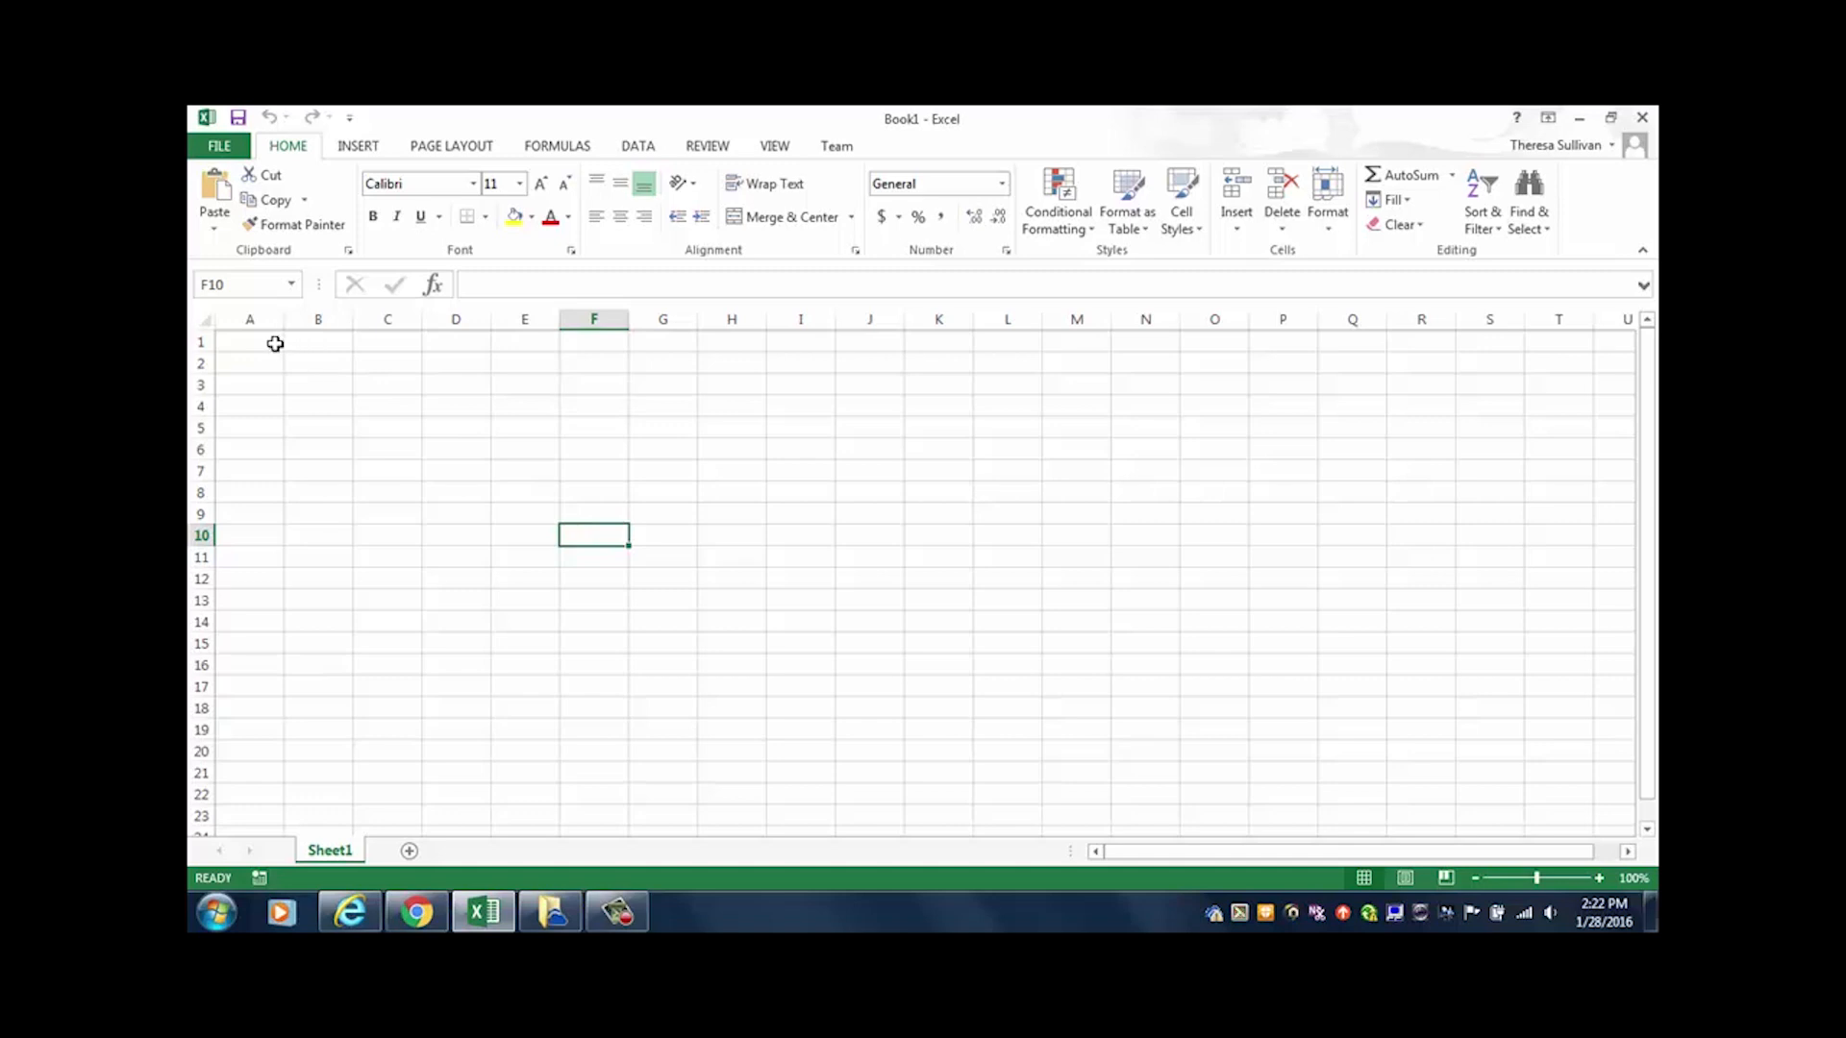
Step: Start a text import at cell A1 using sample data.txt from the OneDrive folder
{"action": "left_click", "coordinate": [275, 343]}
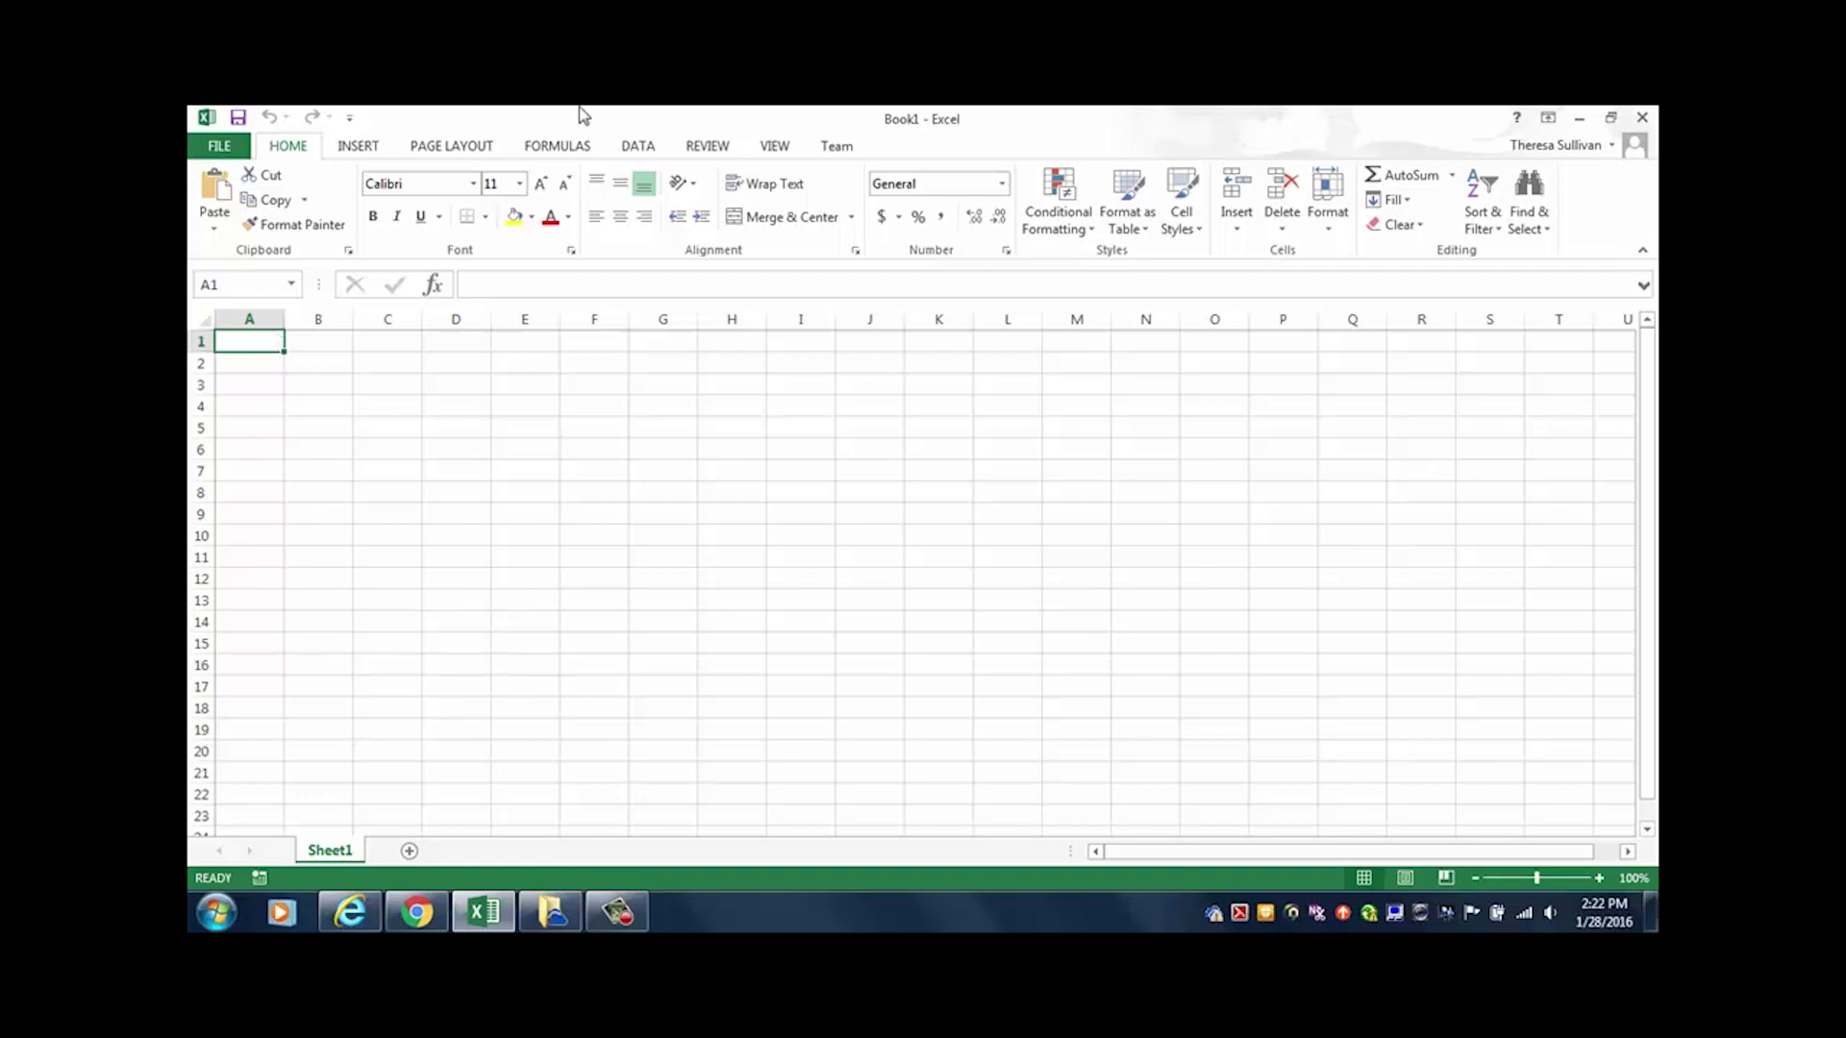
{"action": "left_click", "coordinate": [637, 146]}
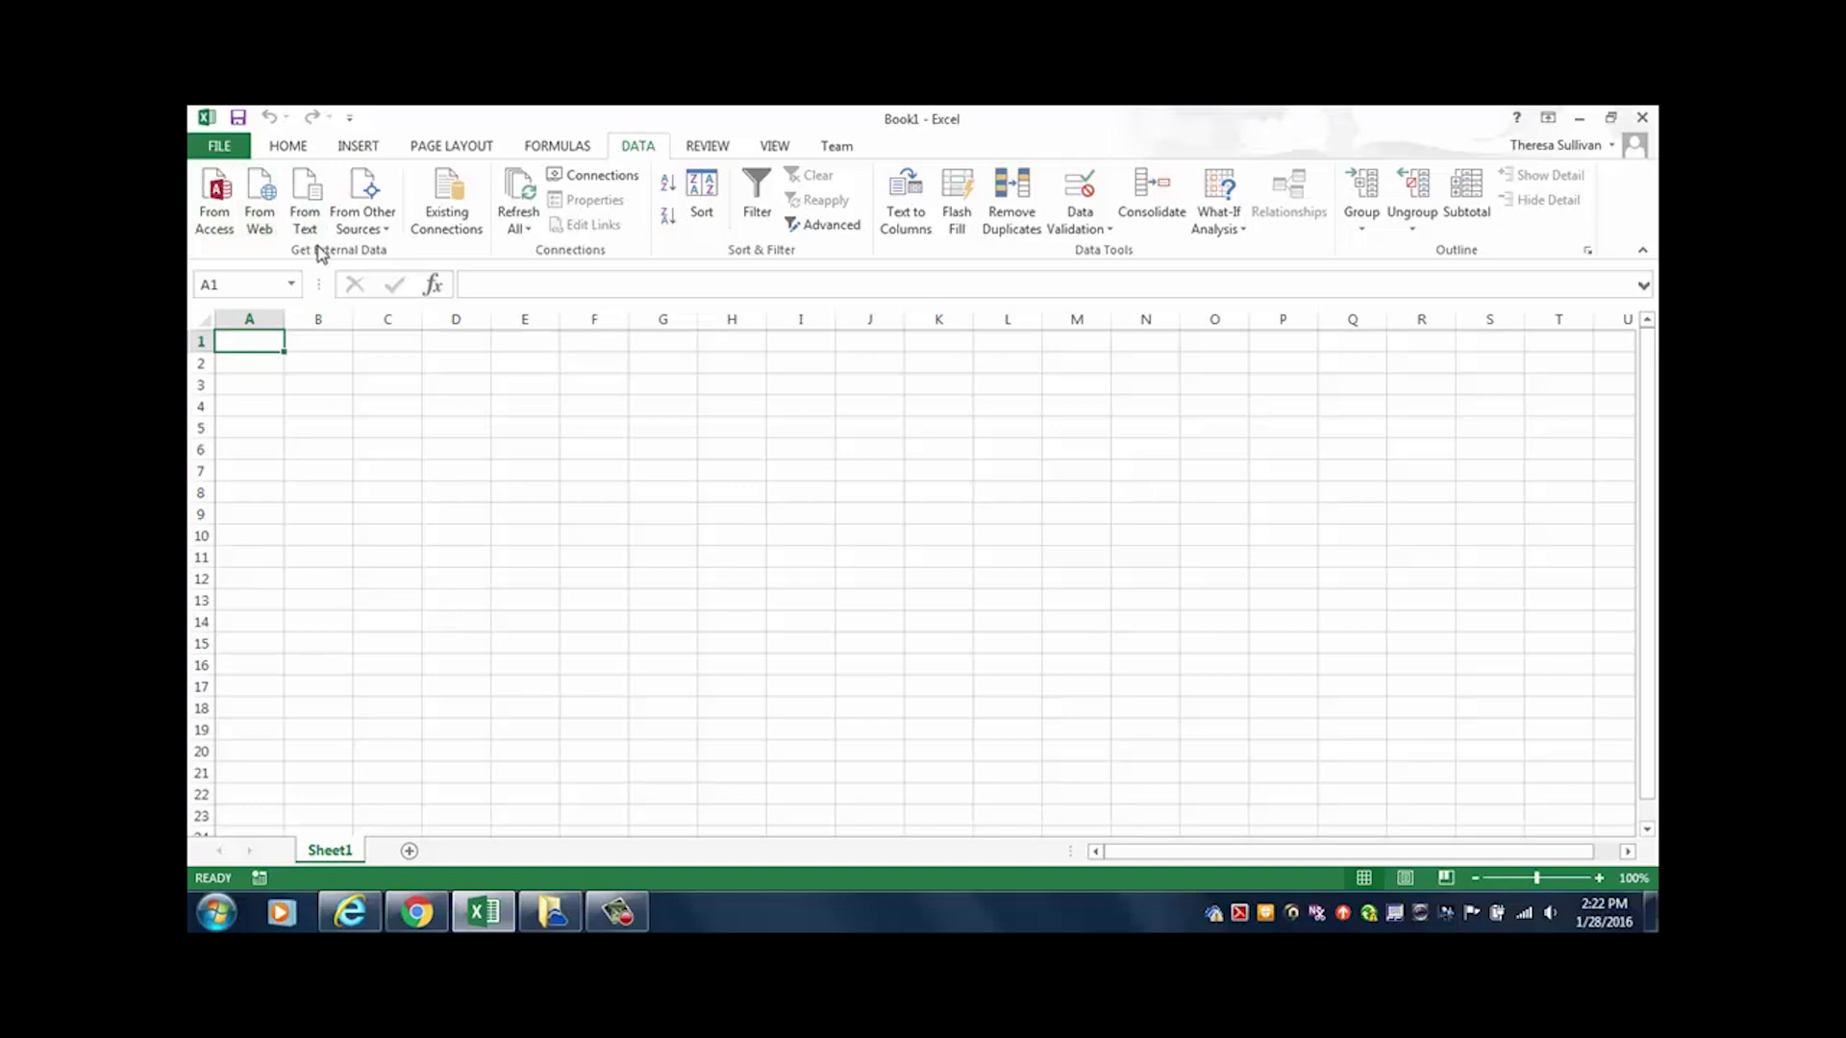
{"action": "left_click", "coordinate": [308, 204]}
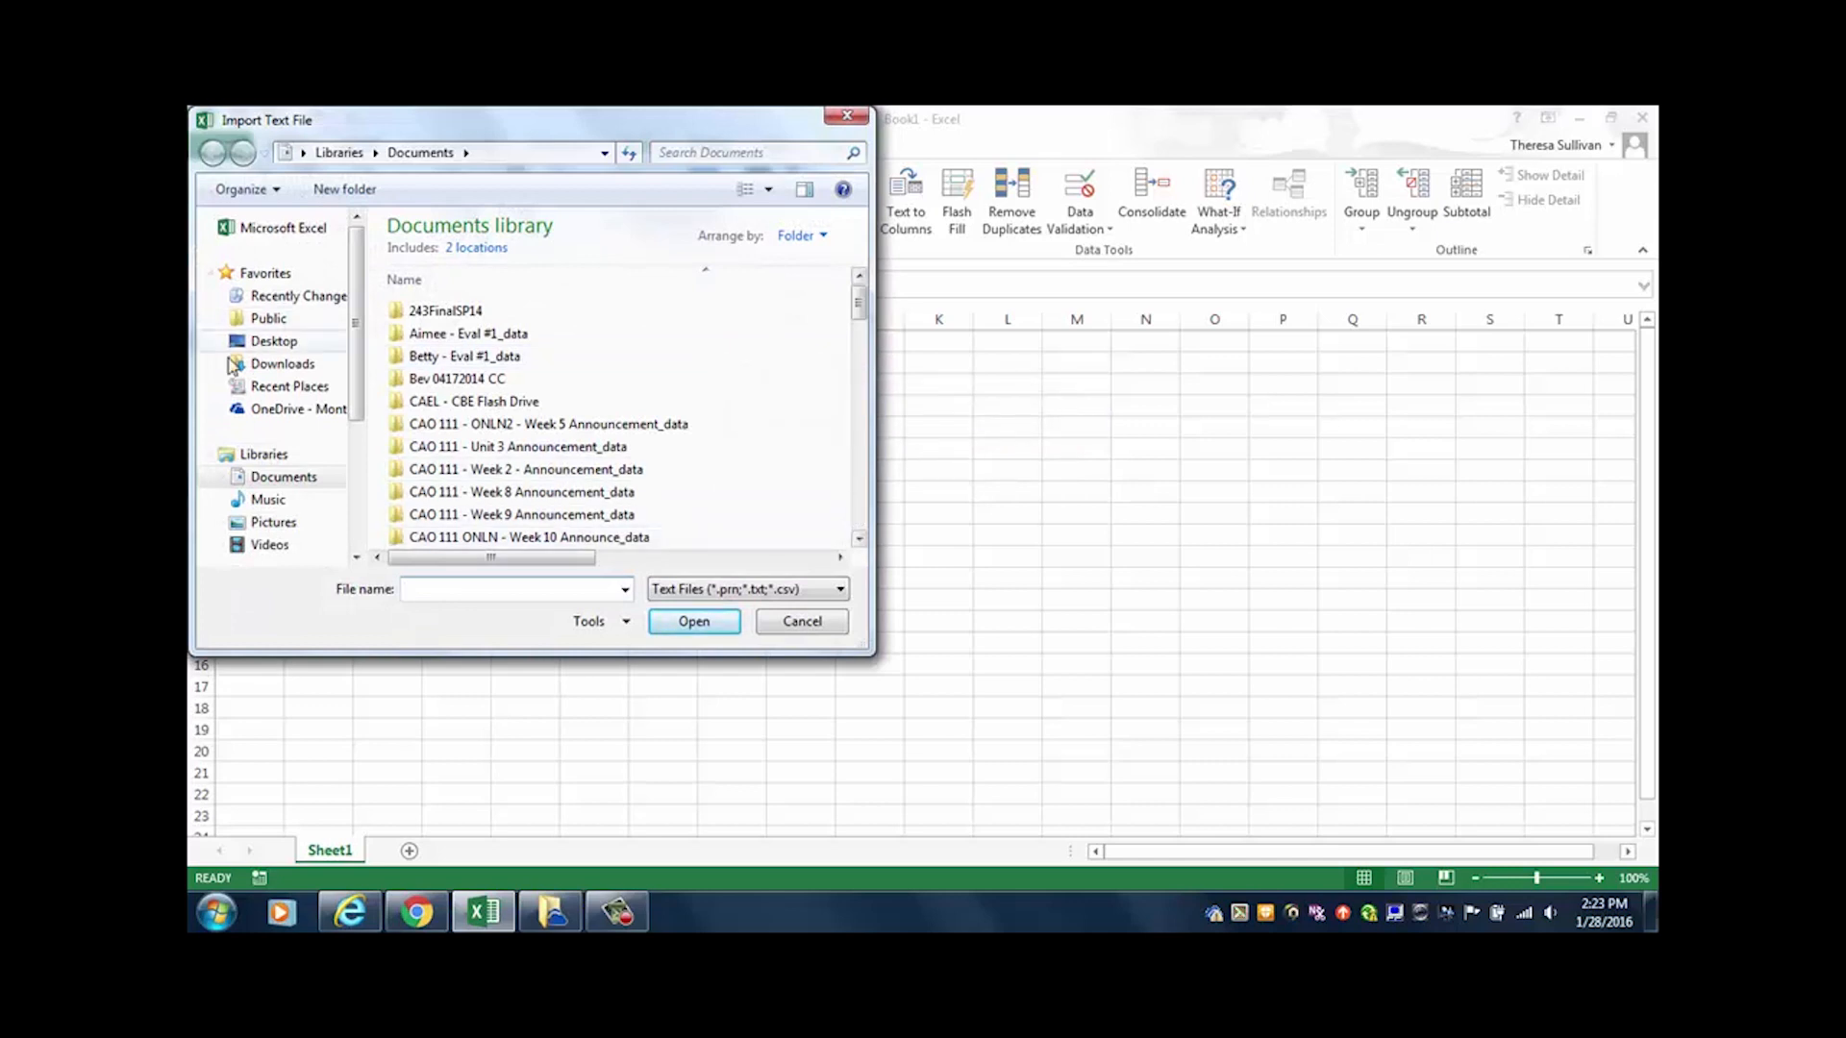
{"action": "left_click", "coordinate": [298, 411]}
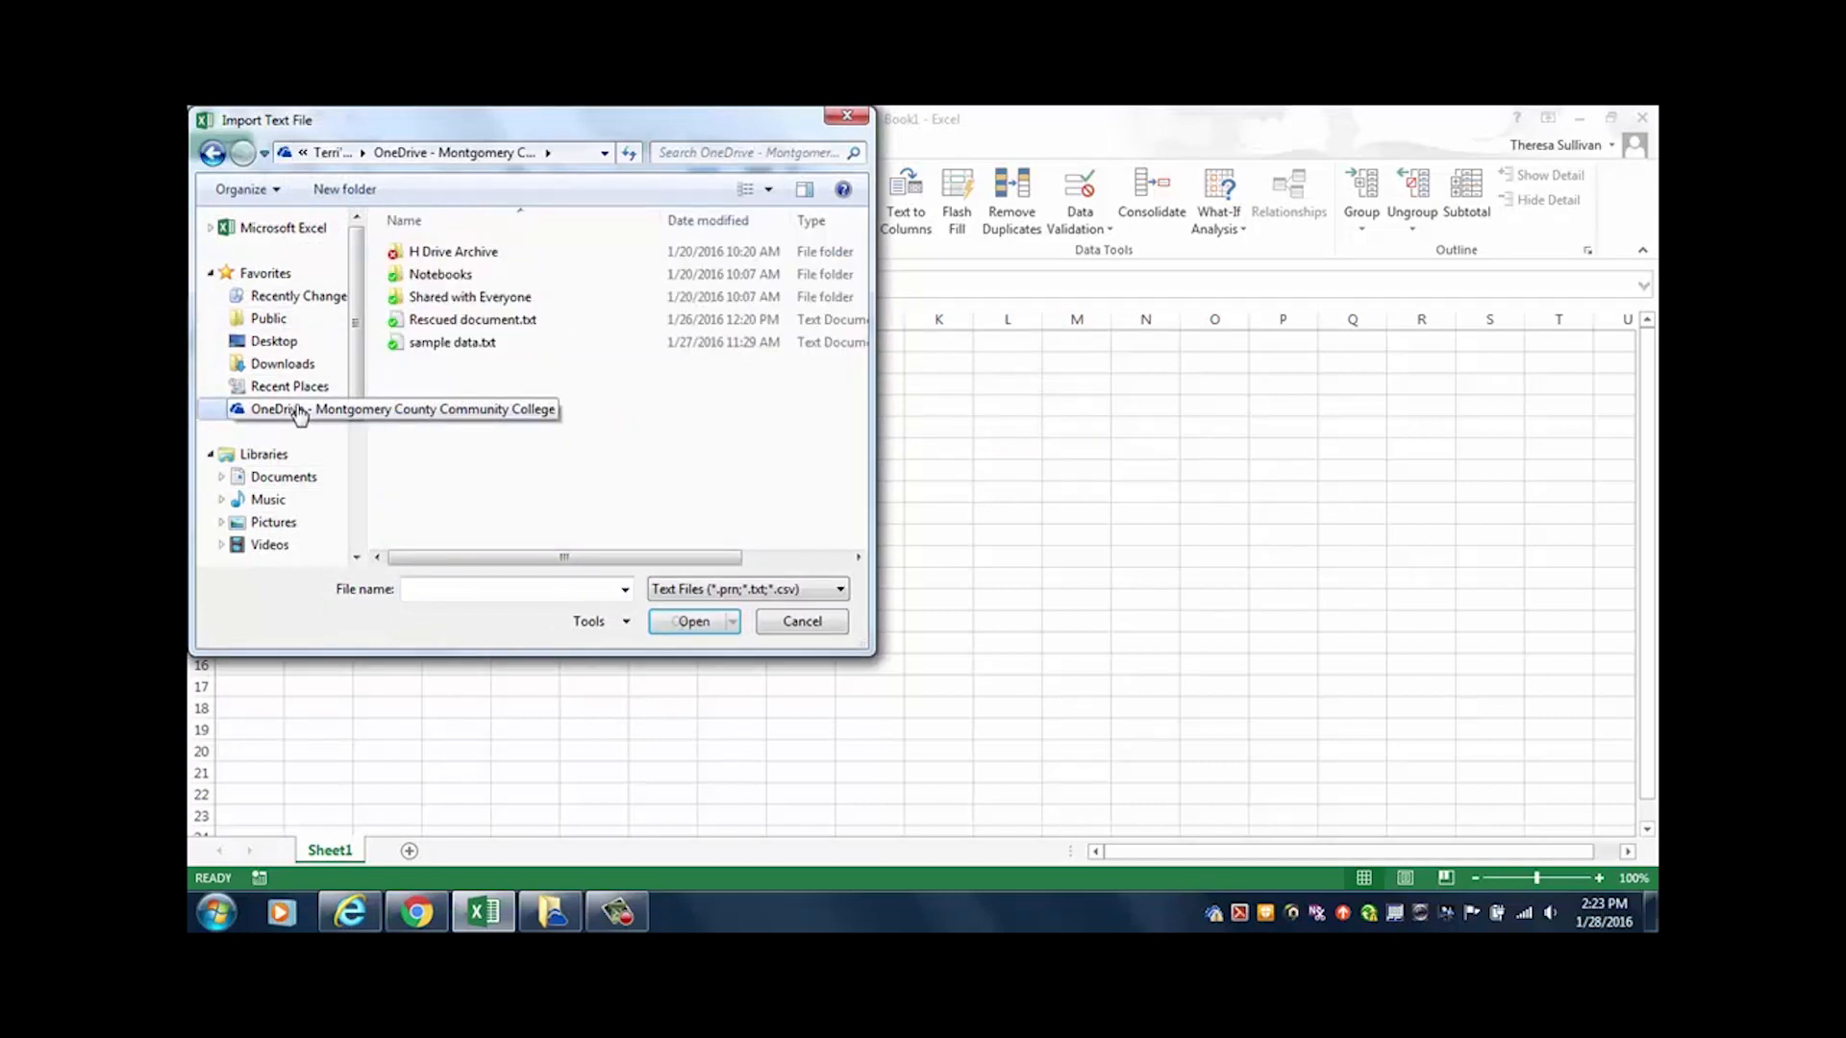
{"action": "double_click", "coordinate": [448, 345]}
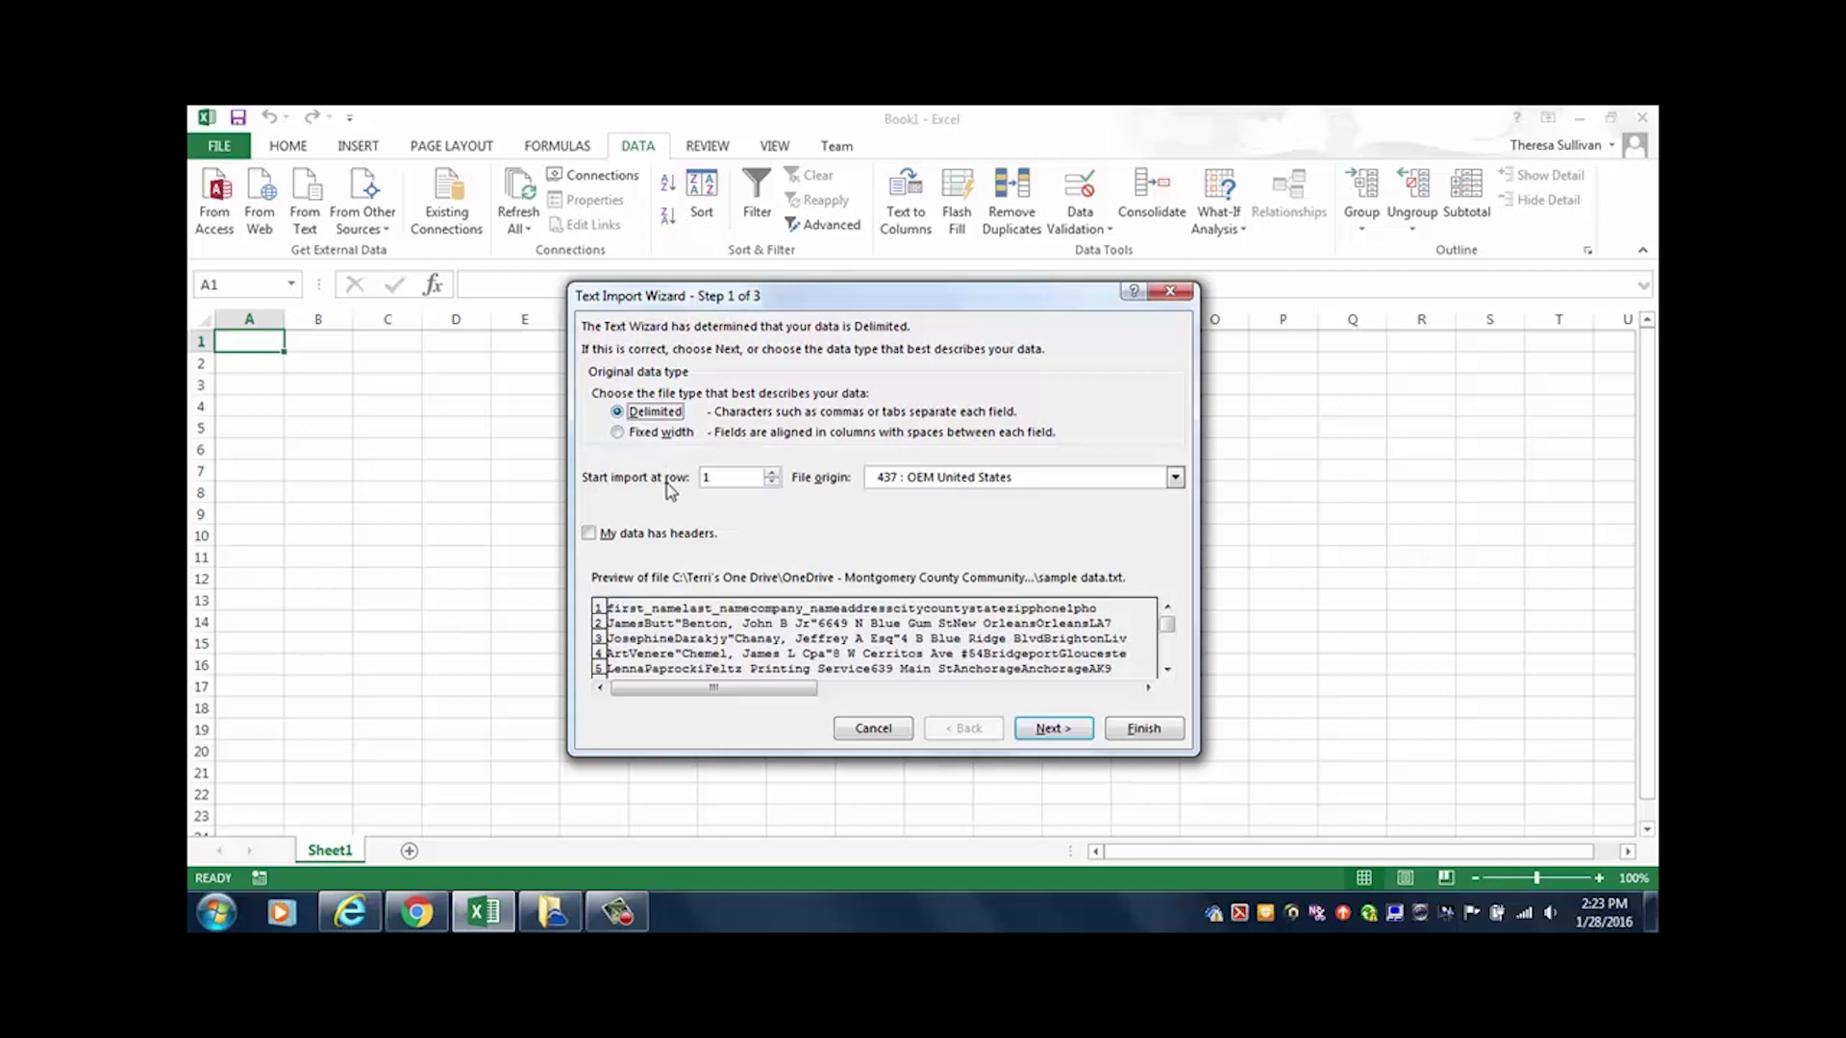
Step: Mark the imported data as having headers and accept Tab as the delimiter
{"action": "left_click", "coordinate": [589, 535]}
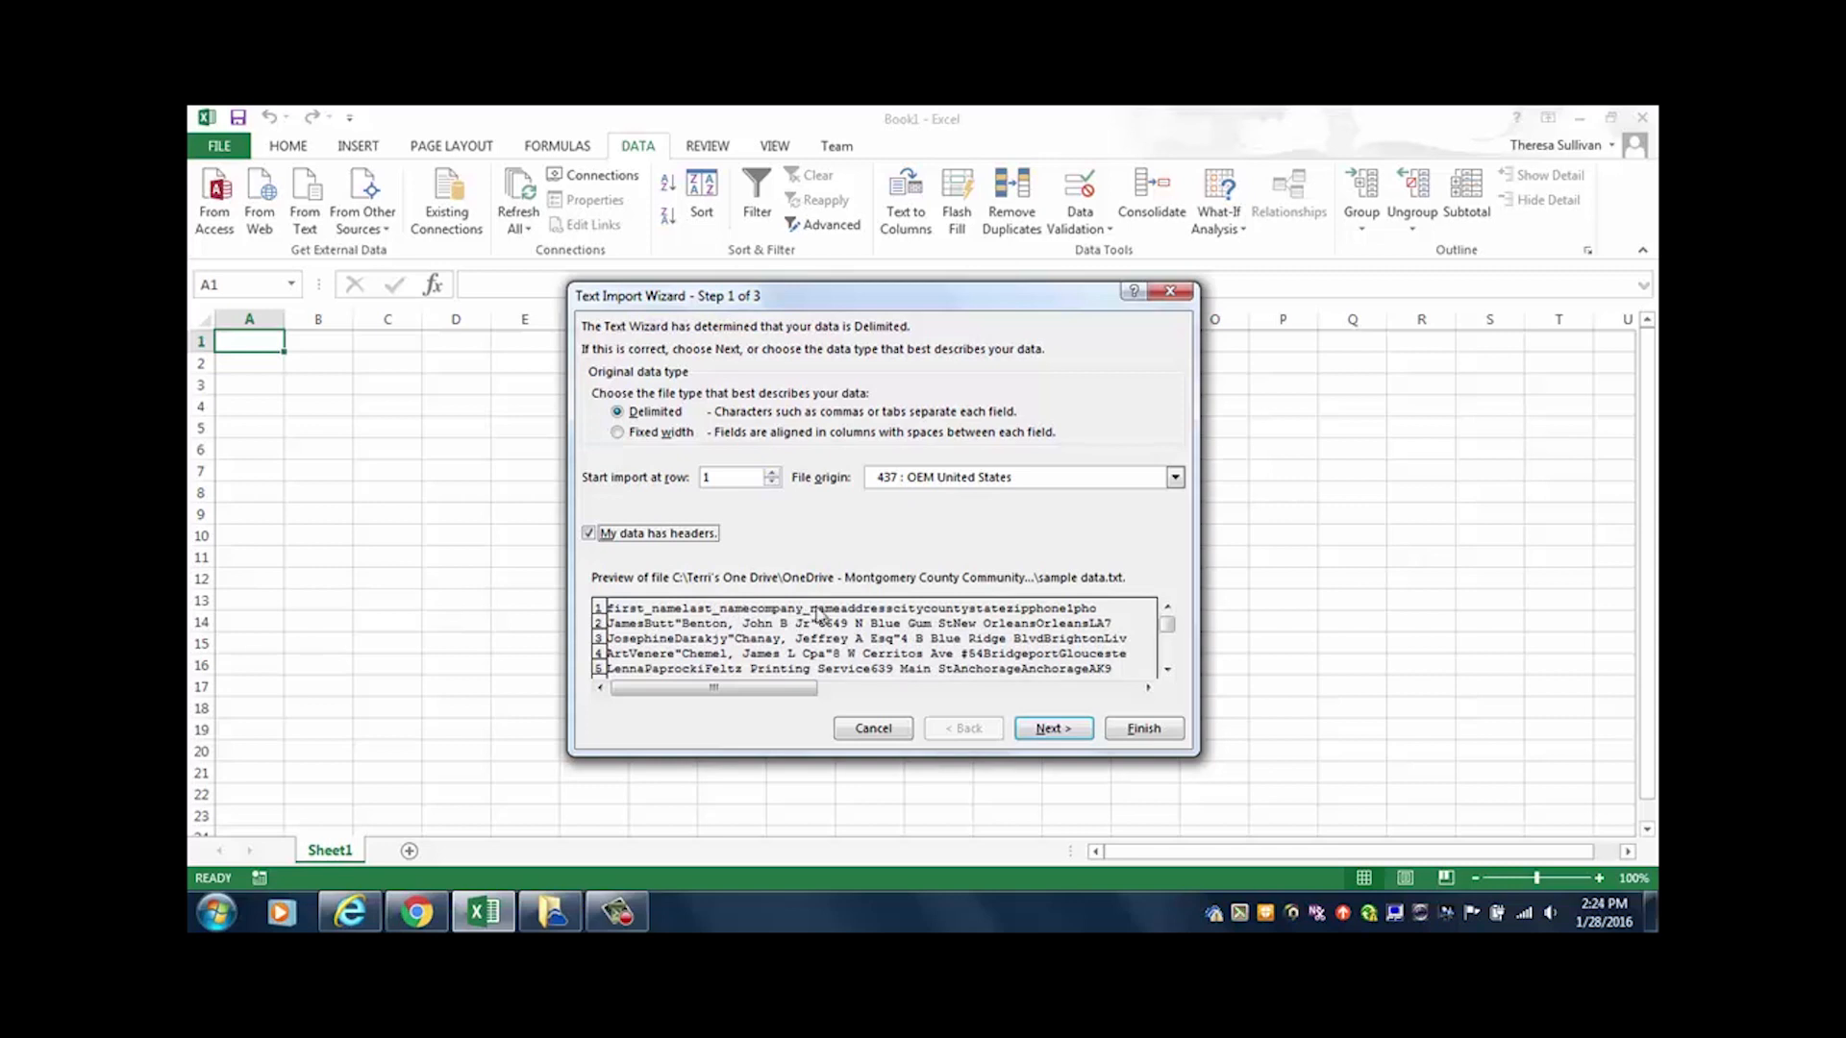
{"action": "left_click", "coordinate": [1047, 734]}
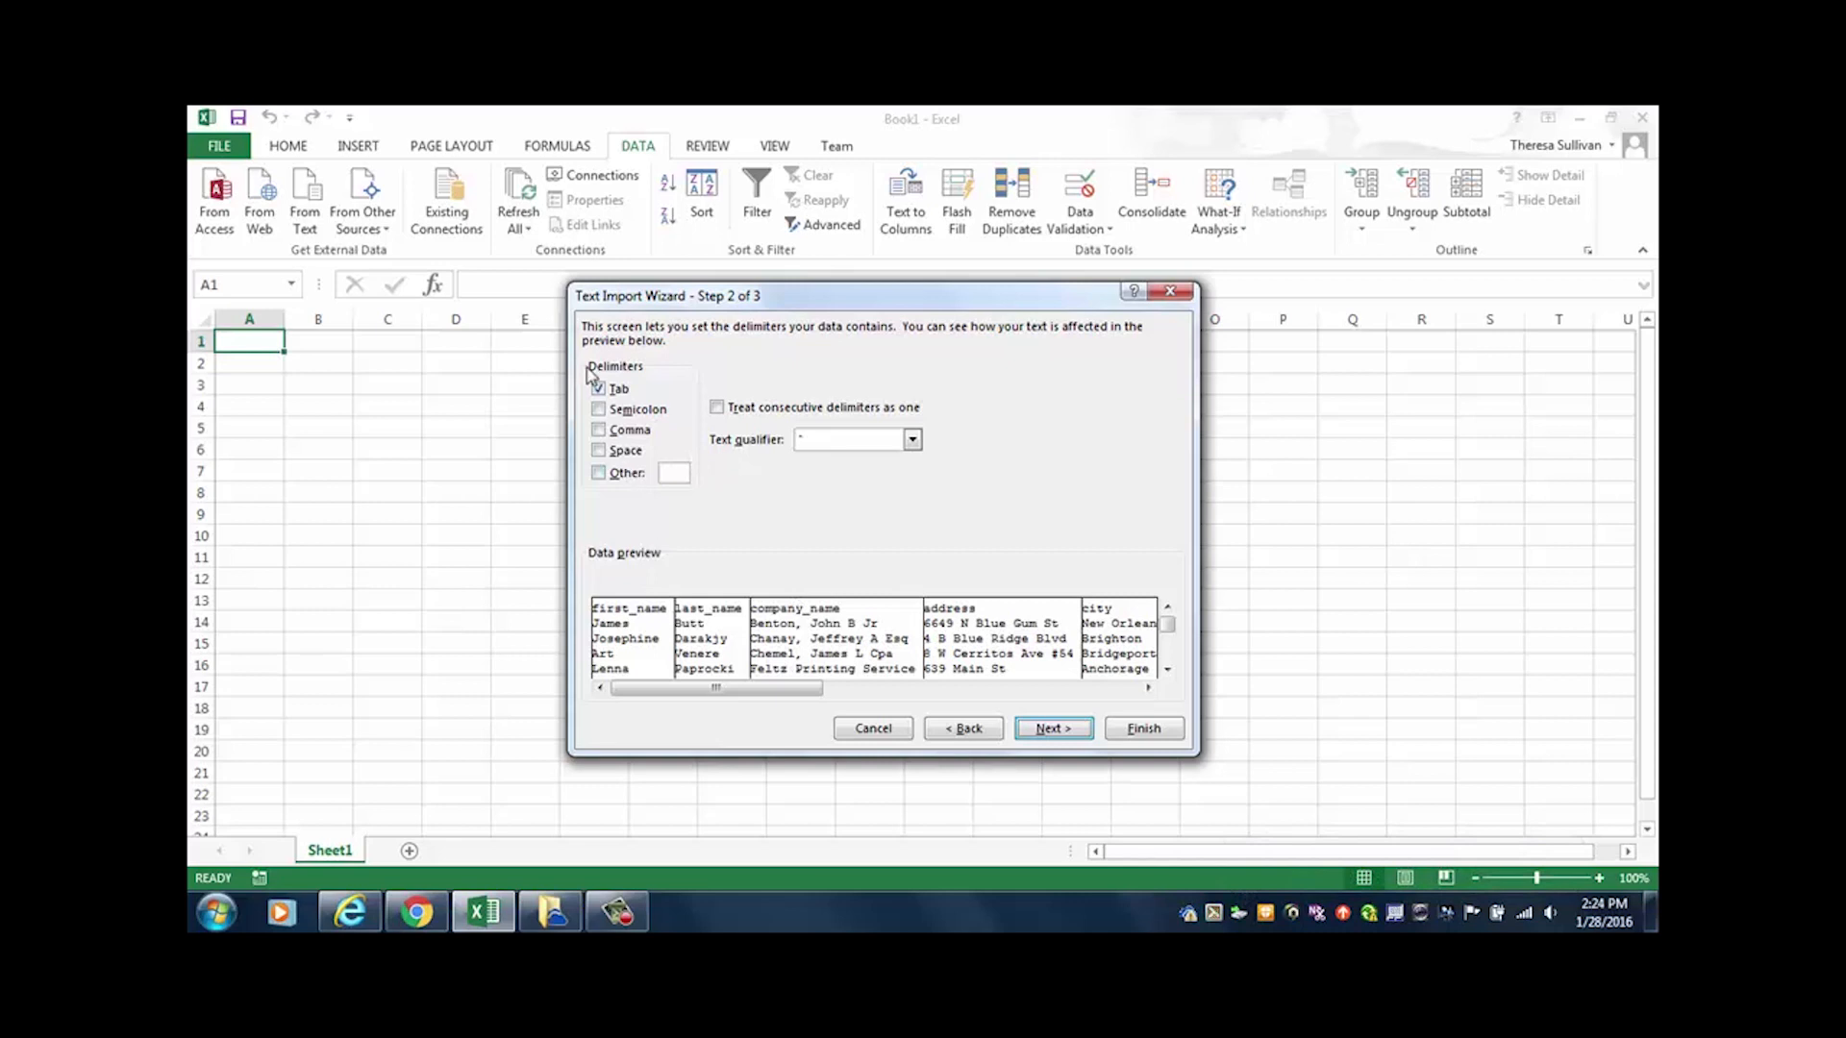
{"action": "left_click", "coordinate": [1044, 732]}
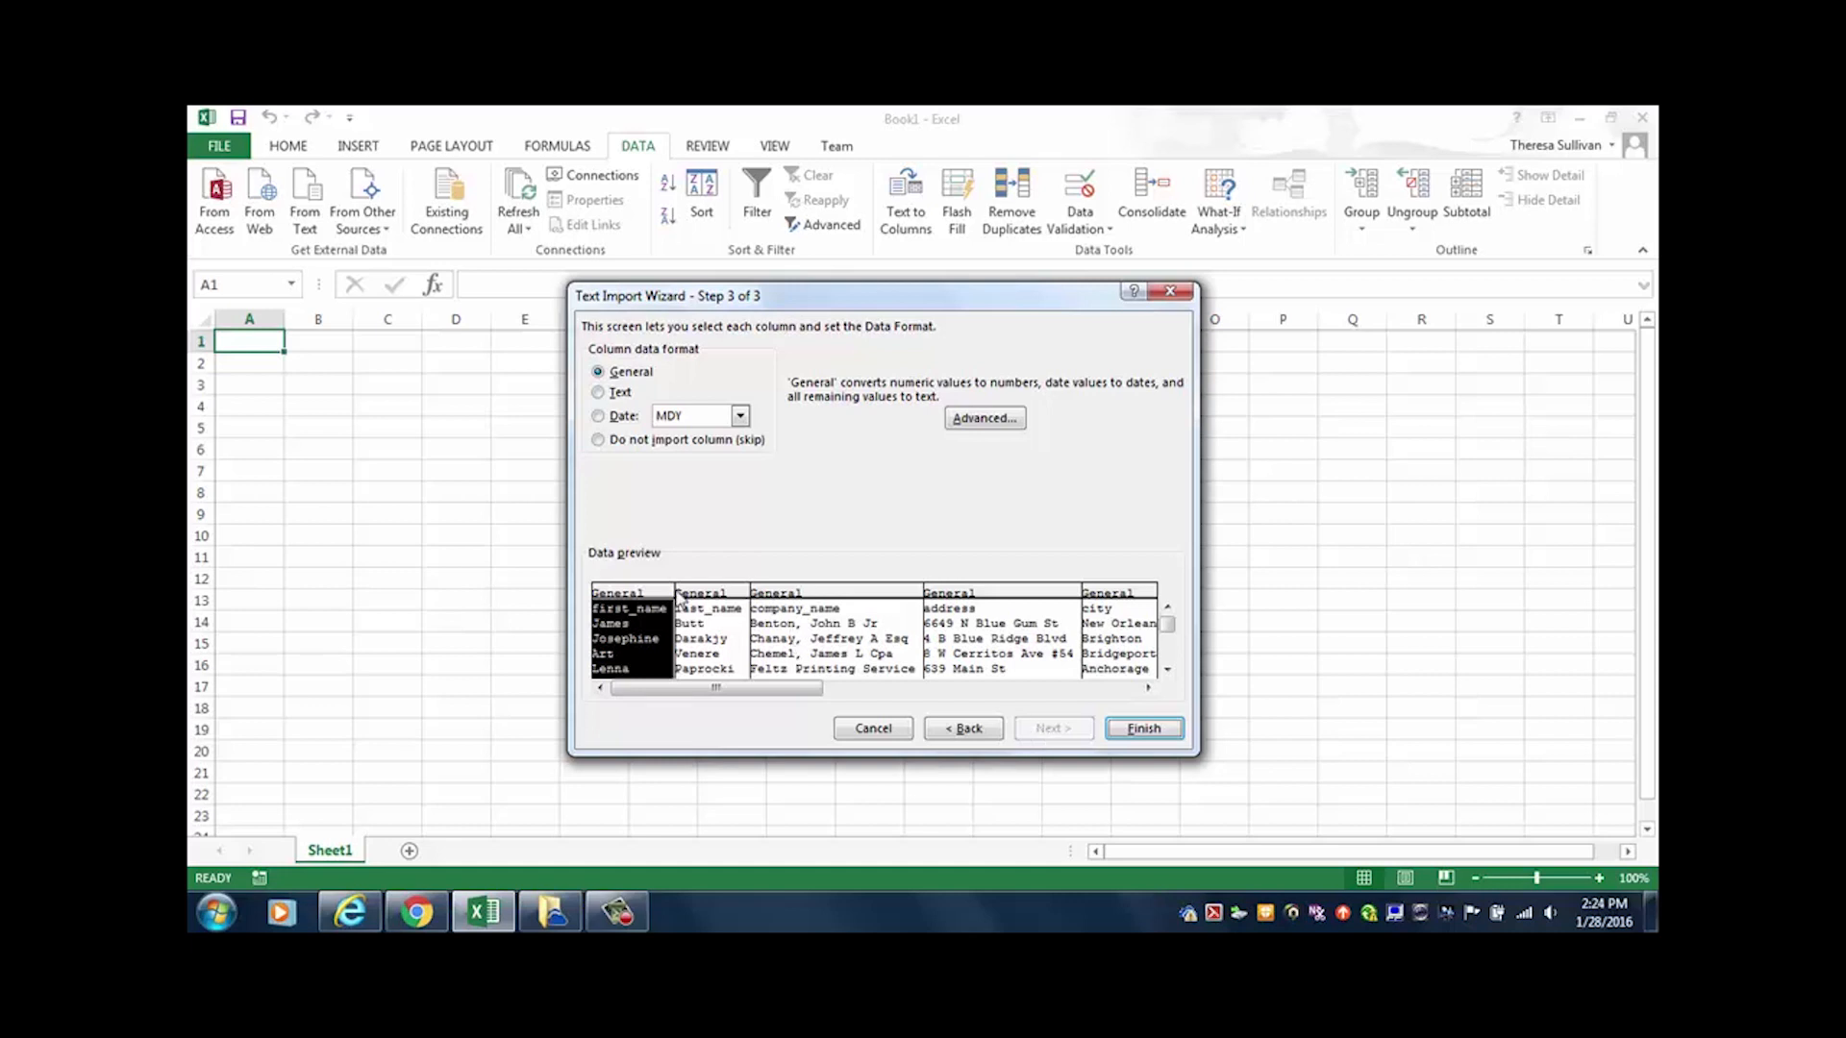
Step: Set the first_name, last_name, company_name and address columns to the Text data format
{"action": "left_click", "coordinate": [598, 393]}
{"action": "left_click", "coordinate": [716, 601]}
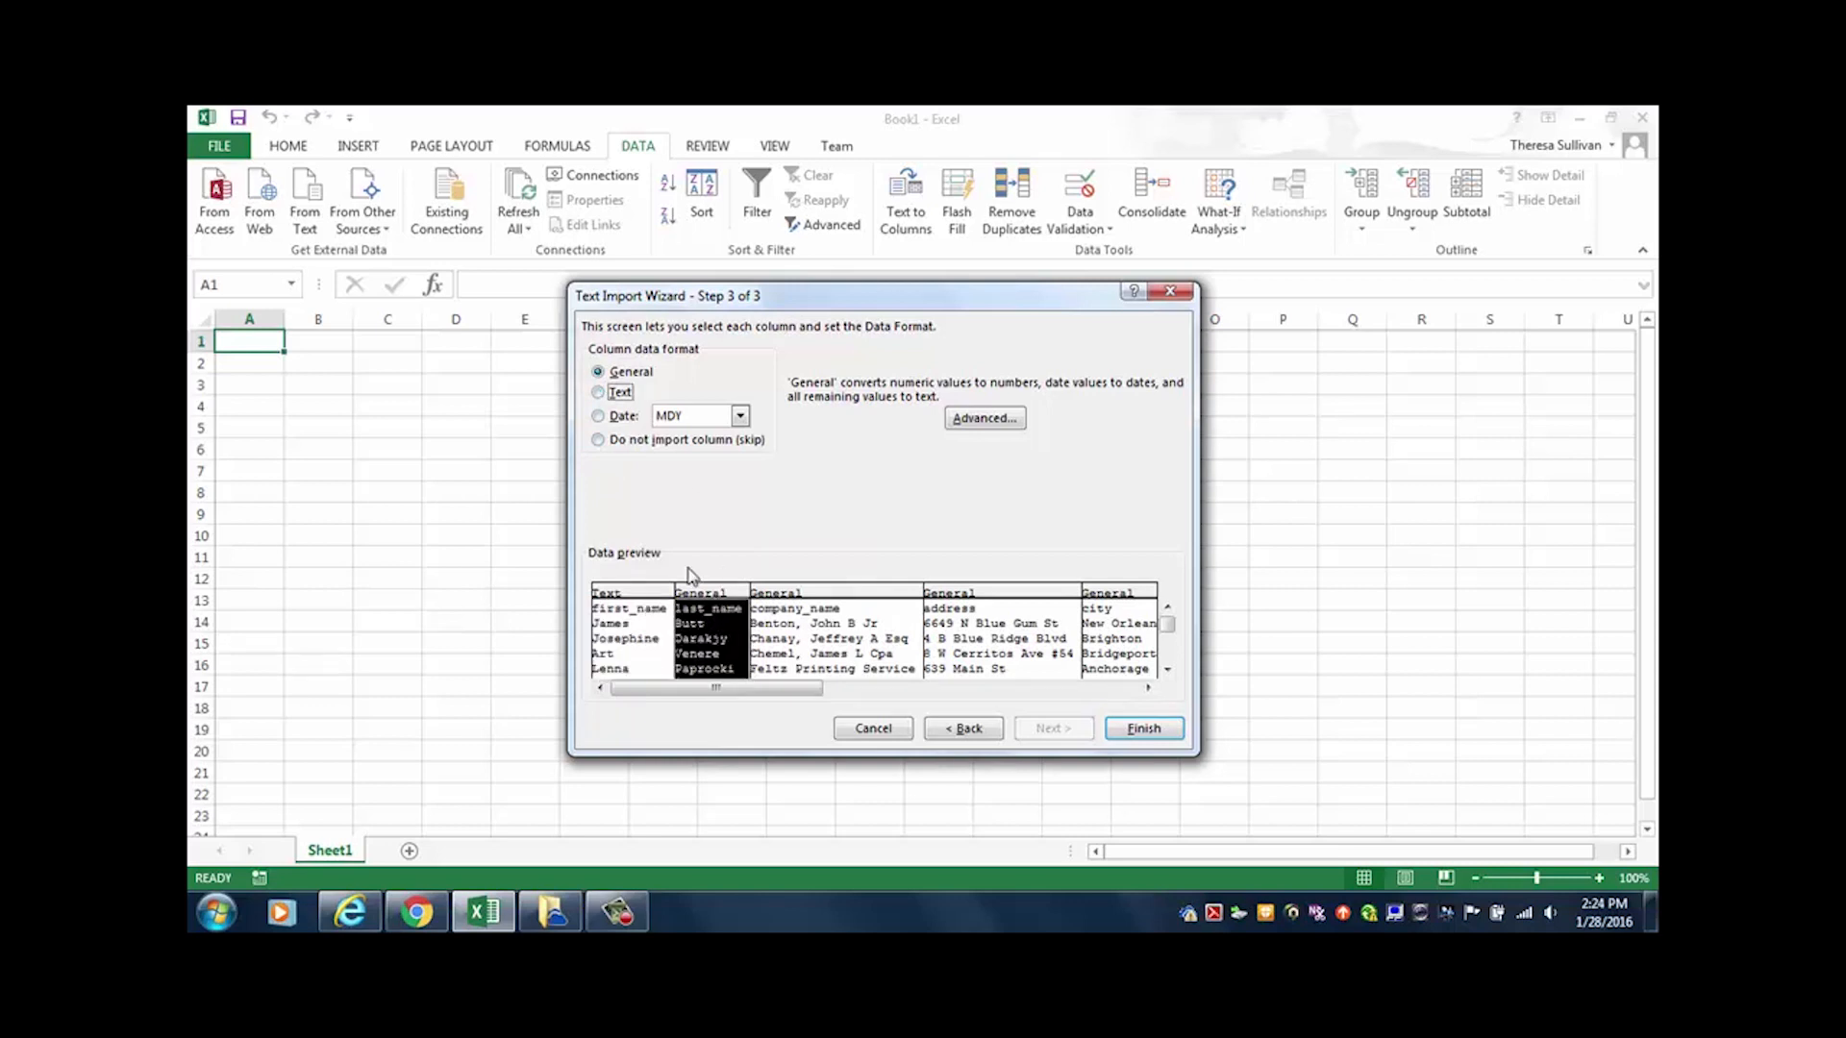
{"action": "left_click", "coordinate": [611, 396]}
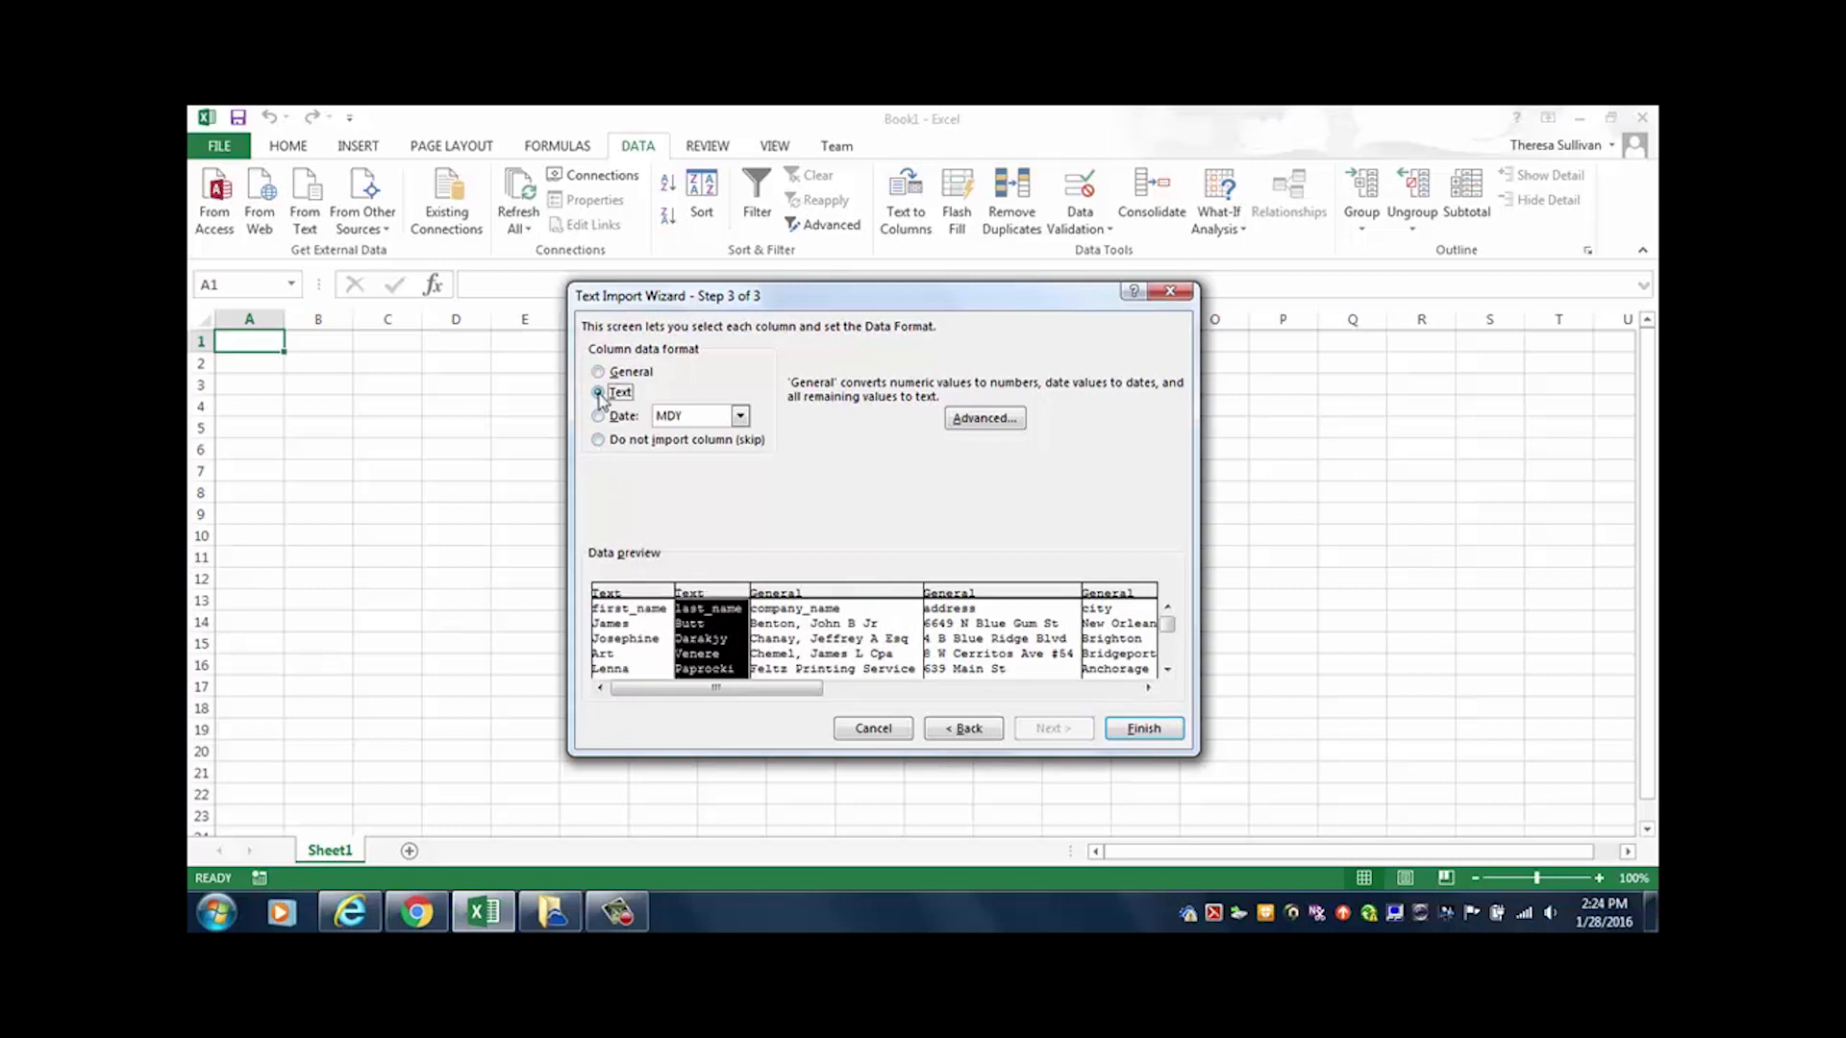
{"action": "left_click", "coordinate": [798, 620]}
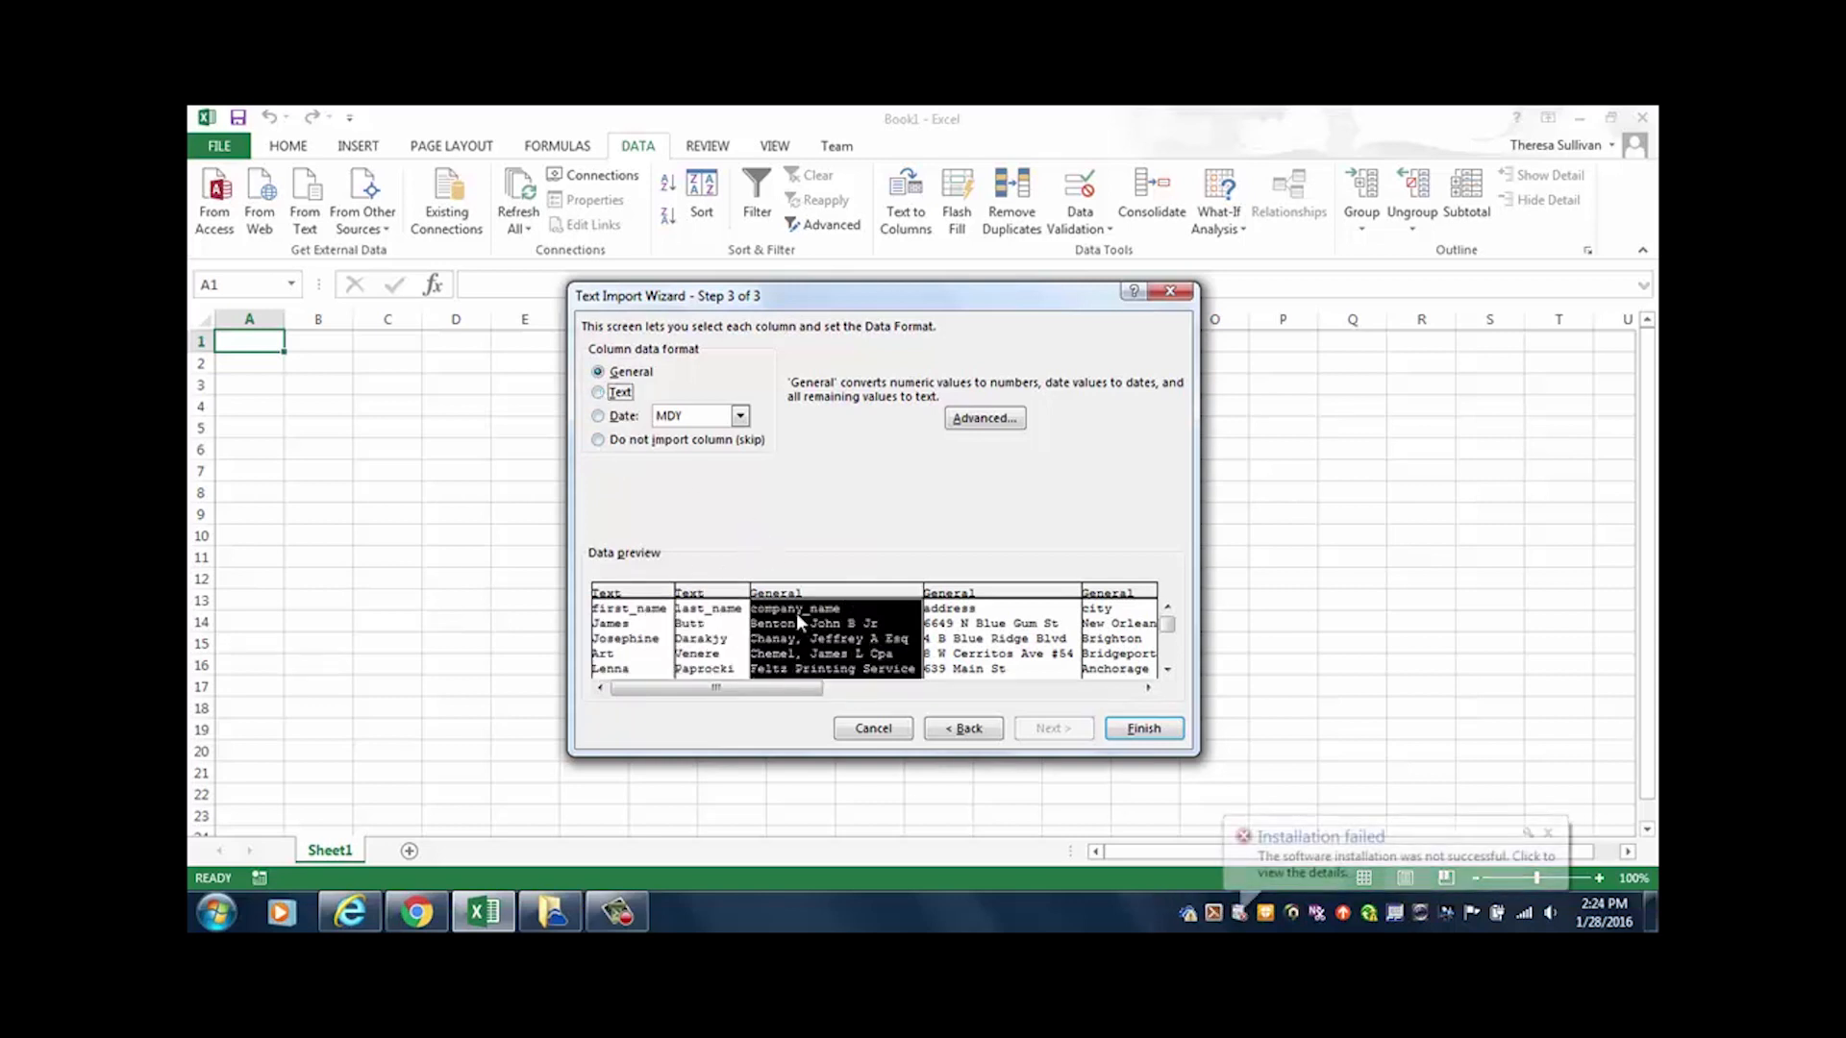
{"action": "left_click", "coordinate": [602, 394]}
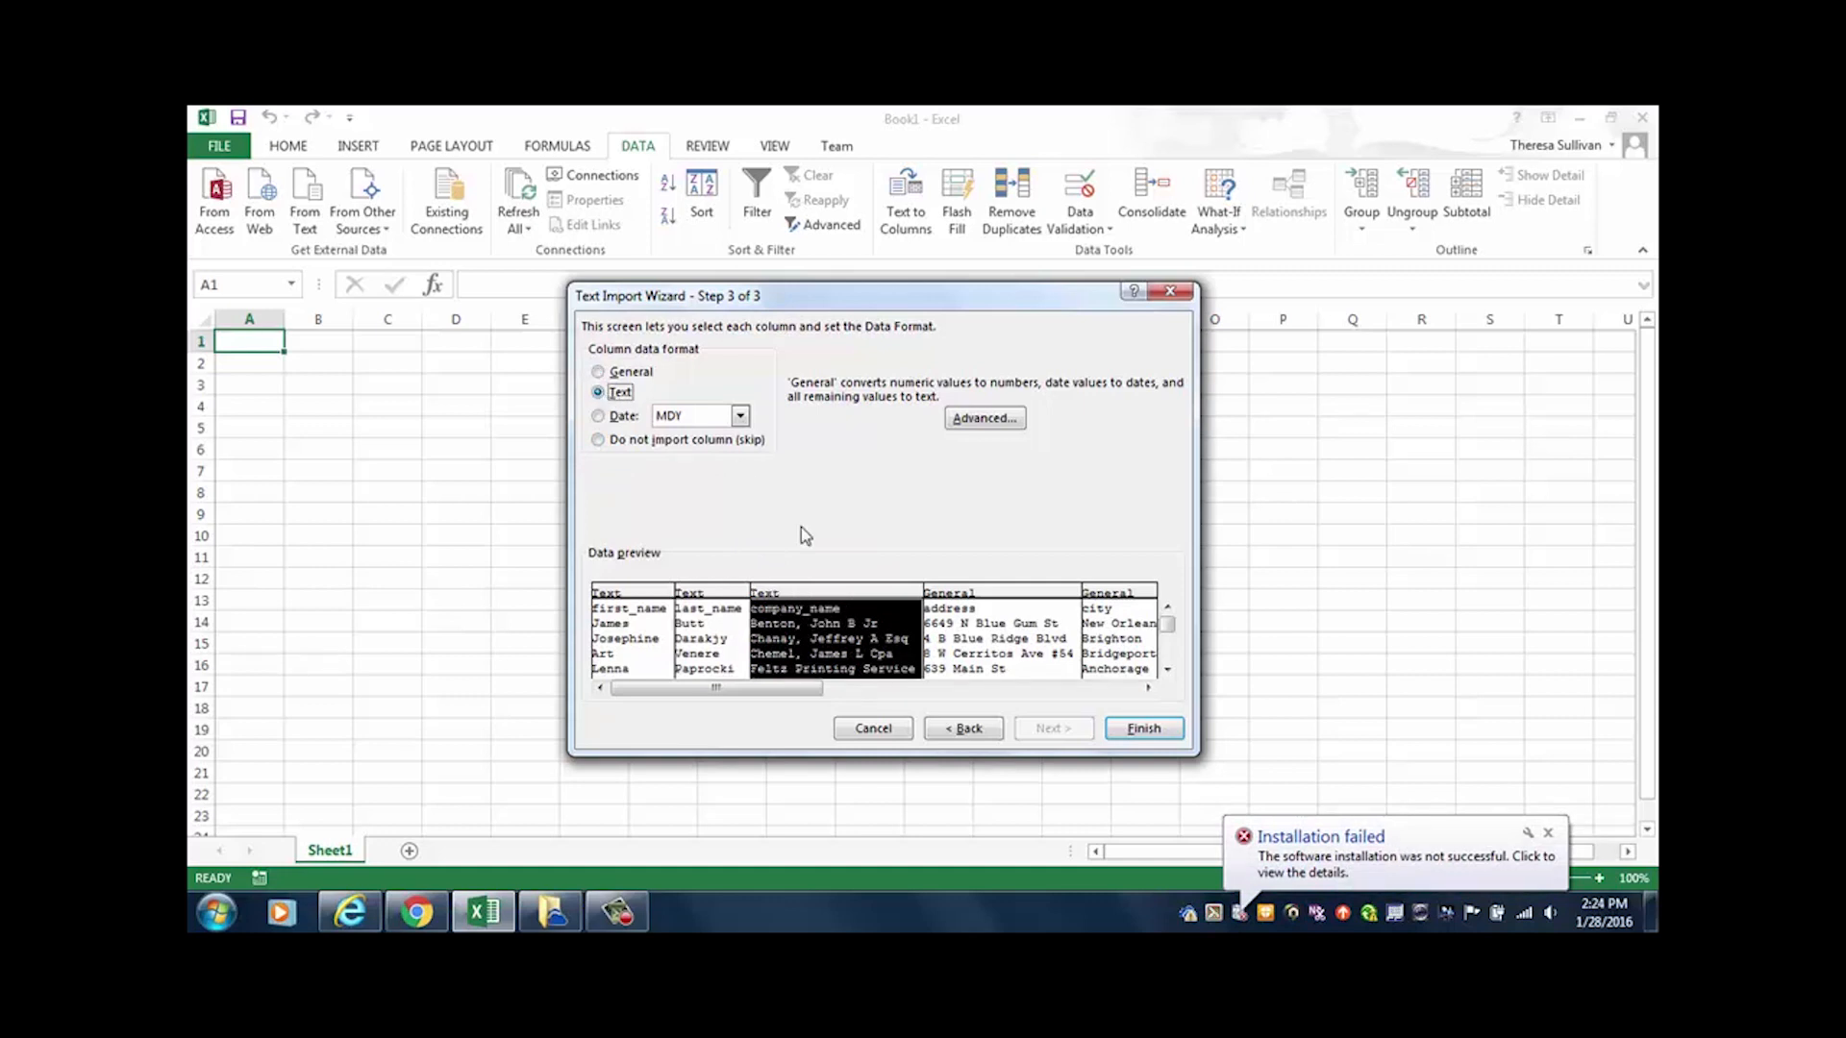
{"action": "left_click", "coordinate": [975, 627]}
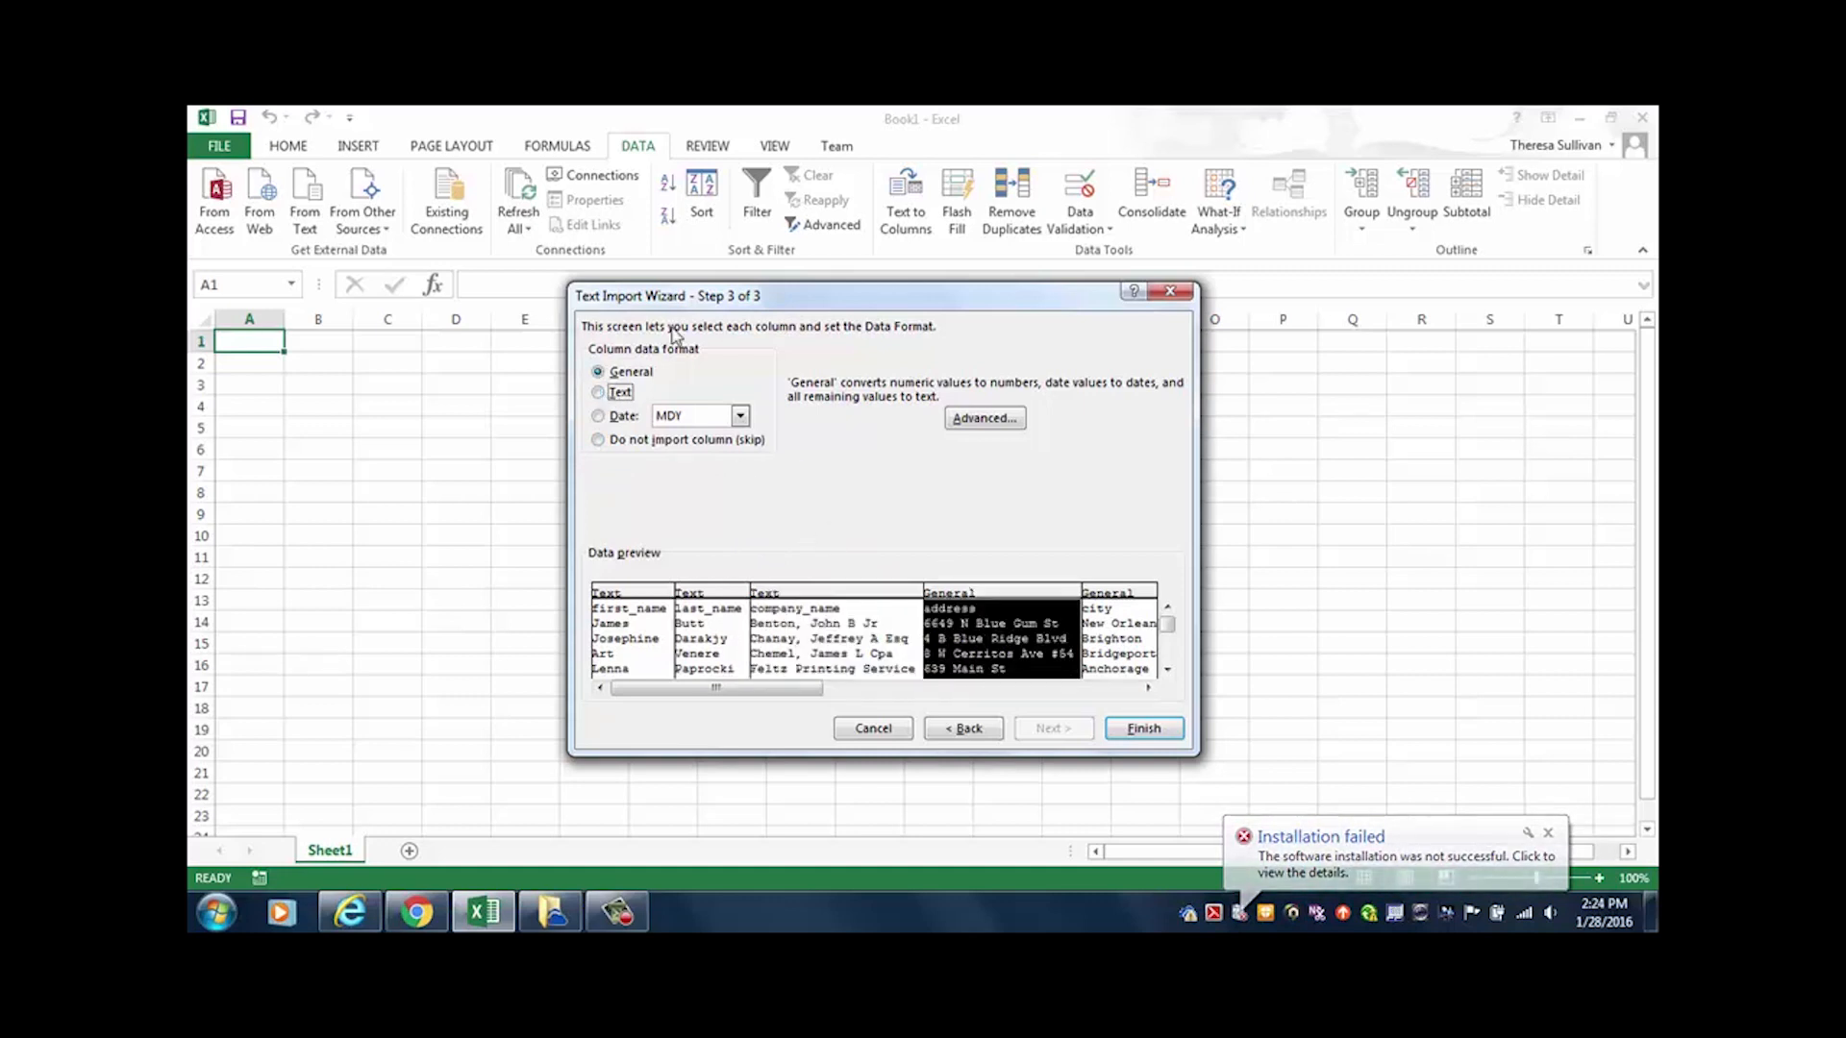
{"action": "left_click", "coordinate": [599, 395]}
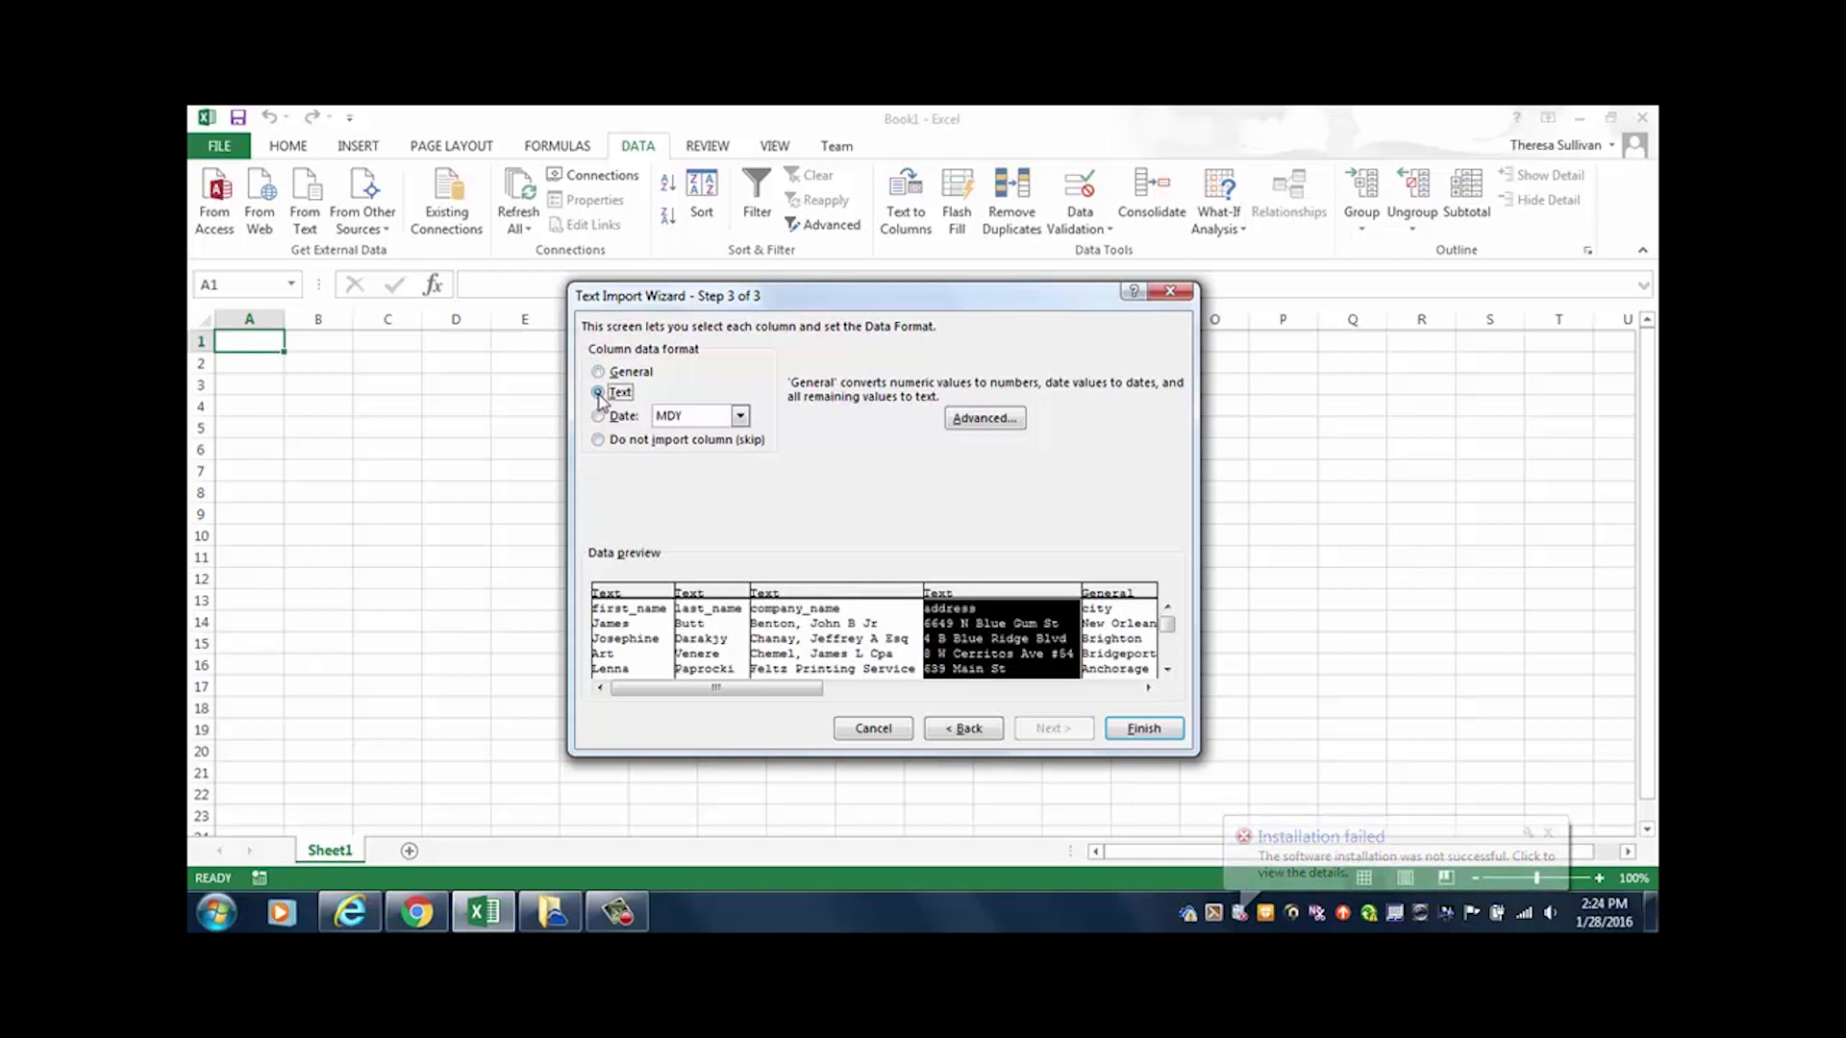
Step: Set the city, county and state columns to the Text data format
{"action": "left_click", "coordinate": [1149, 688]}
{"action": "left_click", "coordinate": [1149, 688]}
{"action": "left_click", "coordinate": [1149, 689]}
{"action": "left_click_drag", "start_coordinate": [1149, 689], "coordinate": [1149, 688]}
{"action": "left_click", "coordinate": [811, 624]}
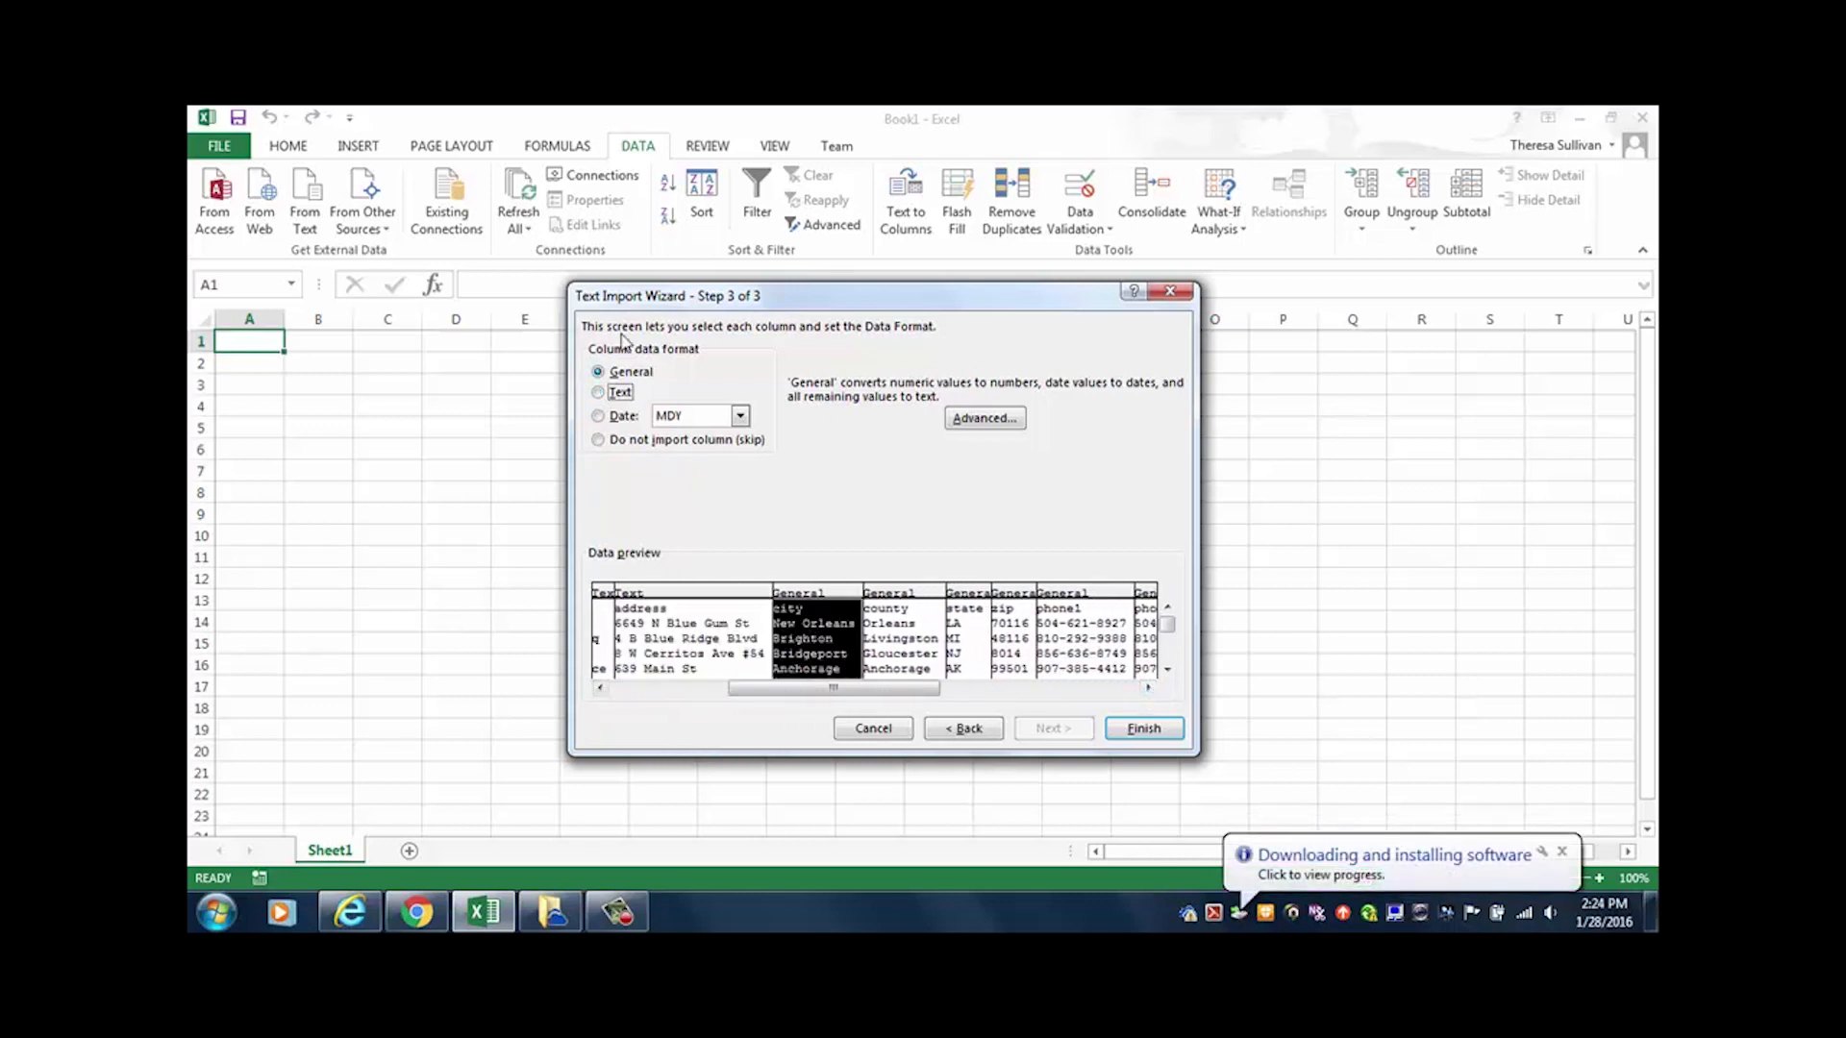
{"action": "left_click", "coordinate": [598, 392]}
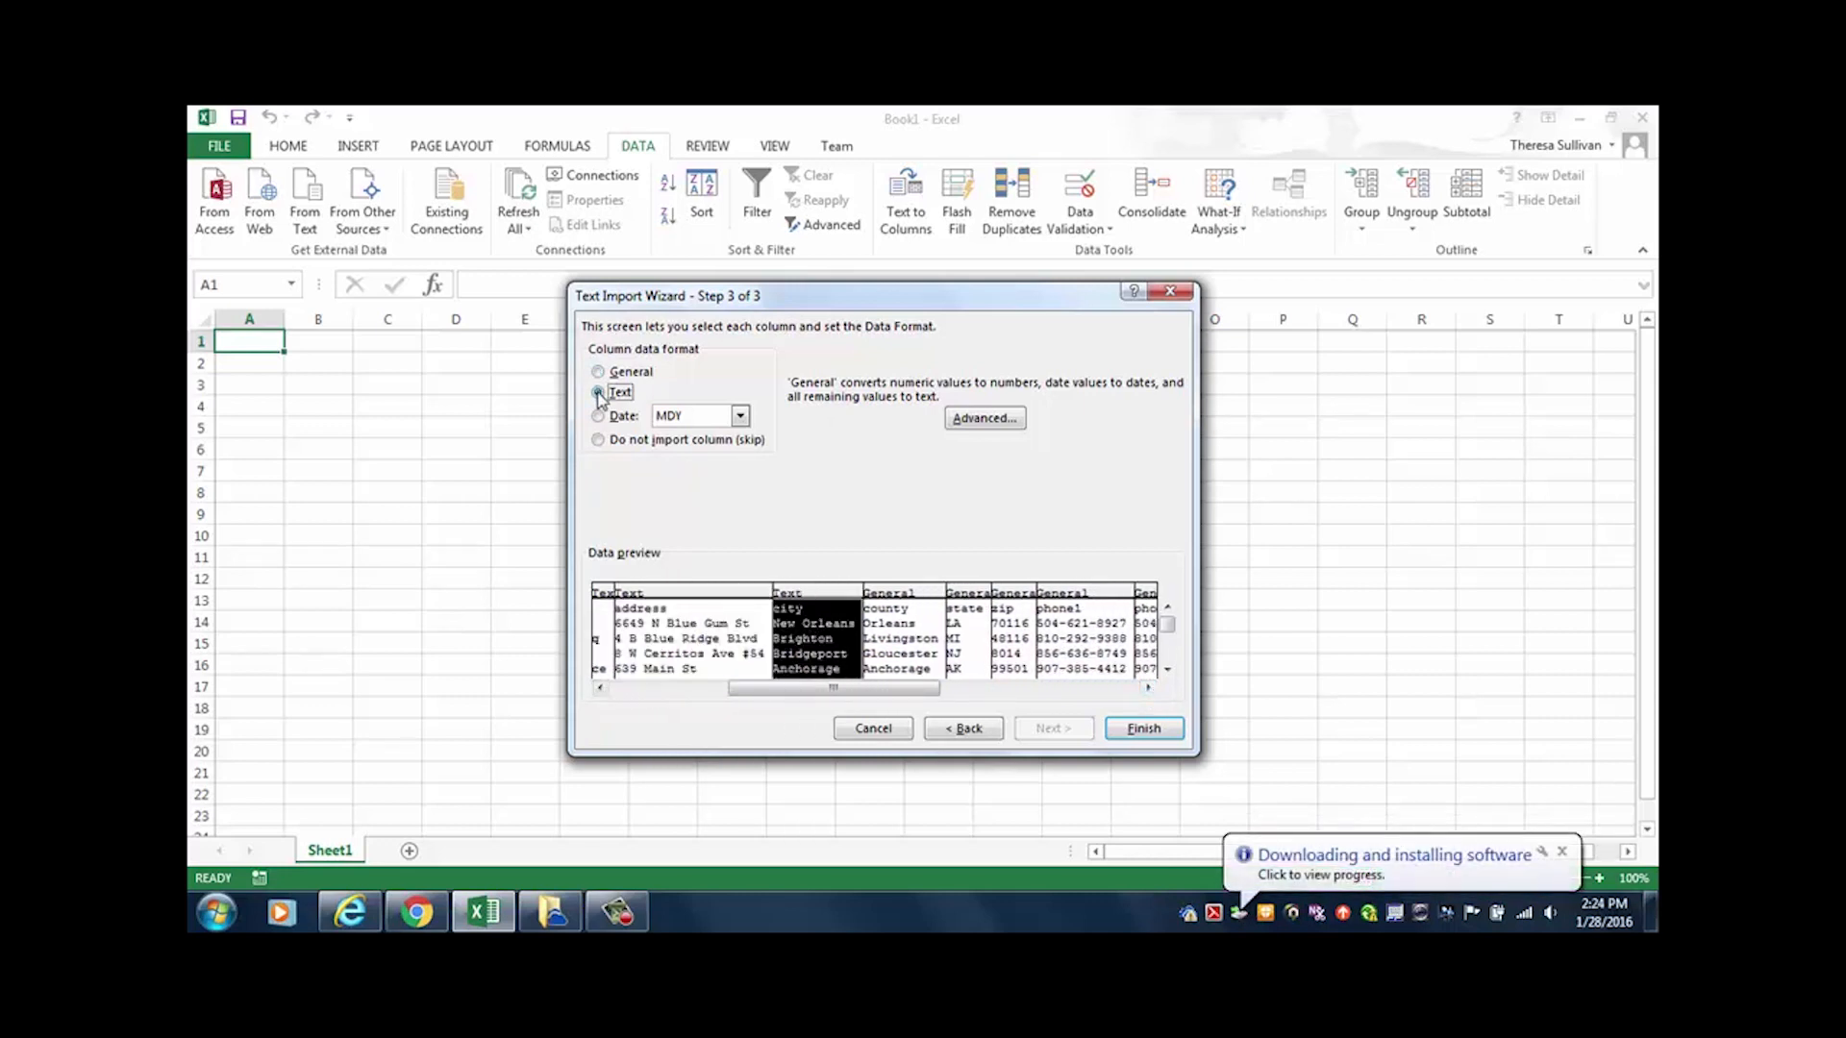
{"action": "left_click", "coordinate": [896, 615]}
{"action": "left_click", "coordinate": [598, 392]}
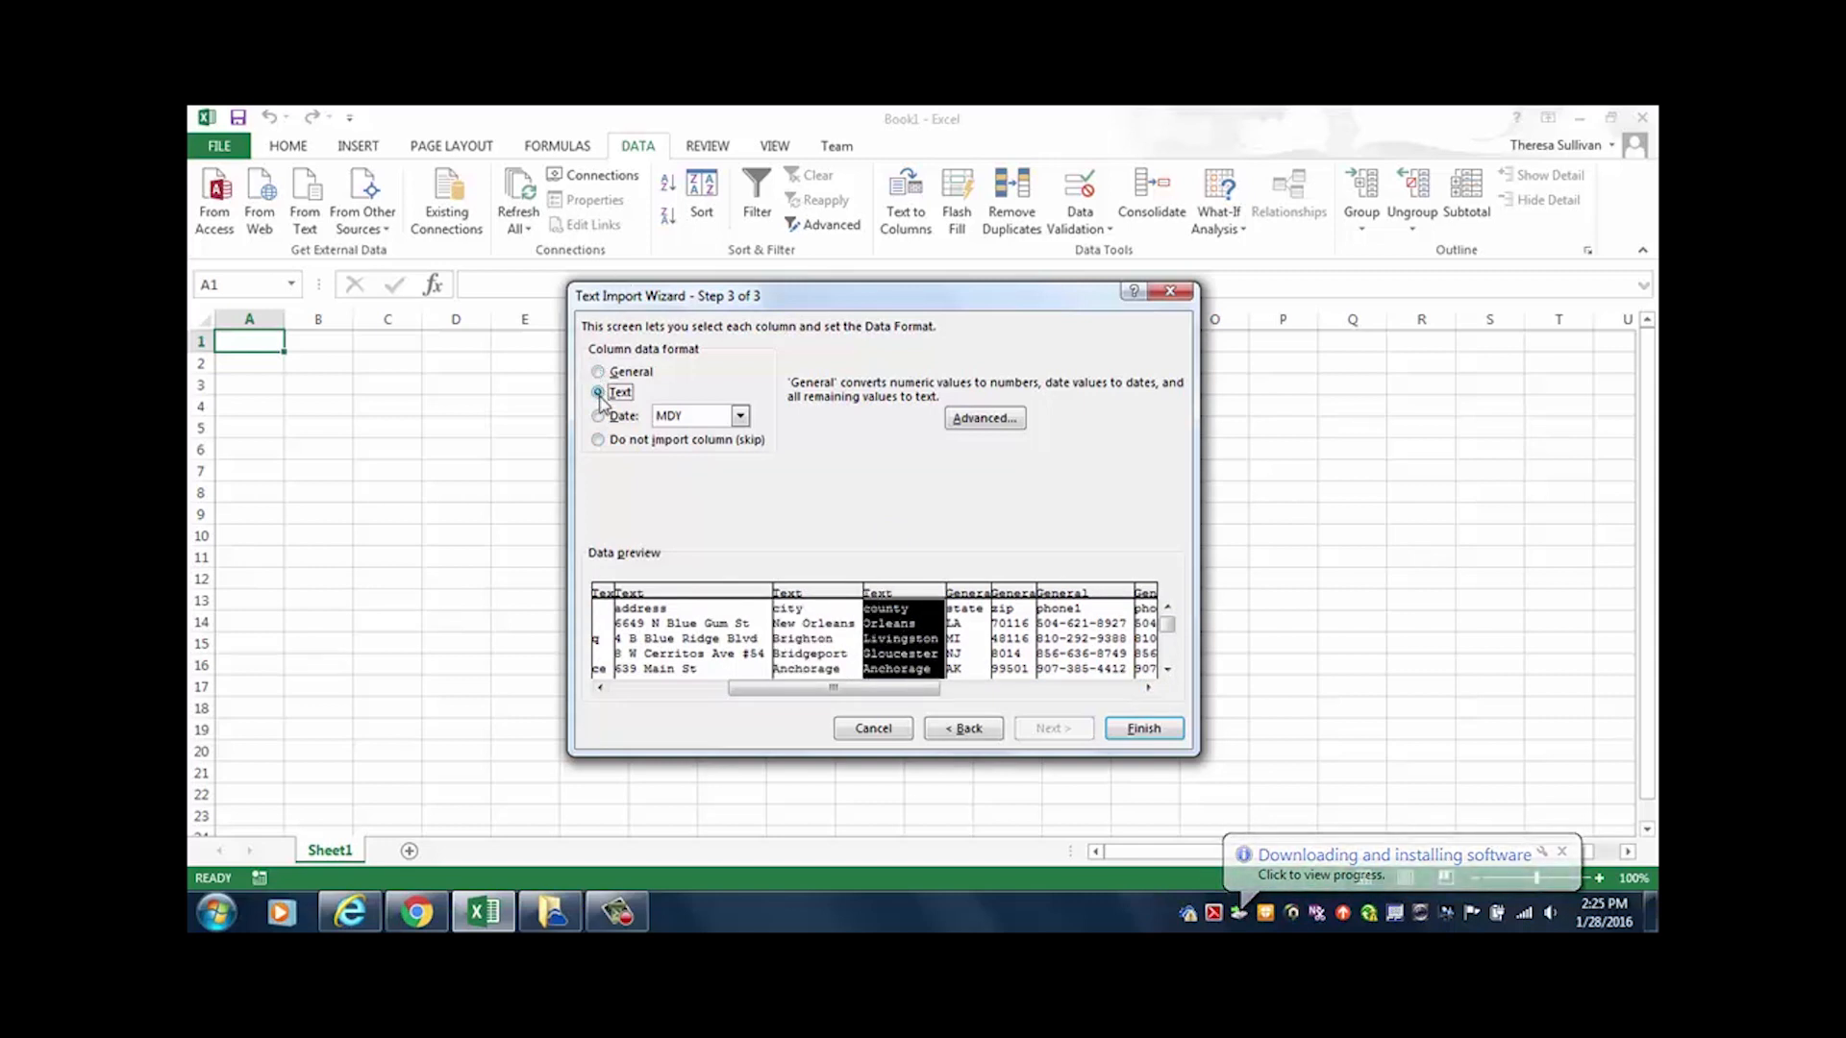
{"action": "left_click", "coordinate": [968, 639]}
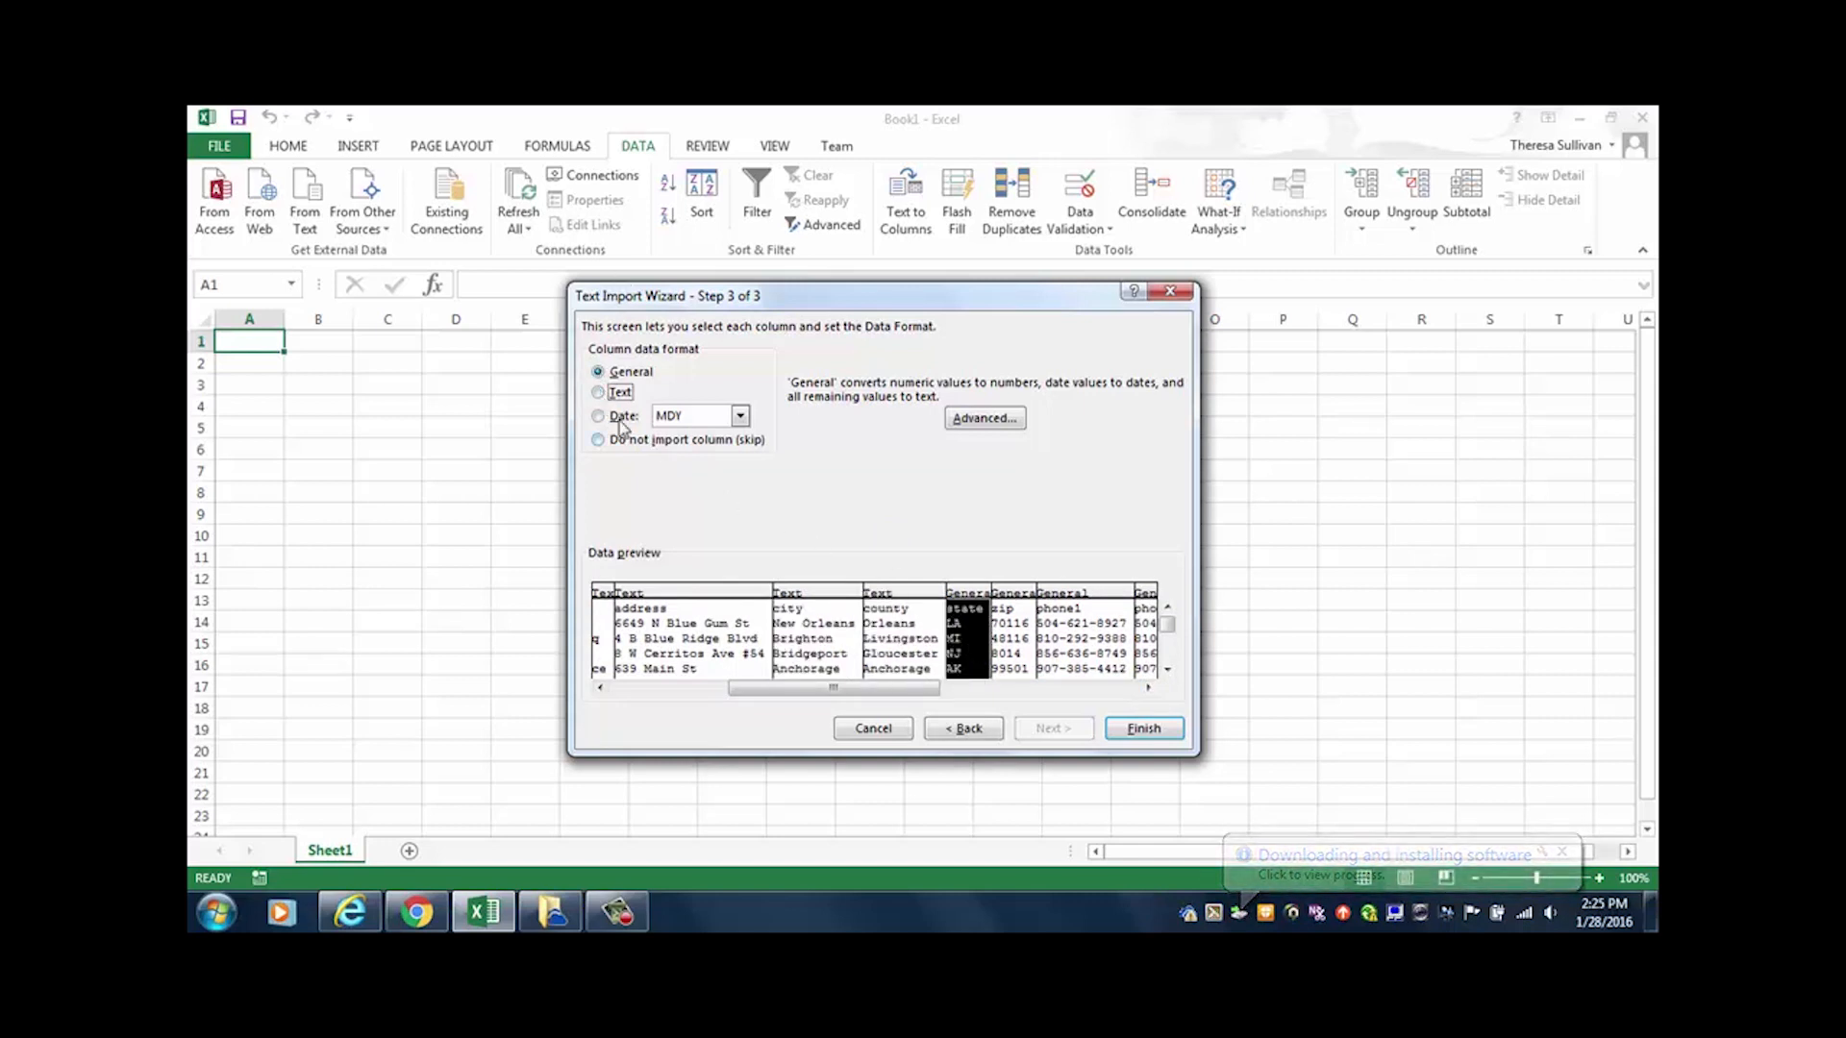
{"action": "left_click", "coordinate": [598, 392]}
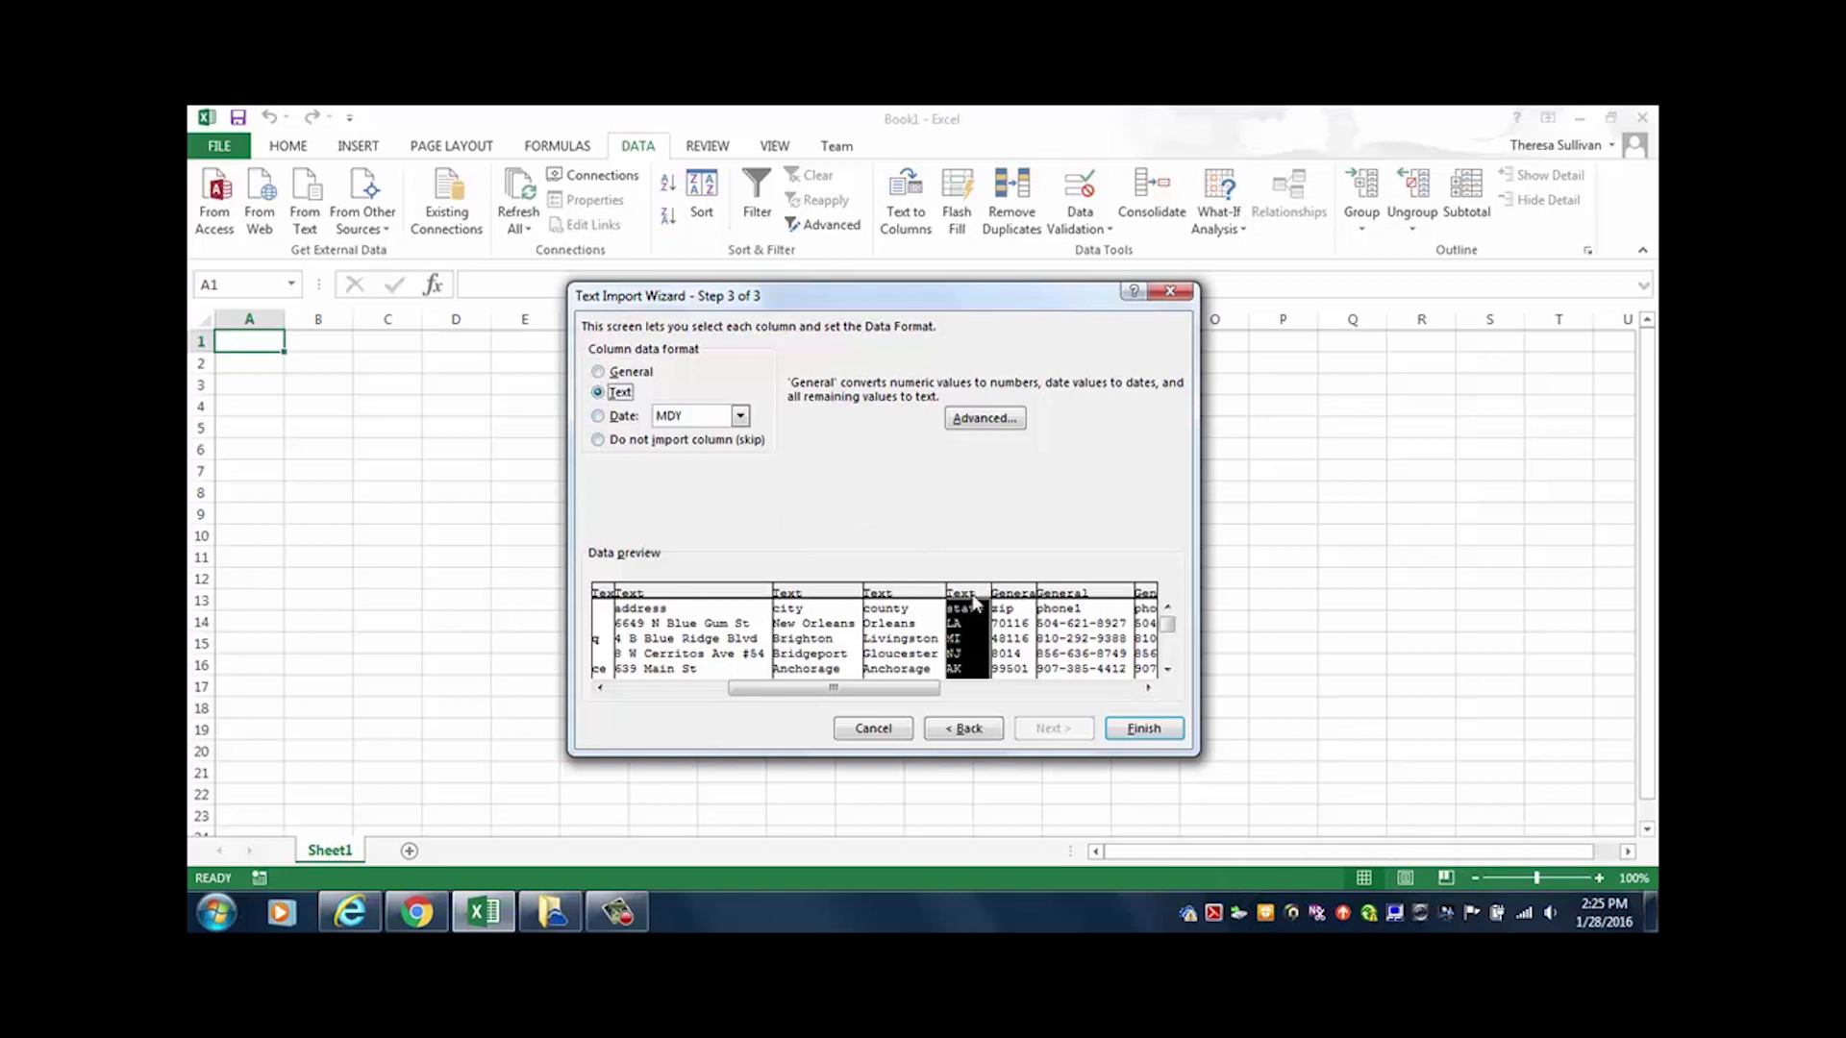
Step: Set the zip, phone1, phone2 and email columns to the Text data format
{"action": "left_click", "coordinate": [1006, 642]}
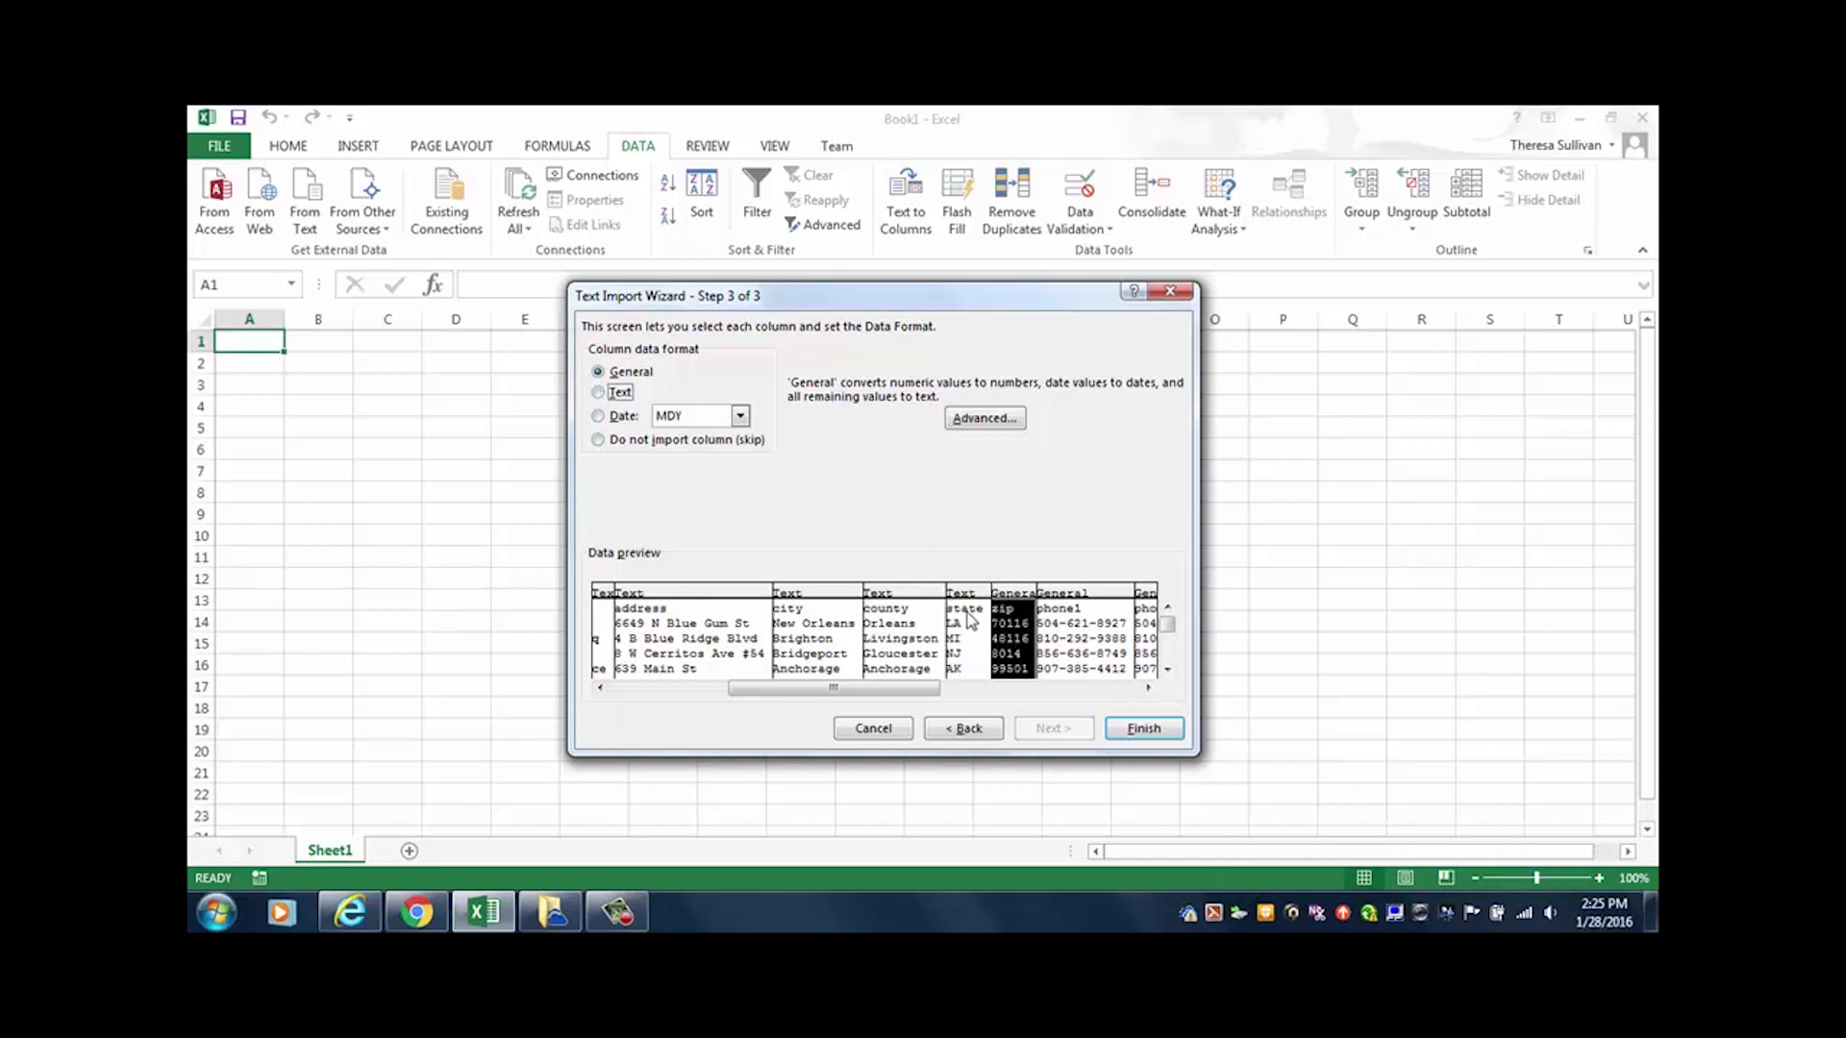
{"action": "left_click", "coordinate": [605, 392]}
{"action": "left_click", "coordinate": [1075, 637]}
{"action": "left_click", "coordinate": [598, 393]}
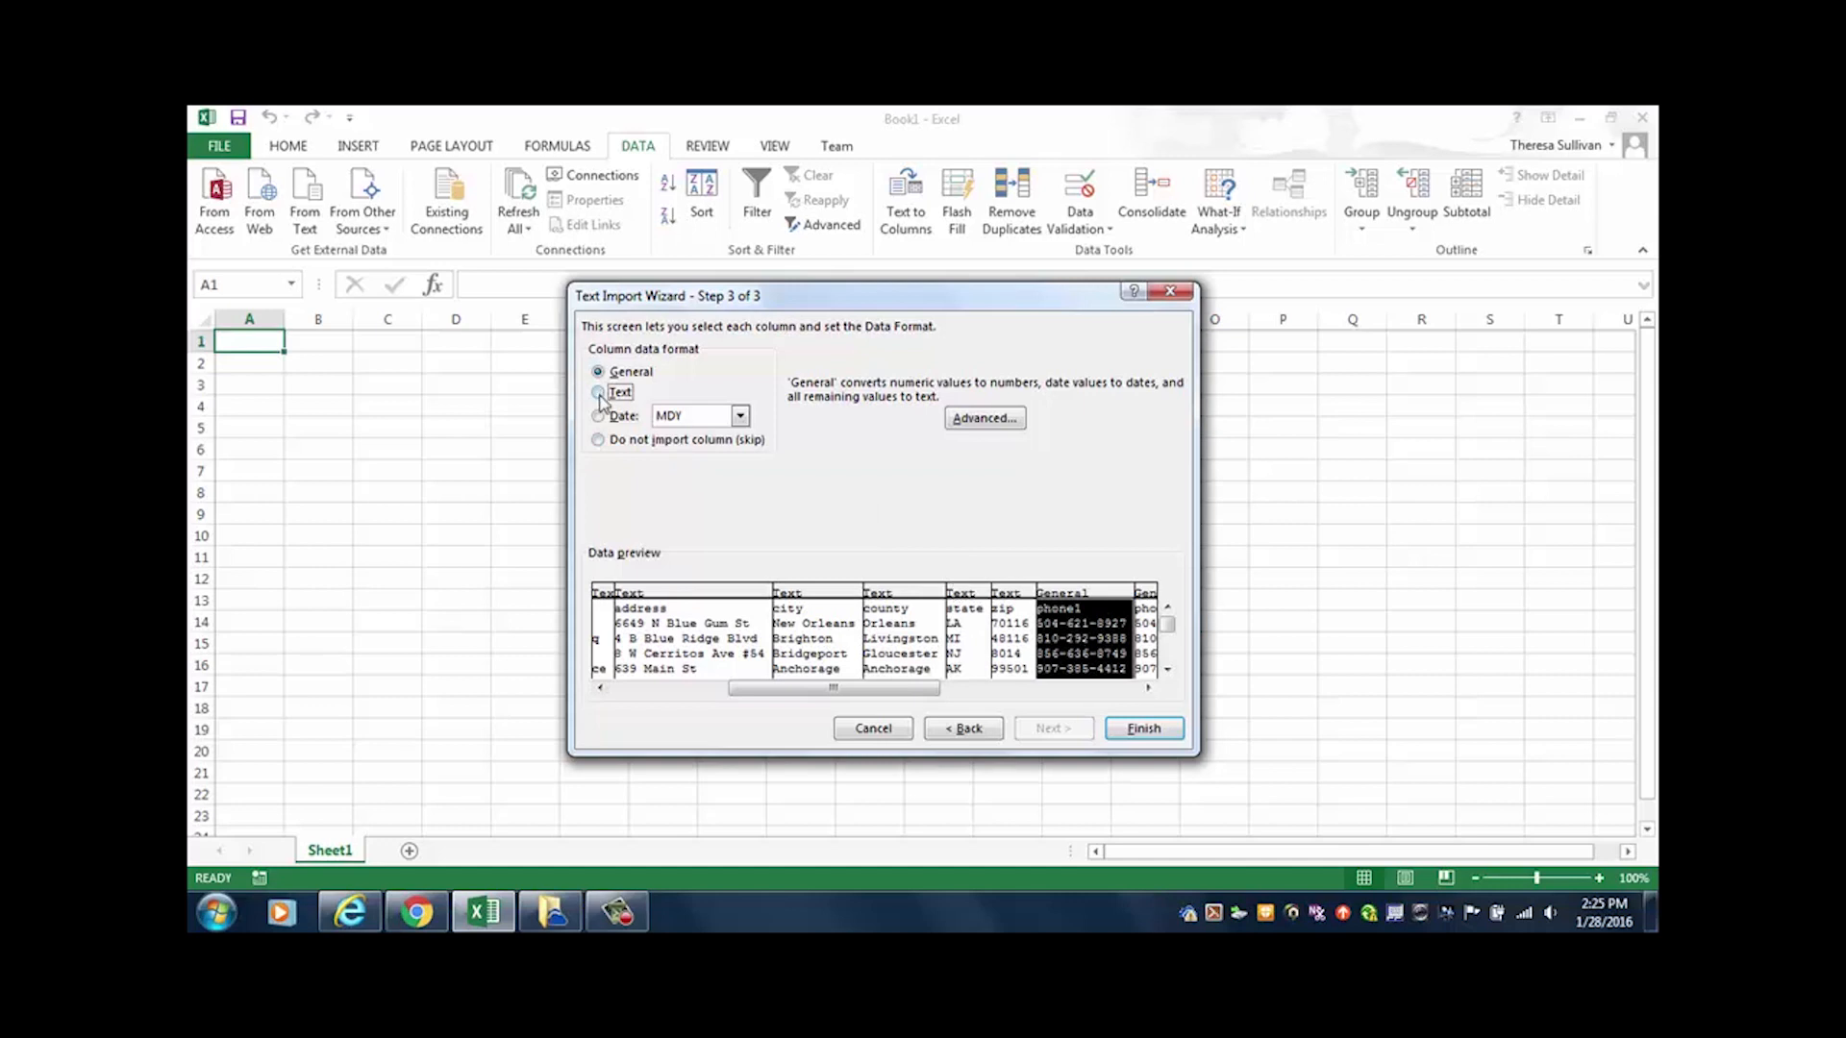
{"action": "left_click_drag", "start_coordinate": [1148, 690], "coordinate": [1147, 690]}
{"action": "left_click", "coordinate": [1026, 616]}
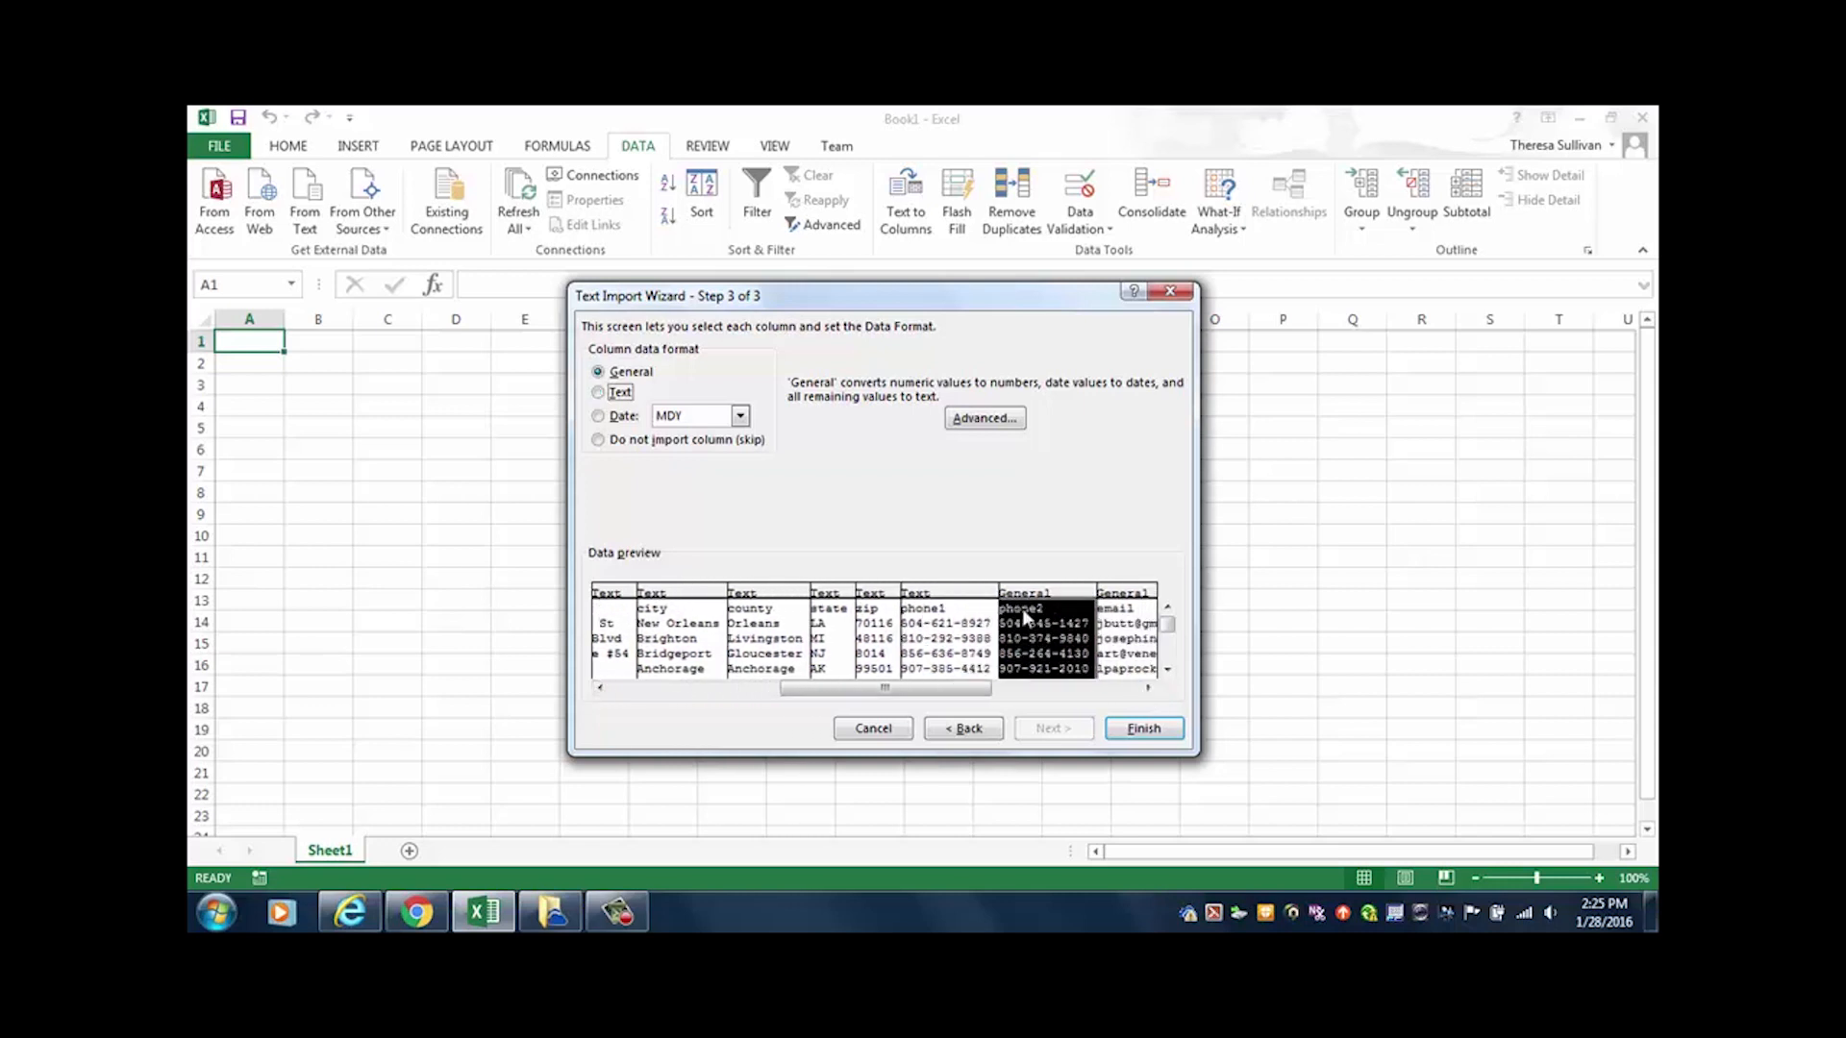
{"action": "left_click", "coordinate": [597, 393]}
{"action": "left_click", "coordinate": [1123, 638]}
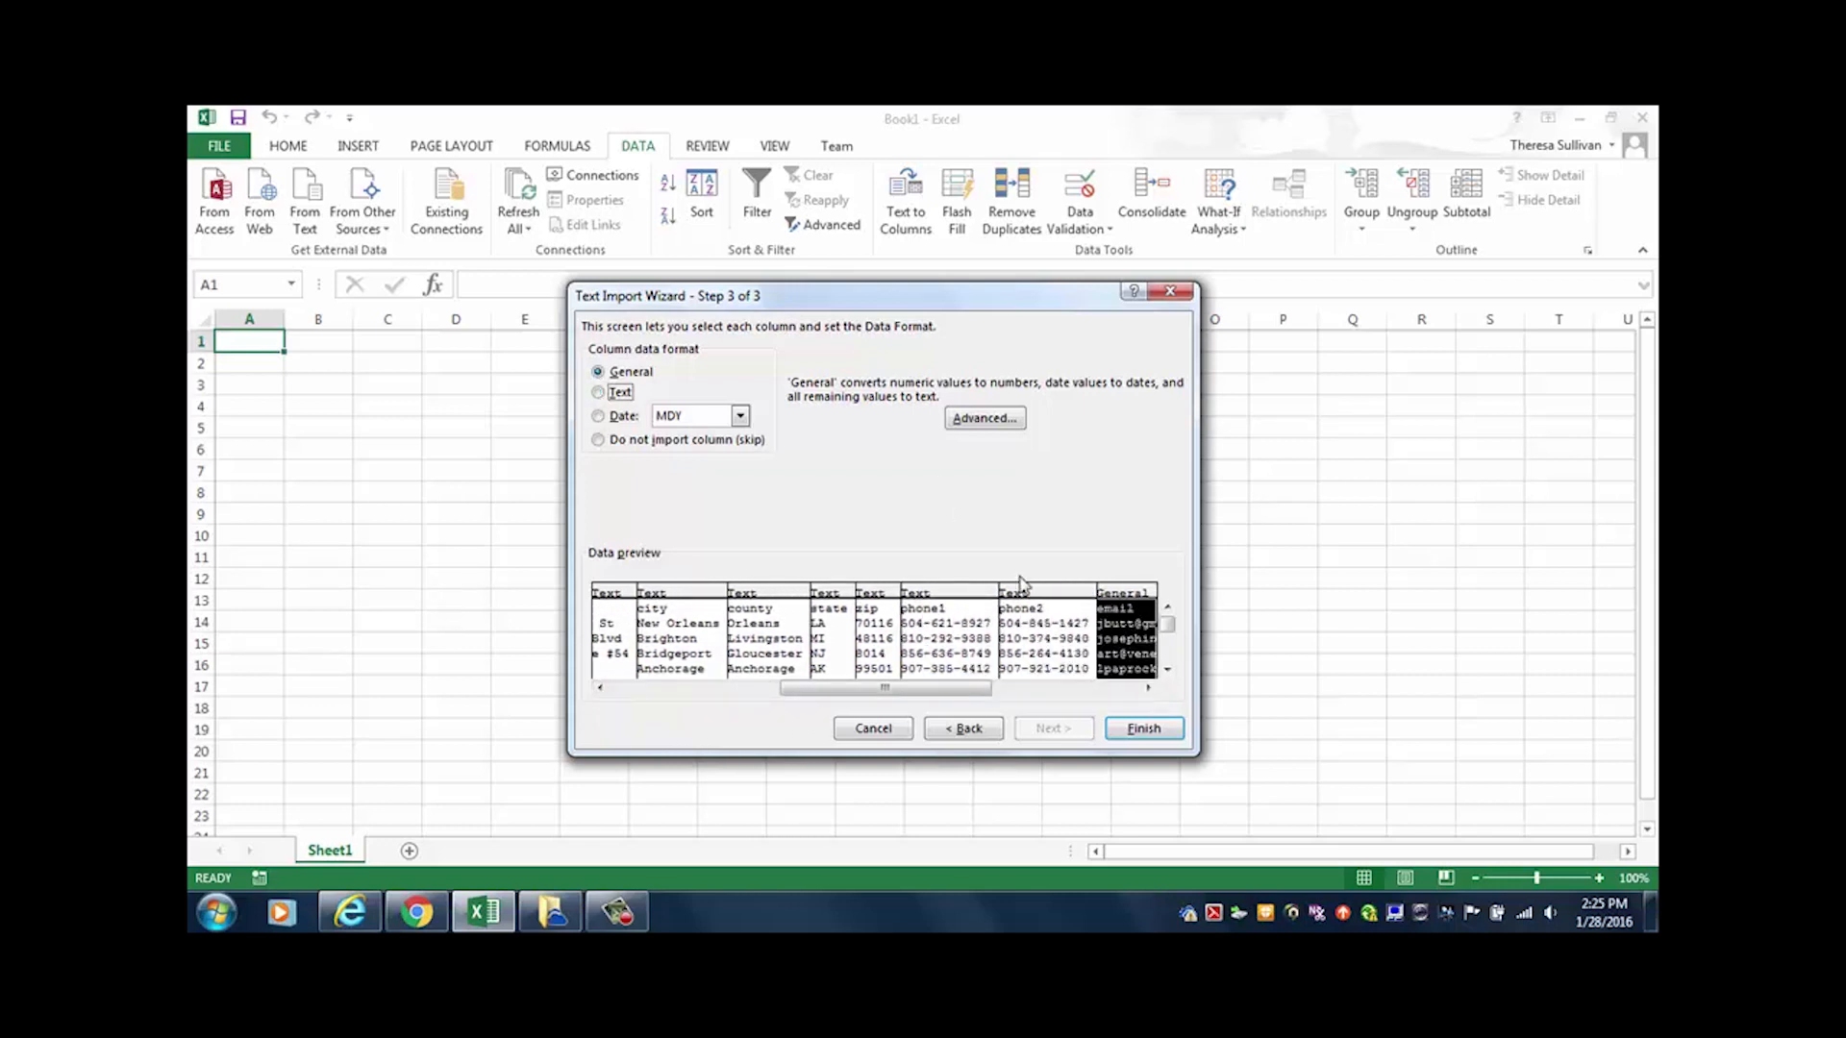
{"action": "left_click", "coordinate": [599, 393]}
Step: Set the web column at the end of the data preview to the Text data format
{"action": "left_click", "coordinate": [1148, 688]}
{"action": "left_click", "coordinate": [1148, 688]}
{"action": "left_click", "coordinate": [1148, 688]}
{"action": "left_click", "coordinate": [1148, 688]}
{"action": "left_click", "coordinate": [1148, 688]}
{"action": "left_click", "coordinate": [1148, 689]}
{"action": "left_click", "coordinate": [1147, 688]}
{"action": "left_click", "coordinate": [1148, 689]}
{"action": "left_click", "coordinate": [1148, 689]}
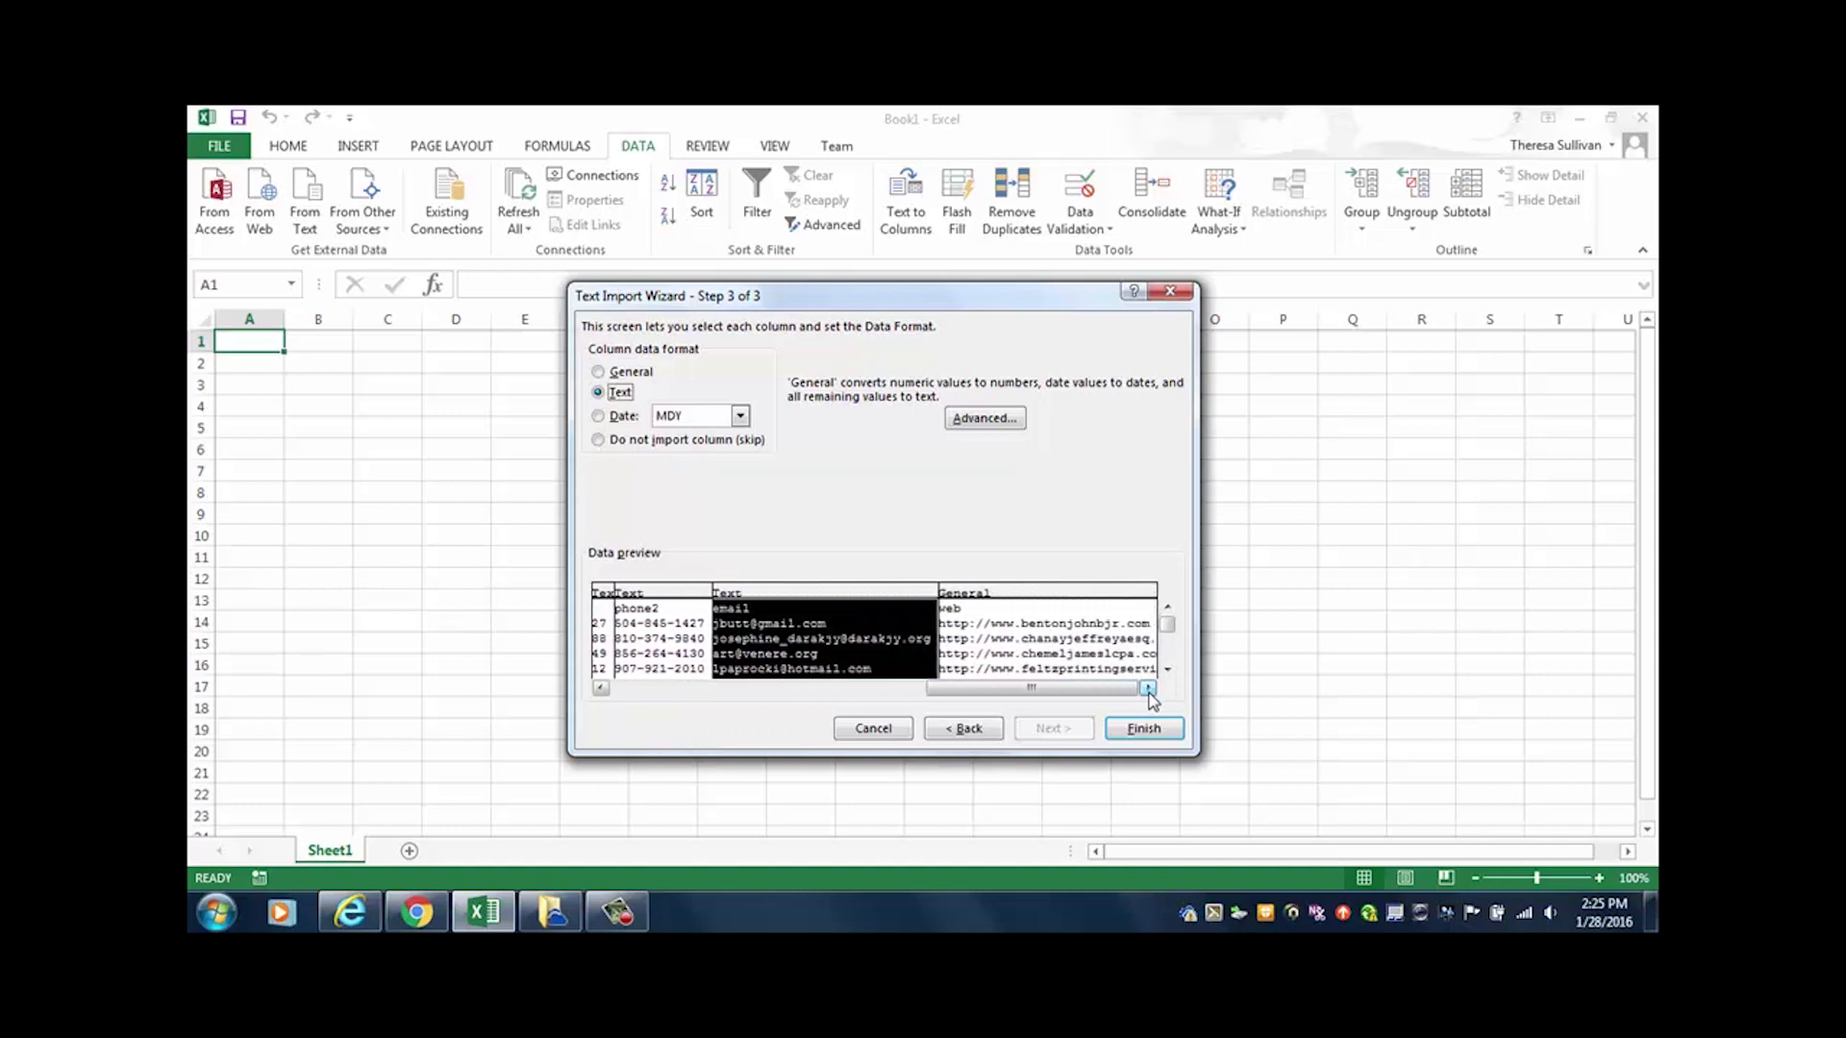
{"action": "left_click", "coordinate": [1034, 636]}
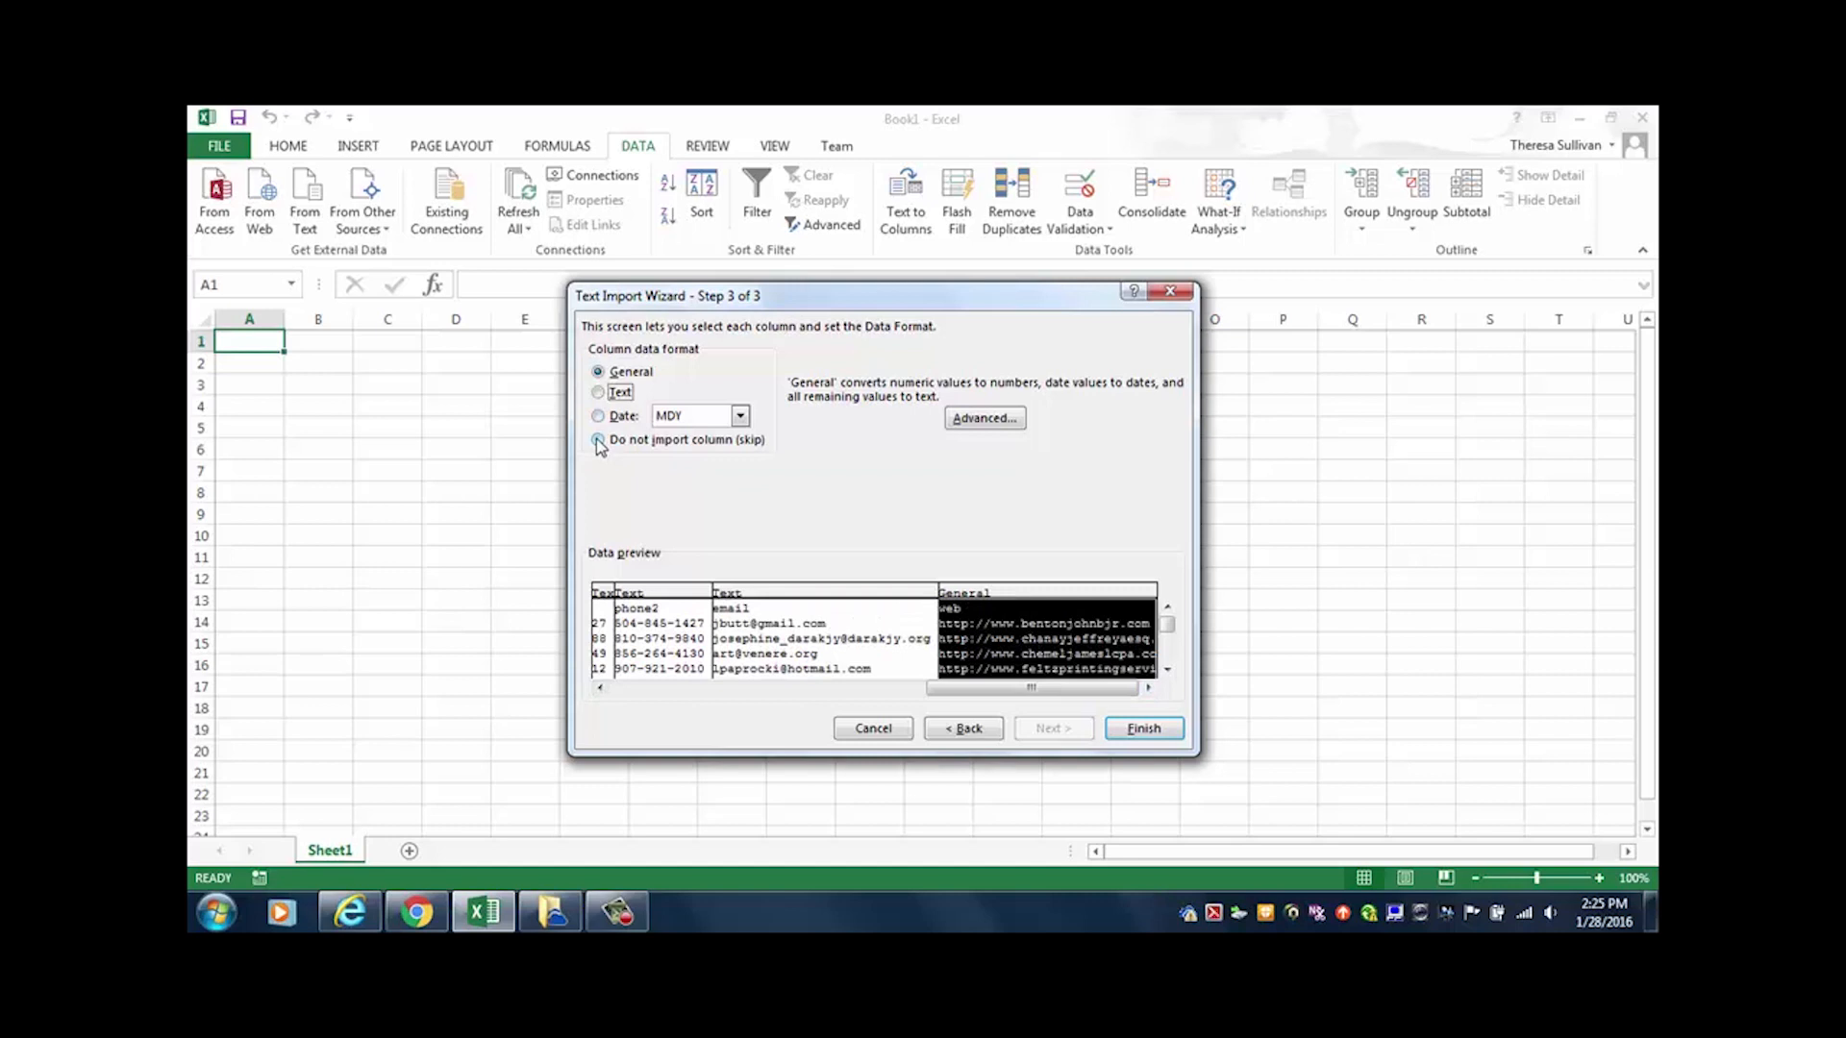
{"action": "left_click", "coordinate": [598, 392]}
Step: Finish the text import, placing the data in the existing worksheet at =$A$1, and look over the imported rows
{"action": "left_click", "coordinate": [1143, 728]}
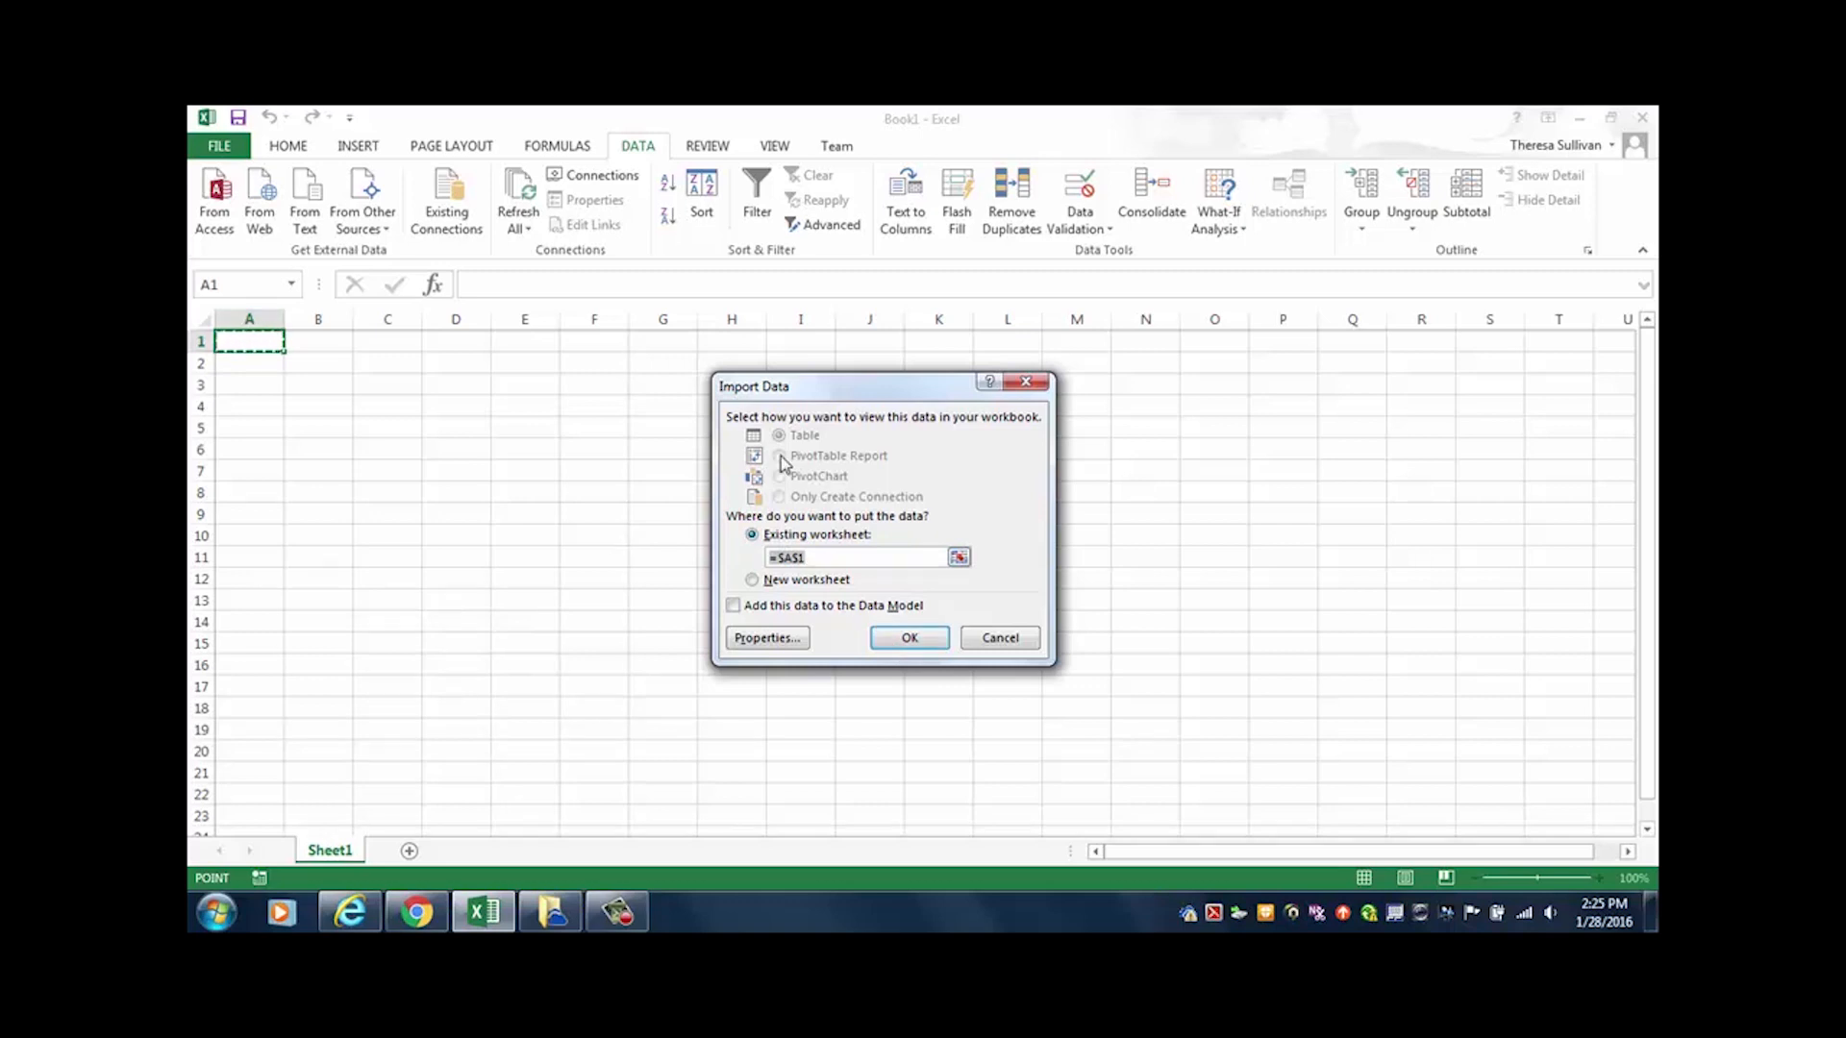
{"action": "left_click", "coordinate": [910, 641]}
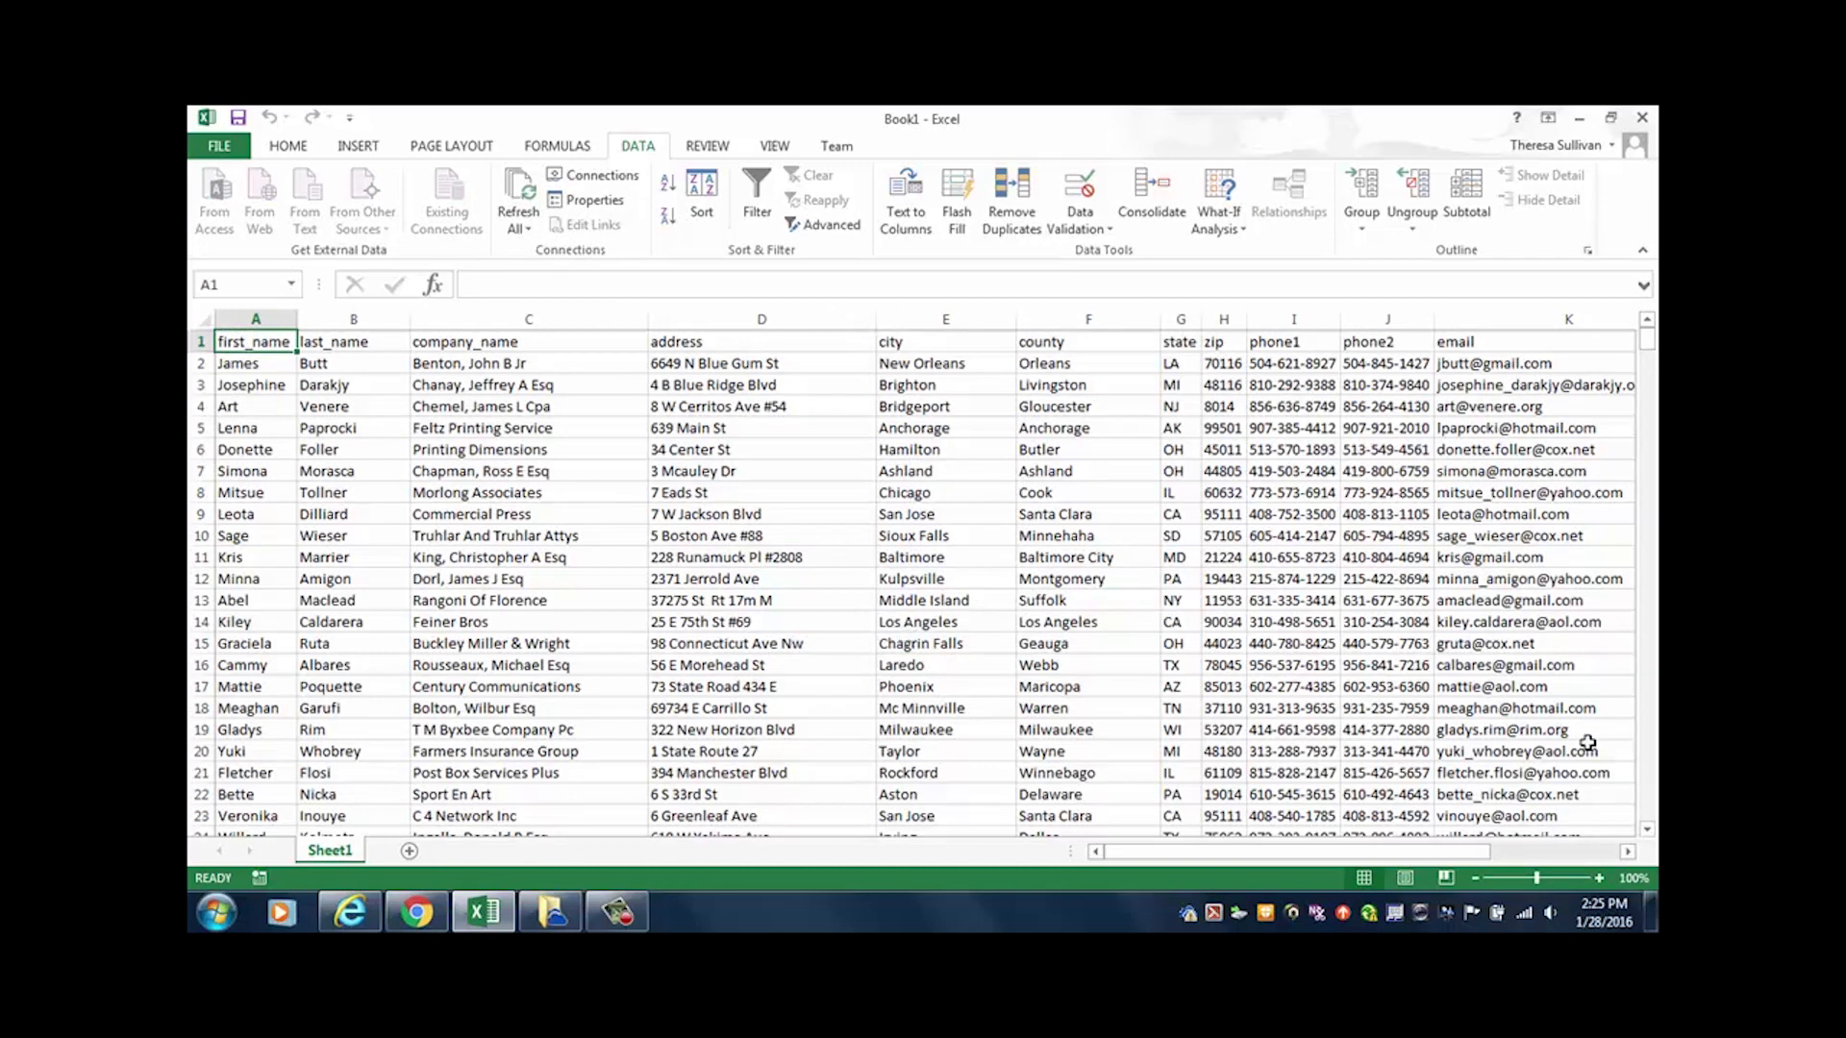
{"action": "left_click_drag", "start_coordinate": [1649, 343], "coordinate": [1565, 307]}
{"action": "left_click", "coordinate": [242, 406]}
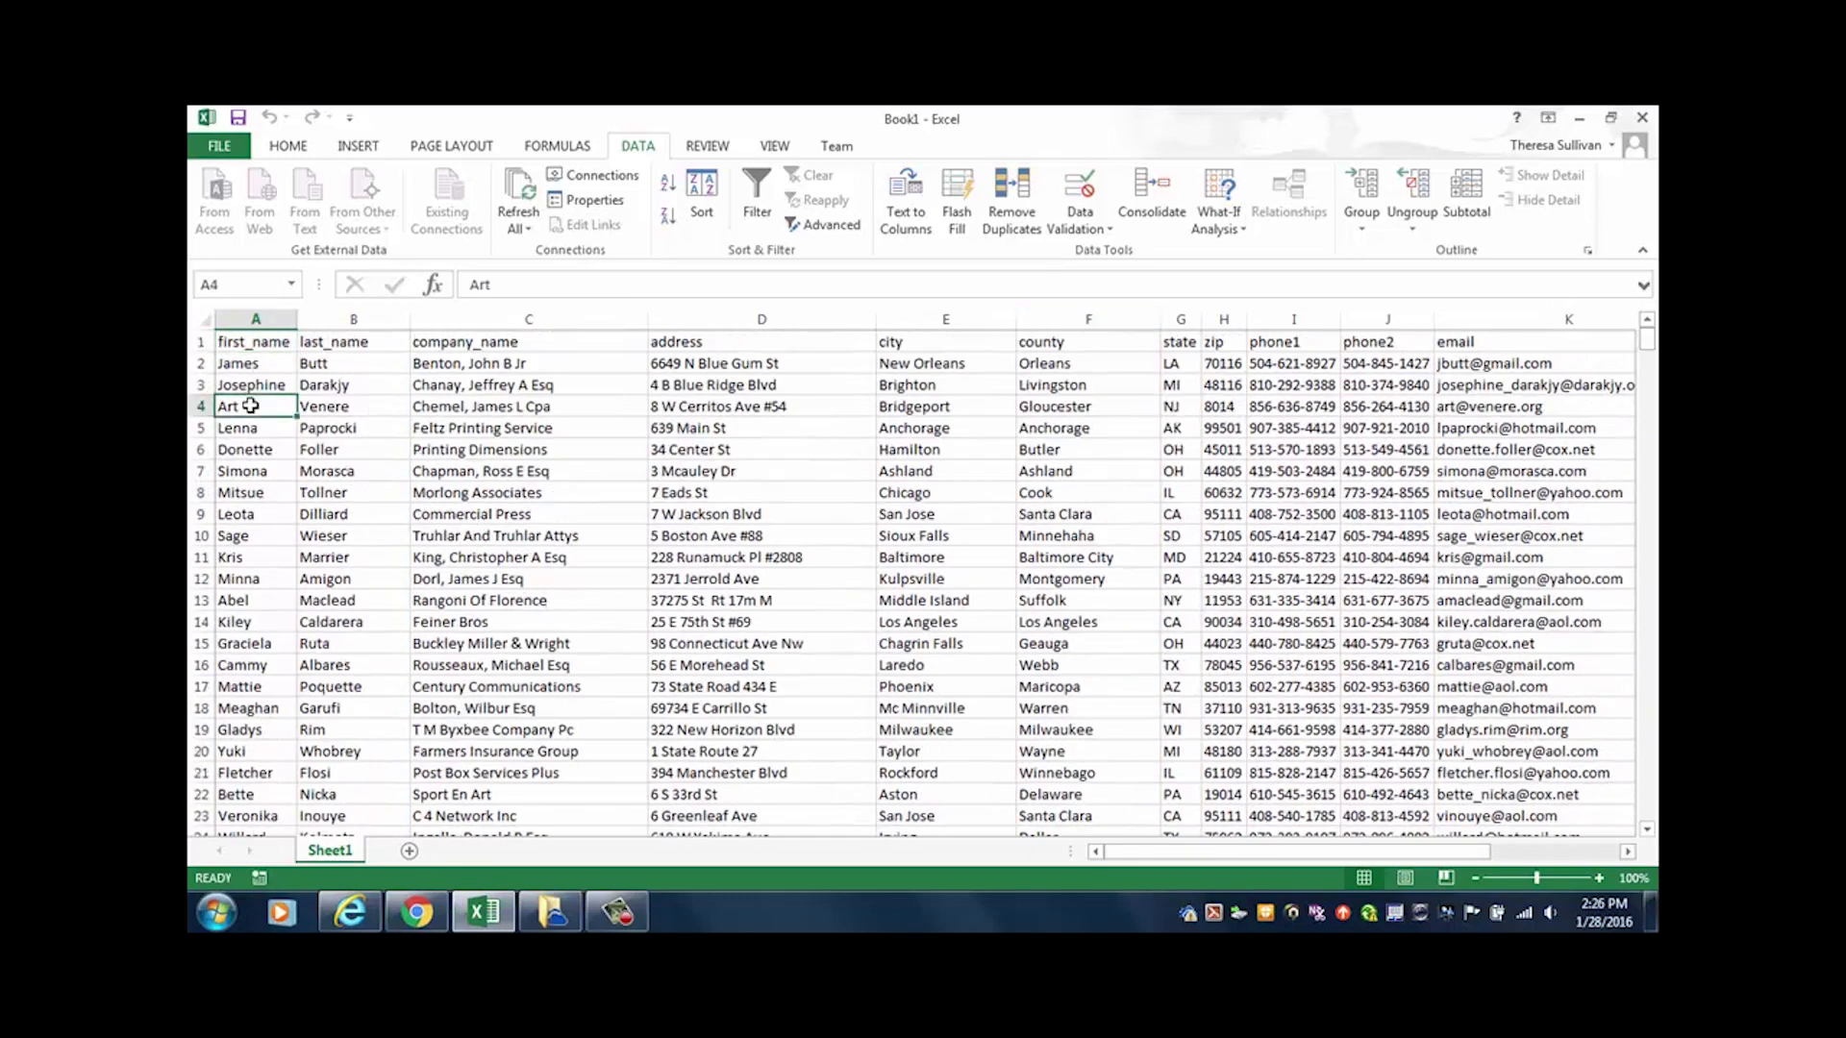
Step: Rename the Sheet1 worksheet to Import from TXT
{"action": "double_click", "coordinate": [317, 852]}
{"action": "type", "text": "Import fro"}
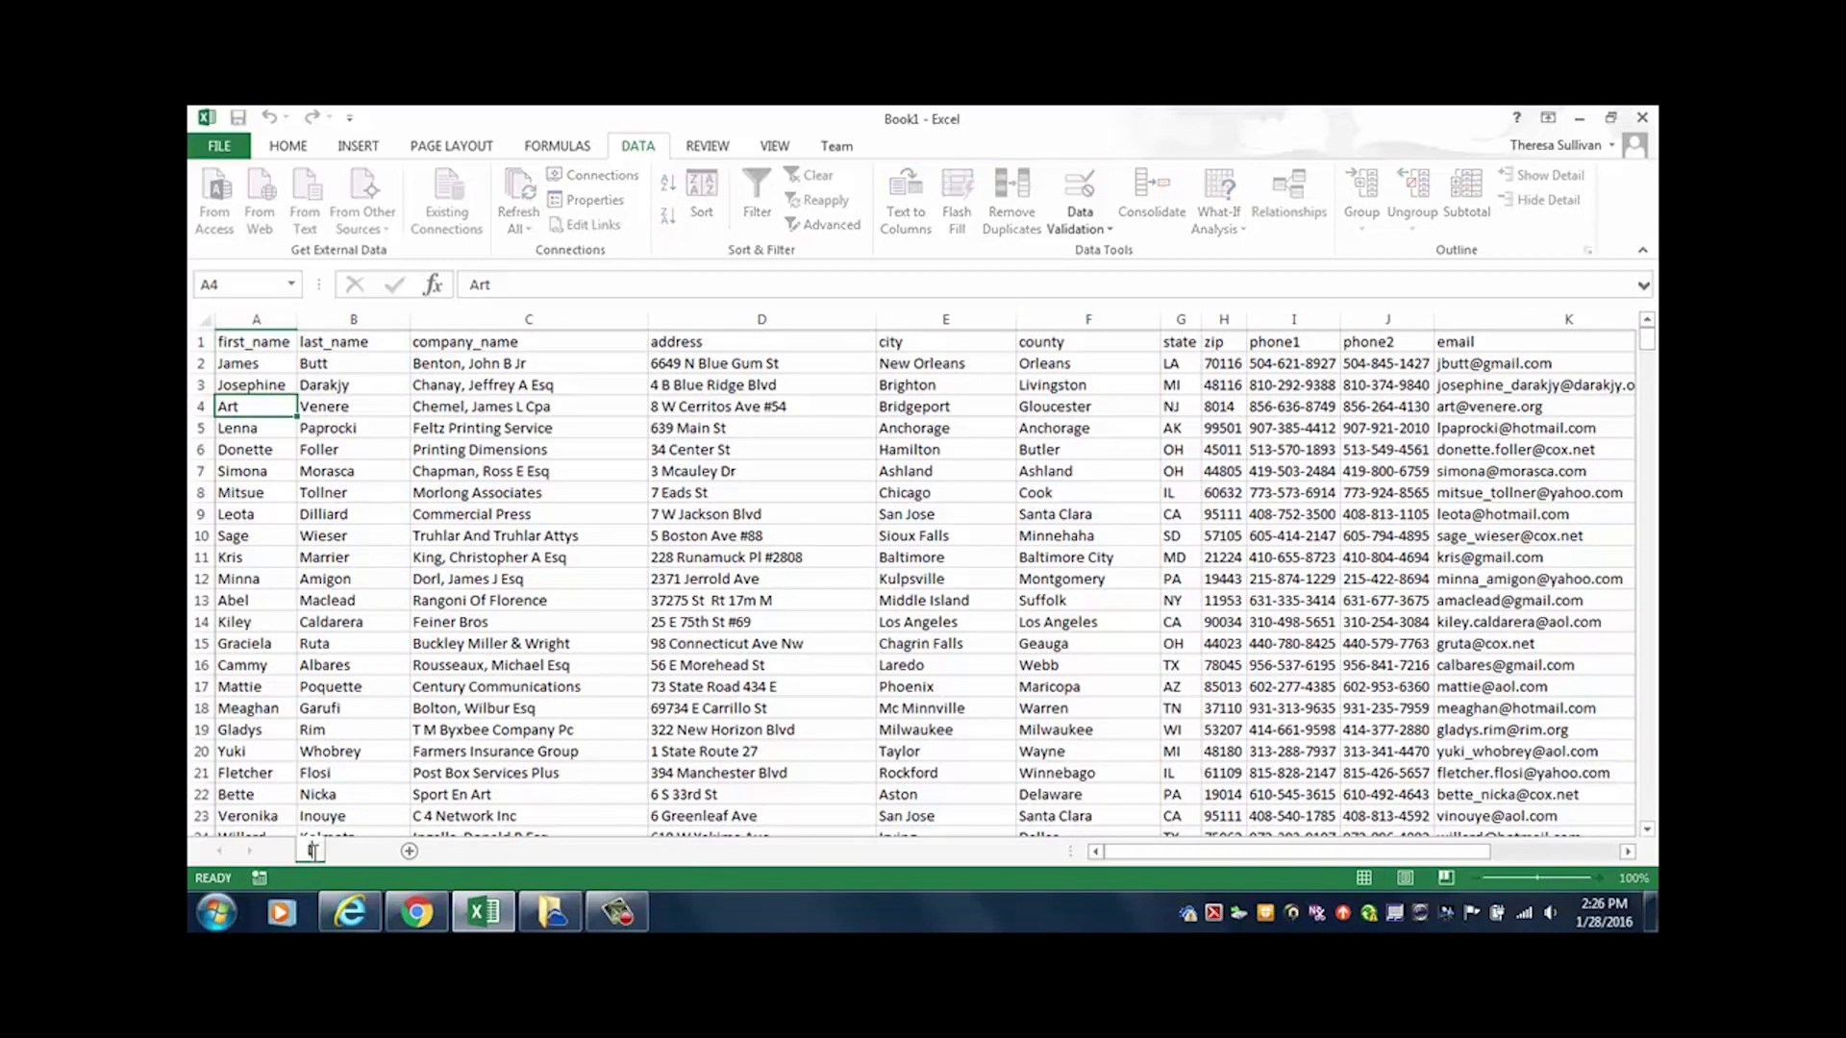
{"action": "type", "text": "m TXT"}
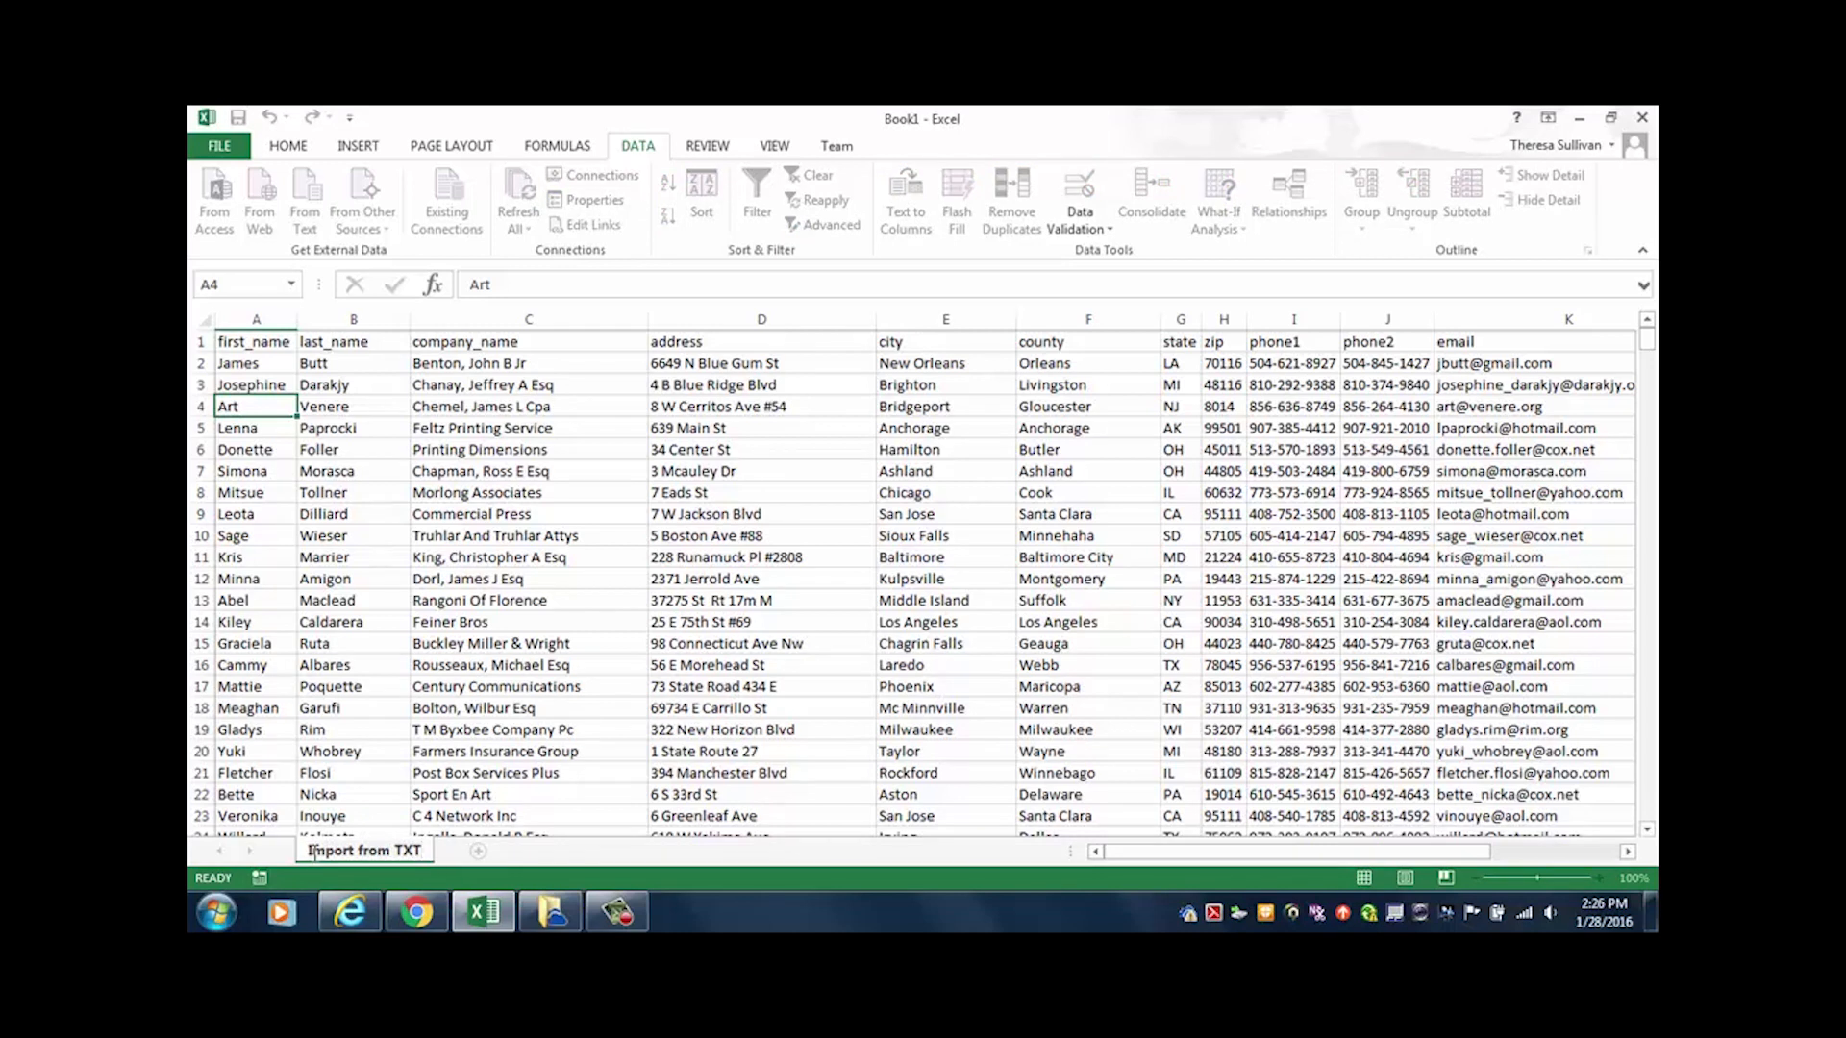
{"action": "key", "text": "Return"}
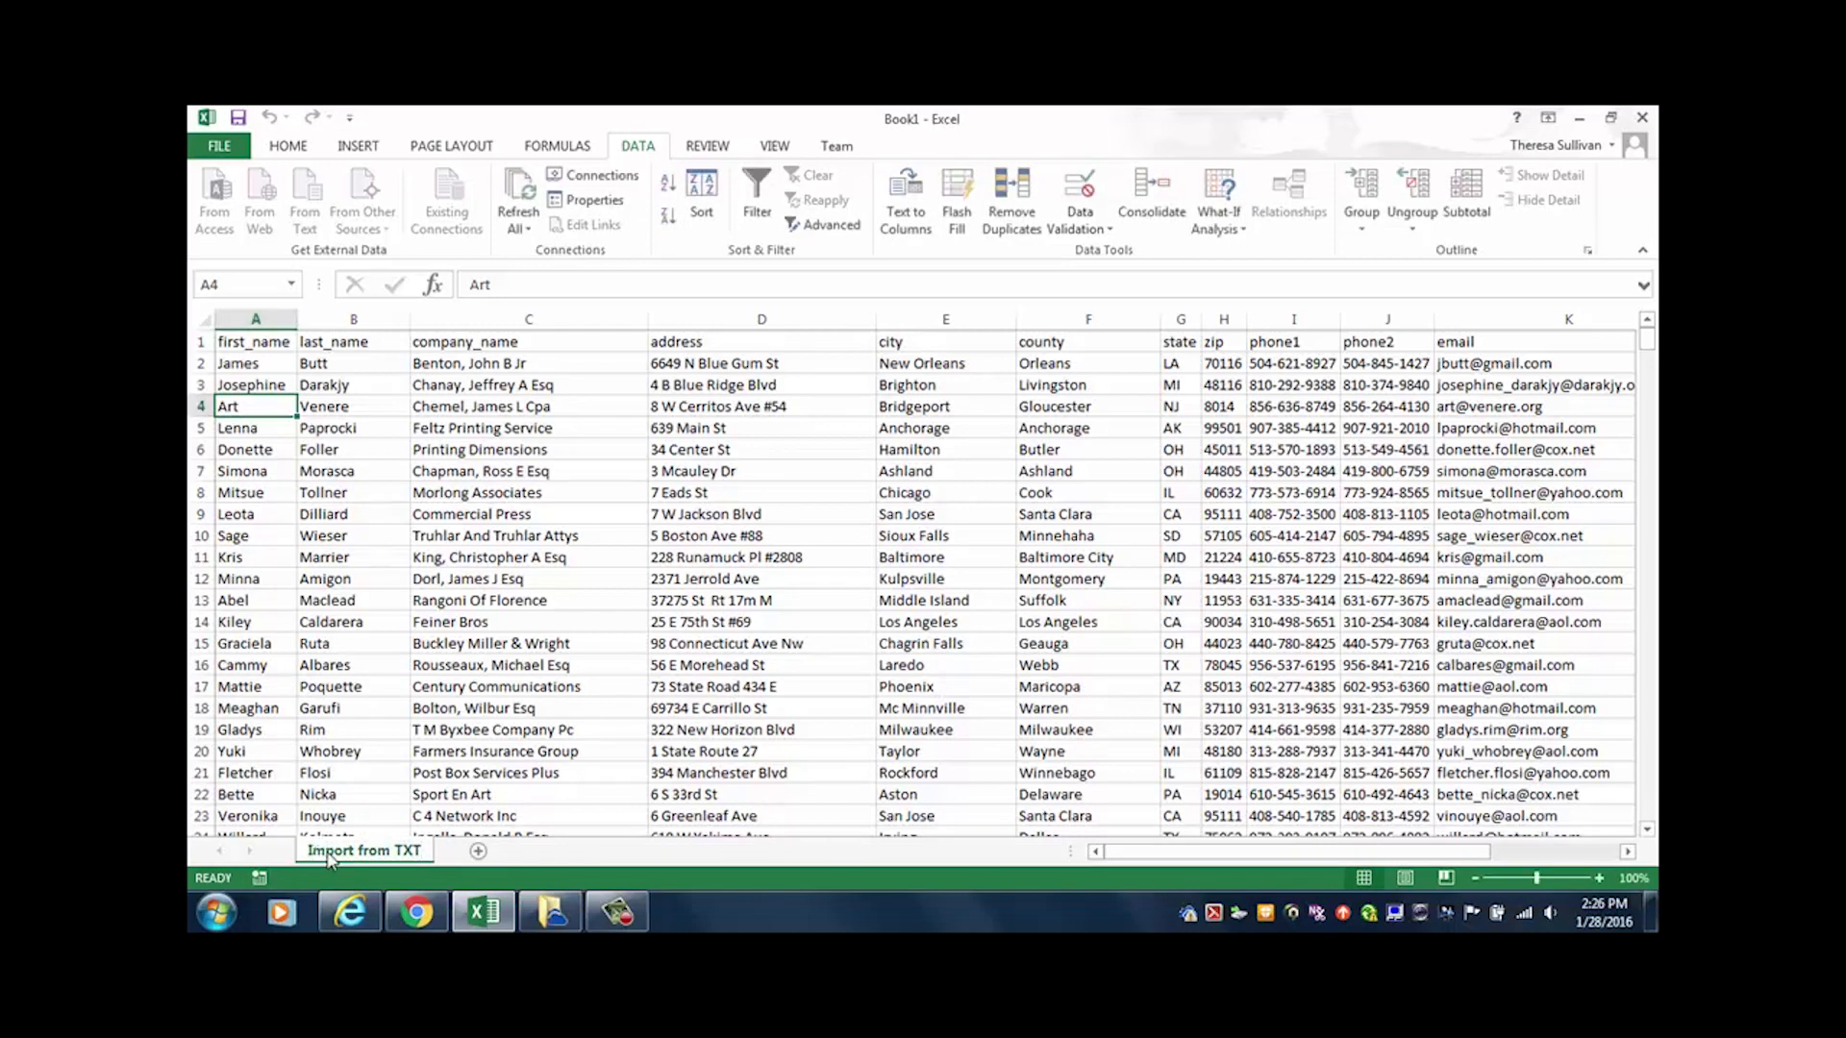
Step: Add a new worksheet and open NuTrendsCensus.accdb from the OneDrive folder as its Access data source
{"action": "left_click", "coordinate": [478, 851]}
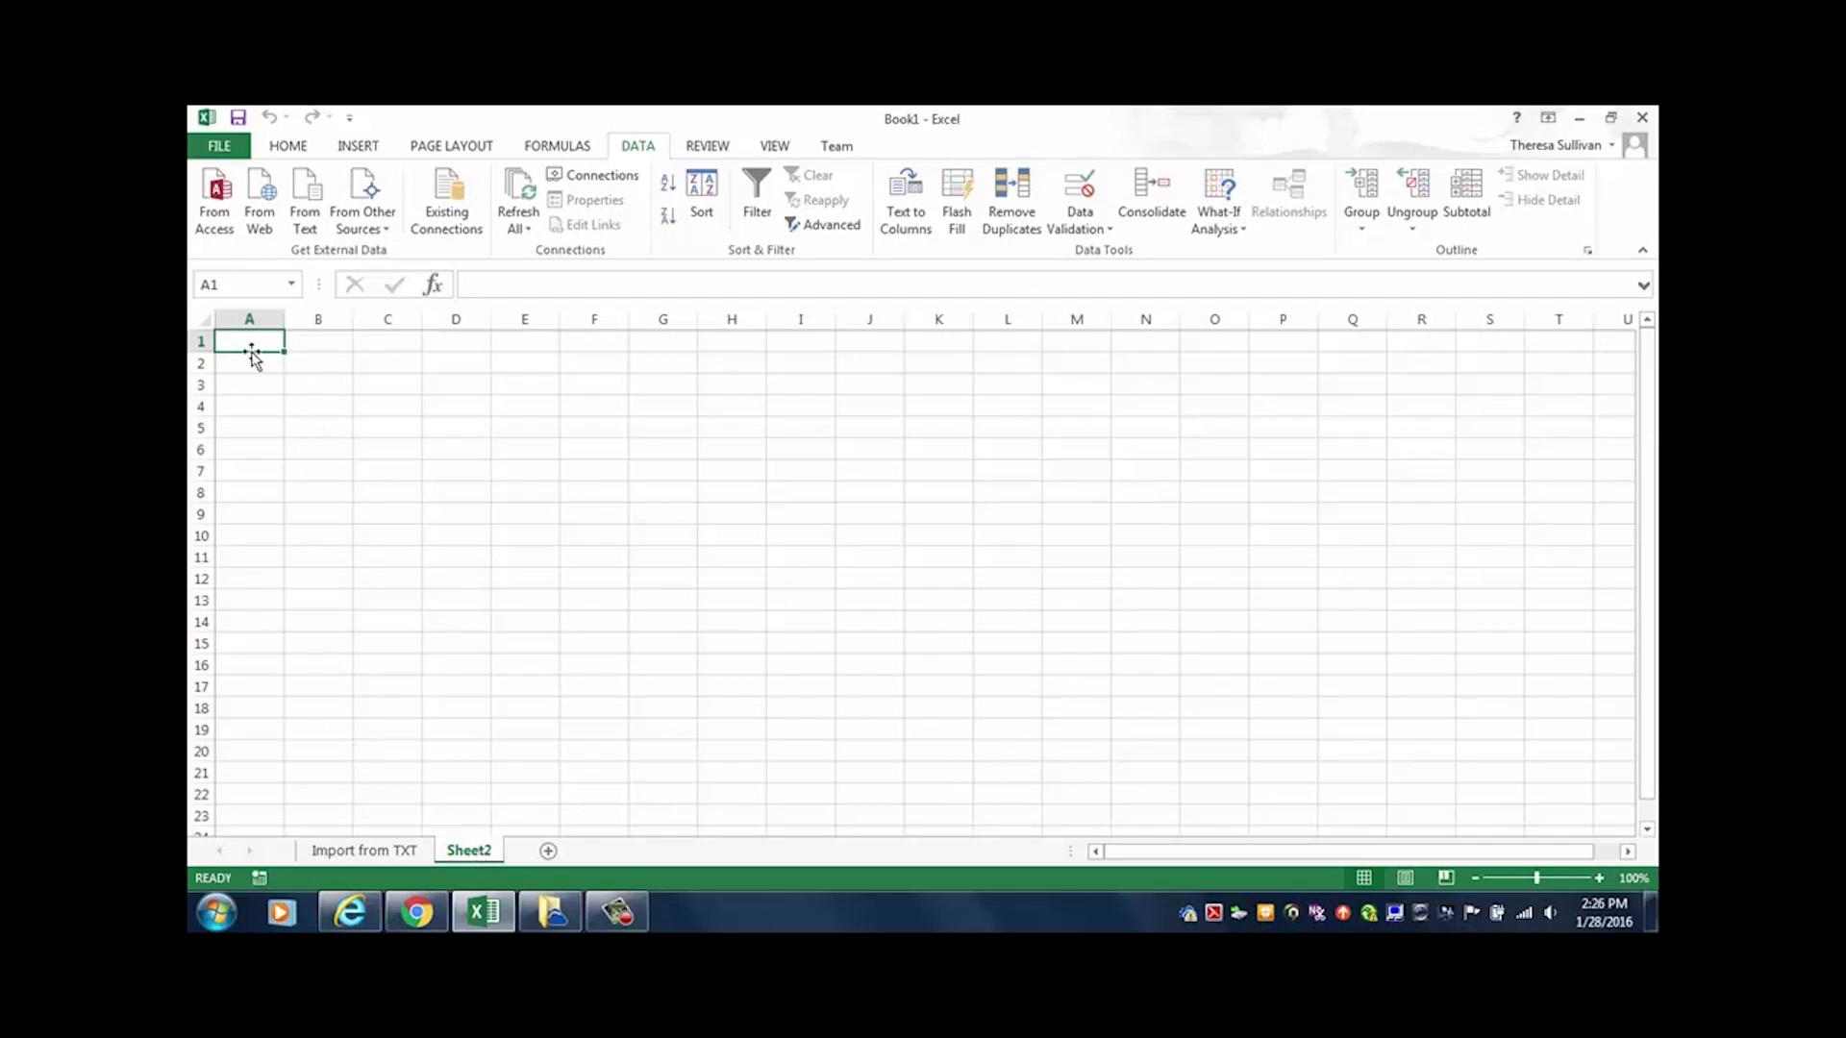
{"action": "left_click", "coordinate": [211, 202]}
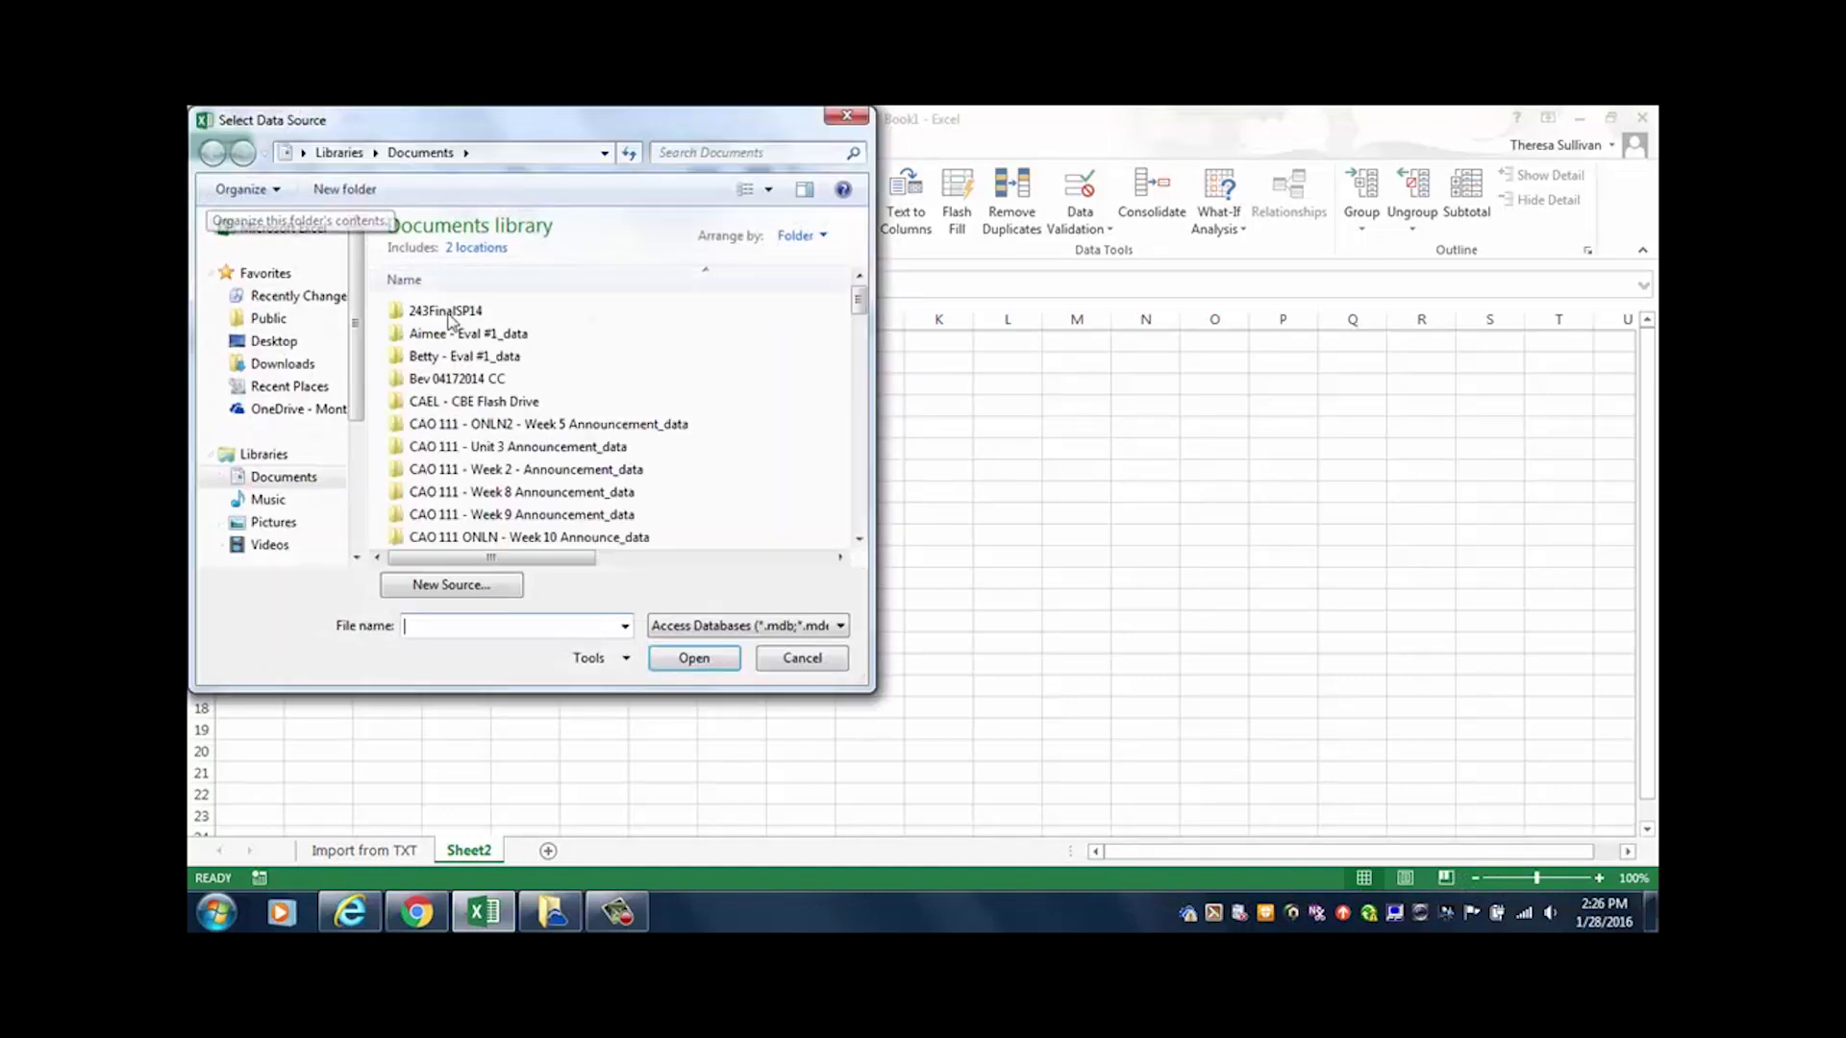
{"action": "left_click", "coordinate": [302, 410]}
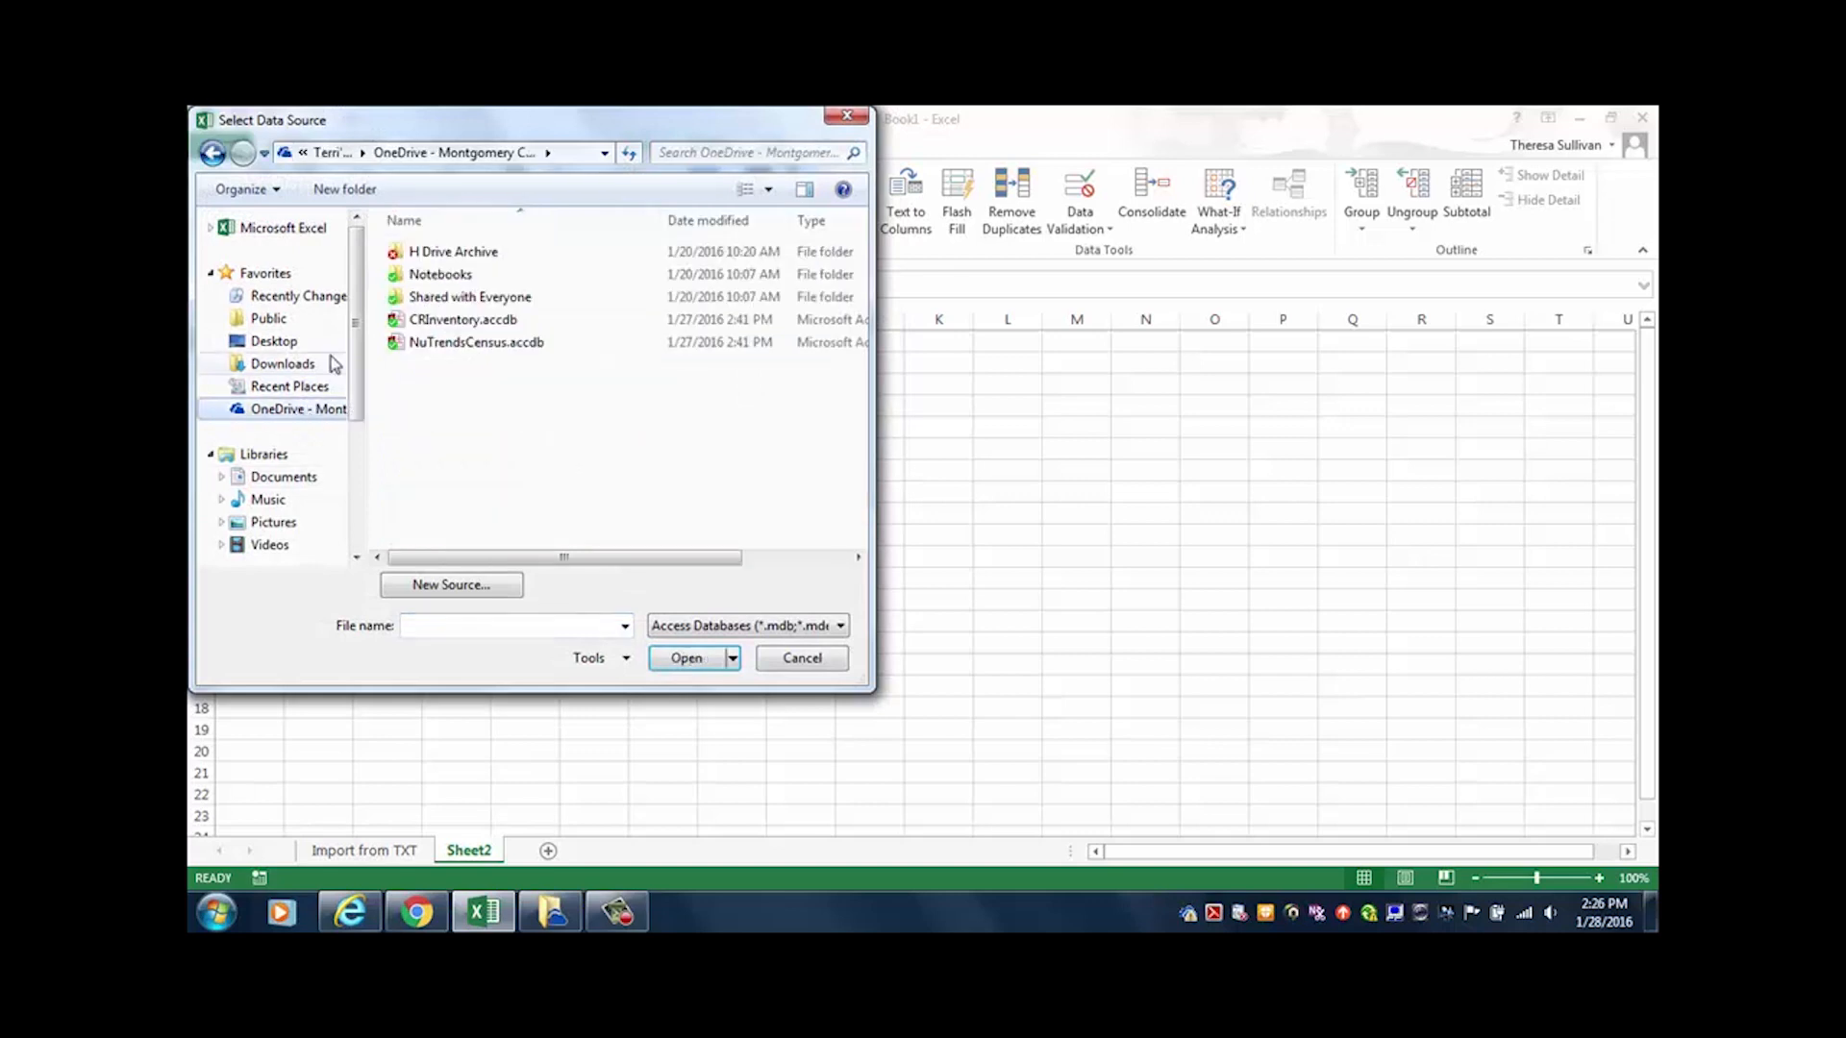
{"action": "double_click", "coordinate": [458, 347]}
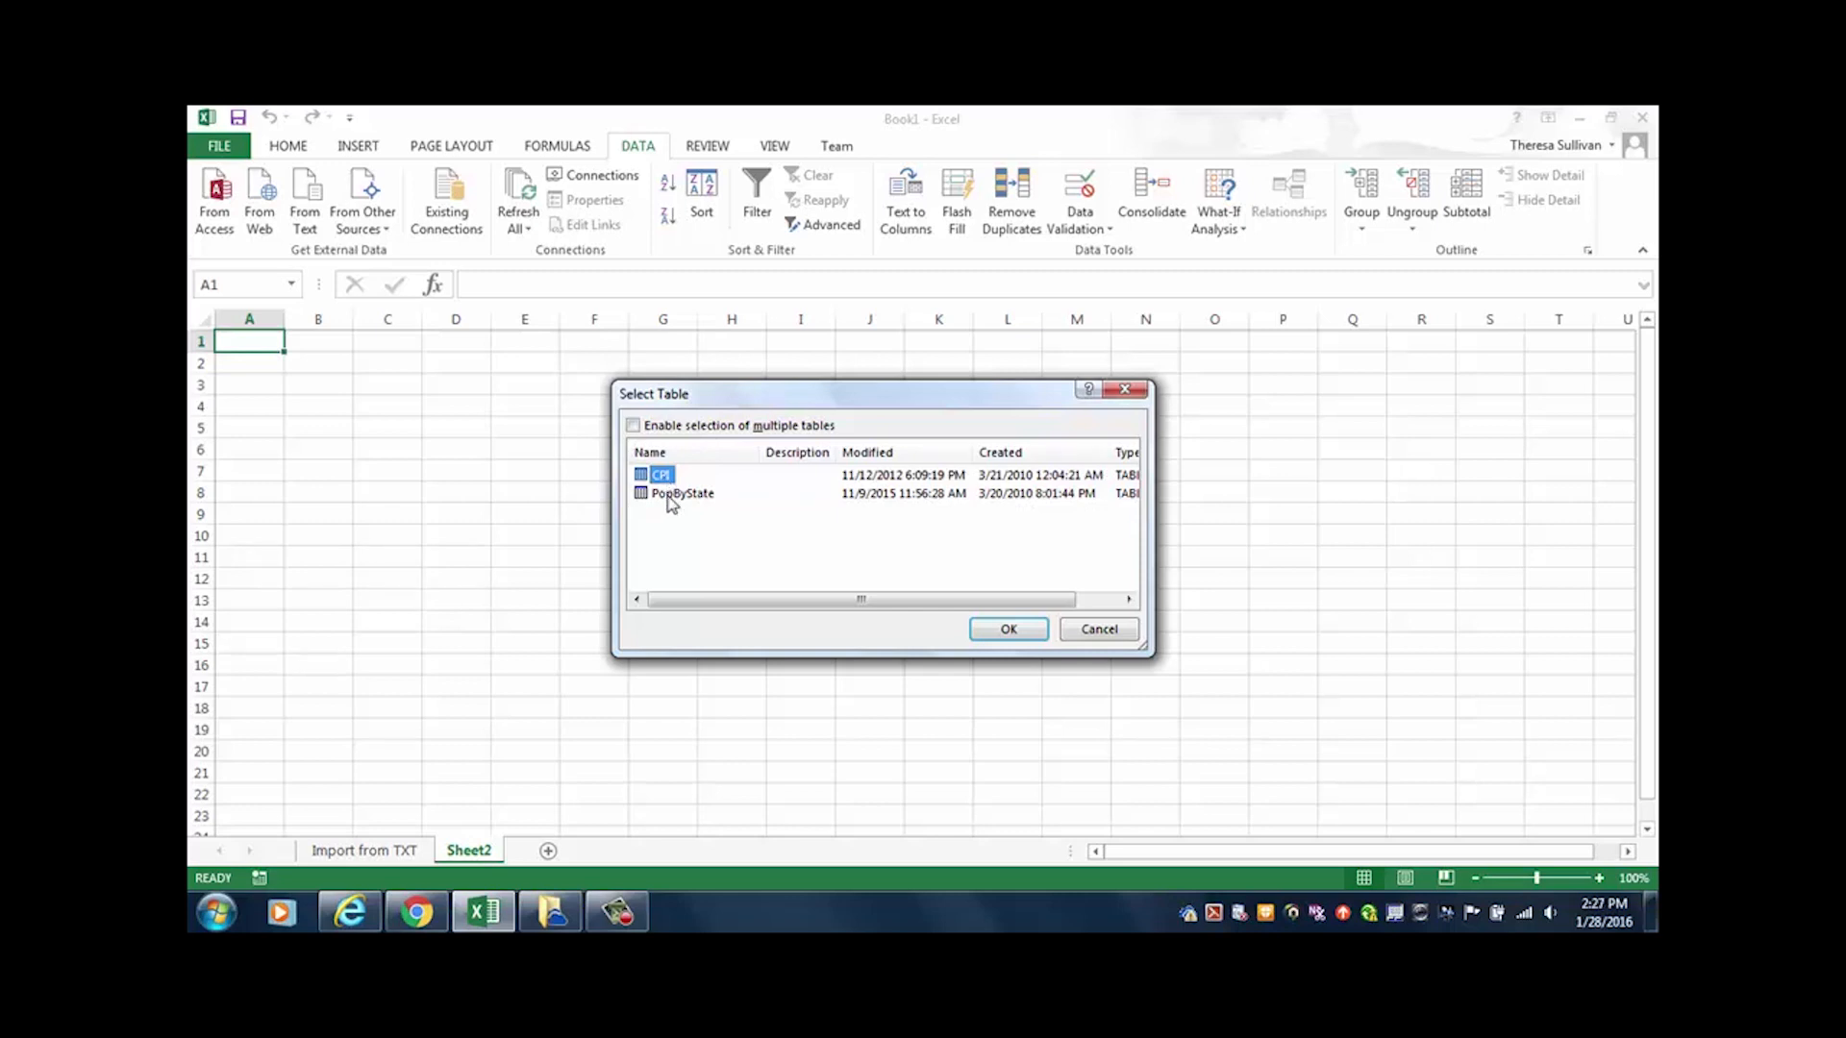
Step: Select both the CPI and PopByState tables for import and bring them in as tables on new worksheets
{"action": "left_click", "coordinate": [633, 426]}
{"action": "left_click", "coordinate": [639, 475]}
{"action": "left_click", "coordinate": [639, 493]}
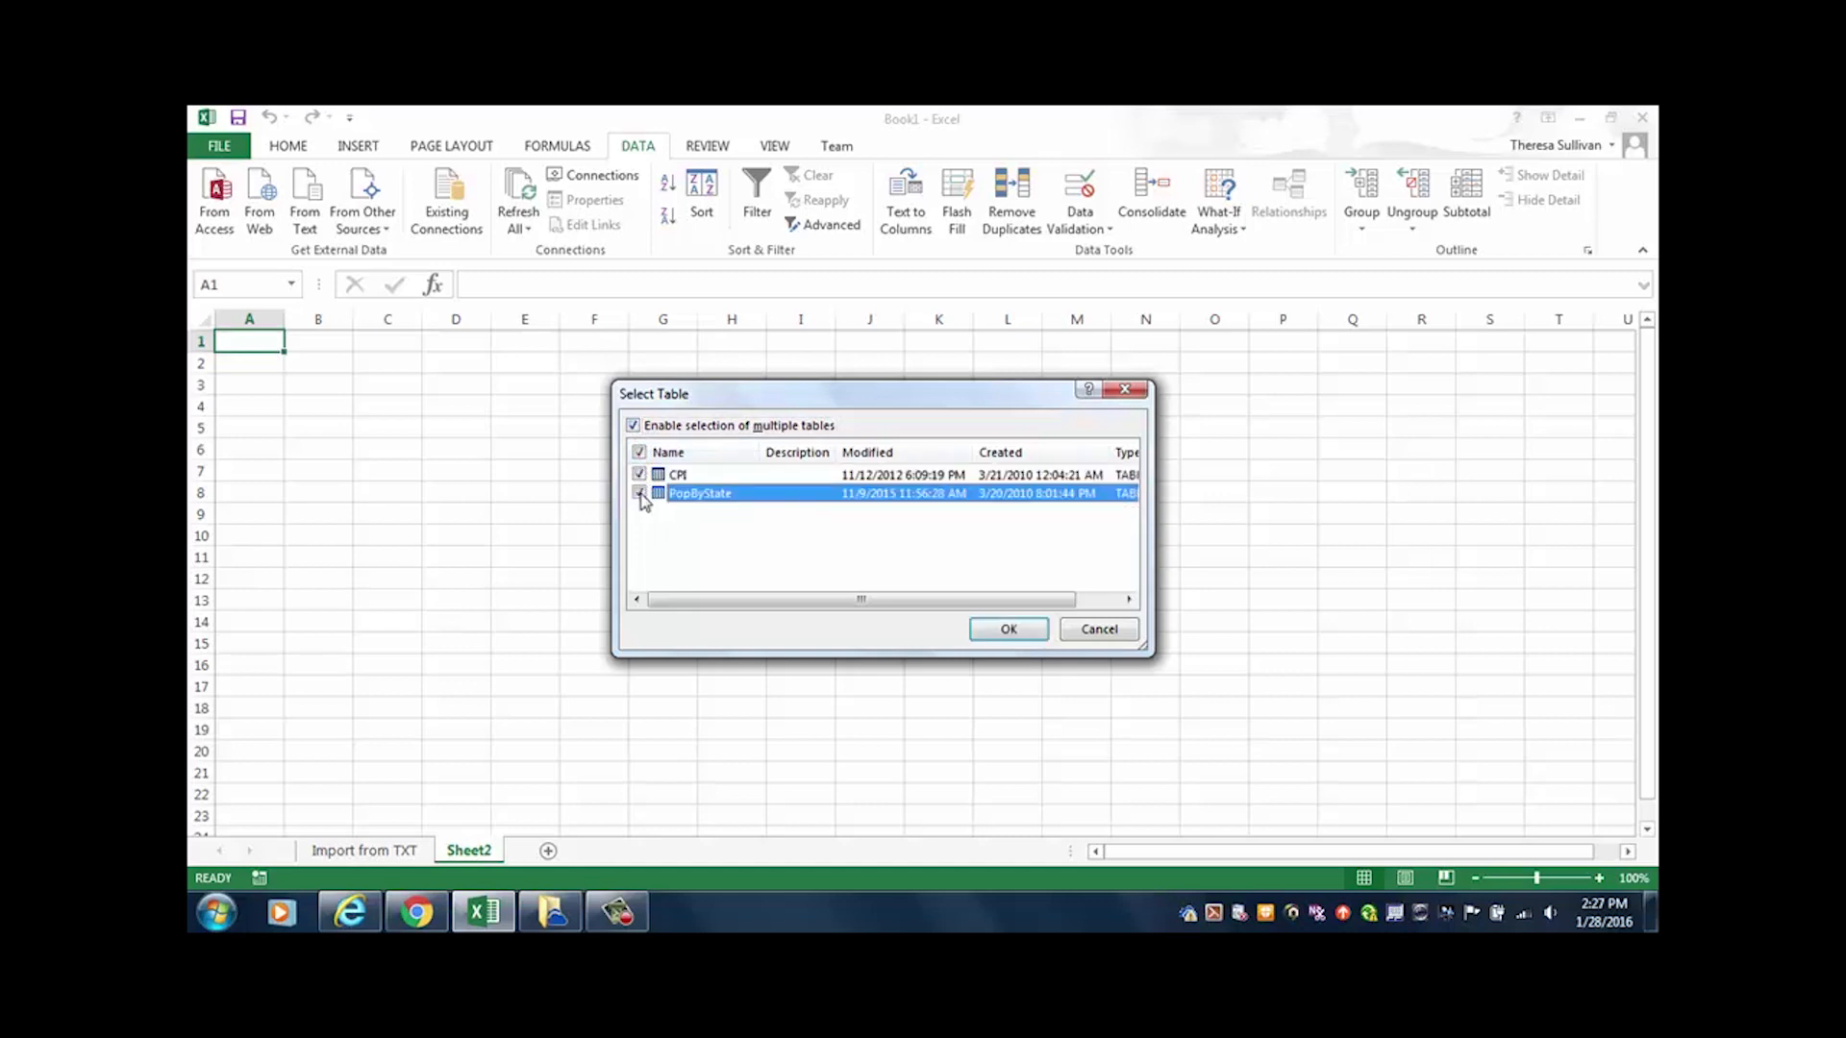
{"action": "left_click", "coordinate": [998, 633]}
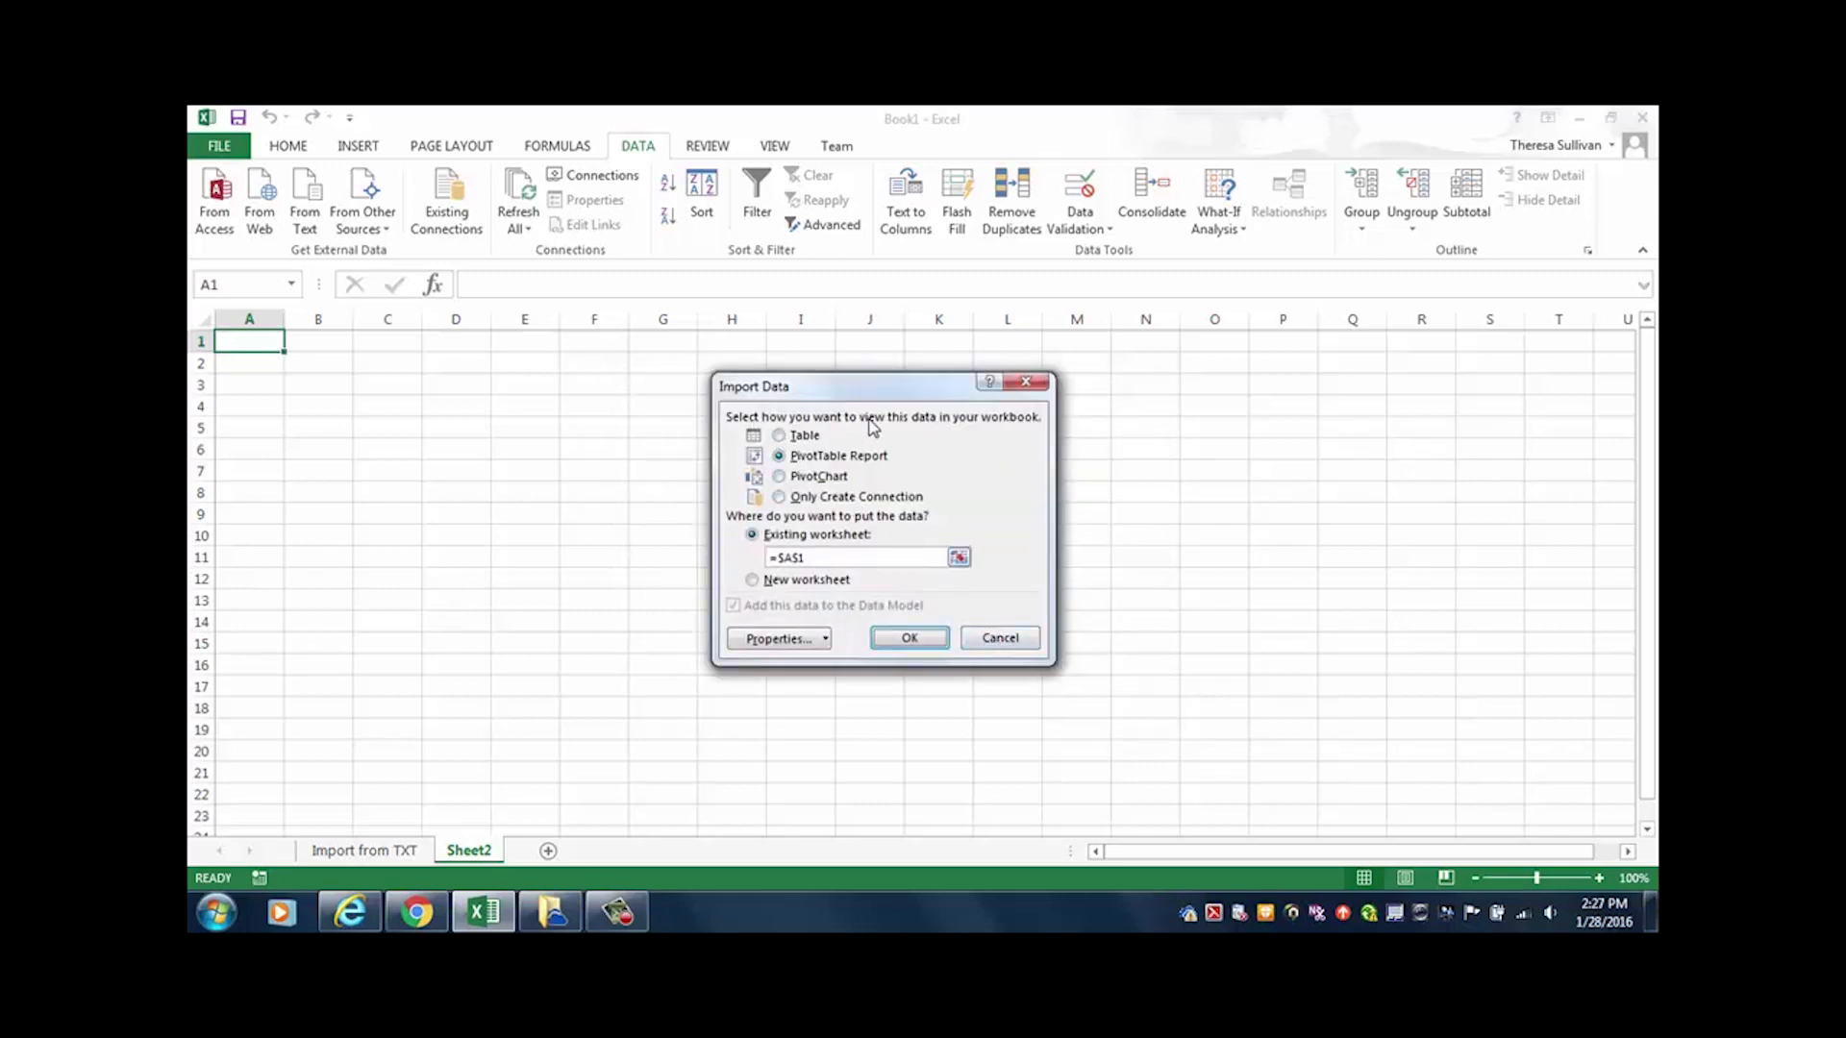
{"action": "left_click", "coordinate": [779, 437]}
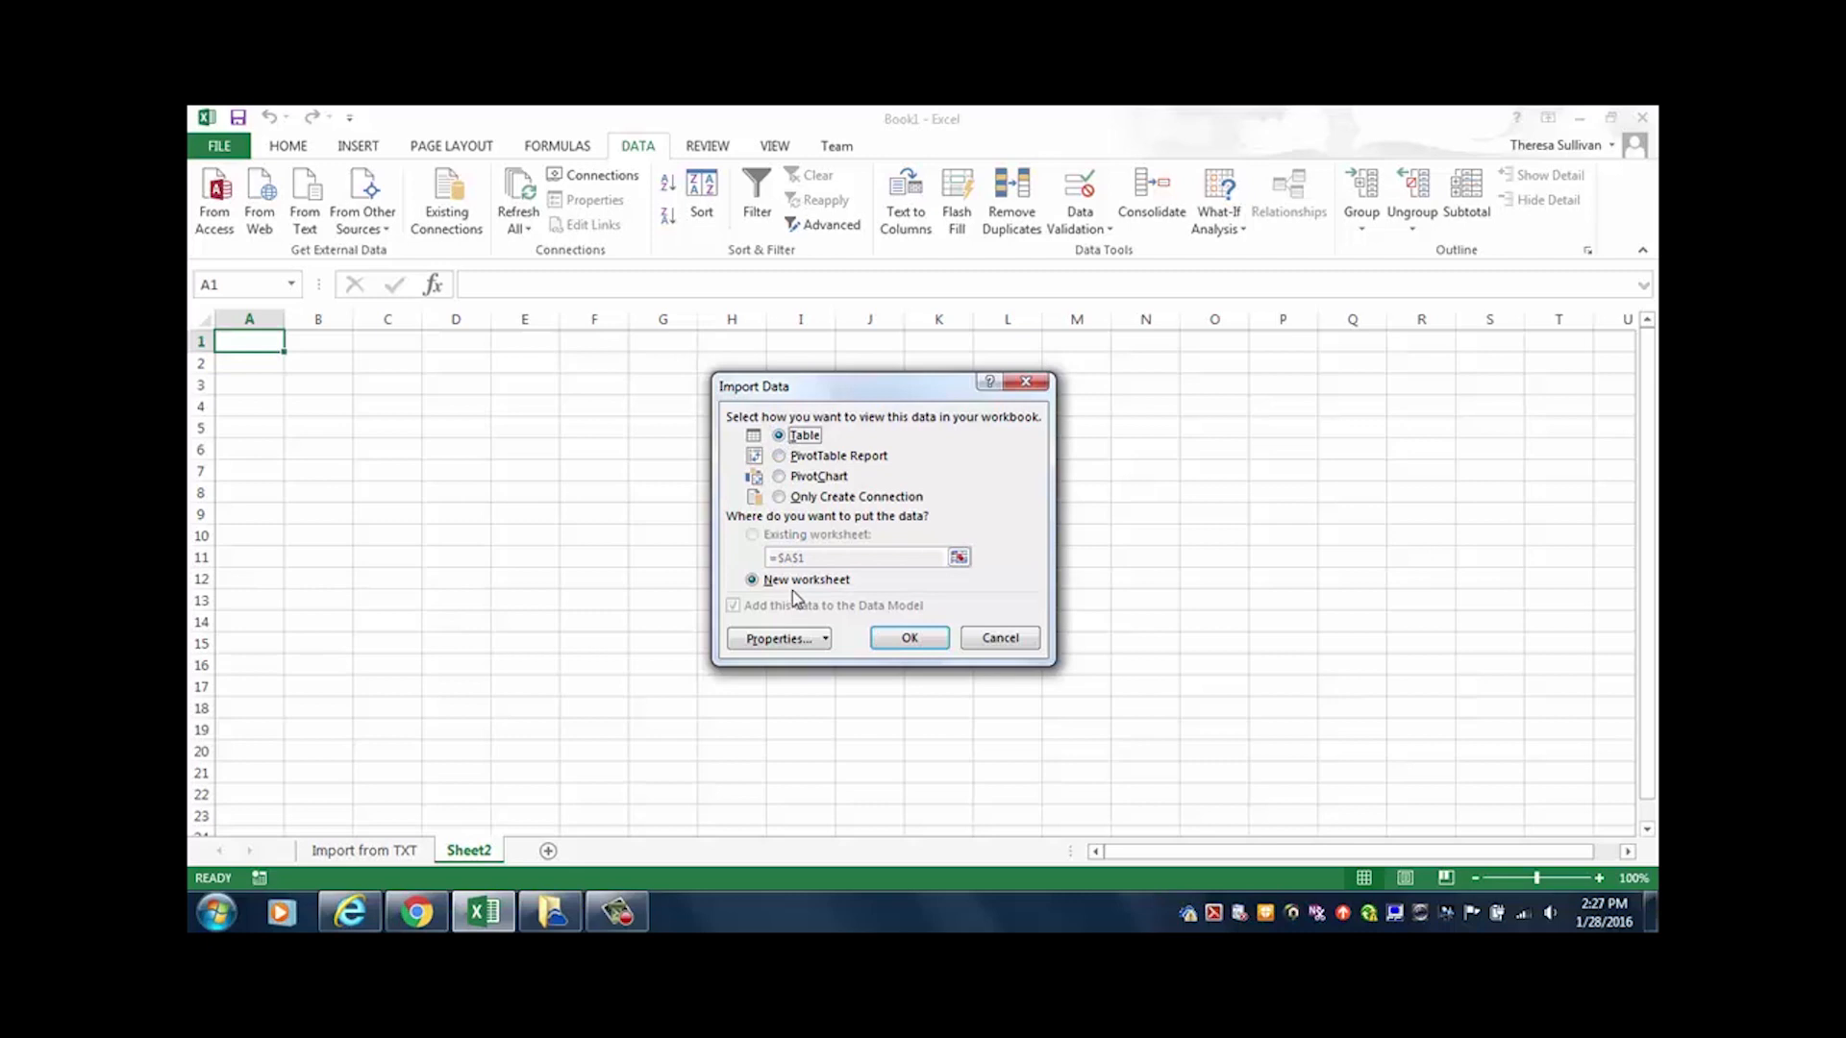
{"action": "left_click", "coordinate": [908, 641]}
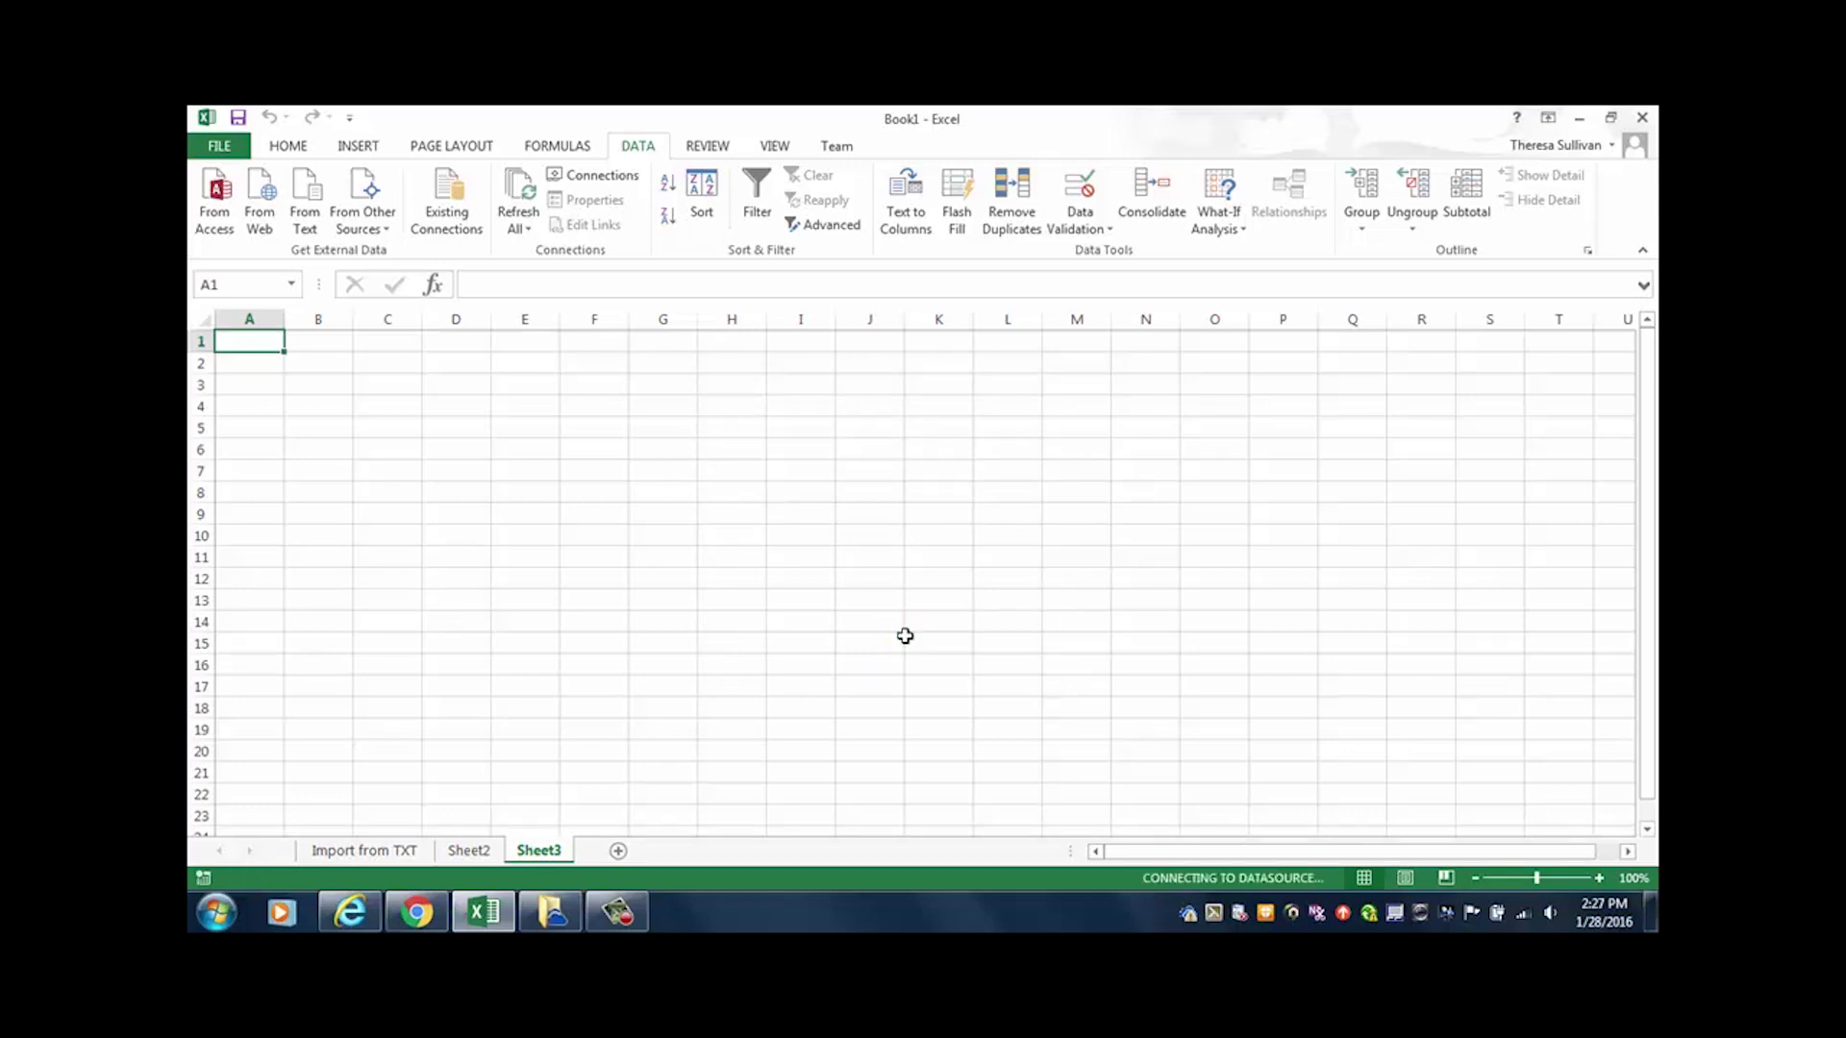
Step: Delete the empty Sheet2 worksheet
{"action": "left_click", "coordinate": [469, 851]}
{"action": "right_click", "coordinate": [472, 855]}
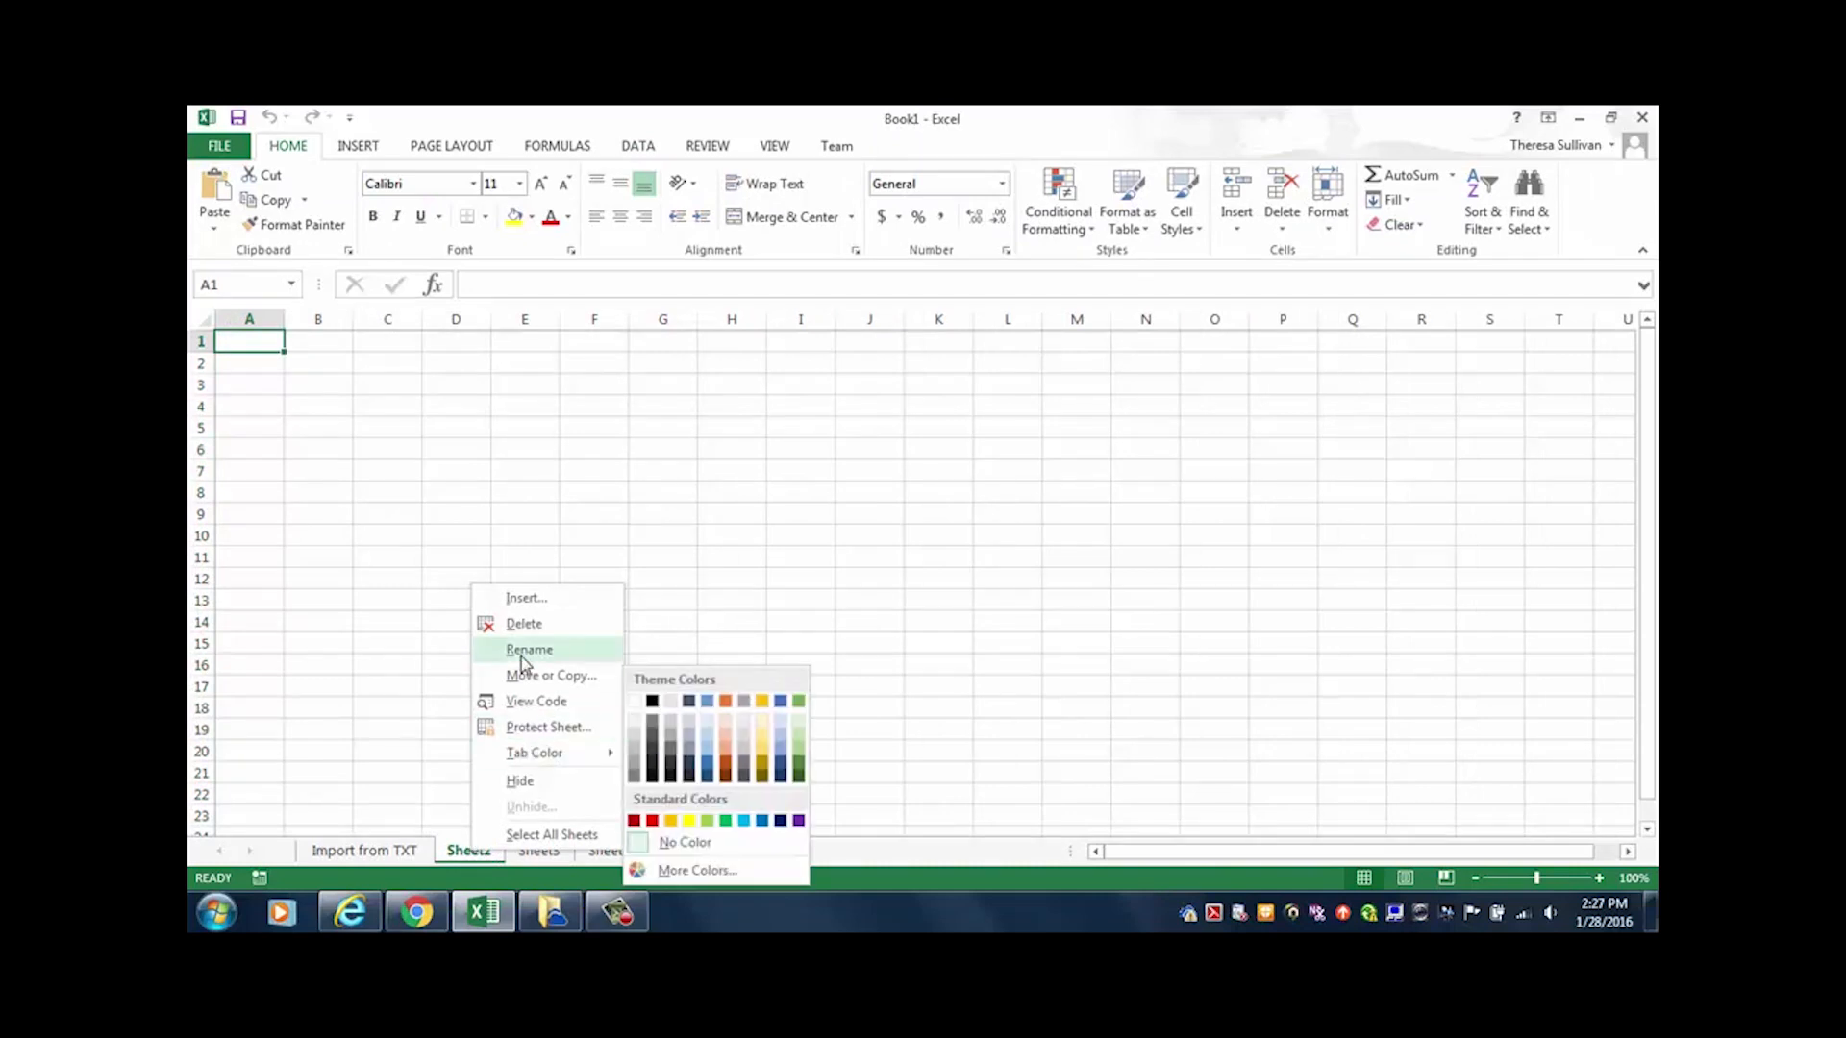
{"action": "left_click", "coordinate": [523, 624]}
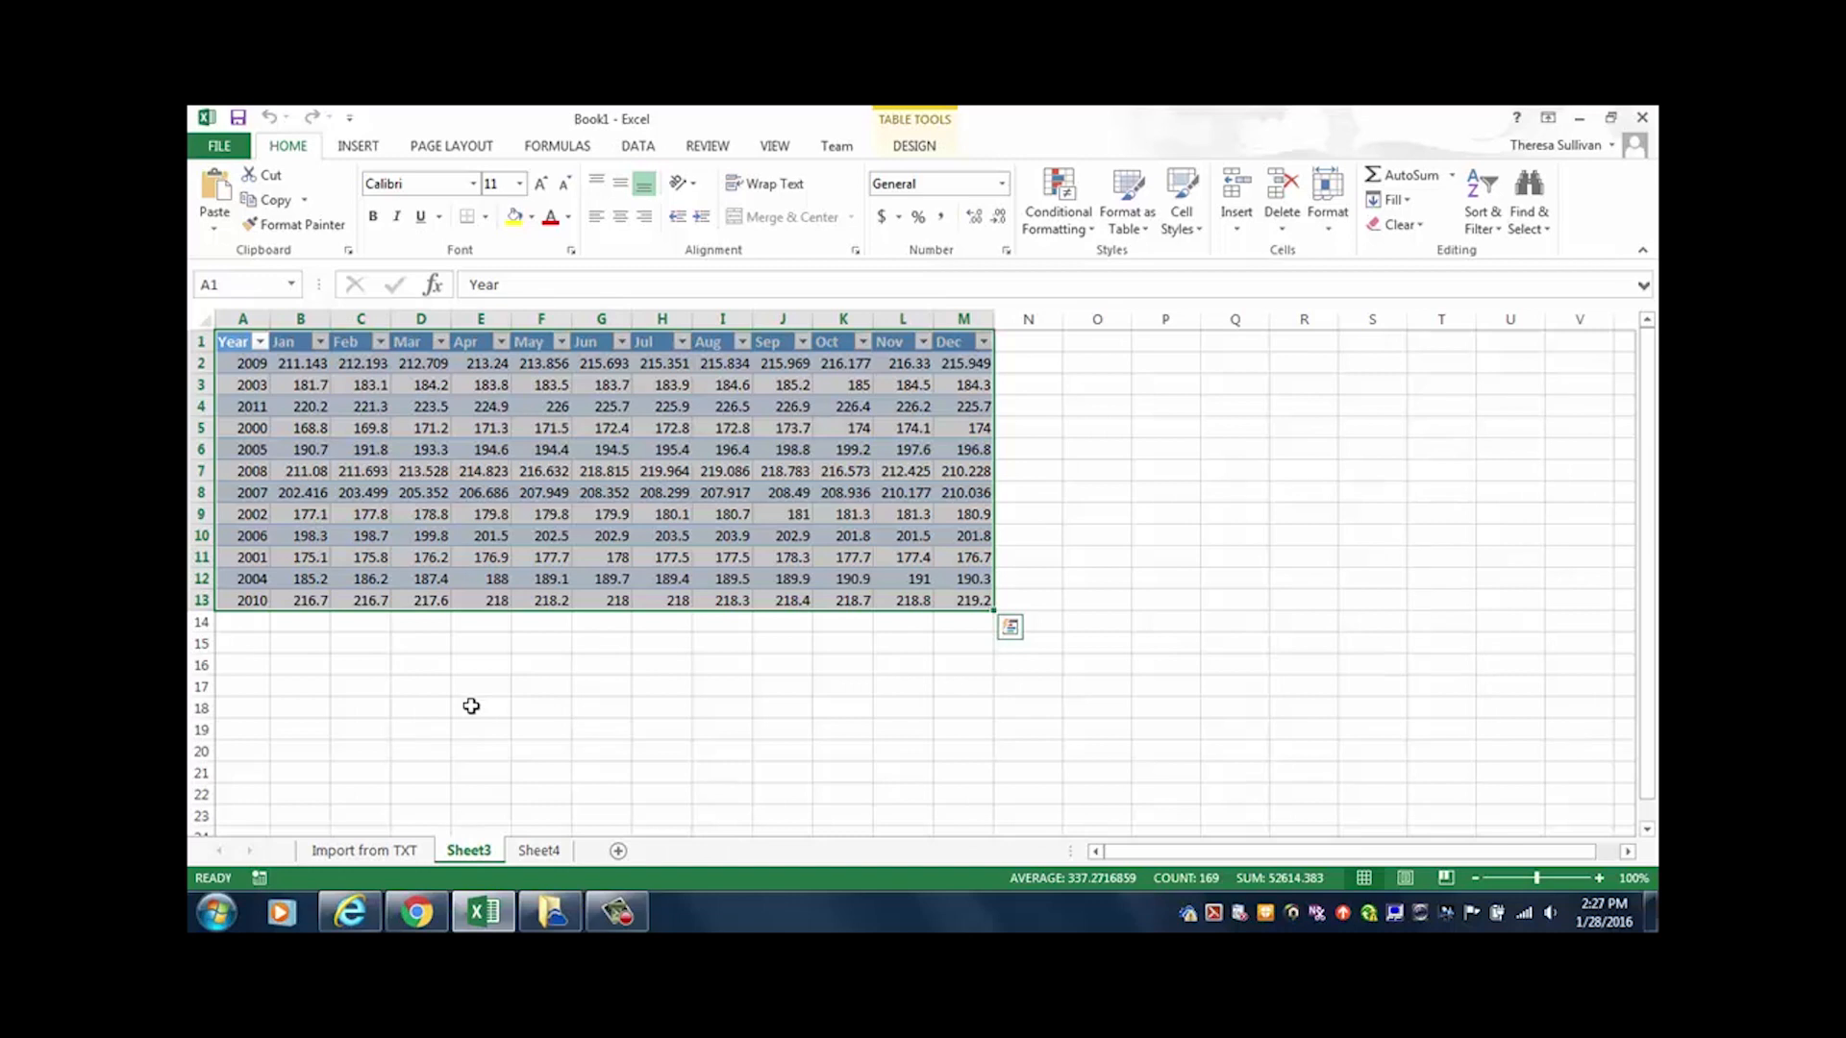
Step: Rename the Sheet3 worksheet to Import from ACCDB - CPI and deselect the imported table
{"action": "double_click", "coordinate": [472, 851]}
{"action": "type", "text": "Import from"}
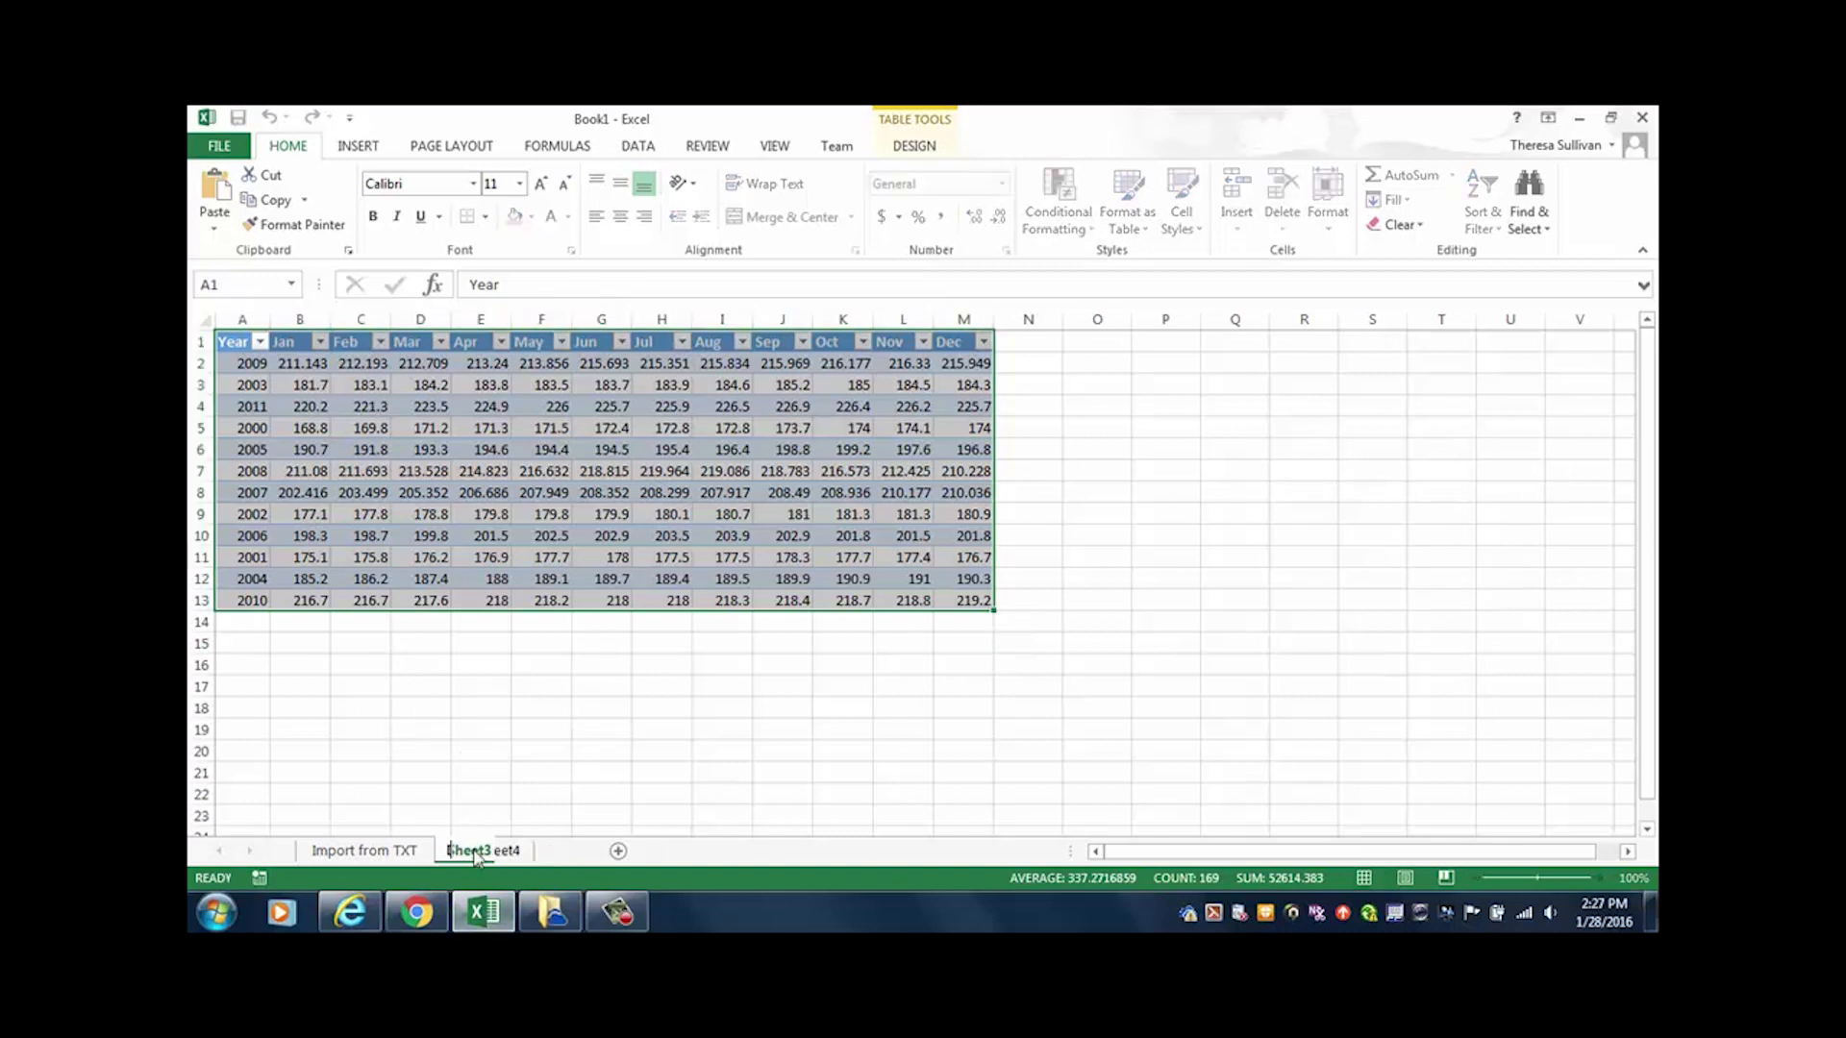
{"action": "type", "text": " ACCDB"}
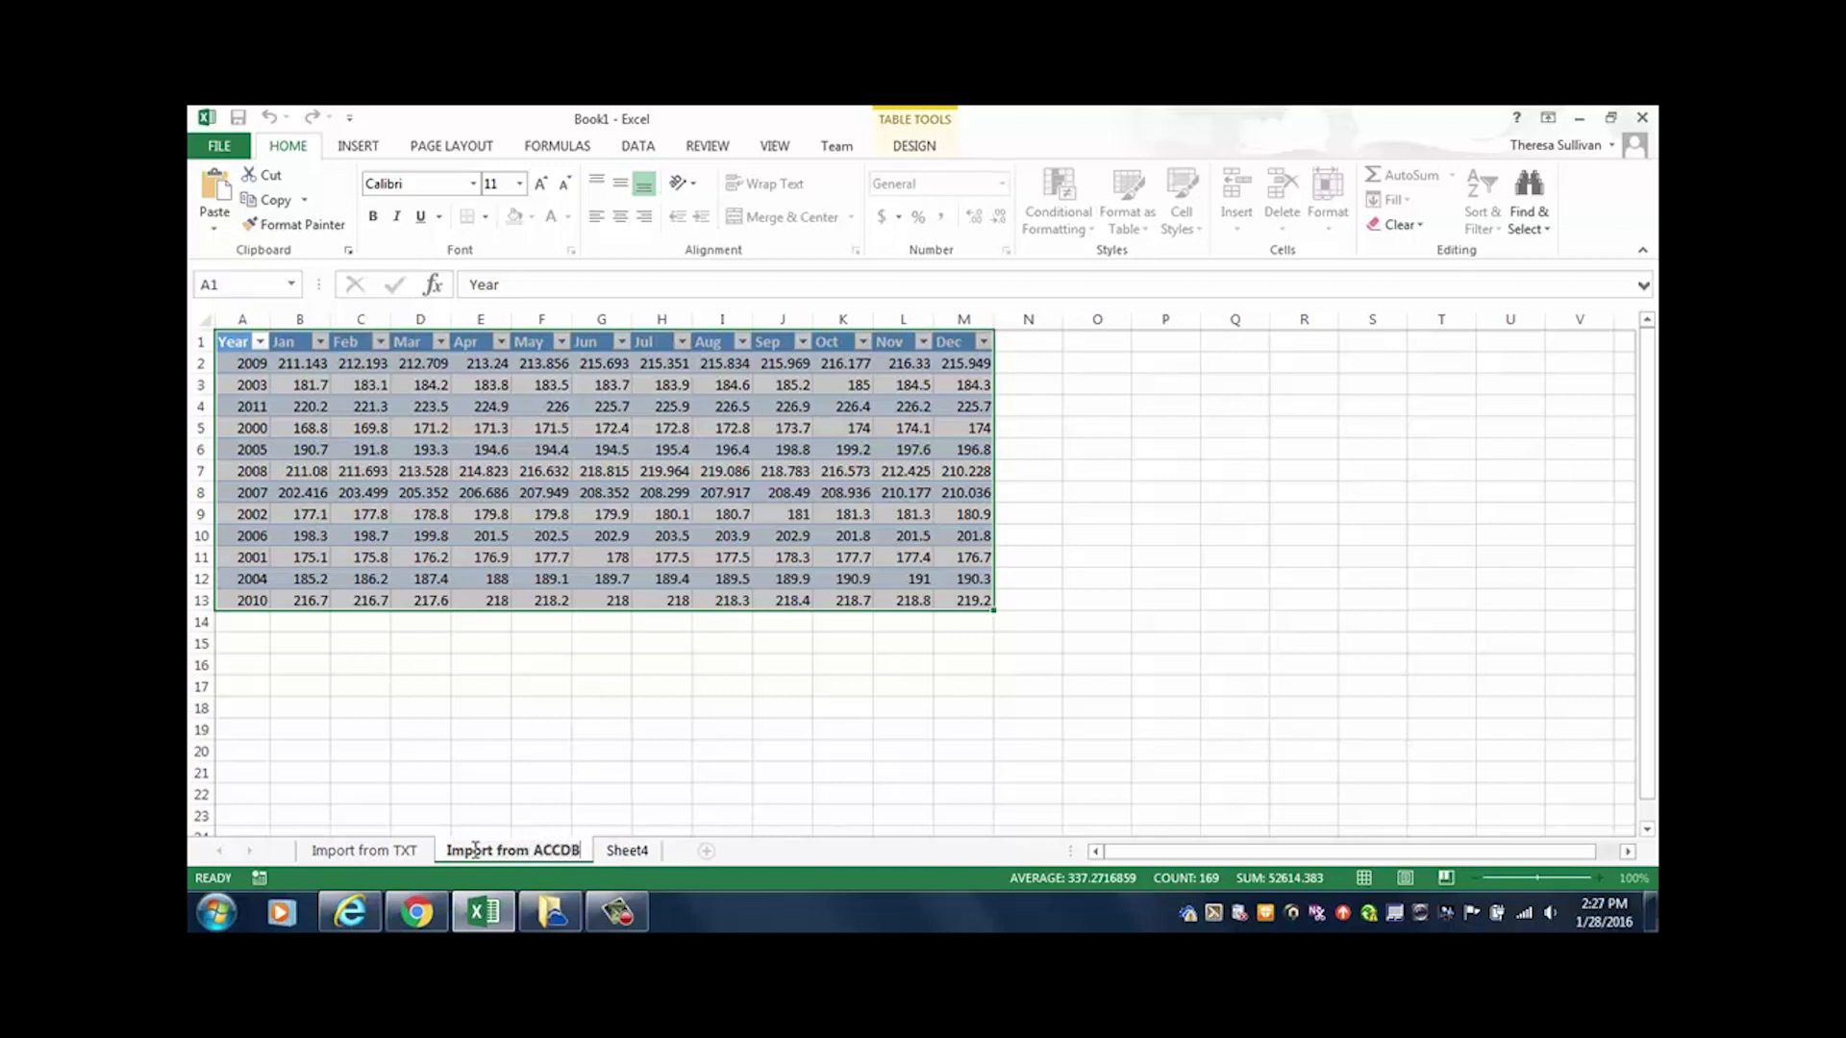
{"action": "type", "text": " - CPI"}
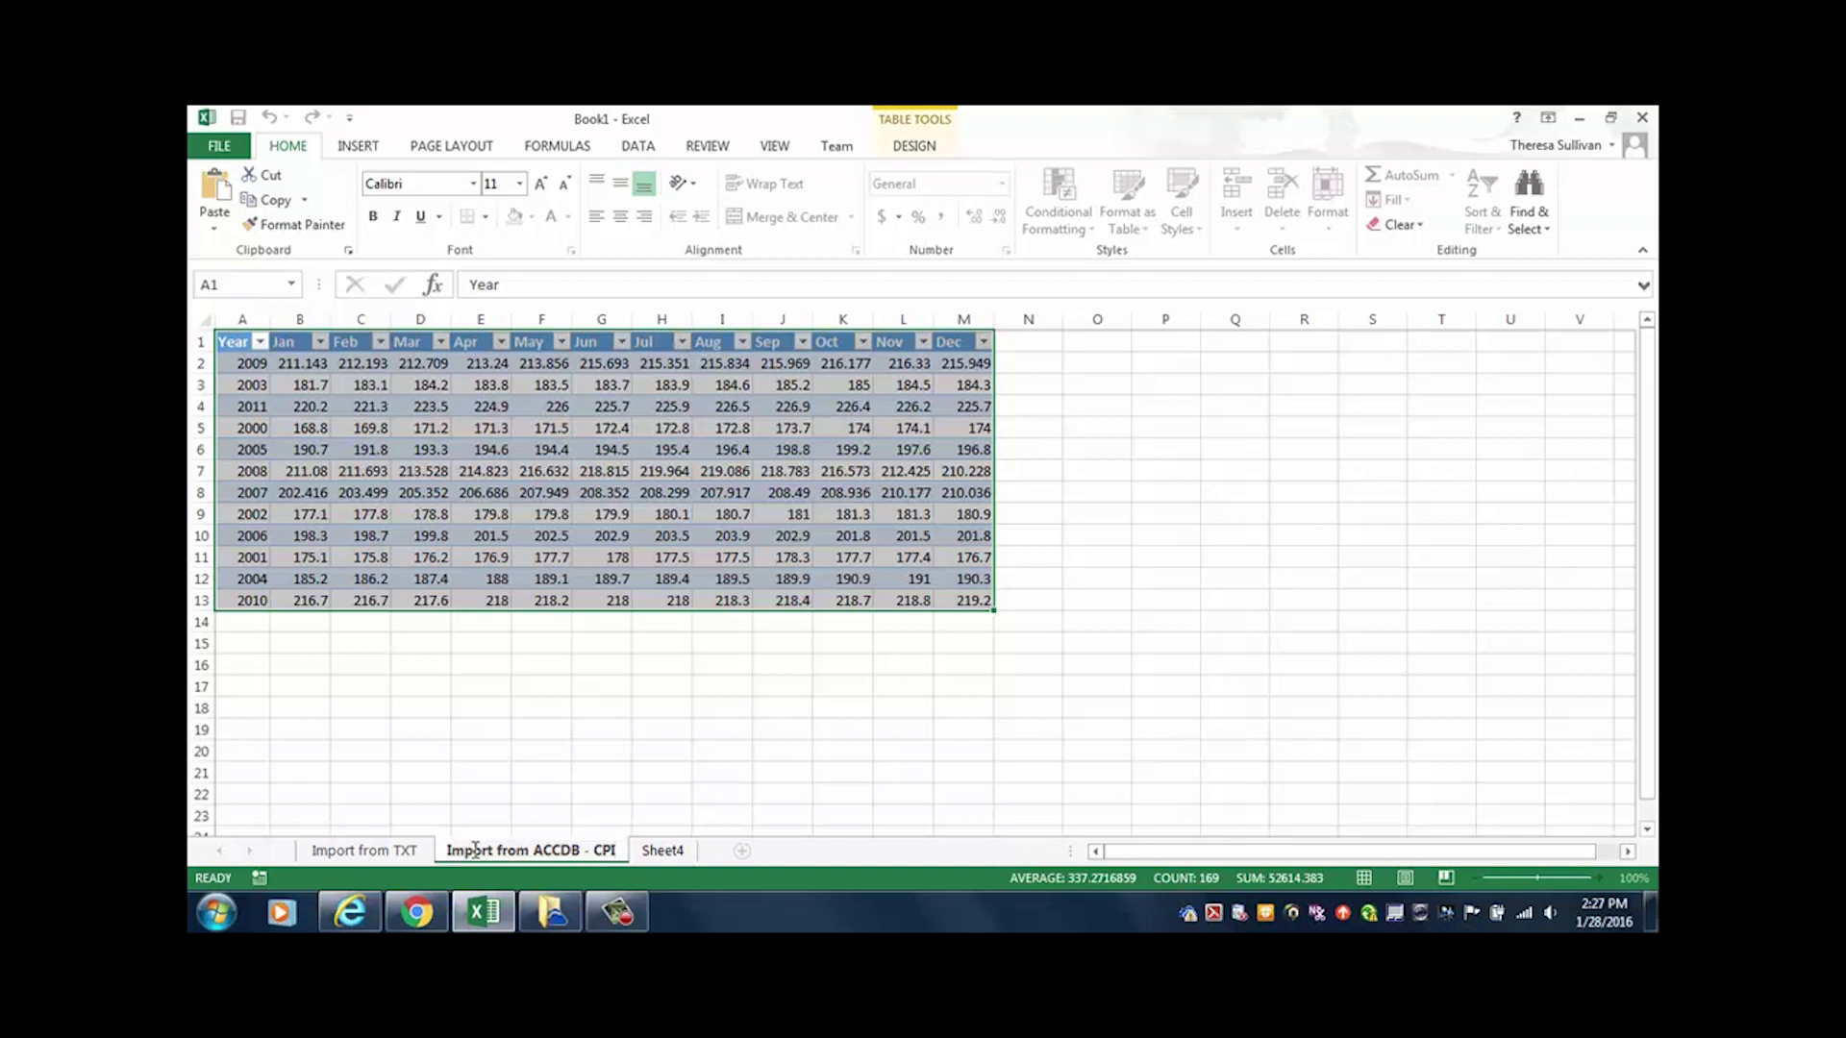
{"action": "key", "text": "Return"}
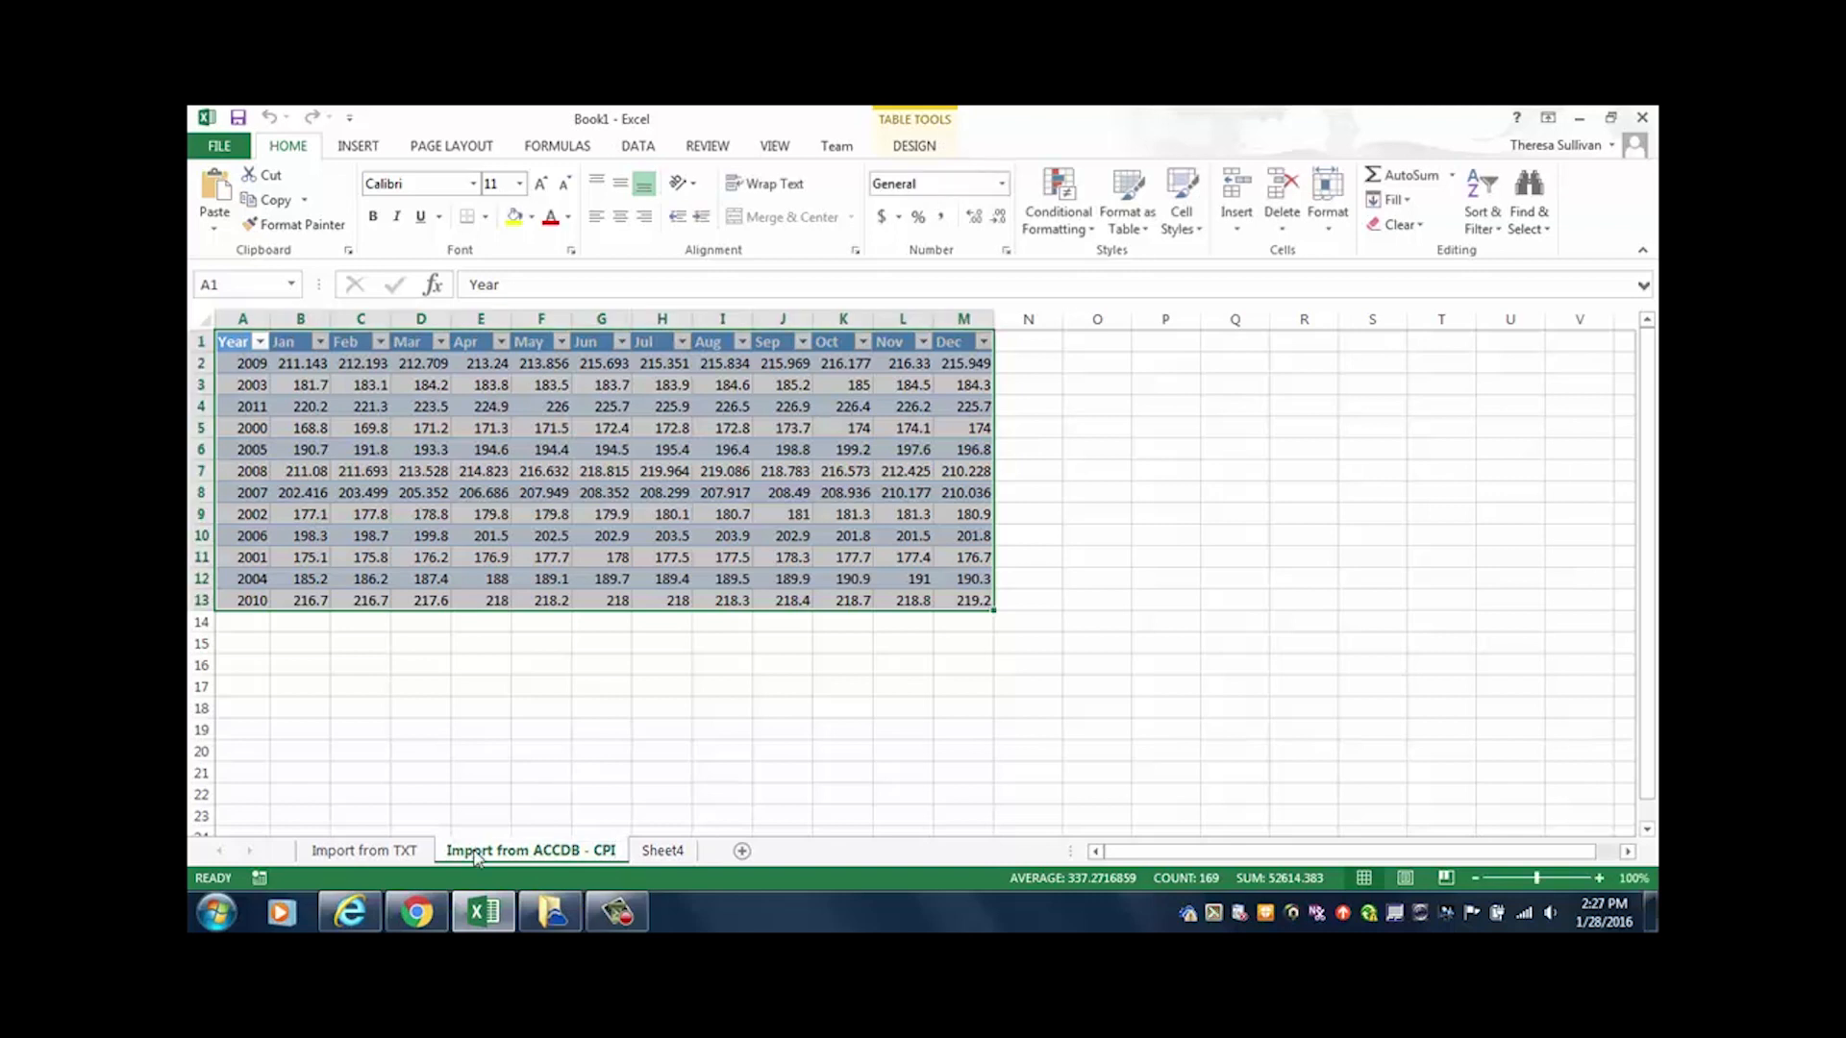
{"action": "left_click", "coordinate": [299, 452]}
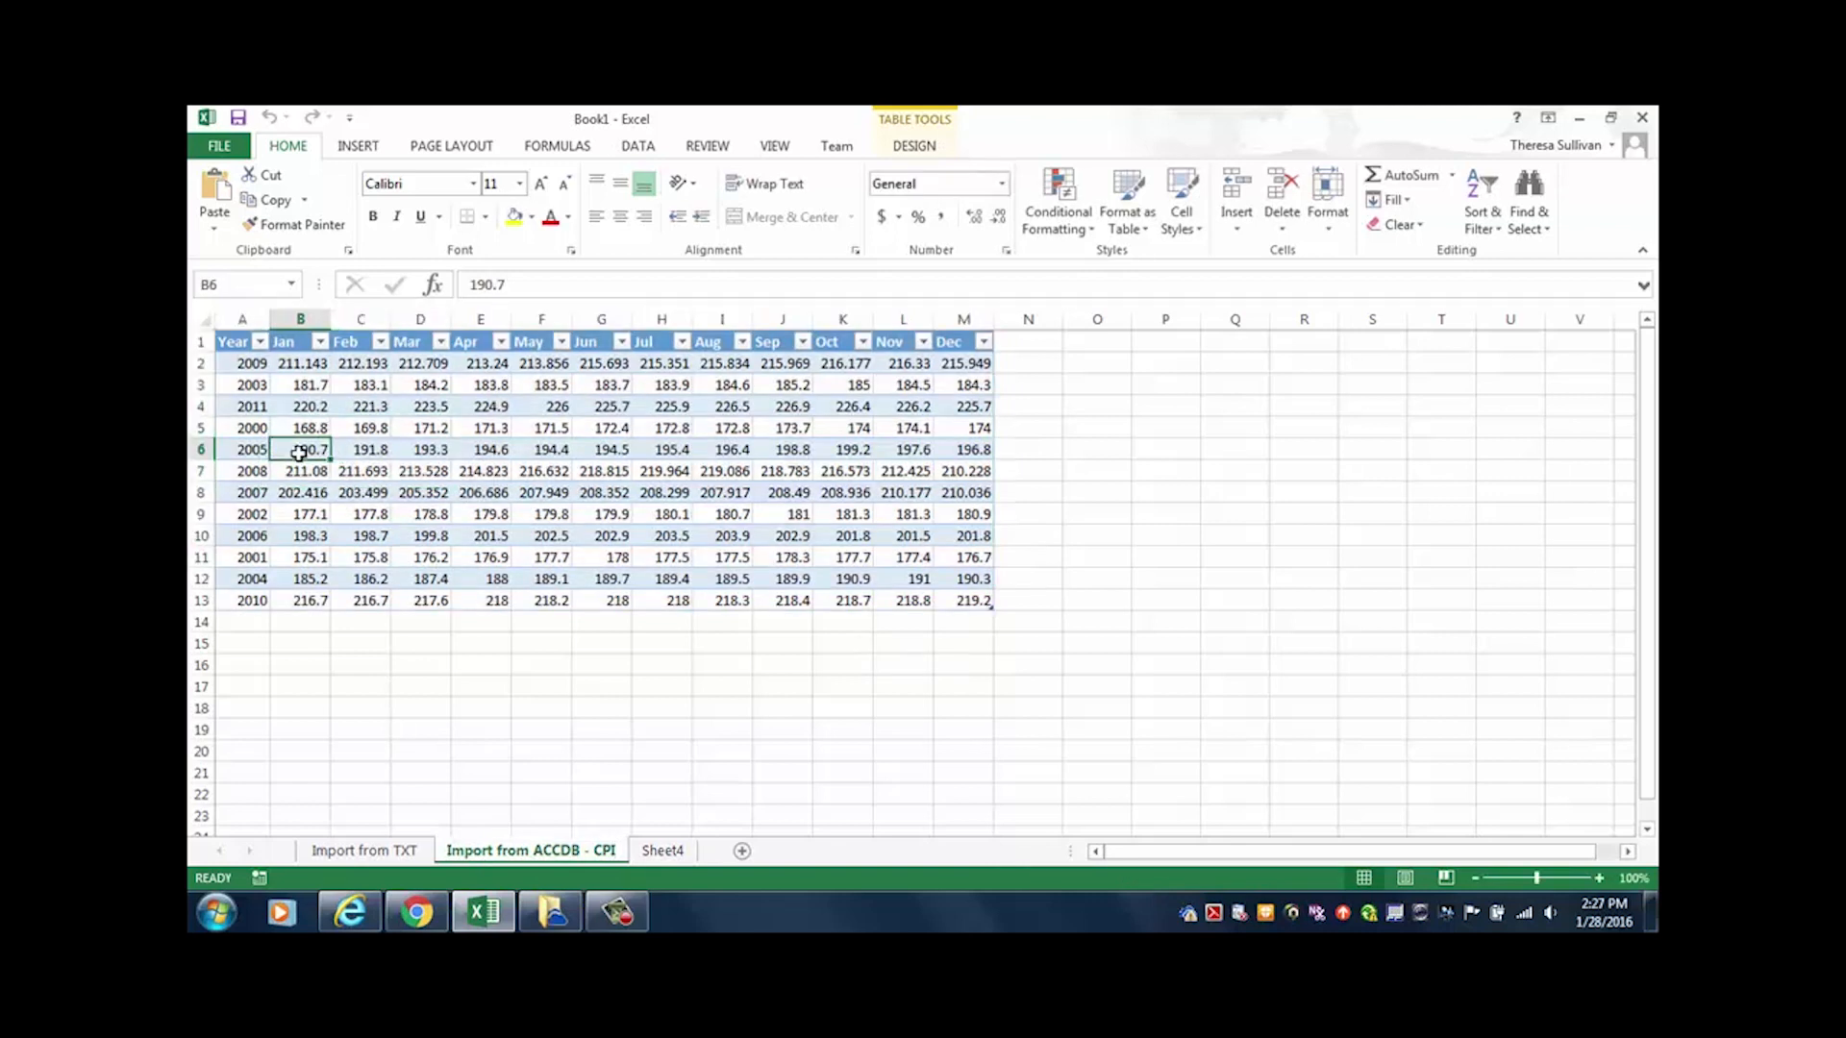
Step: Rename the Sheet4 worksheet to Import from ACCDB - Census
{"action": "left_click", "coordinate": [676, 850]}
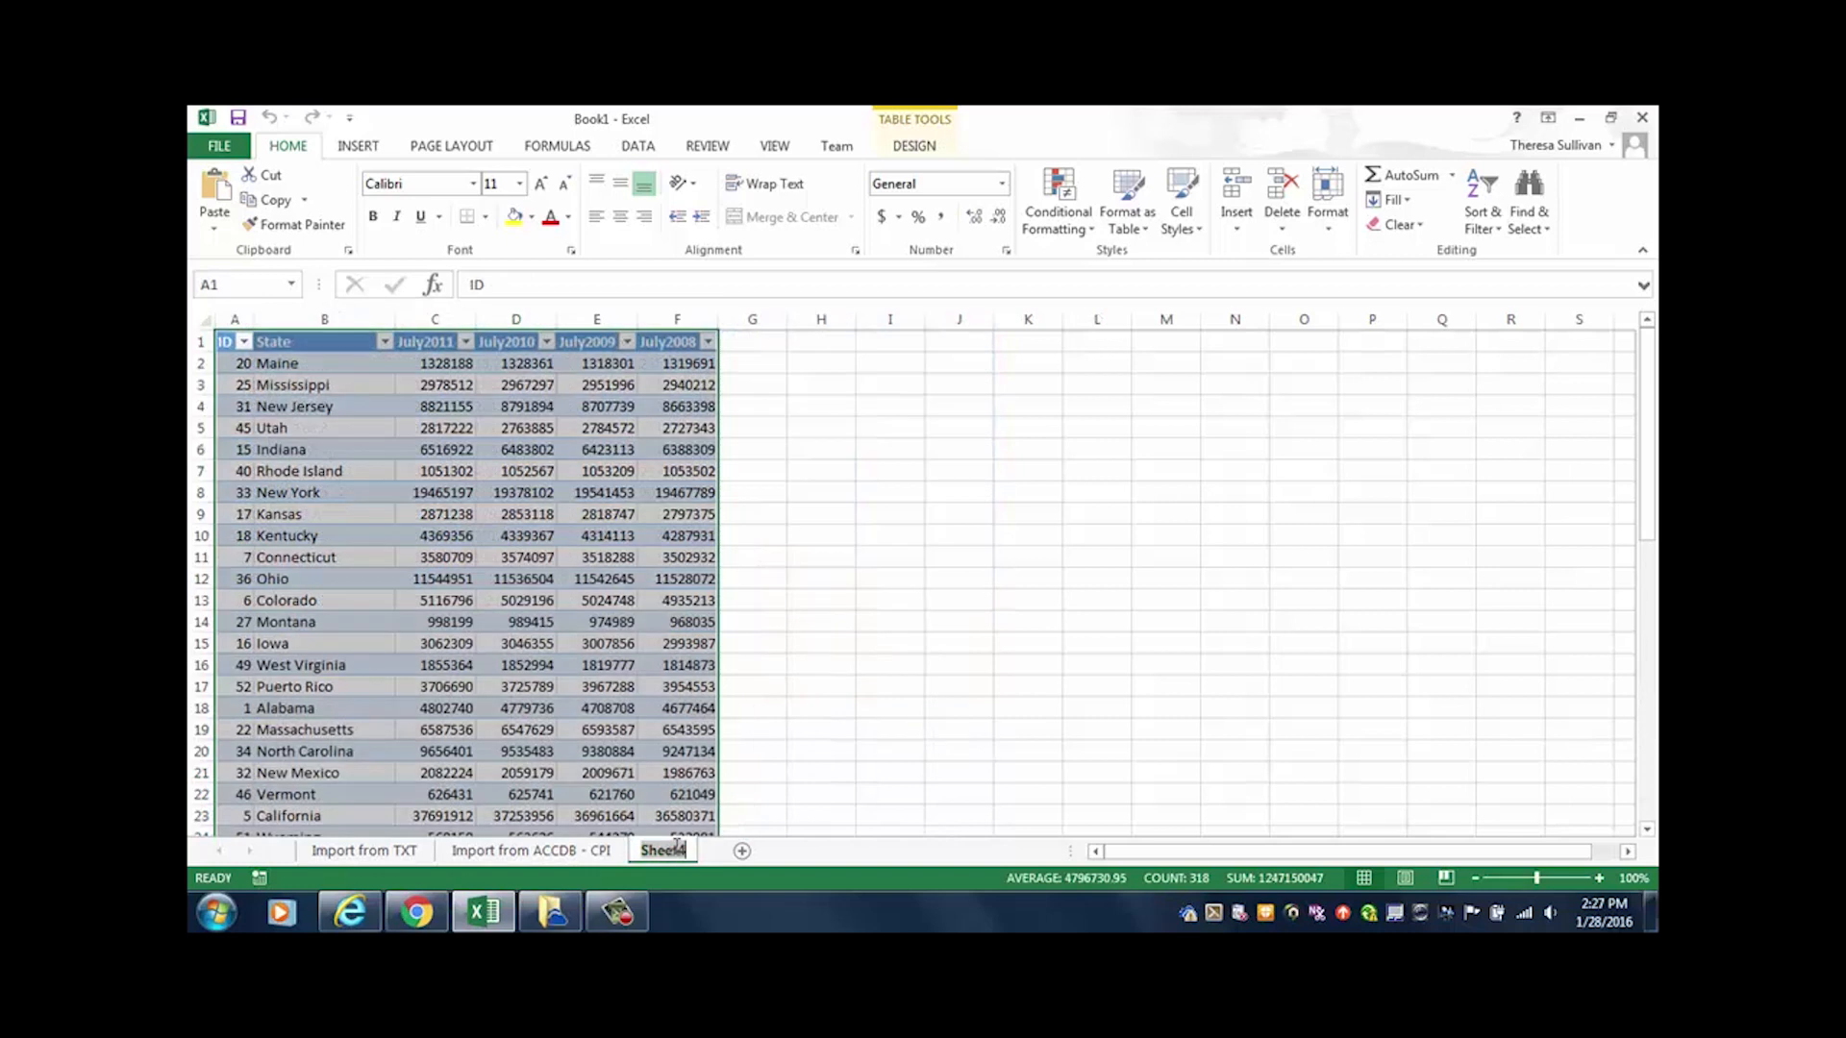
{"action": "double_click", "coordinate": [676, 850]}
{"action": "type", "text": "IMPORT"}
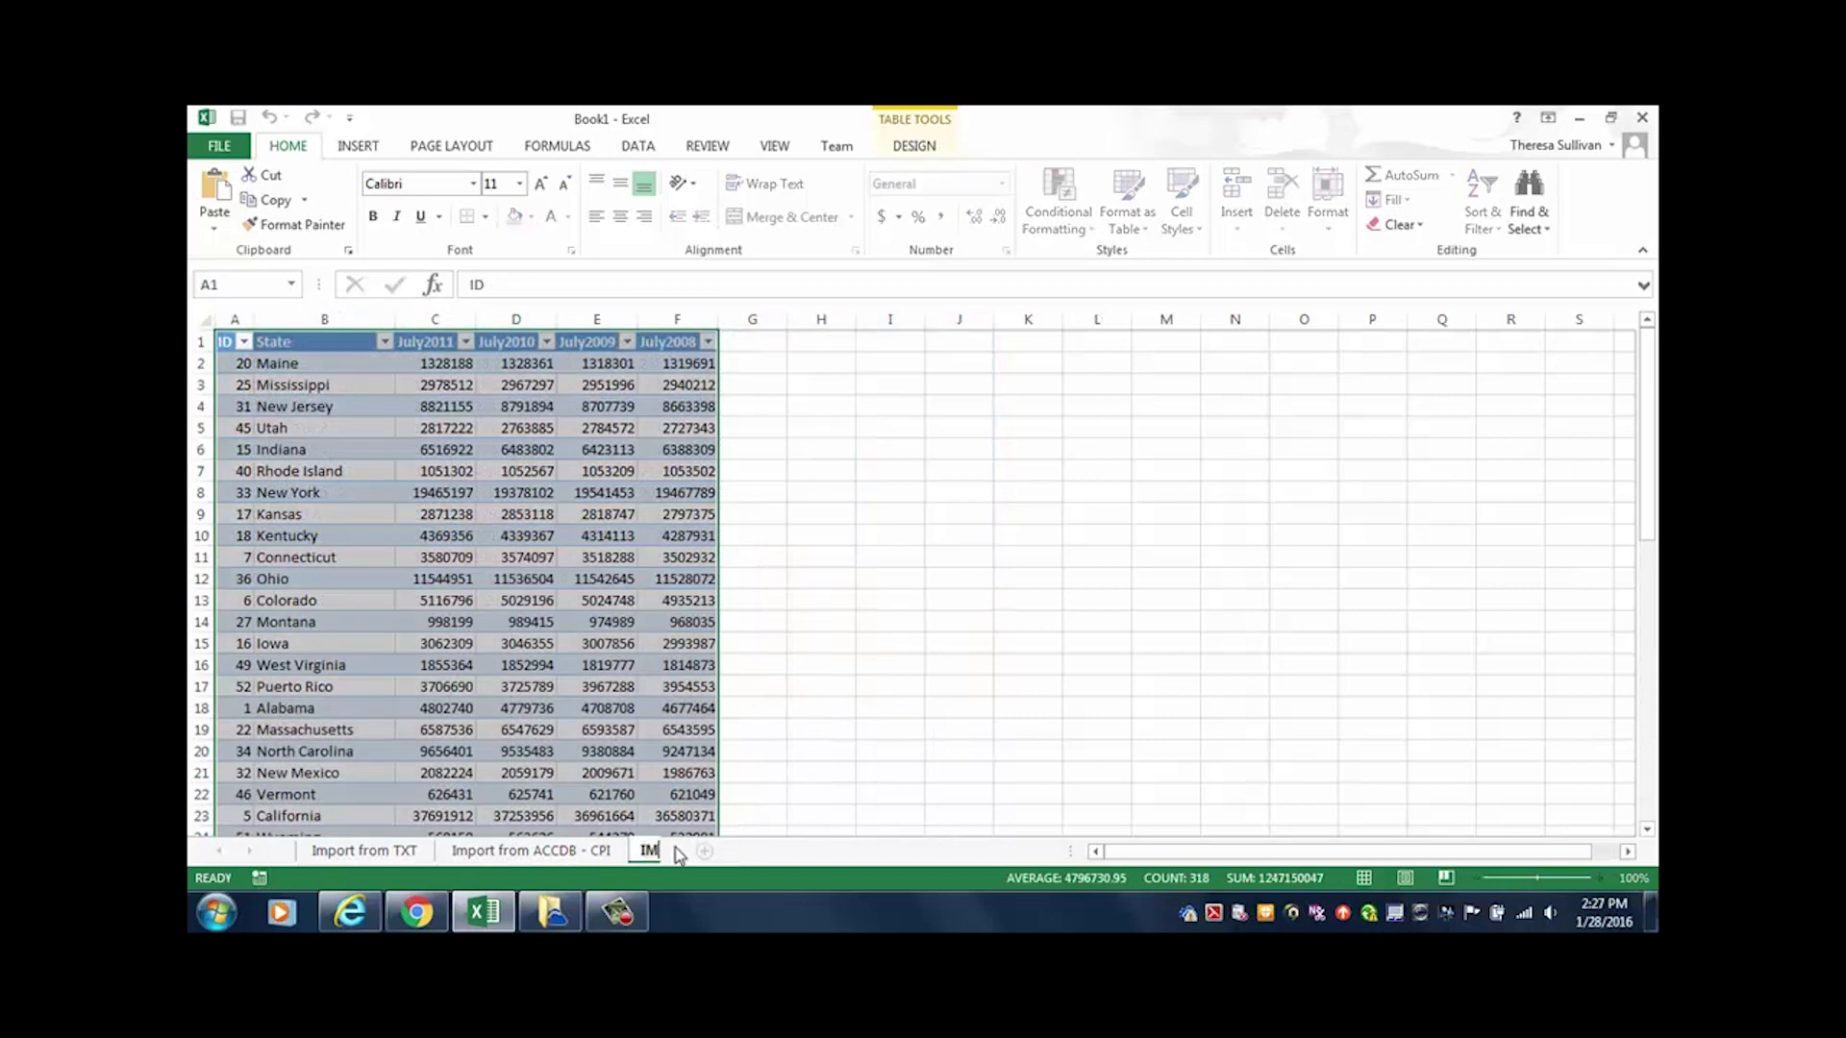
{"action": "key", "text": "BackSpace"}
{"action": "key", "text": "BackSpace"}
{"action": "key", "text": "BackSpace"}
{"action": "key", "text": "BackSpace"}
{"action": "key", "text": "BackSpace"}
{"action": "key", "text": "BackSpace"}
{"action": "type", "text": "Import from ACCDB - Cen"}
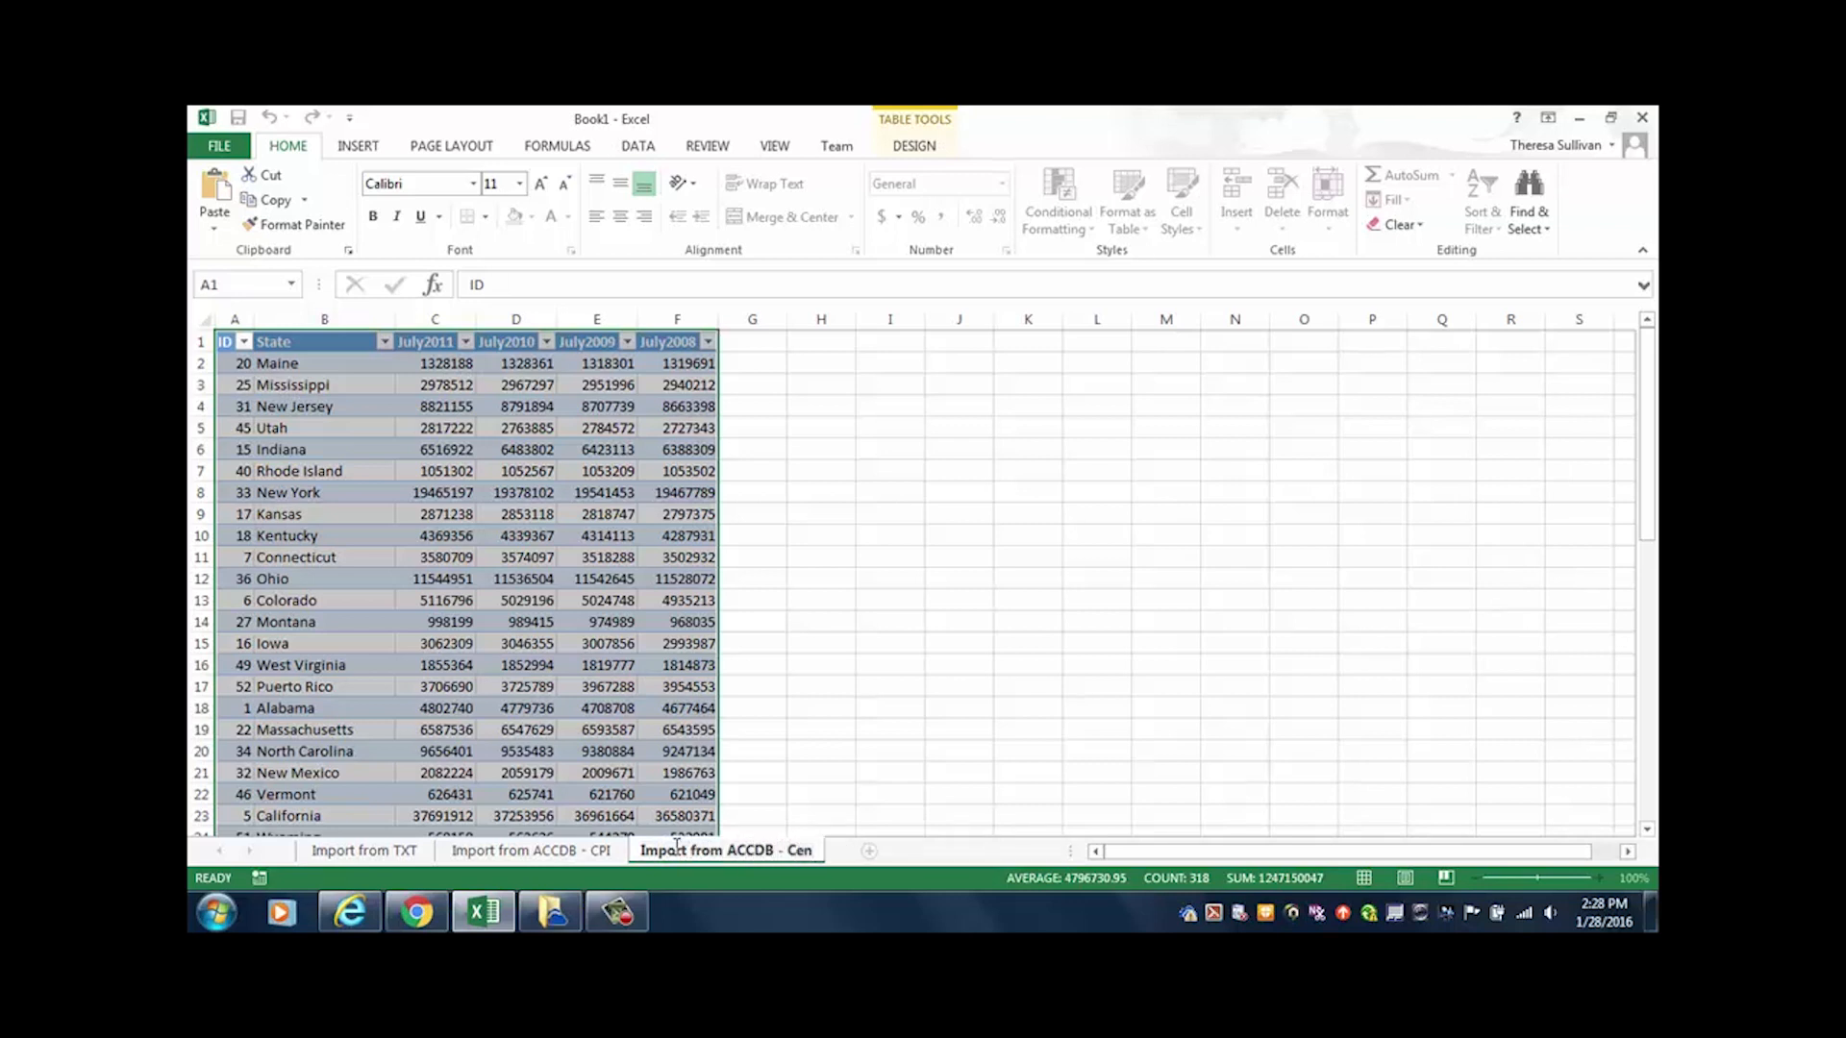
{"action": "type", "text": "sus"}
{"action": "key", "text": "Return"}
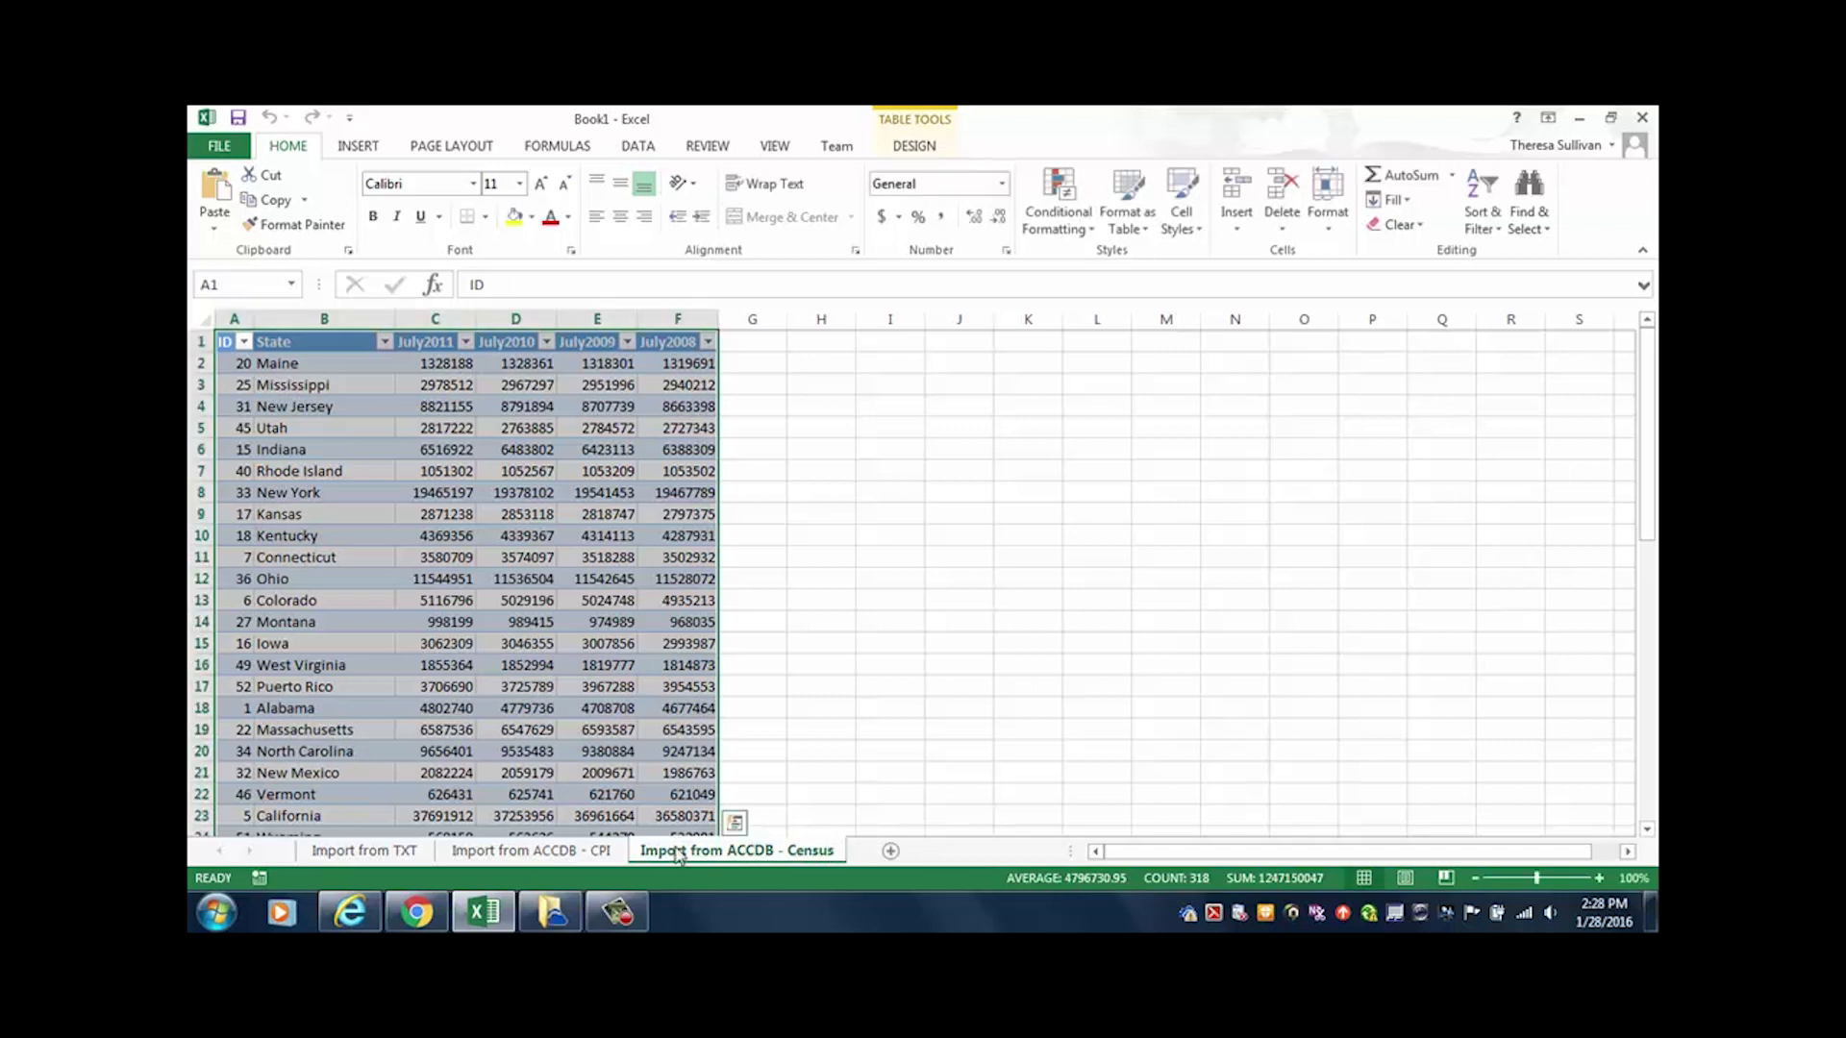
Step: Open NuTrendsCensus.accdb from the OneDrive folder in Access and compare its CPI table with the Import from ACCDB - CPI sheet in Excel
{"action": "left_click", "coordinate": [551, 911]}
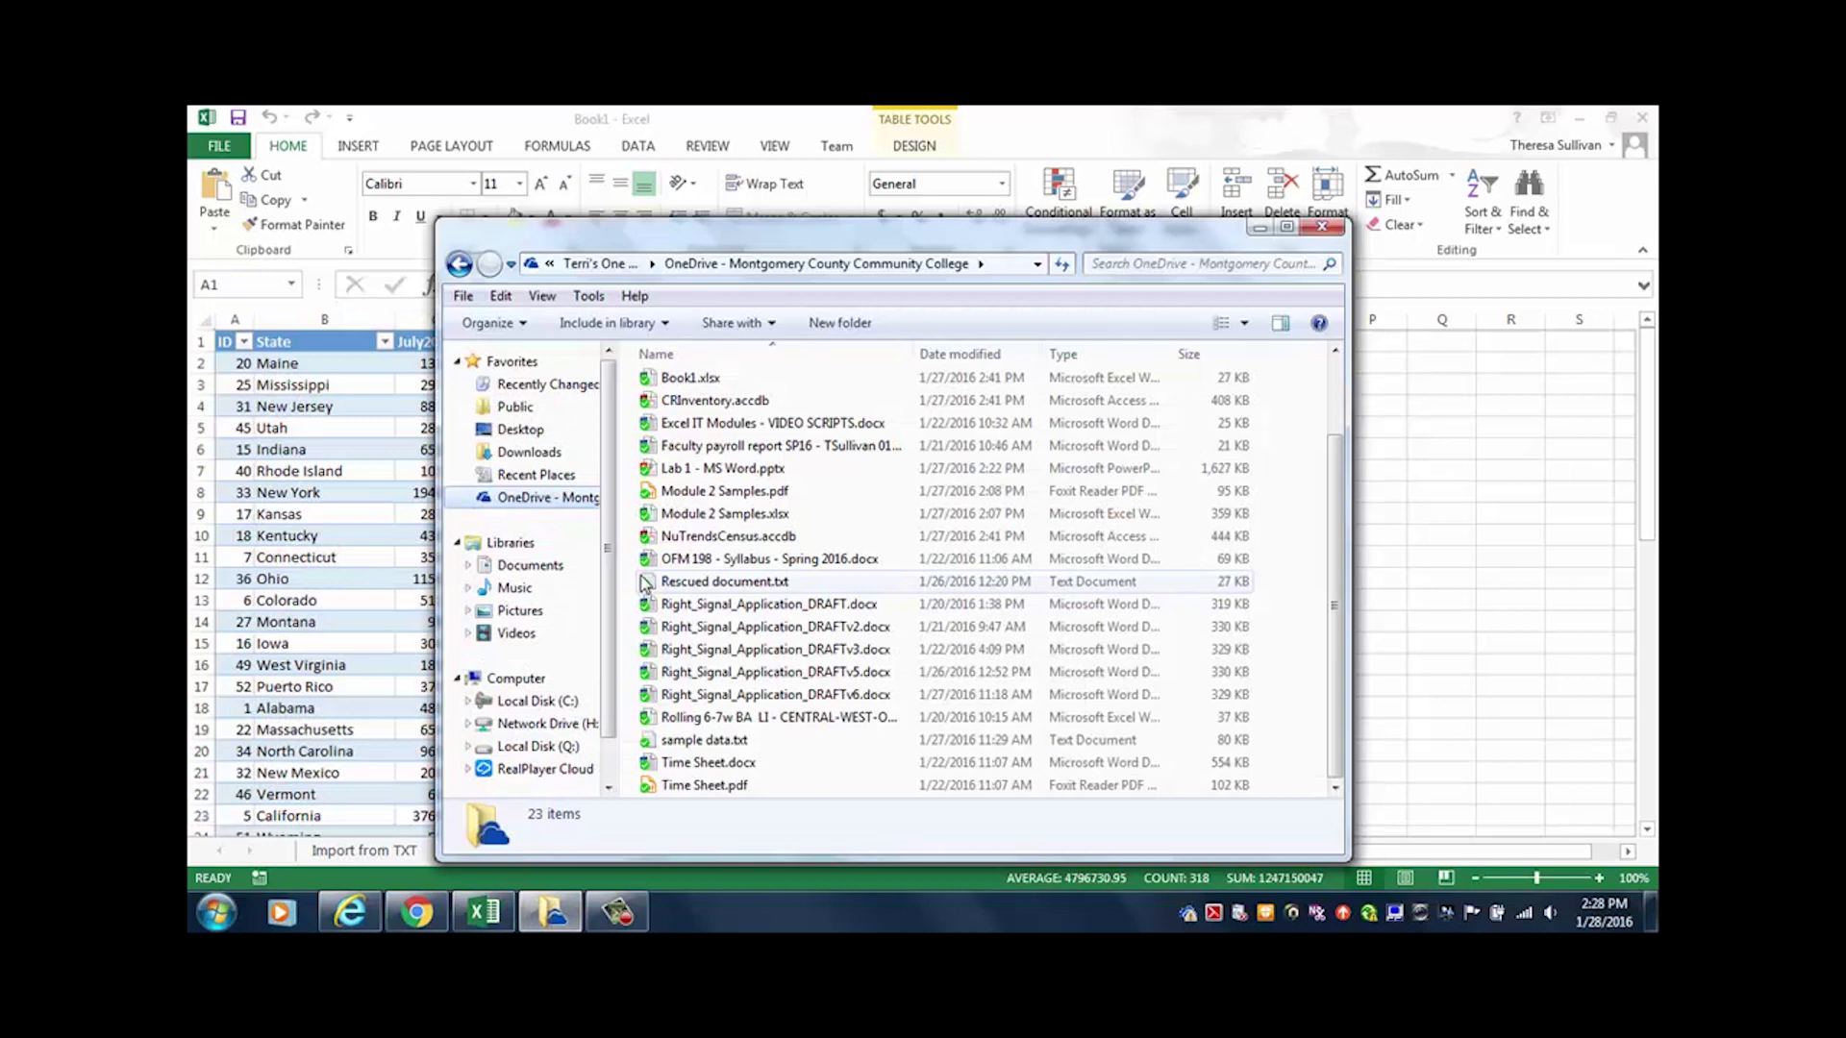
{"action": "double_click", "coordinate": [698, 538]}
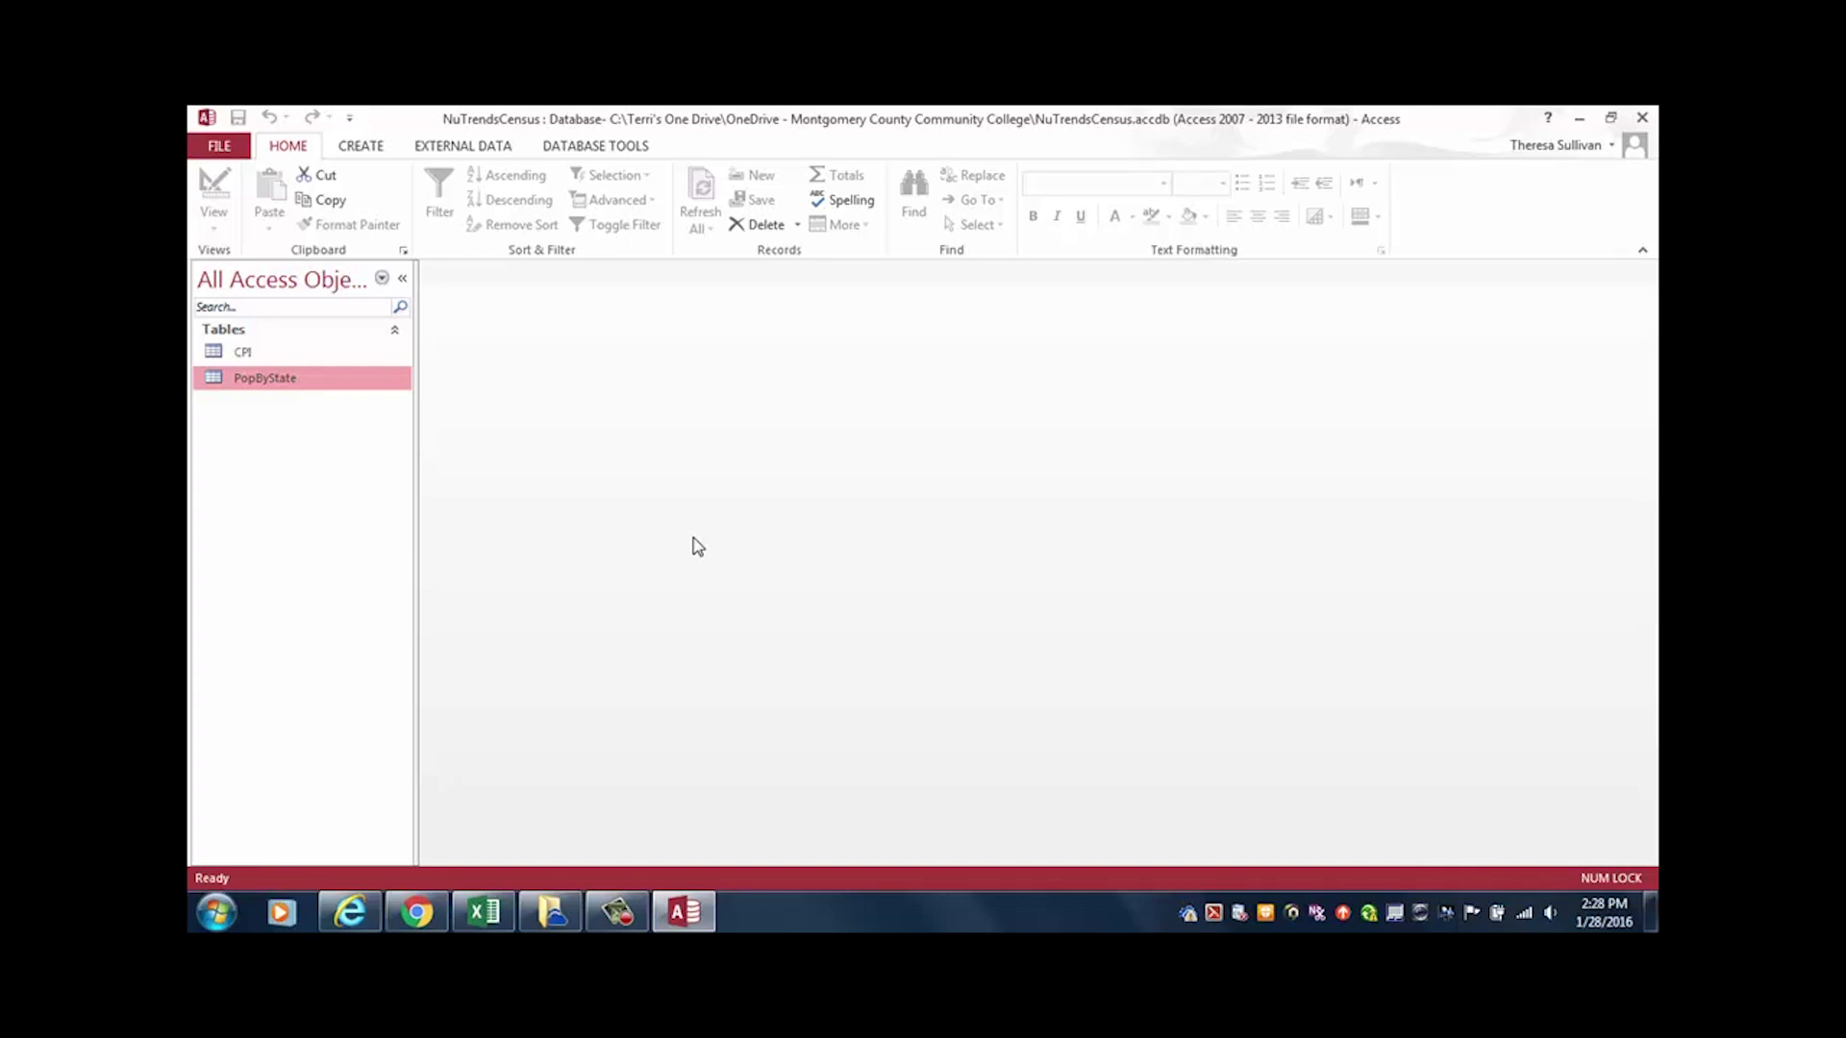
{"action": "double_click", "coordinate": [242, 354]}
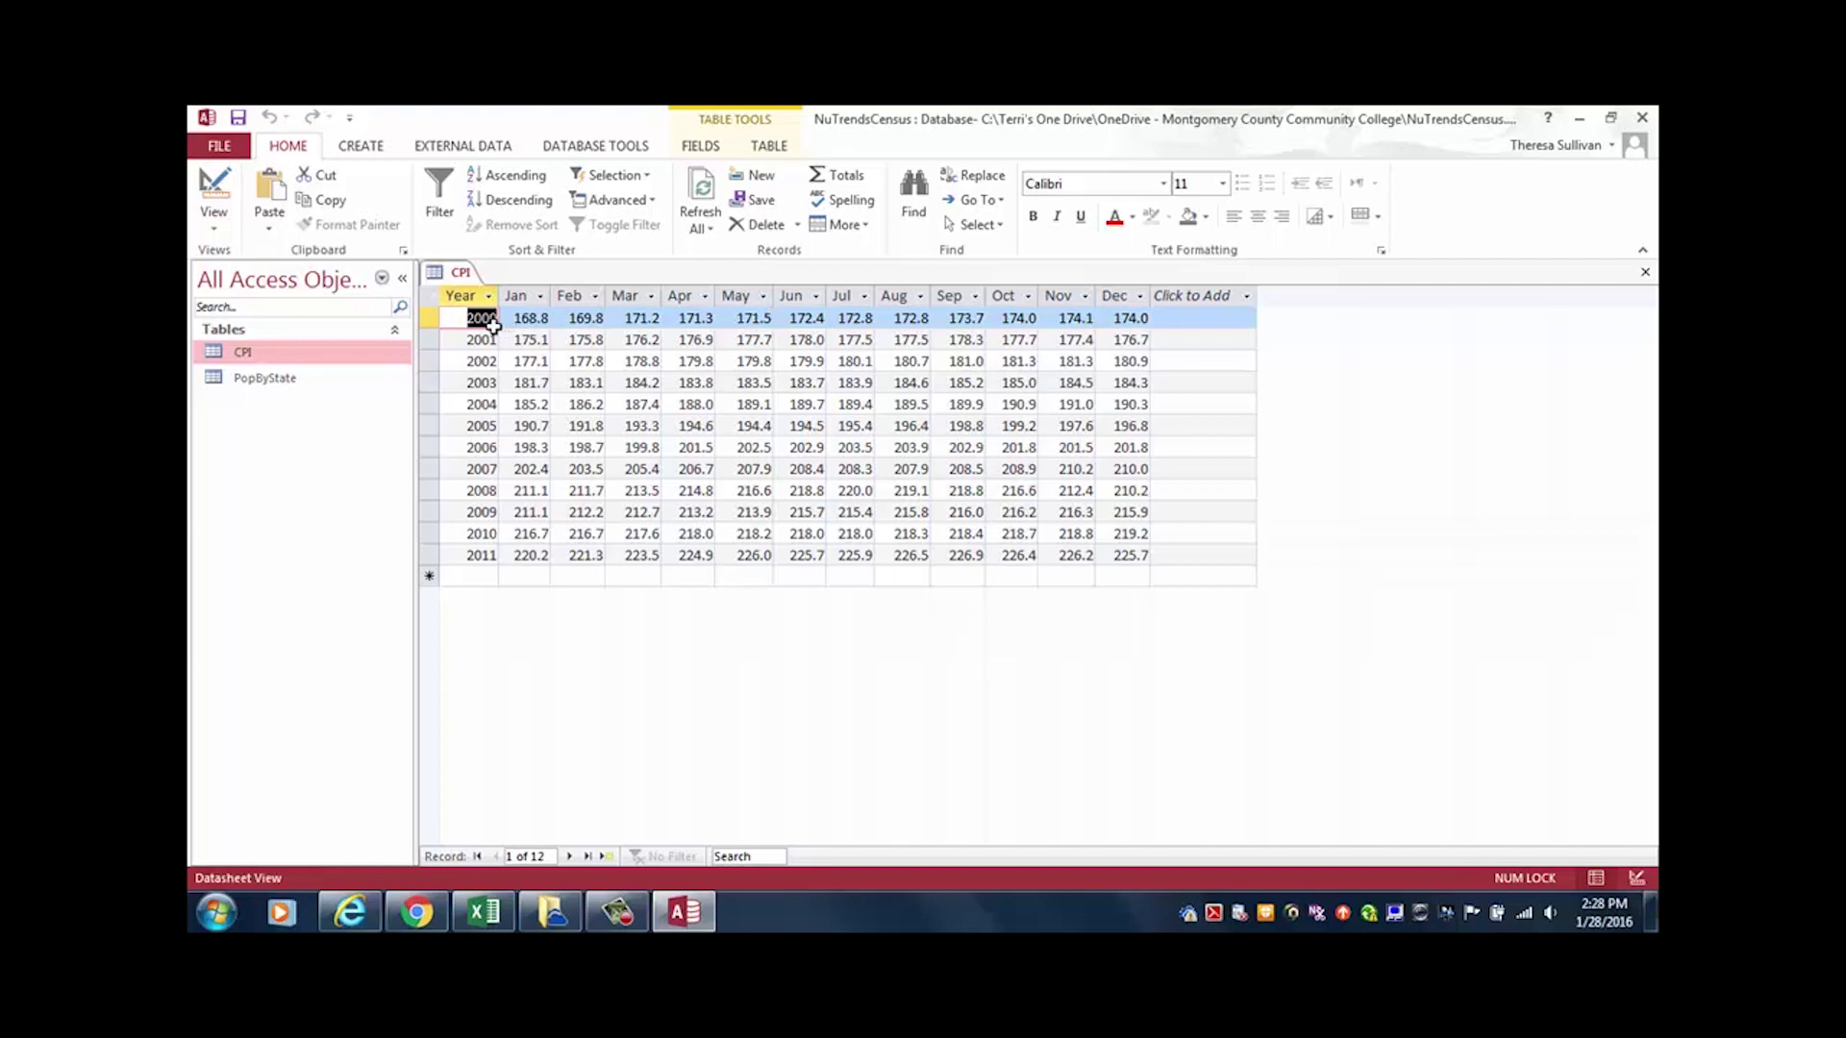
{"action": "key", "text": "alt+Tab"}
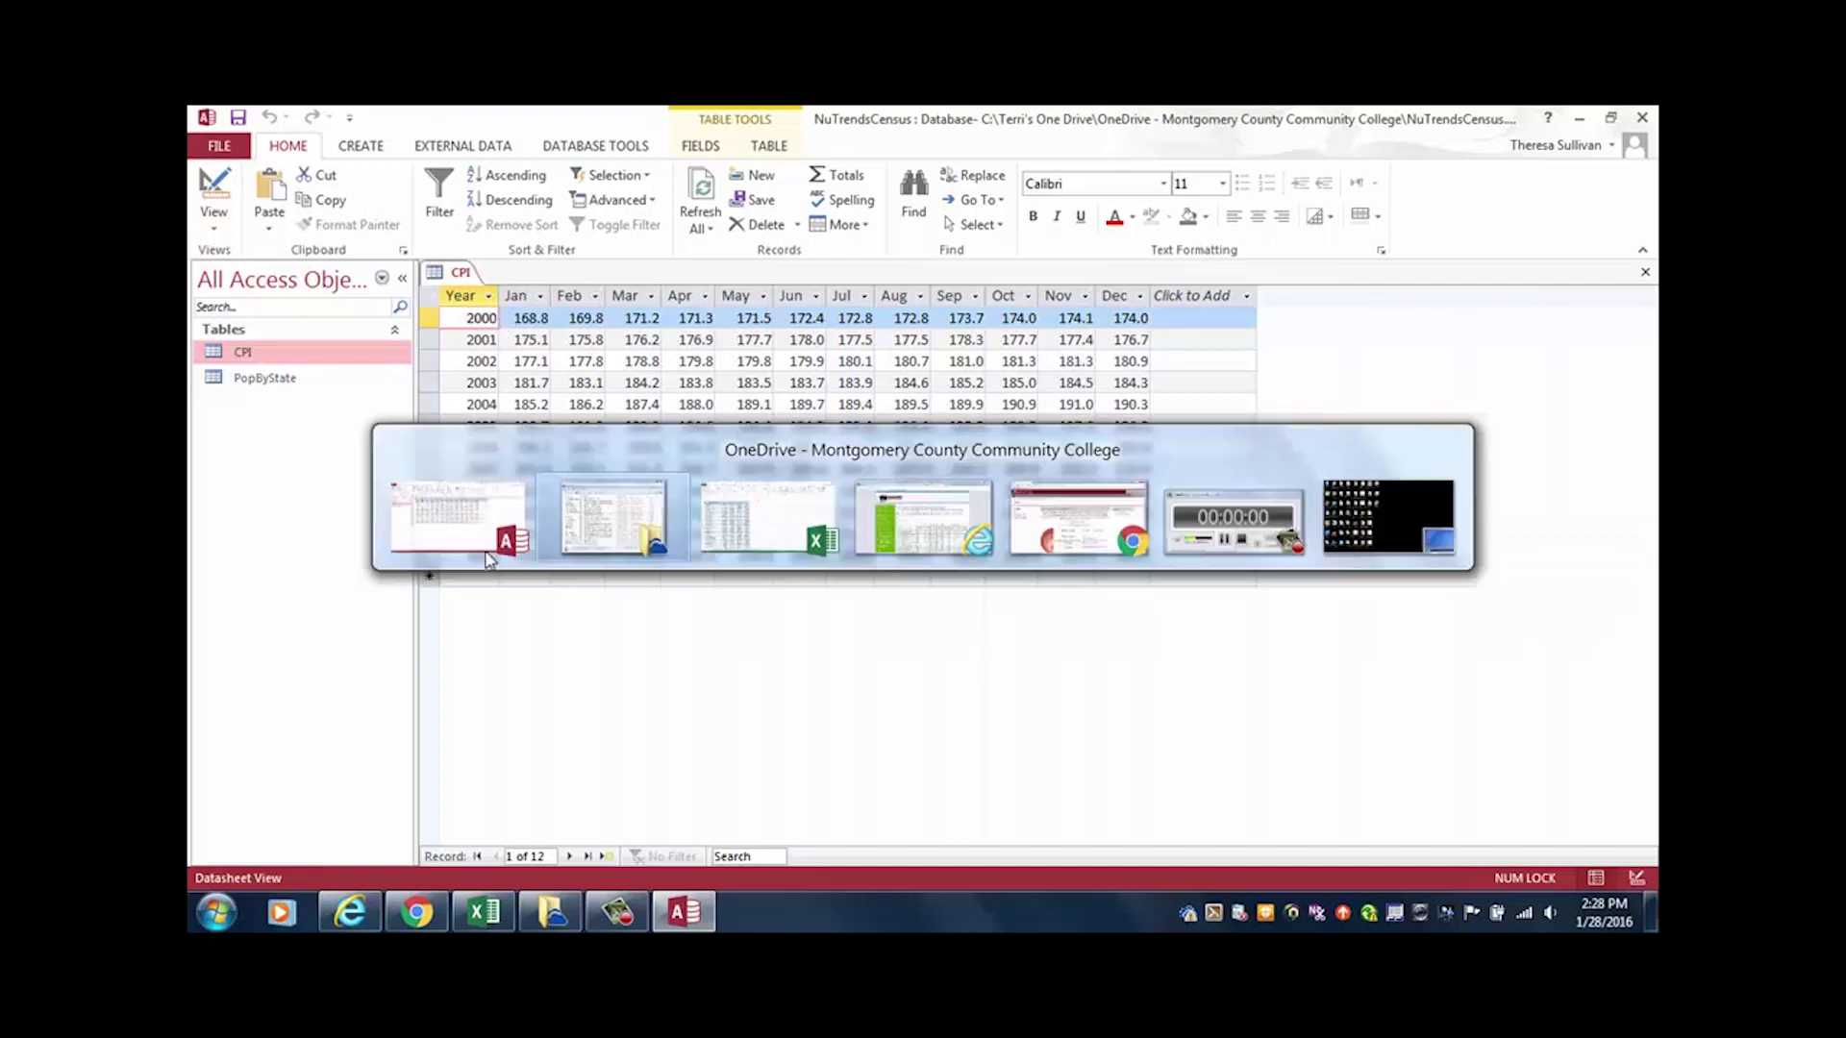
{"action": "key", "text": "alt+Tab"}
{"action": "left_click", "coordinate": [482, 913]}
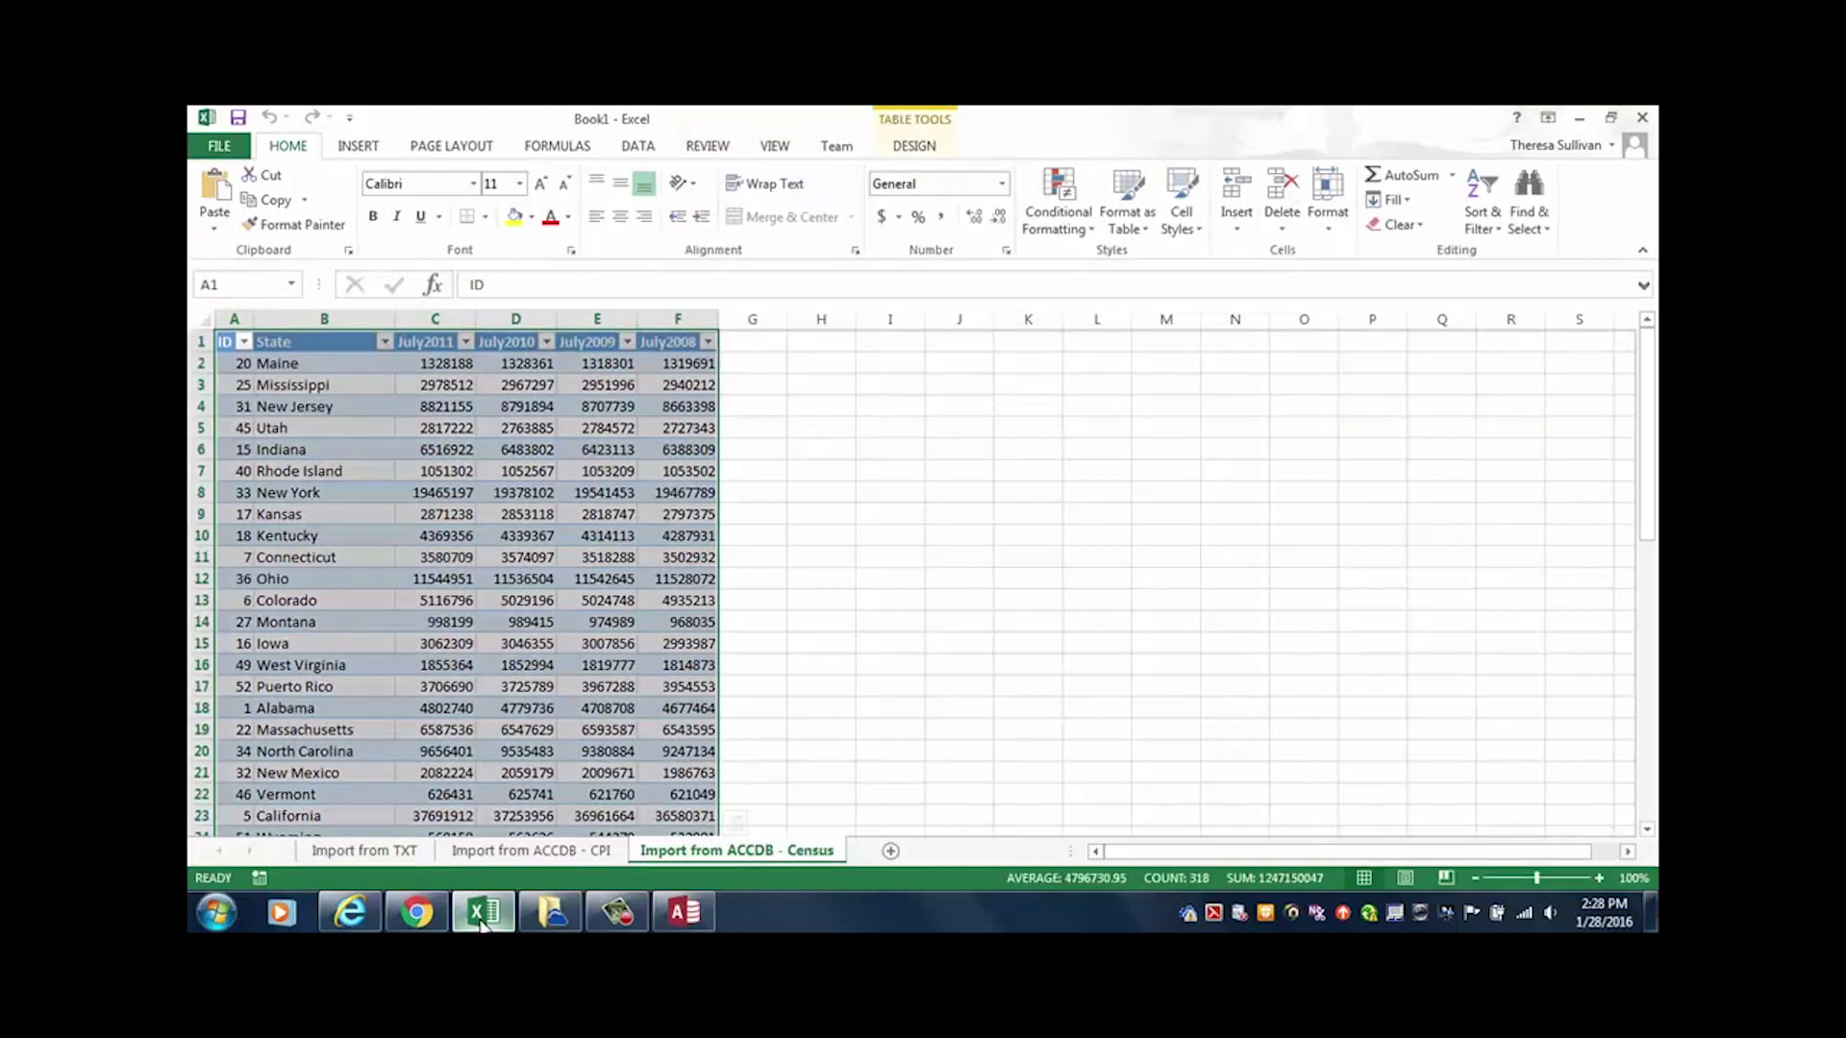
{"action": "left_click", "coordinate": [497, 852]}
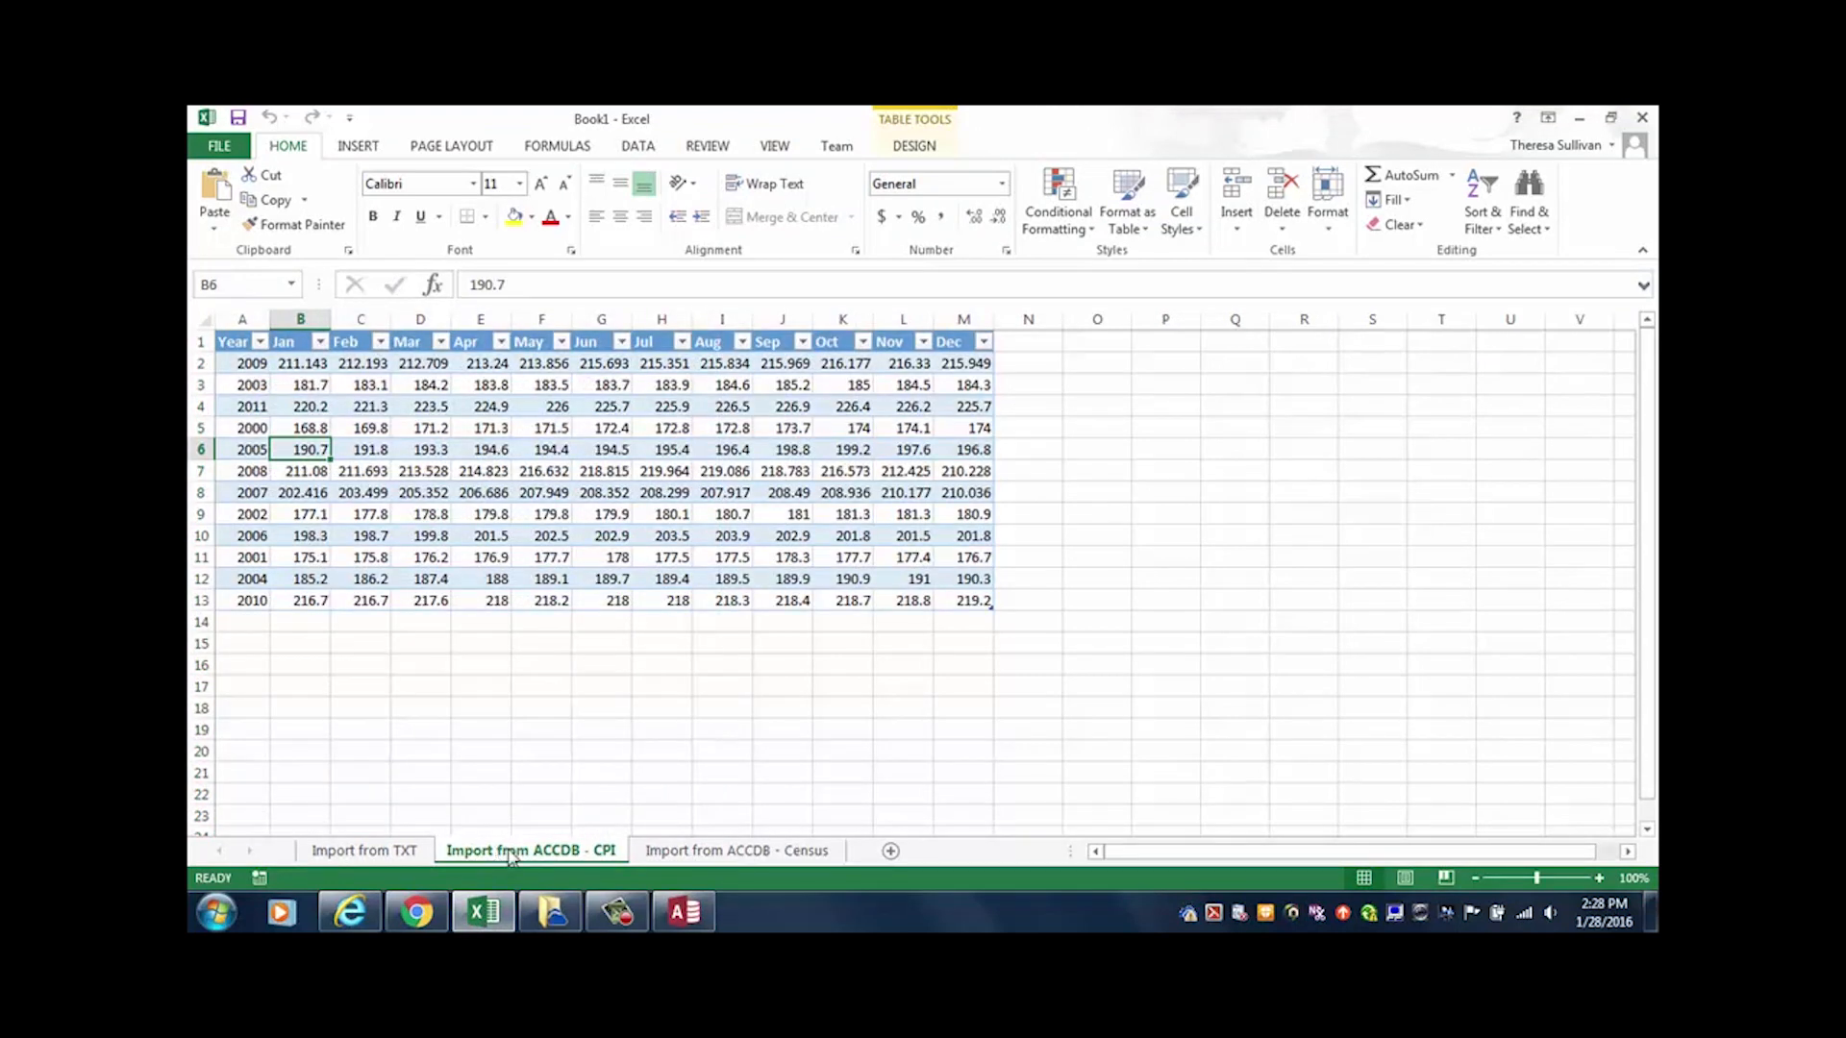
Step: Compare the PopByState table in Access with the Import from ACCDB - Census sheet in Excel
{"action": "left_click", "coordinate": [743, 852]}
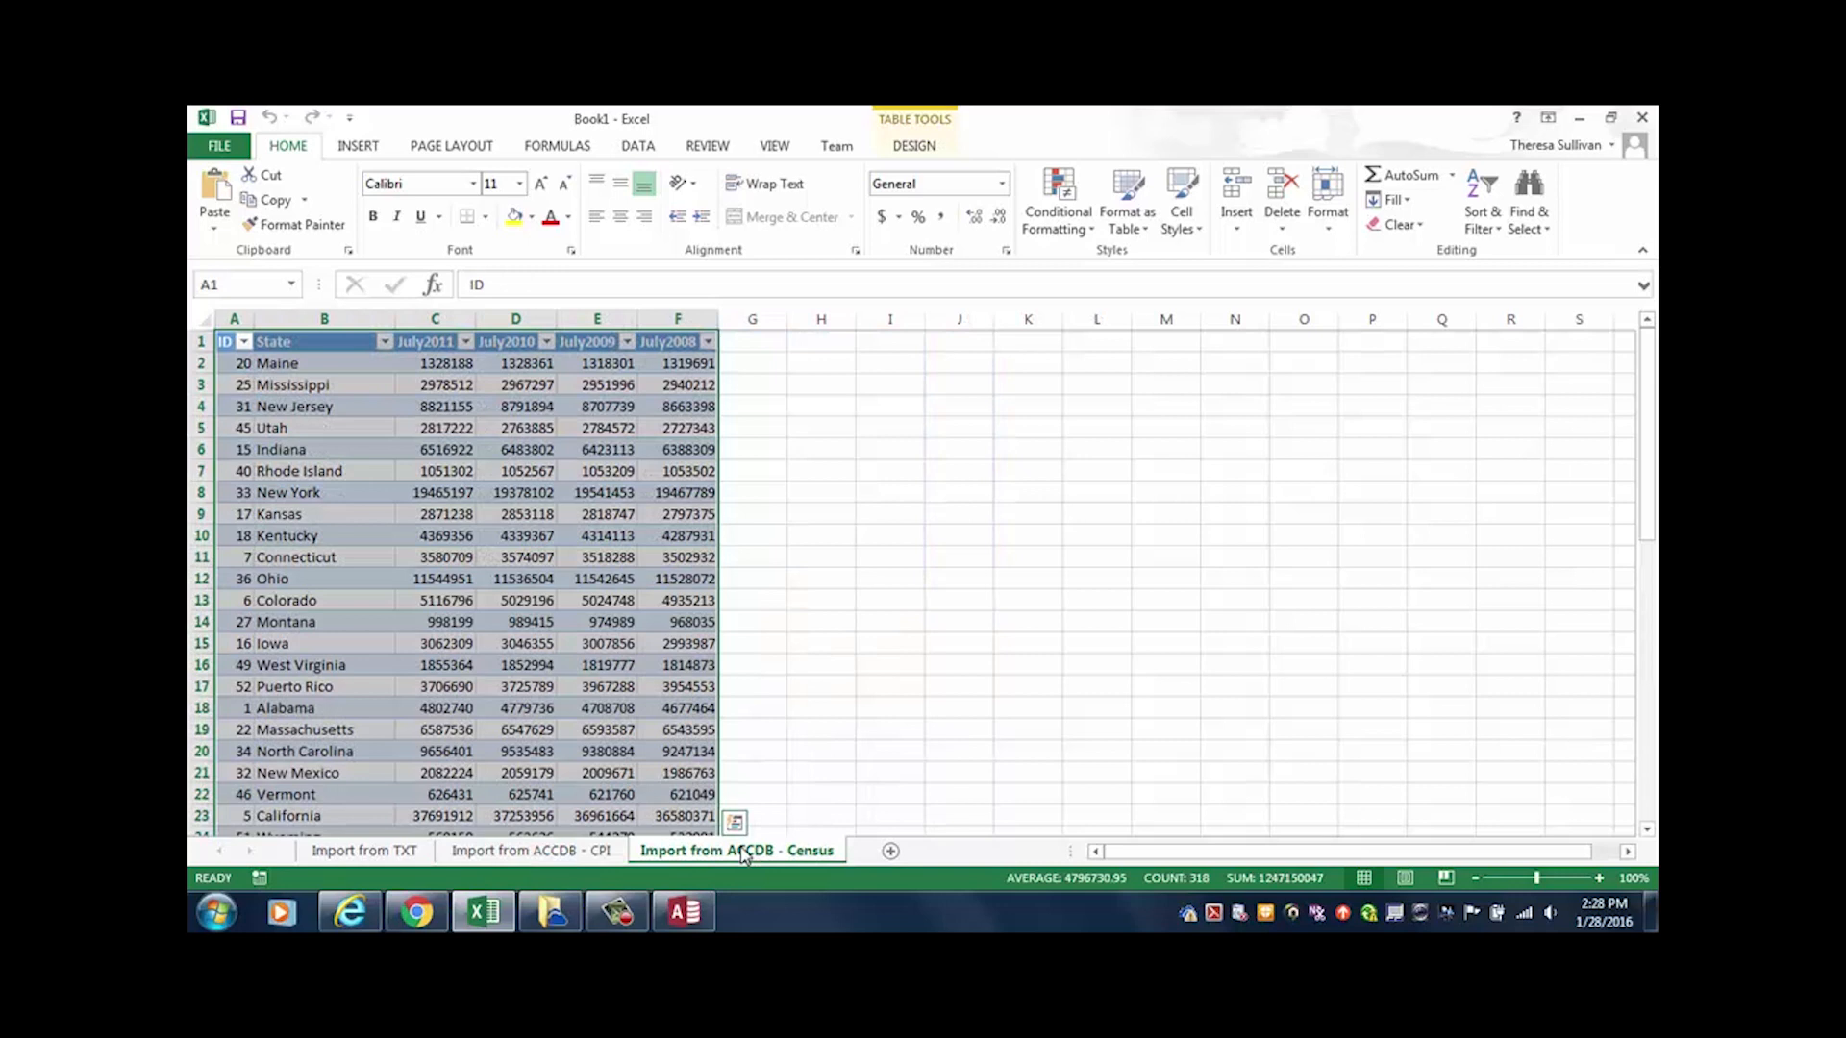
{"action": "key", "text": "alt+Tab"}
{"action": "double_click", "coordinate": [262, 380]}
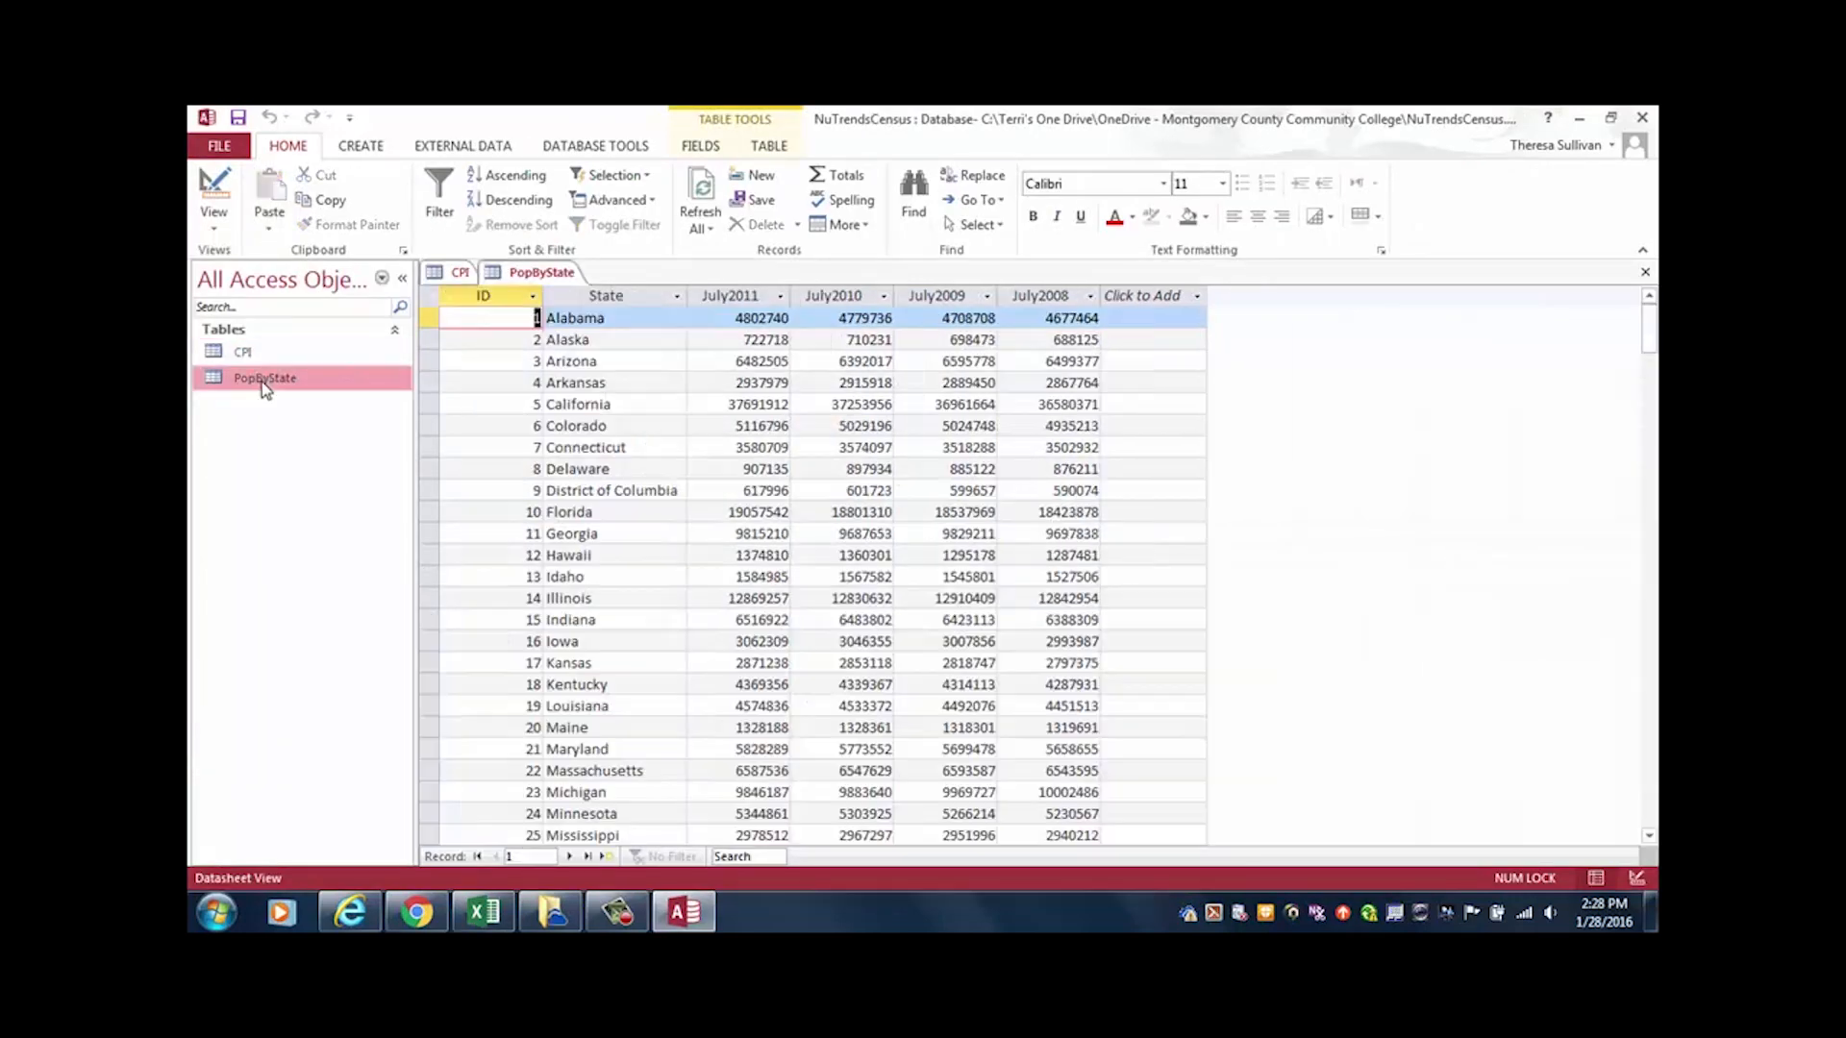
{"action": "left_click", "coordinate": [967, 446]}
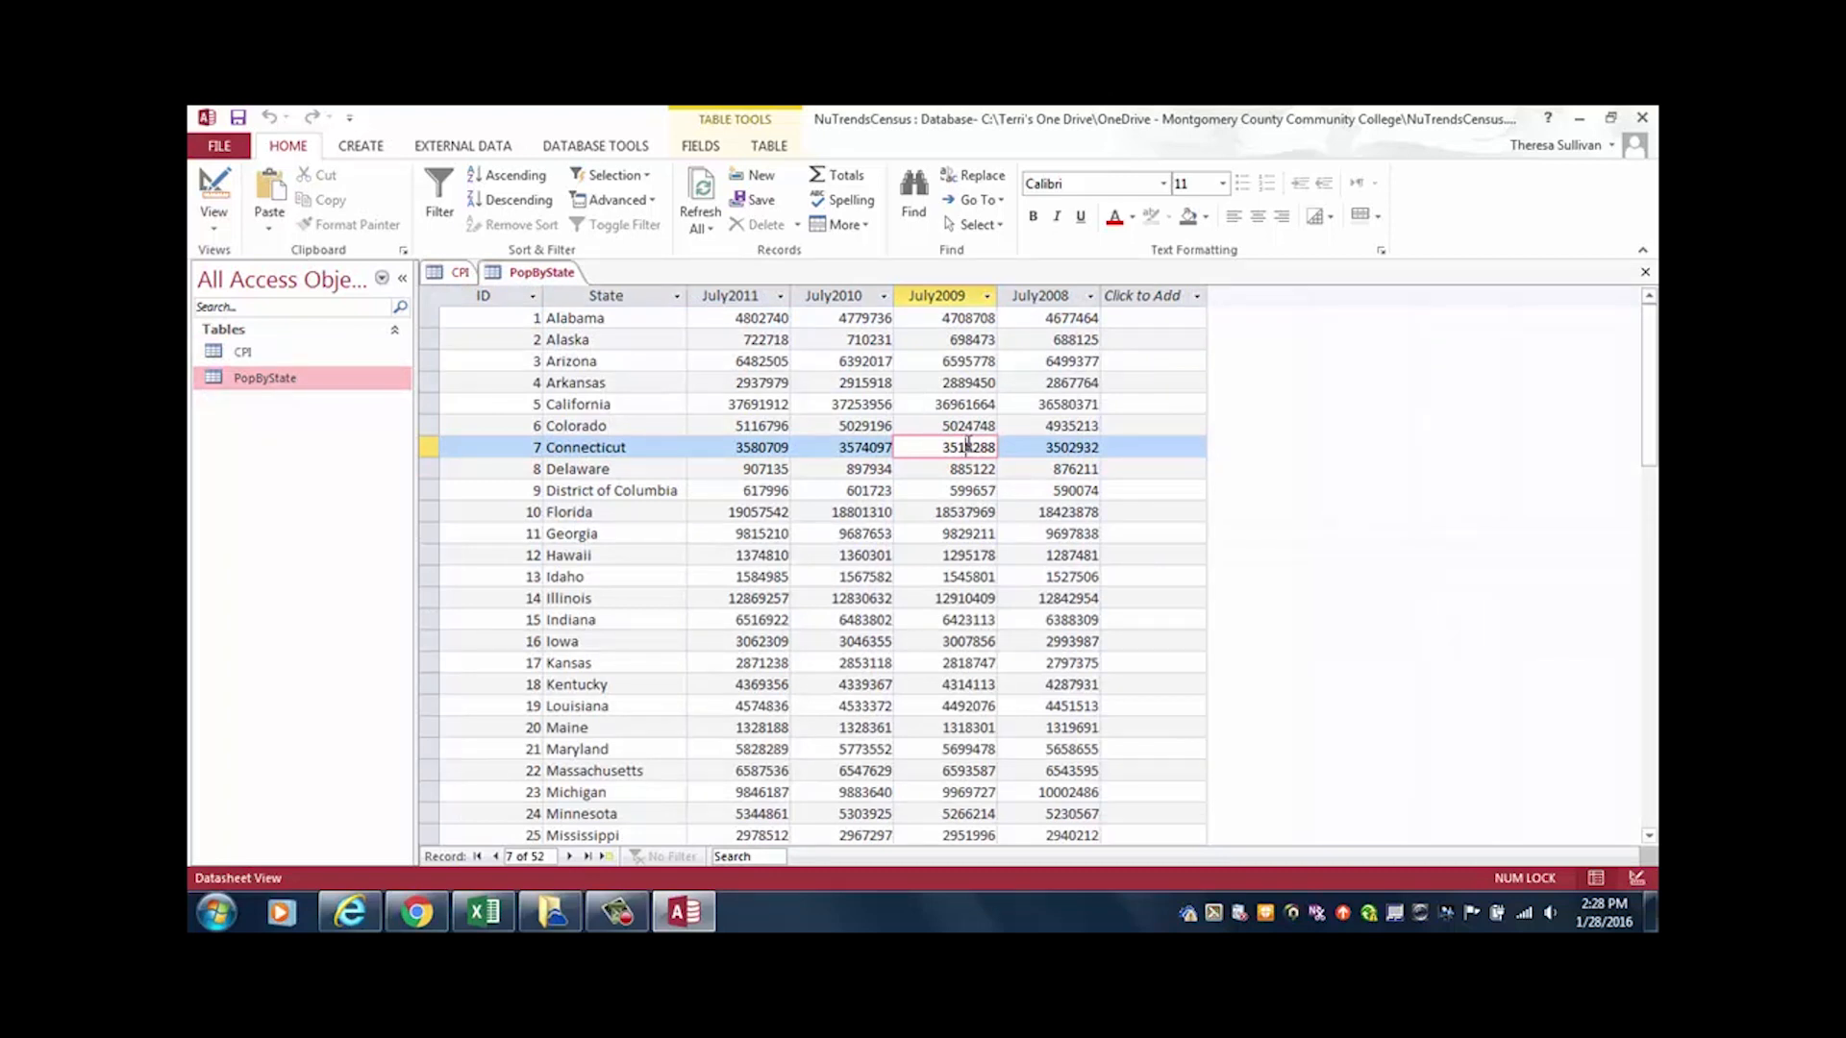
{"action": "key", "text": "alt+Tab"}
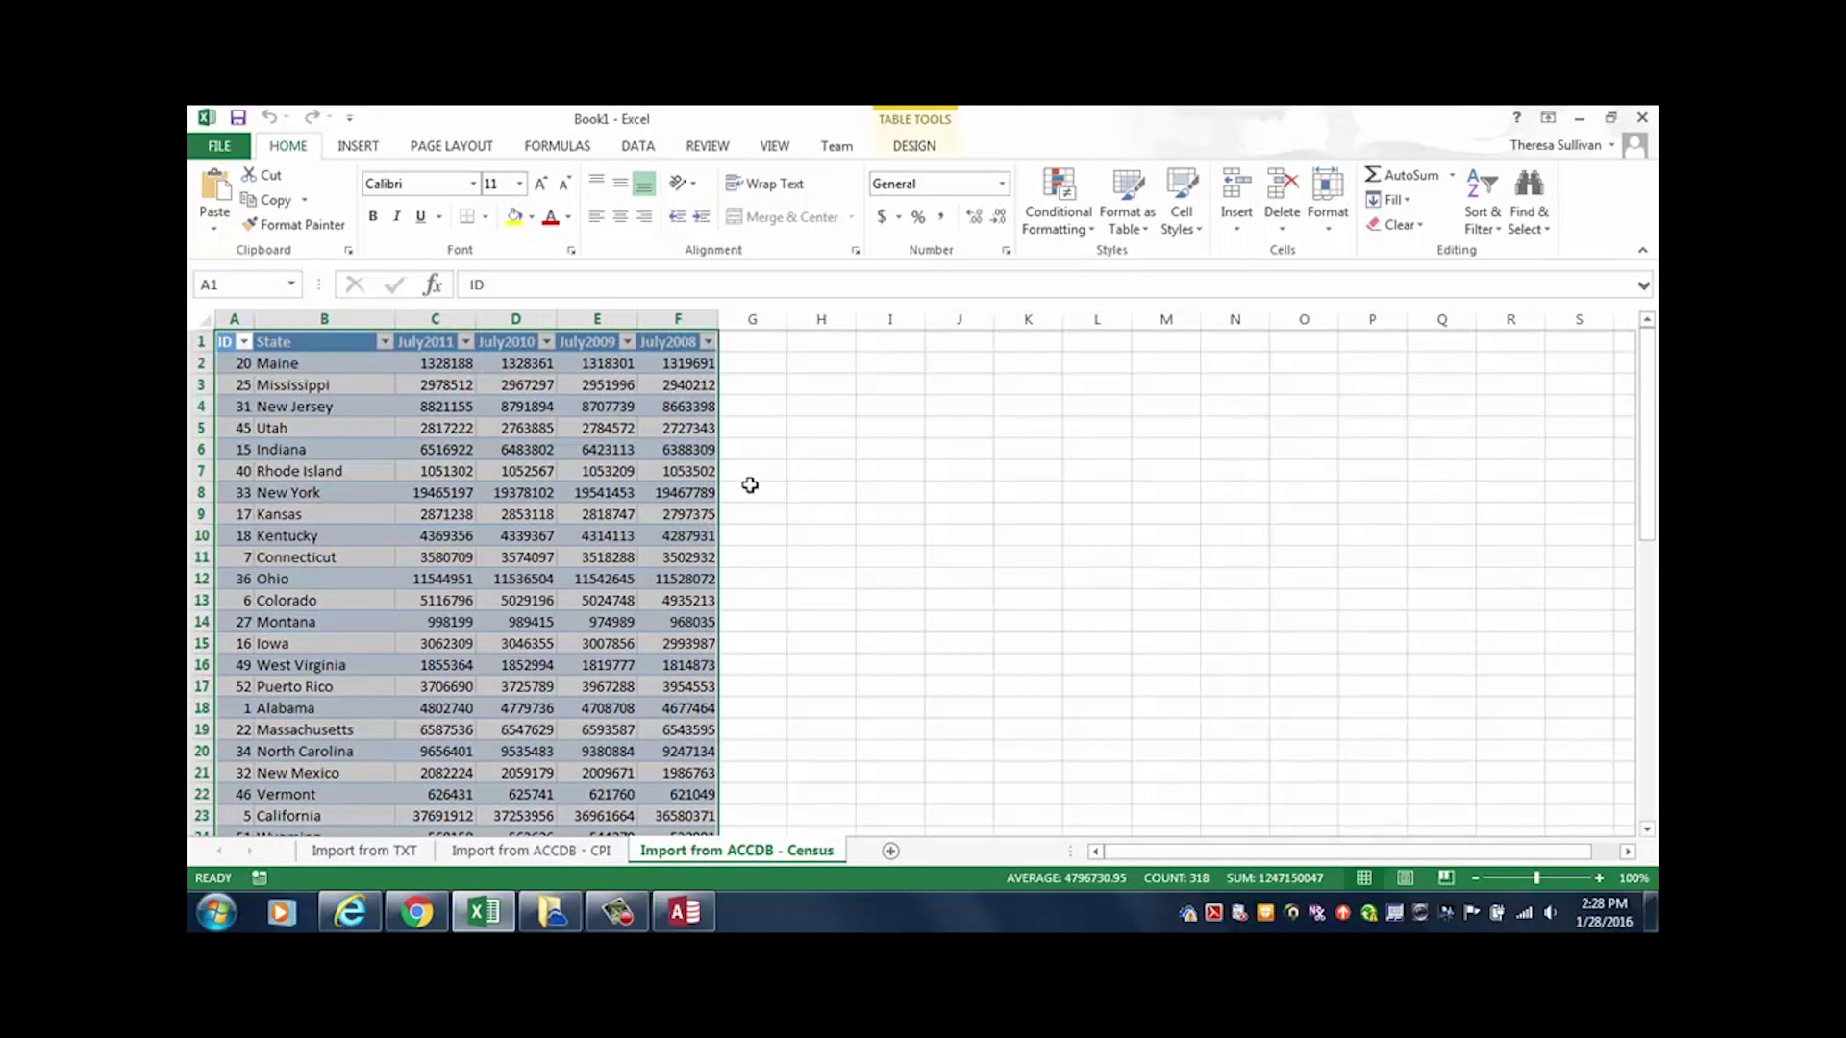
{"action": "left_click", "coordinate": [590, 493]}
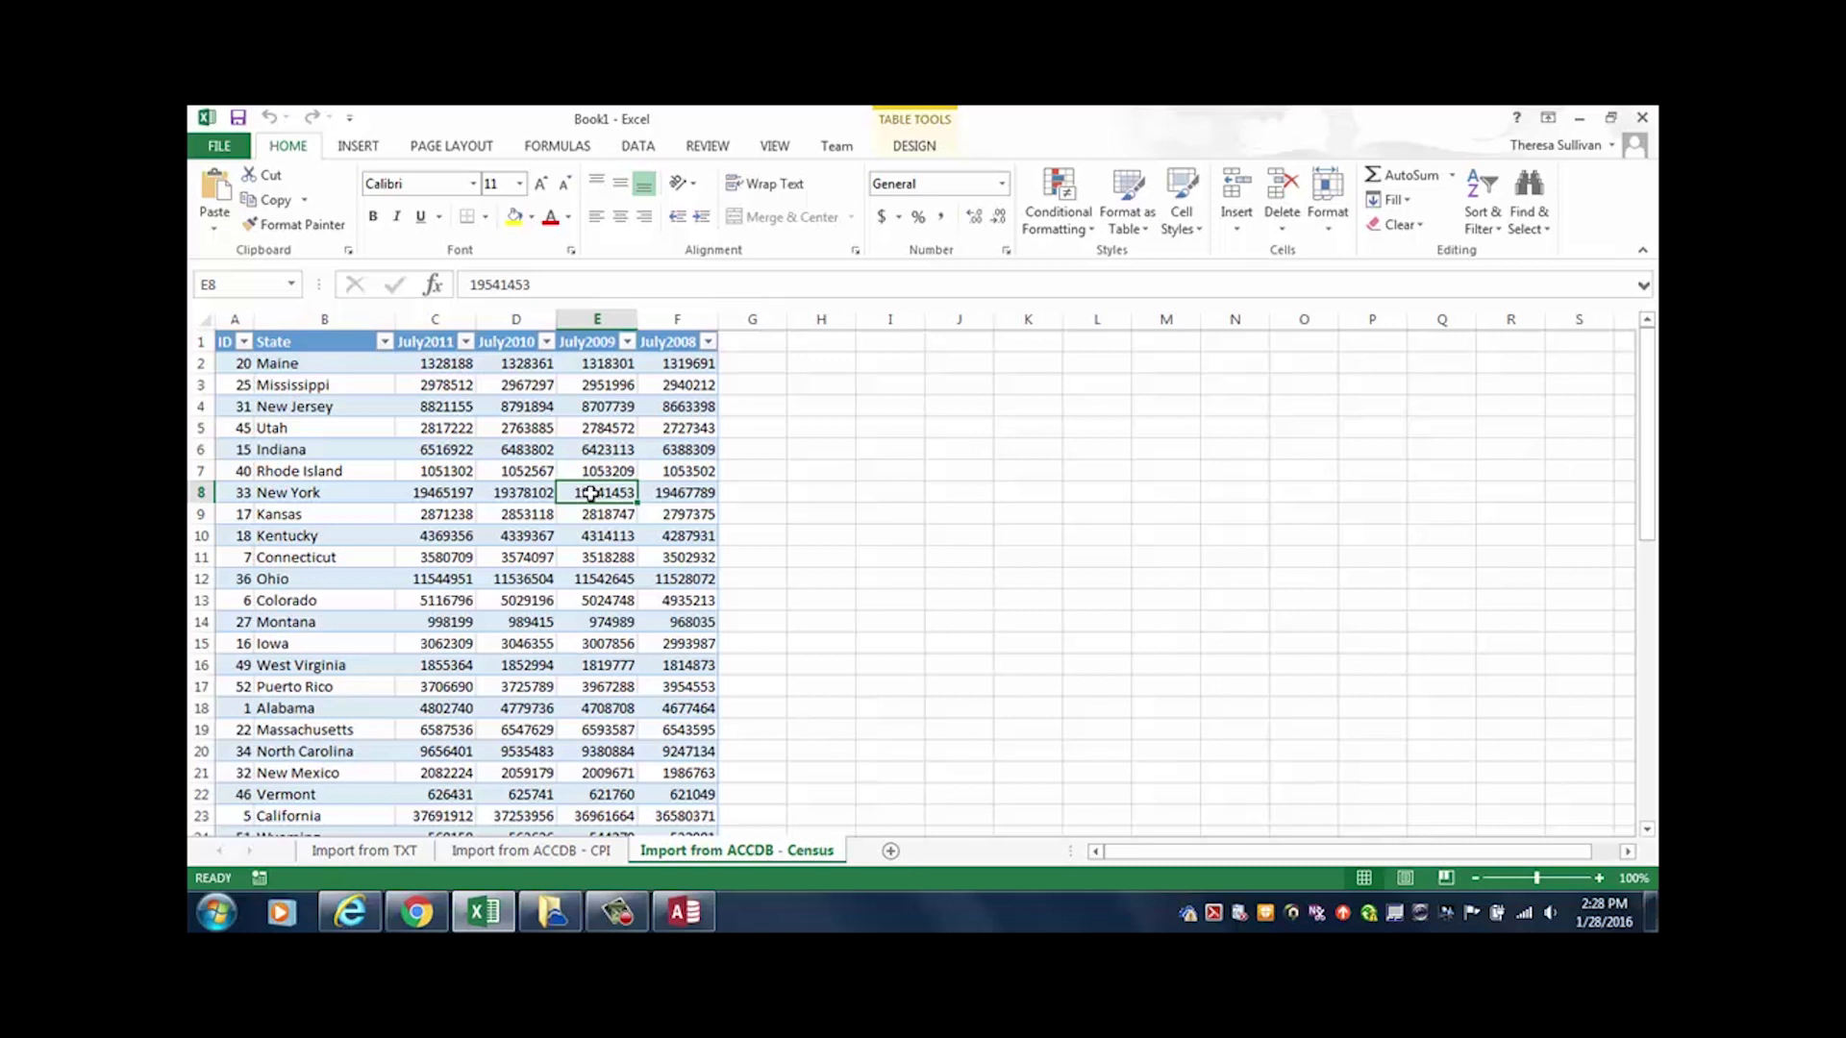
Step: Add a new worksheet and start a new web query on it, declining to continue running the page's scripts
{"action": "left_click", "coordinate": [891, 852]}
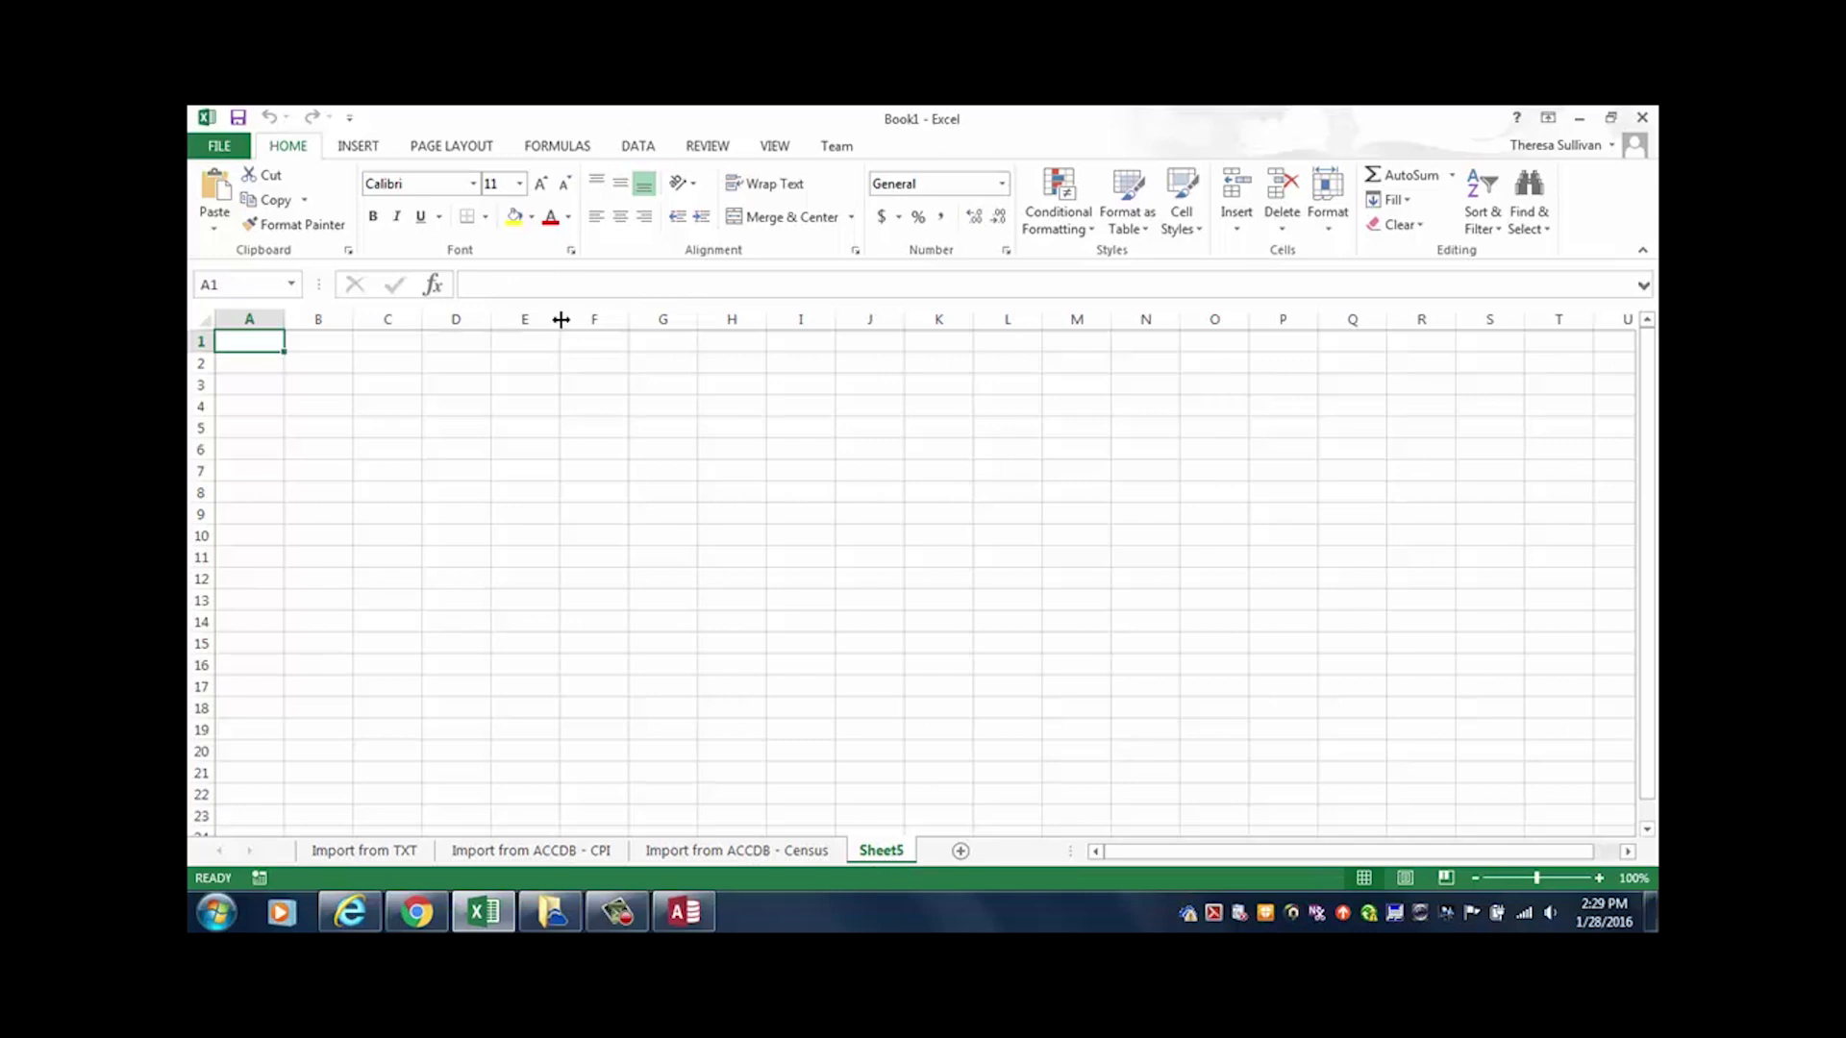
{"action": "left_click", "coordinate": [651, 151]}
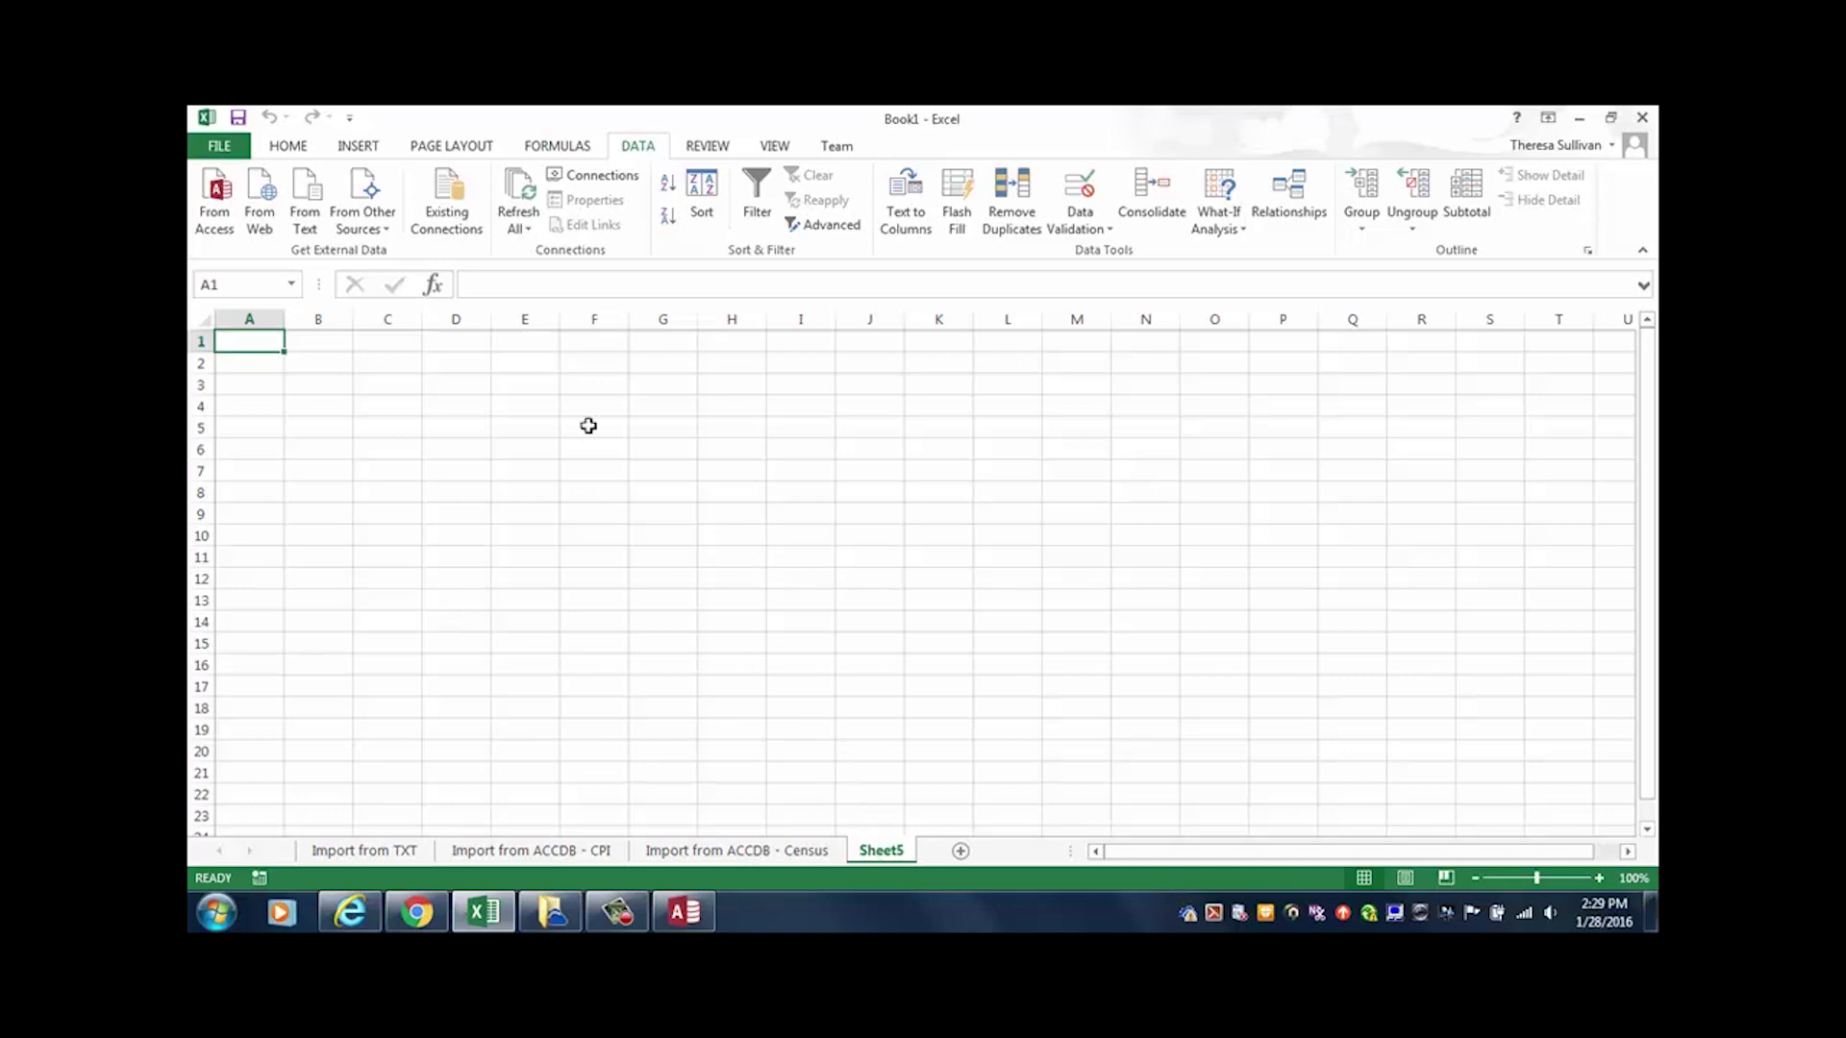
{"action": "left_click", "coordinate": [260, 223]}
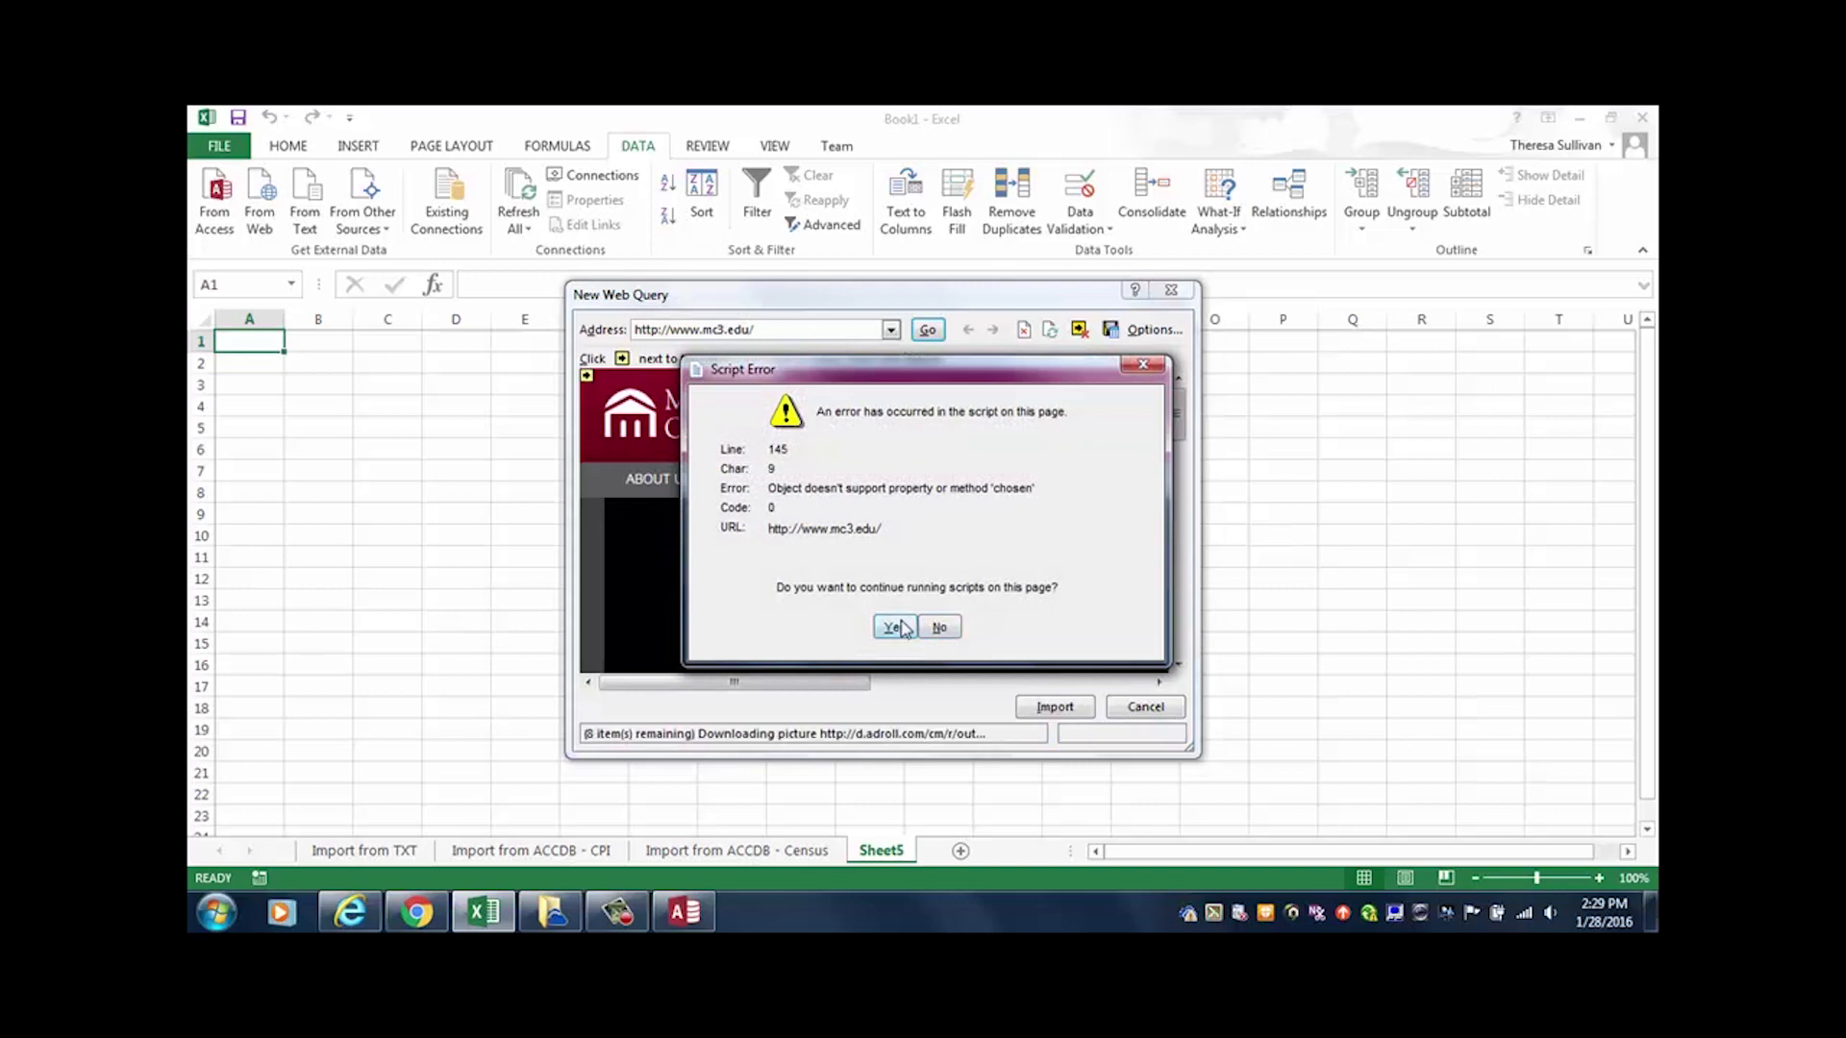
{"action": "left_click", "coordinate": [936, 628]}
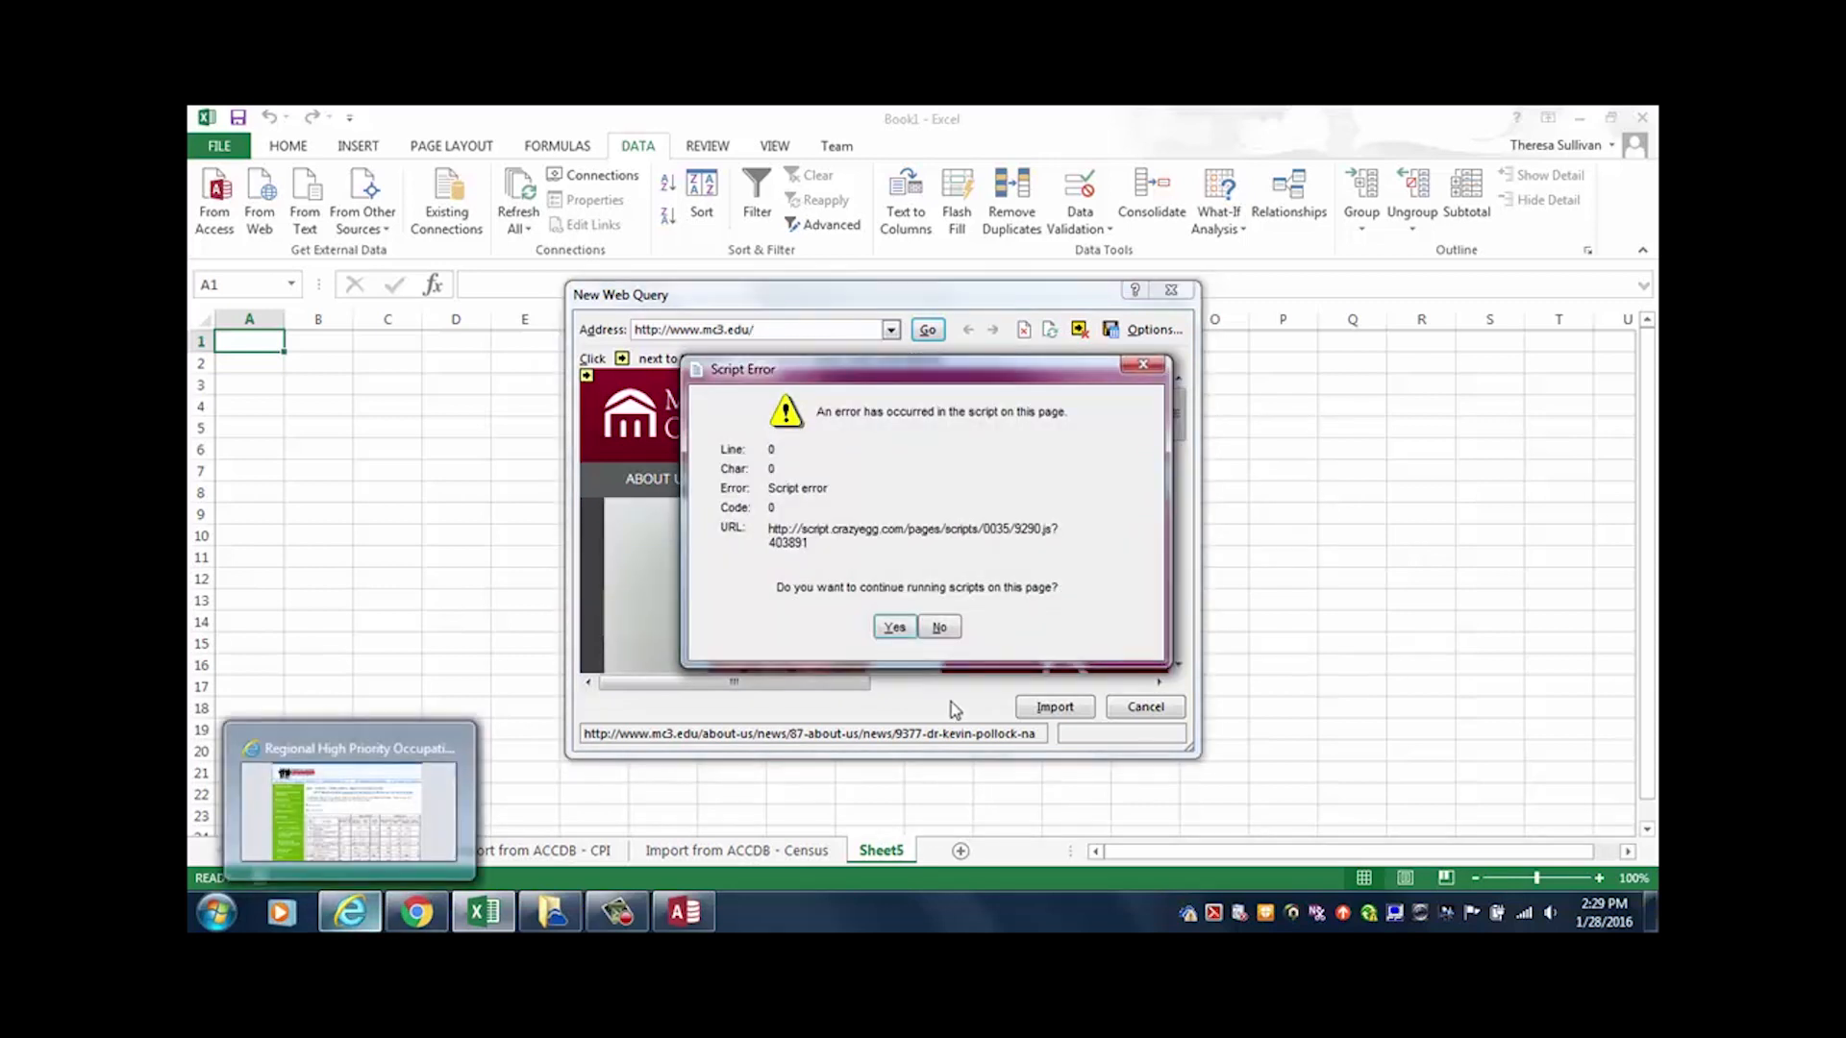
{"action": "left_click", "coordinate": [938, 627]}
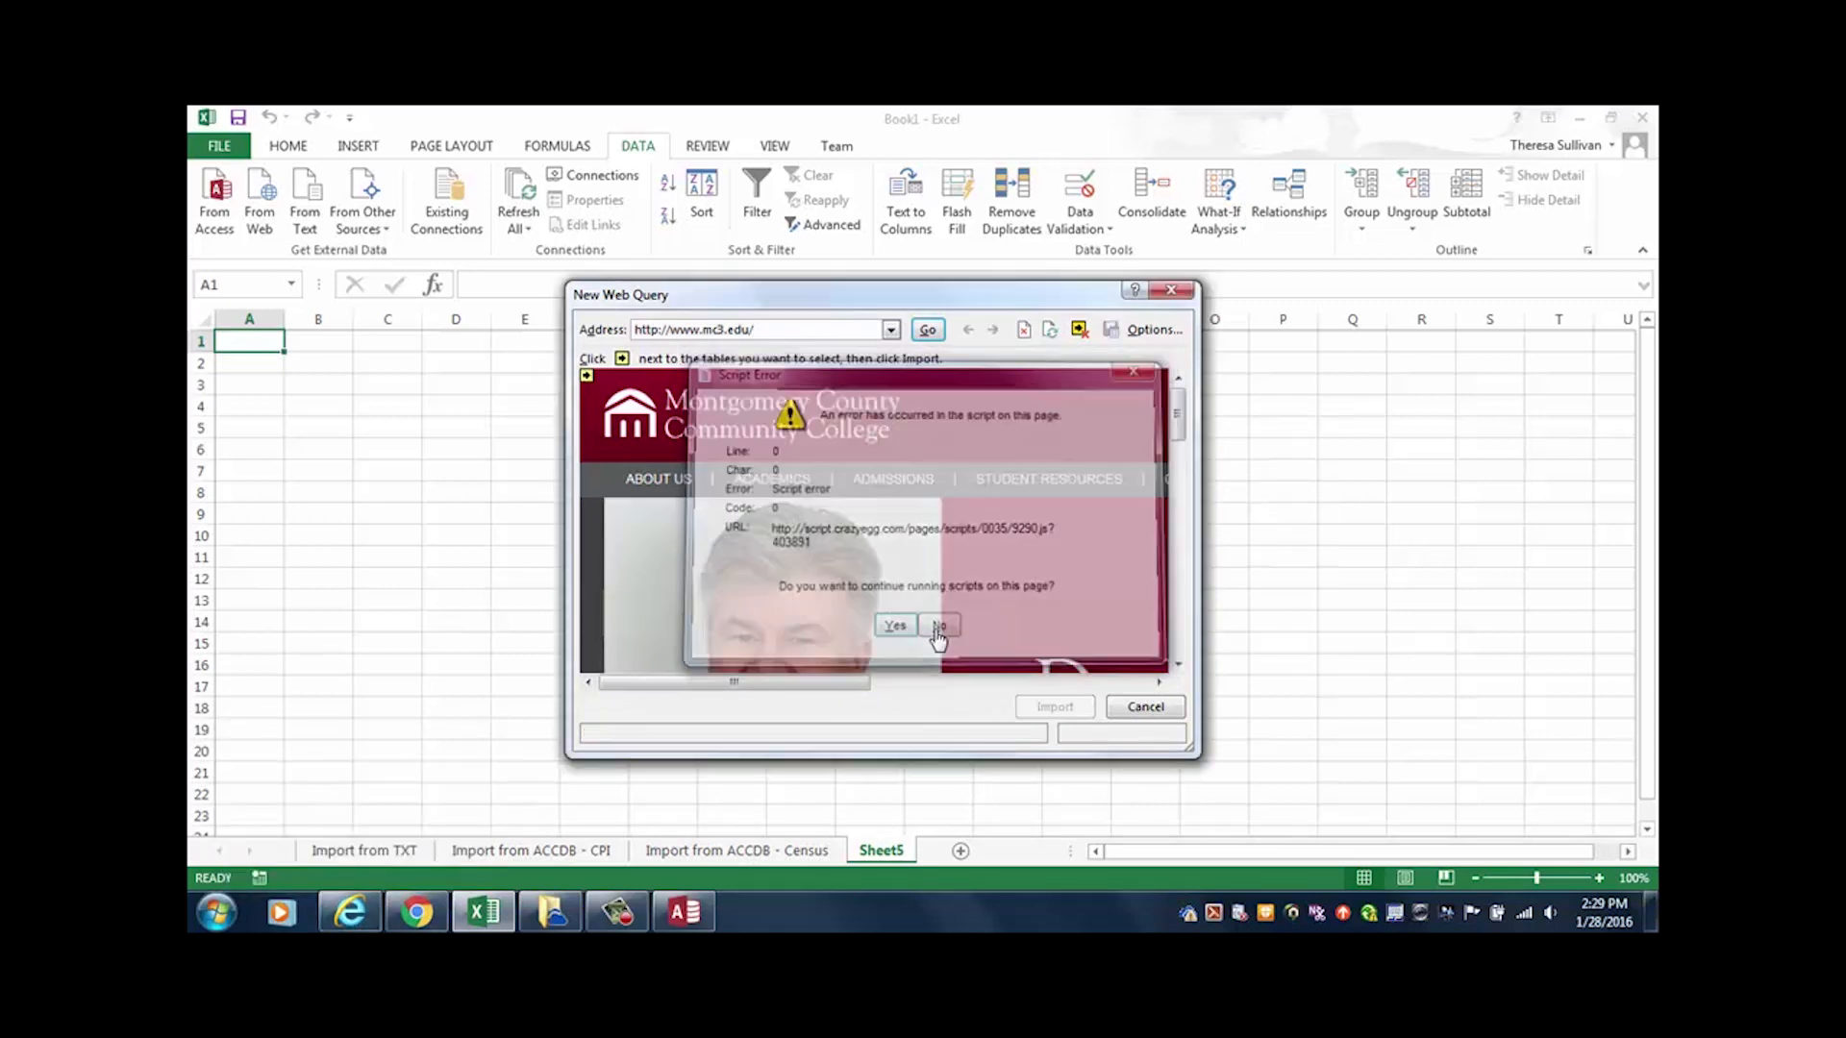
{"action": "left_click", "coordinate": [947, 631]}
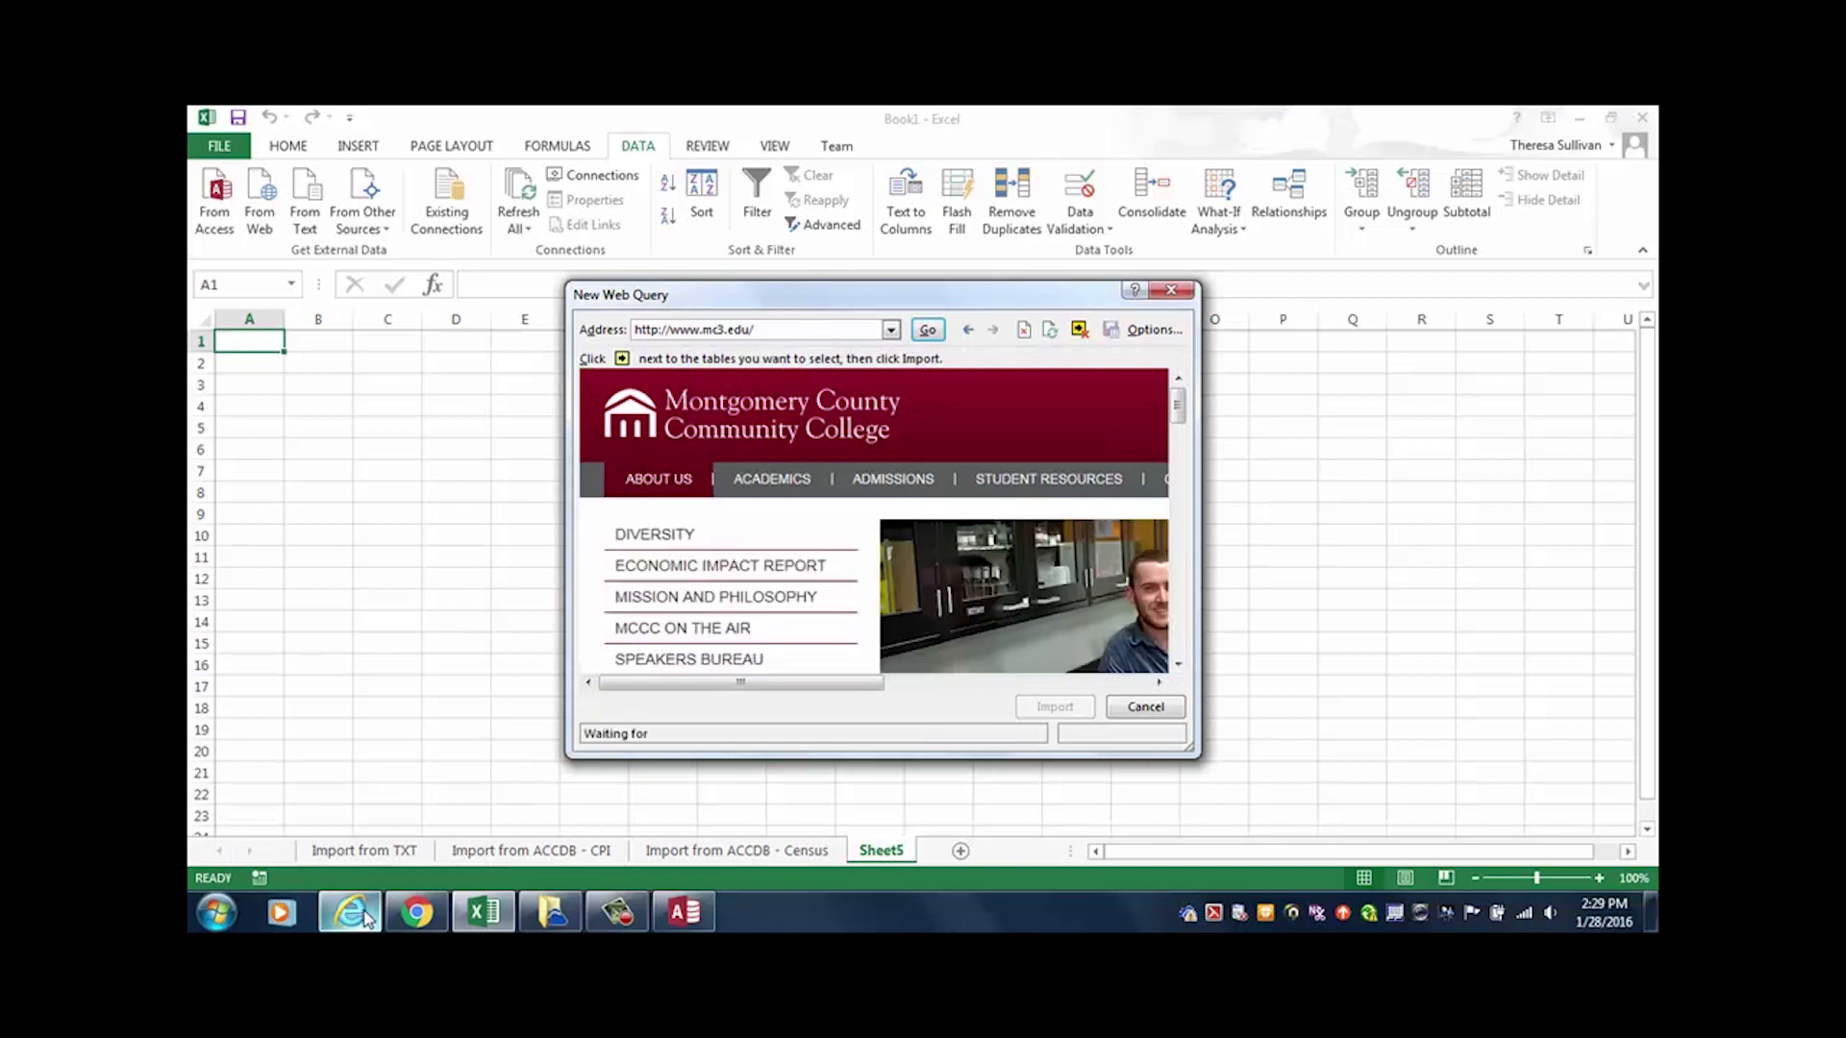
Step: Switch to Internet Explorer, select the address of the 2010 High Priority Occupations page, and look over its table
{"action": "left_click", "coordinate": [365, 915]}
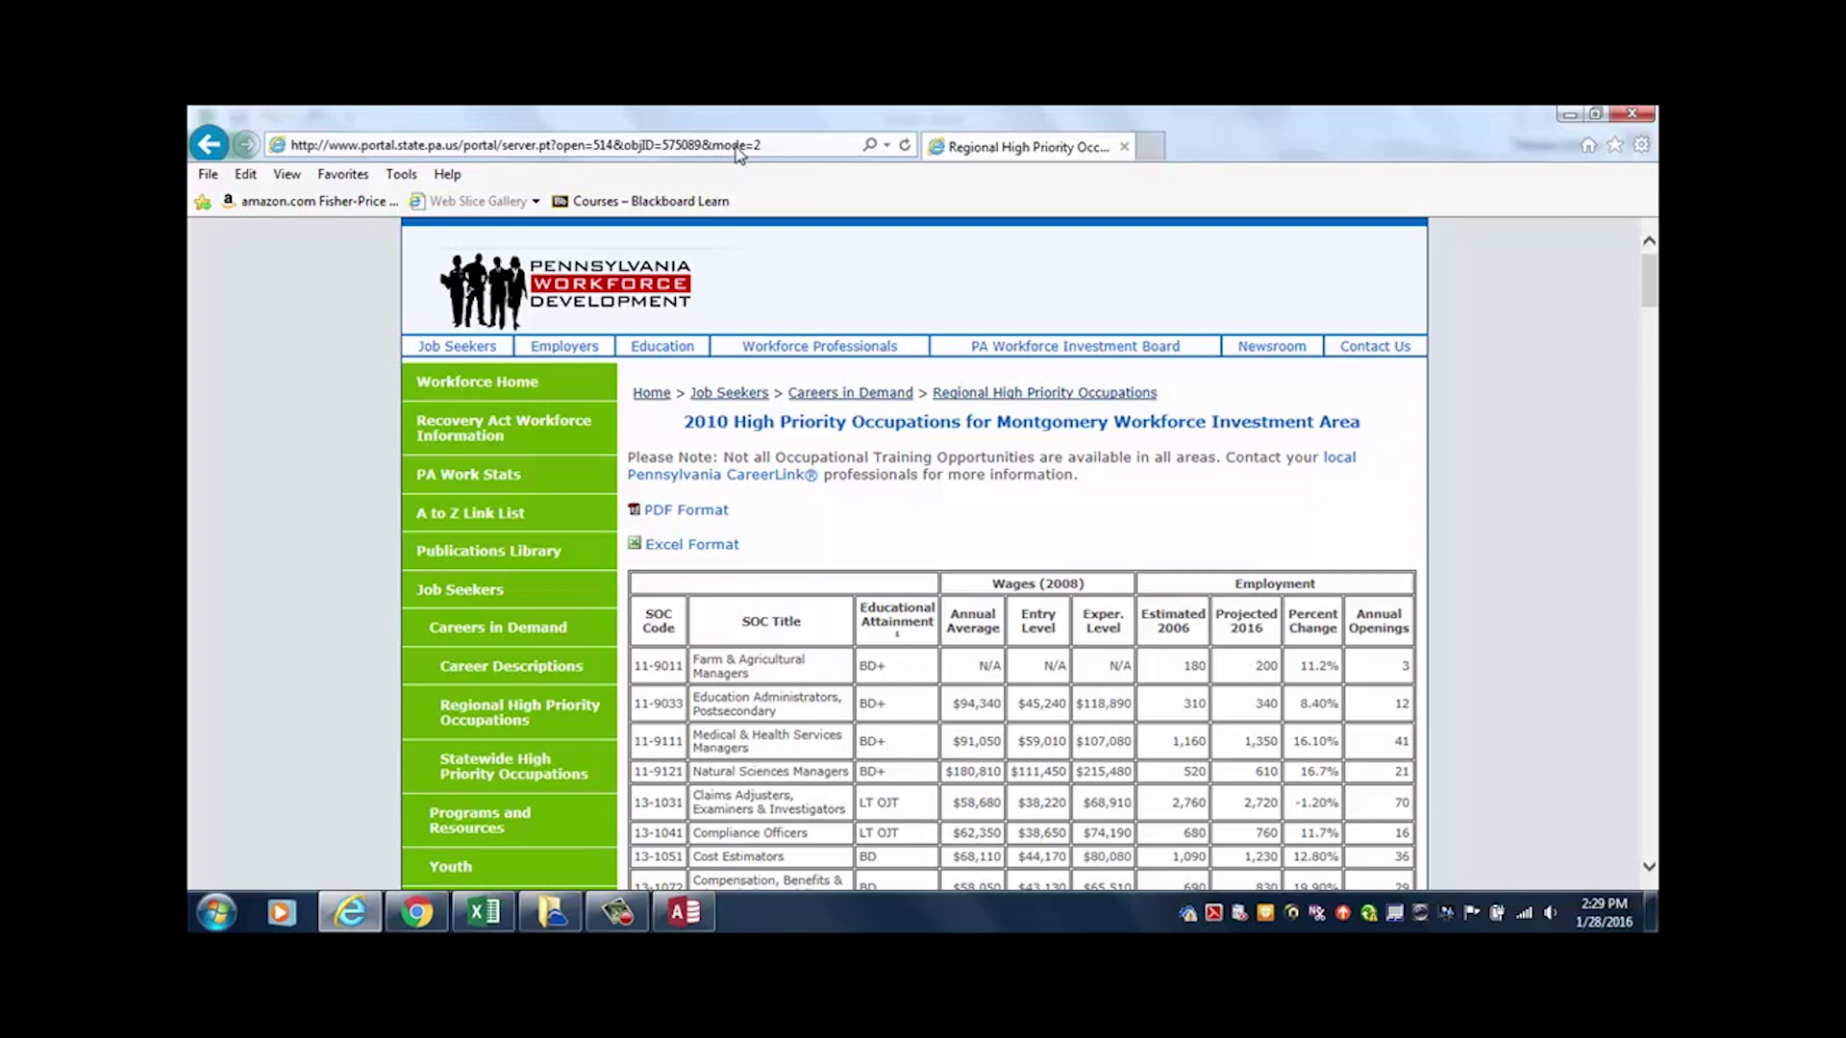
{"action": "left_click", "coordinate": [736, 149]}
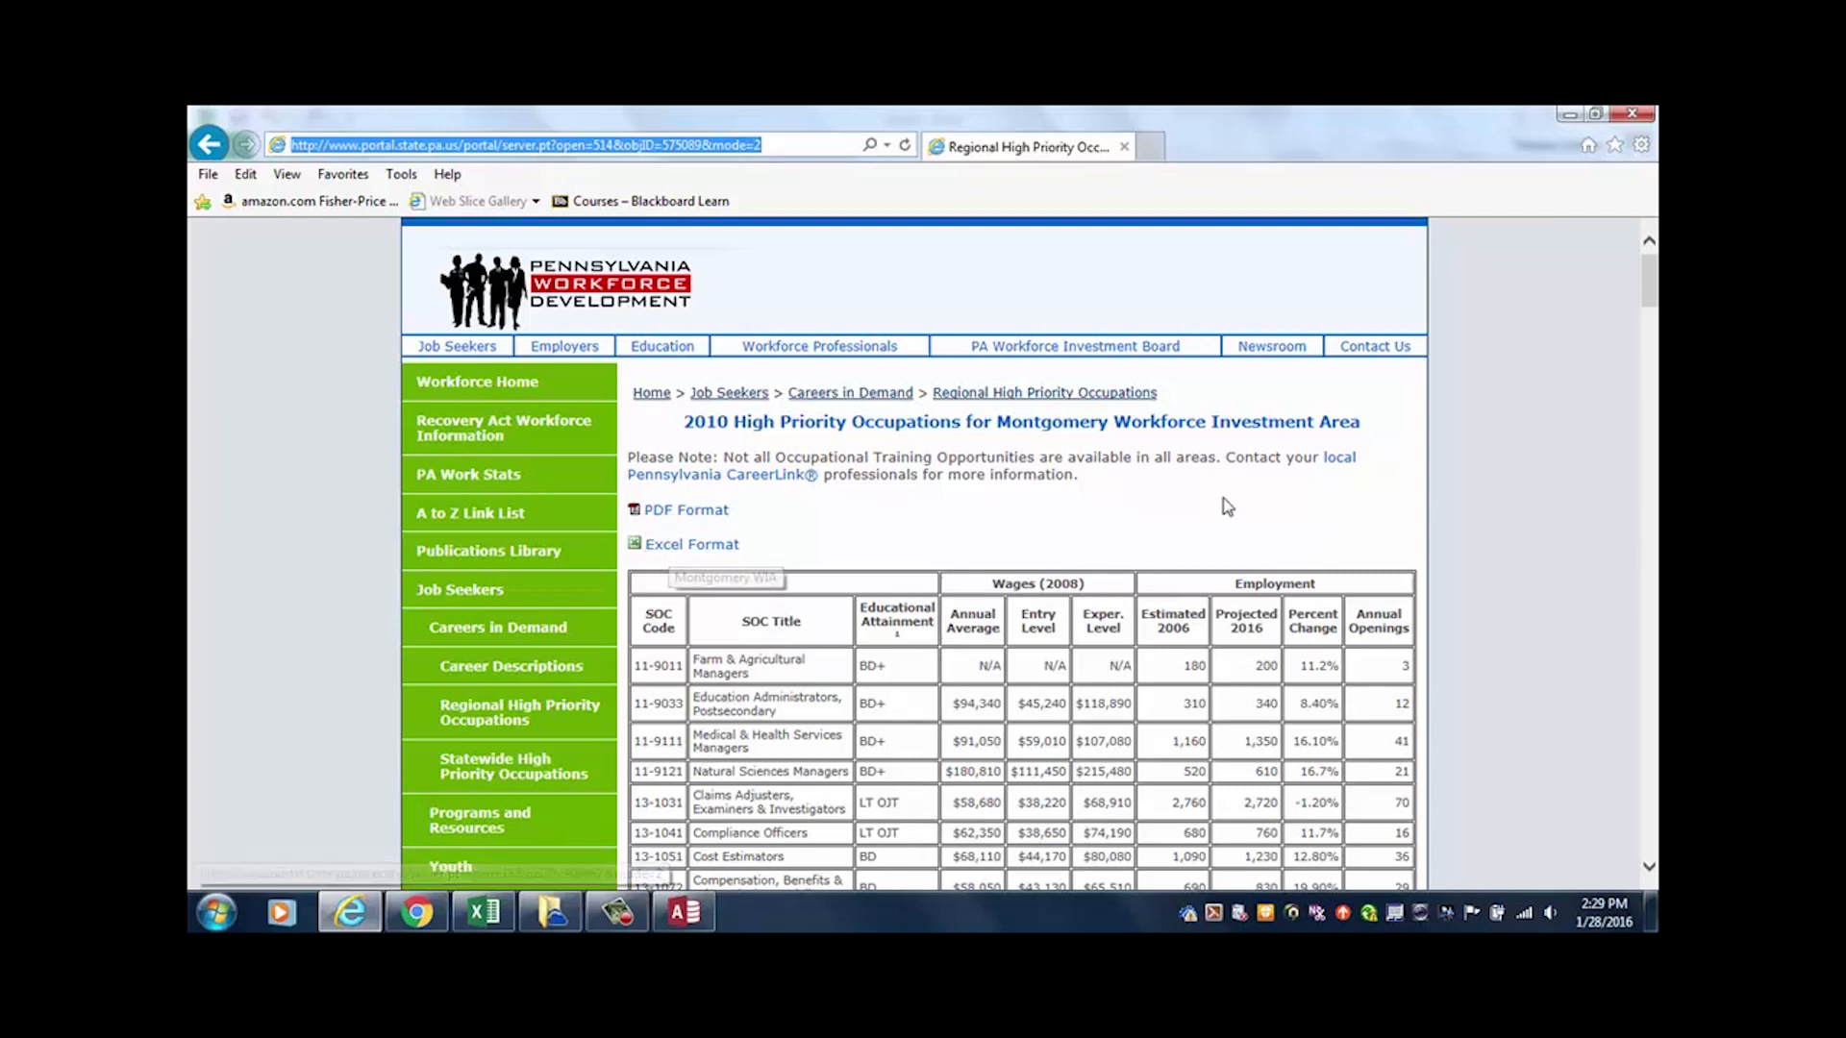
{"action": "mouse_move", "coordinate": [1654, 283]}
{"action": "left_mouse_down"}
{"action": "mouse_move", "coordinate": [1654, 315]}
{"action": "mouse_move", "coordinate": [1653, 285]}
{"action": "left_mouse_up"}
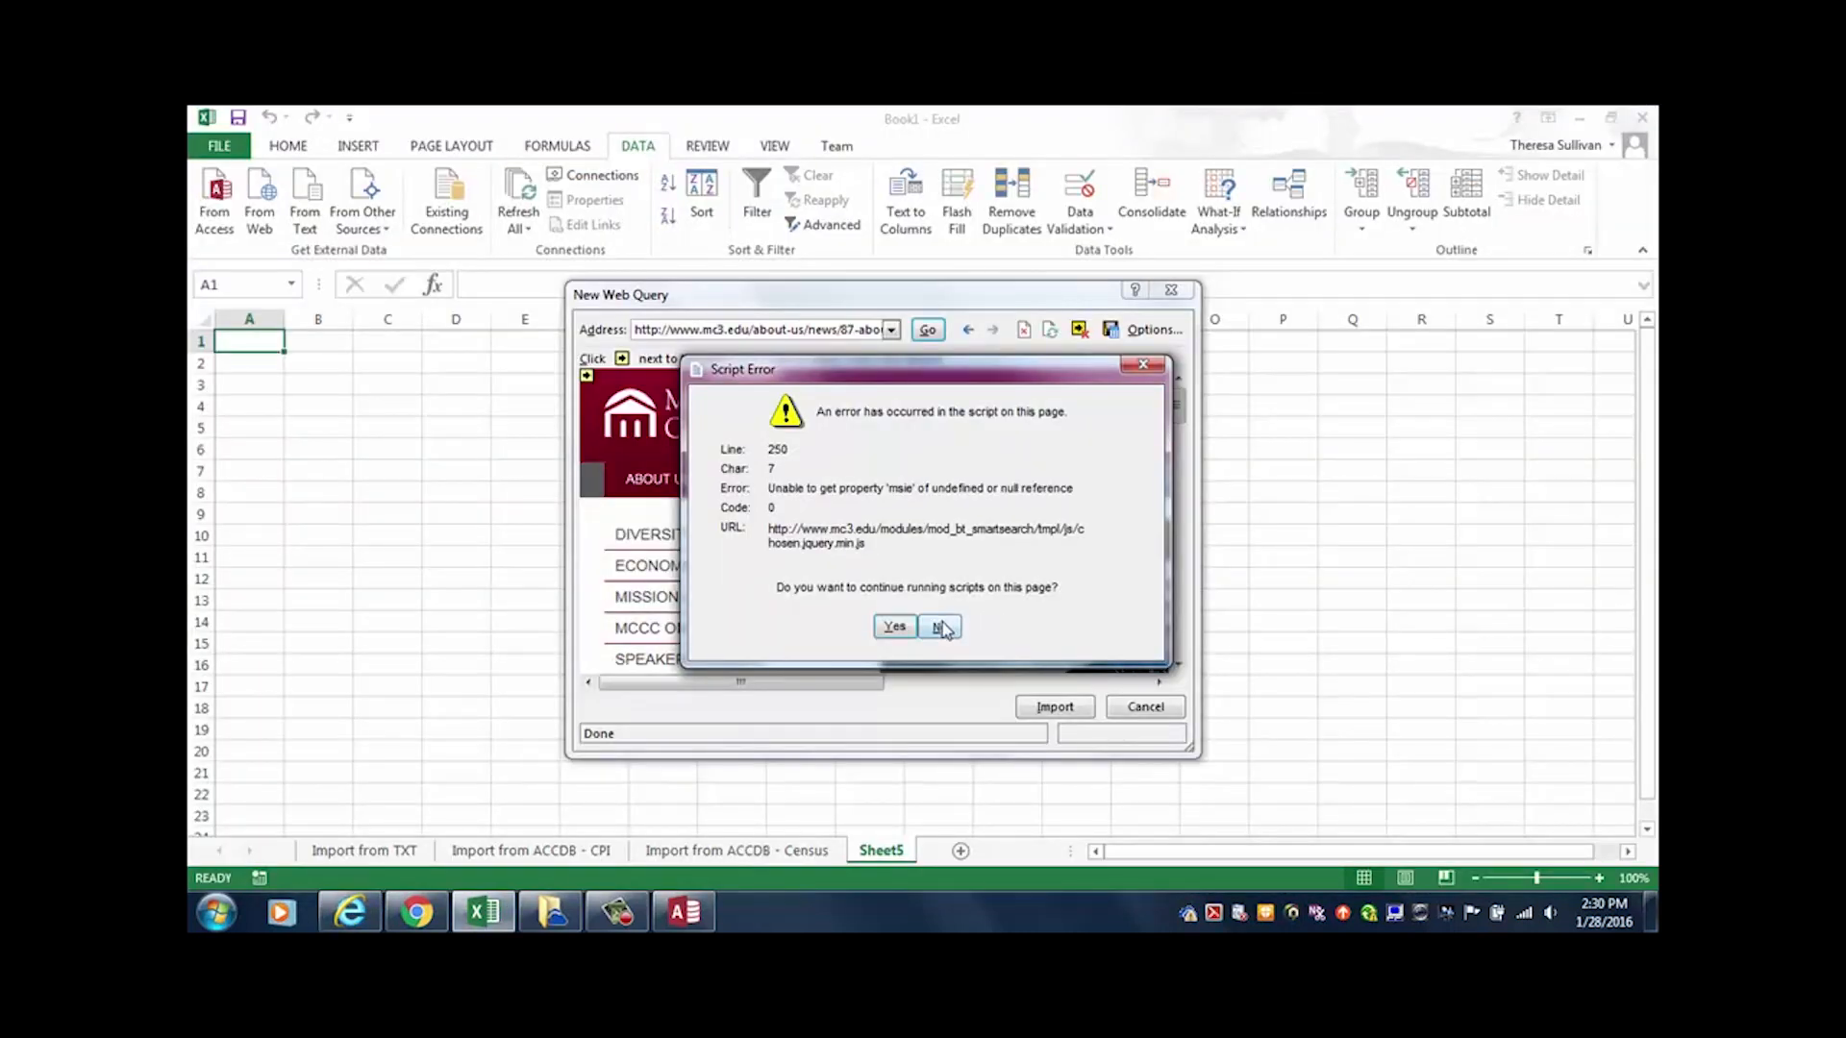
Step: Dismiss the script errors and replace the web query's address with the copied address of the 2010 High Priority Occupations page
{"action": "left_click", "coordinate": [940, 626]}
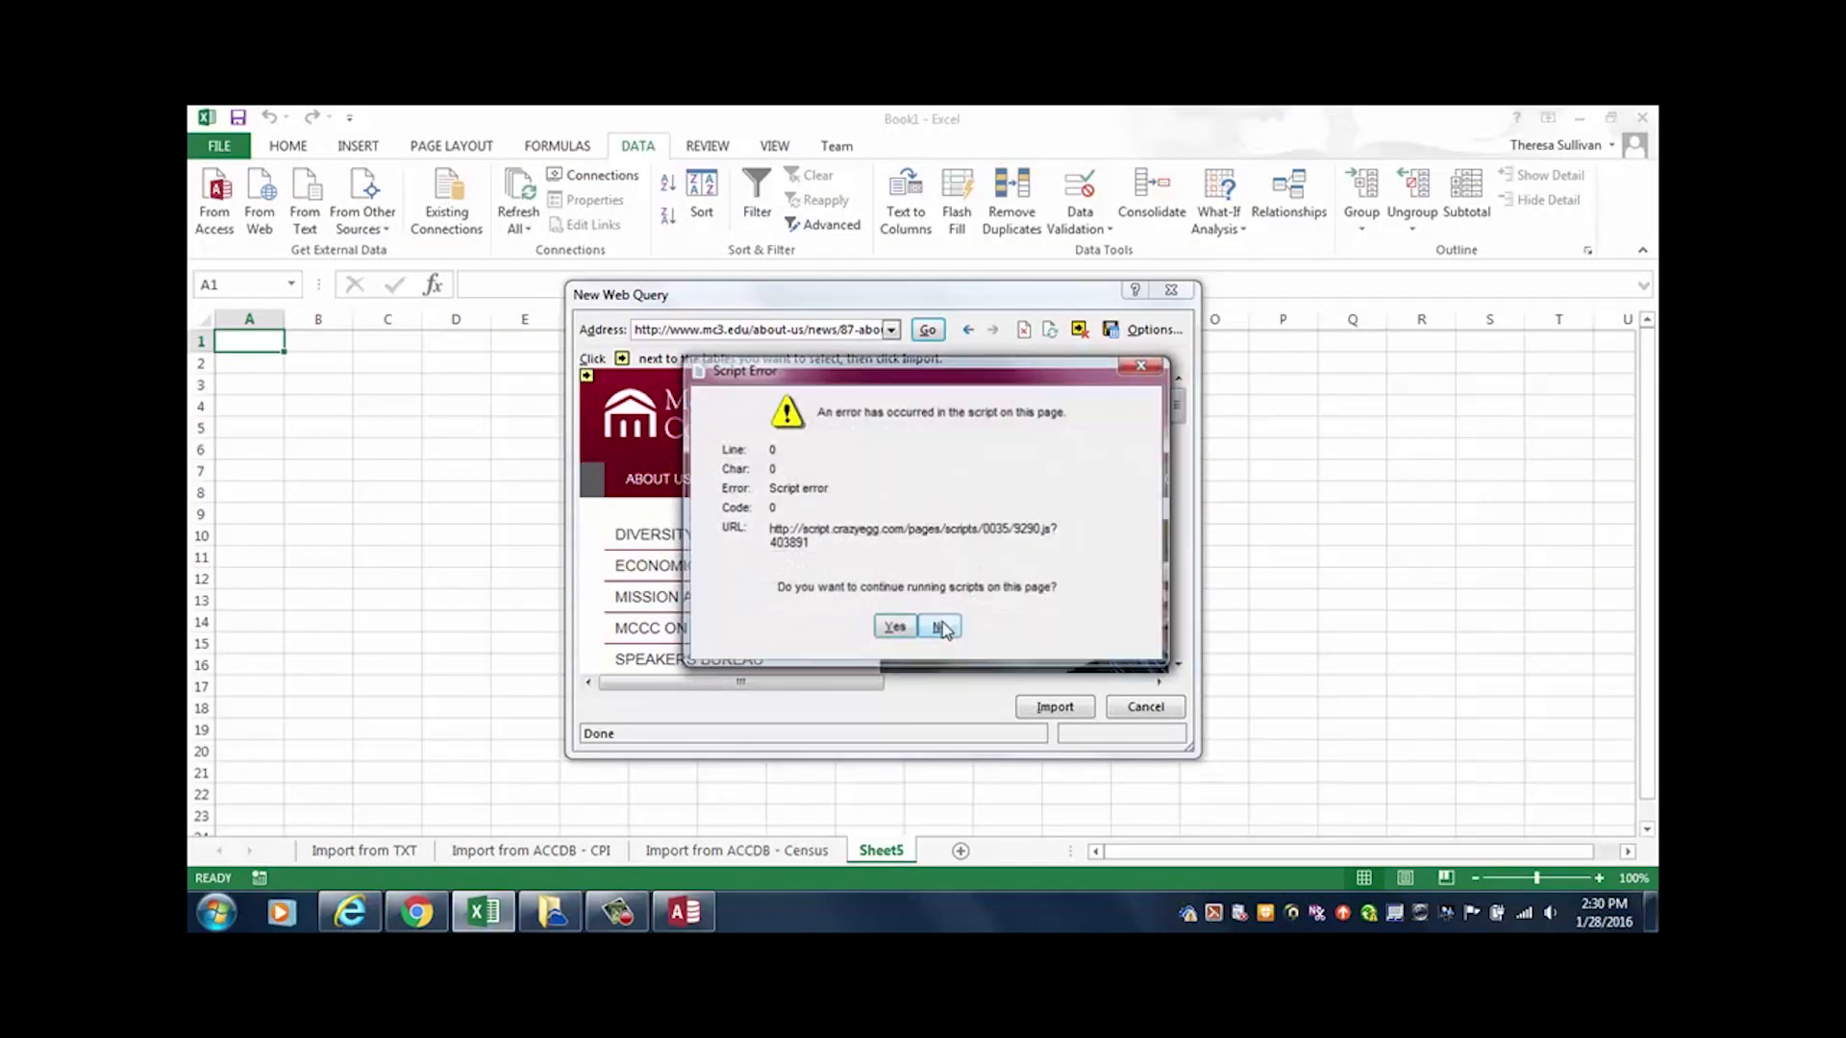
{"action": "left_click", "coordinate": [894, 630]}
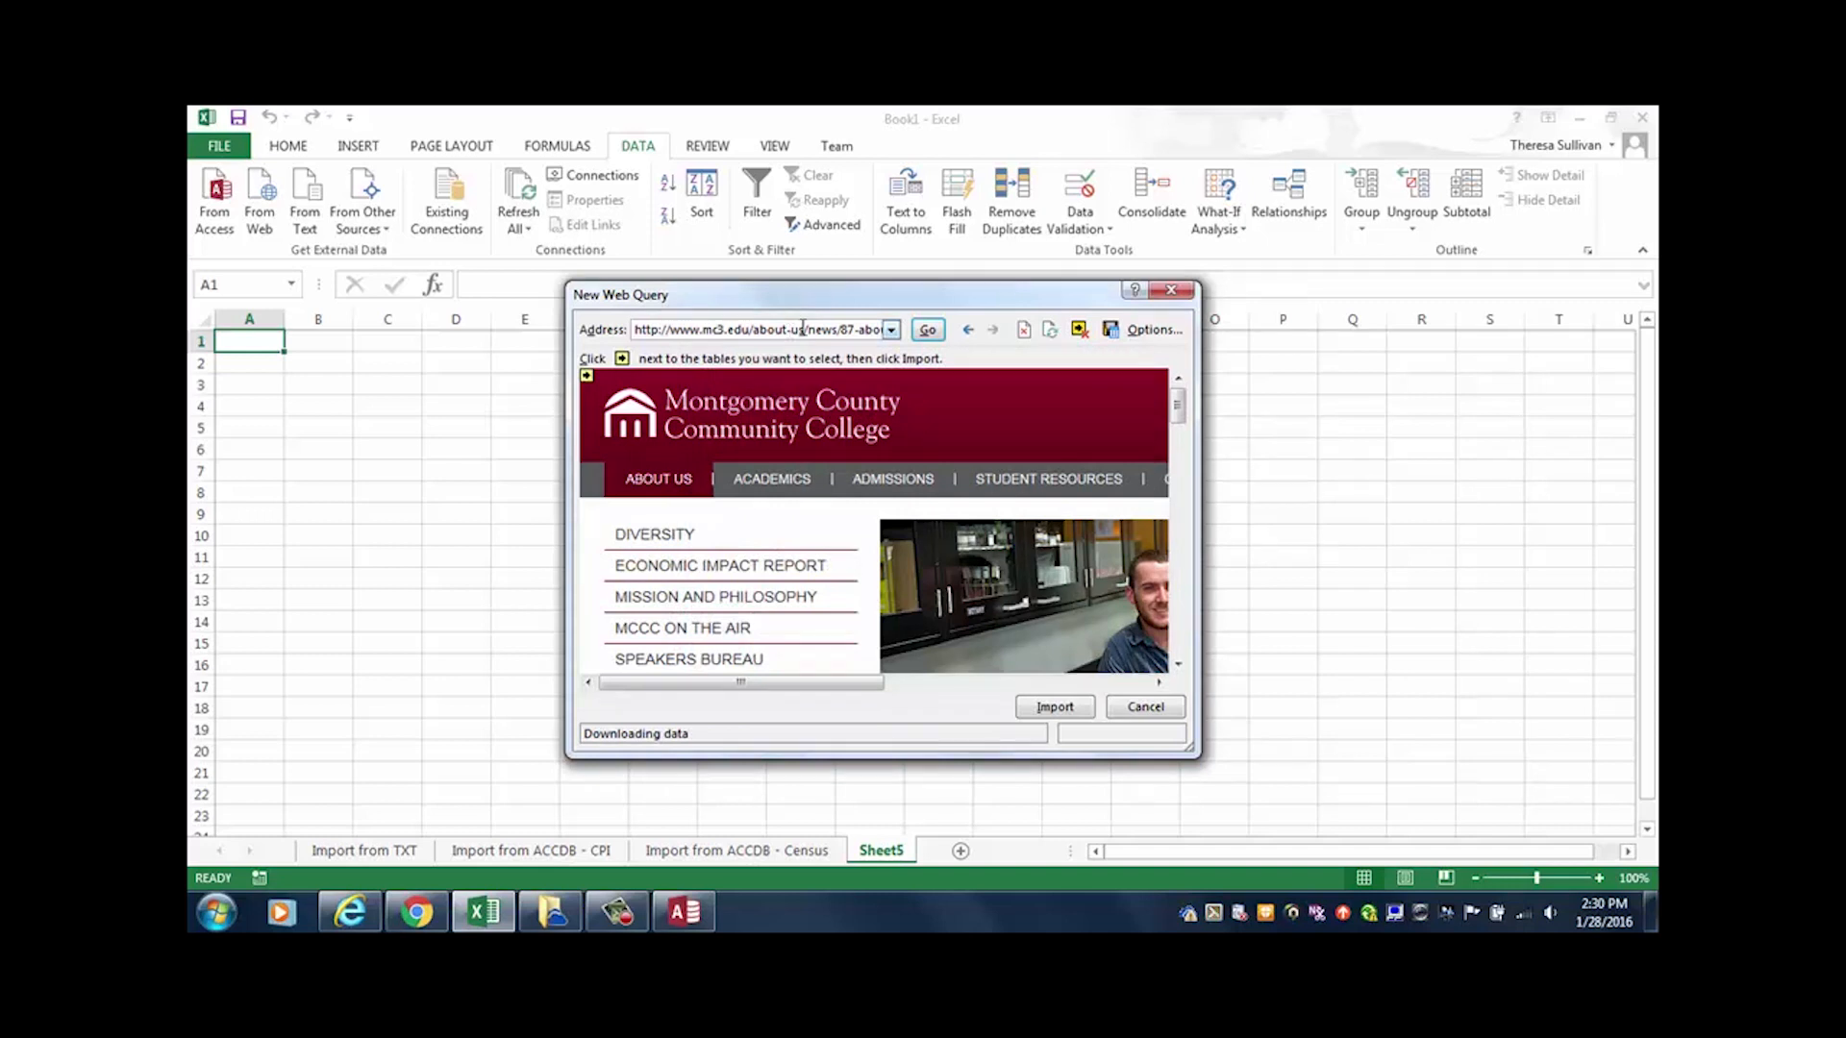
{"action": "key", "text": "Delete"}
{"action": "key", "text": "Delete"}
{"action": "key", "text": "Delete"}
{"action": "key", "text": "Delete"}
{"action": "key", "text": "Delete"}
{"action": "key", "text": "Delete"}
{"action": "key", "text": "Delete"}
{"action": "key", "text": "Delete"}
{"action": "key", "text": "Delete"}
{"action": "key", "text": "Delete"}
{"action": "key", "text": "Delete"}
{"action": "key", "text": "Delete"}
{"action": "key", "text": "Delete"}
{"action": "key", "text": "Delete"}
{"action": "key", "text": "Delete"}
{"action": "key", "text": "Delete"}
{"action": "key", "text": "Delete"}
{"action": "key", "text": "Delete"}
{"action": "key", "text": "Delete"}
{"action": "key", "text": "Delete"}
{"action": "key", "text": "Delete"}
{"action": "key", "text": "Delete"}
{"action": "key", "text": "Delete"}
{"action": "key", "text": "Delete"}
{"action": "key", "text": "Delete"}
{"action": "key", "text": "Delete"}
{"action": "key", "text": "Delete"}
{"action": "key", "text": "Delete"}
{"action": "key", "text": "Delete"}
{"action": "key", "text": "Delete"}
{"action": "key", "text": "Delete"}
{"action": "key", "text": "Delete"}
{"action": "key", "text": "Delete"}
{"action": "key", "text": "Delete"}
{"action": "key", "text": "Delete"}
{"action": "key", "text": "Delete"}
{"action": "key", "text": "Delete"}
{"action": "key", "text": "Delete"}
{"action": "key", "text": "Delete"}
{"action": "key", "text": "Delete"}
{"action": "key", "text": "Delete"}
{"action": "key", "text": "Delete"}
{"action": "key", "text": "Delete"}
{"action": "key", "text": "Delete"}
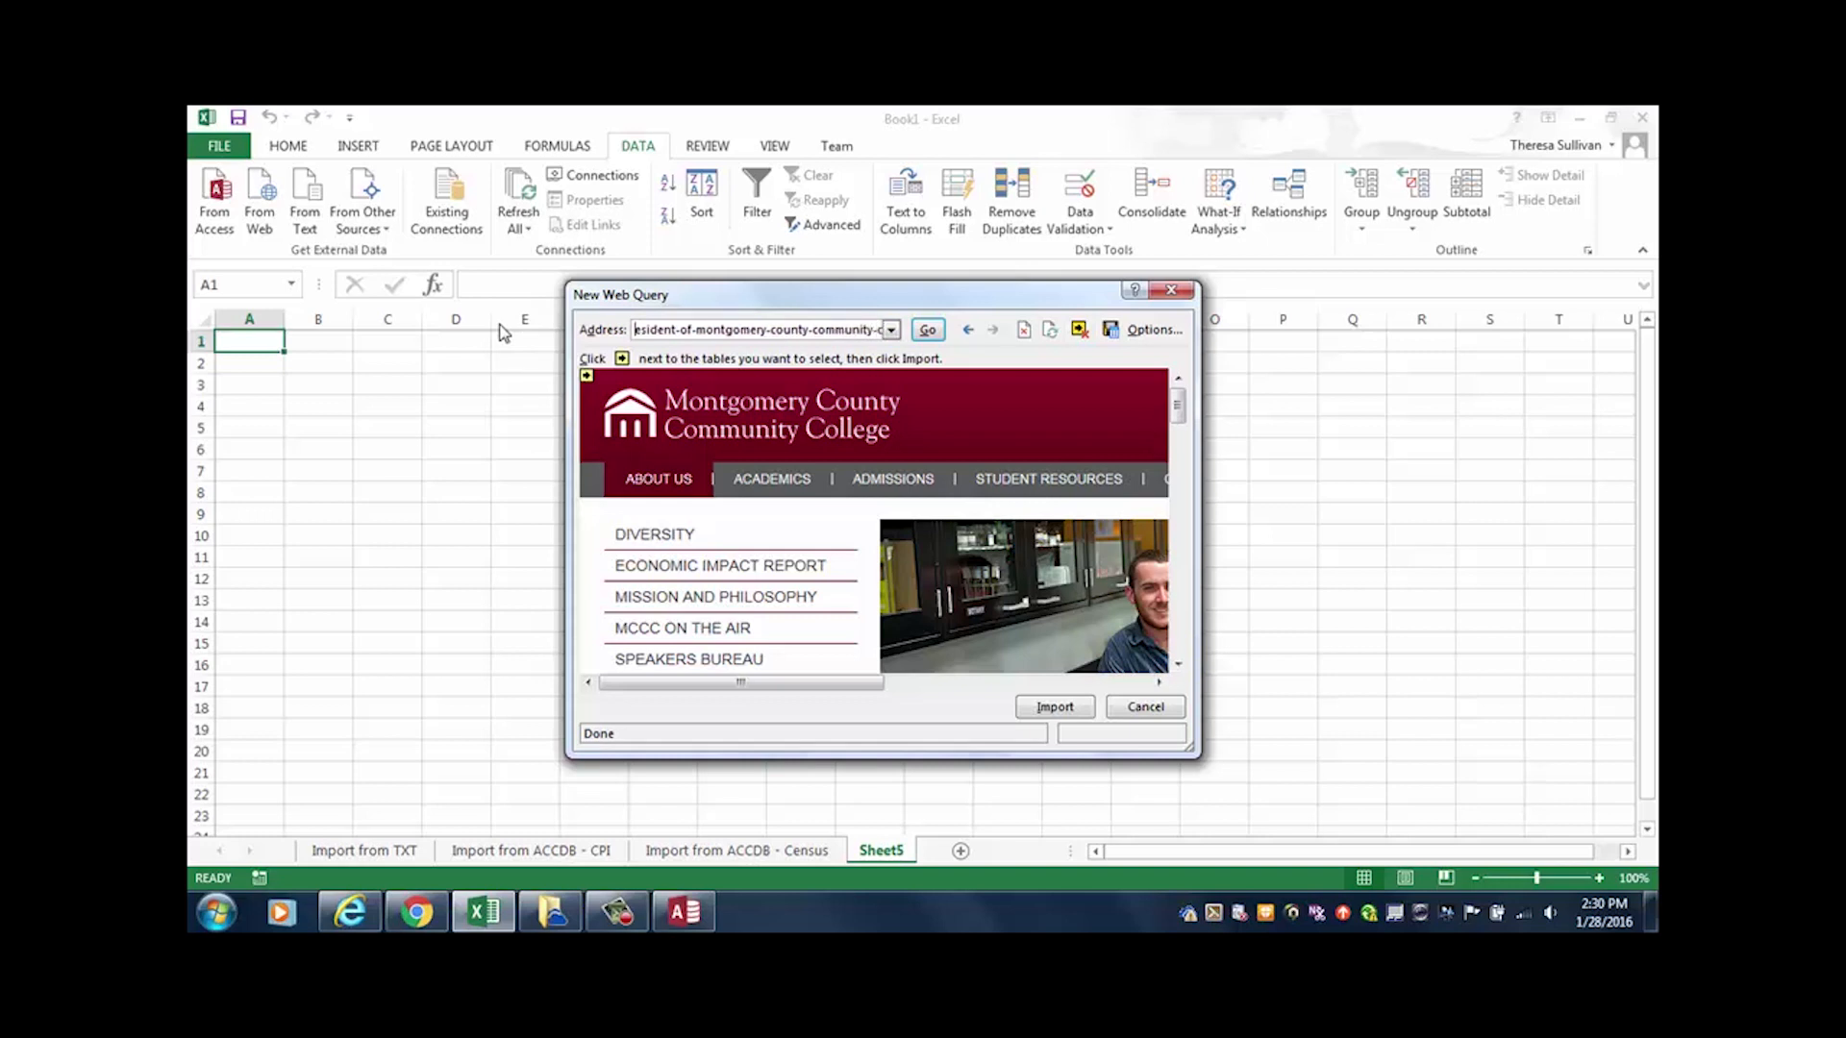
{"action": "left_click_drag", "start_coordinate": [872, 329], "coordinate": [541, 331]}
{"action": "key", "text": "Delete"}
{"action": "key", "text": "Delete"}
{"action": "key", "text": "Delete"}
{"action": "key", "text": "Delete"}
{"action": "key", "text": "Delete"}
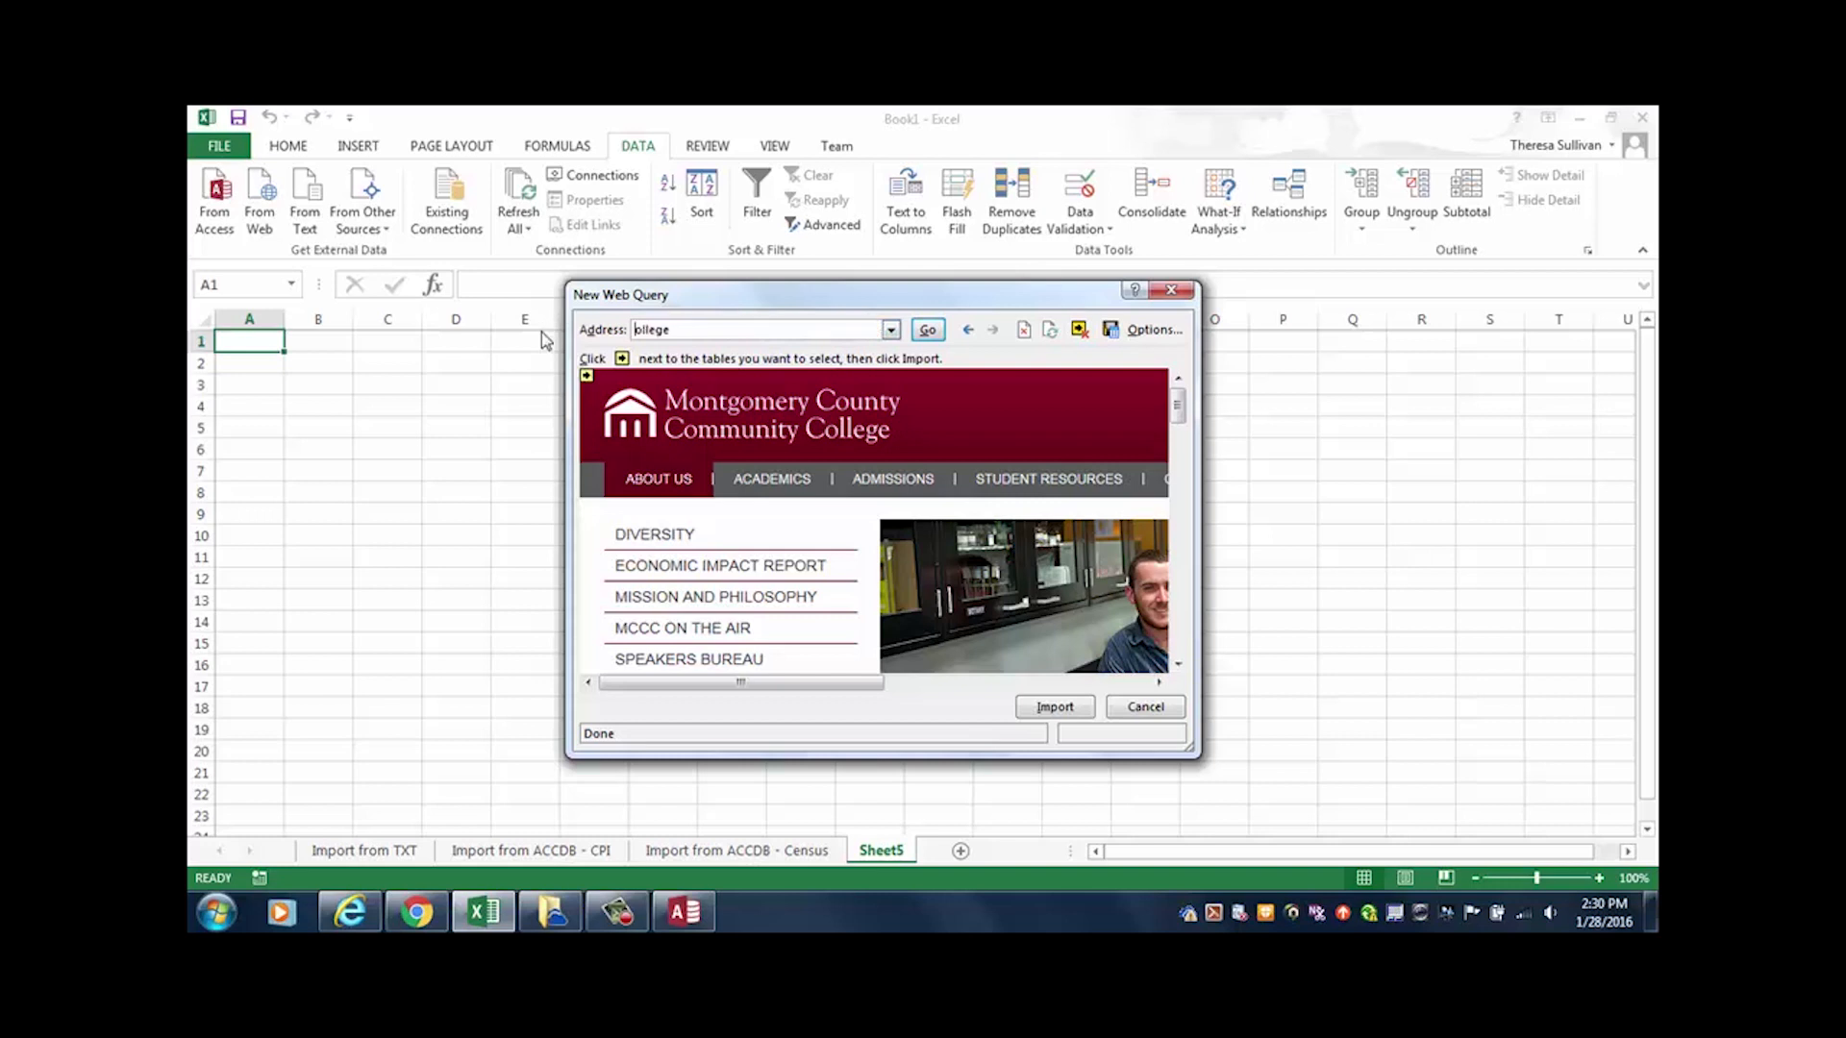
{"action": "key", "text": "Delete"}
{"action": "key", "text": "Delete"}
{"action": "key", "text": "Delete"}
{"action": "key", "text": "ctrl+v"}
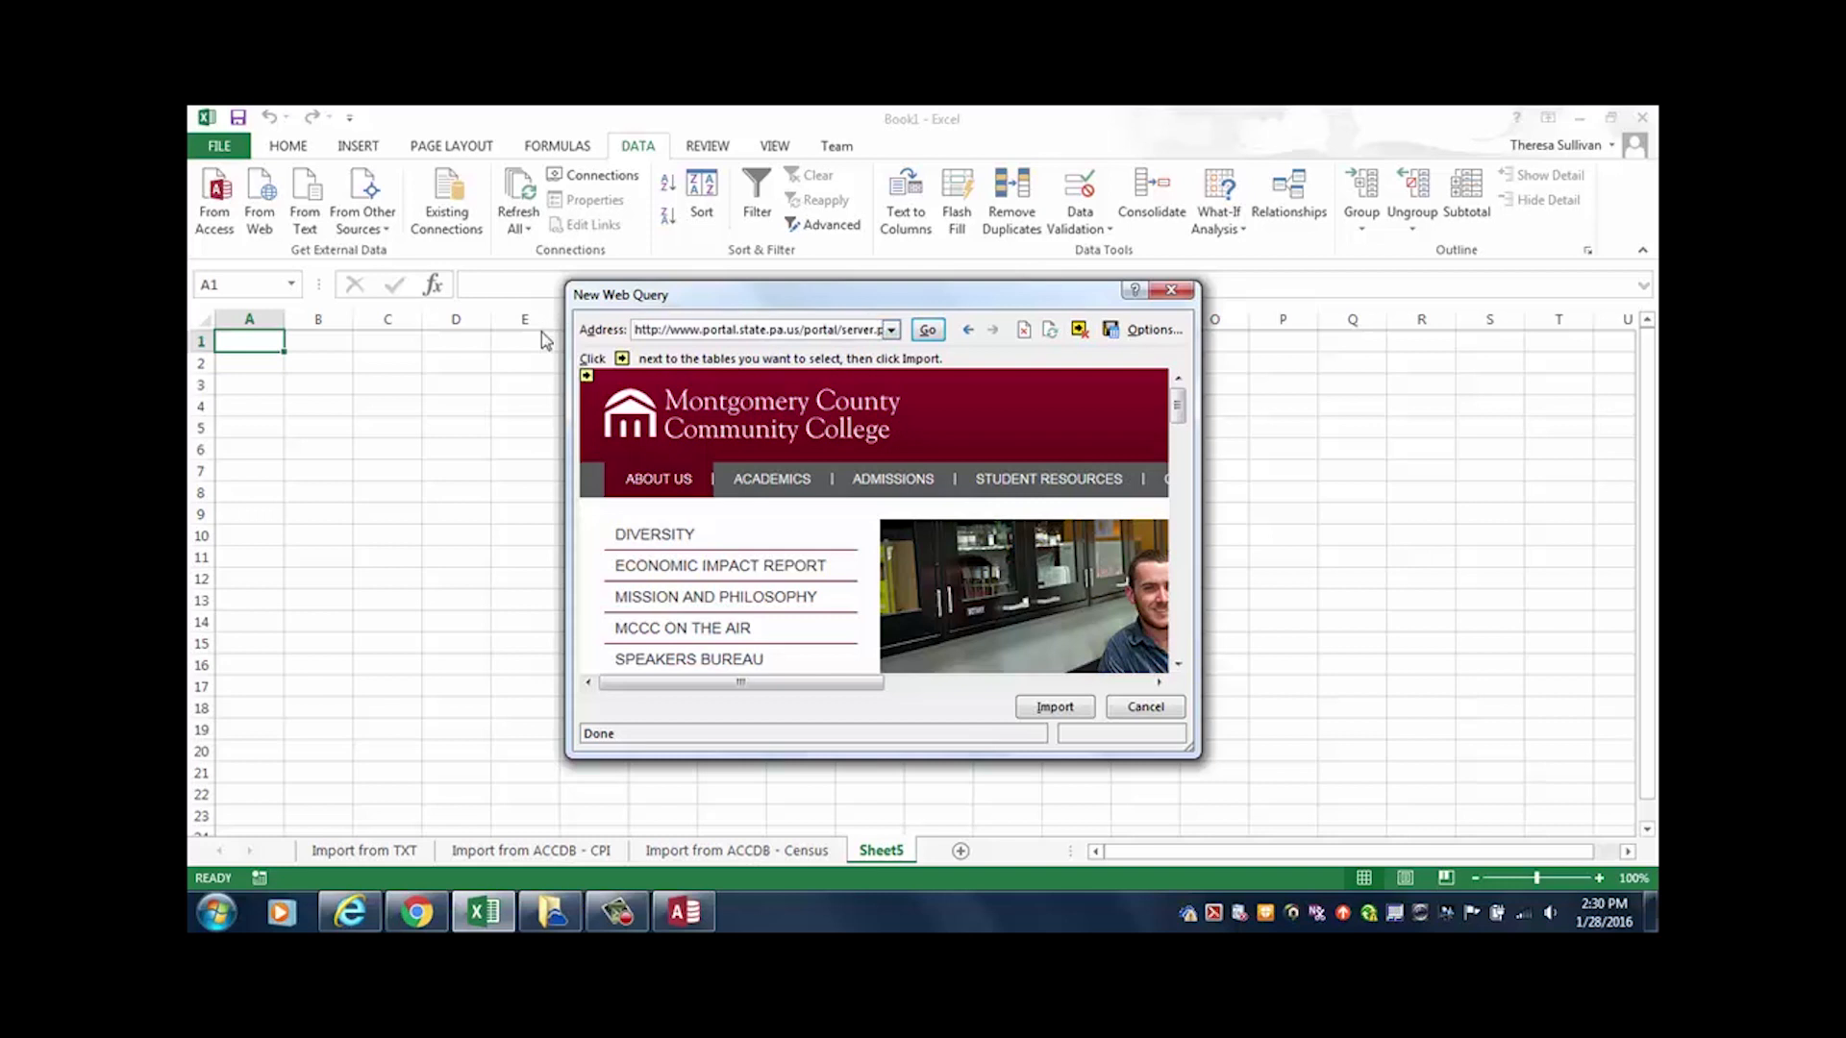
Step: Load the portal.state.pa.us page in the web query, agreeing to continue running its scripts
{"action": "key", "text": "Return"}
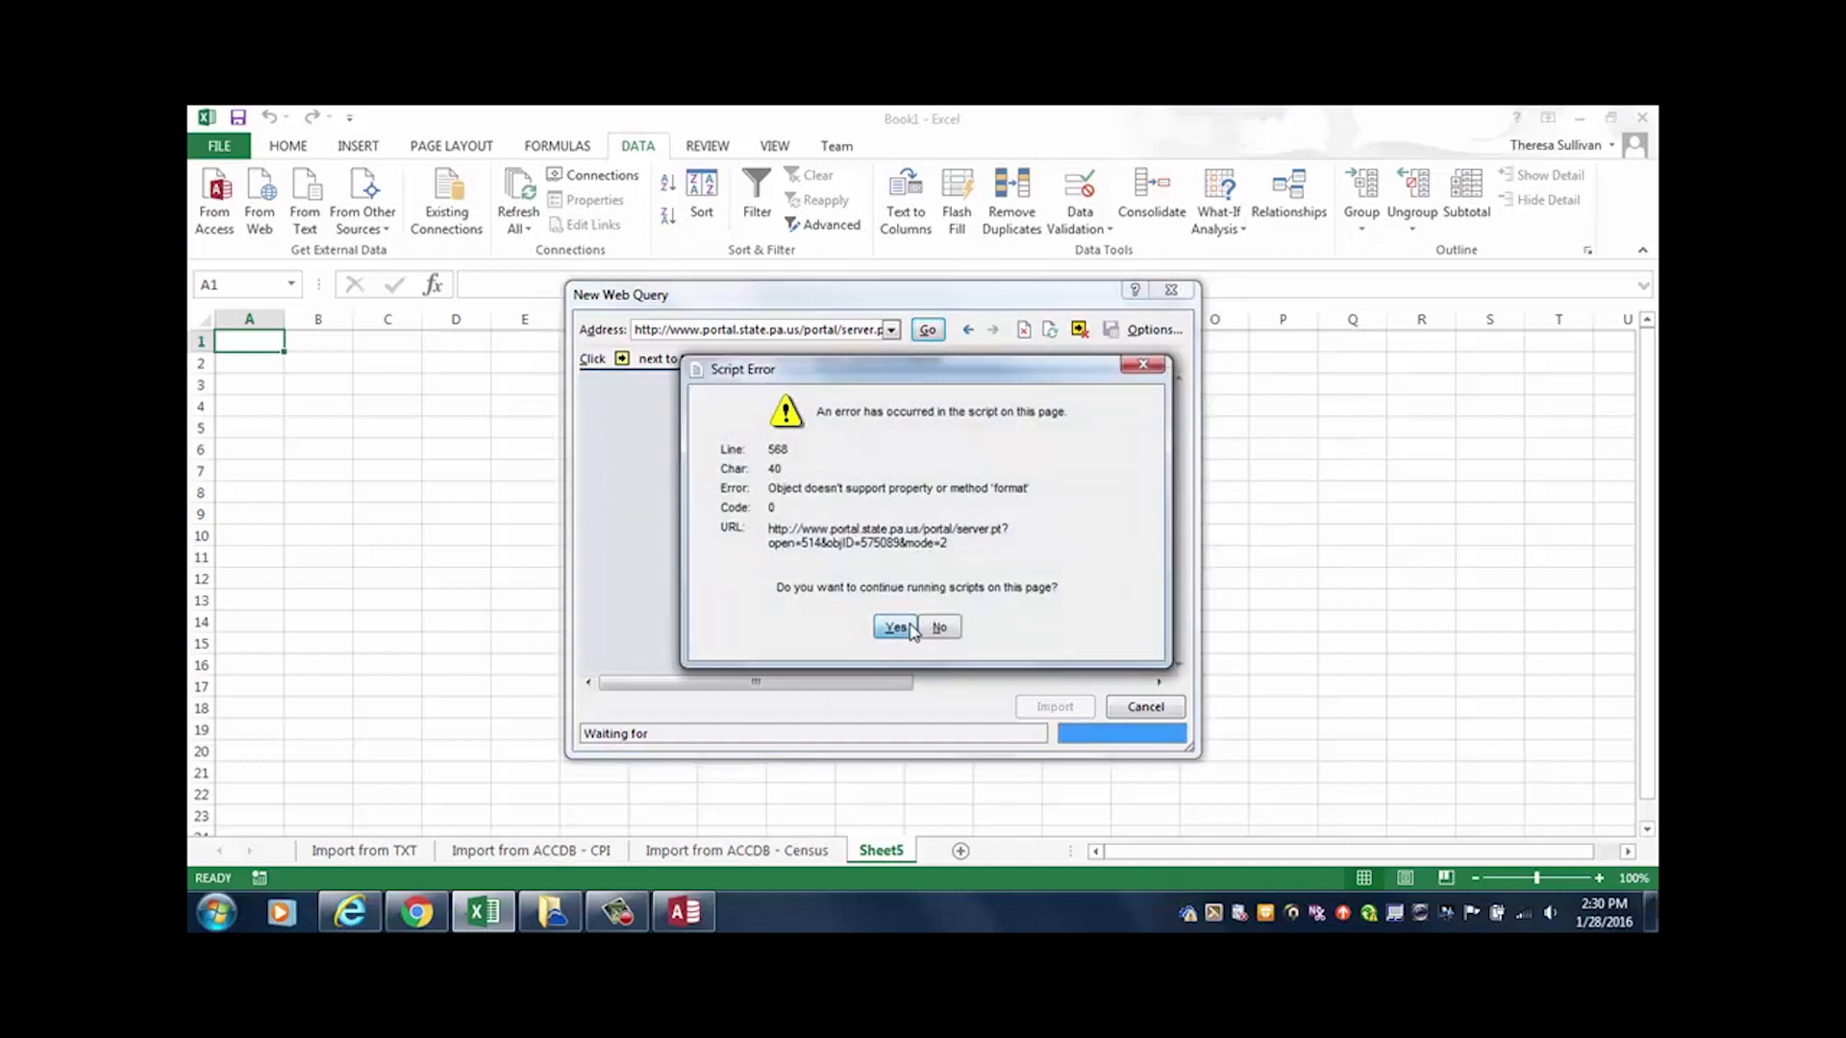
{"action": "left_click", "coordinate": [910, 628]}
{"action": "left_click", "coordinate": [903, 629]}
{"action": "left_click", "coordinate": [898, 628]}
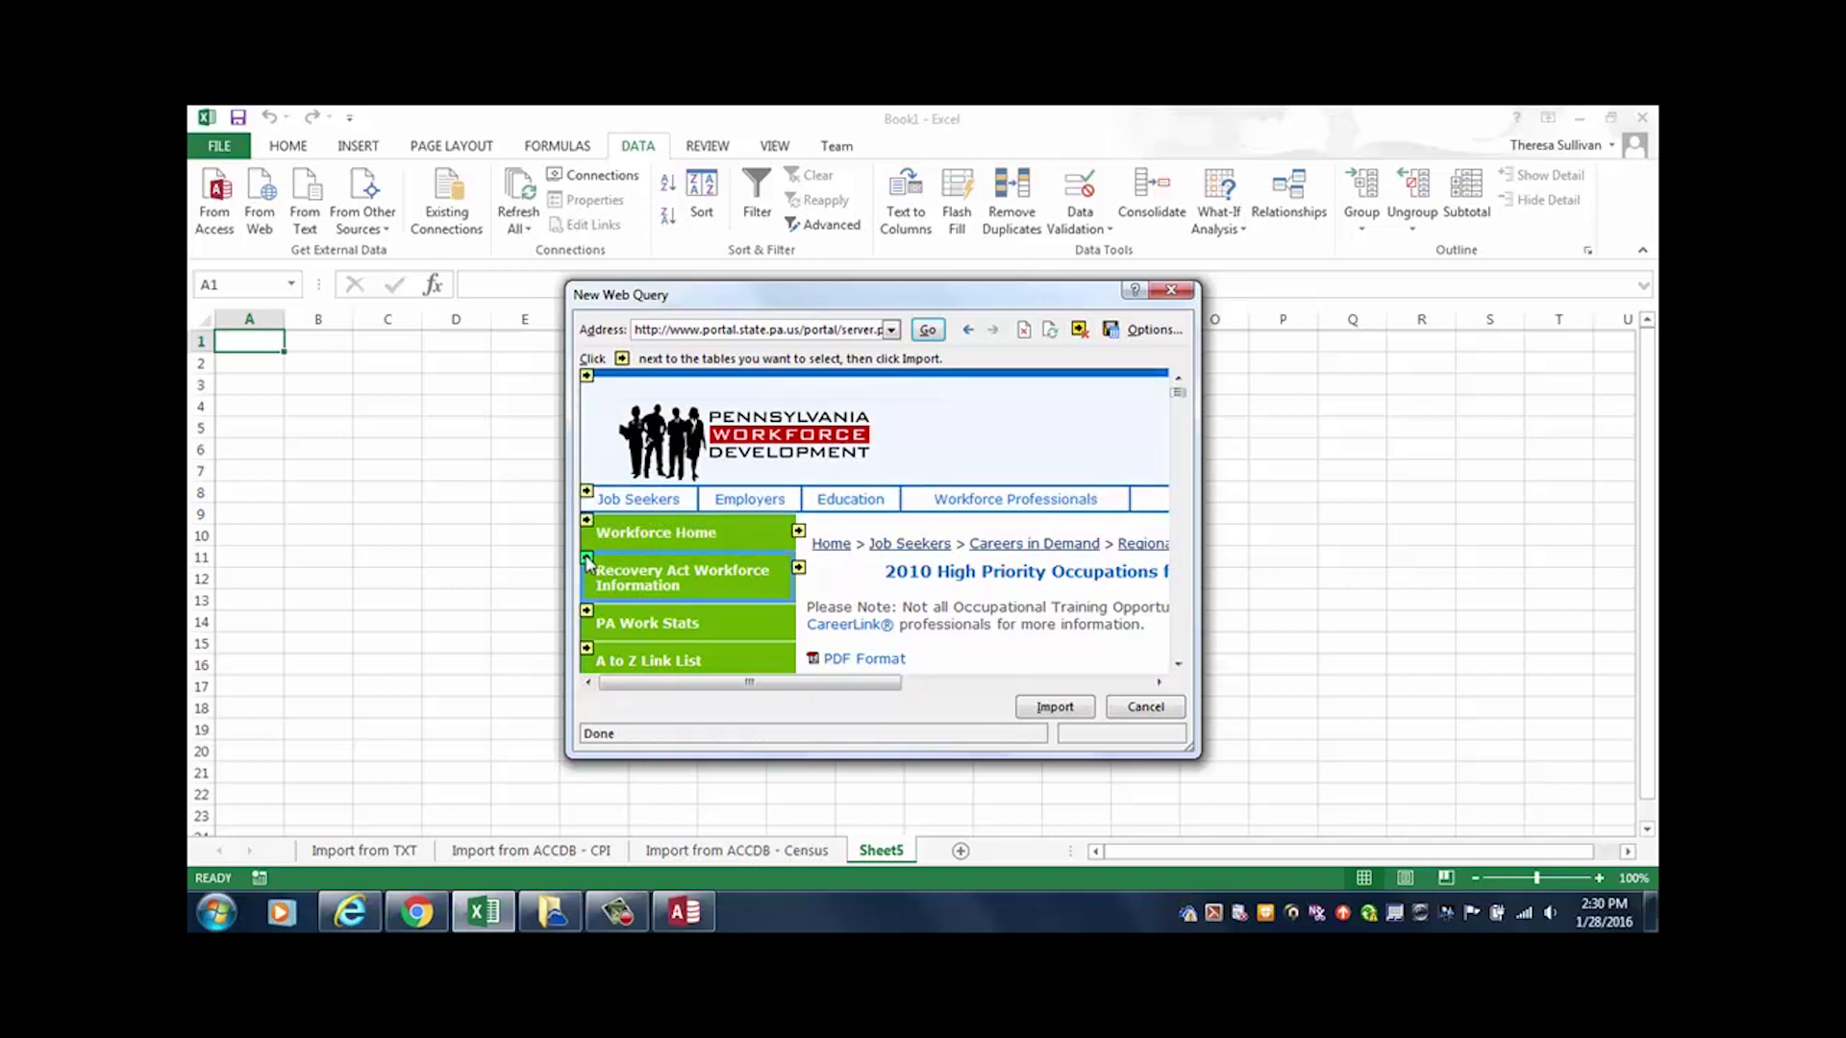
Step: Select the occupations table beginning with SOC Code on the web page and import it into the existing worksheet at A1
{"action": "left_click", "coordinate": [1178, 664]}
{"action": "scroll", "coordinate": [1177, 663], "scroll_direction": "down", "scroll_amount": 5}
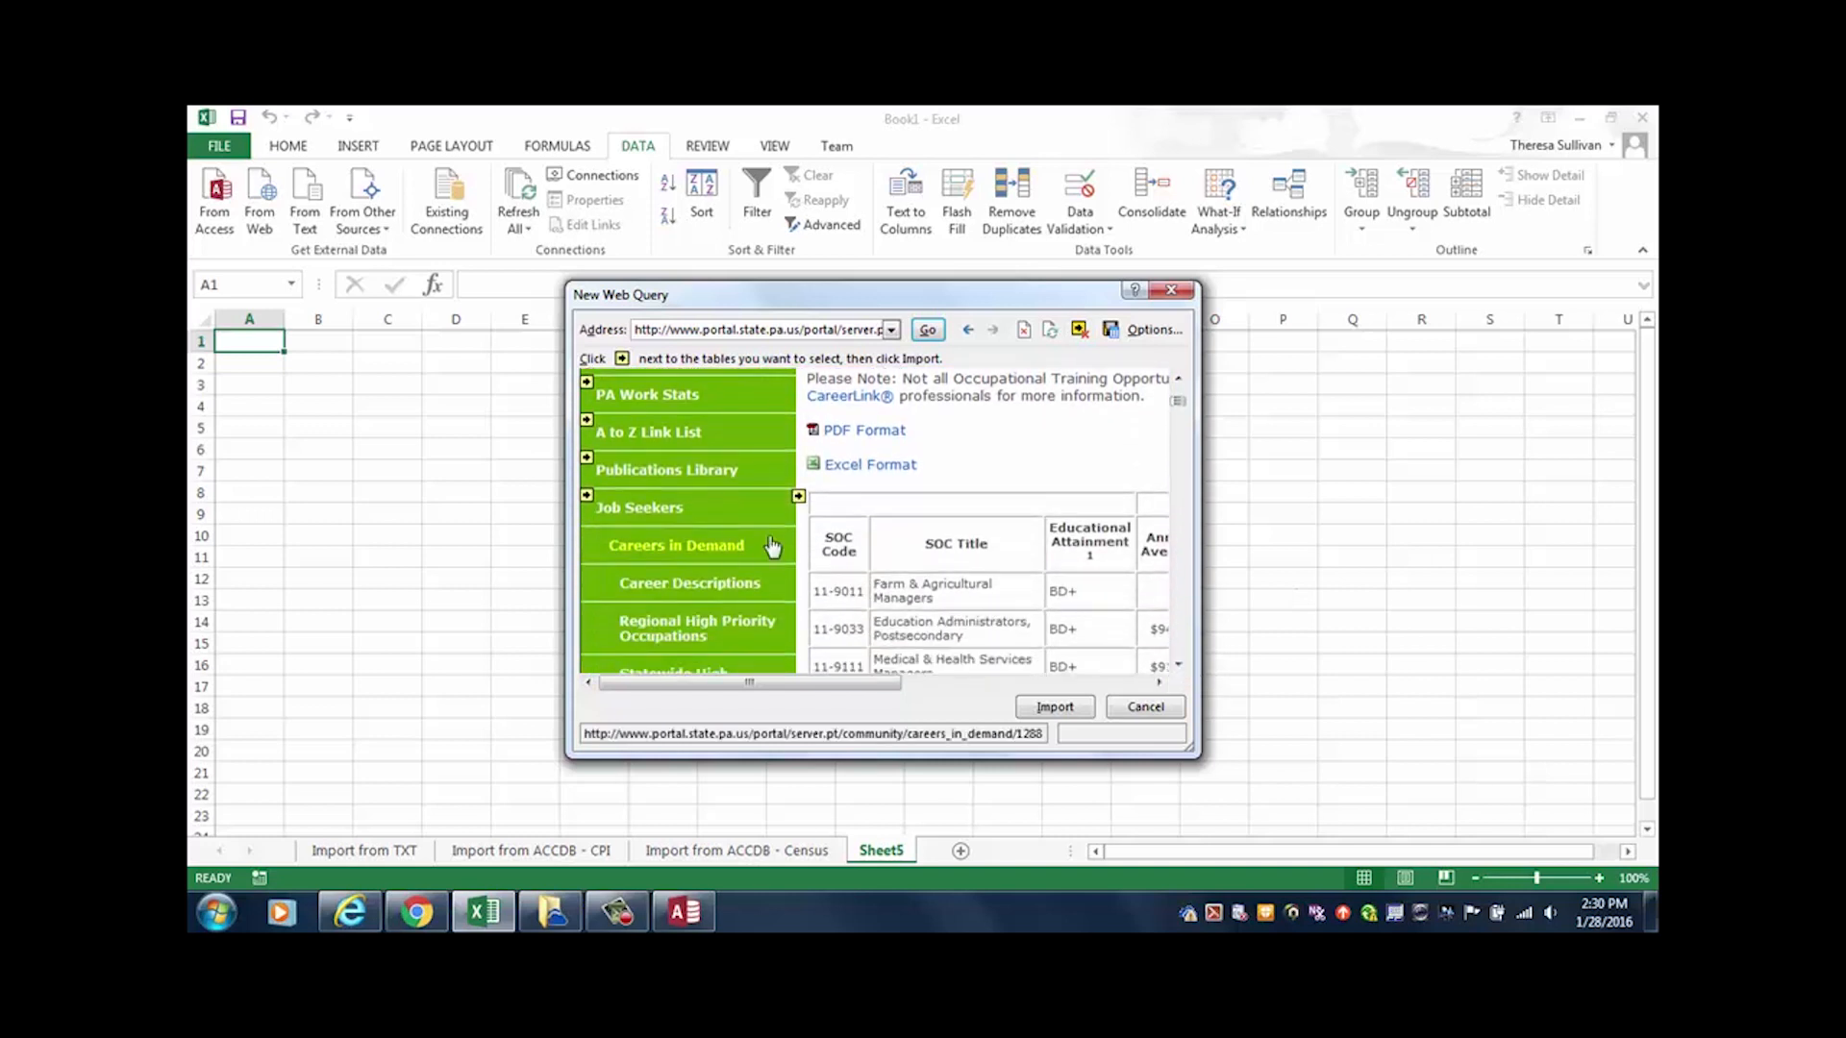
{"action": "left_click", "coordinate": [798, 495]}
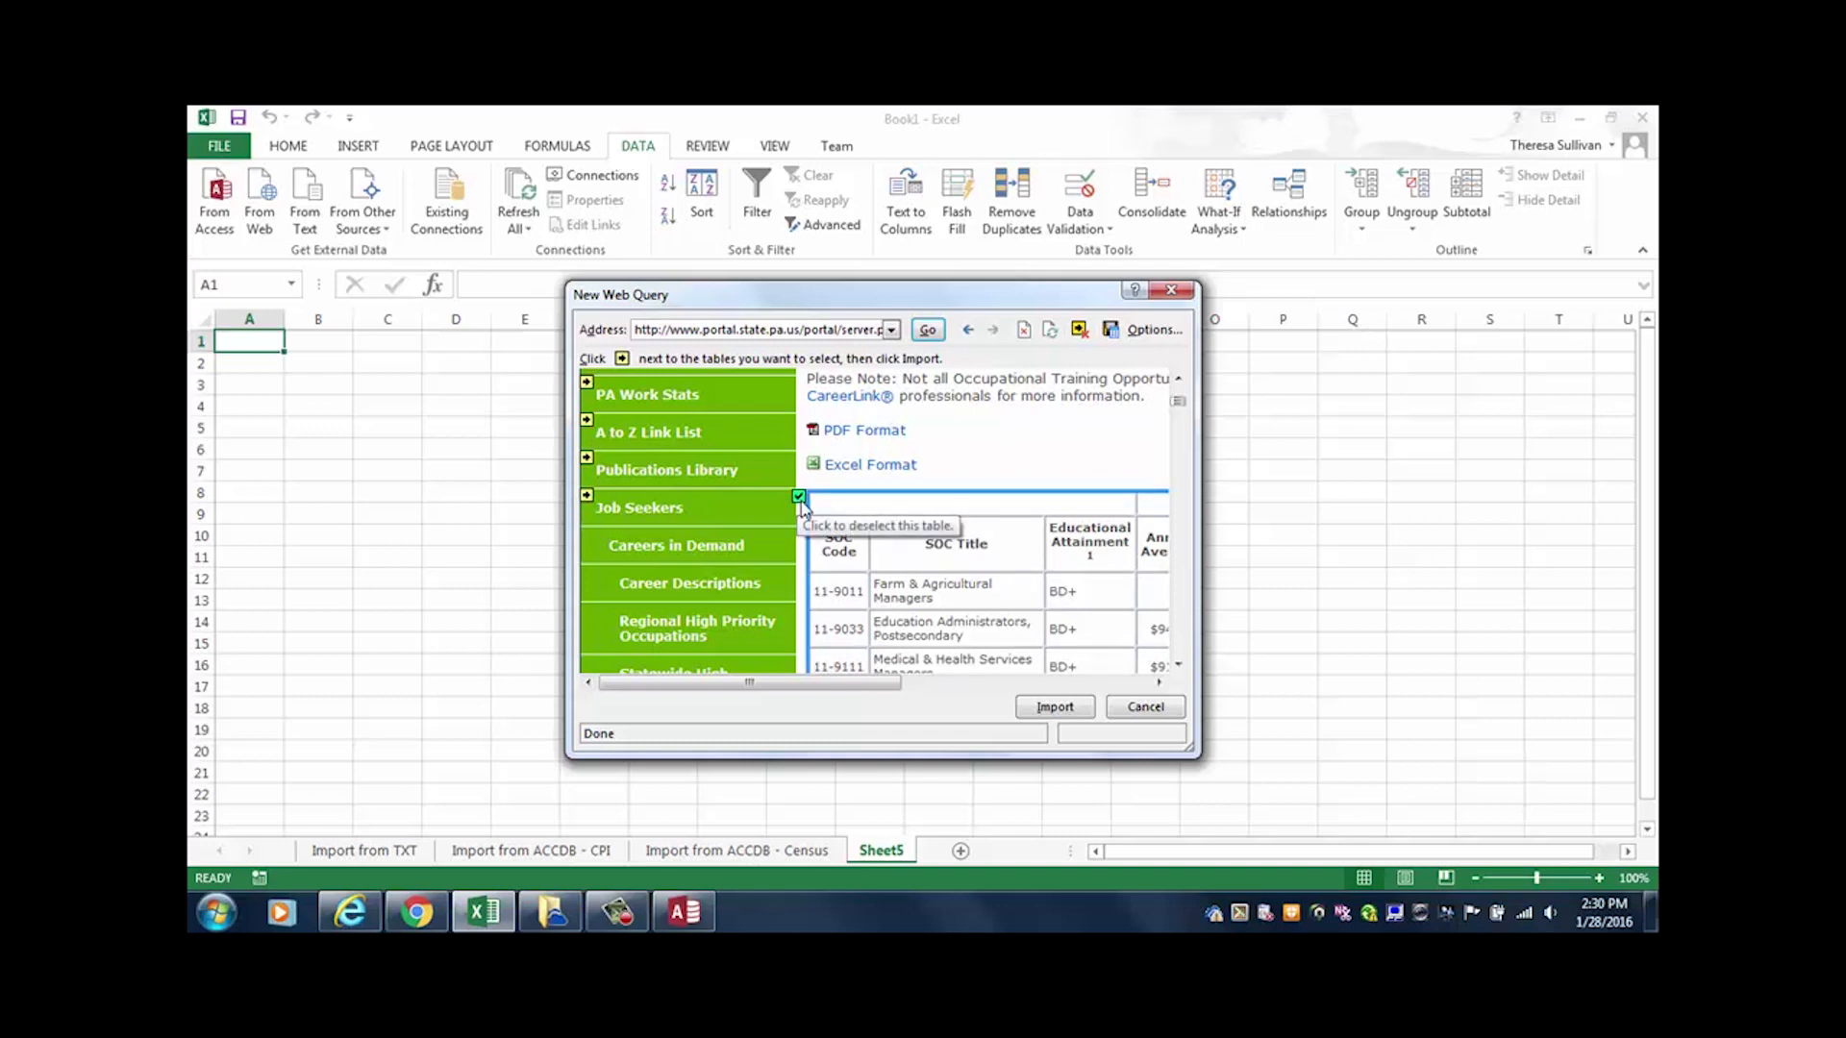
{"action": "left_click", "coordinate": [1057, 710]}
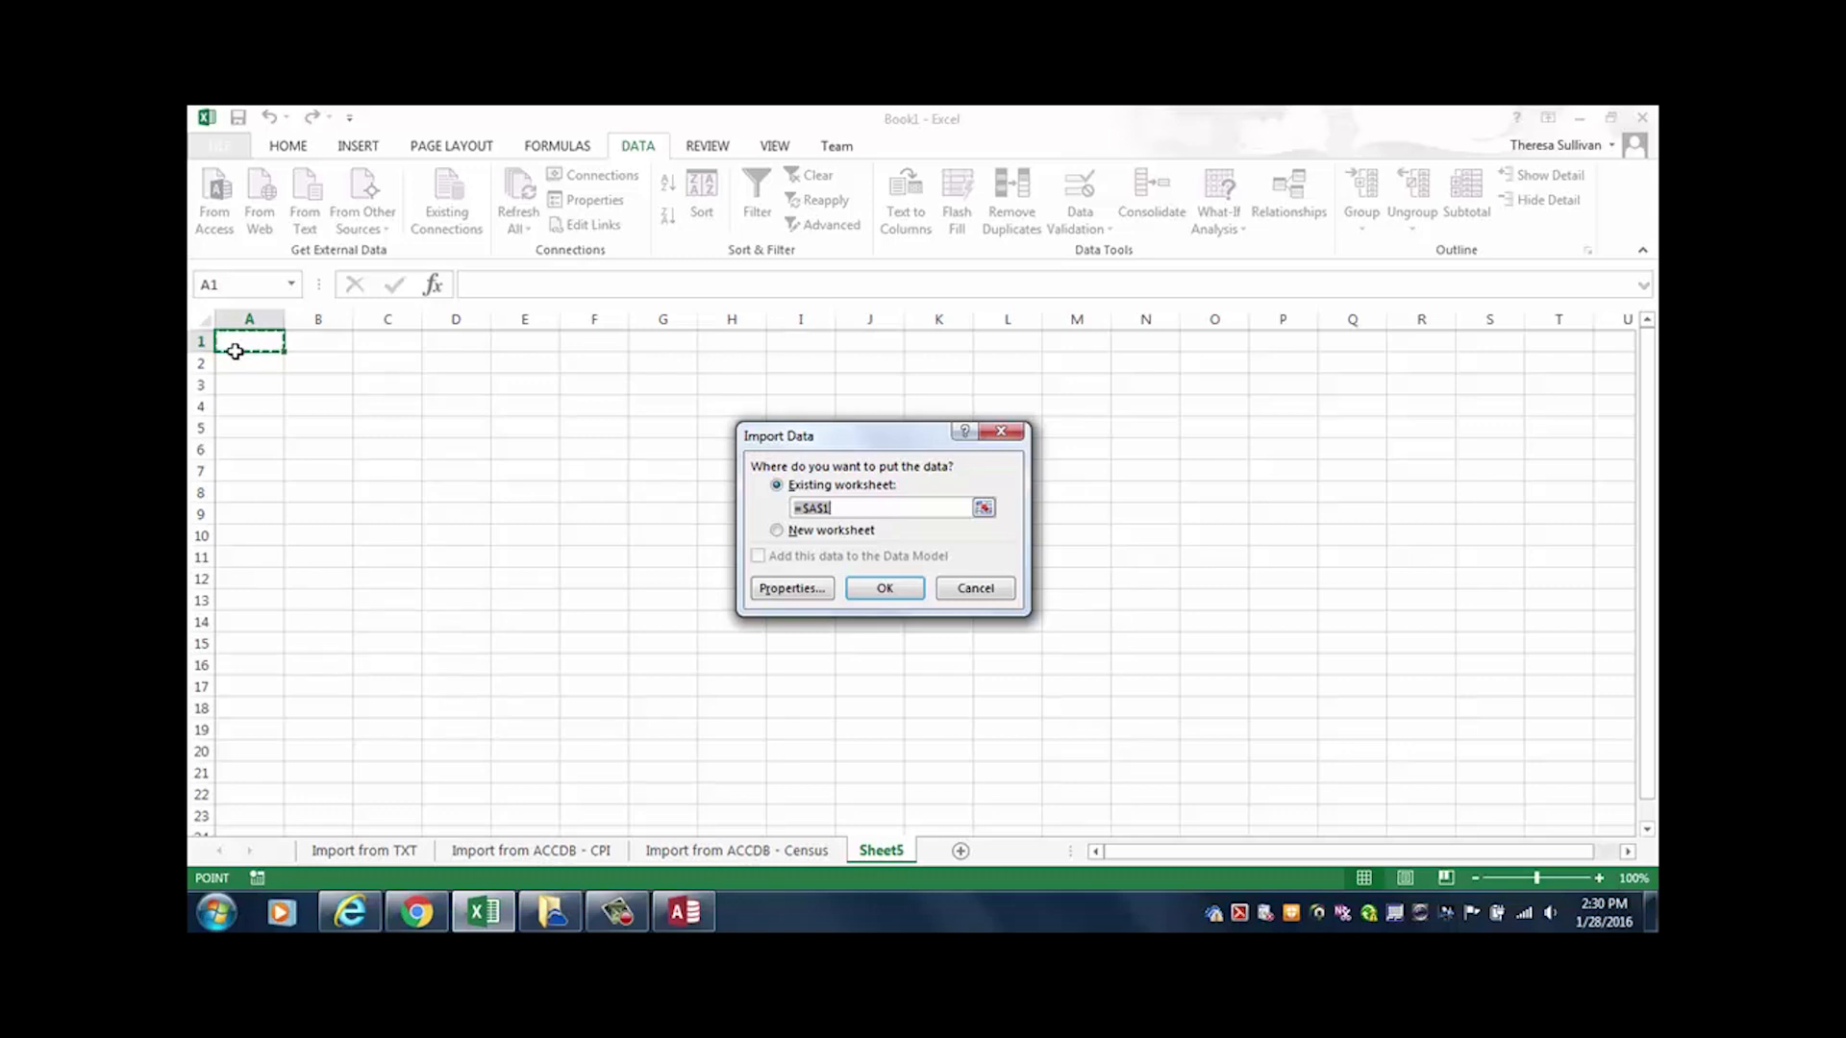
{"action": "left_click", "coordinate": [882, 594]}
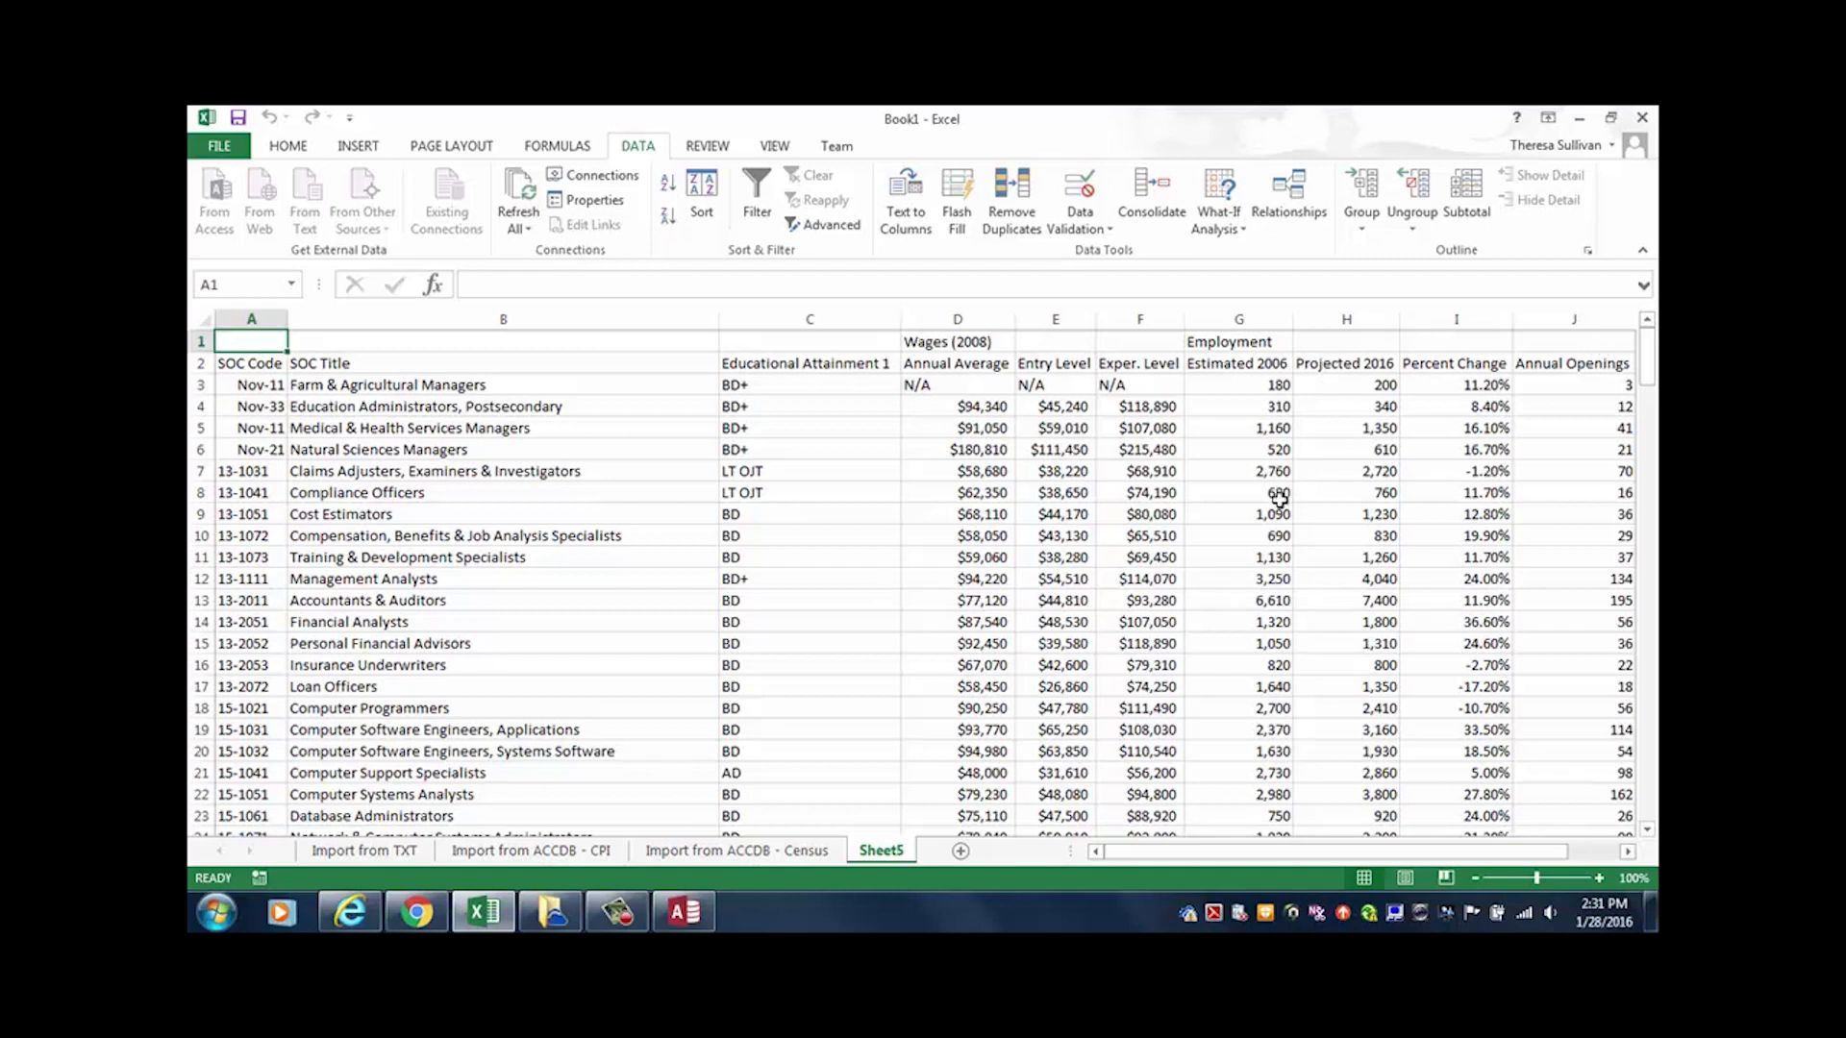
Step: Rename the sheet with the imported web table as Import from WEB QUERY and add a new blank worksheet after it
{"action": "left_click", "coordinate": [1284, 495]}
{"action": "left_click_drag", "start_coordinate": [1648, 356], "coordinate": [1491, 278]}
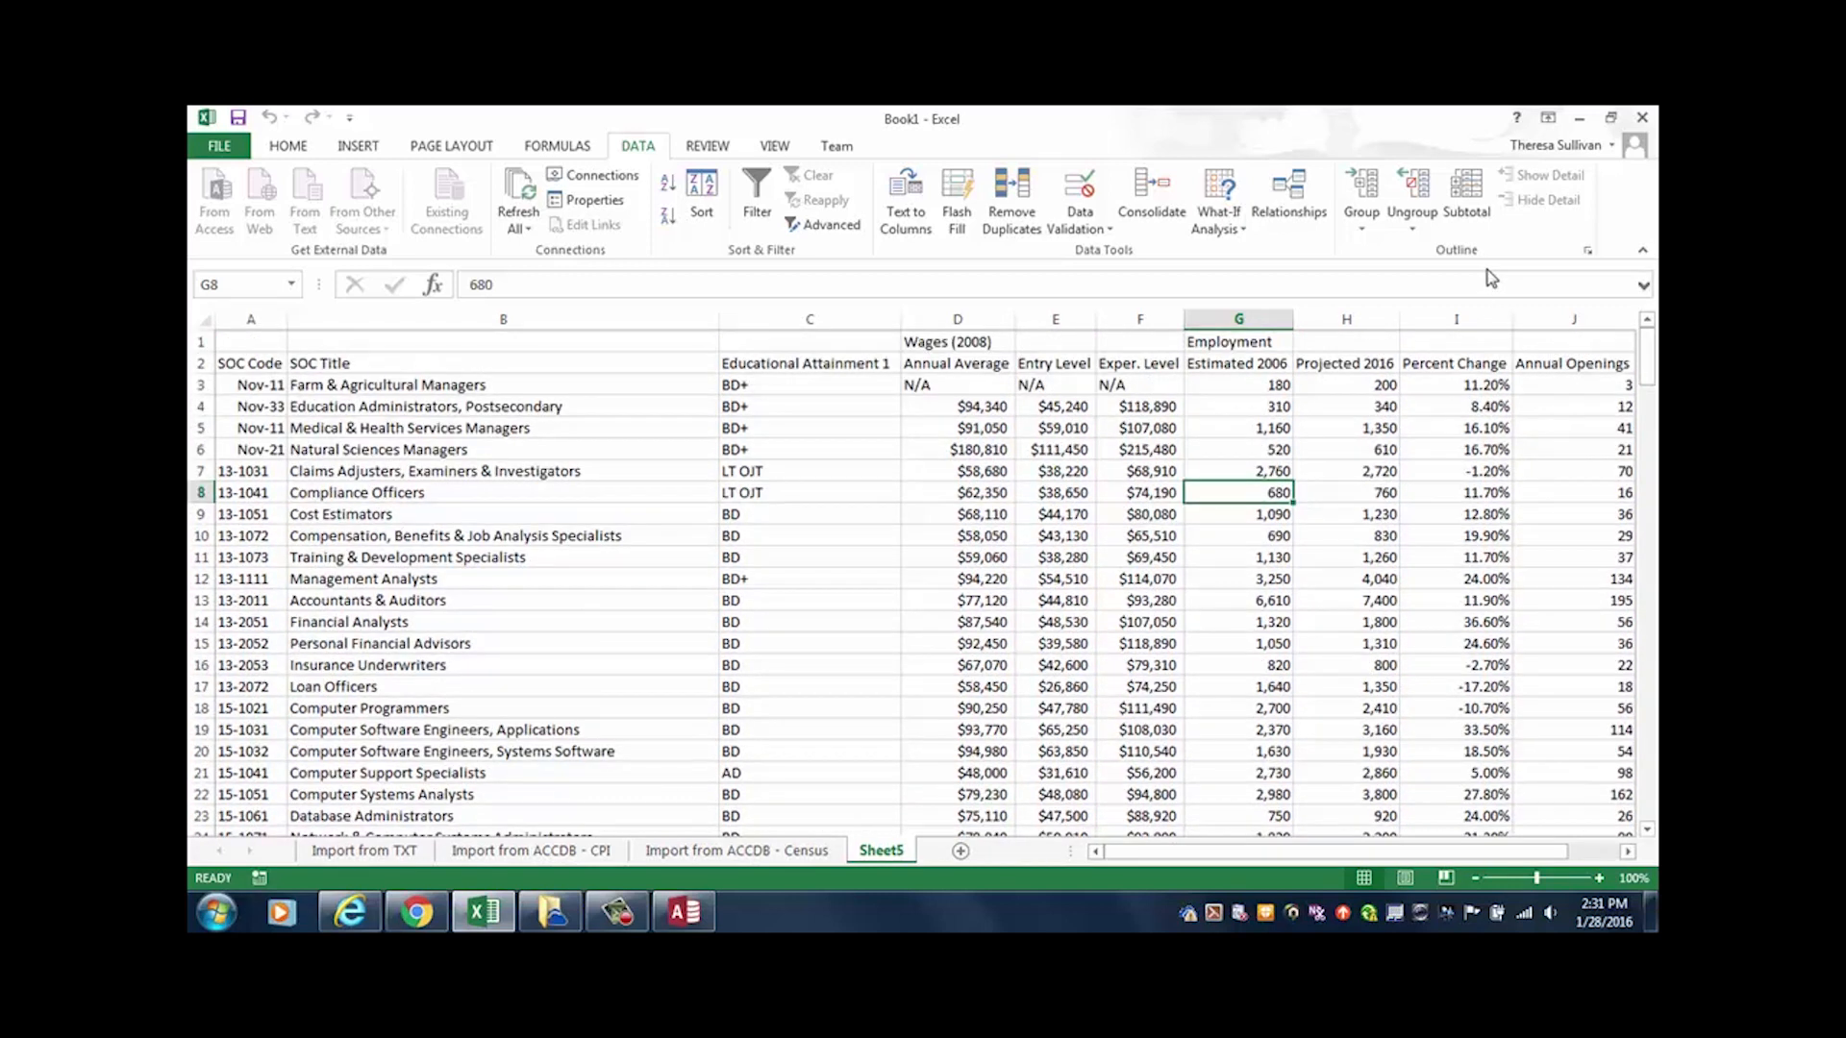
{"action": "left_click", "coordinate": [868, 447]}
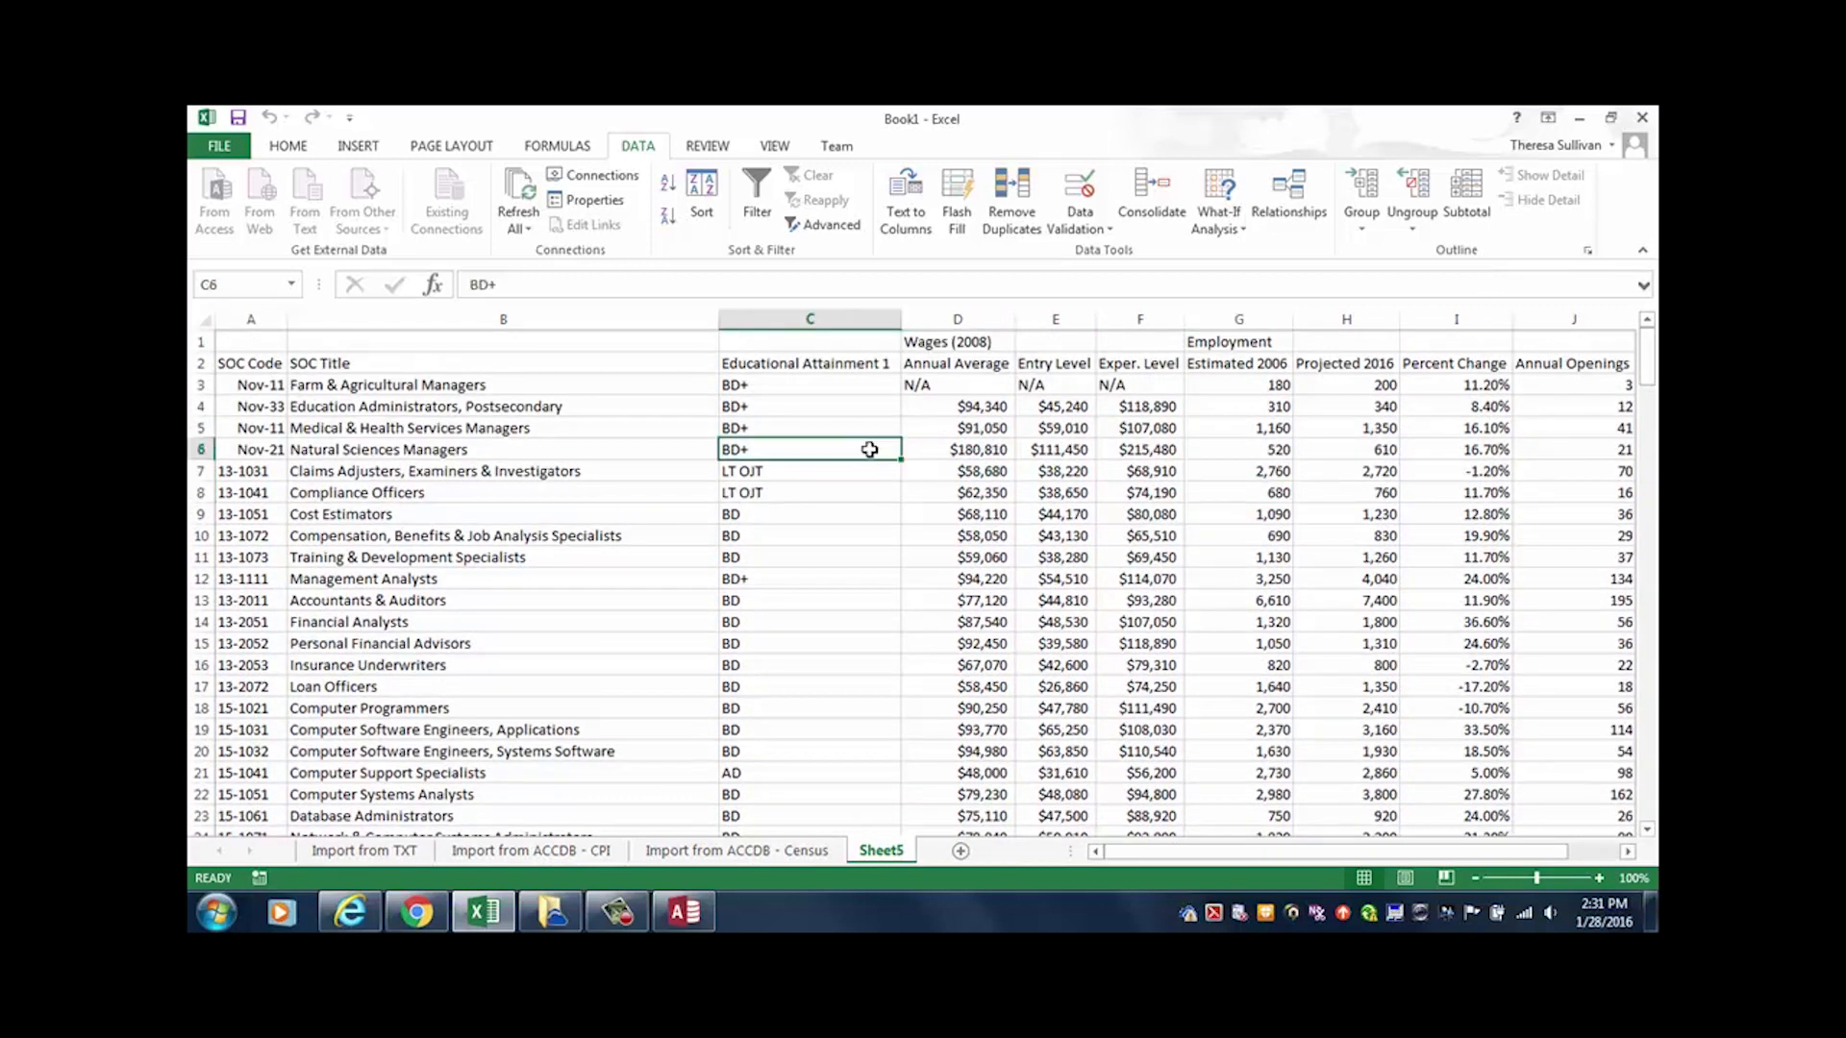
{"action": "double_click", "coordinate": [878, 852]}
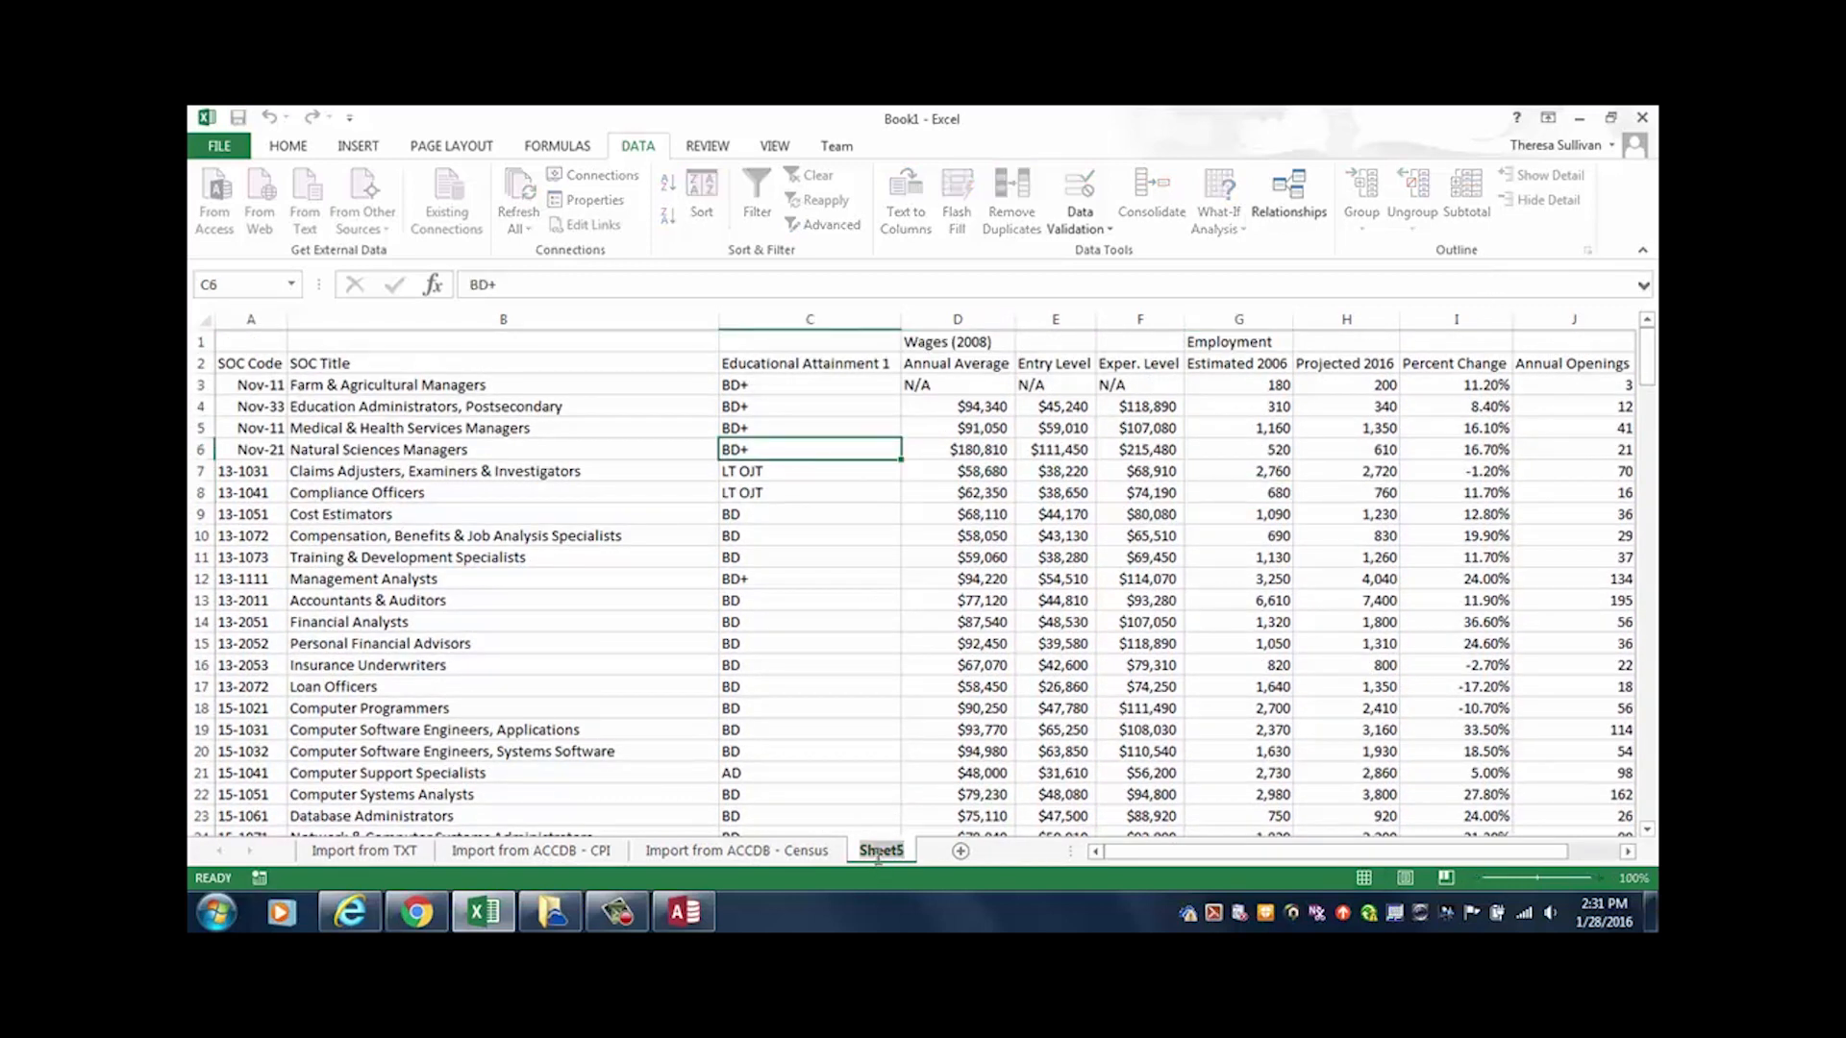
{"action": "type", "text": "Import from WE"}
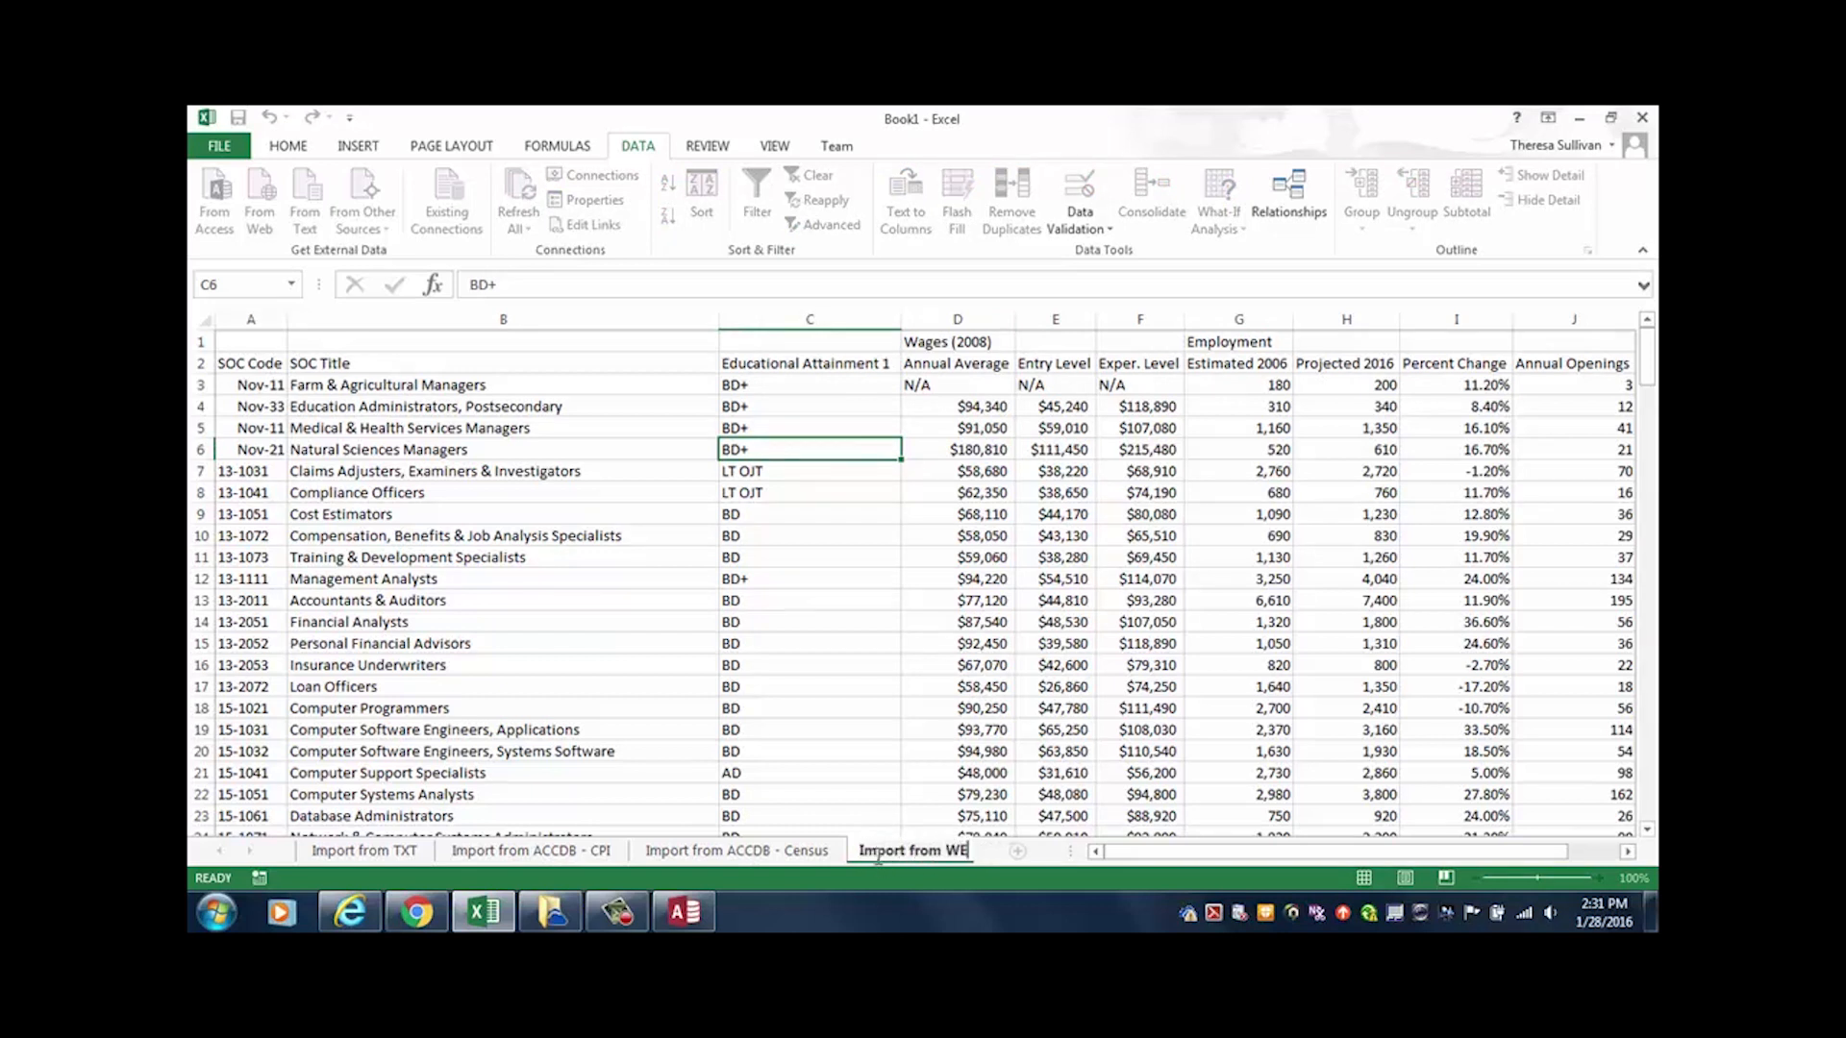
{"action": "type", "text": "B QUERY"}
{"action": "key", "text": "Return"}
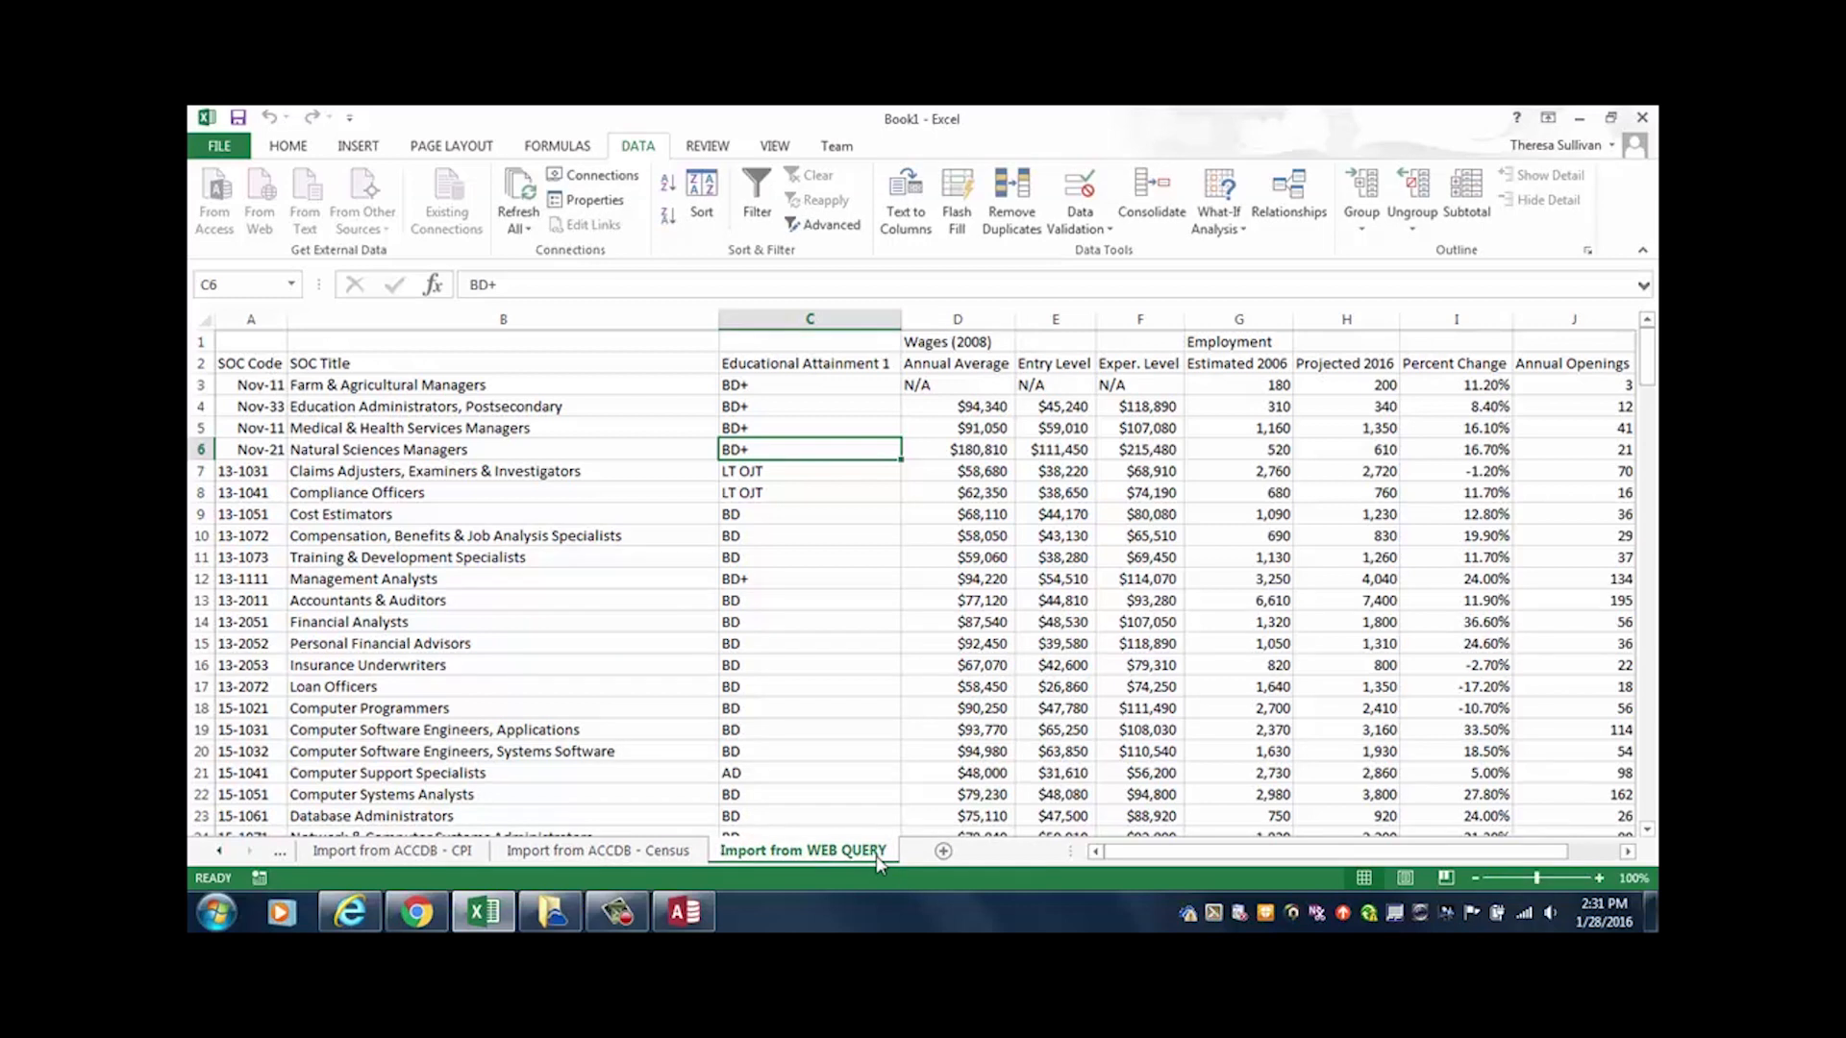
{"action": "left_click", "coordinate": [940, 851]}
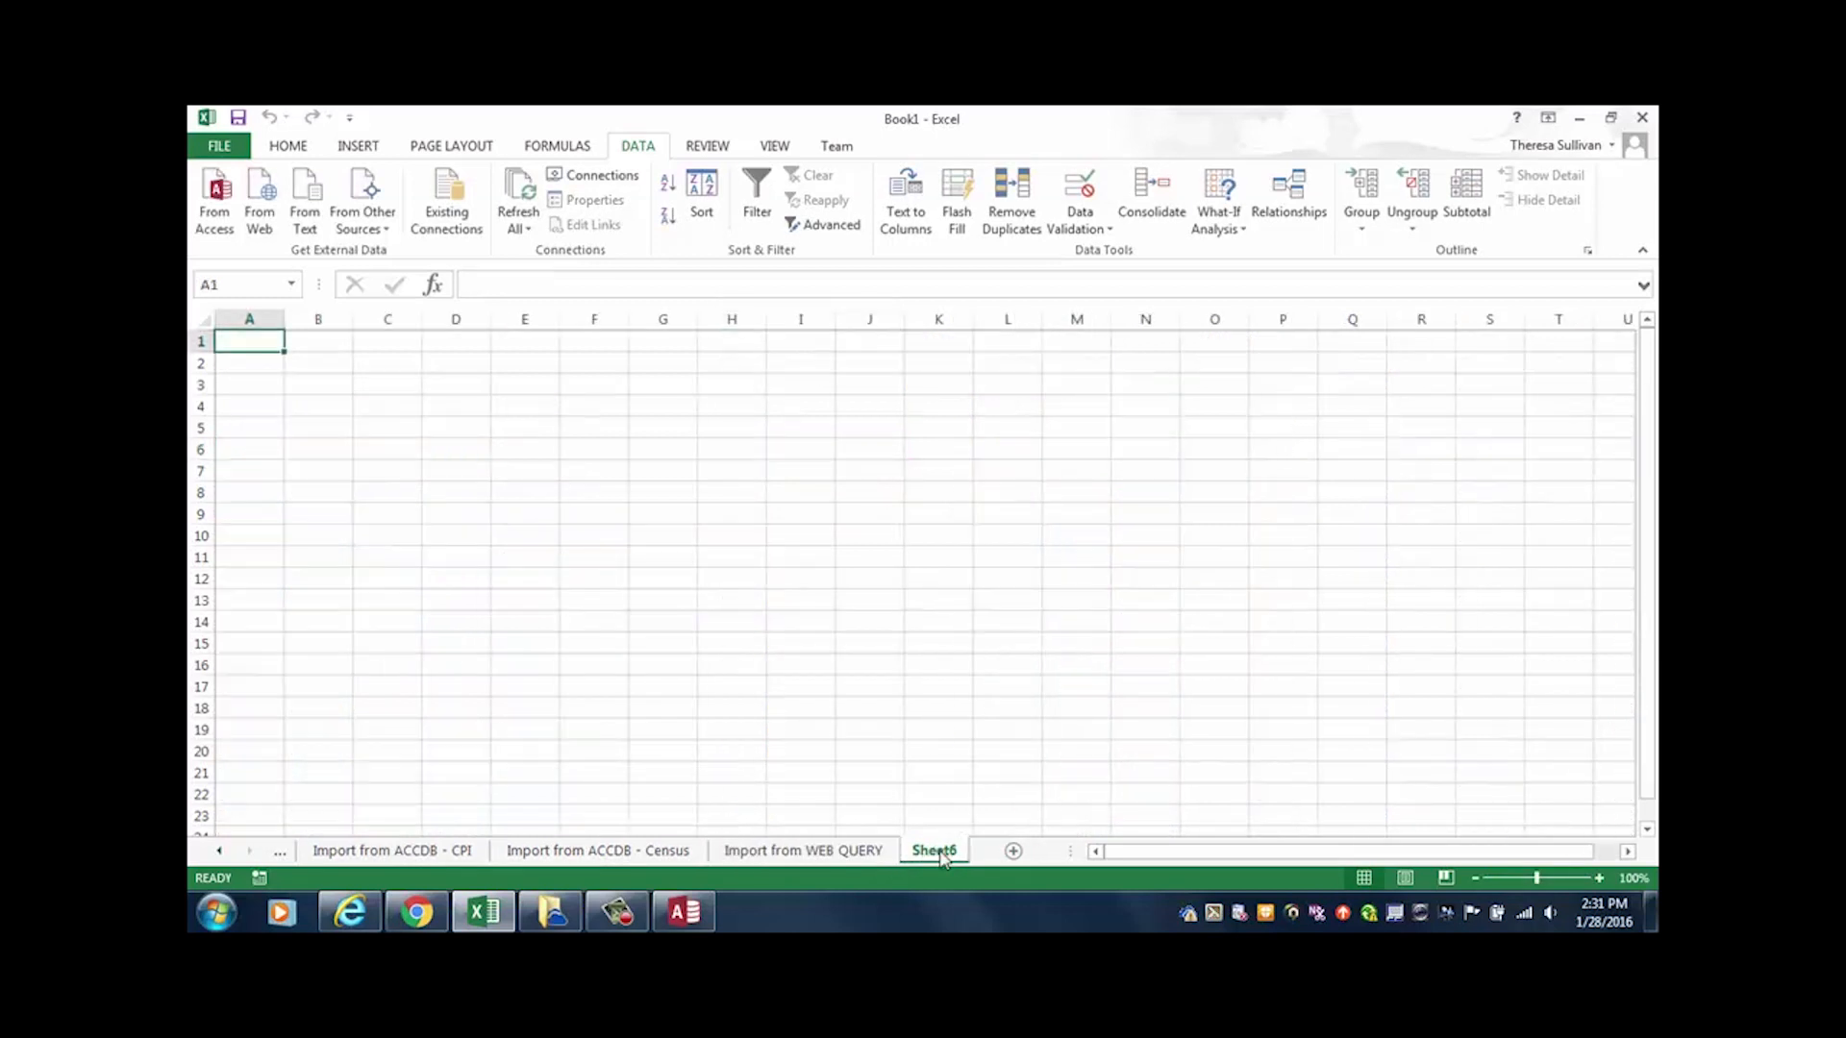
Step: Examine the function lists in the Function Library, from AutoSum, Recently Used and Financial through Math & Trig, Engineering and Web
{"action": "left_click", "coordinate": [566, 147]}
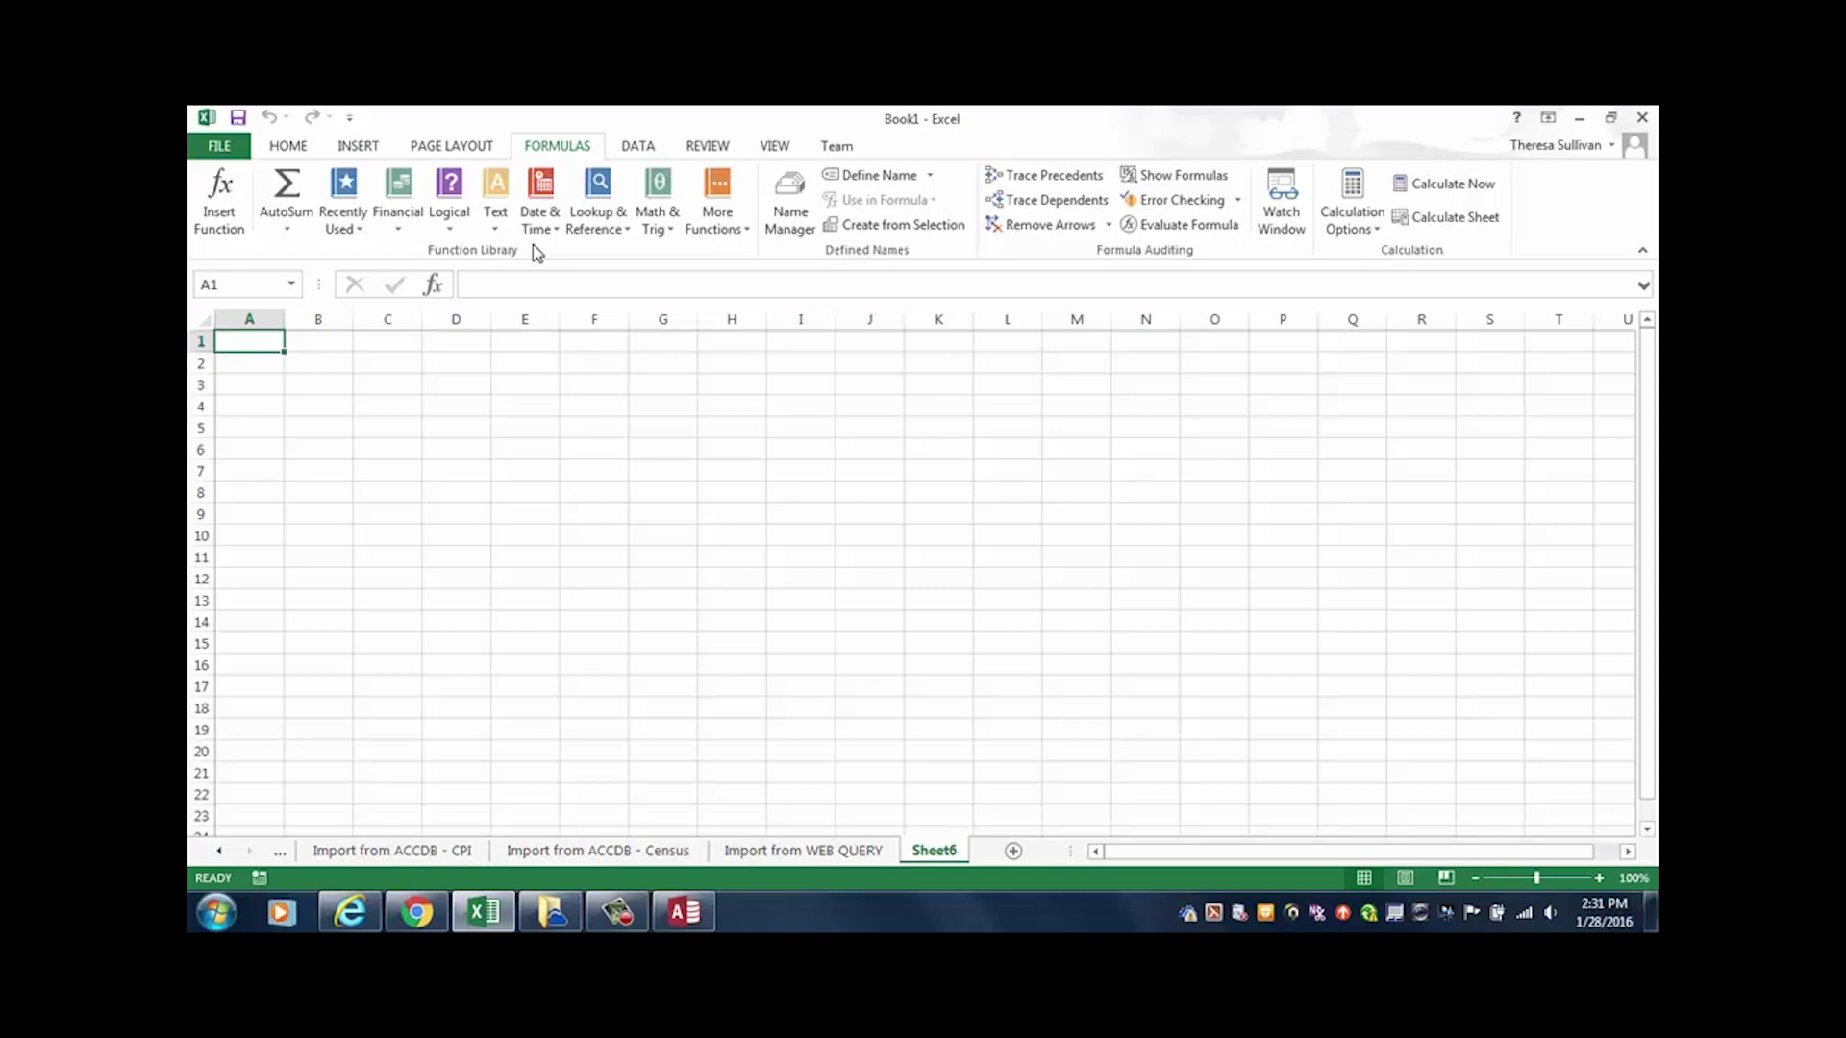
{"action": "left_click", "coordinate": [282, 226]}
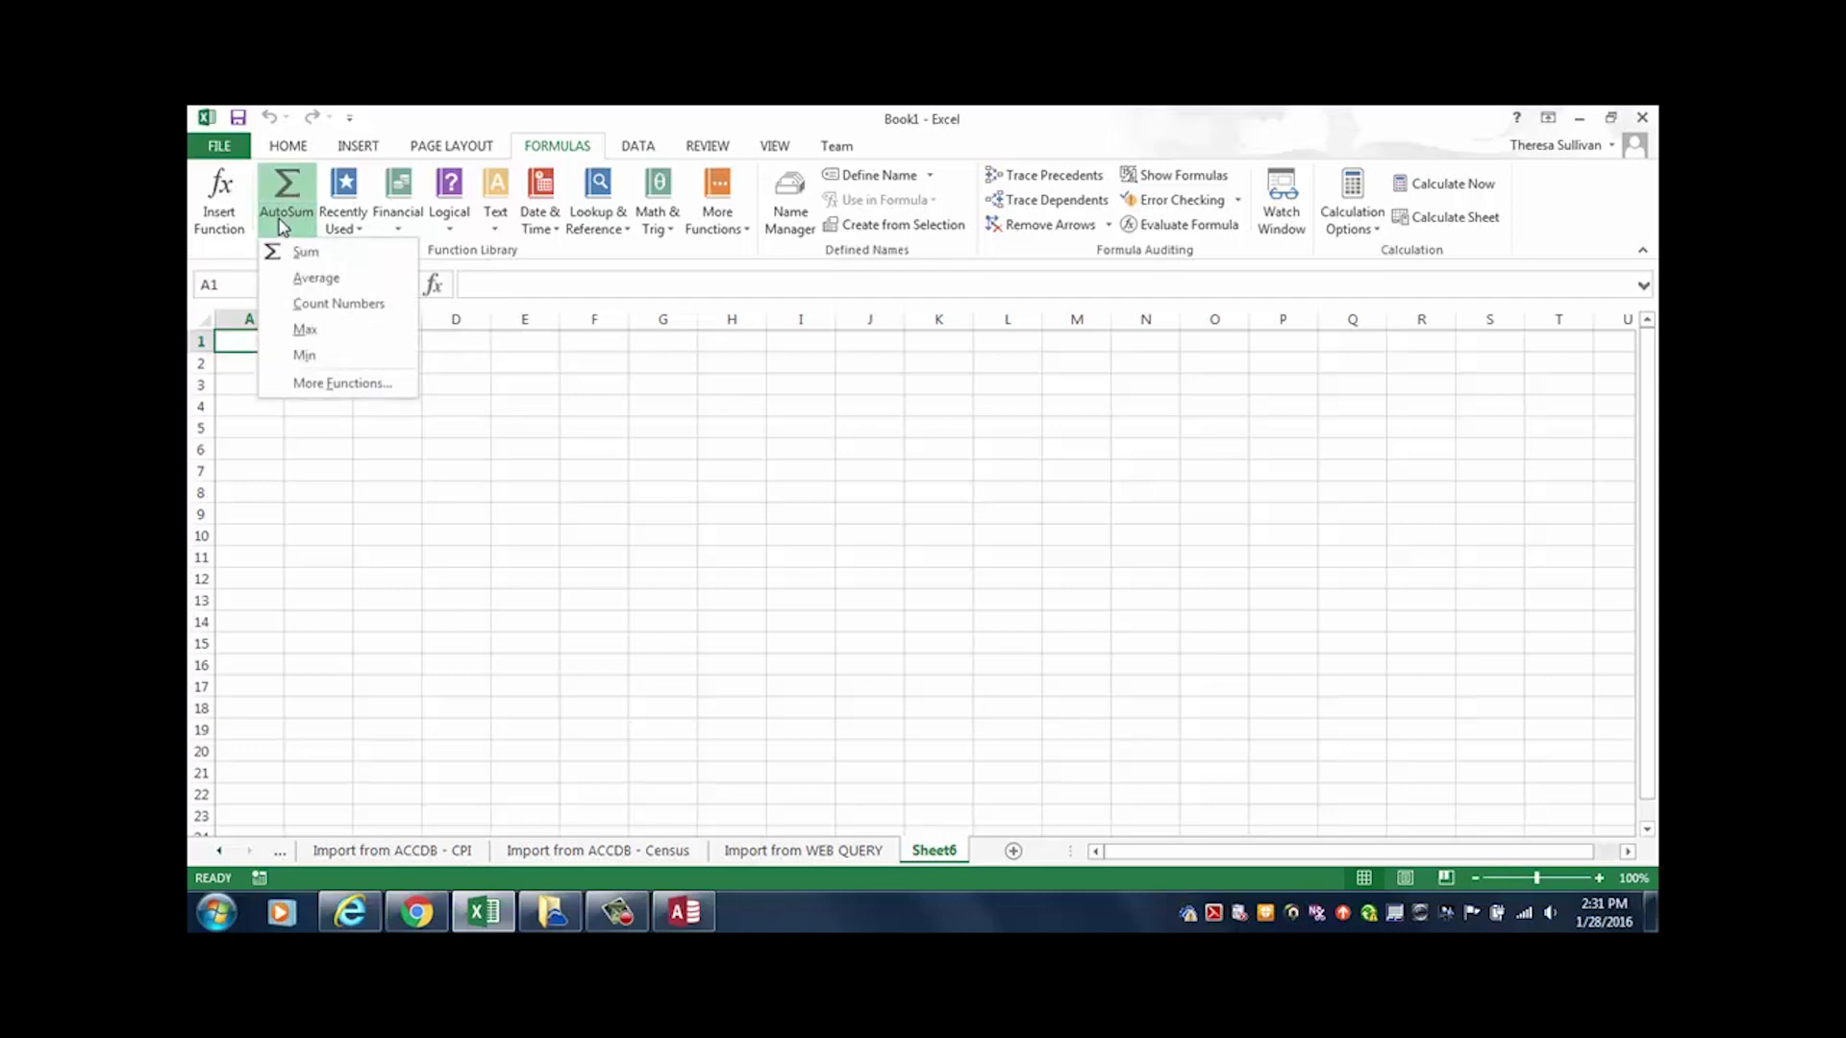
{"action": "left_click", "coordinate": [352, 231]}
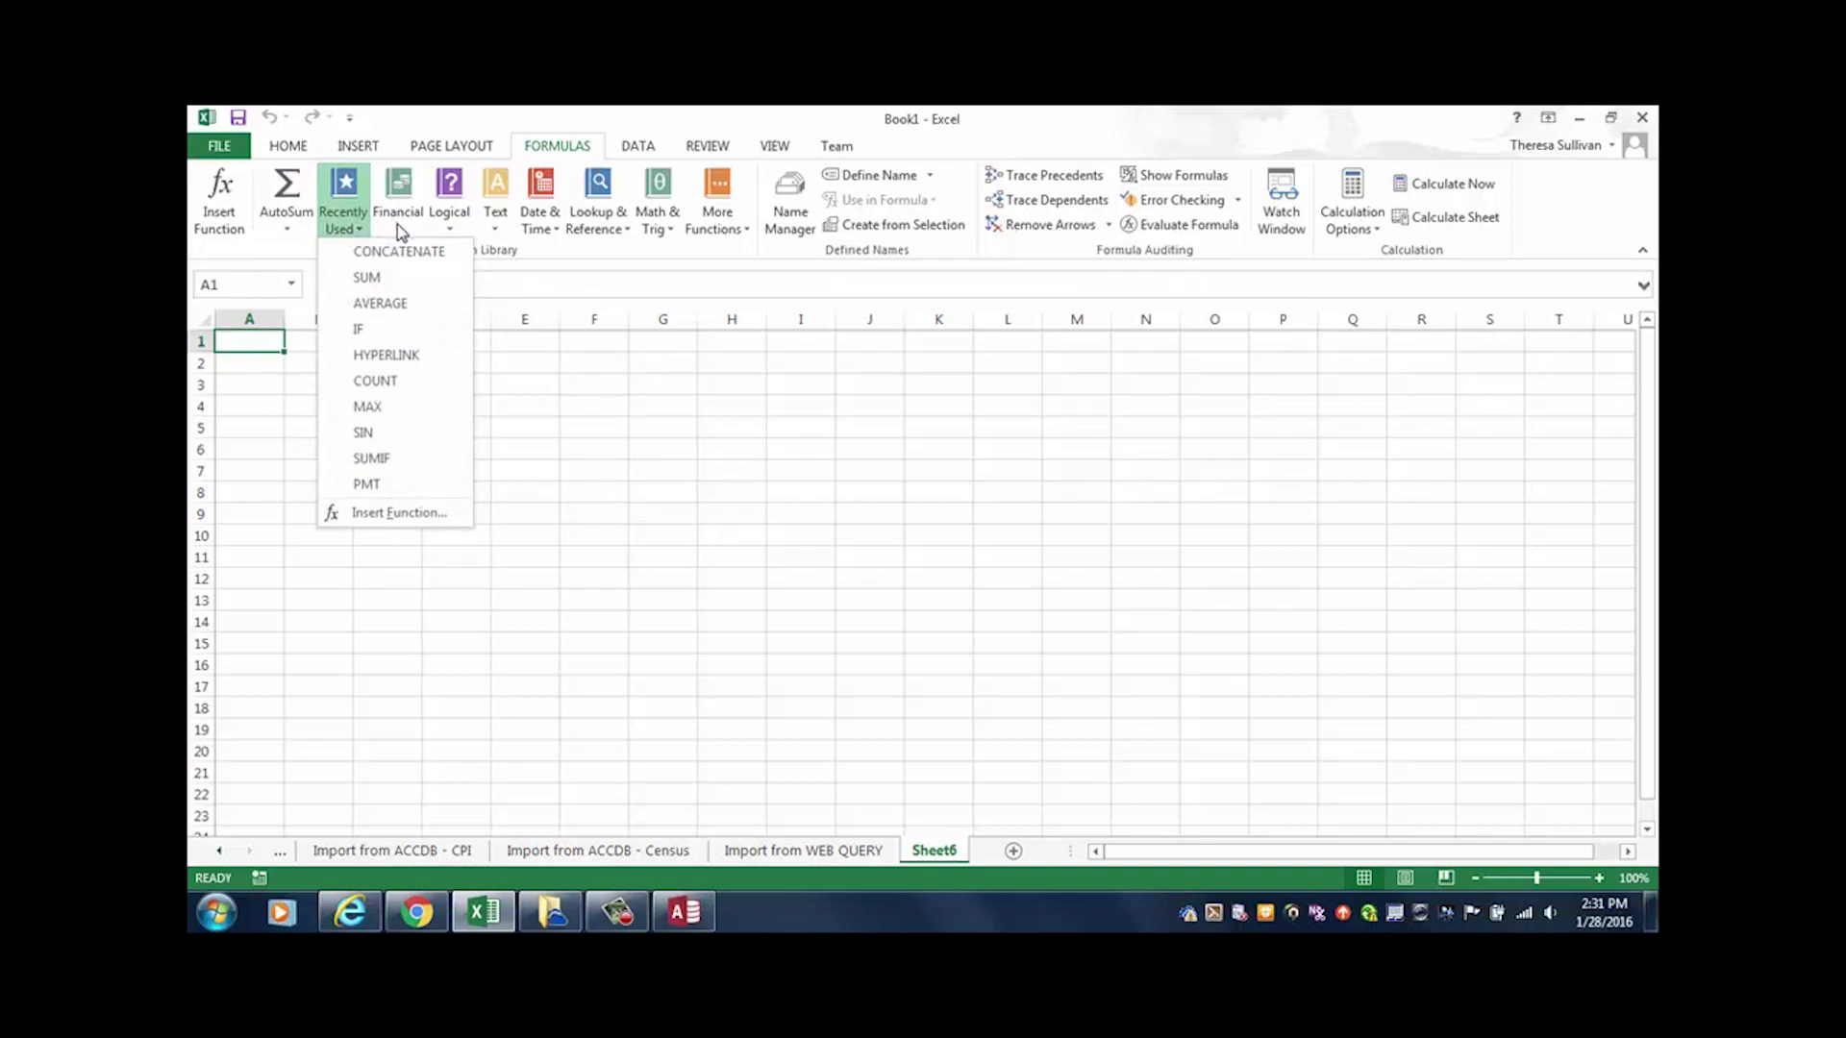
{"action": "left_click", "coordinate": [396, 224]}
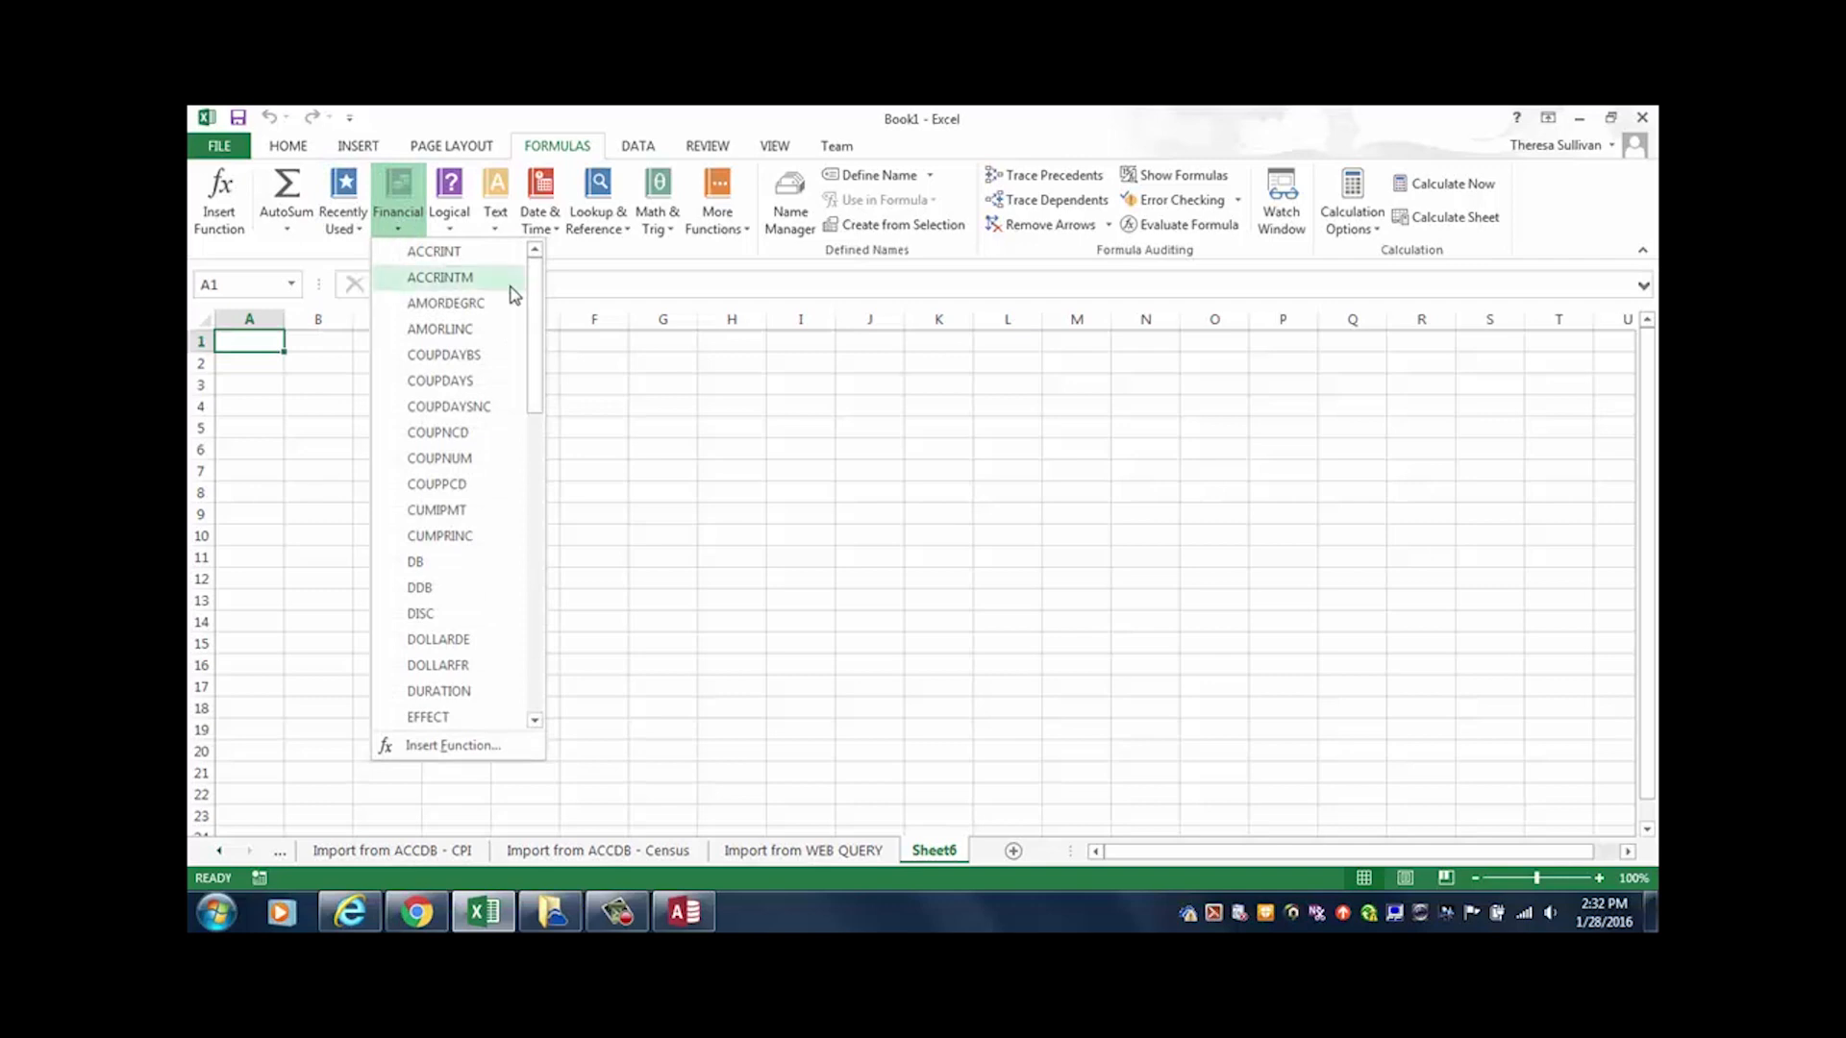
{"action": "left_click_drag", "start_coordinate": [541, 341], "coordinate": [429, 301]}
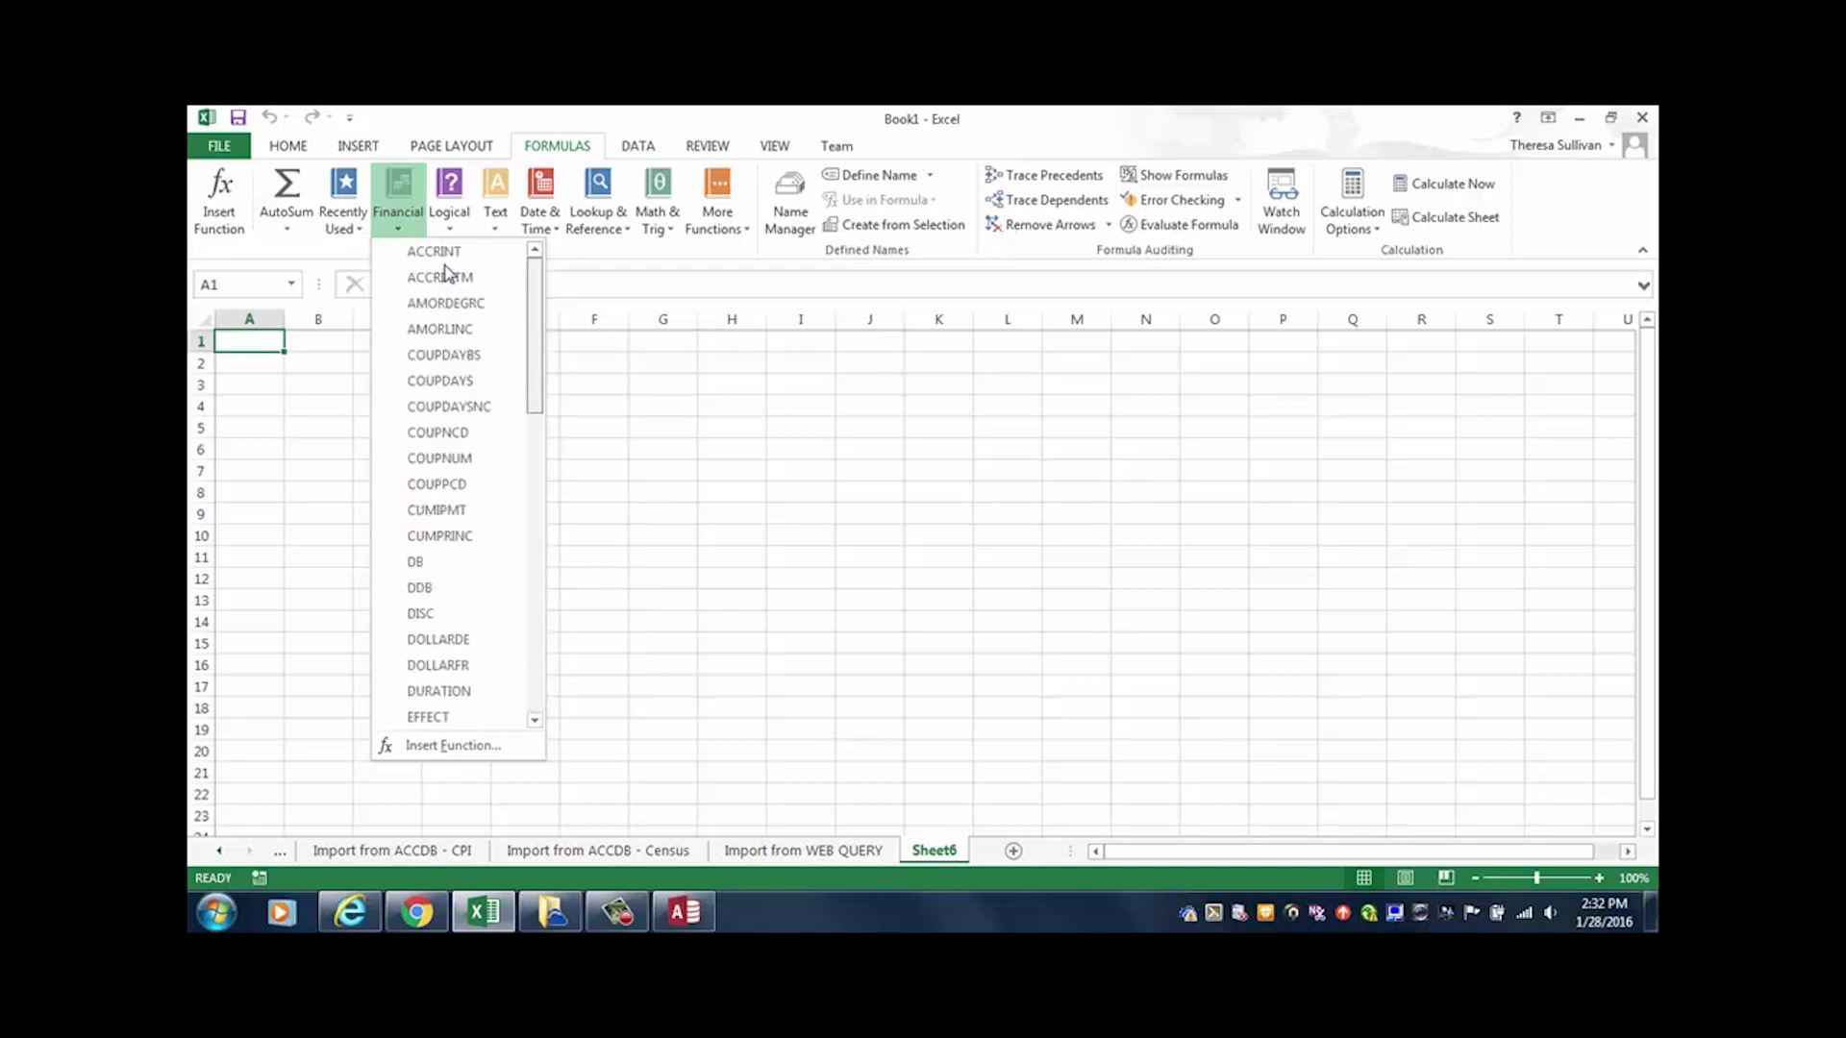
{"action": "left_click", "coordinate": [448, 219]}
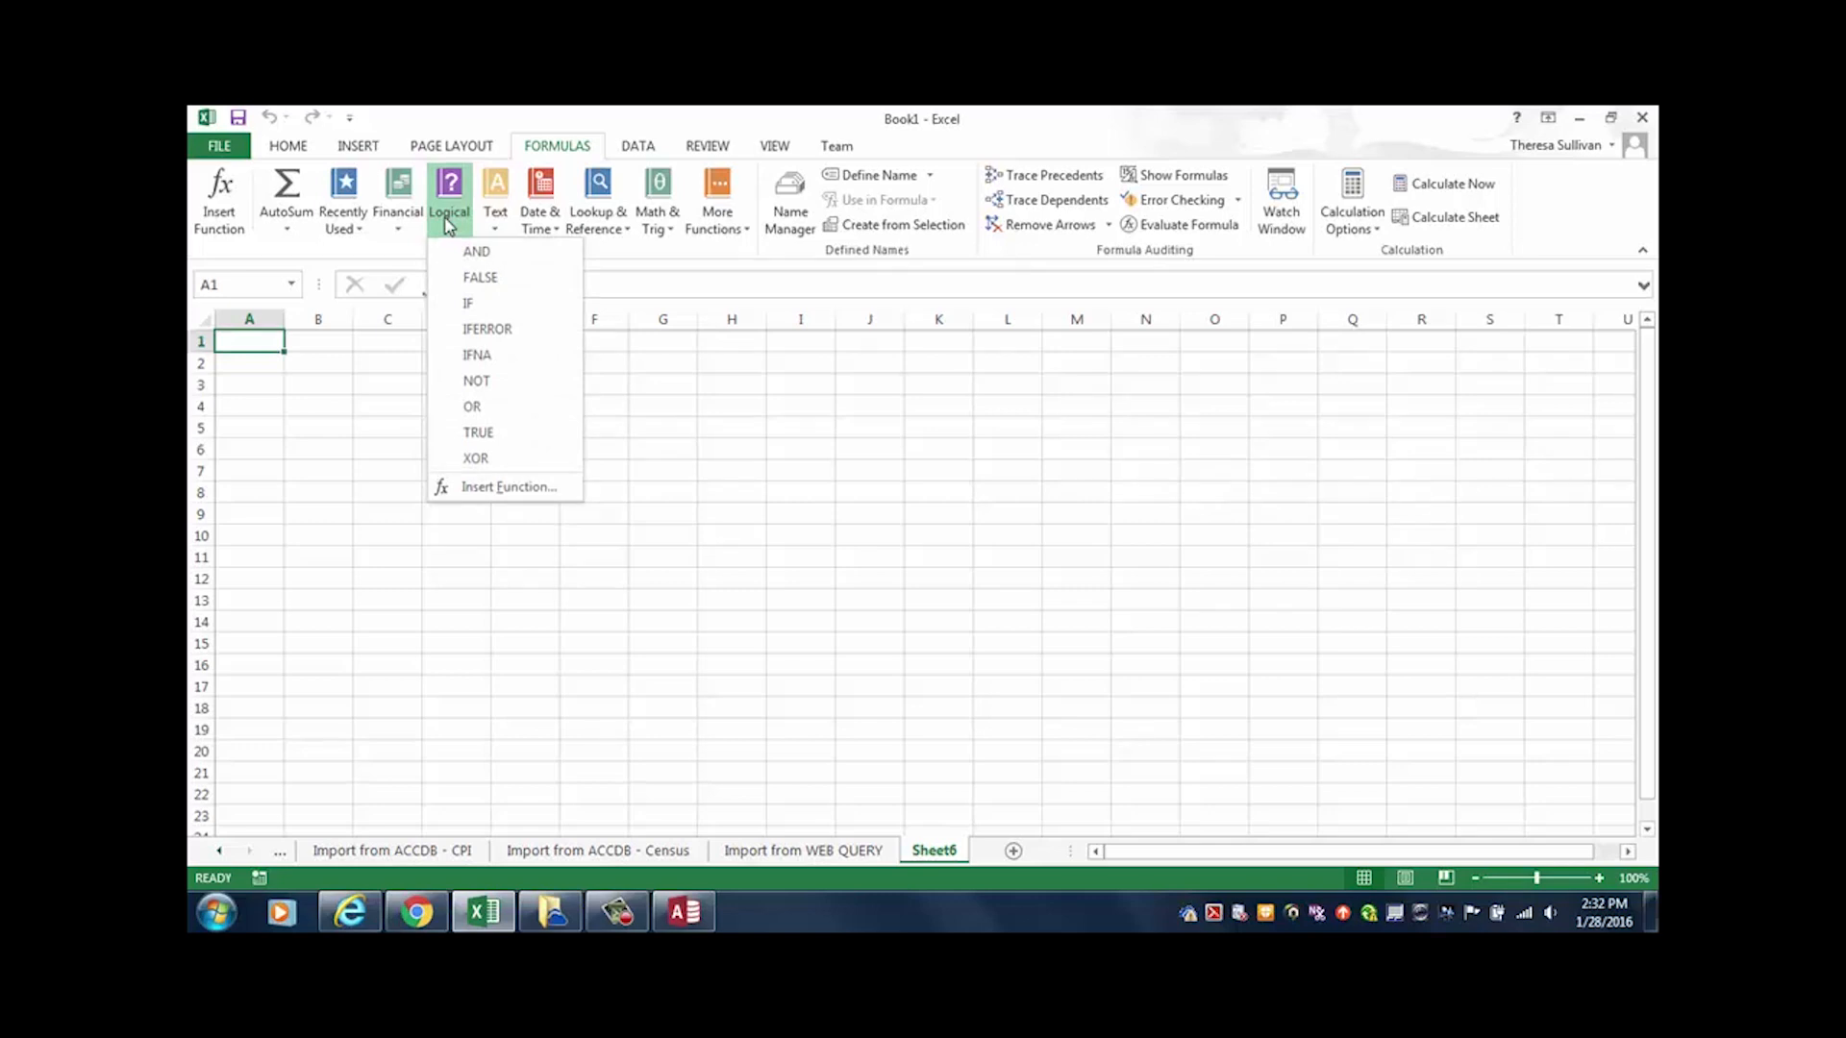
{"action": "left_click", "coordinate": [498, 223]}
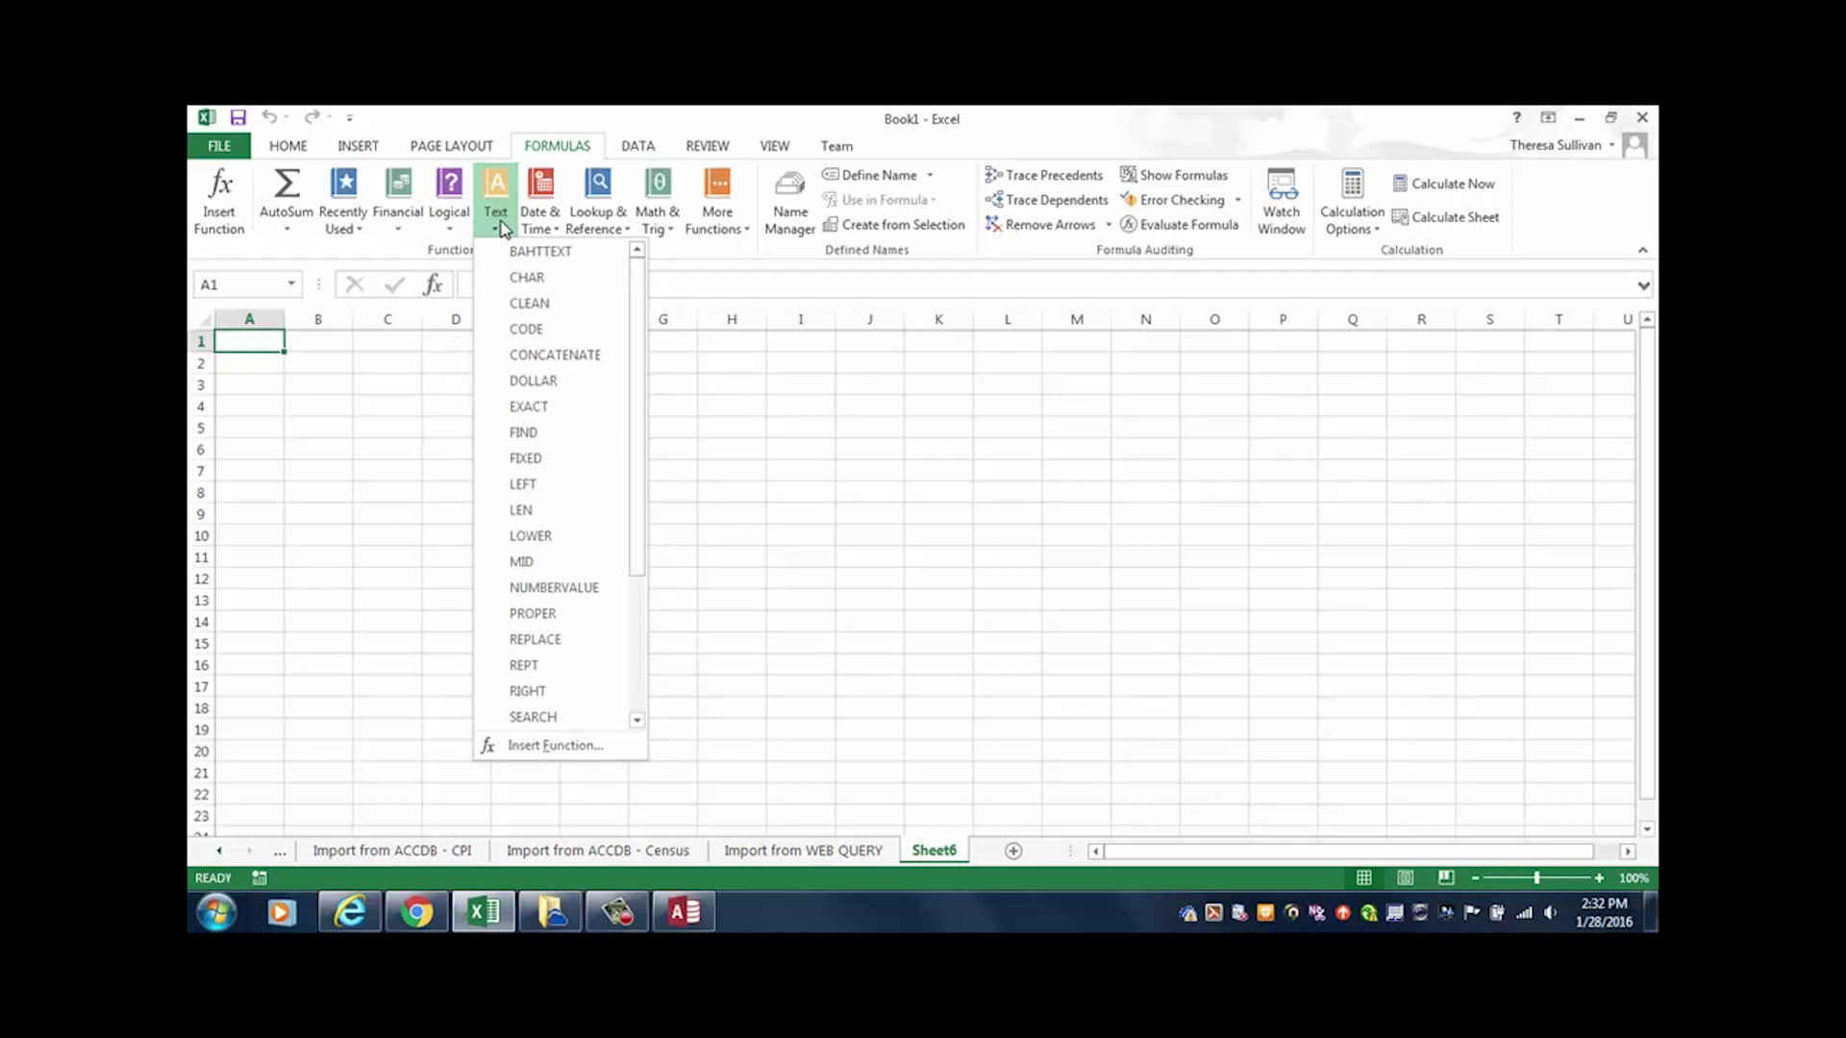
{"action": "mouse_move", "coordinate": [635, 323]}
{"action": "left_mouse_down"}
{"action": "mouse_move", "coordinate": [626, 426]}
{"action": "mouse_move", "coordinate": [634, 288]}
{"action": "left_mouse_up"}
{"action": "left_click", "coordinate": [544, 229]}
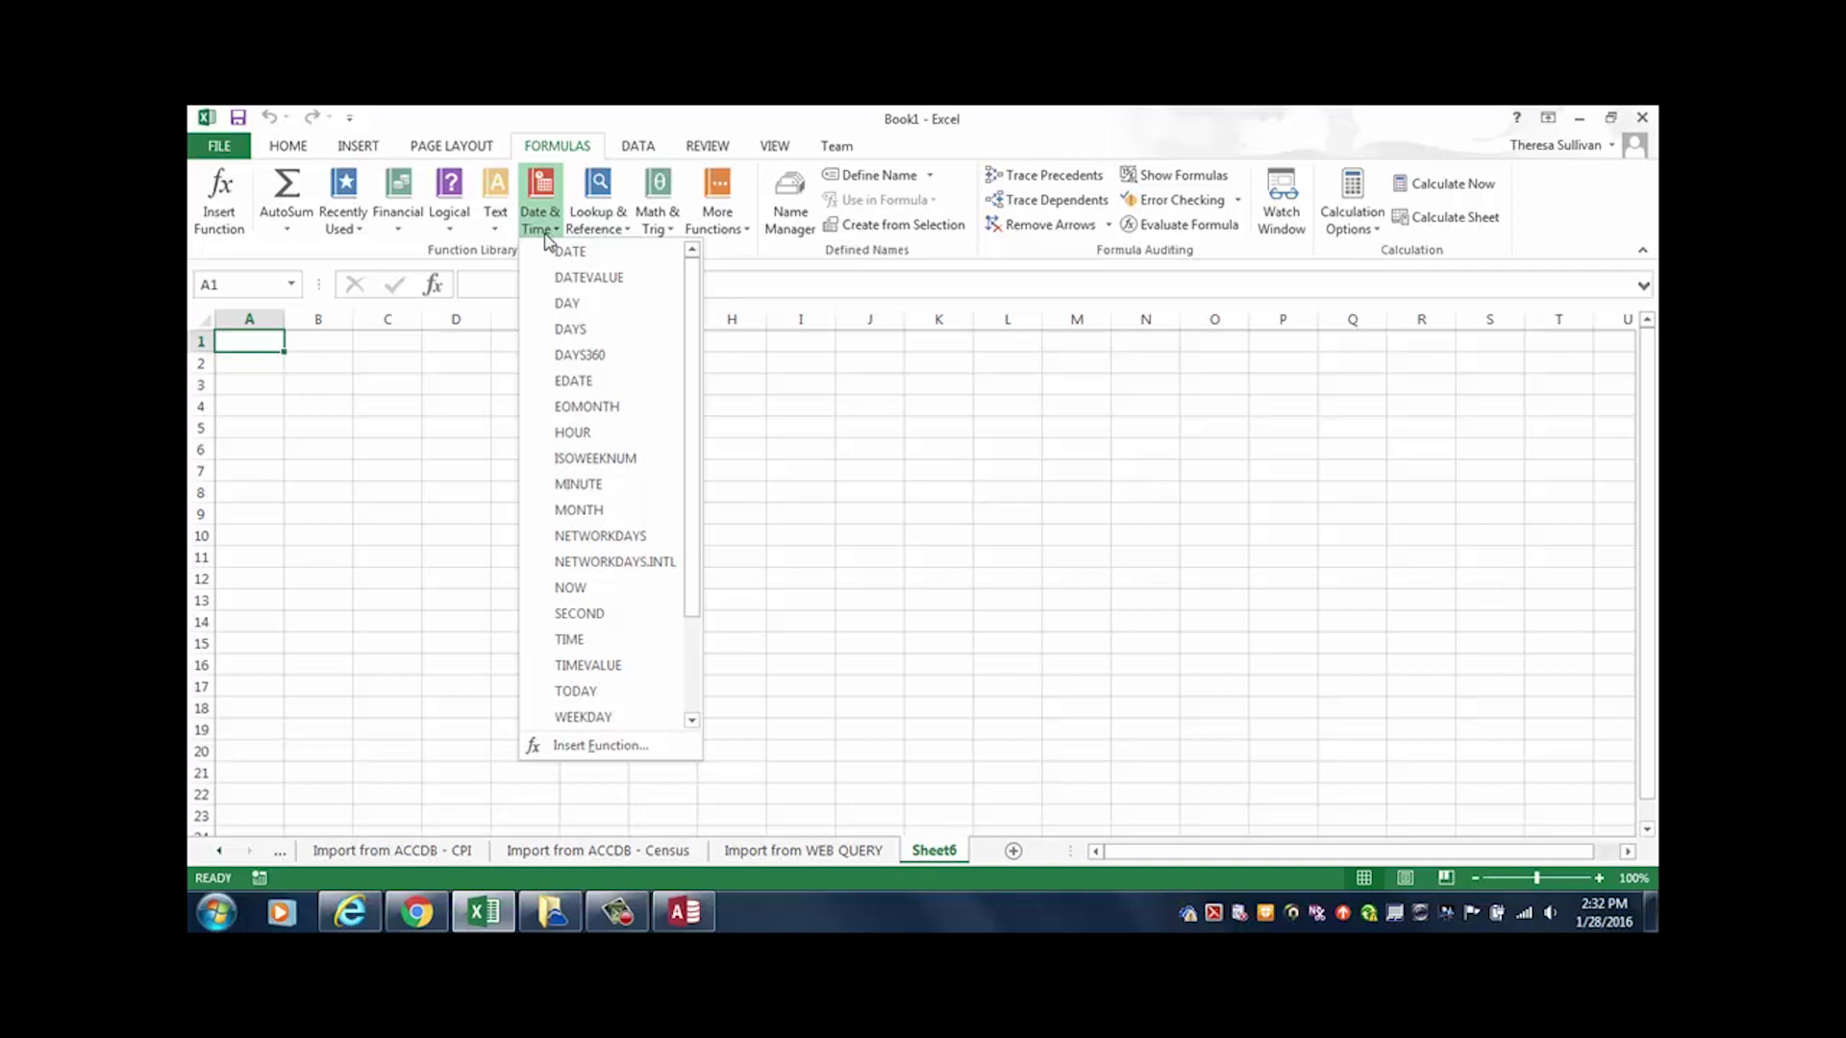
{"action": "left_click", "coordinate": [597, 231]}
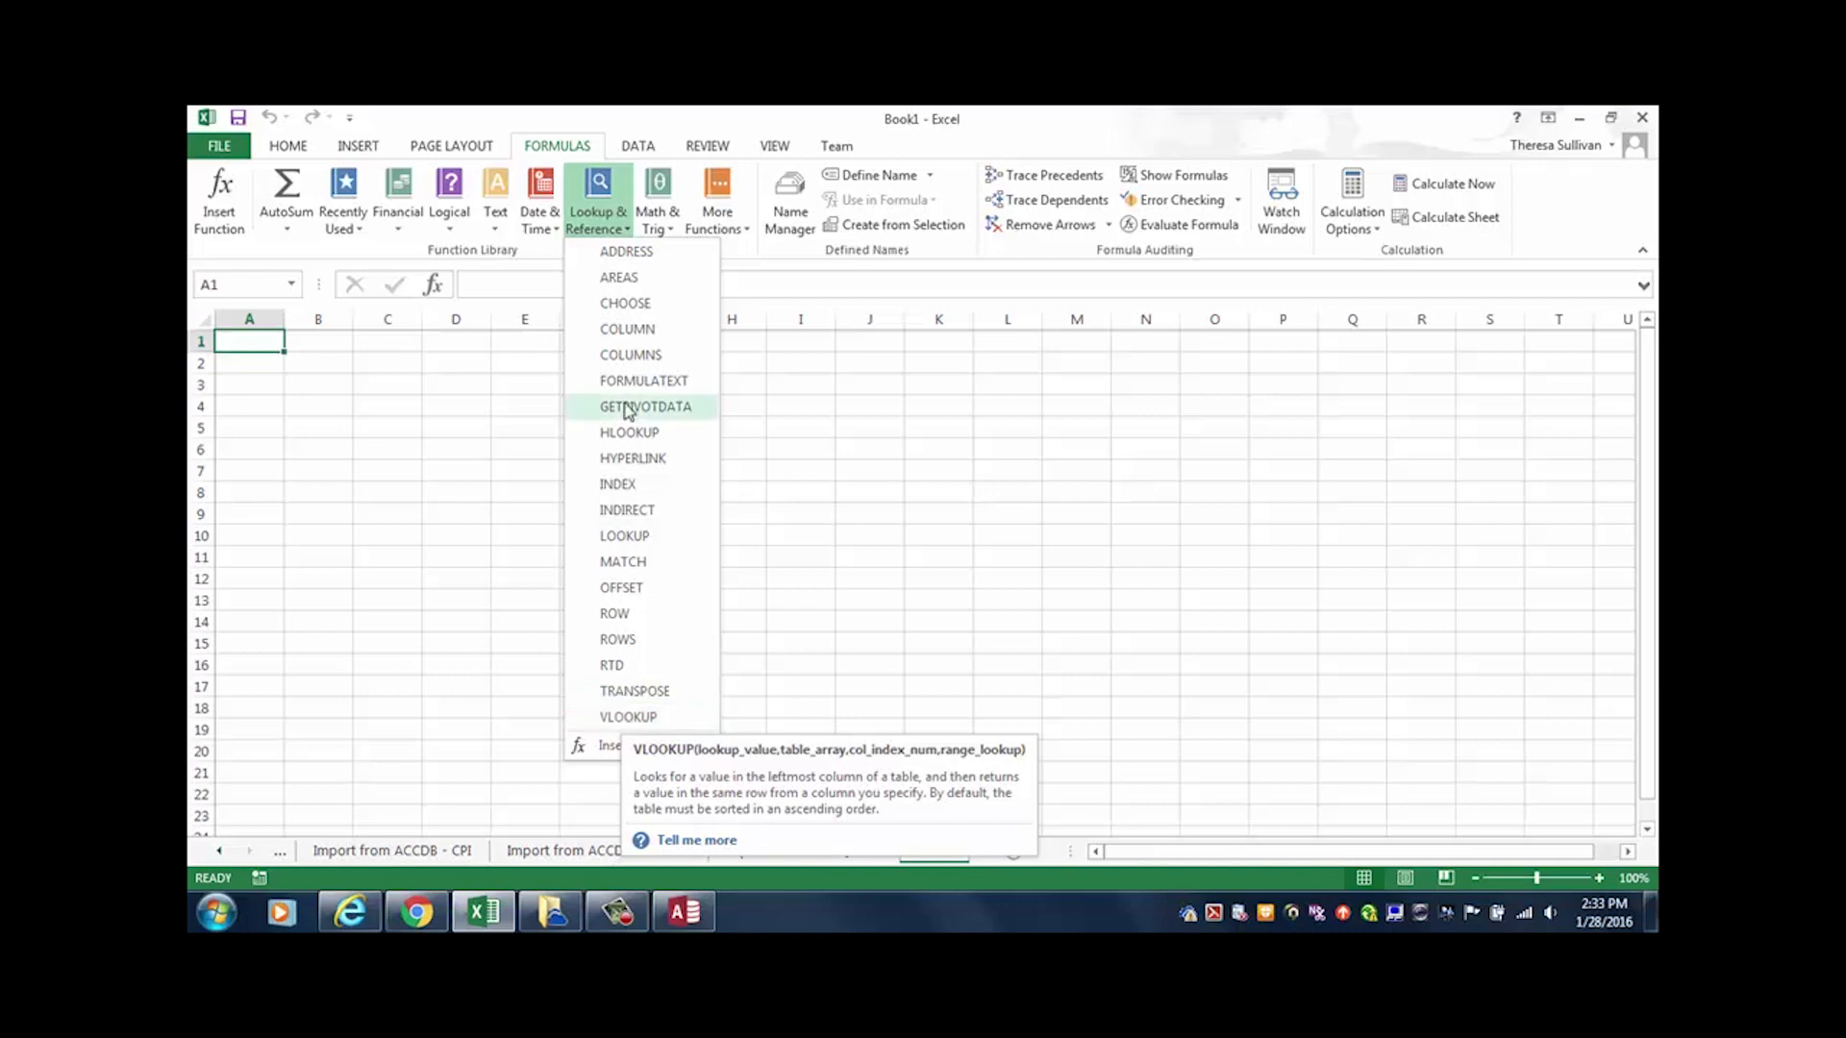
{"action": "left_click", "coordinate": [664, 223]}
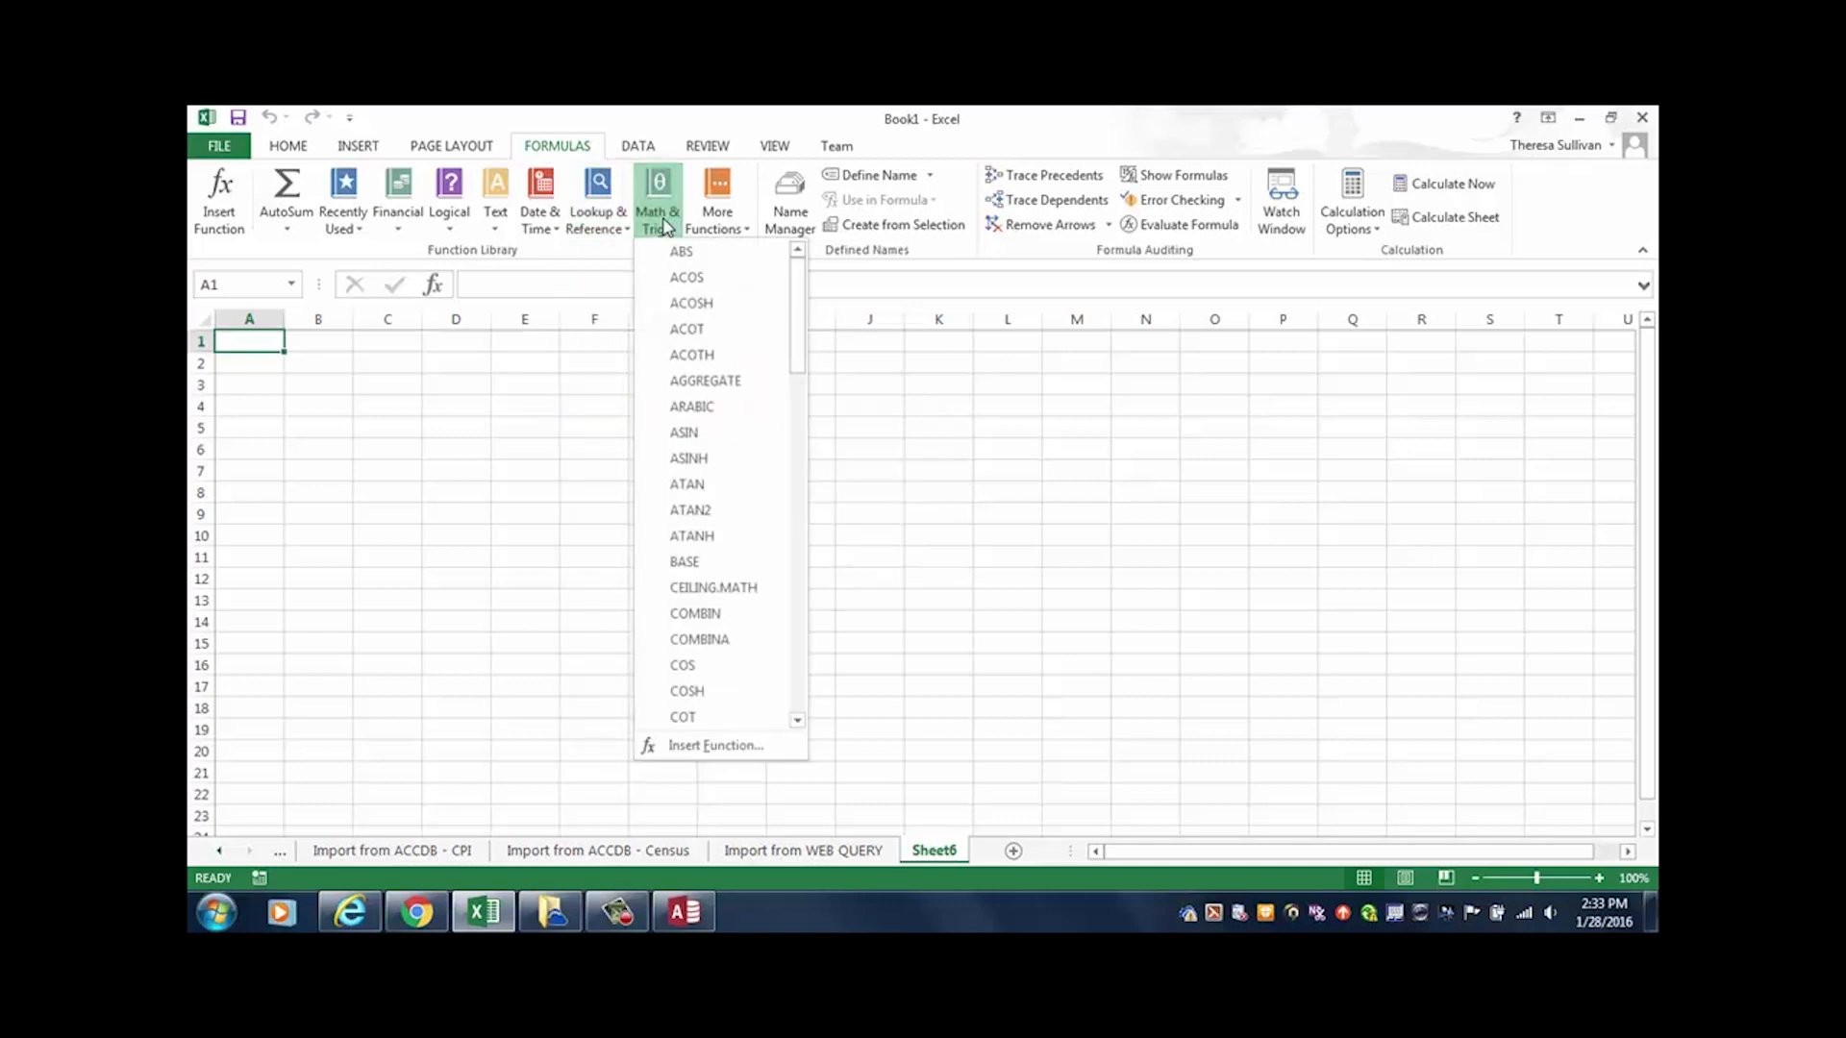
{"action": "left_click_drag", "start_coordinate": [798, 327], "coordinate": [701, 241]}
{"action": "left_click", "coordinate": [729, 223]}
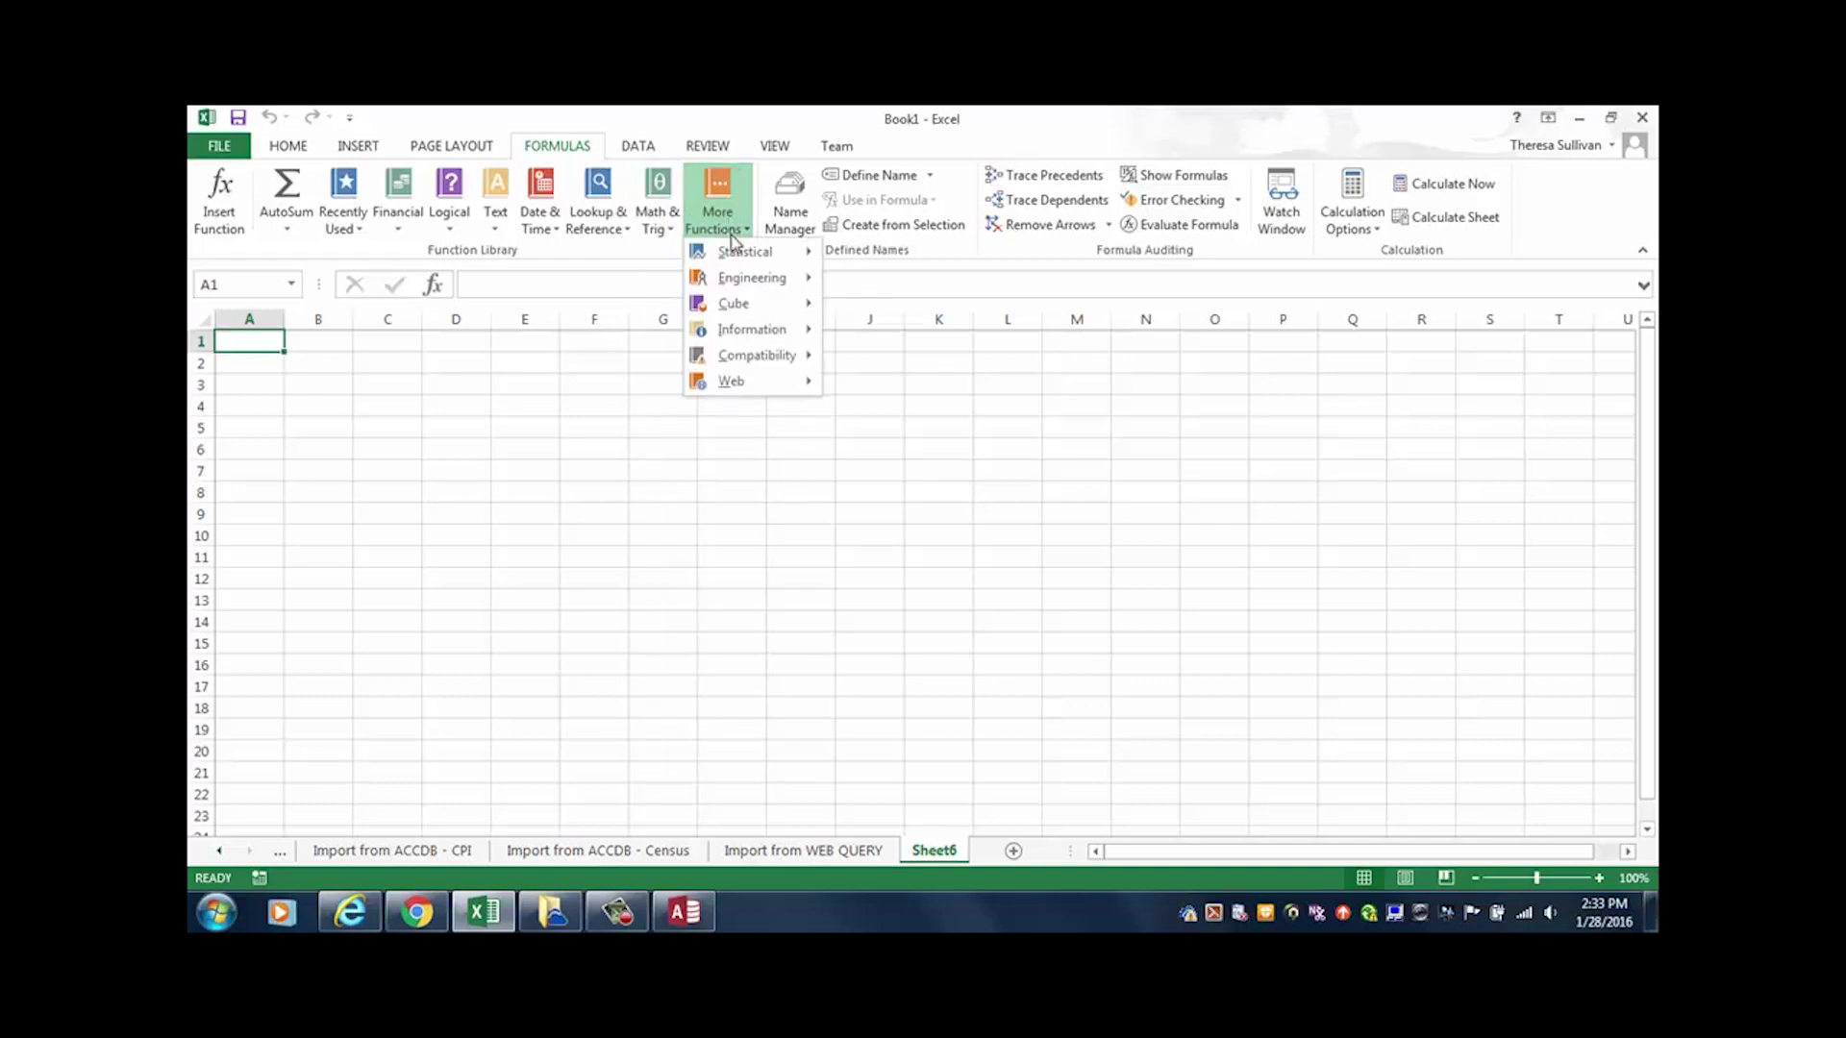
{"action": "mouse_move", "coordinate": [743, 260]}
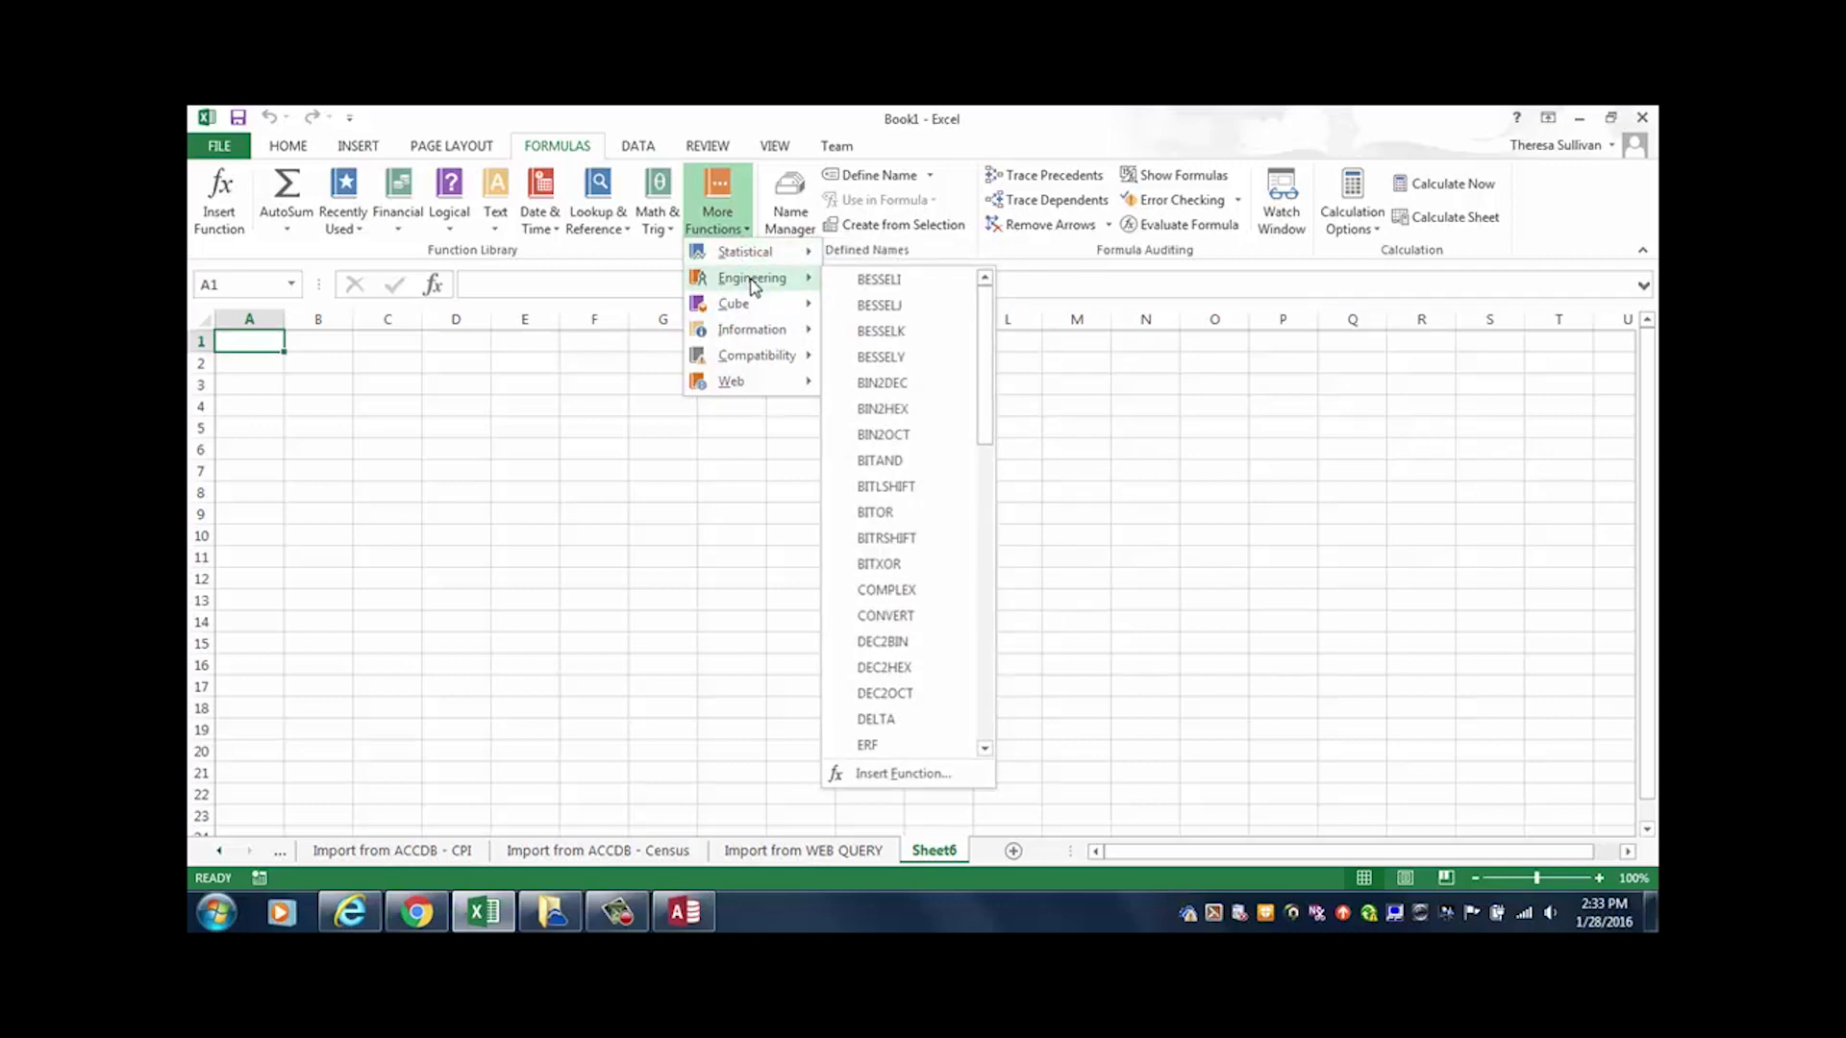
{"action": "mouse_move", "coordinate": [772, 315]}
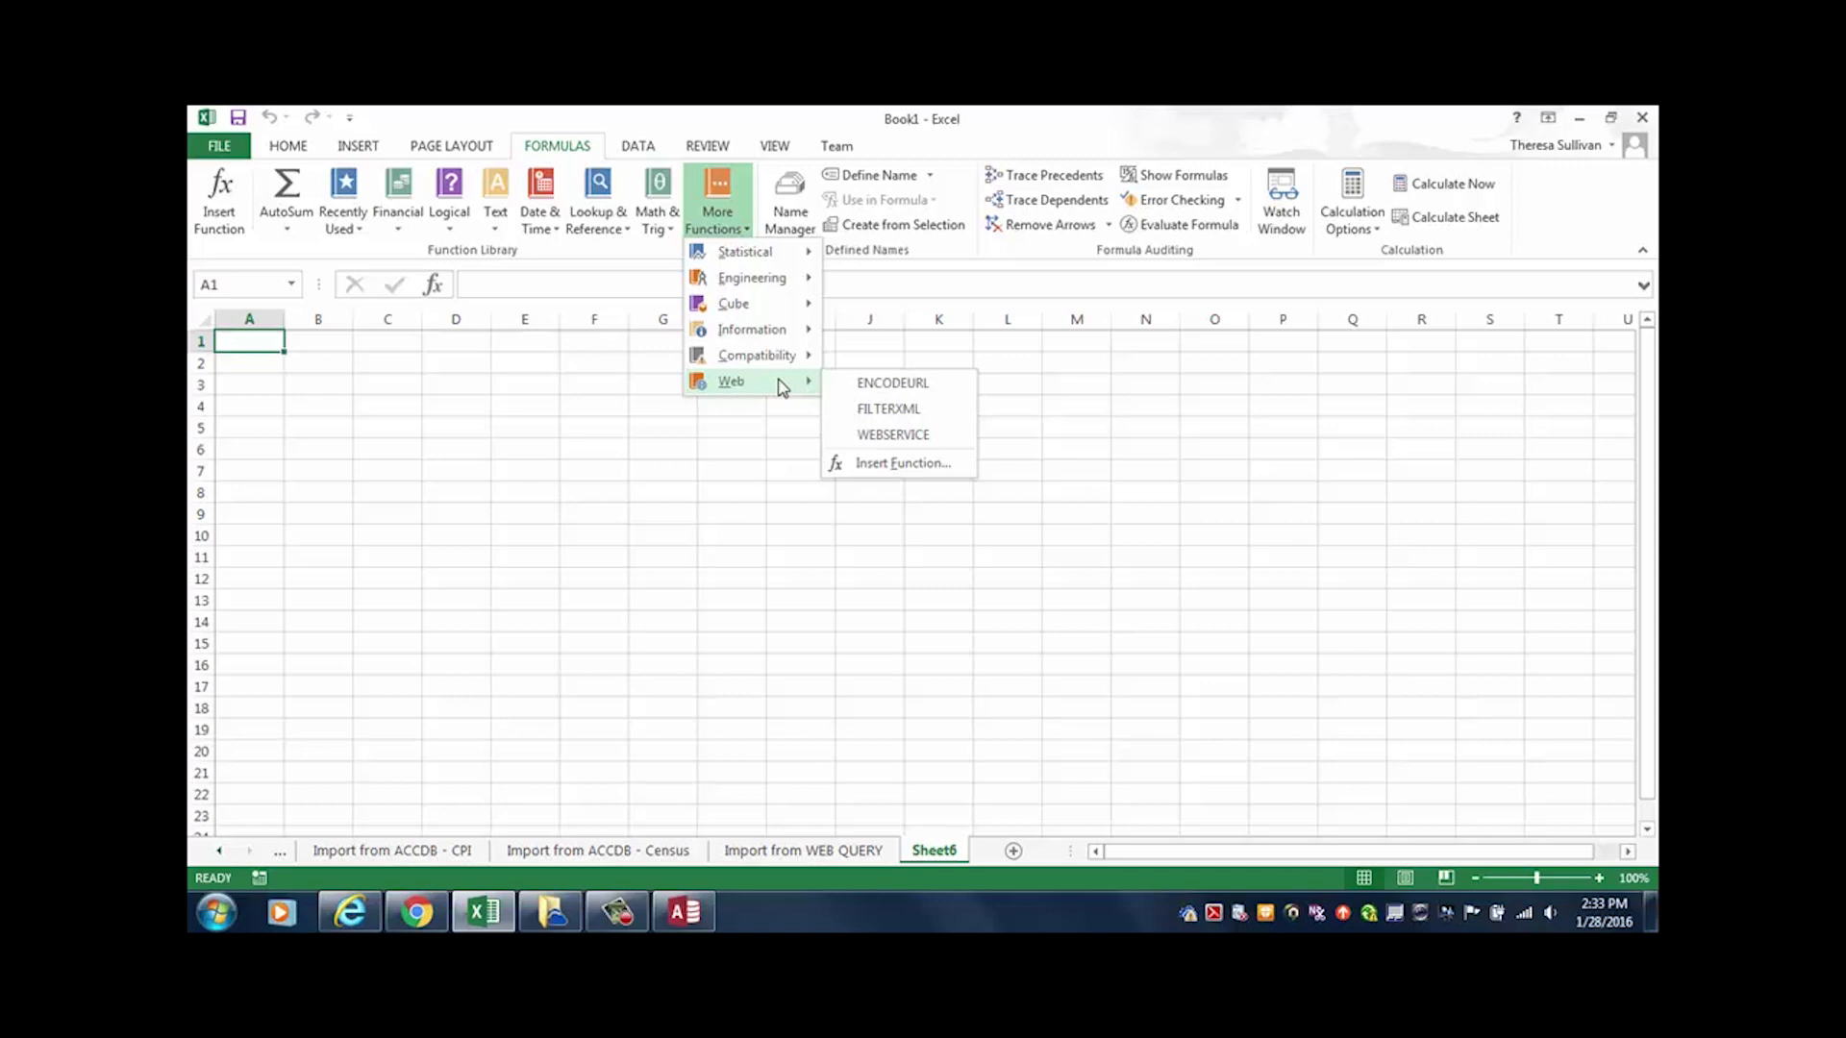
Step: Enter the even numbers from 2 to 20 in cells A1 to A10 of the new sheet
{"action": "left_click", "coordinate": [247, 342]}
{"action": "type", "text": "2"}
{"action": "key", "text": "Return"}
{"action": "type", "text": "4"}
{"action": "key", "text": "Return"}
{"action": "type", "text": "6"}
{"action": "key", "text": "Return"}
{"action": "type", "text": "8"}
{"action": "key", "text": "Return"}
{"action": "type", "text": "10"}
{"action": "key", "text": "Return"}
{"action": "type", "text": "12"}
{"action": "key", "text": "Return"}
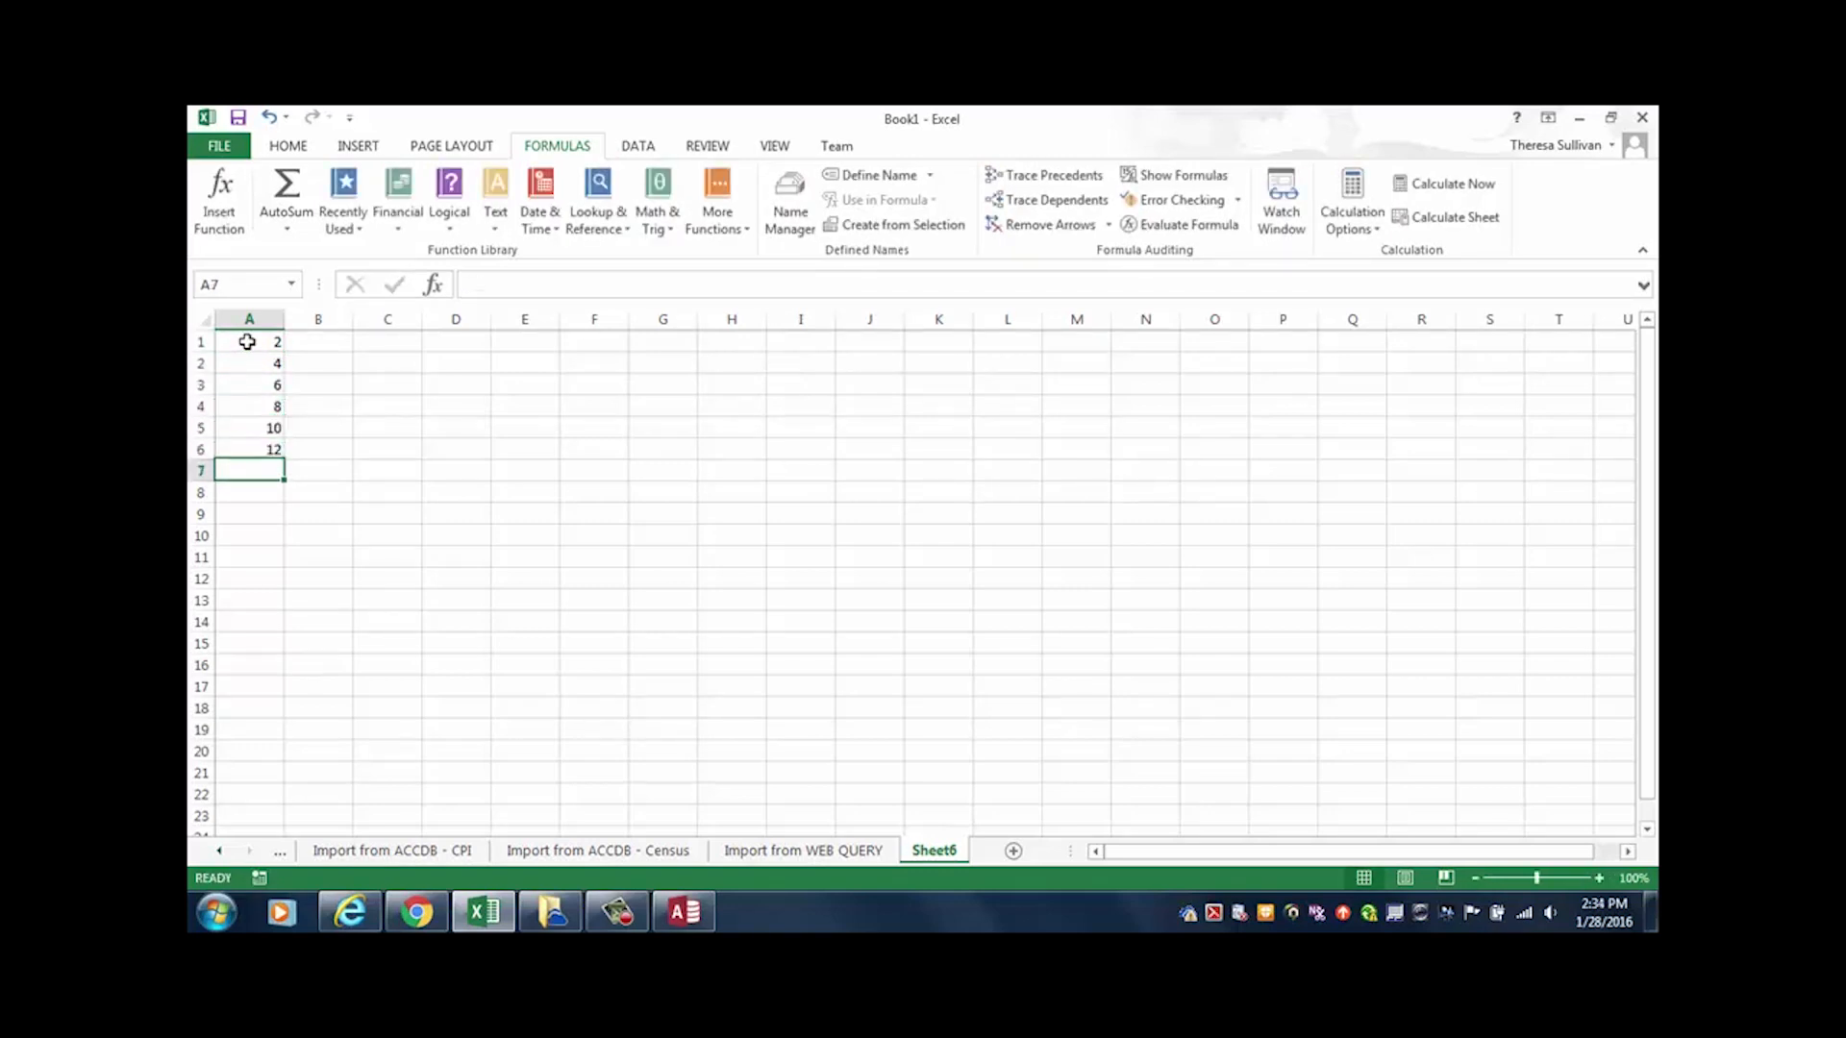
{"action": "type", "text": "14"}
{"action": "key", "text": "Return"}
{"action": "type", "text": "16"}
{"action": "key", "text": "Return"}
{"action": "type", "text": "18"}
{"action": "key", "text": "Return"}
{"action": "type", "text": "20"}
{"action": "key", "text": "Return"}
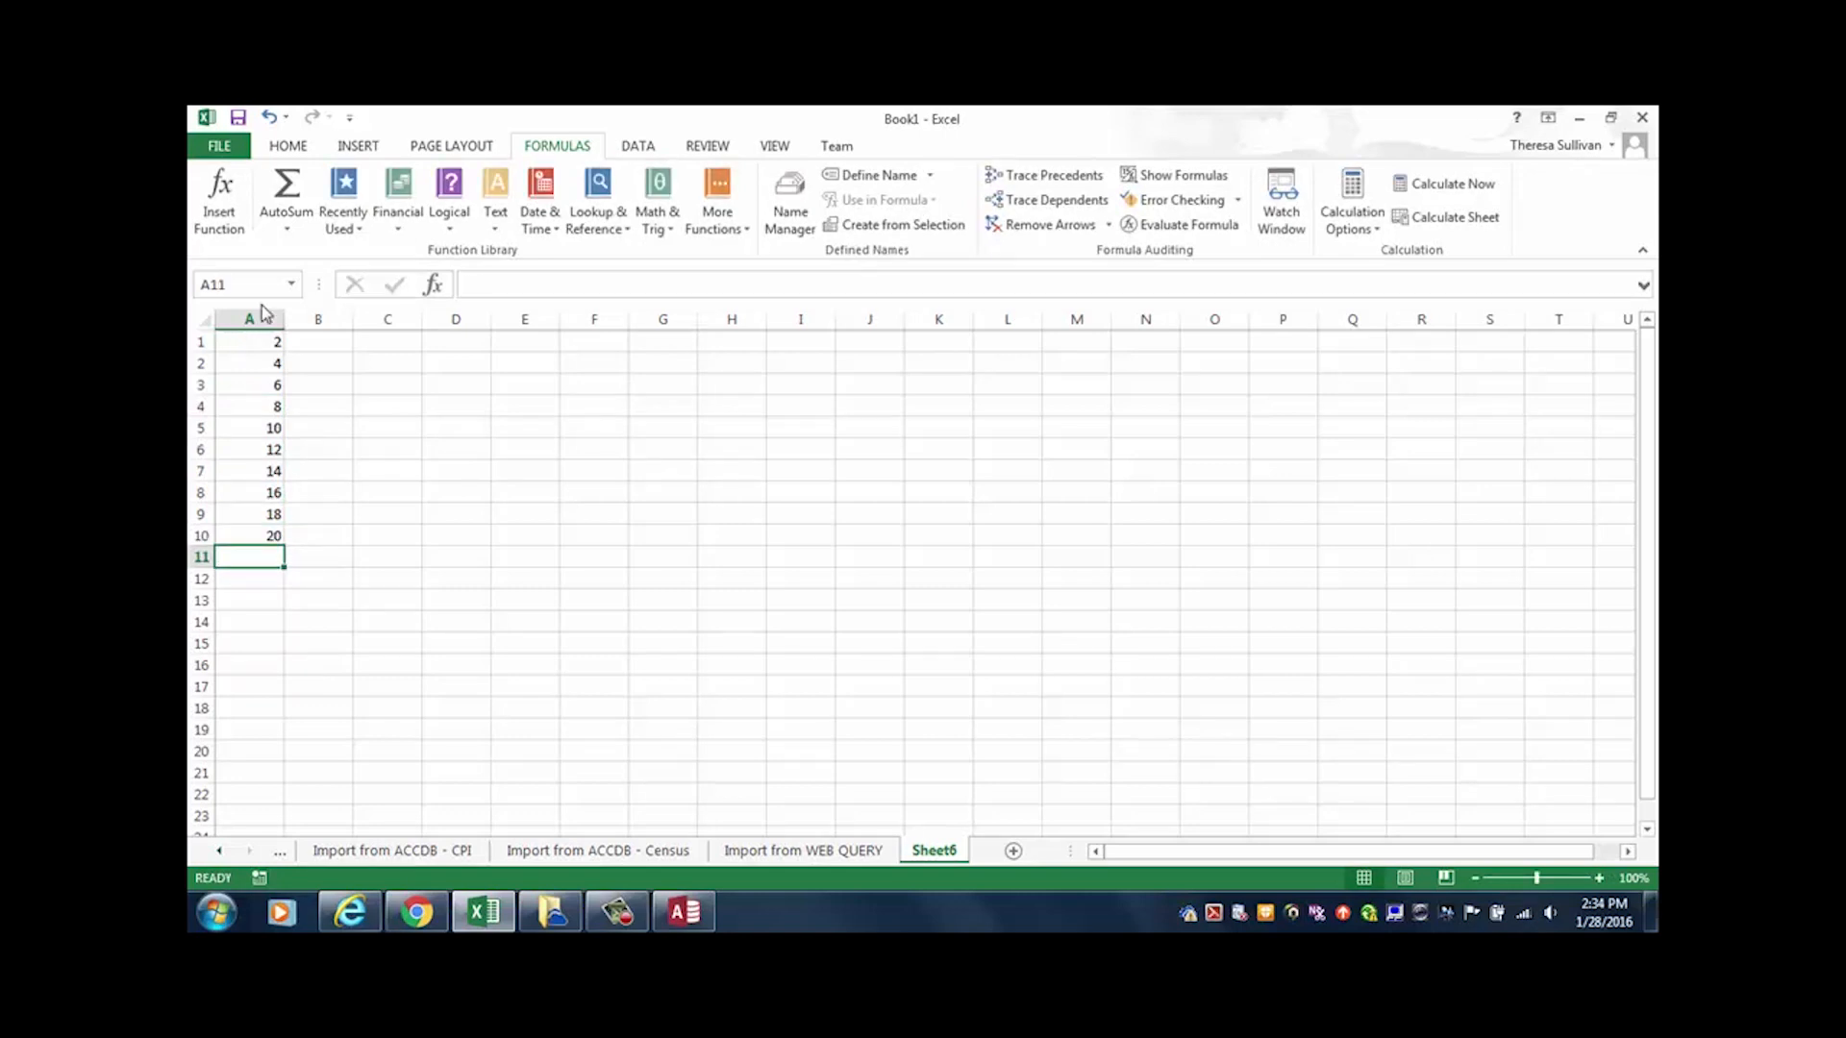
Step: Add up A1:A10 in cell A11 with AutoSum and select that cell to view its formula
{"action": "left_click", "coordinate": [286, 193]}
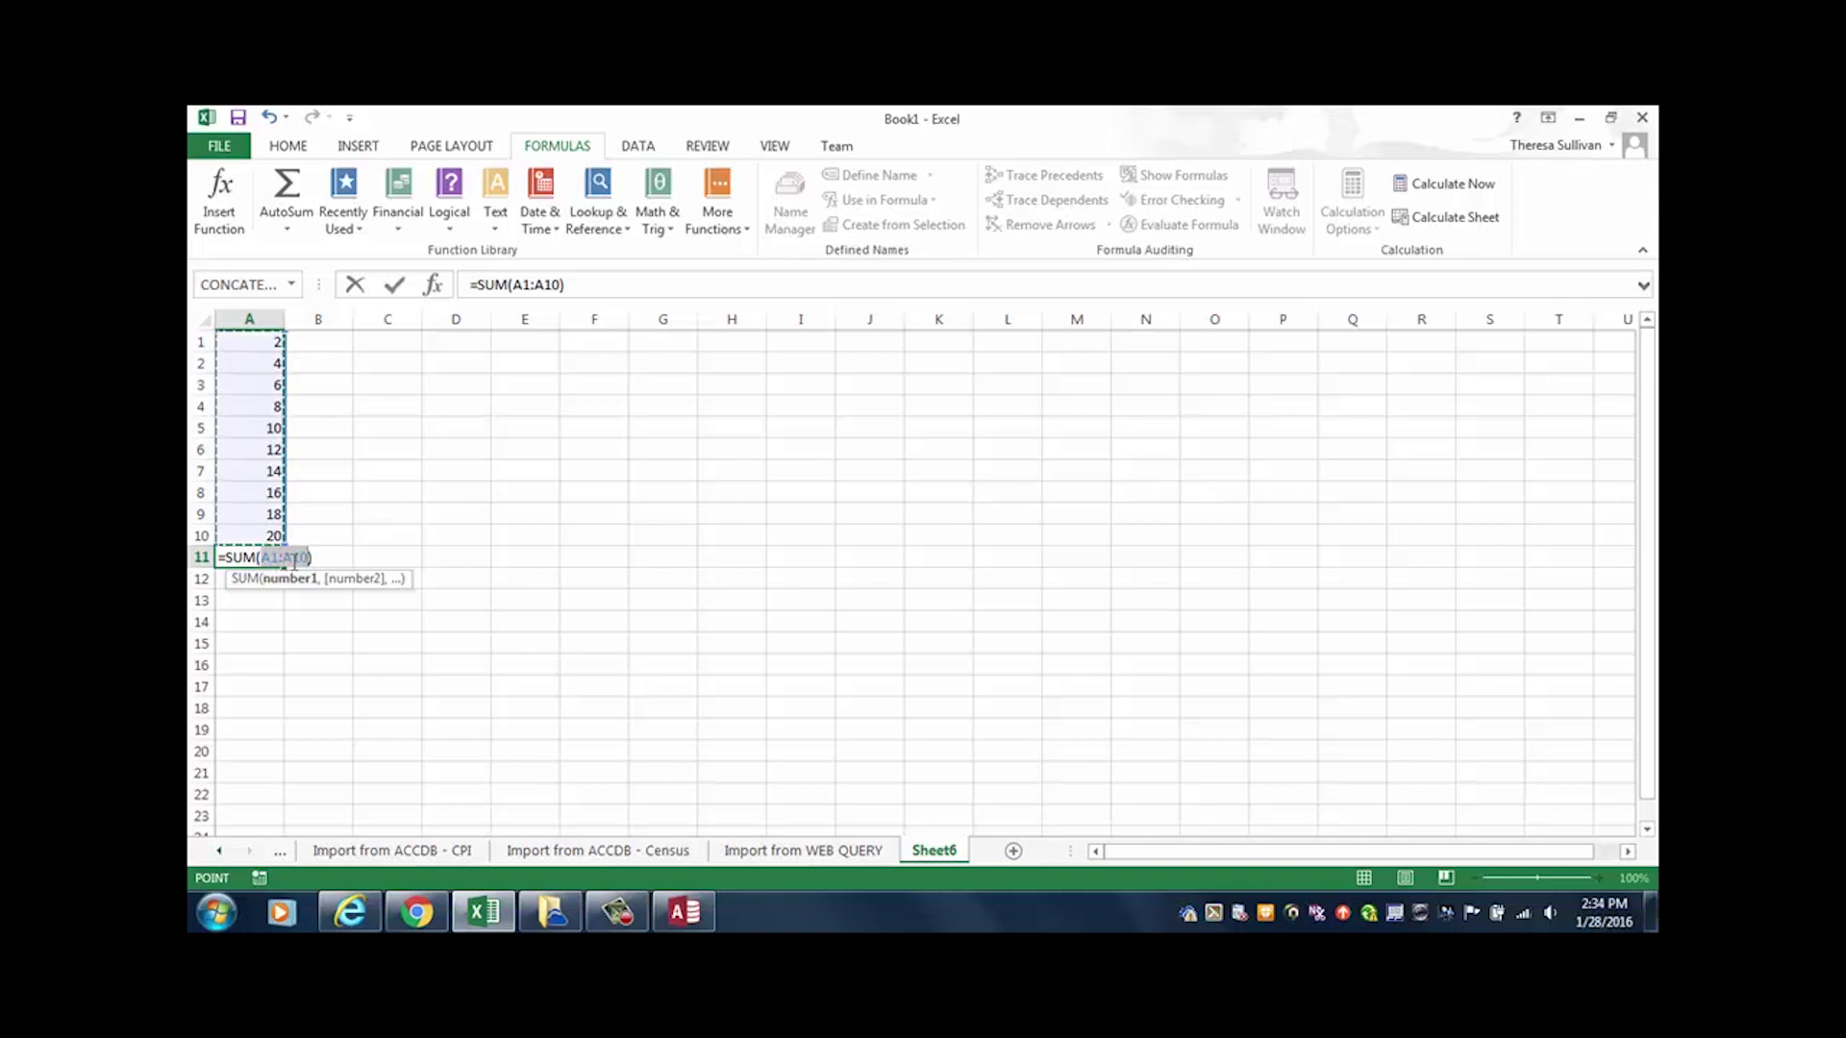
{"action": "key", "text": "Return"}
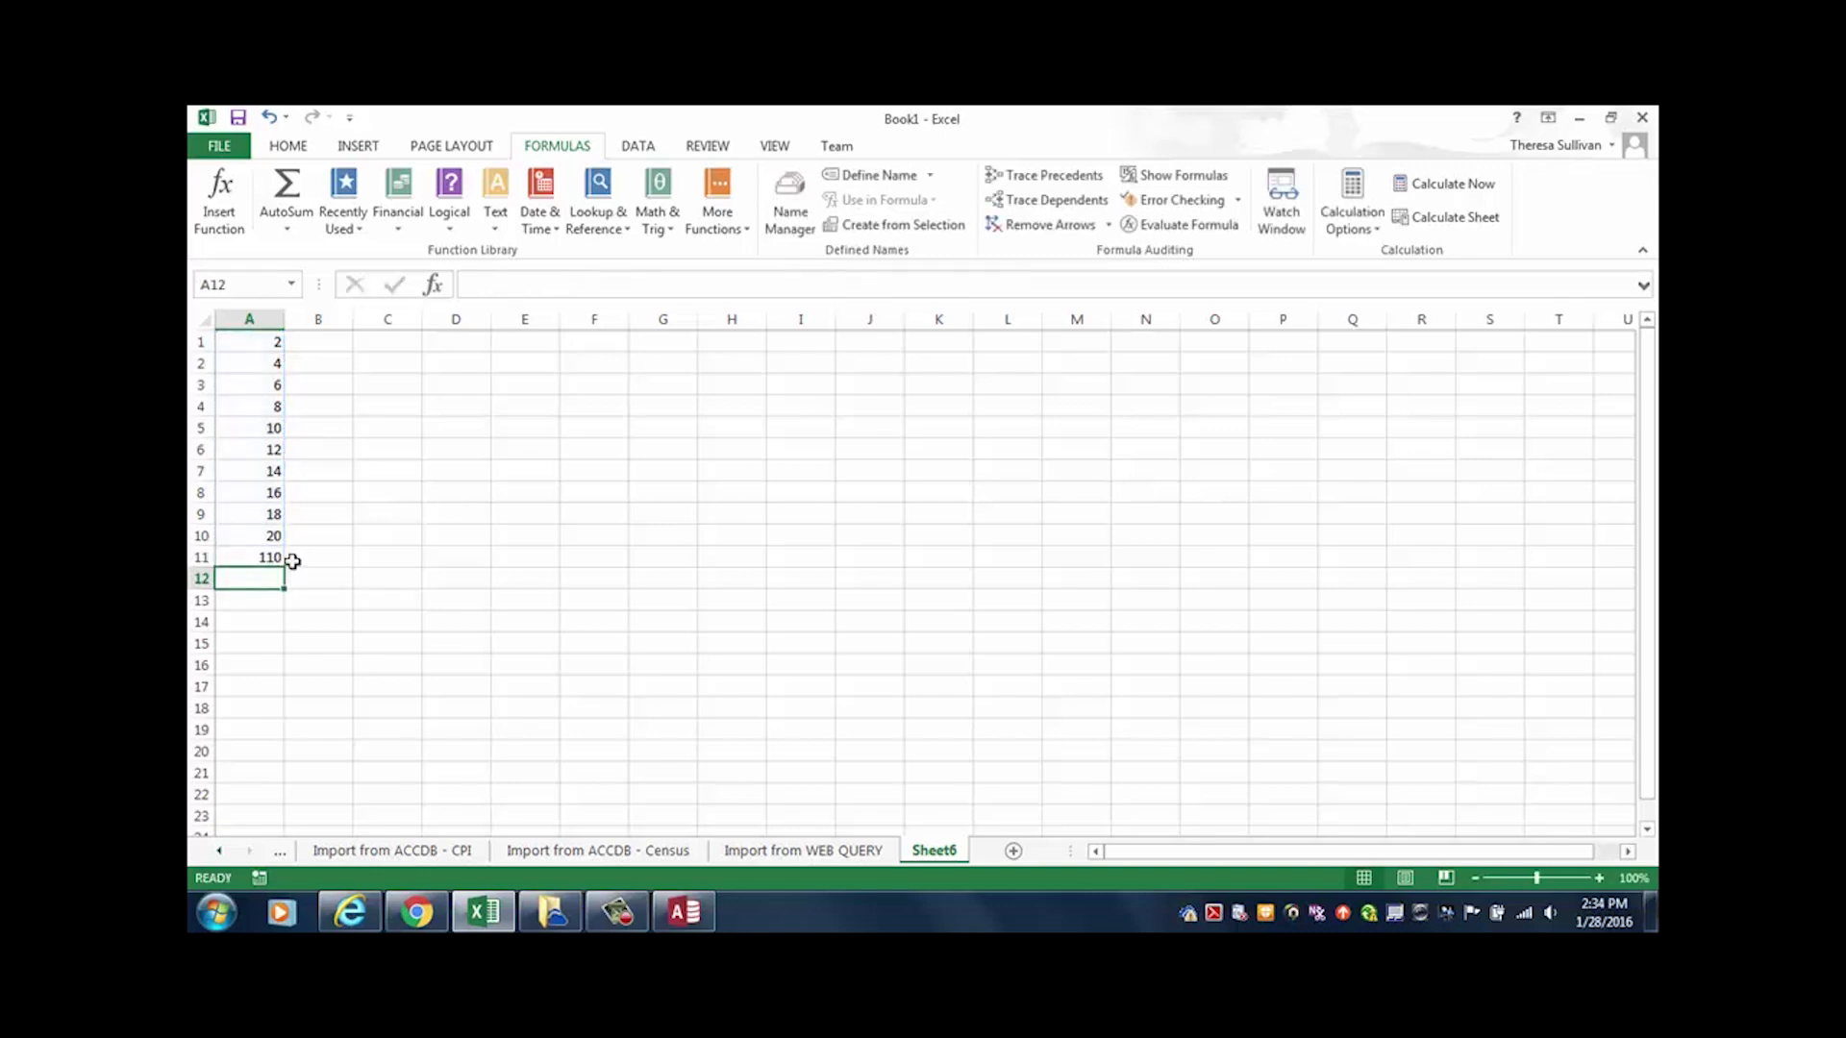
{"action": "left_click", "coordinate": [267, 560]}
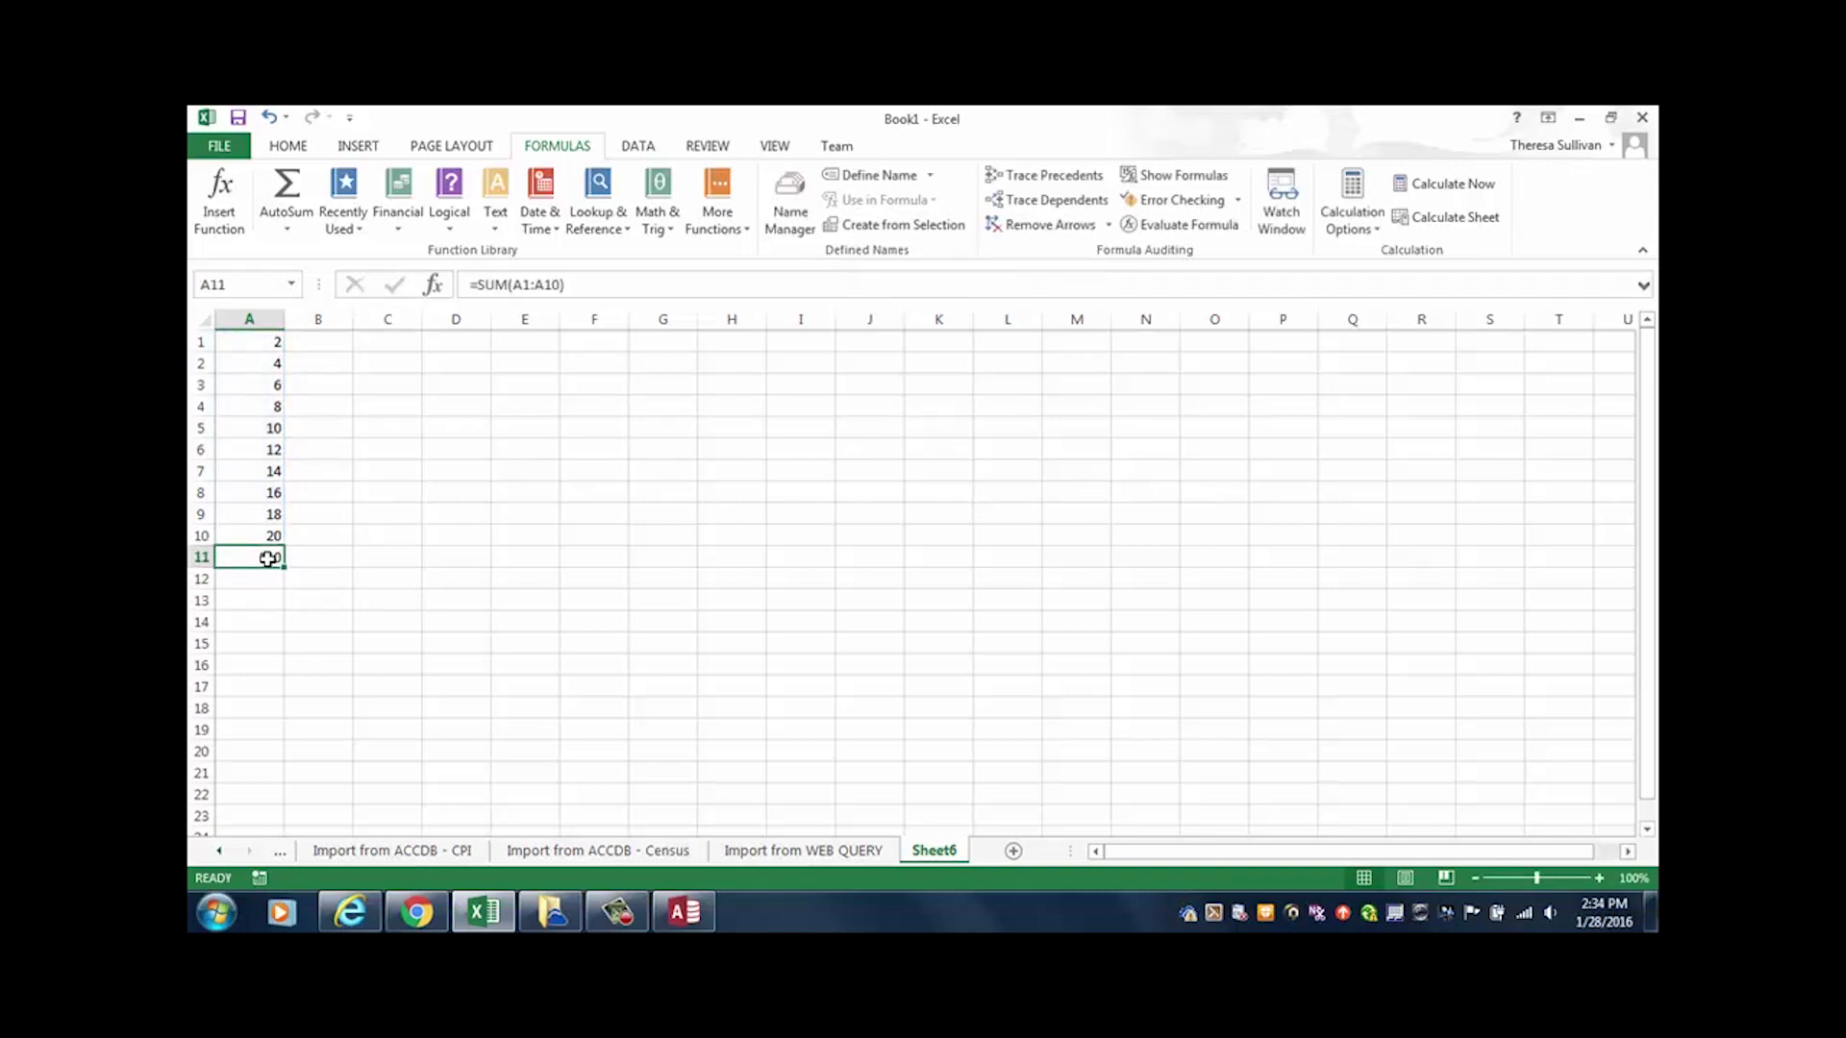
Step: Check the status bar statistics for A1:A10, and label the total with sum in cell A12
{"action": "left_click_drag", "start_coordinate": [240, 341], "coordinate": [260, 530]}
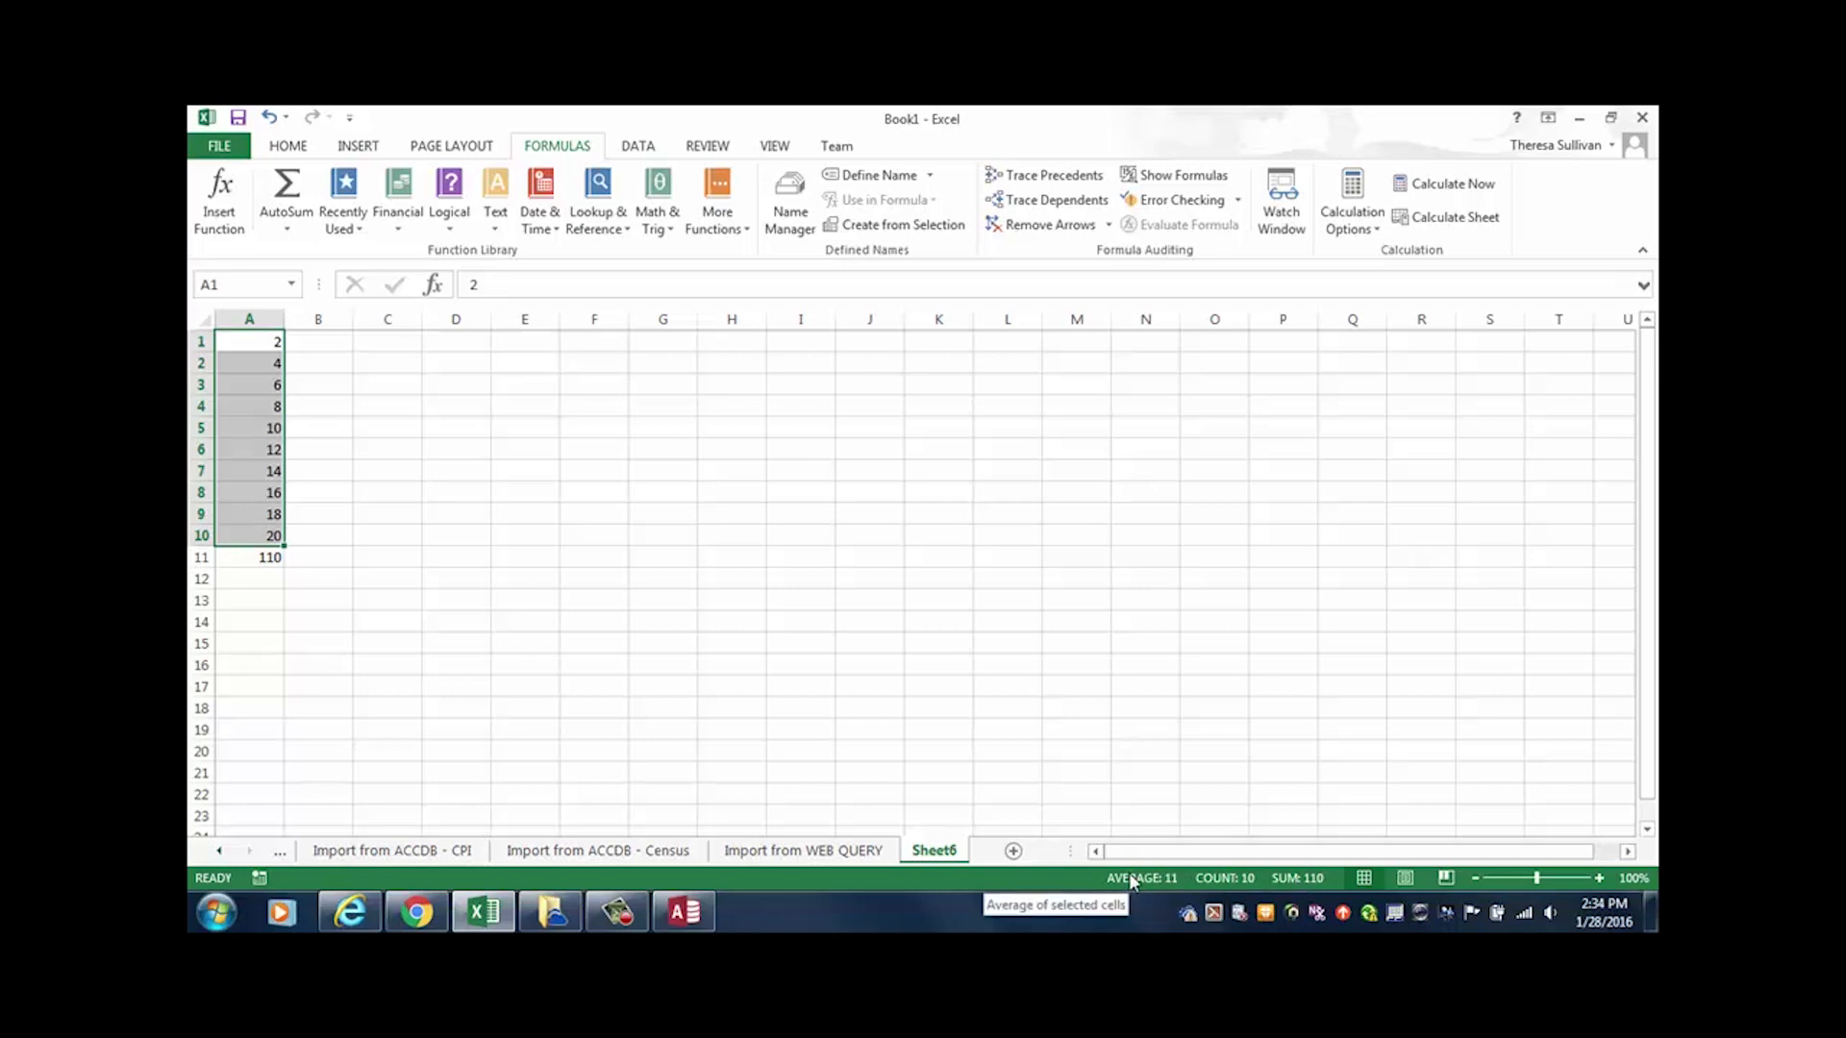
{"action": "left_click", "coordinate": [253, 582]}
{"action": "type", "text": "sum"}
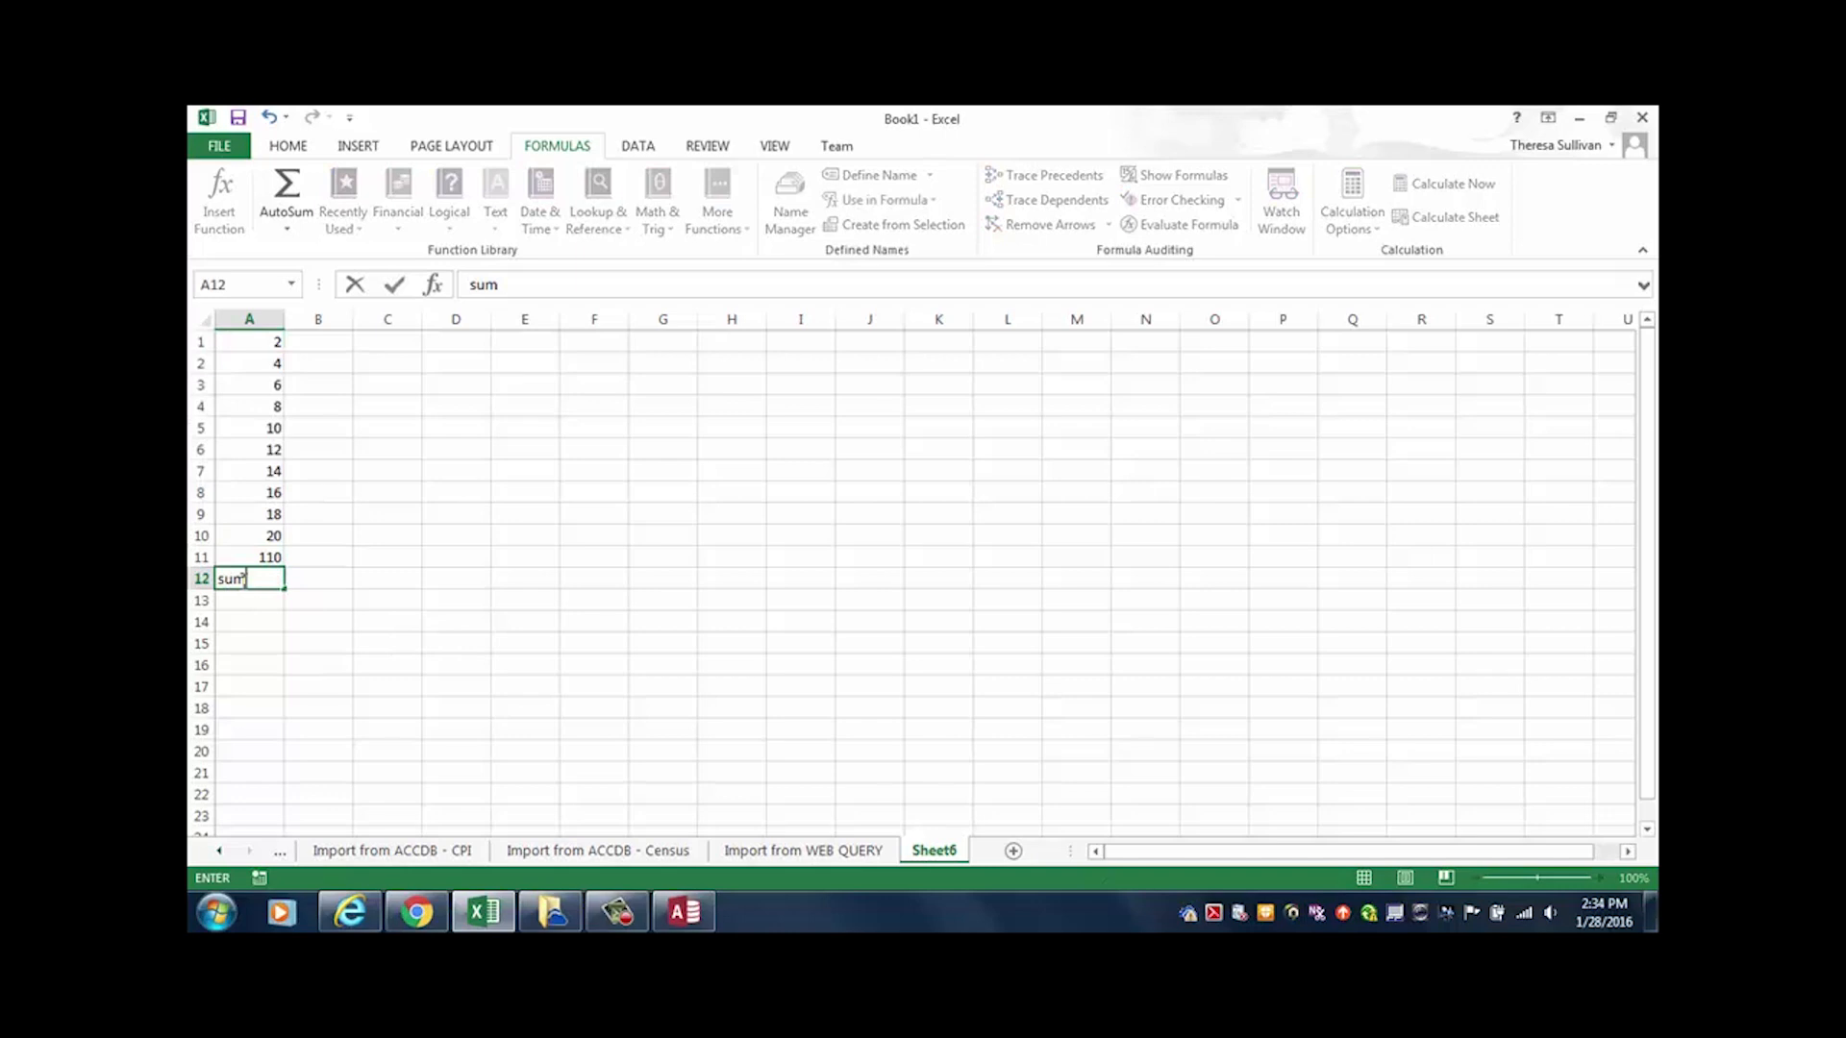
{"action": "key", "text": "Tab"}
Step: Calculate the average of A1:A10 in cell B11 and label it Average in B12
{"action": "left_click", "coordinate": [304, 551]}
{"action": "left_click", "coordinate": [286, 228]}
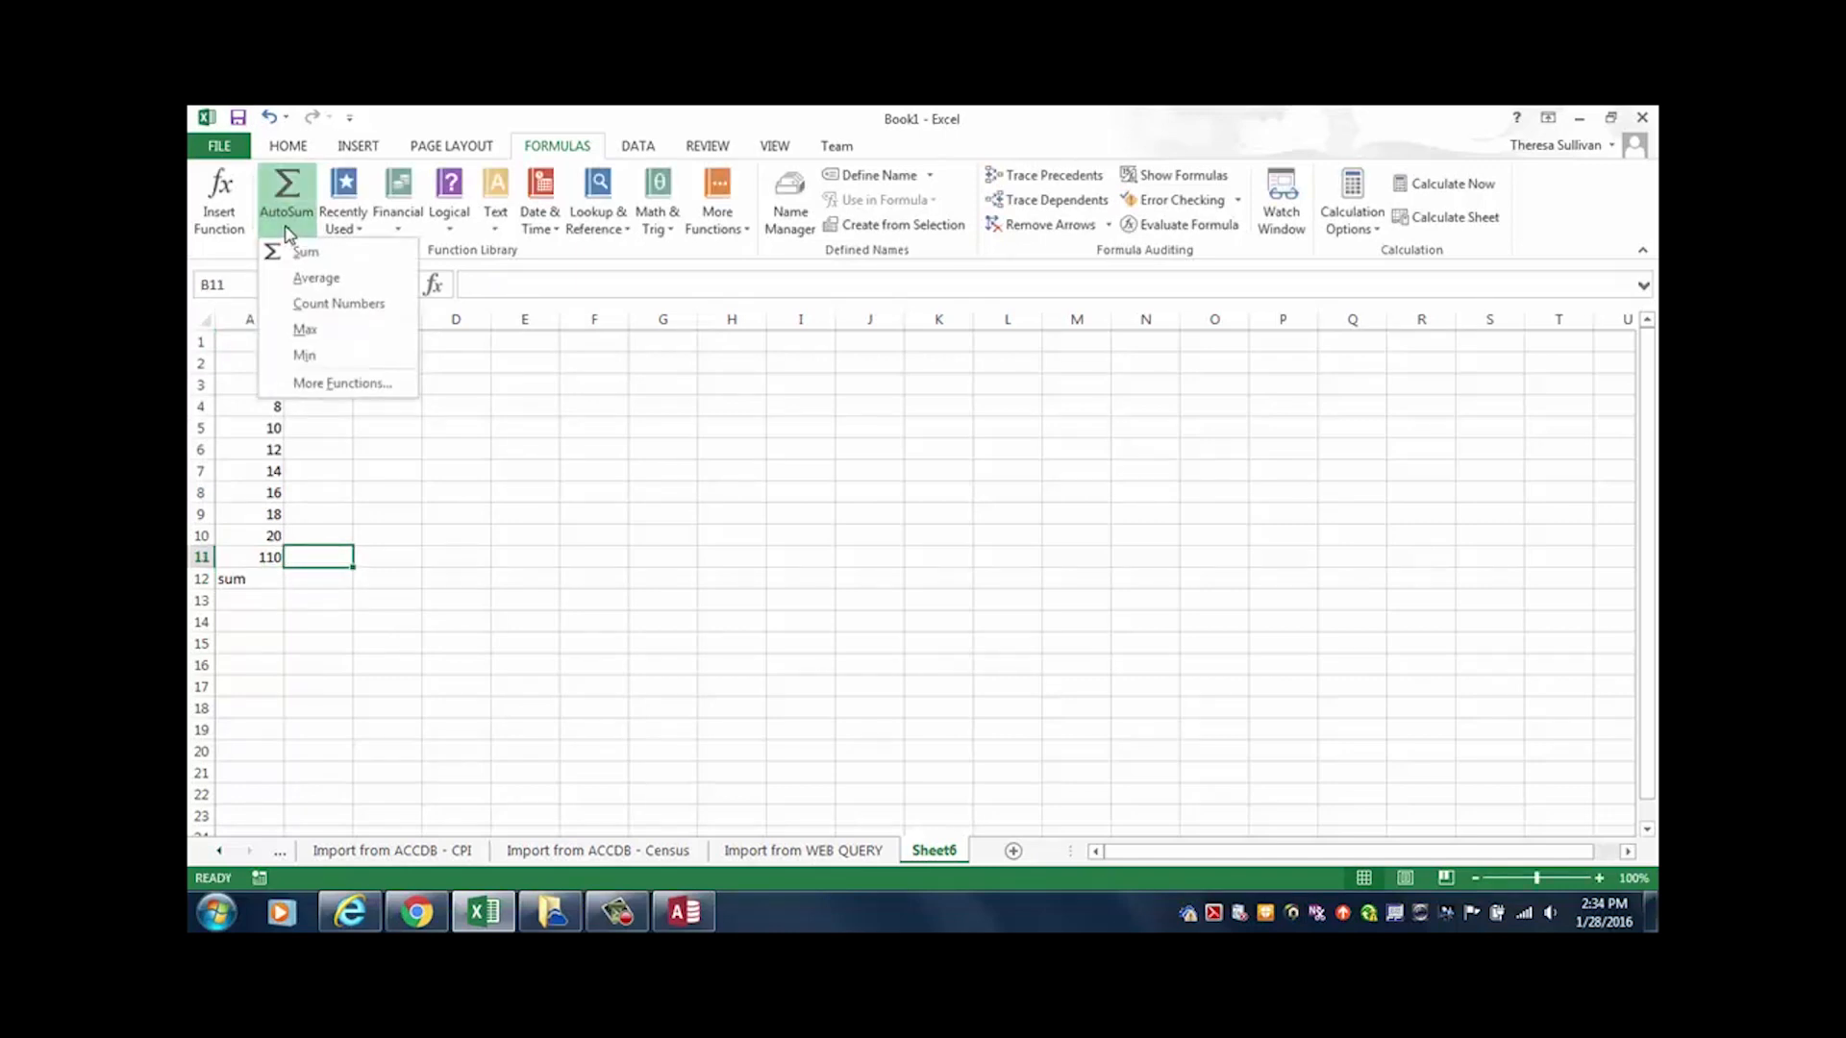
{"action": "left_click", "coordinate": [304, 278]}
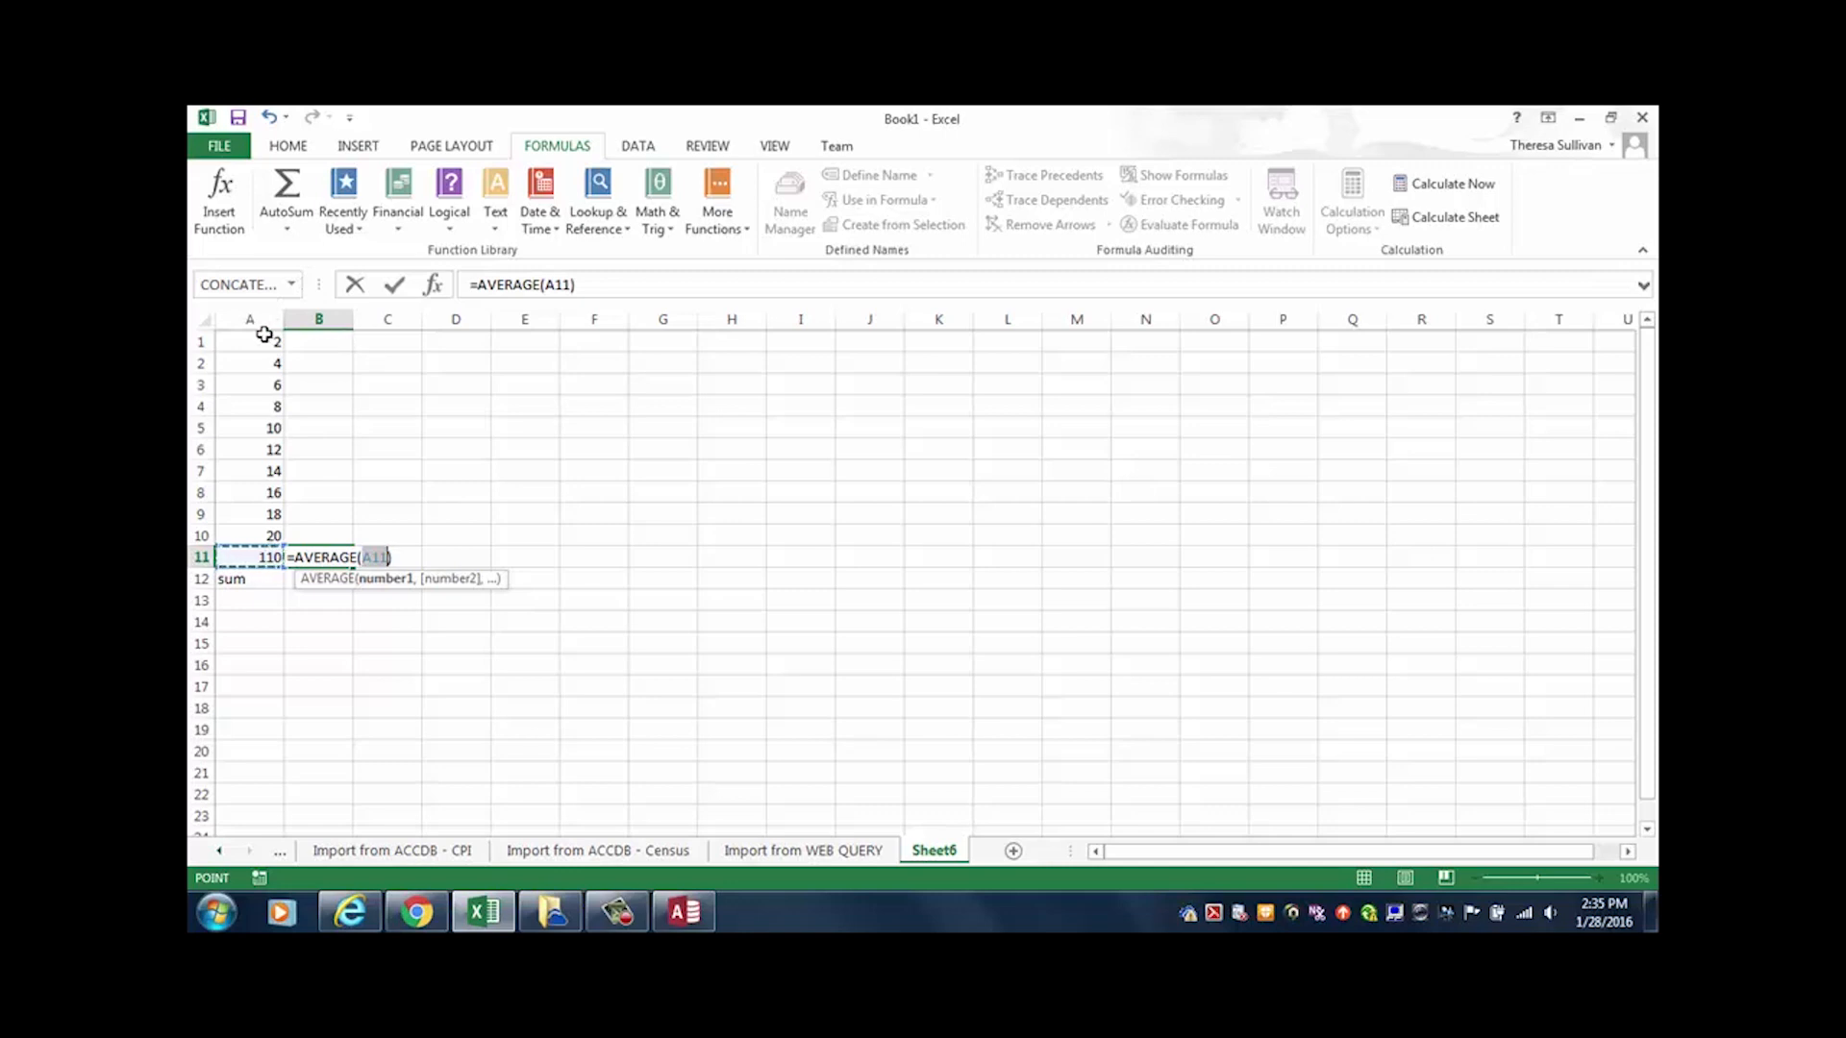
{"action": "left_click_drag", "start_coordinate": [268, 344], "coordinate": [267, 538]}
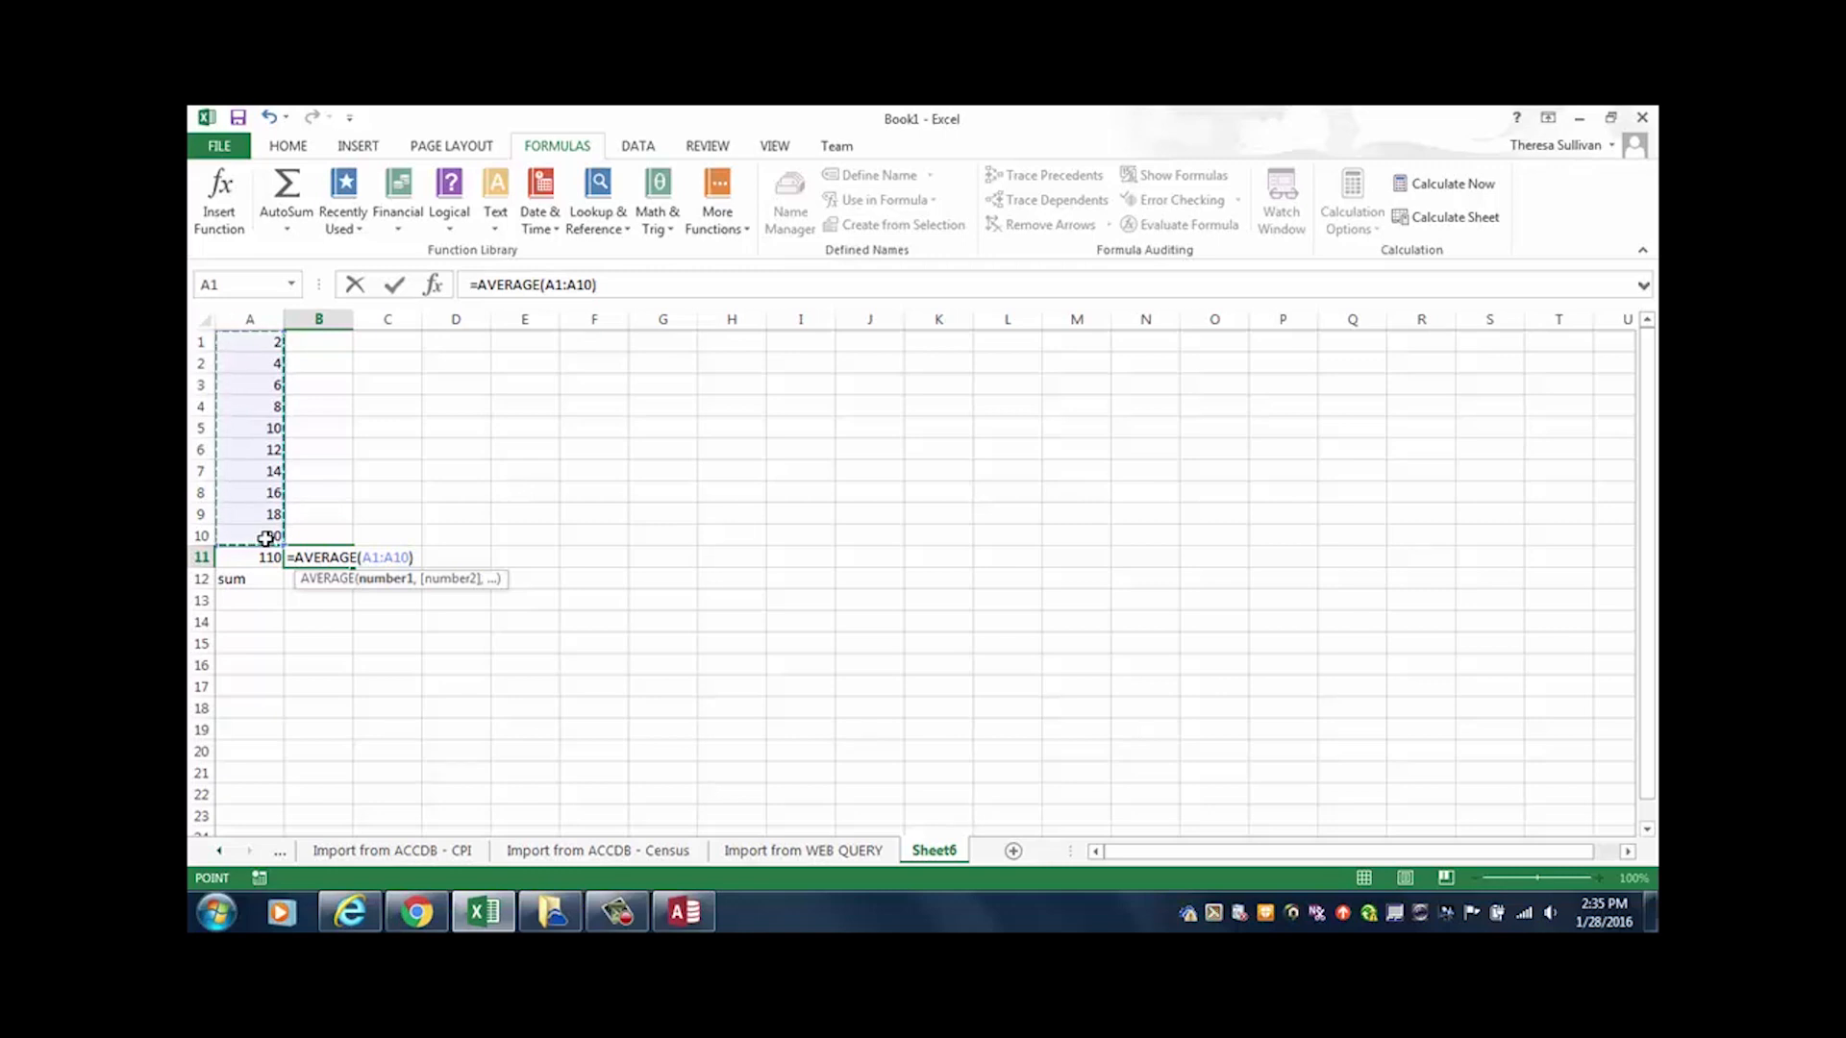
{"action": "key", "text": "Return"}
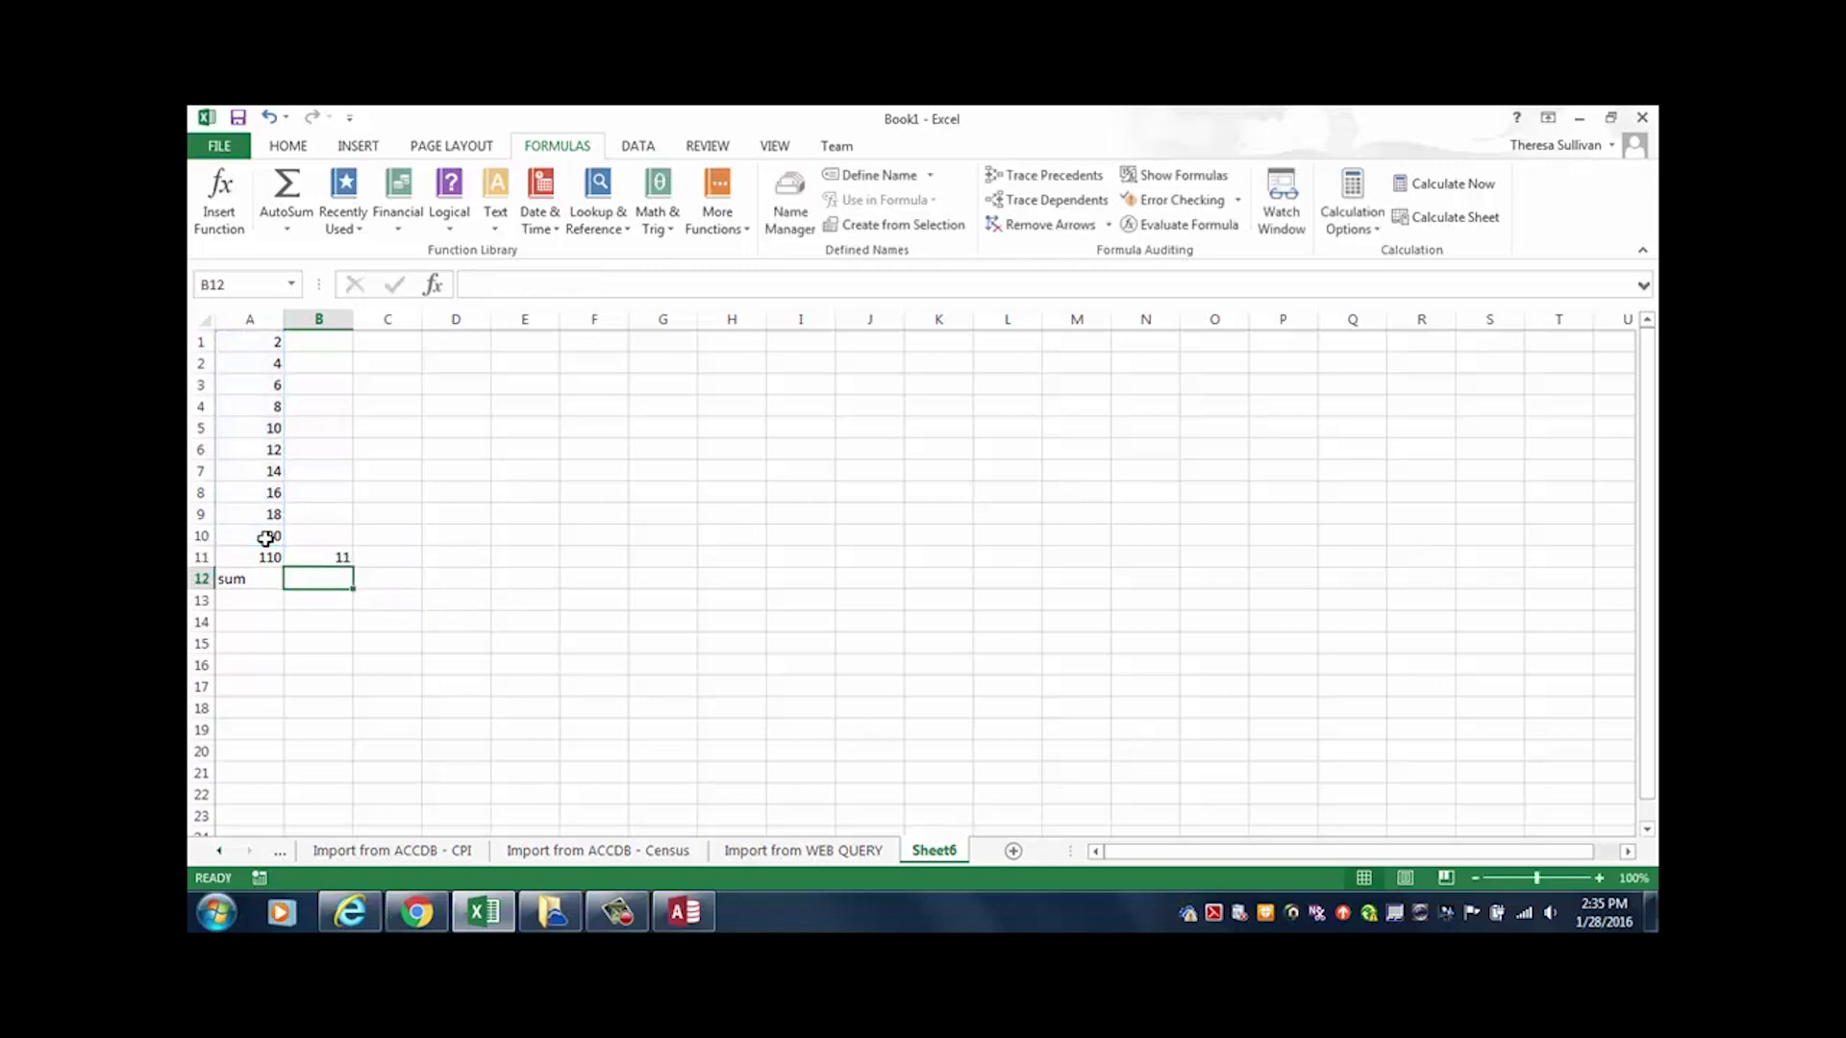
{"action": "type", "text": "Average"}
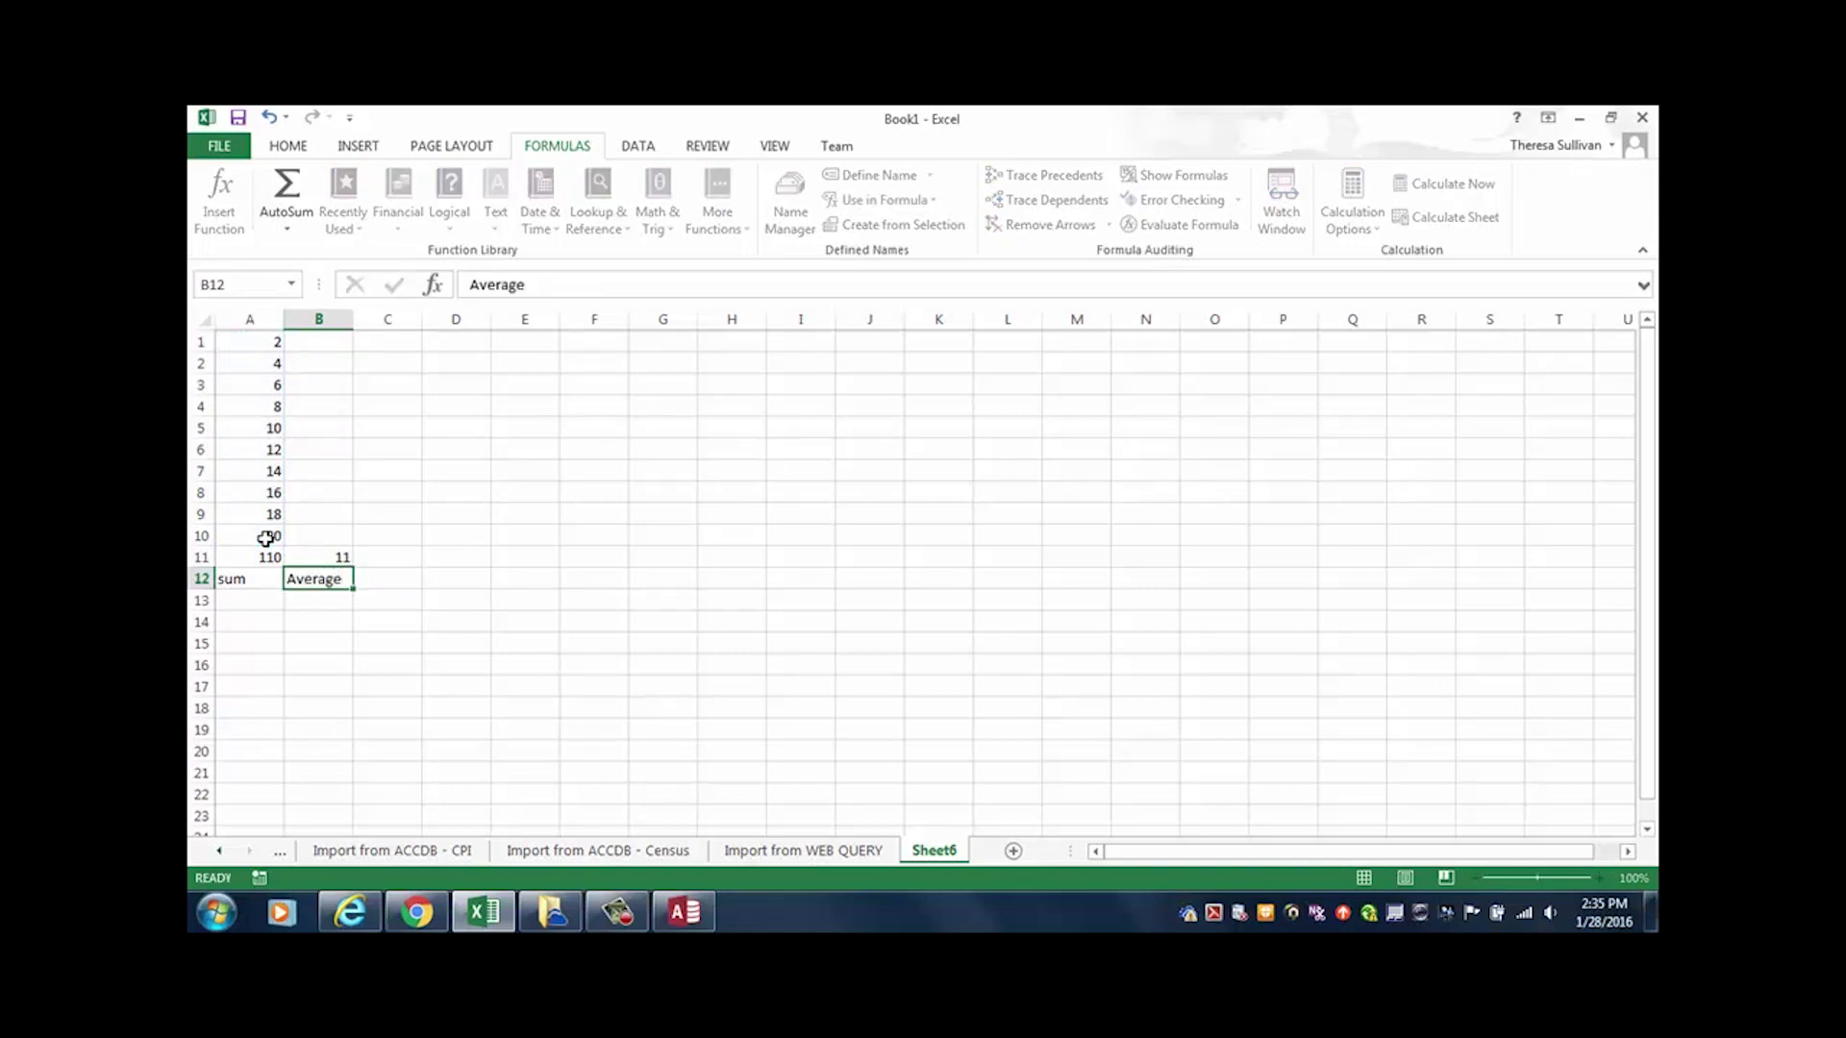
{"action": "key", "text": "Tab"}
Step: Count the numbers in A1:A10 in cell C11 and label the result count in C12
{"action": "key", "text": "Up"}
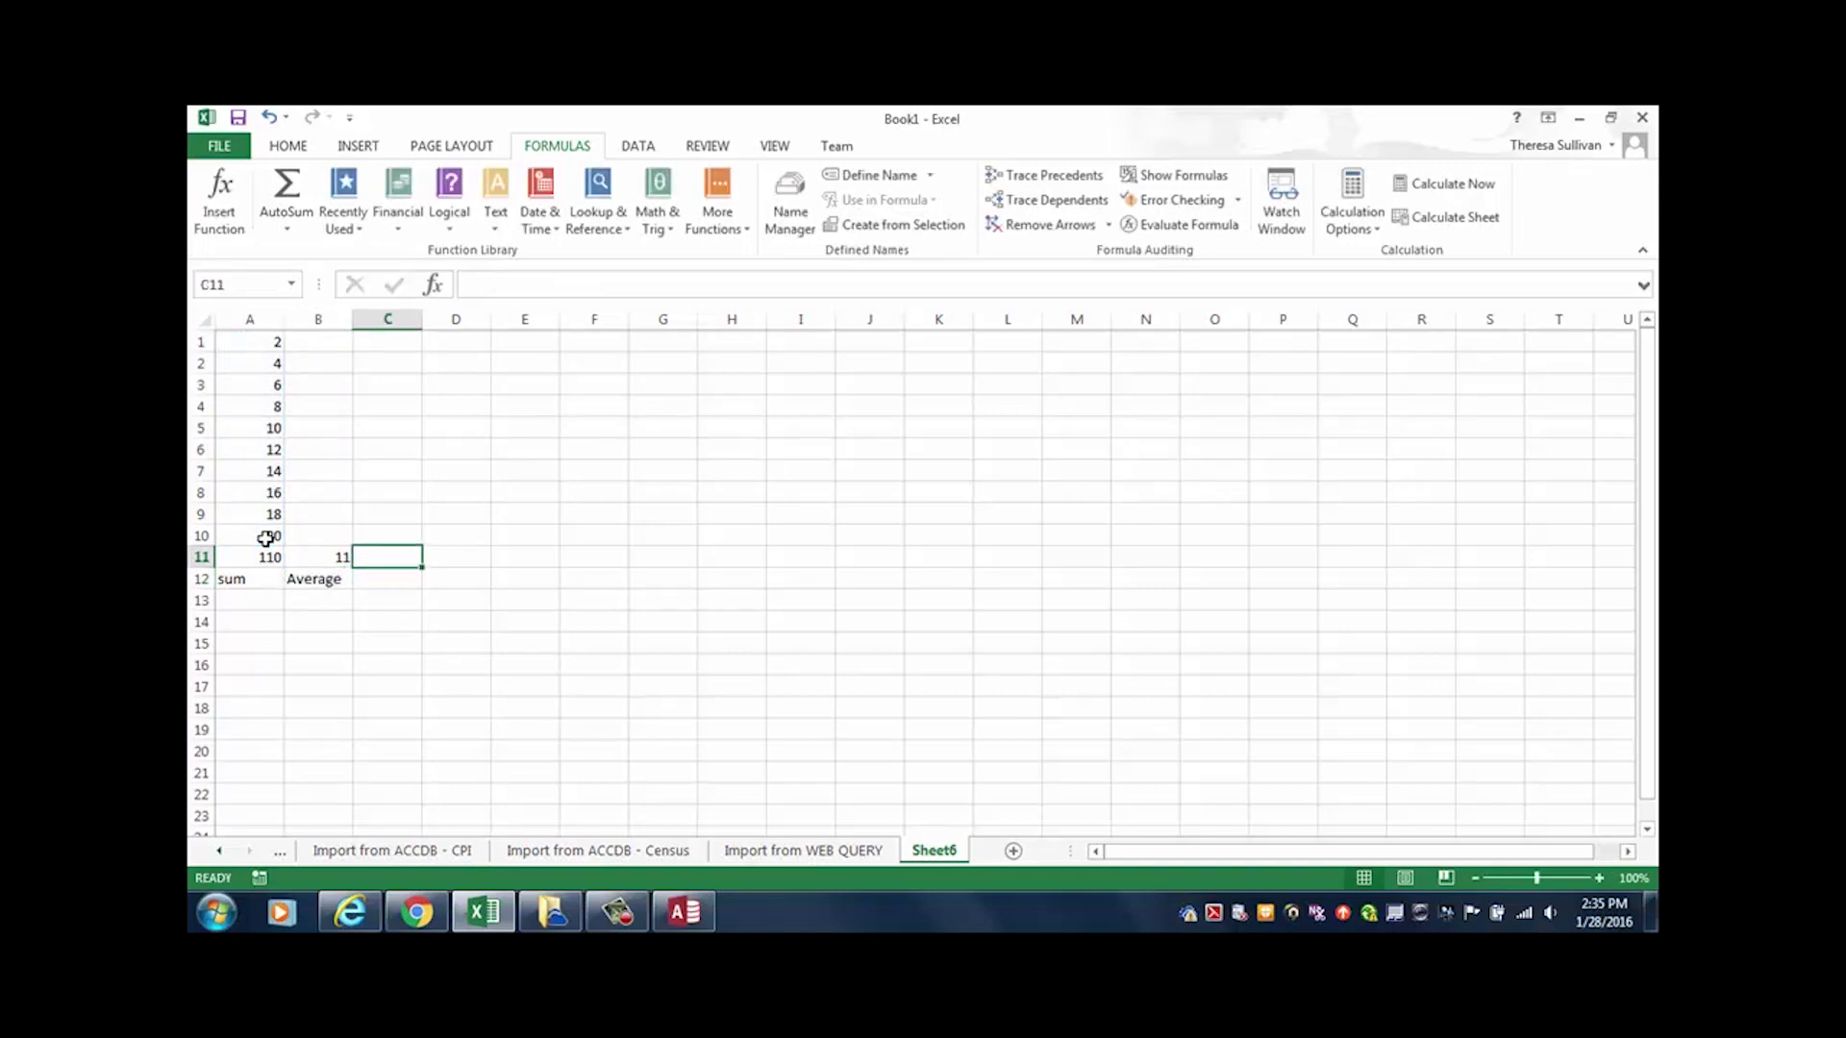
{"action": "left_click", "coordinate": [282, 230]}
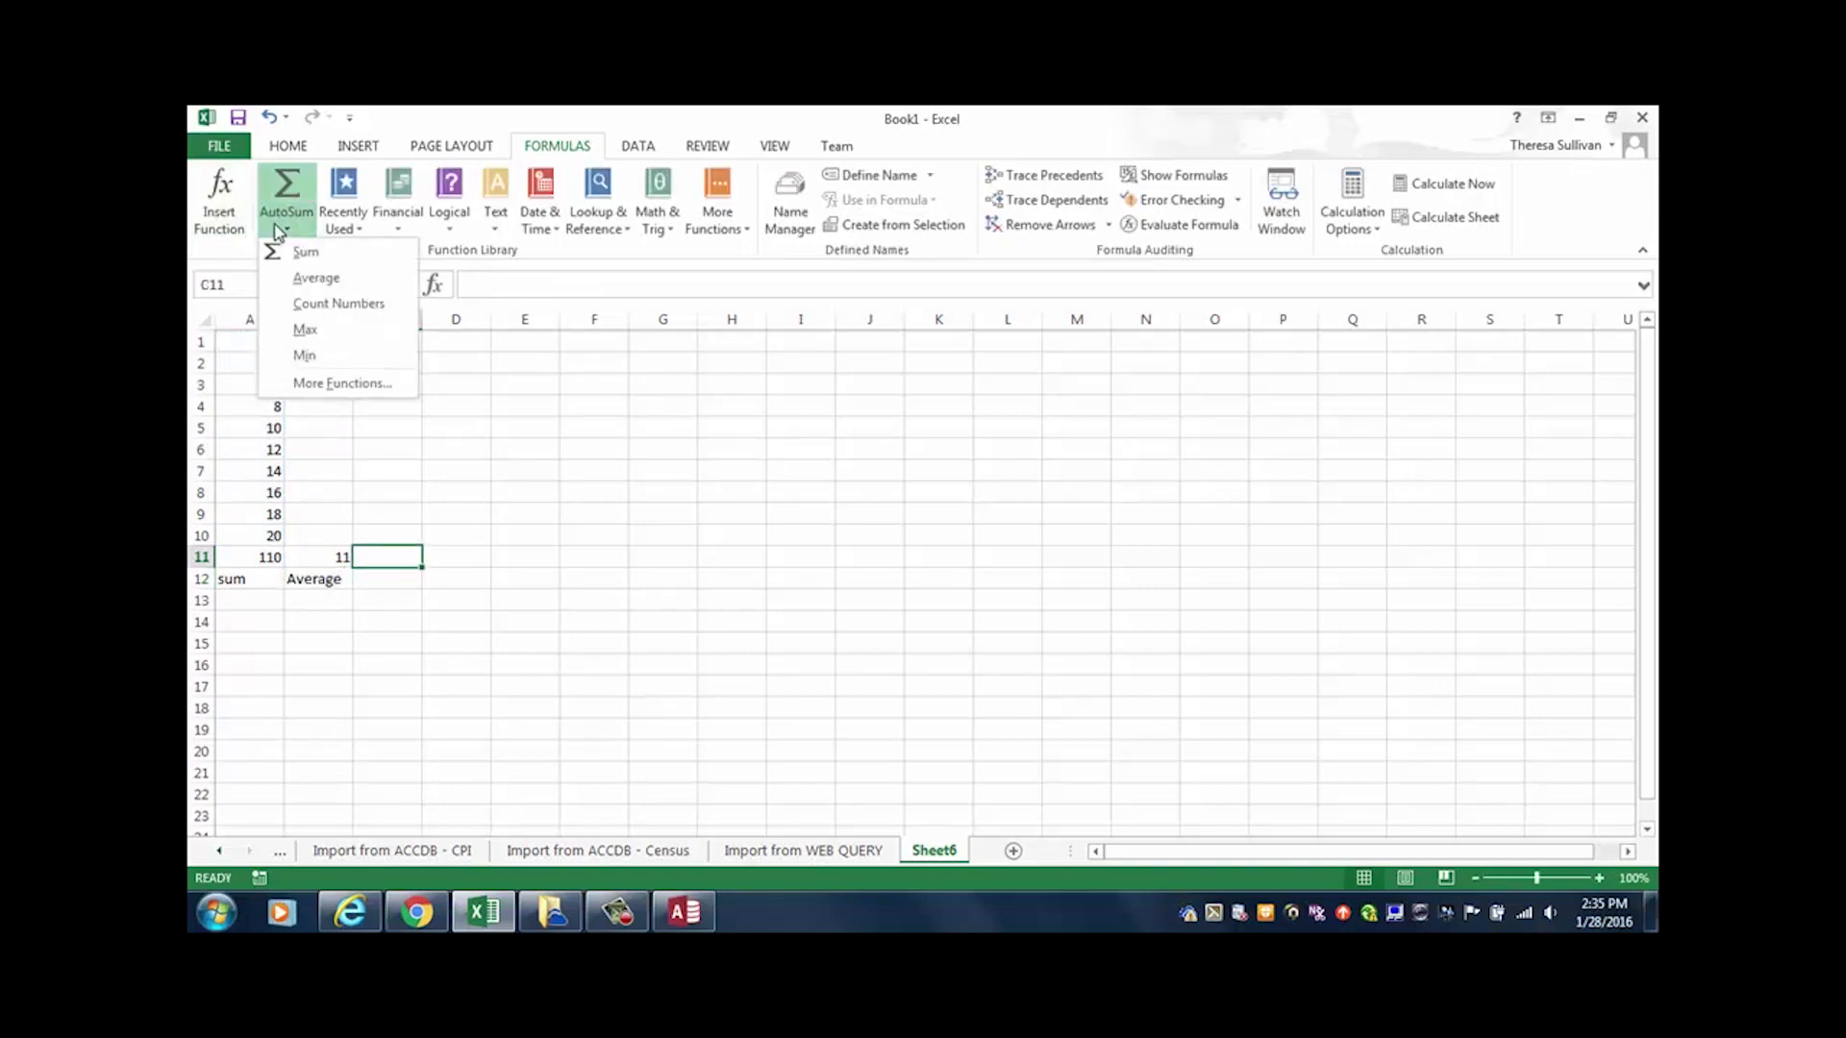
{"action": "left_click", "coordinate": [288, 303]}
{"action": "left_click_drag", "start_coordinate": [267, 347], "coordinate": [267, 528]}
{"action": "key", "text": "Return"}
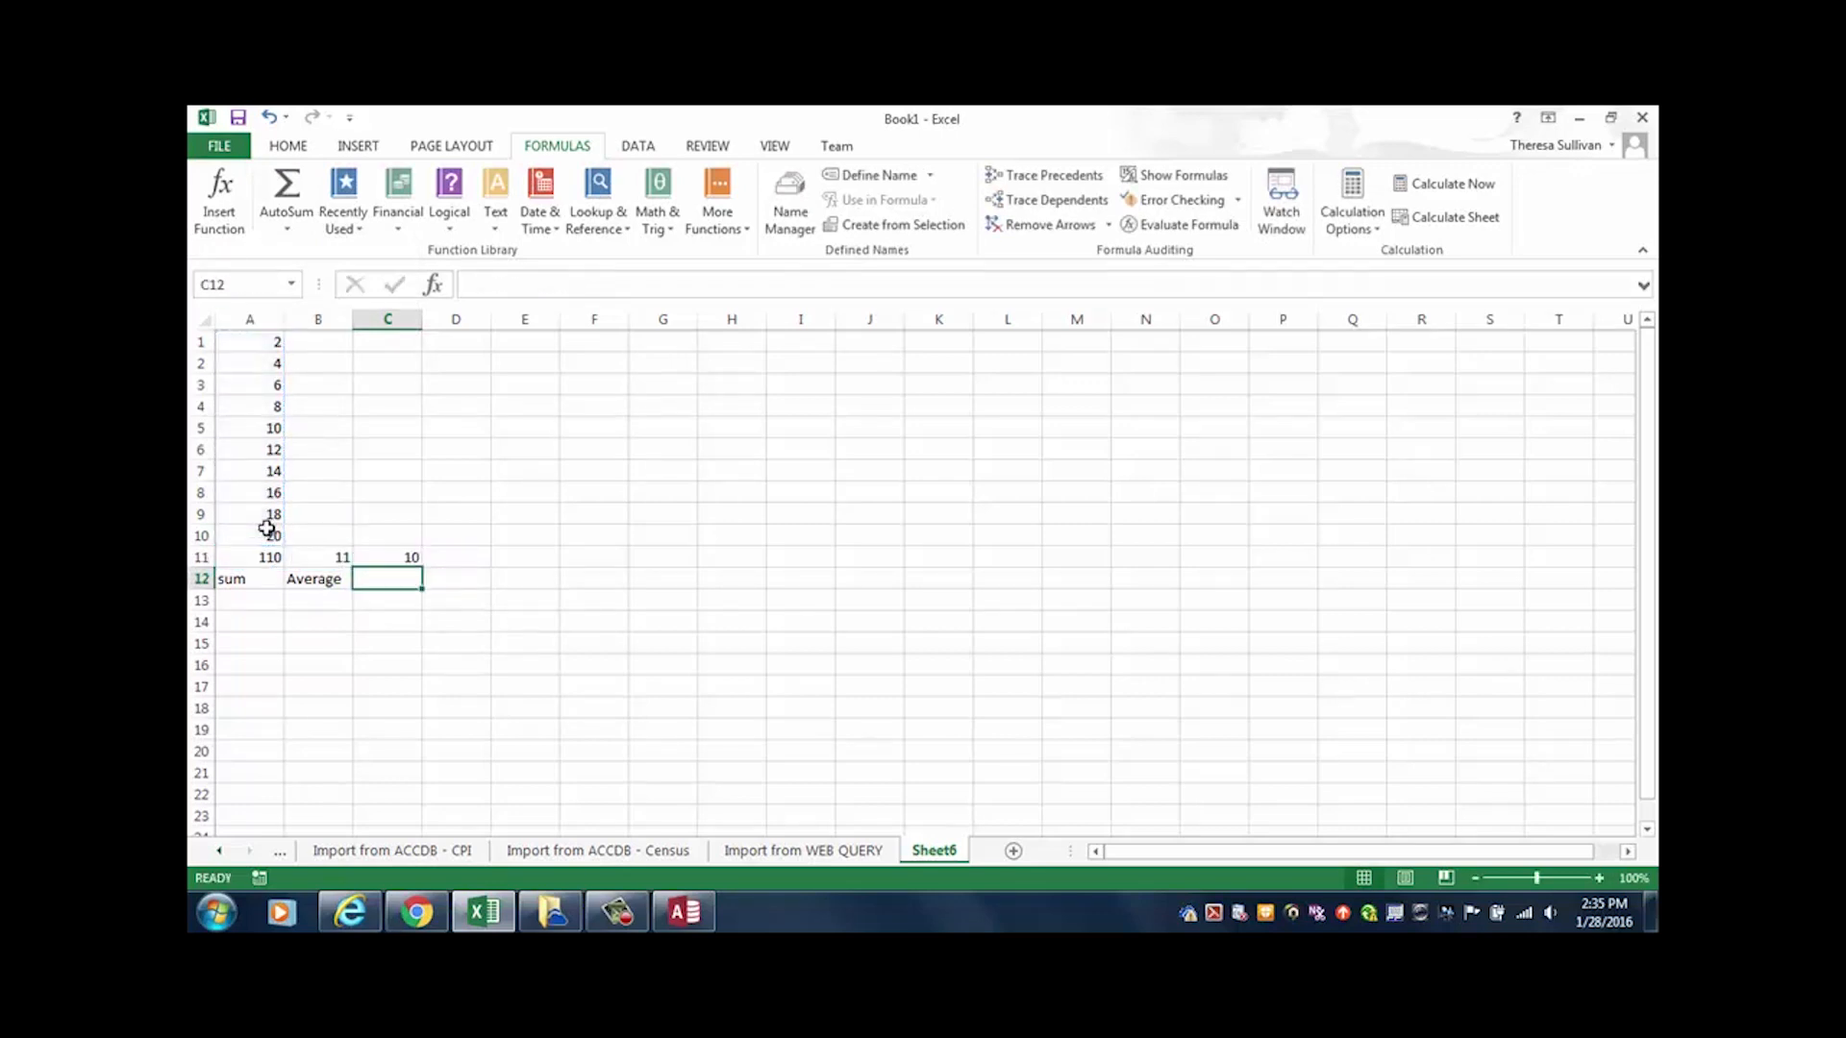
{"action": "type", "text": "count"}
{"action": "key", "text": "Tab"}
Step: Find the maximum of A1:A10 in cell D11 and label it max in D12
{"action": "key", "text": "Up"}
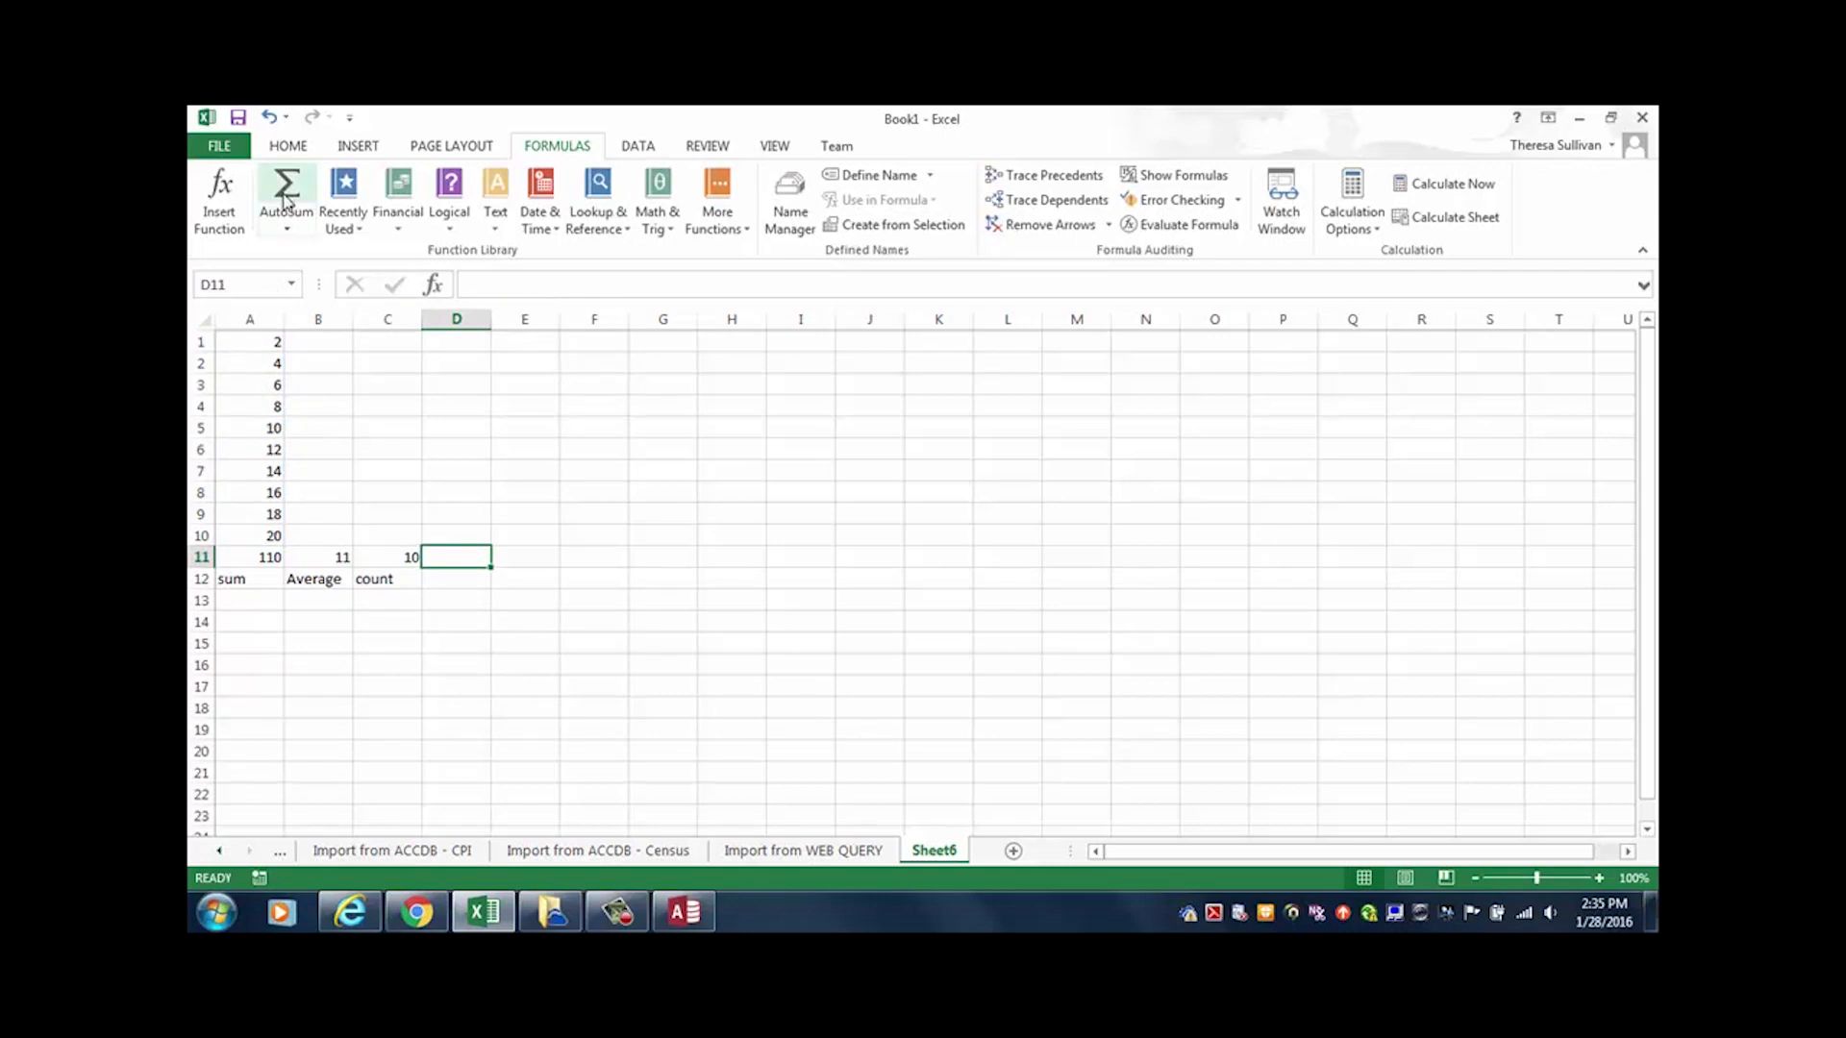
{"action": "left_click", "coordinate": [285, 230]}
{"action": "left_click", "coordinate": [304, 327]}
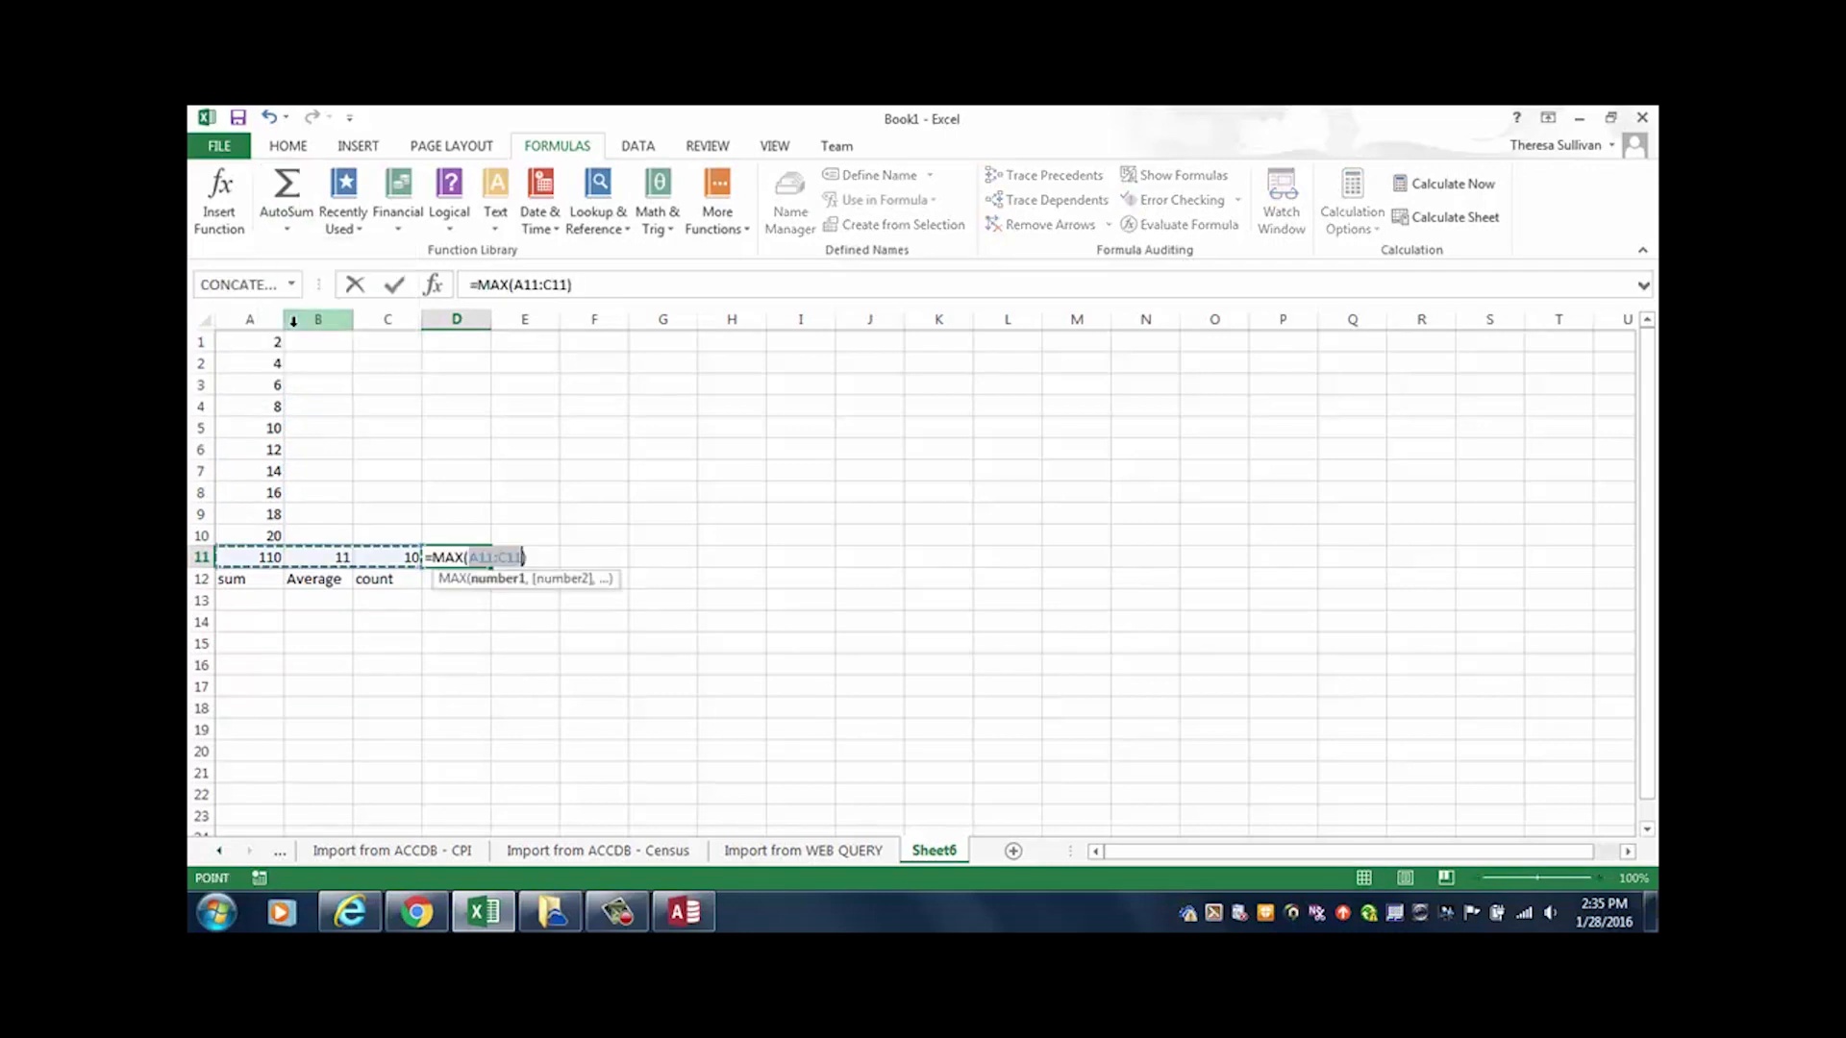
{"action": "left_click_drag", "start_coordinate": [264, 343], "coordinate": [259, 535]}
{"action": "key", "text": "Return"}
{"action": "type", "text": "max"}
{"action": "key", "text": "Tab"}
Step: Find the minimum of A1:A10 in cell E11 and label it min in E12
{"action": "key", "text": "Up"}
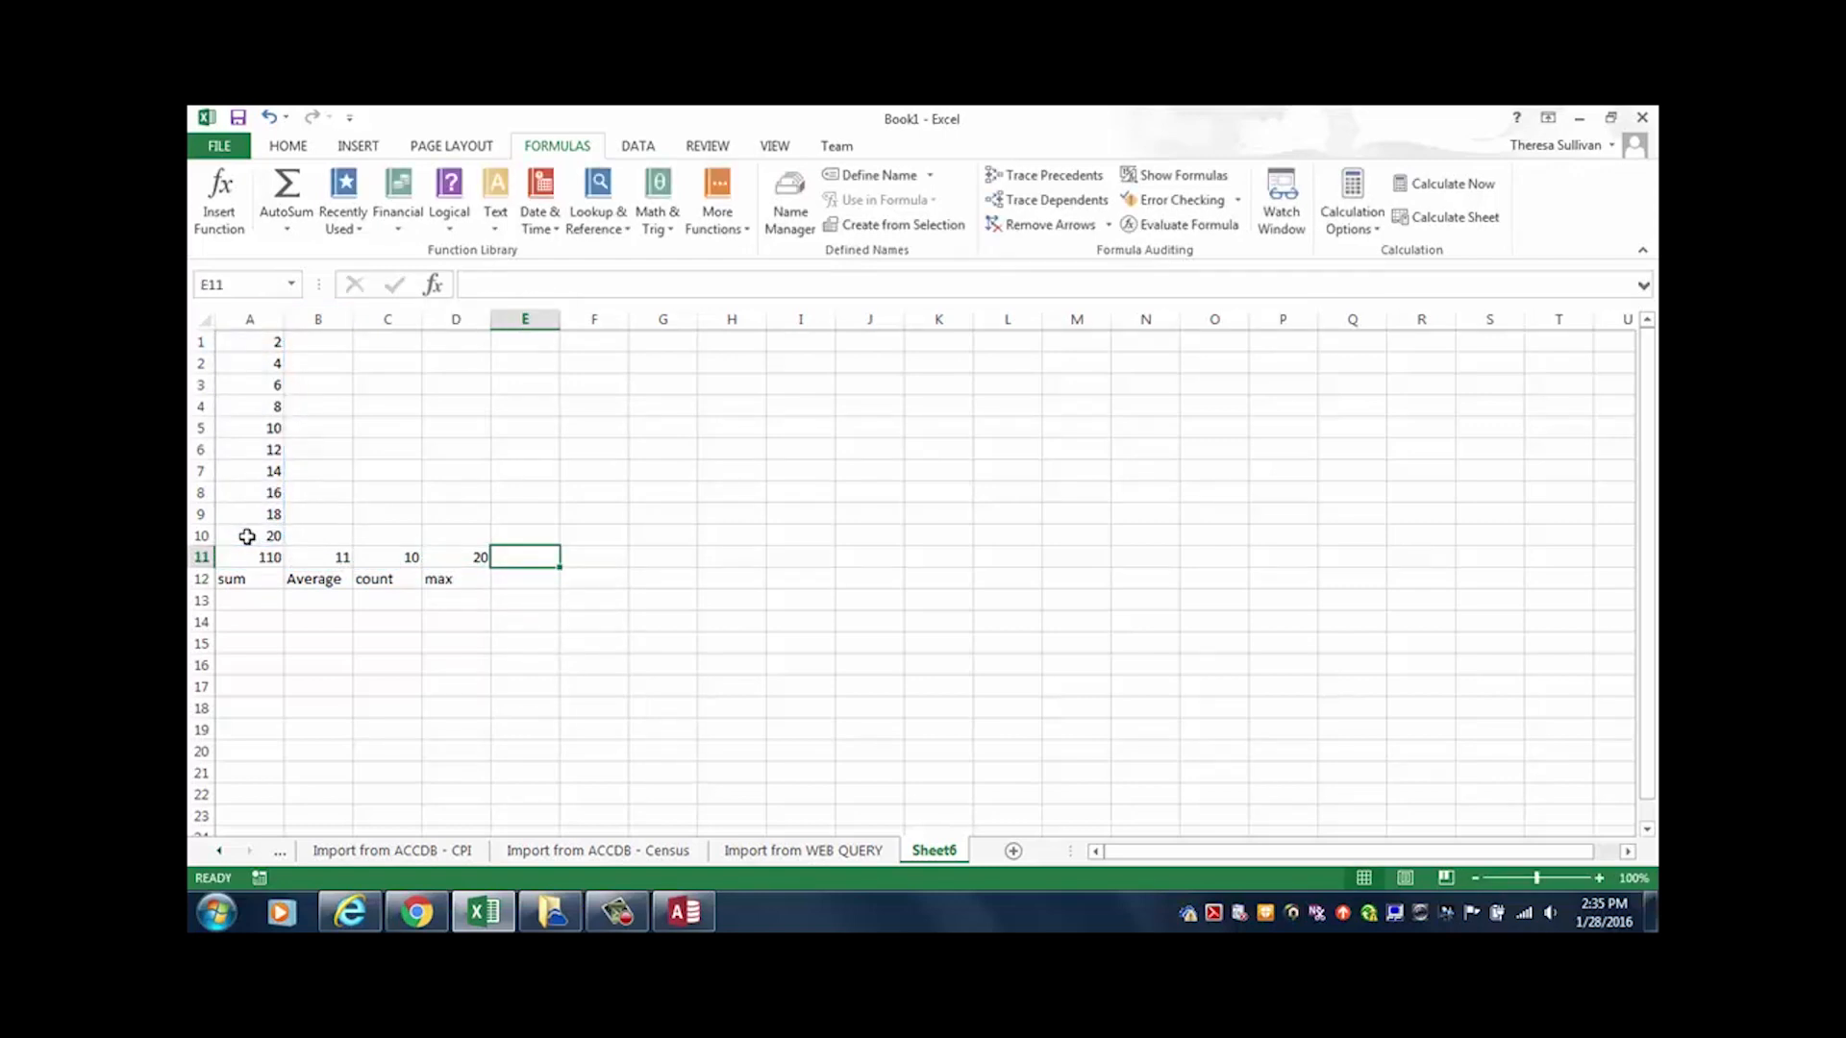
{"action": "left_click", "coordinate": [272, 213]}
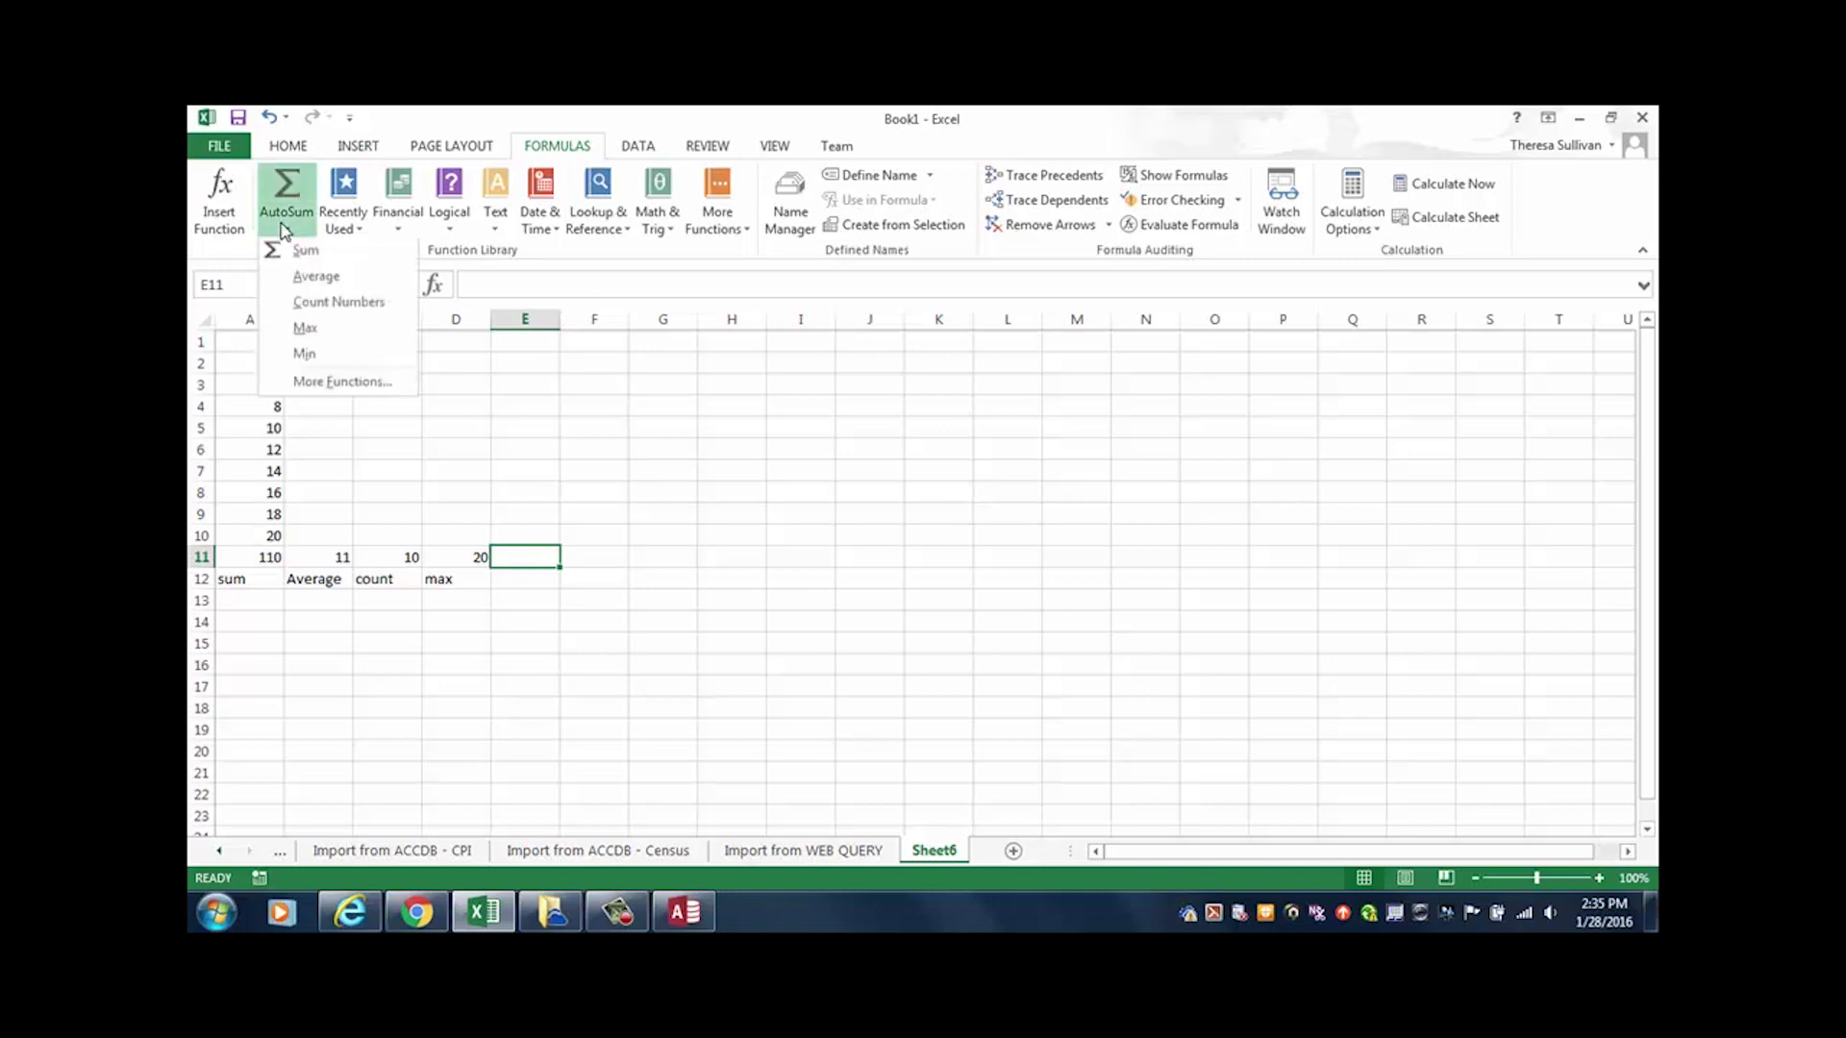
{"action": "left_click", "coordinate": [305, 355]}
{"action": "left_click_drag", "start_coordinate": [256, 343], "coordinate": [249, 534]}
{"action": "key", "text": "Return"}
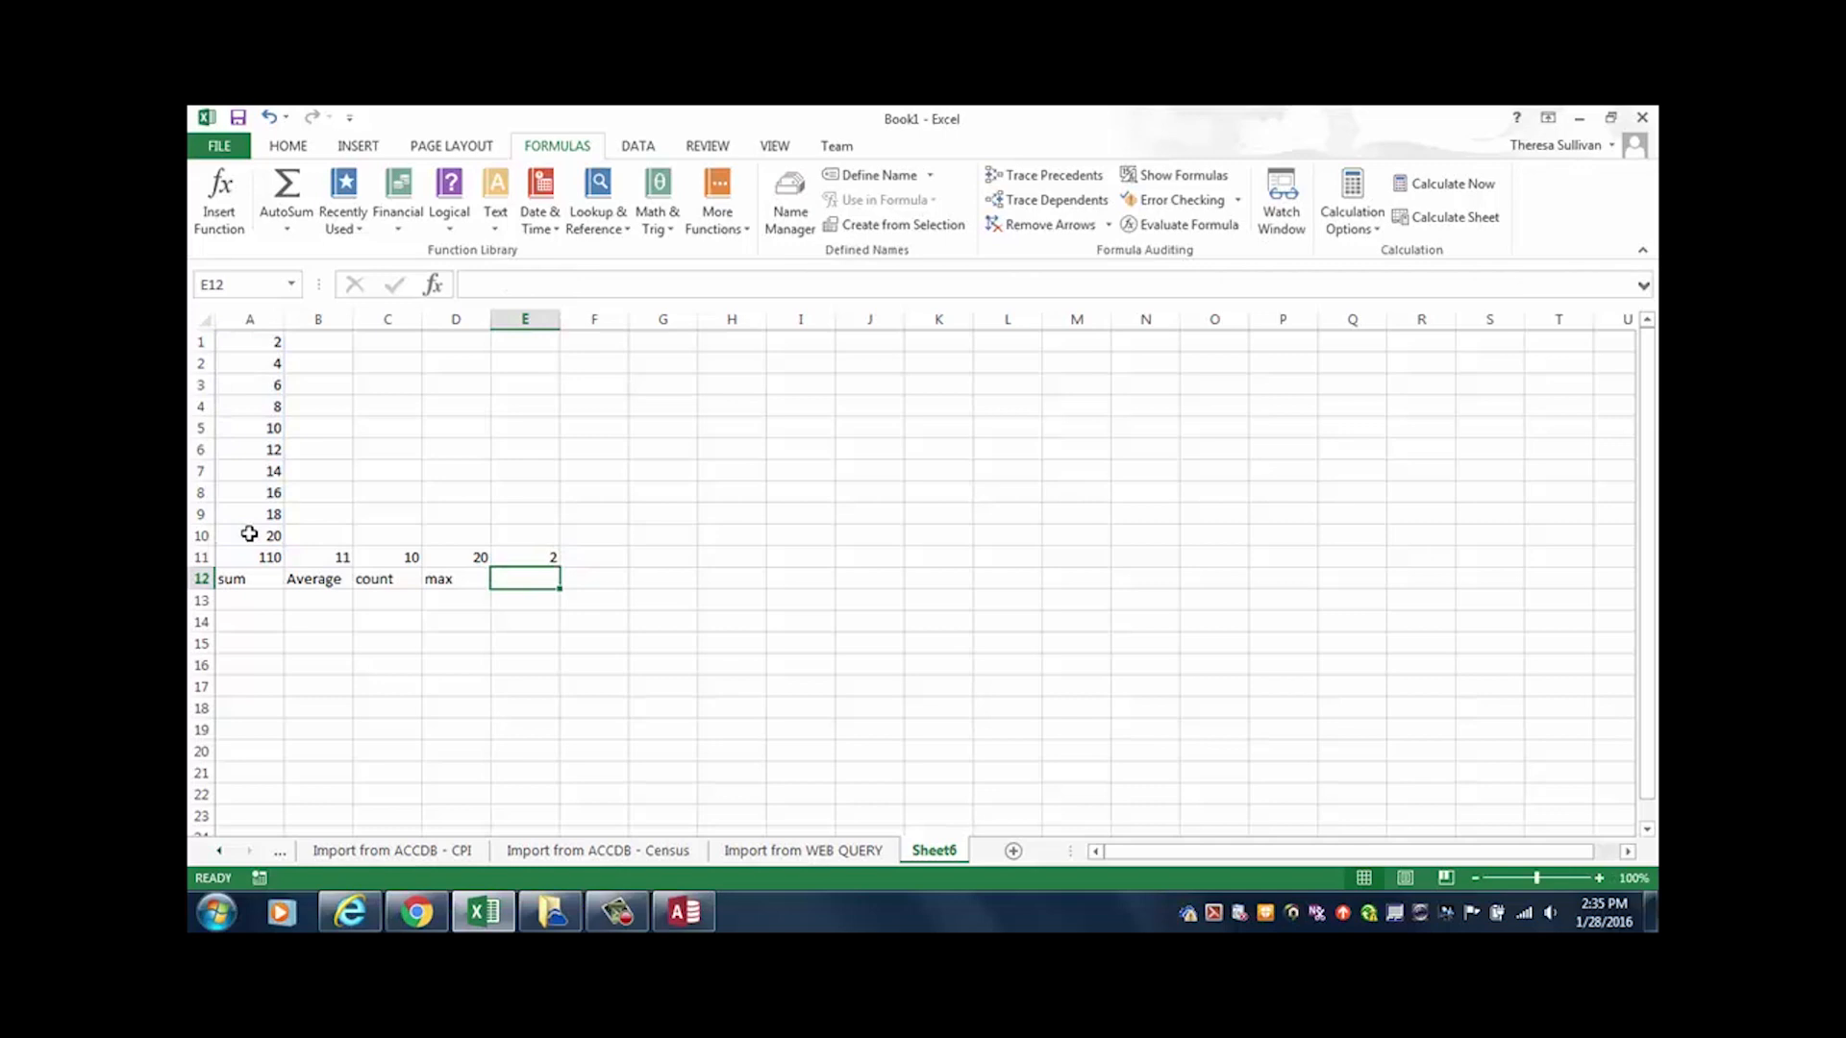
{"action": "type", "text": "min"}
{"action": "key", "text": "Tab"}
{"action": "key", "text": "Up"}
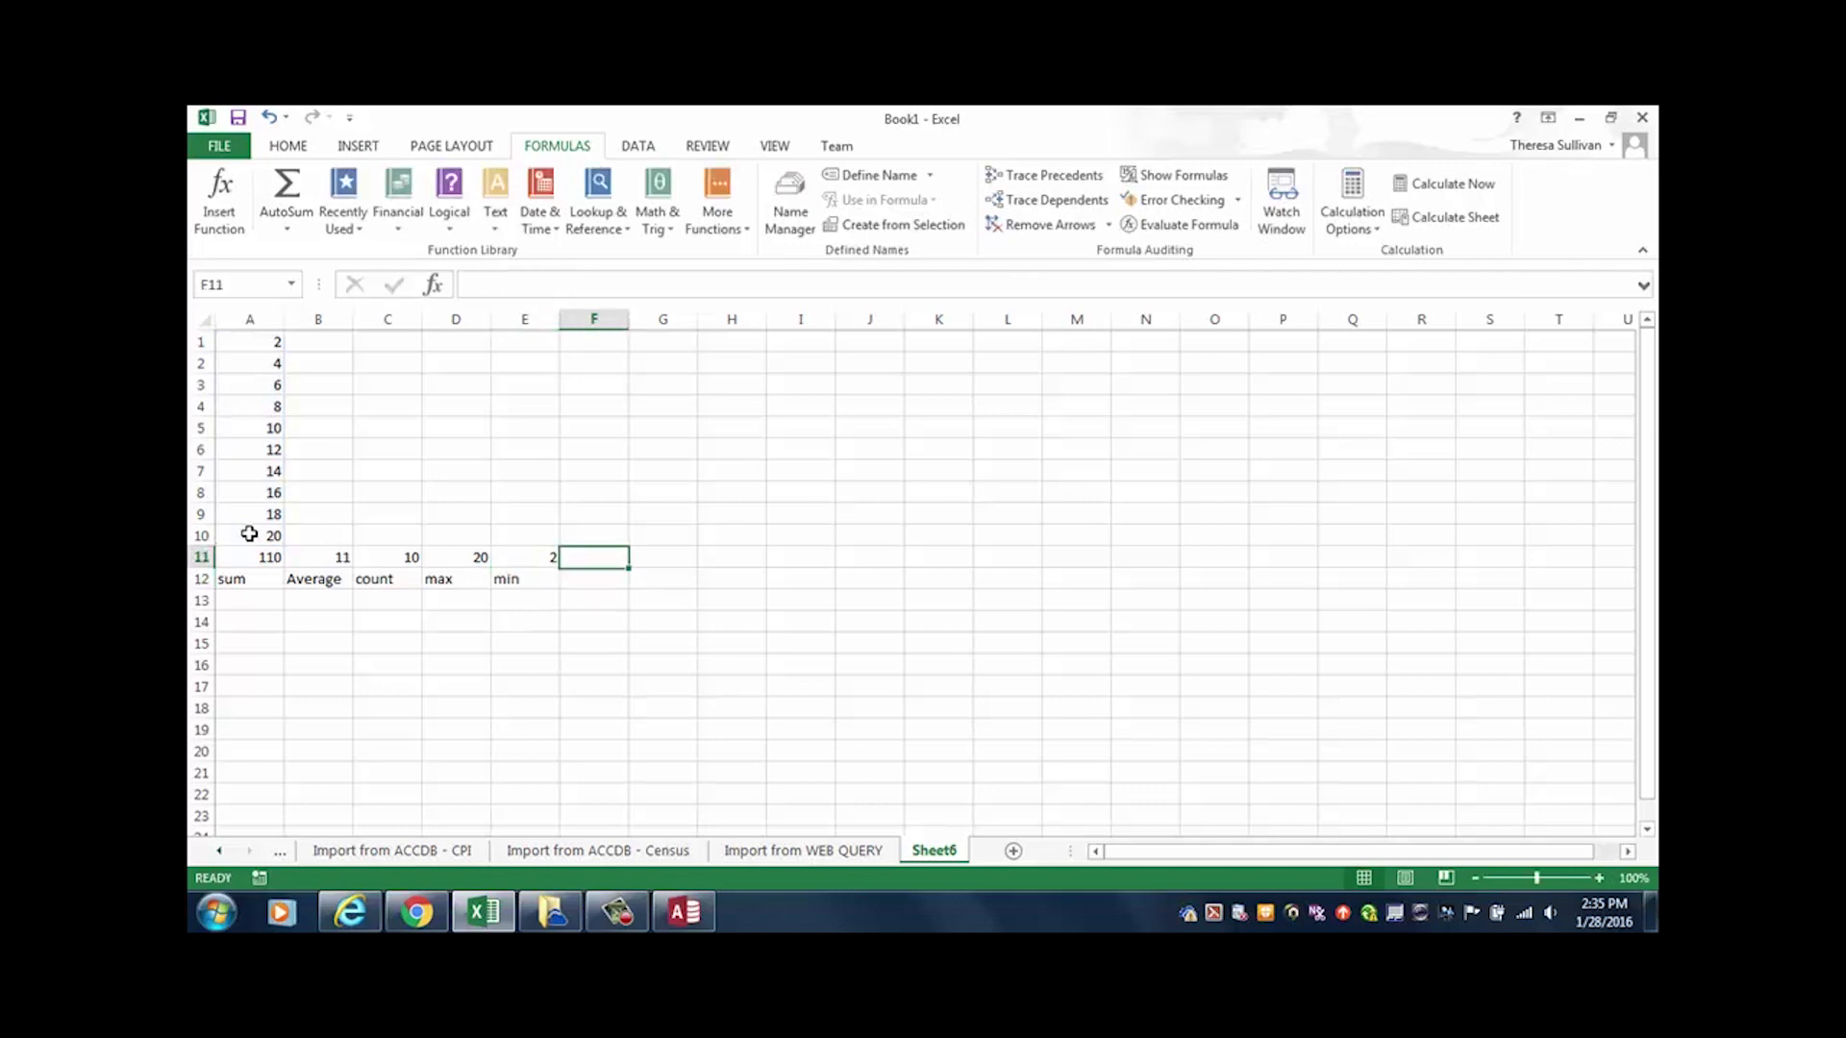
{"action": "left_click", "coordinate": [283, 227]}
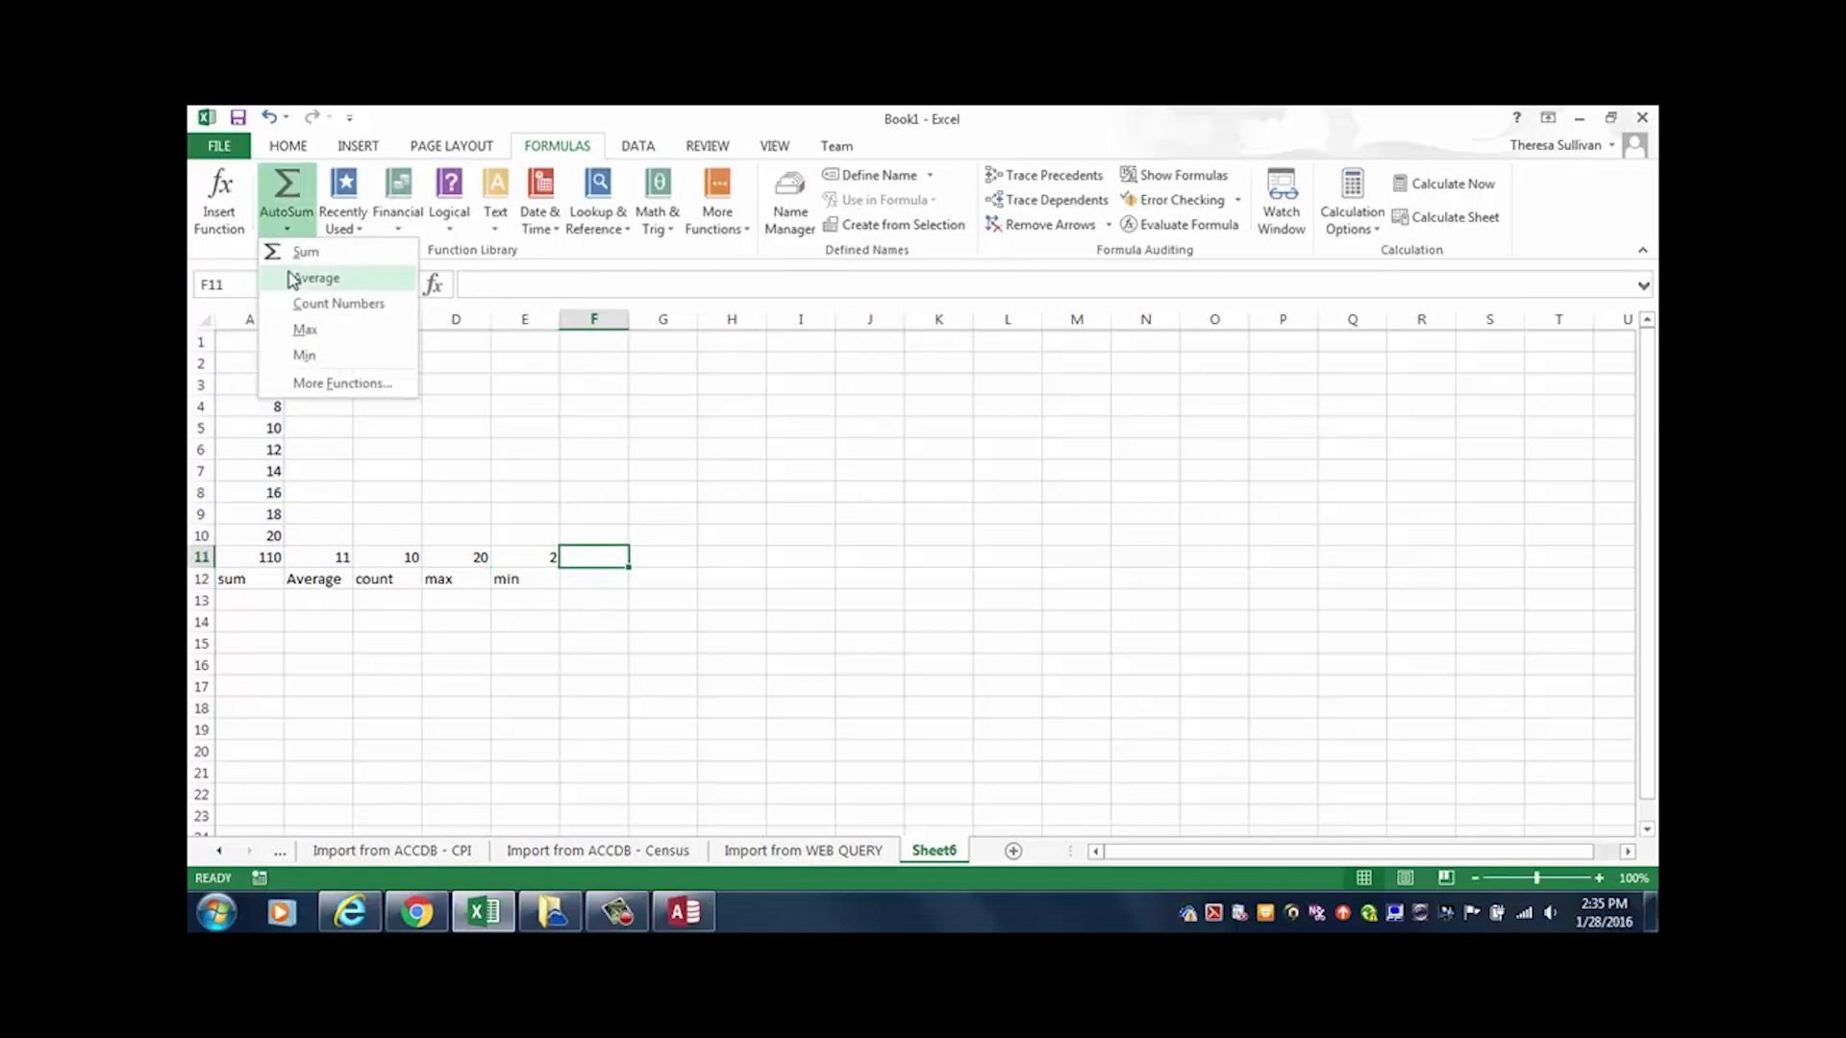
{"action": "left_click", "coordinate": [523, 509]}
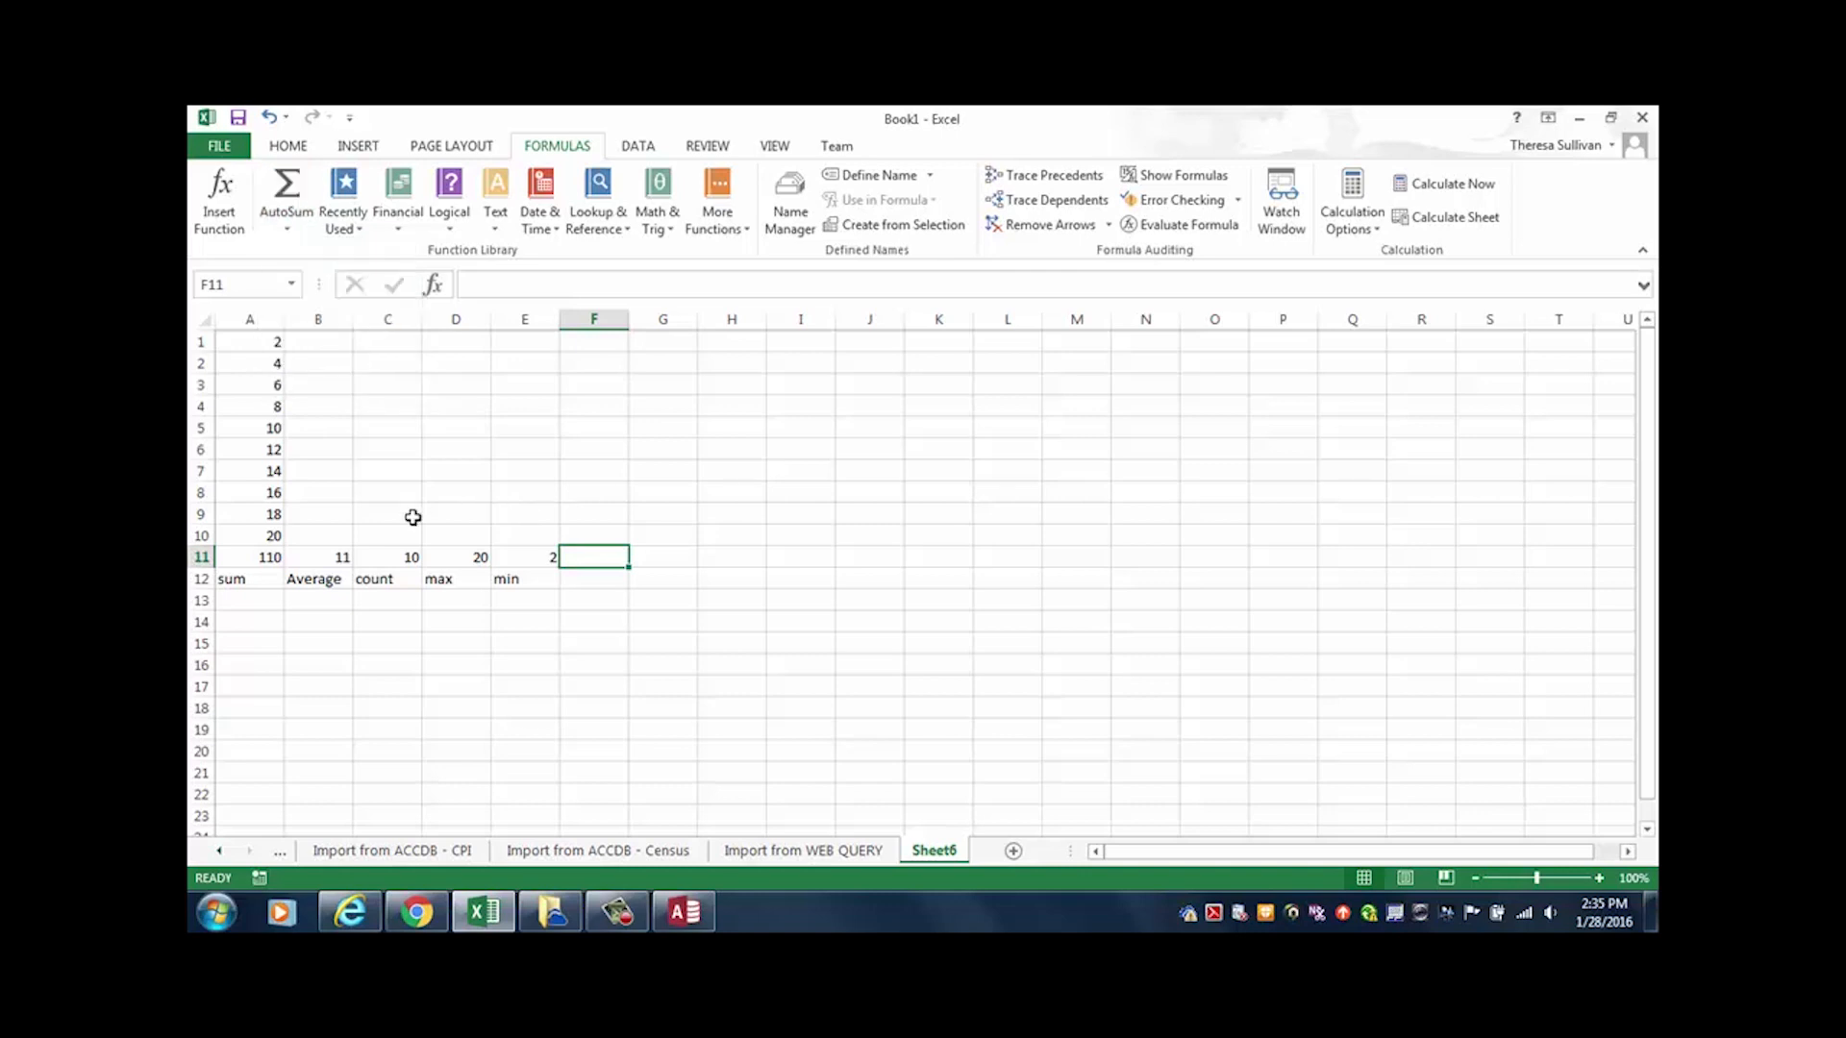
{"action": "left_click", "coordinate": [337, 494]}
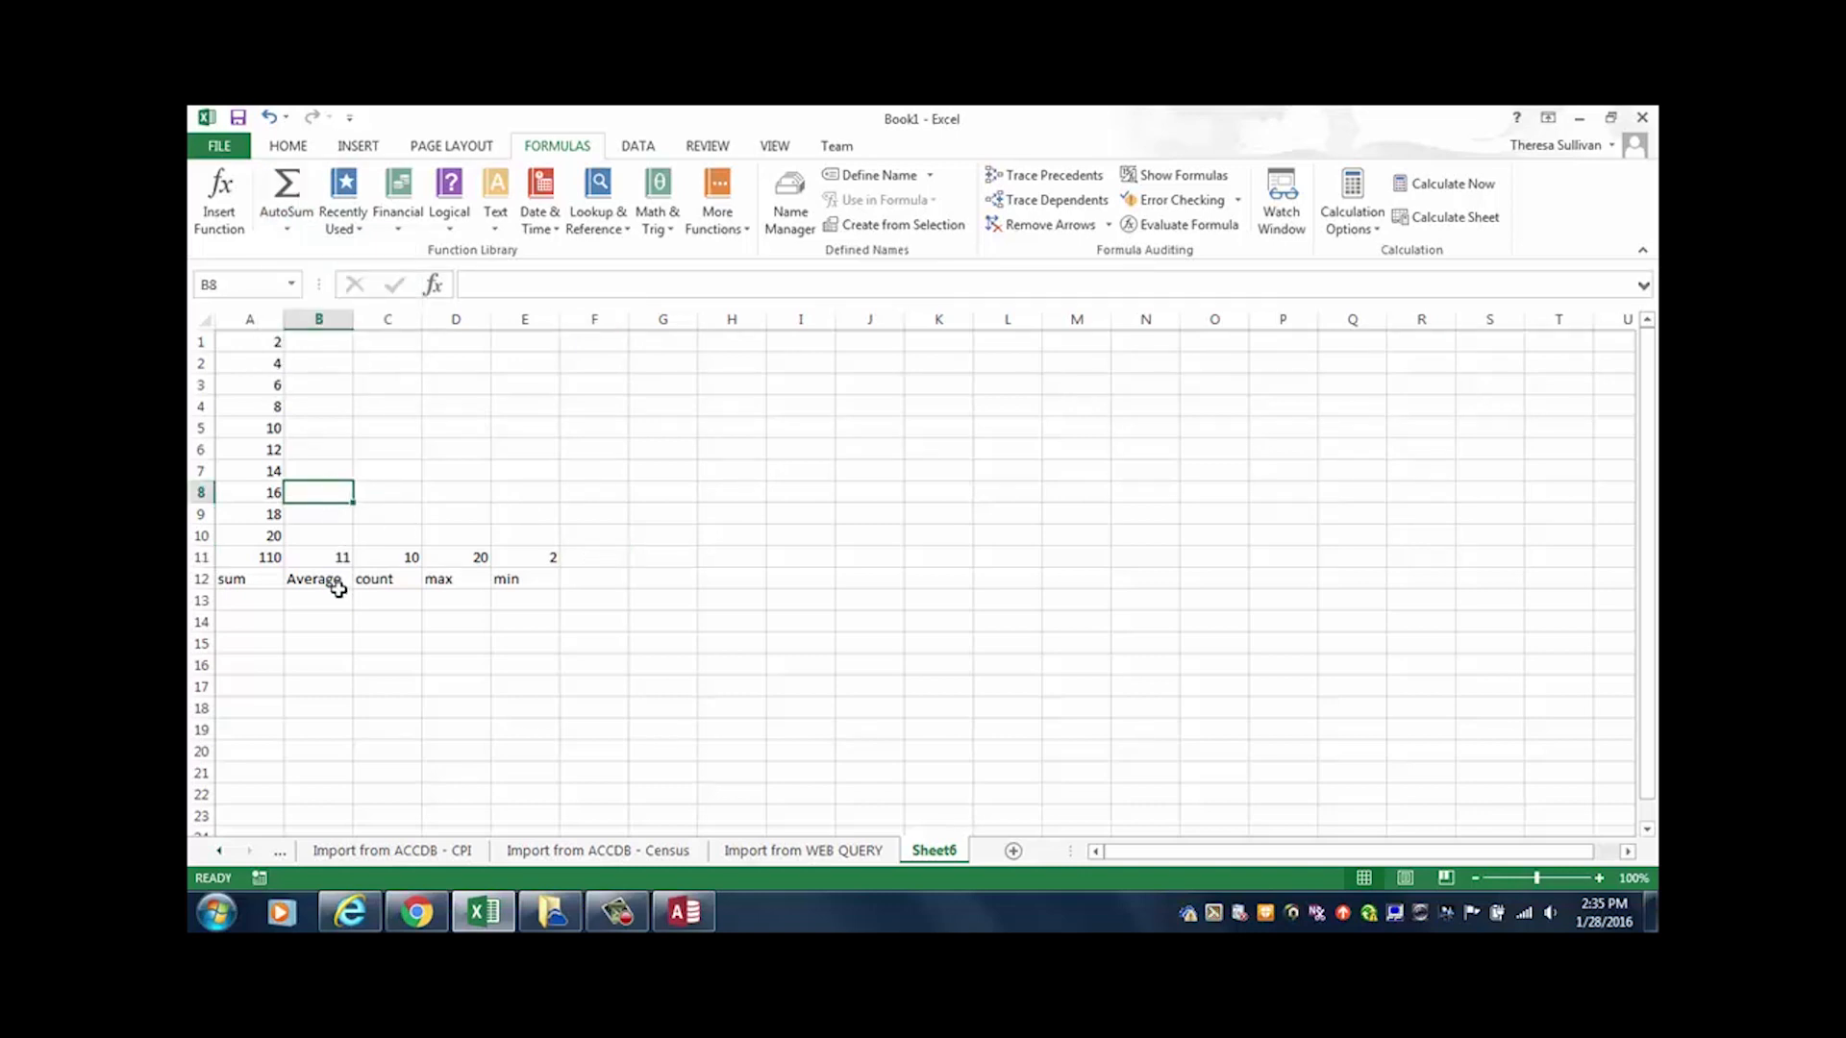
Step: Enter = as text in B14 and the note every equation starts with an equal sign (means "calculate") in C14
{"action": "left_click", "coordinate": [321, 624]}
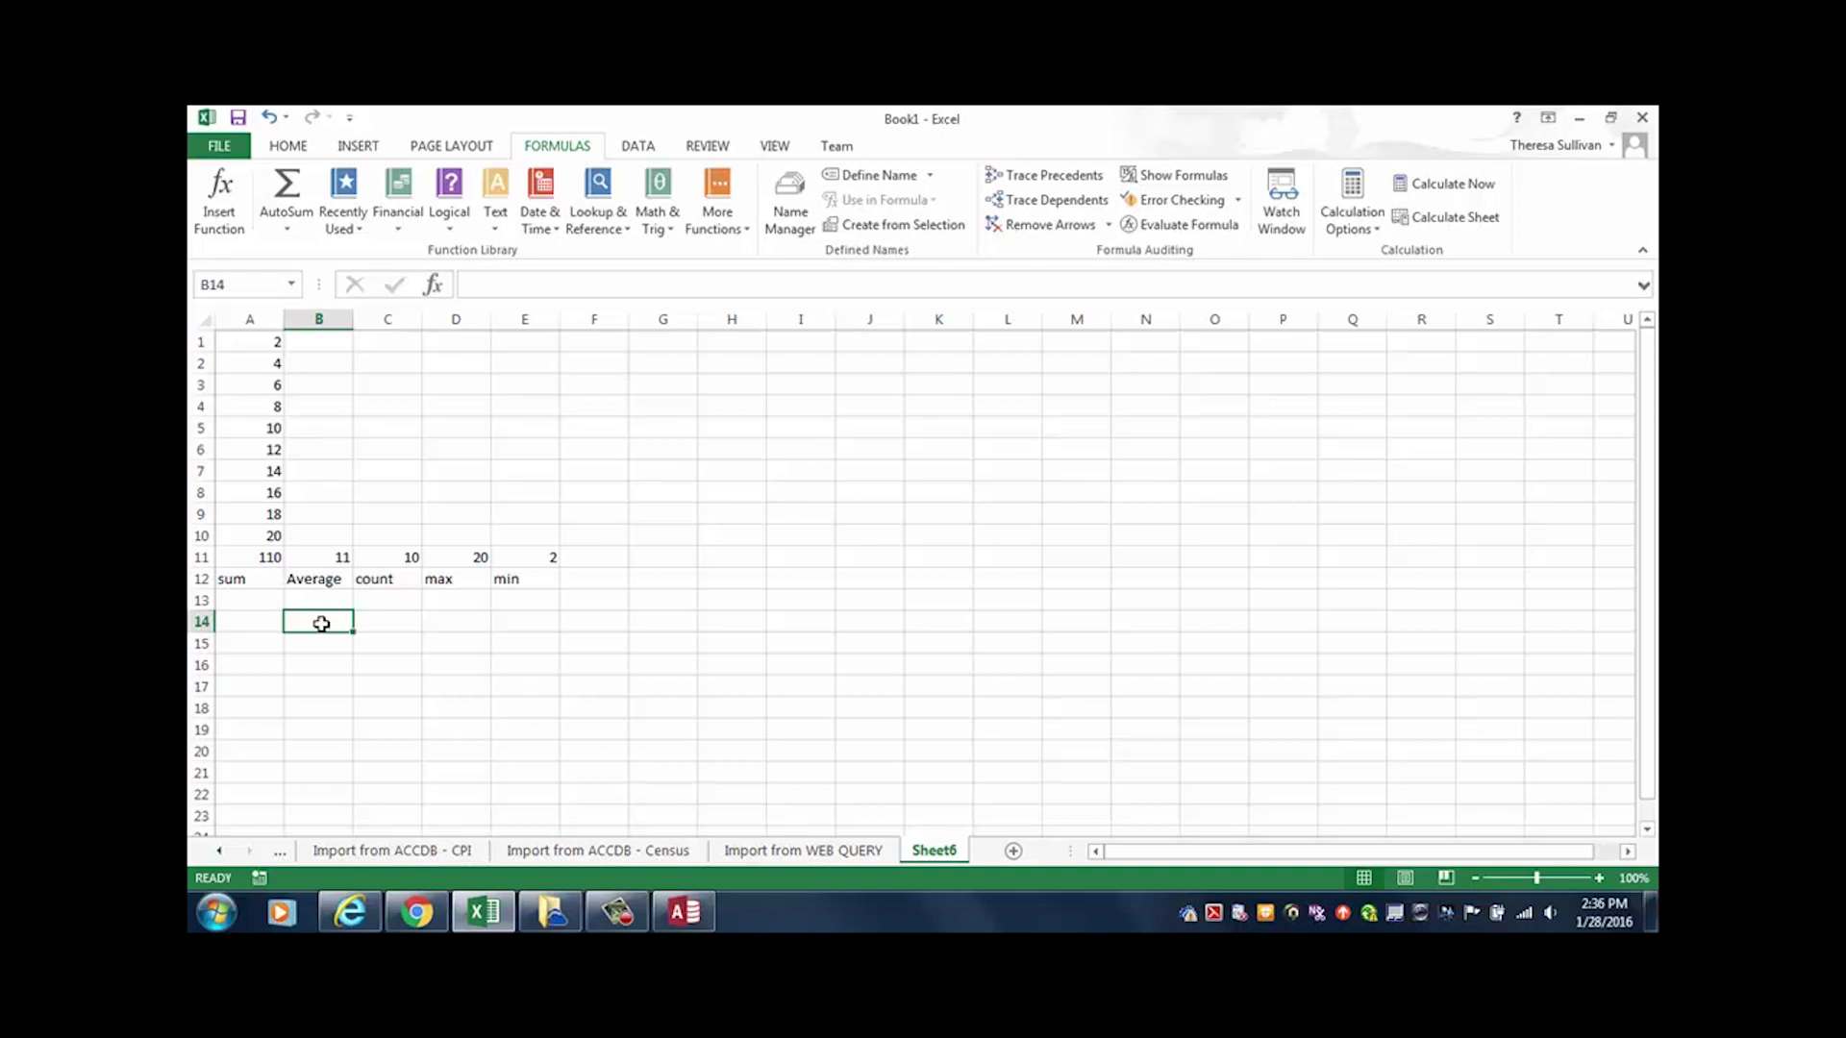
{"action": "type", "text": "'="}
{"action": "key", "text": "Tab"}
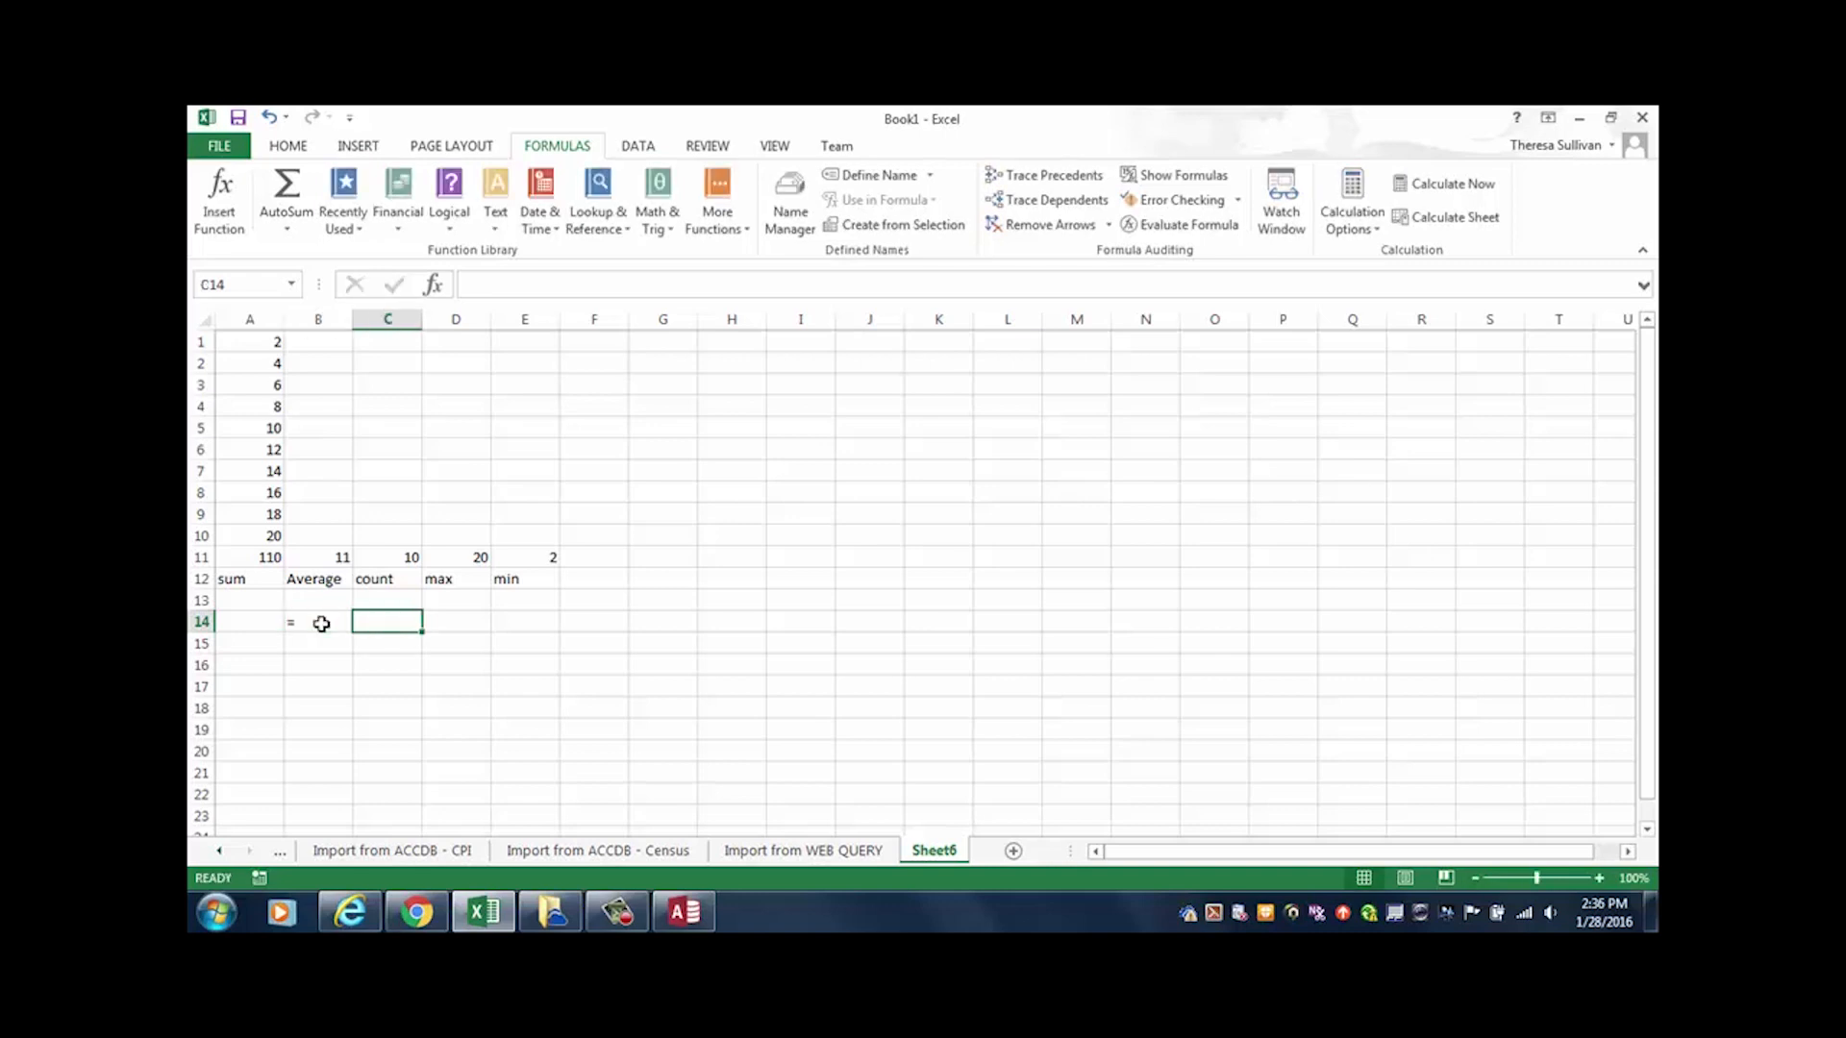
{"action": "type", "text": "every equati"}
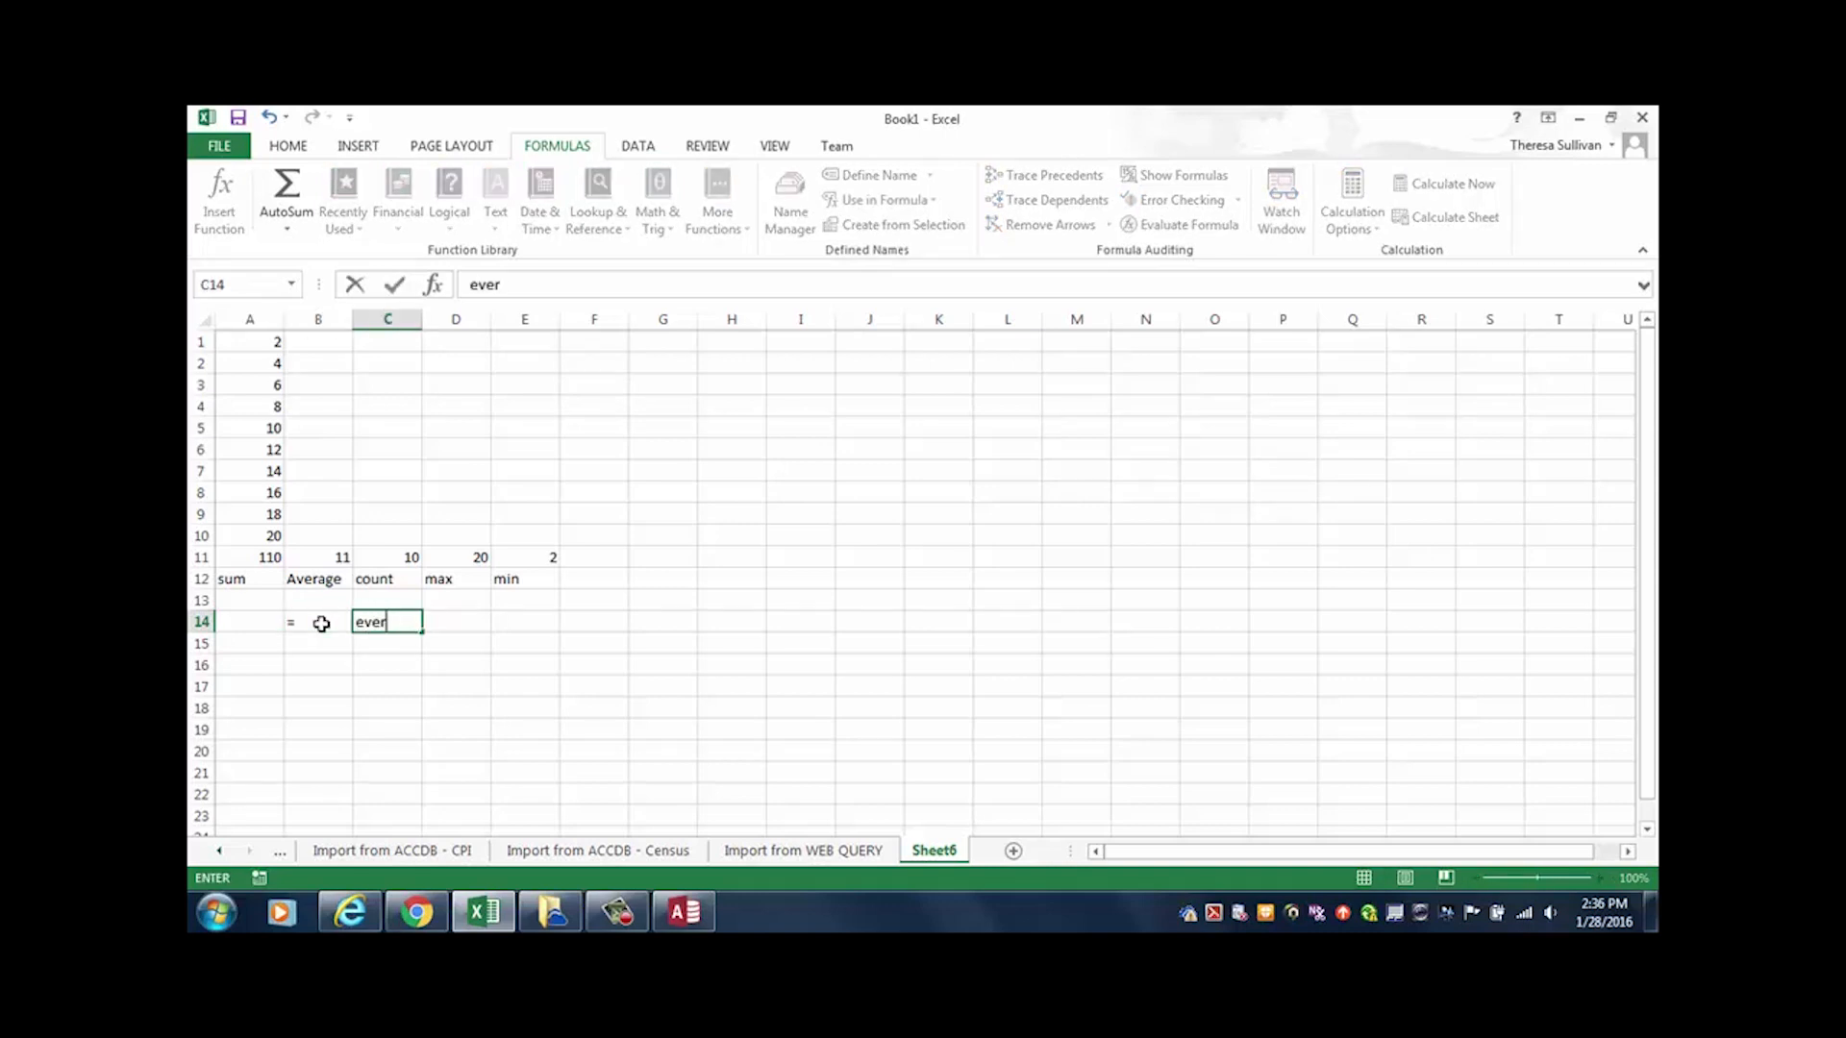
{"action": "type", "text": "on starts with an"}
{"action": "type", "text": " e"}
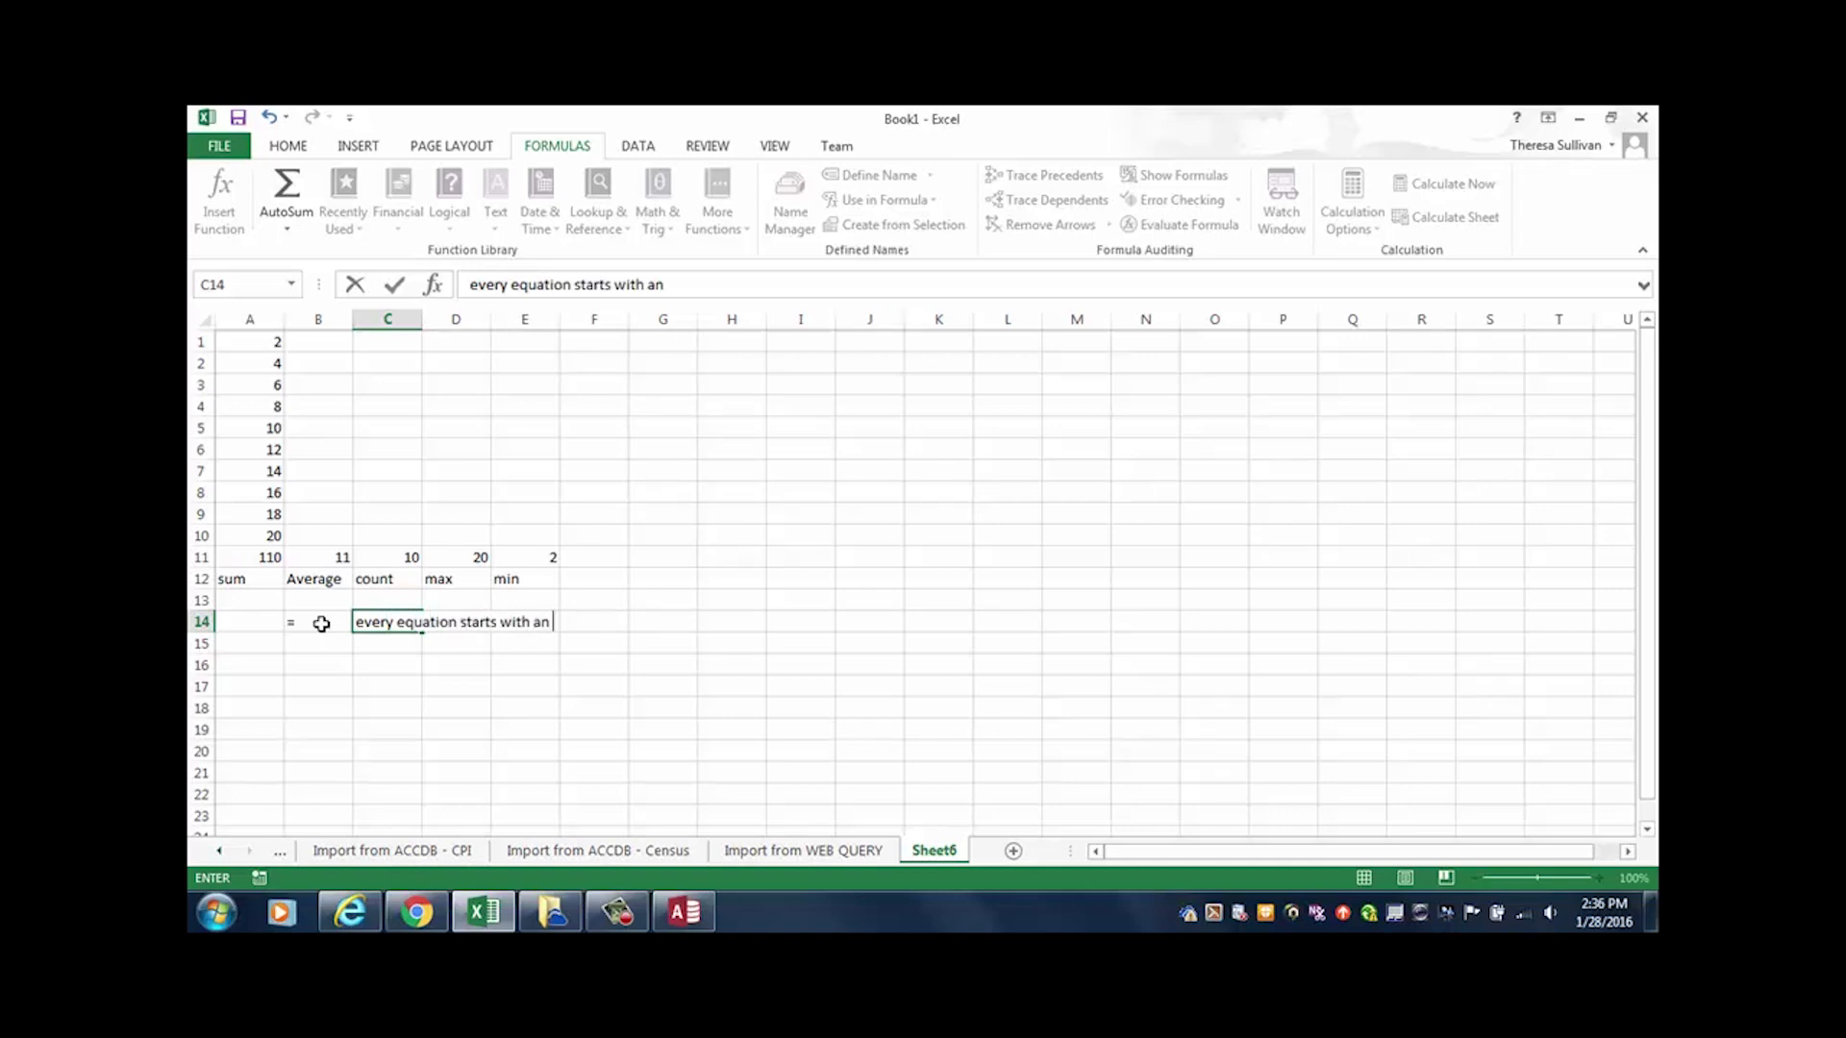
{"action": "type", "text": "qual sign (means \"calculate"}
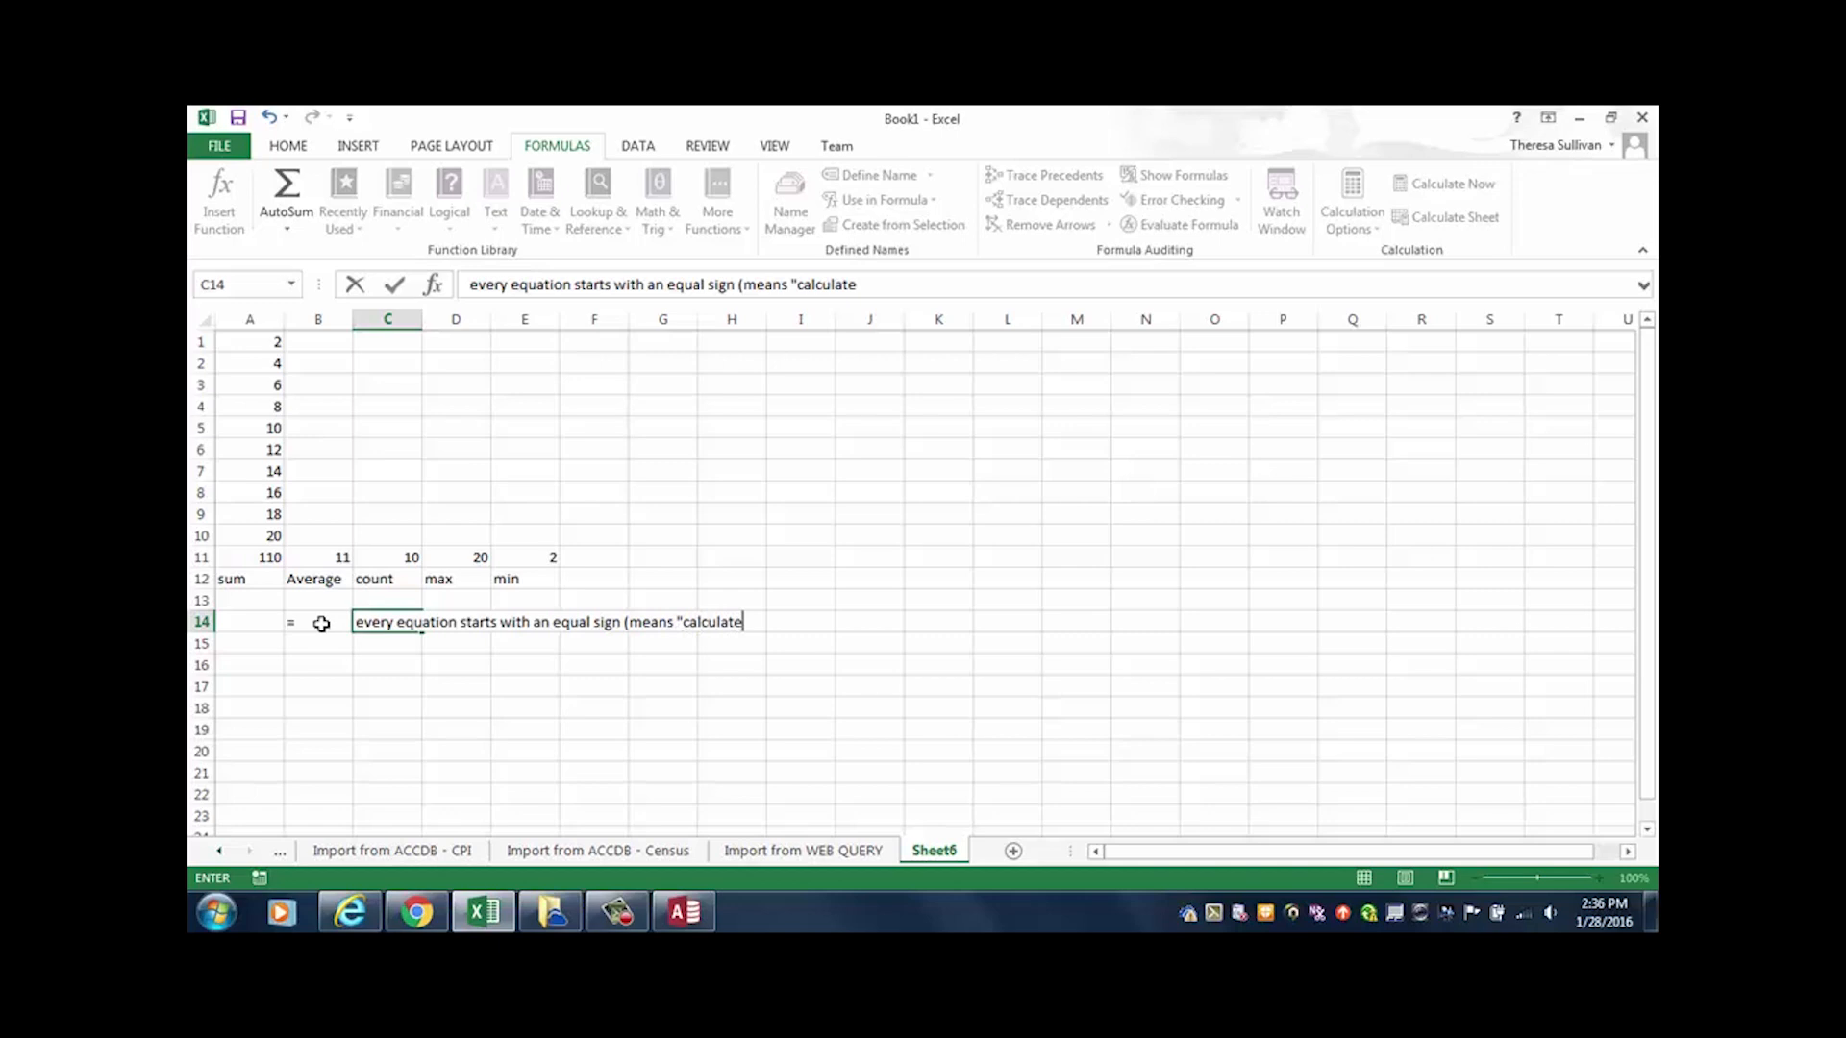
{"action": "type", "text": "\")"}
{"action": "key", "text": "Return"}
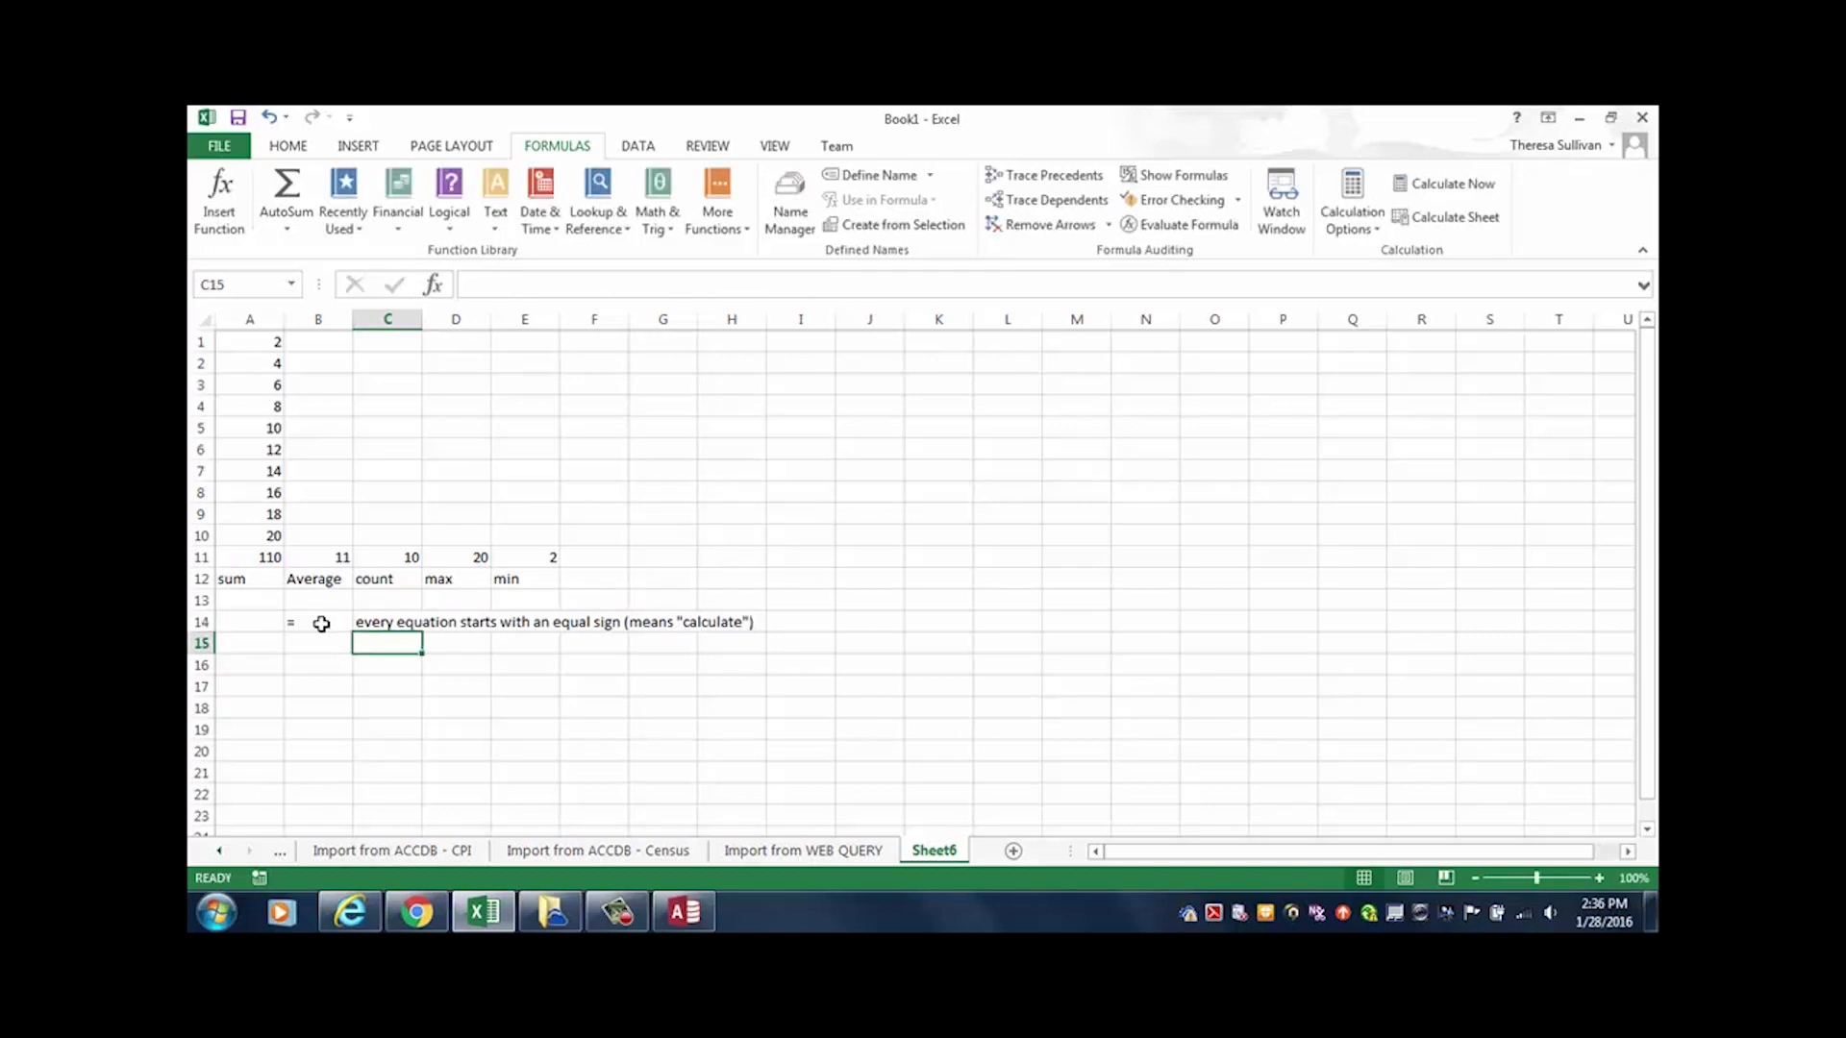
Step: Enter the function names SUM, AVERAGE, MAX, MIN, COUNT as one text entry in cell B15
{"action": "key", "text": "Left"}
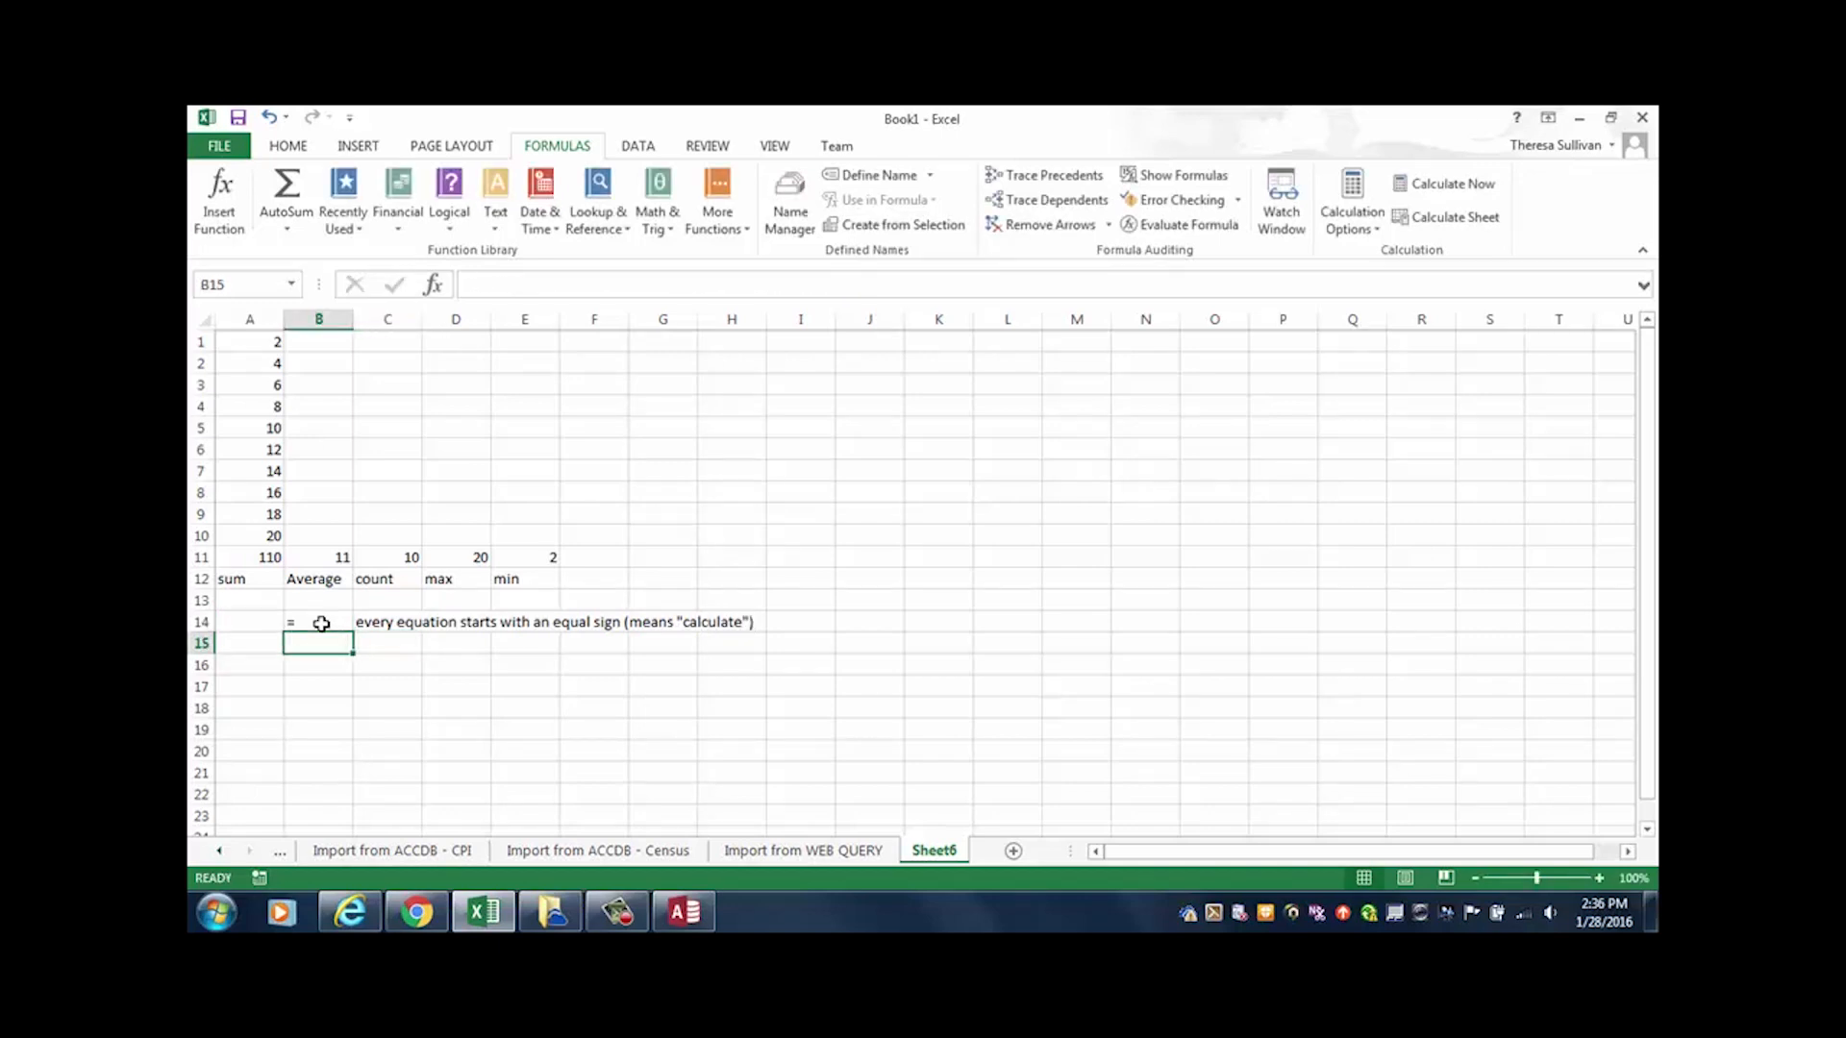
{"action": "type", "text": "SU"}
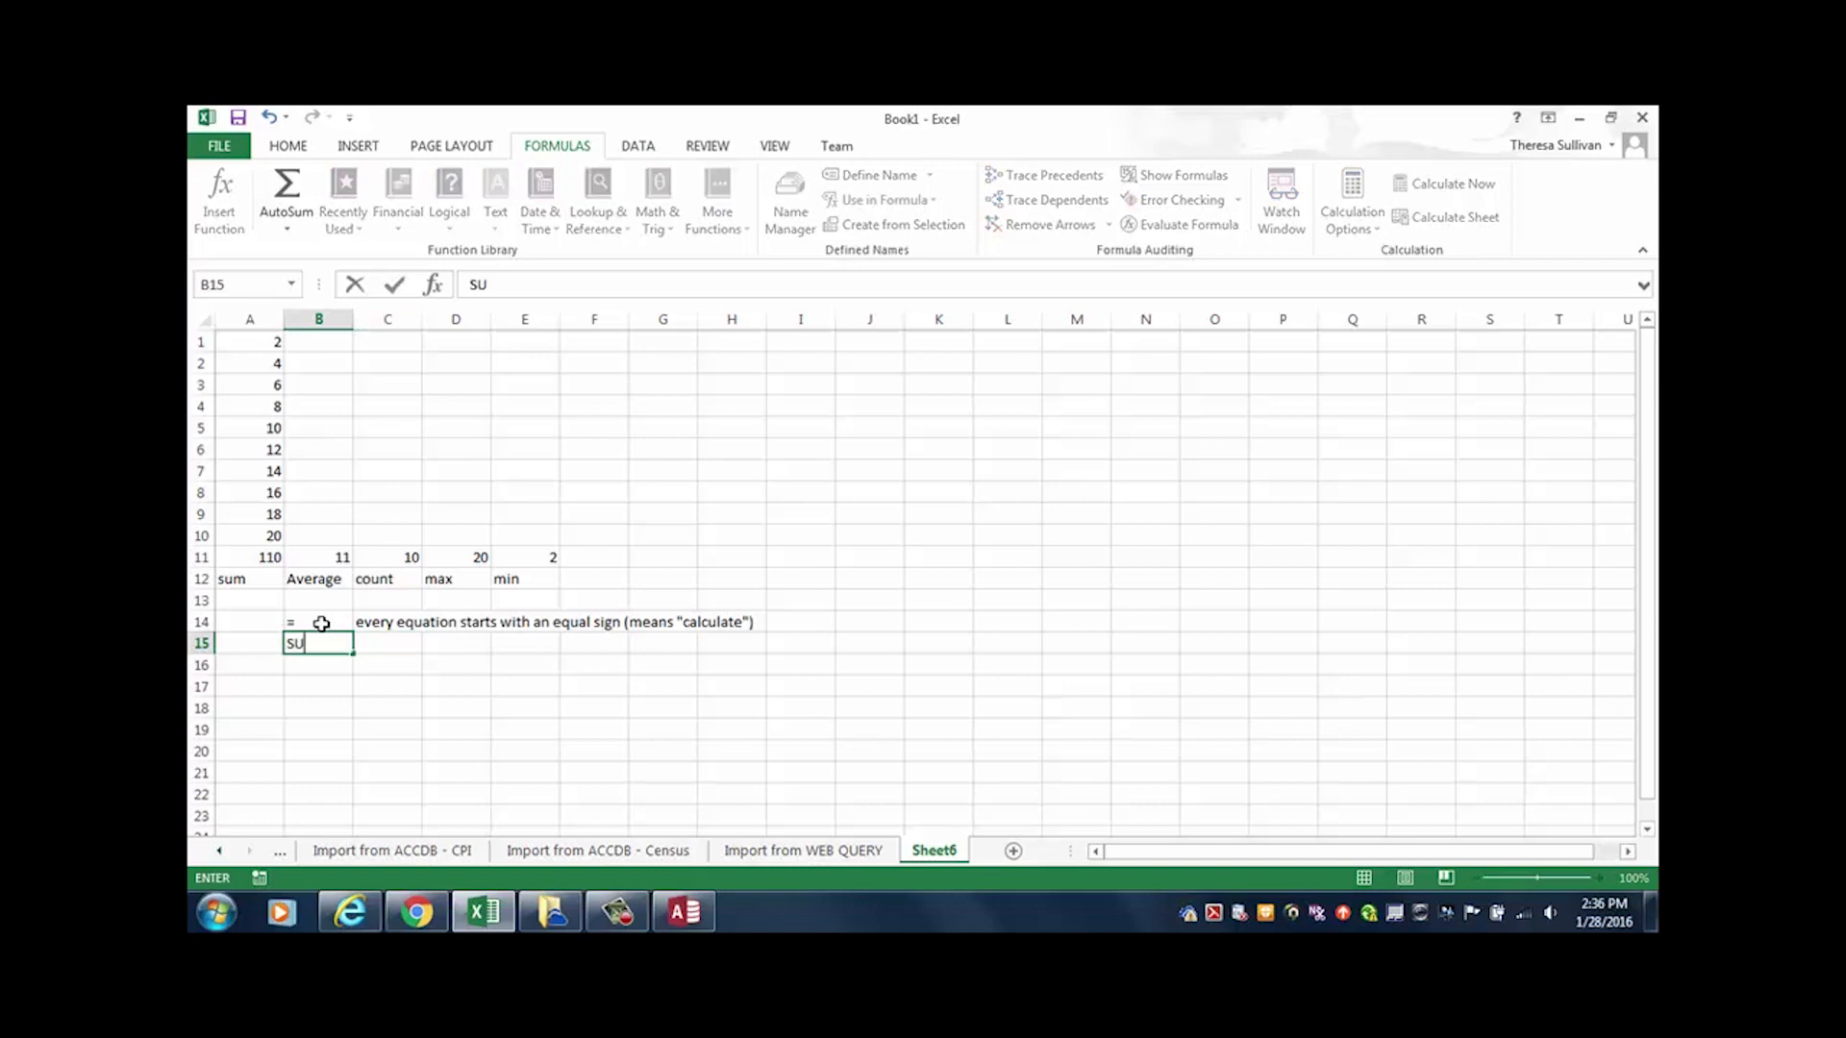
{"action": "type", "text": "M, AVERAGE, "}
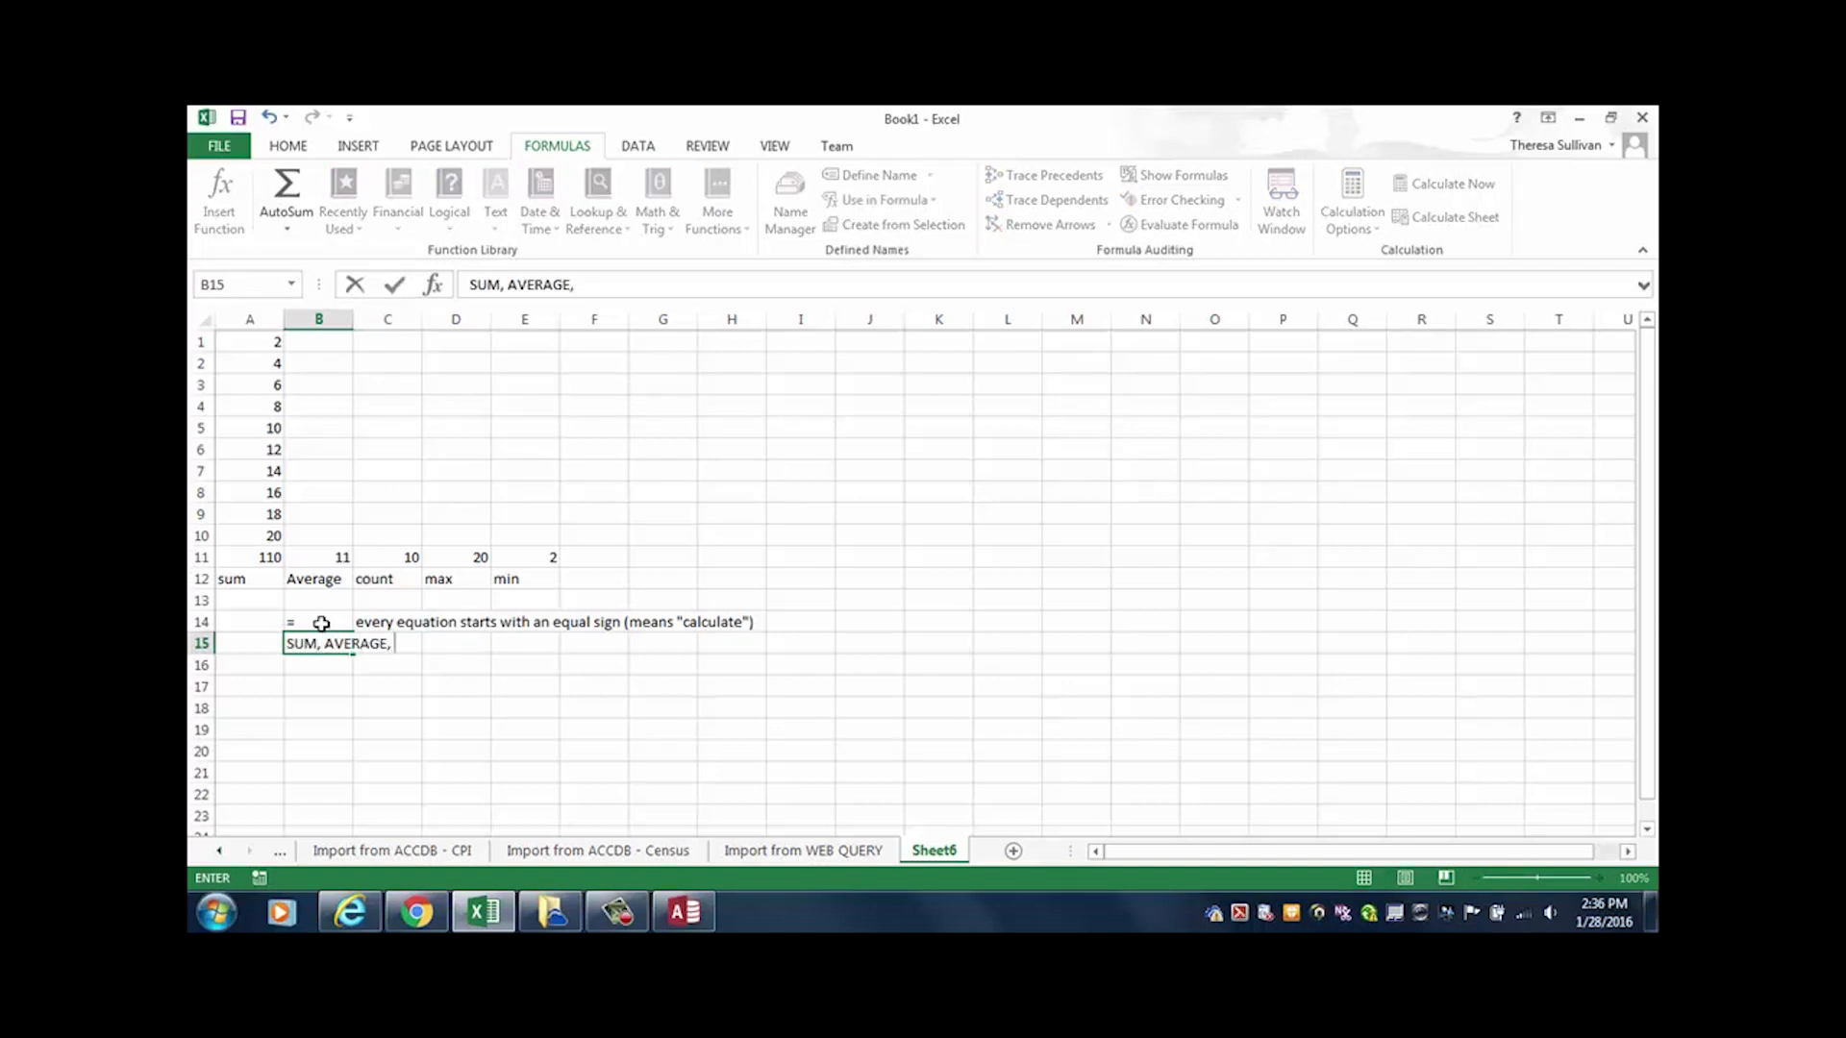
{"action": "type", "text": "MAX, MIN< C"}
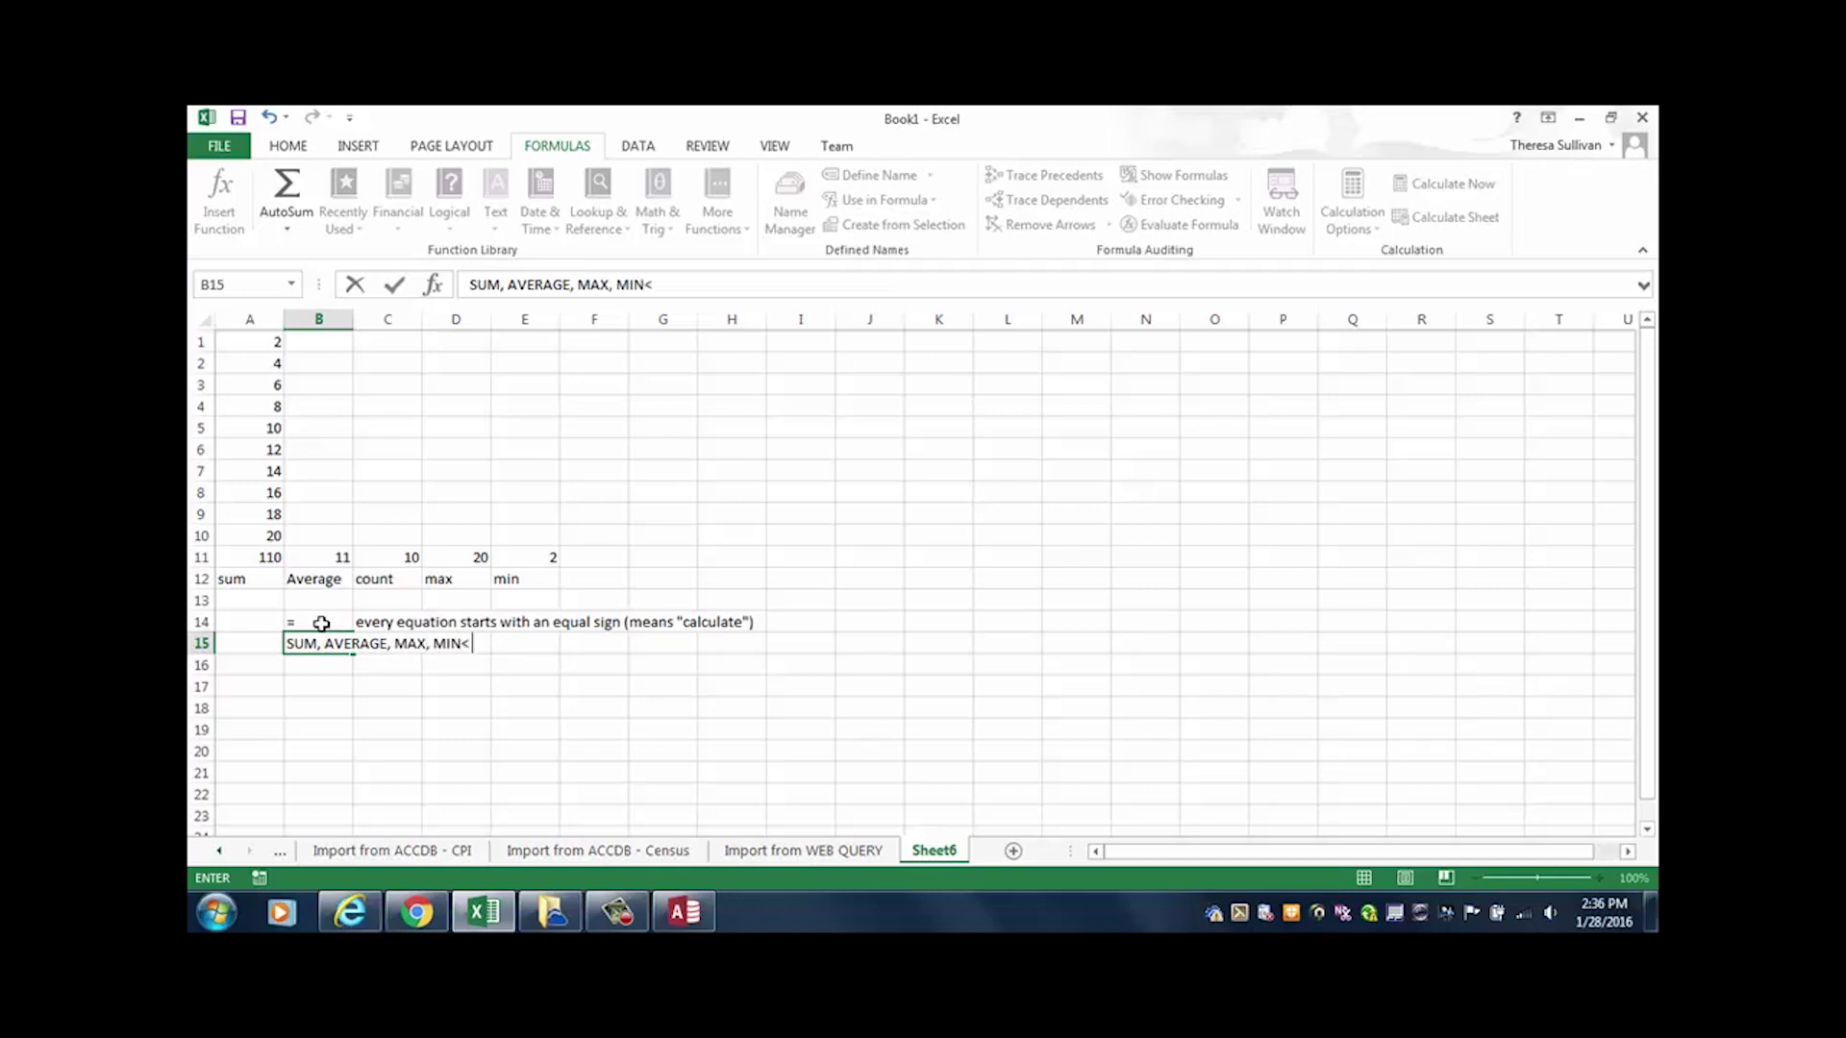
{"action": "key", "text": "BackSpace"}
{"action": "key", "text": "BackSpace"}
{"action": "key", "text": "BackSpace"}
{"action": "type", "text": ", COUNT"}
{"action": "key", "text": "Return"}
{"action": "key", "text": "Up"}
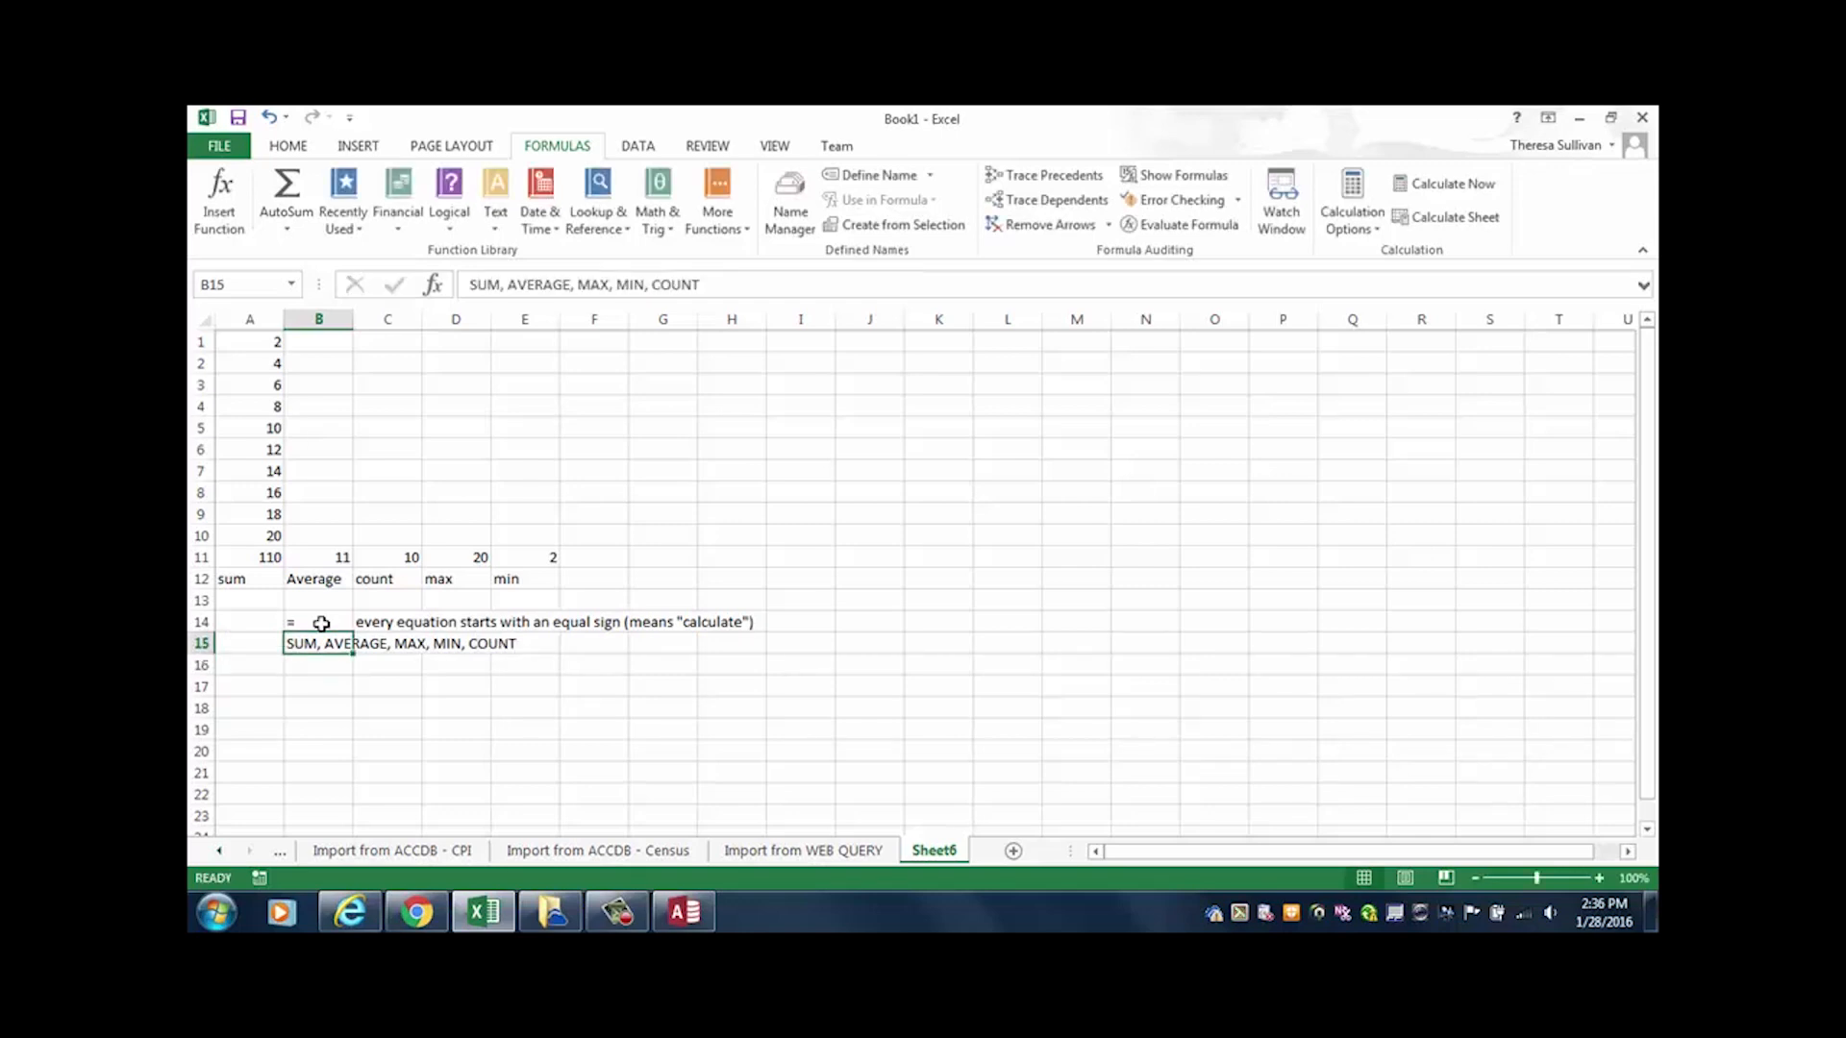
Step: Enter the note examples of functions (type of calculation/manipulation) in cell F15 beside the function names
{"action": "left_click", "coordinate": [606, 641]}
{"action": "type", "text": "e"}
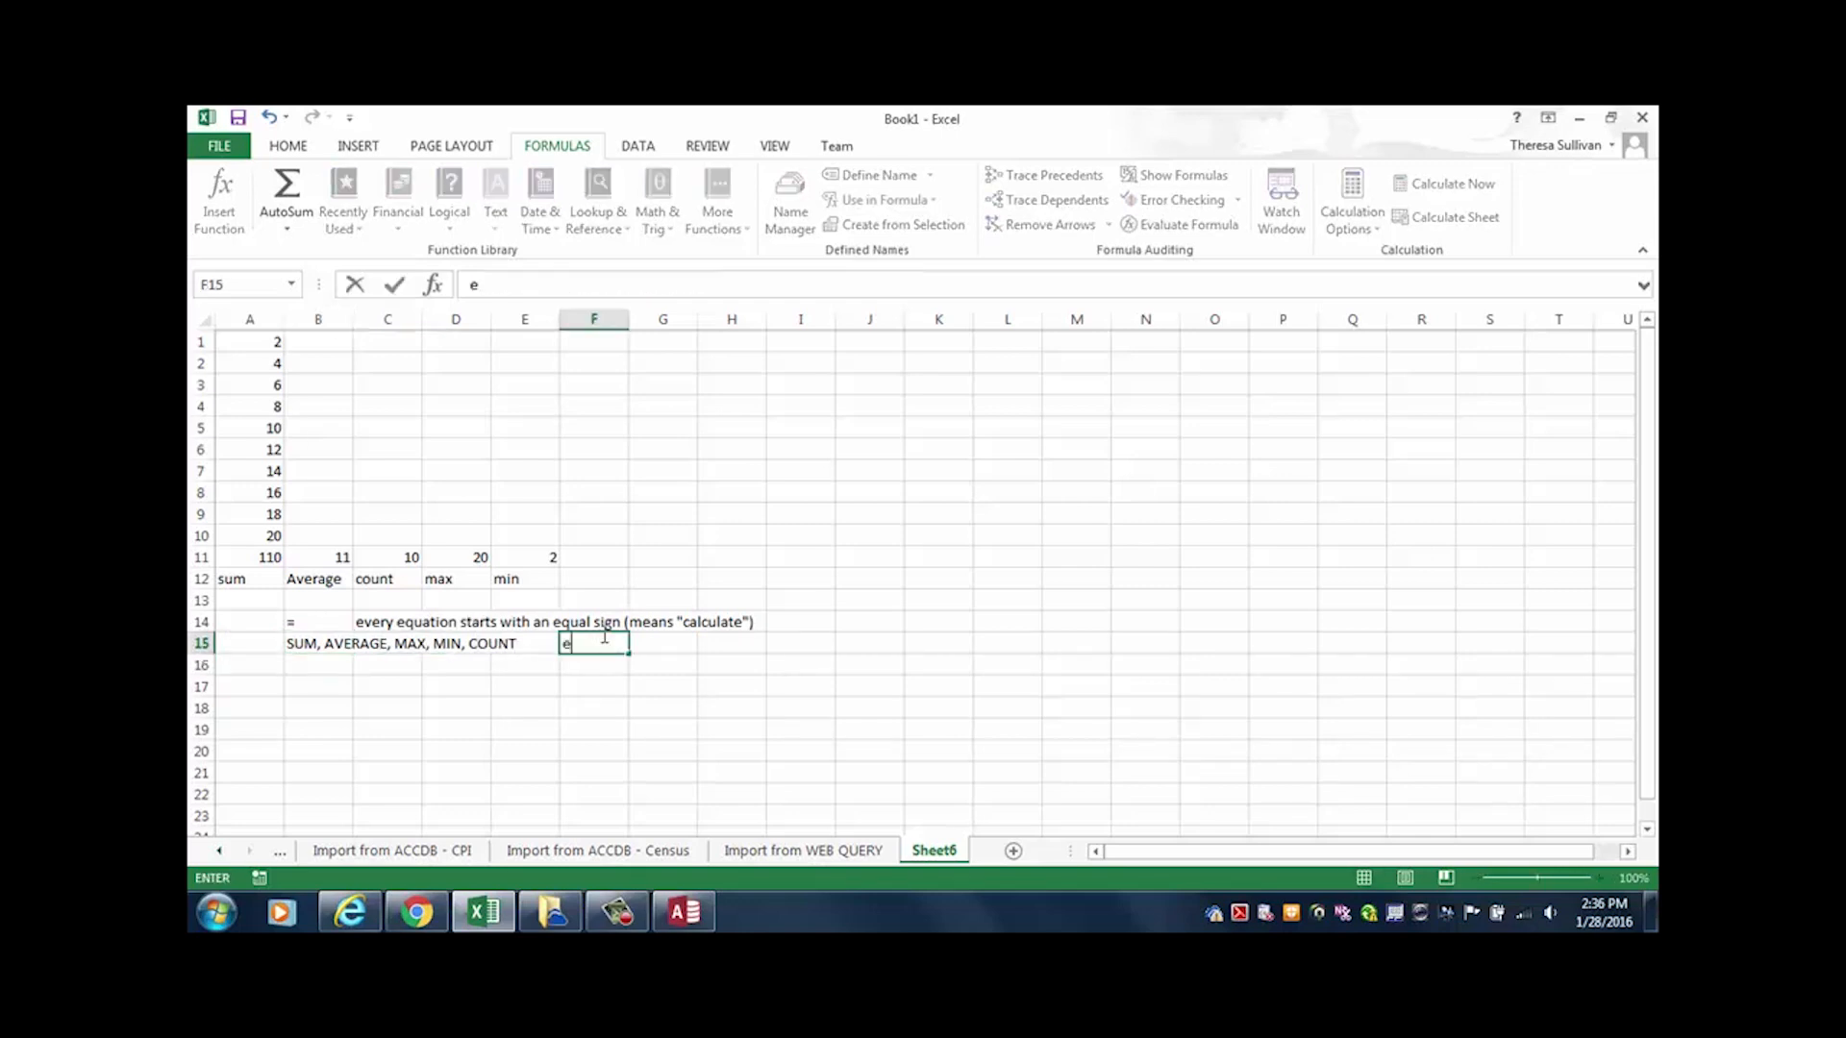
{"action": "type", "text": "xamples of fun"}
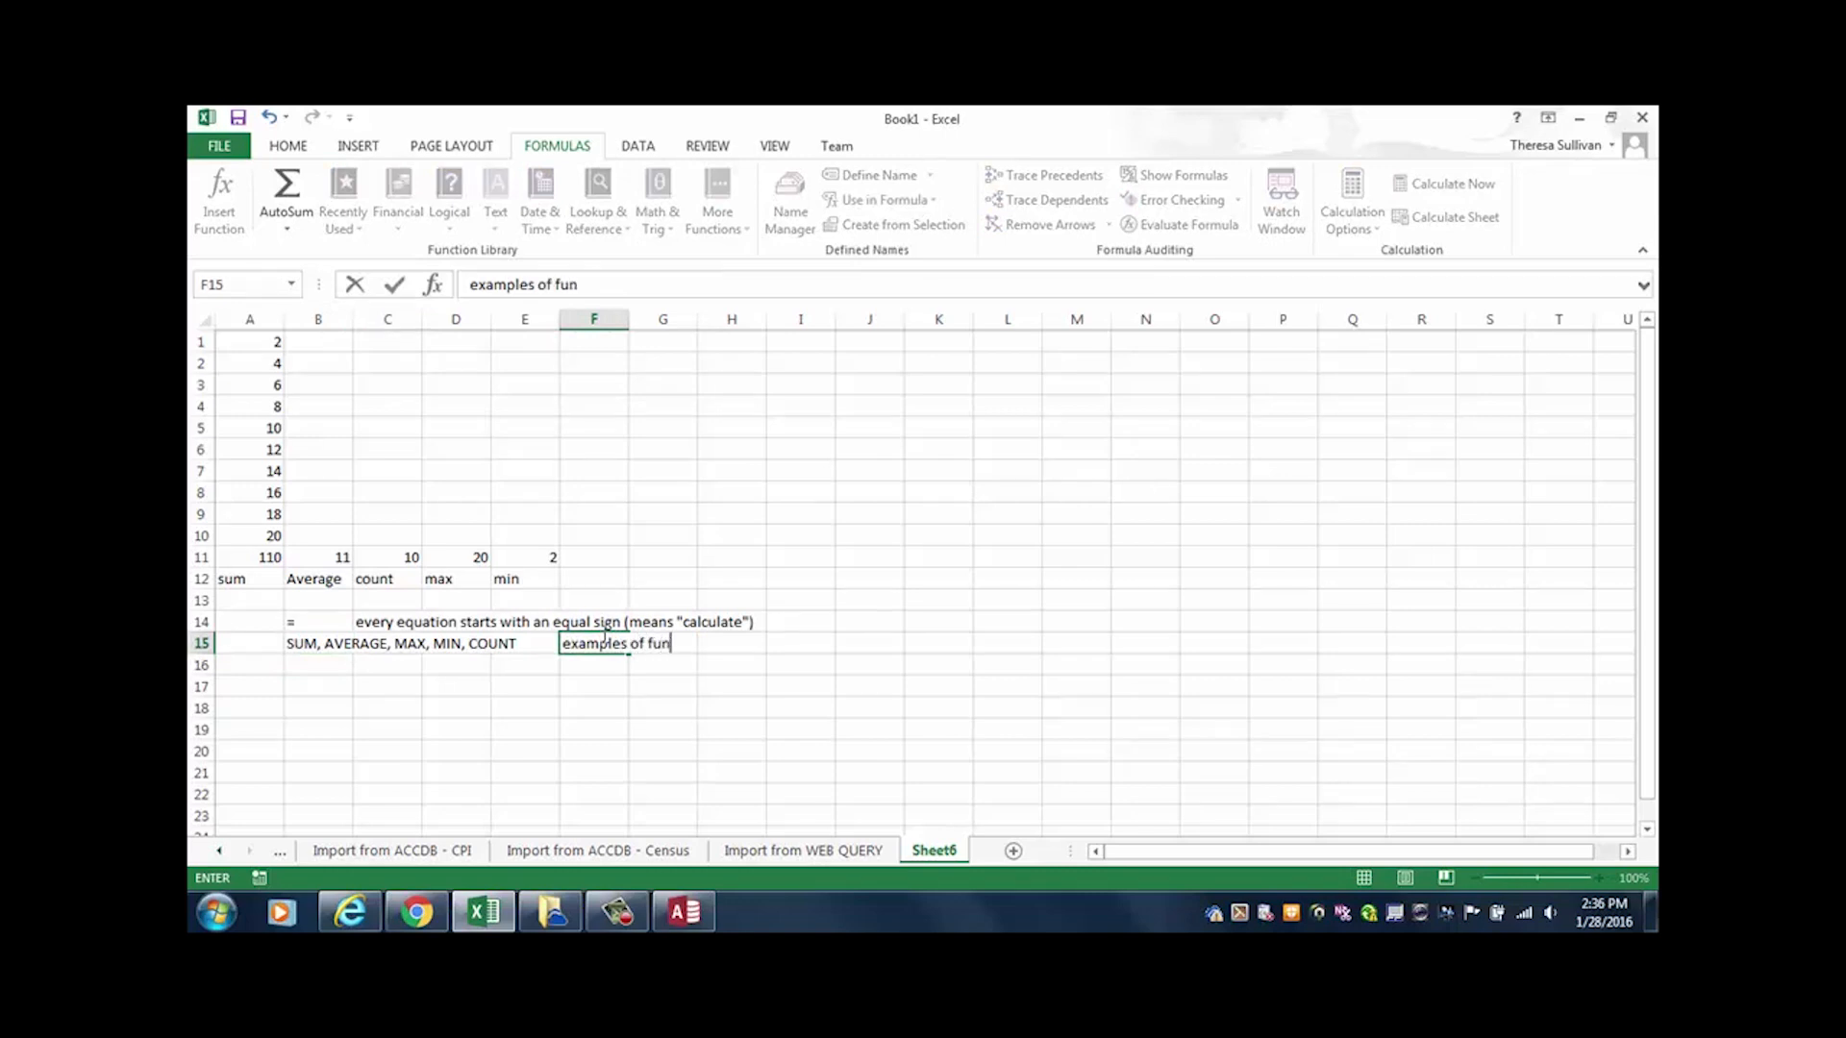
{"action": "type", "text": "ctions (type of calculation/manipulation)"}
{"action": "key", "text": "Return"}
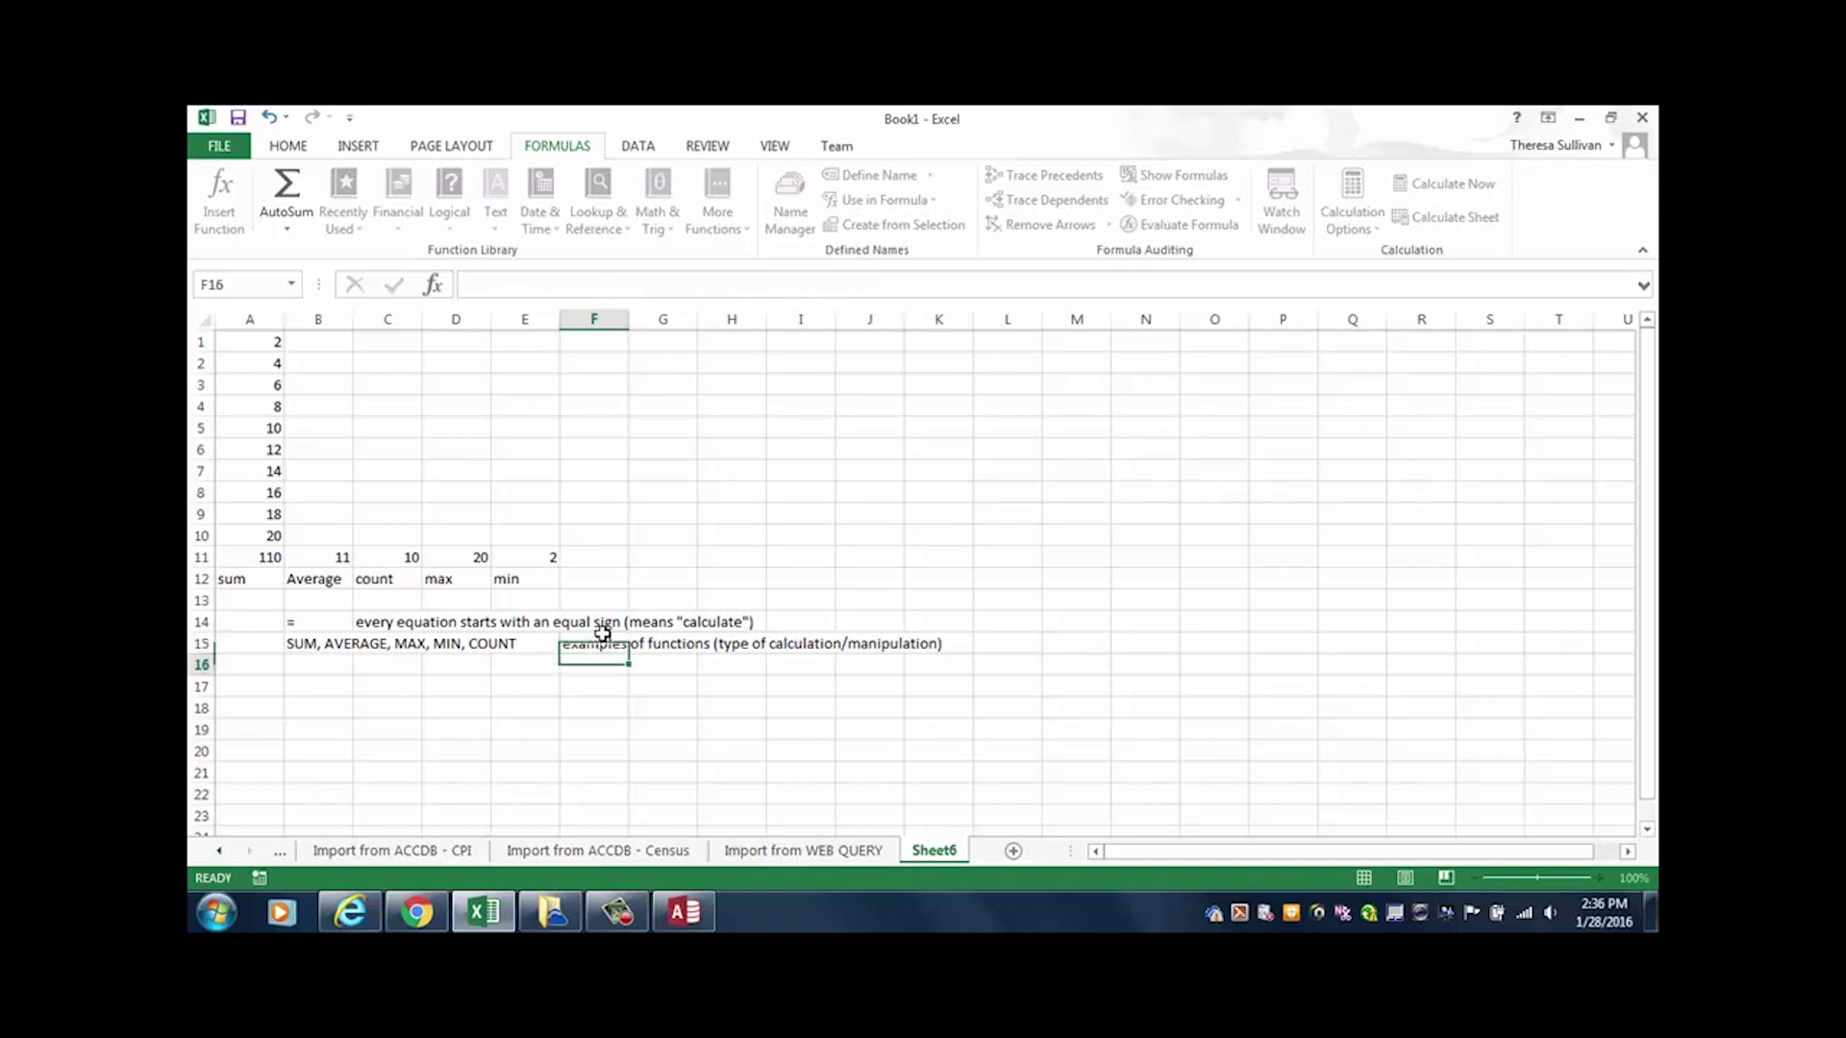
Step: Enter () in B16 and the note means "the quantity of" in C16
{"action": "key", "text": "Left"}
{"action": "key", "text": "Left"}
{"action": "key", "text": "Left"}
{"action": "key", "text": "Left"}
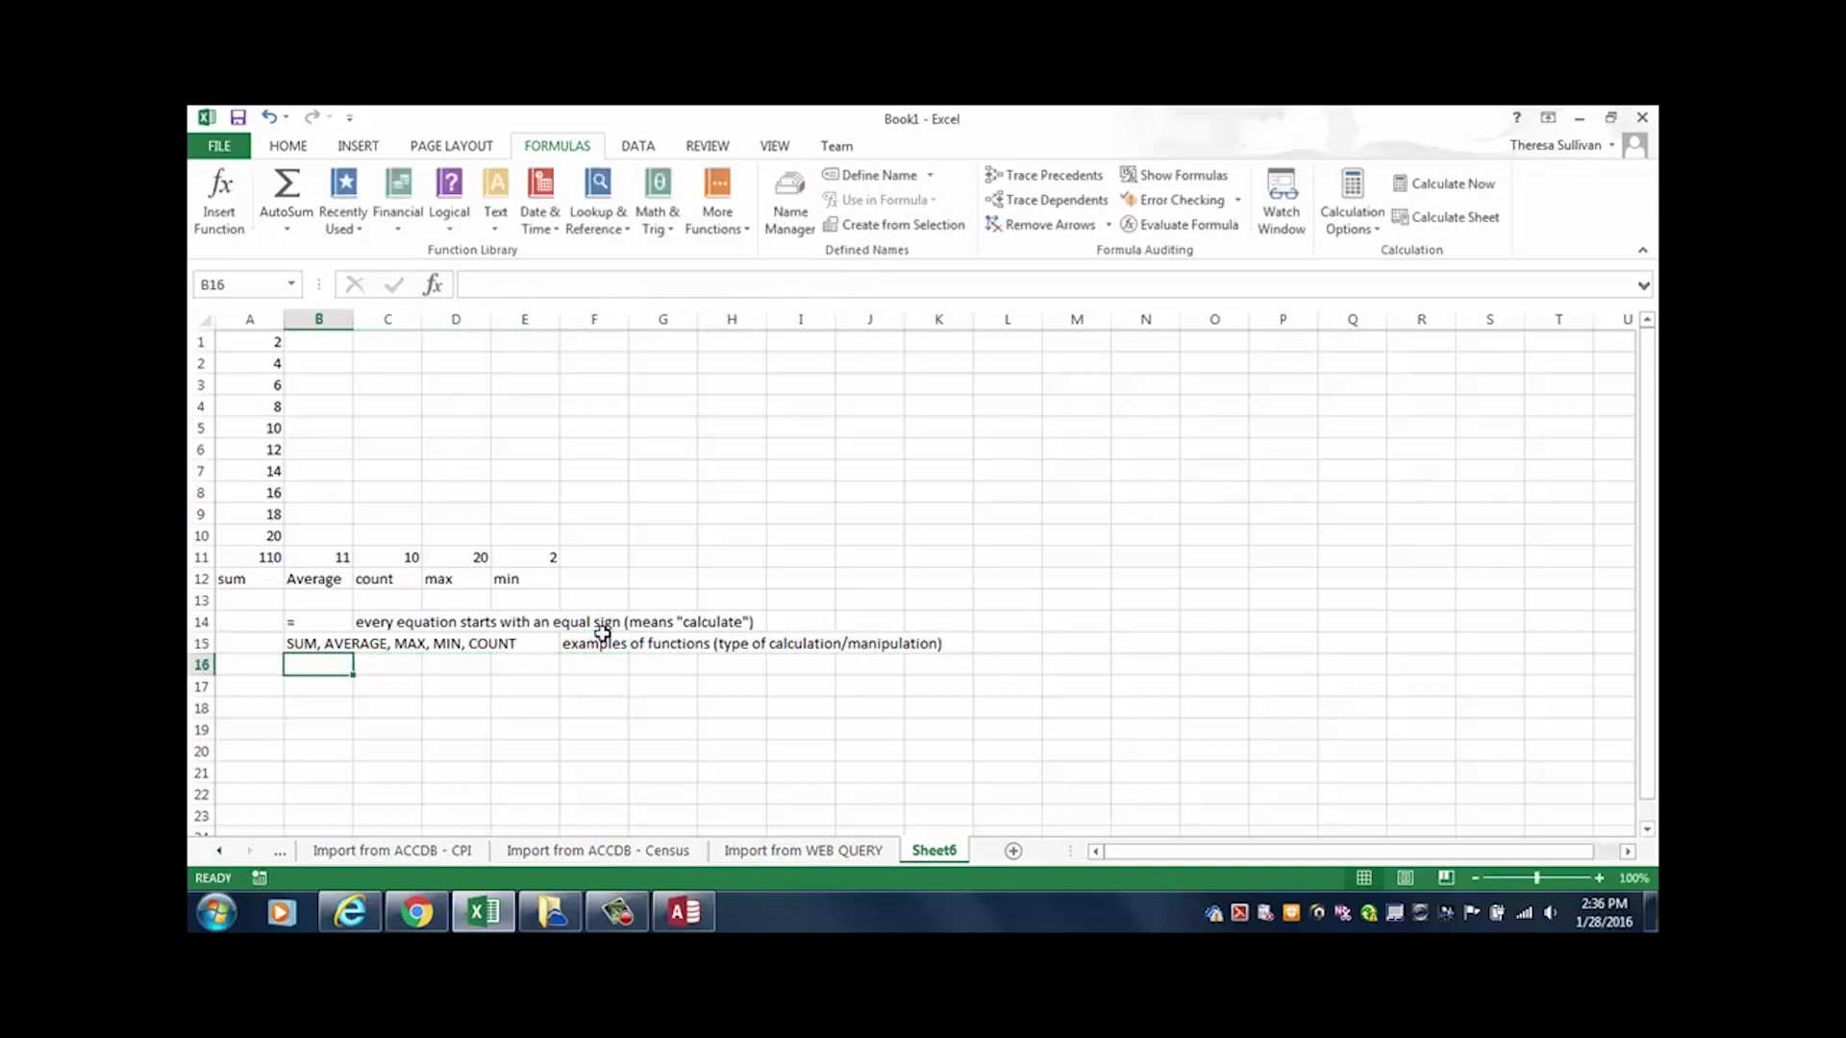
{"action": "type", "text": "()"}
{"action": "key", "text": "Tab"}
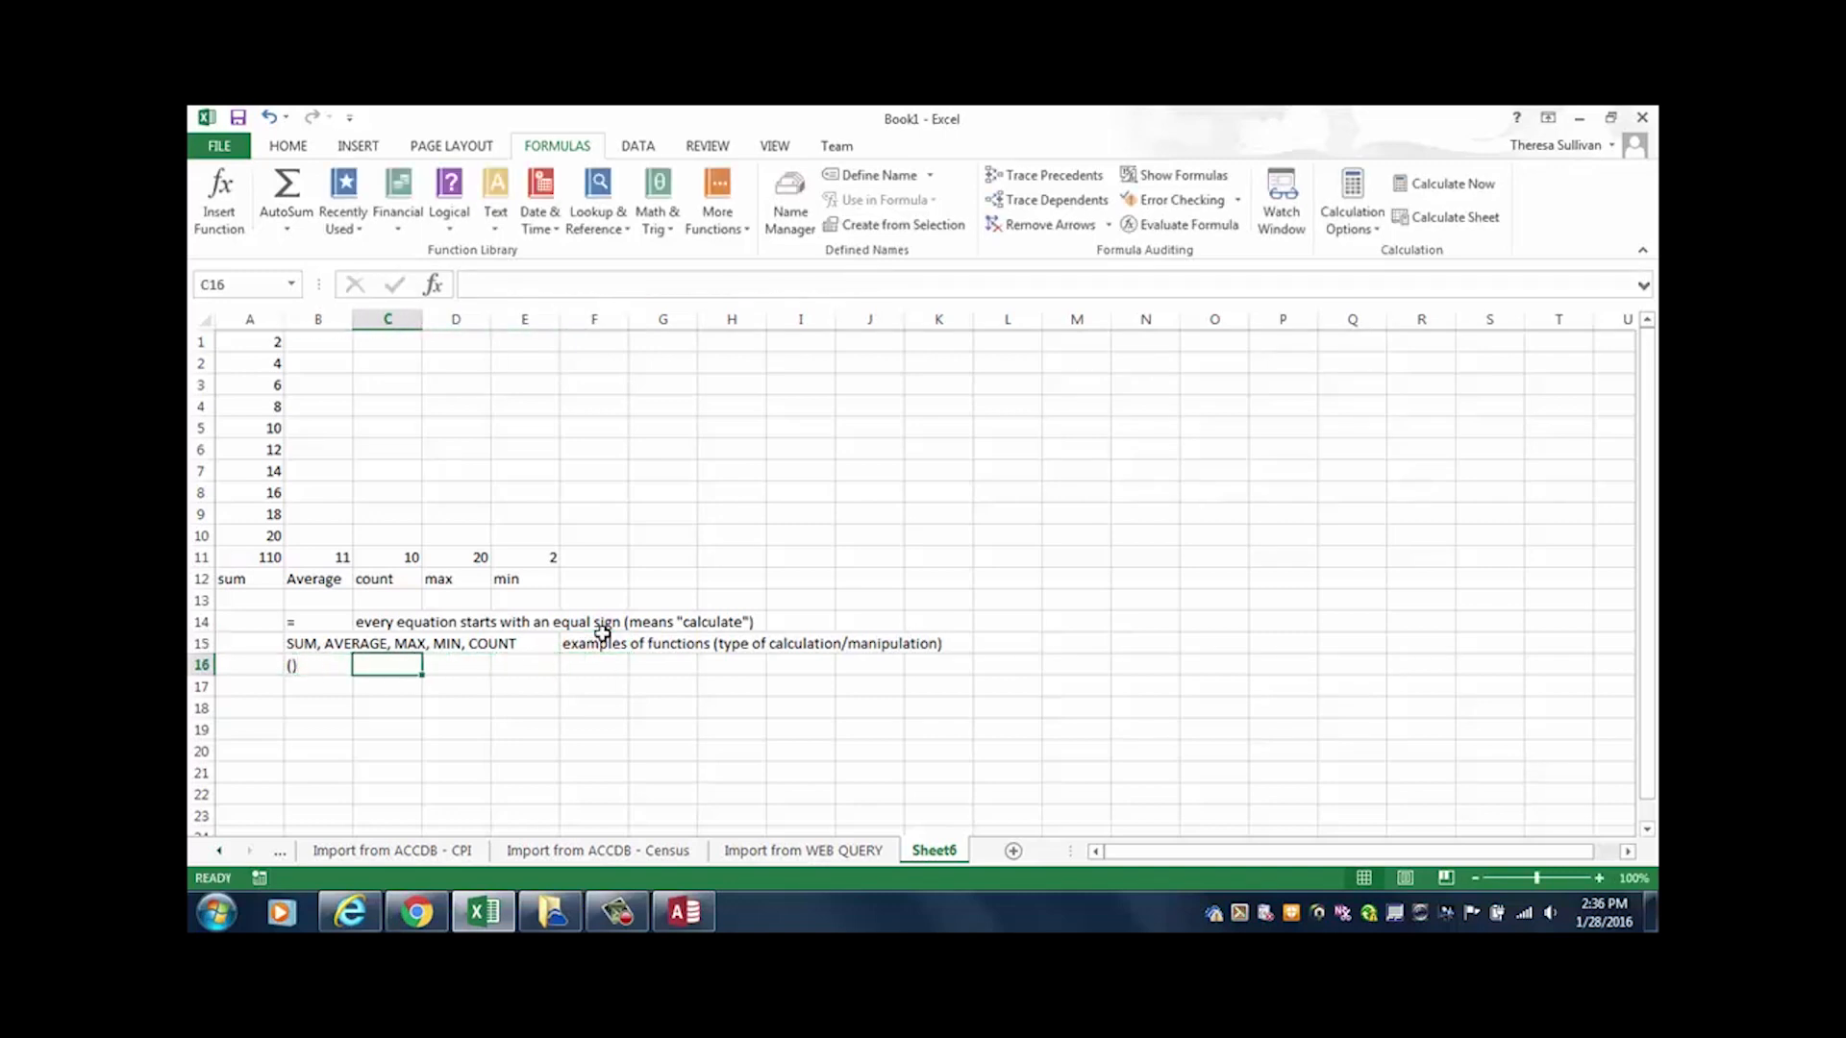
{"action": "type", "text": "means"}
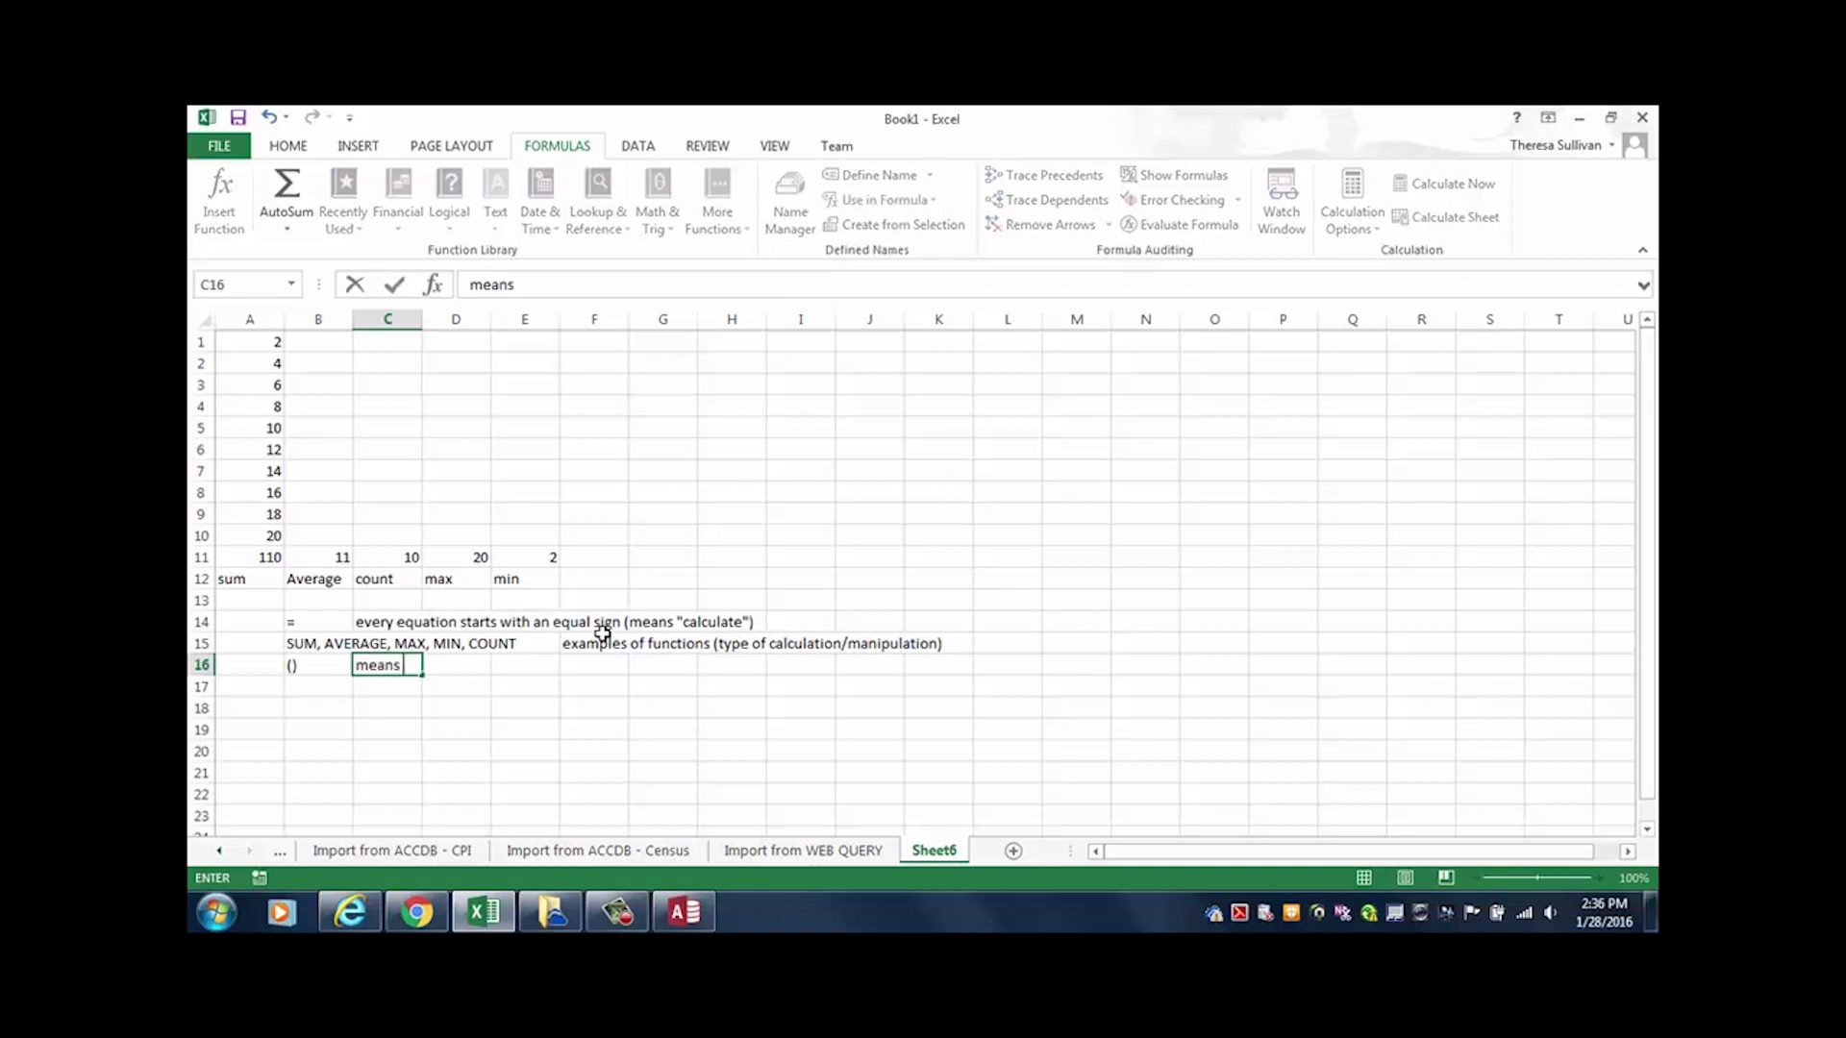
{"action": "type", "text": " \"the quantitty"}
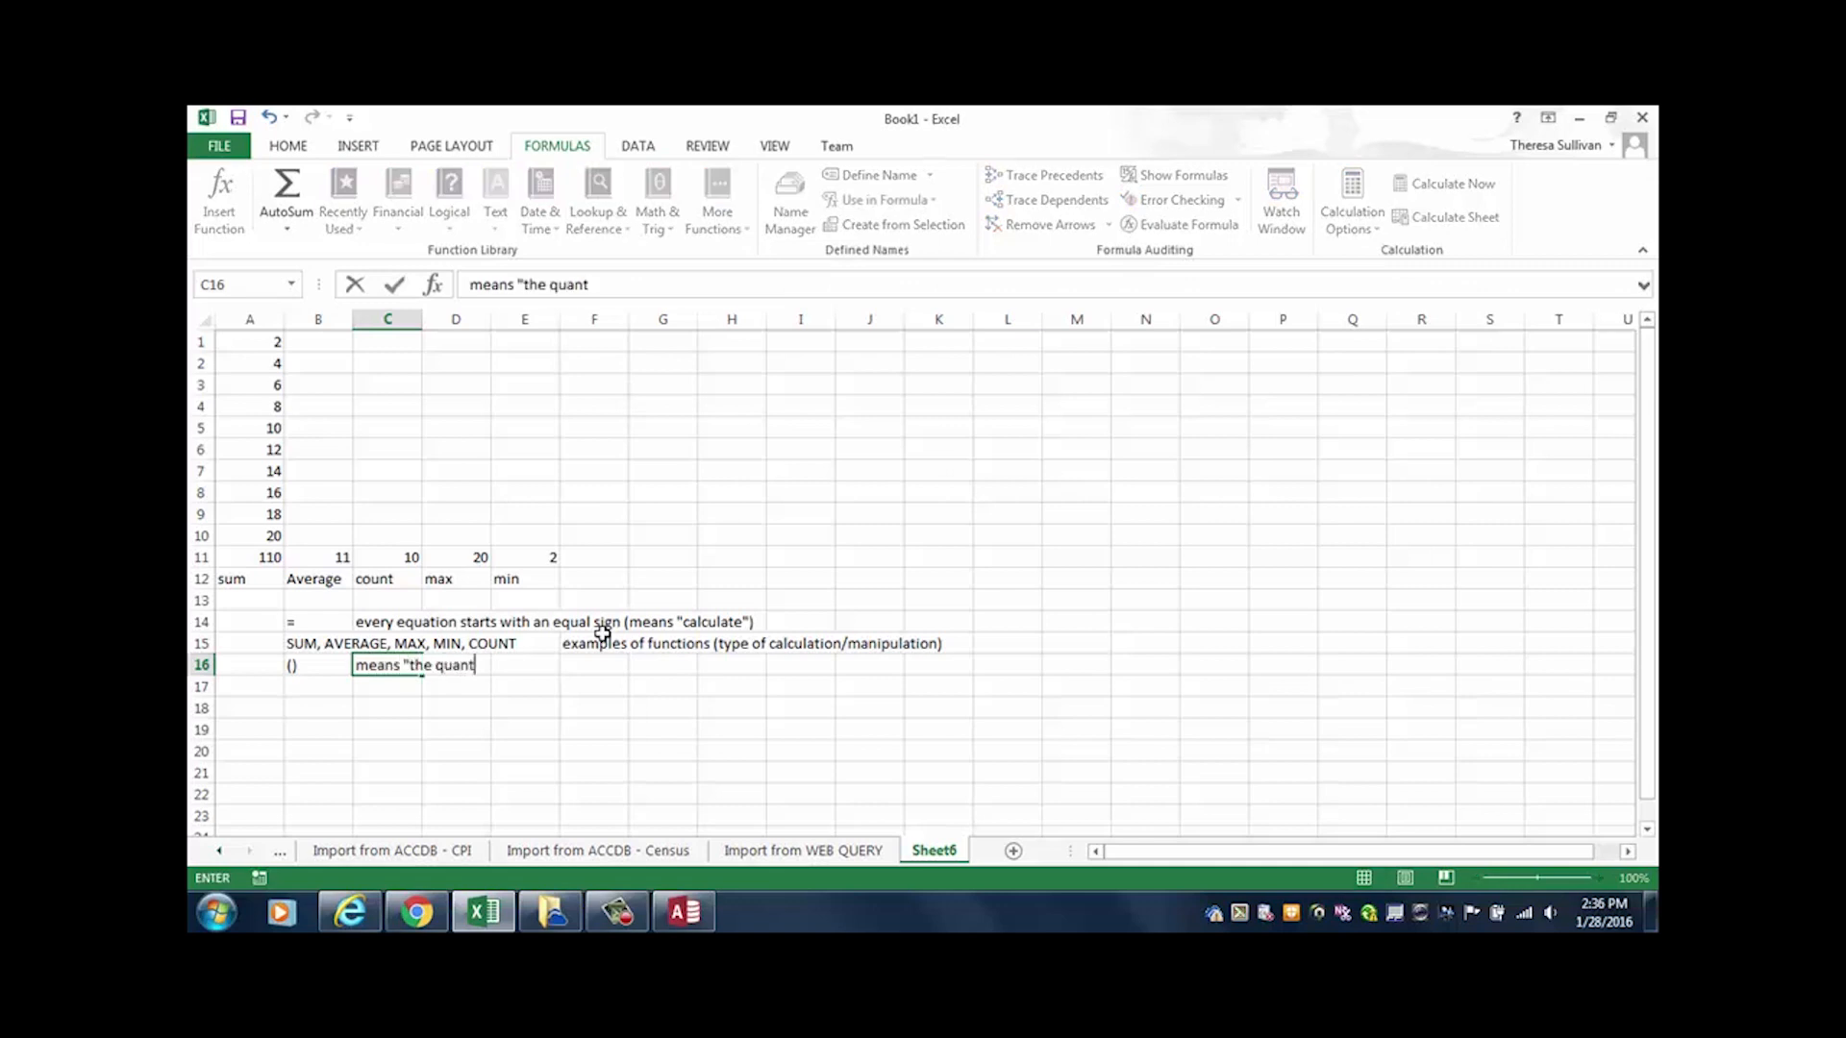
{"action": "key", "text": "BackSpace"}
{"action": "key", "text": "BackSpace"}
{"action": "key", "text": "BackSpace"}
{"action": "type", "text": "ty of\""}
{"action": "key", "text": "Return"}
Step: Enter a colon (:) in B17 and the note means "through" in C17
{"action": "key", "text": "Left"}
{"action": "type", "text": ":"}
{"action": "key", "text": "Return"}
{"action": "key", "text": "Up"}
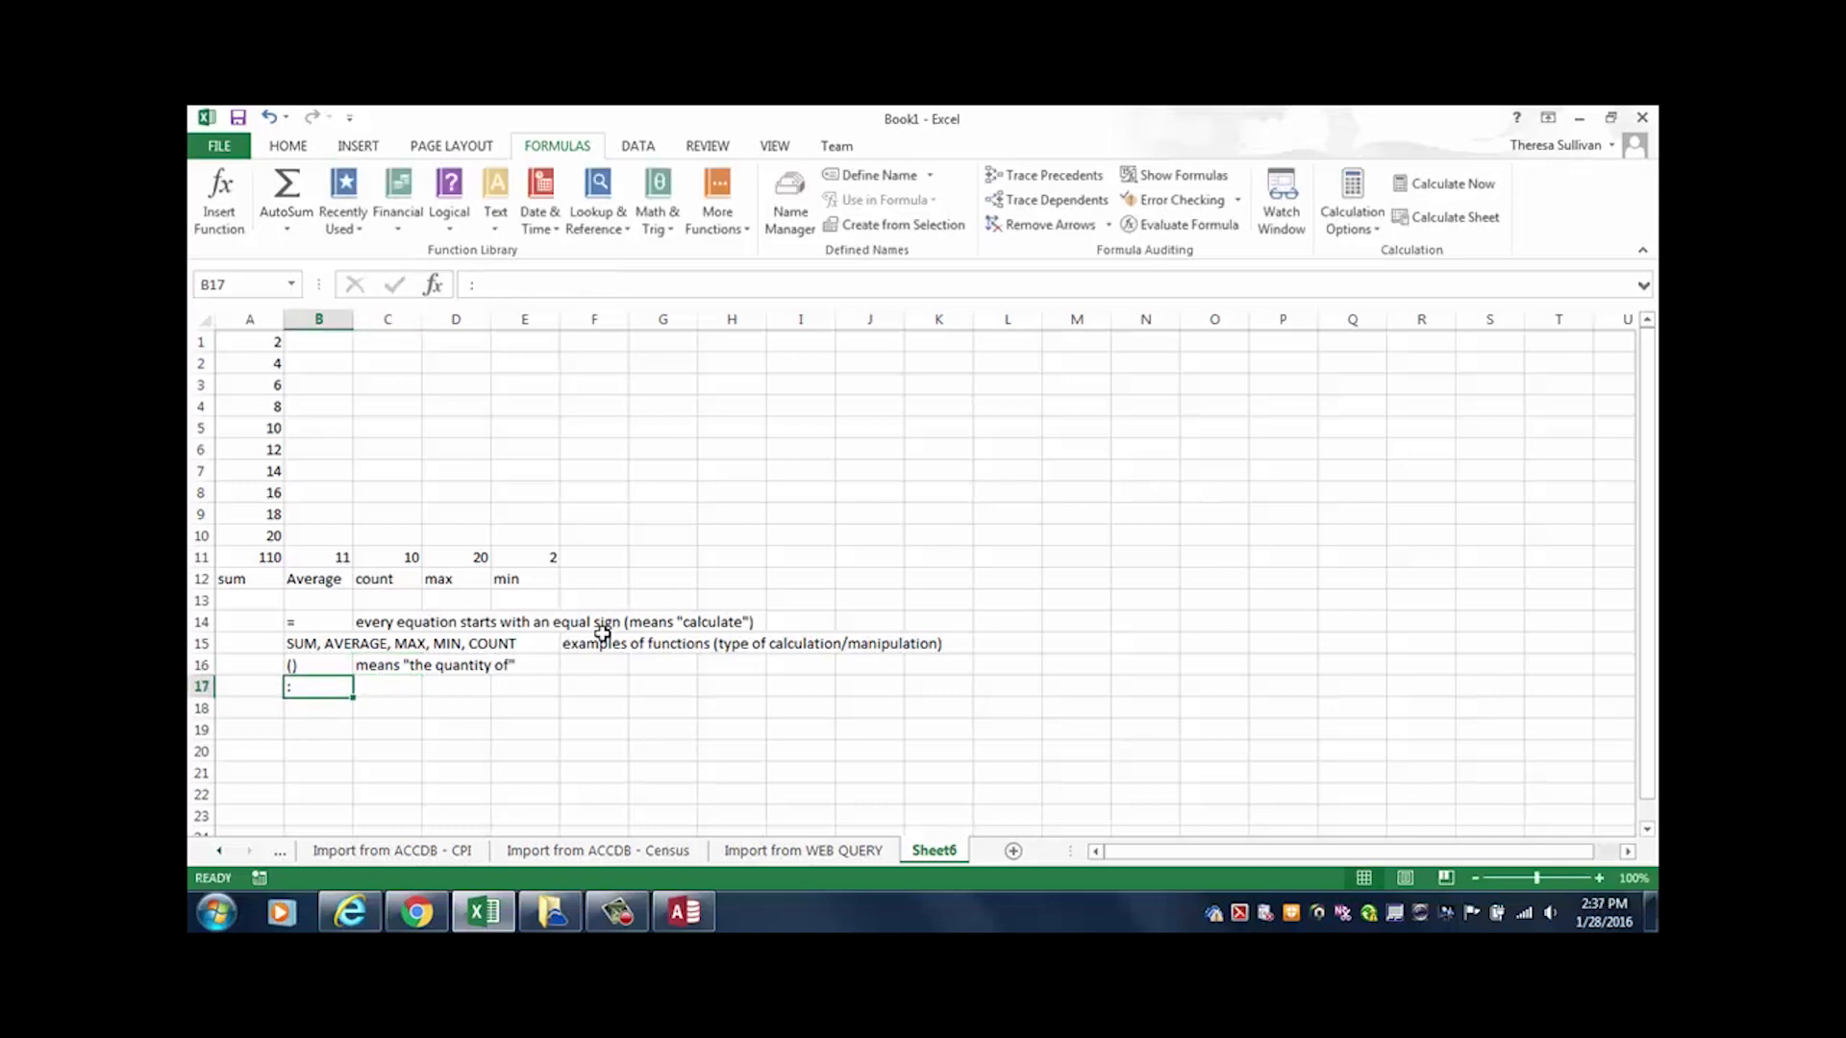
{"action": "key", "text": "Right"}
{"action": "type", "text": "means \"through\""}
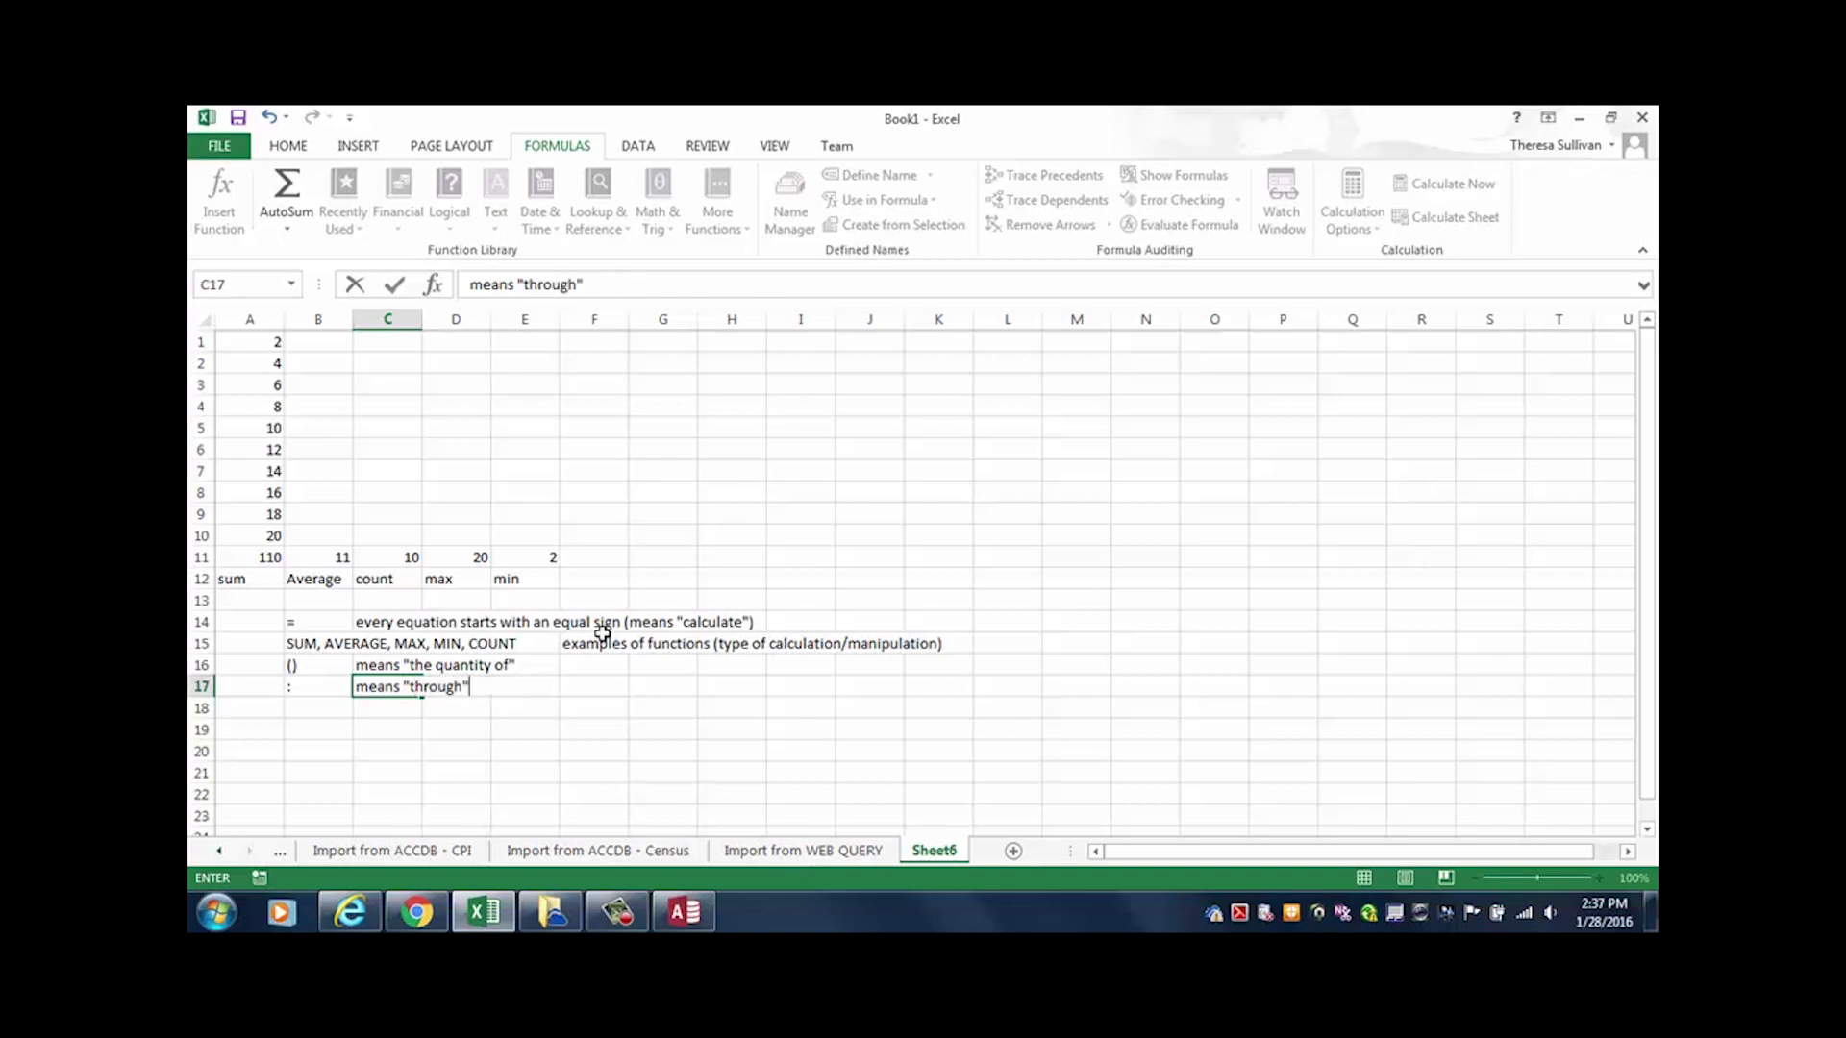
{"action": "key", "text": "Return"}
{"action": "key", "text": "Down"}
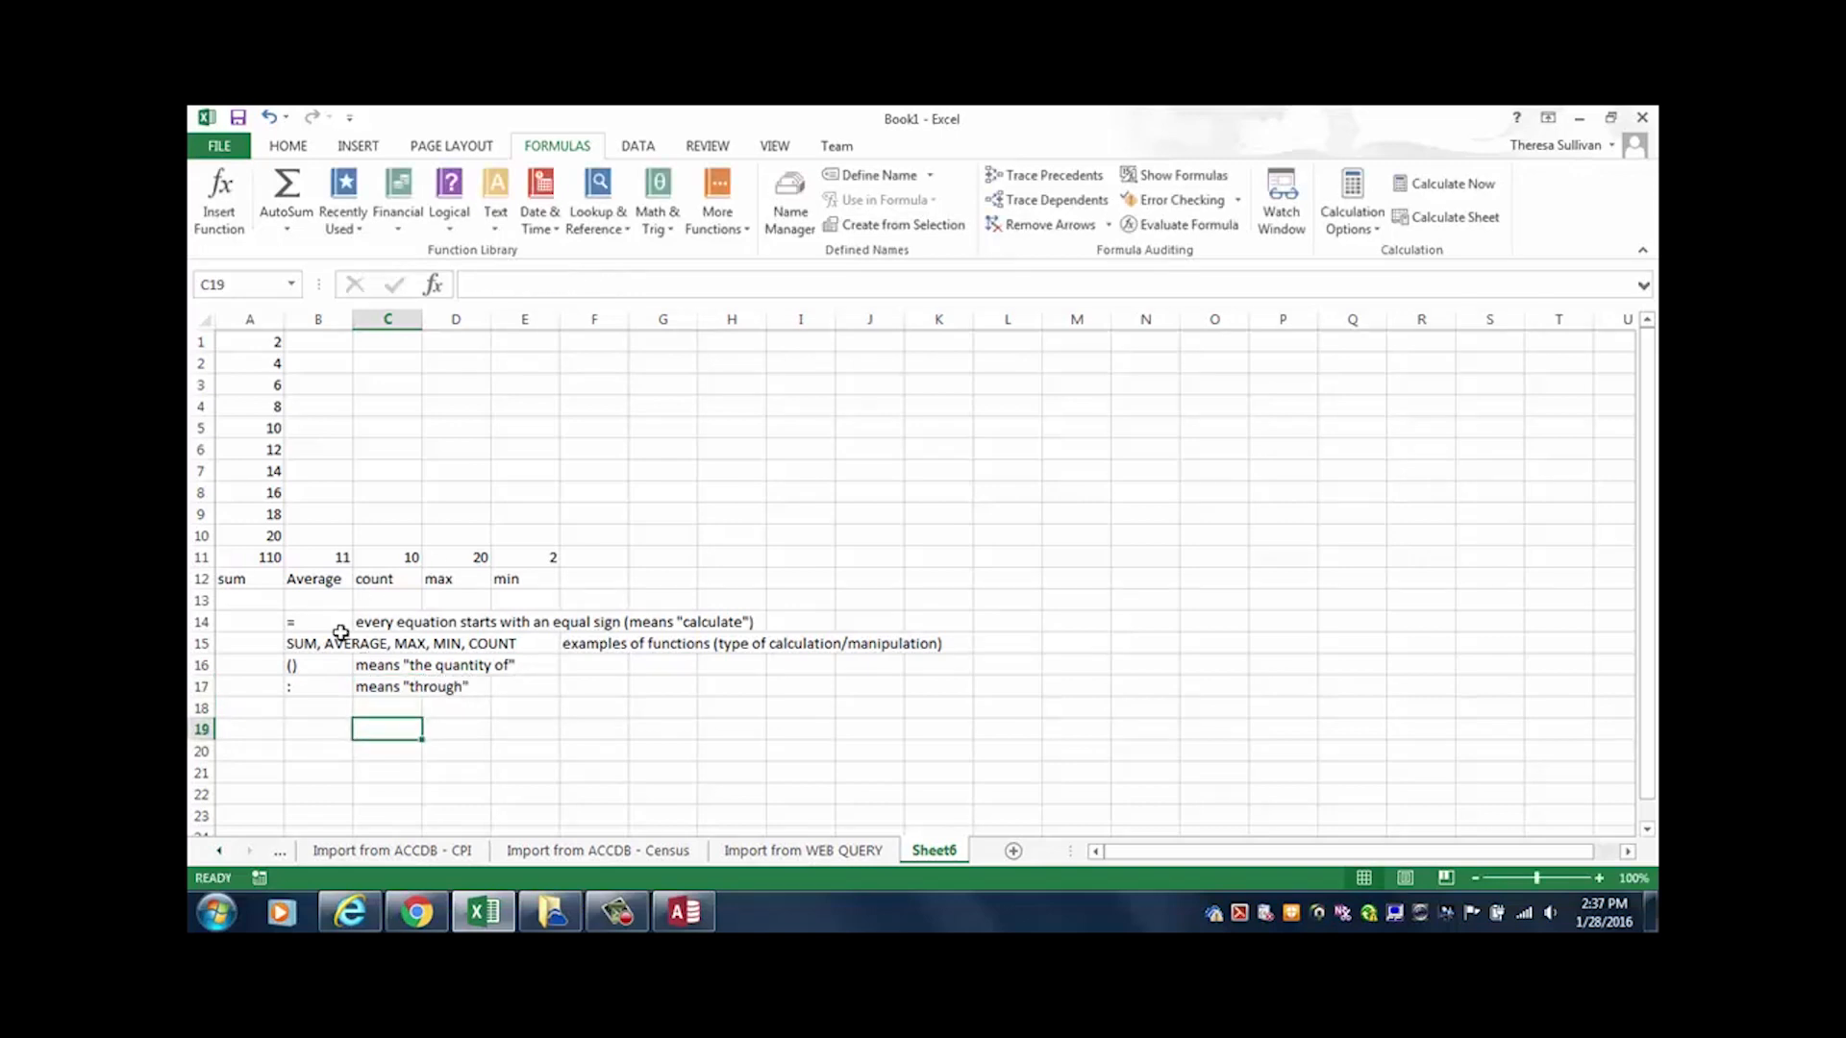
Step: Examine the syntax of the SUM formula in cell A11
{"action": "left_click", "coordinate": [253, 572]}
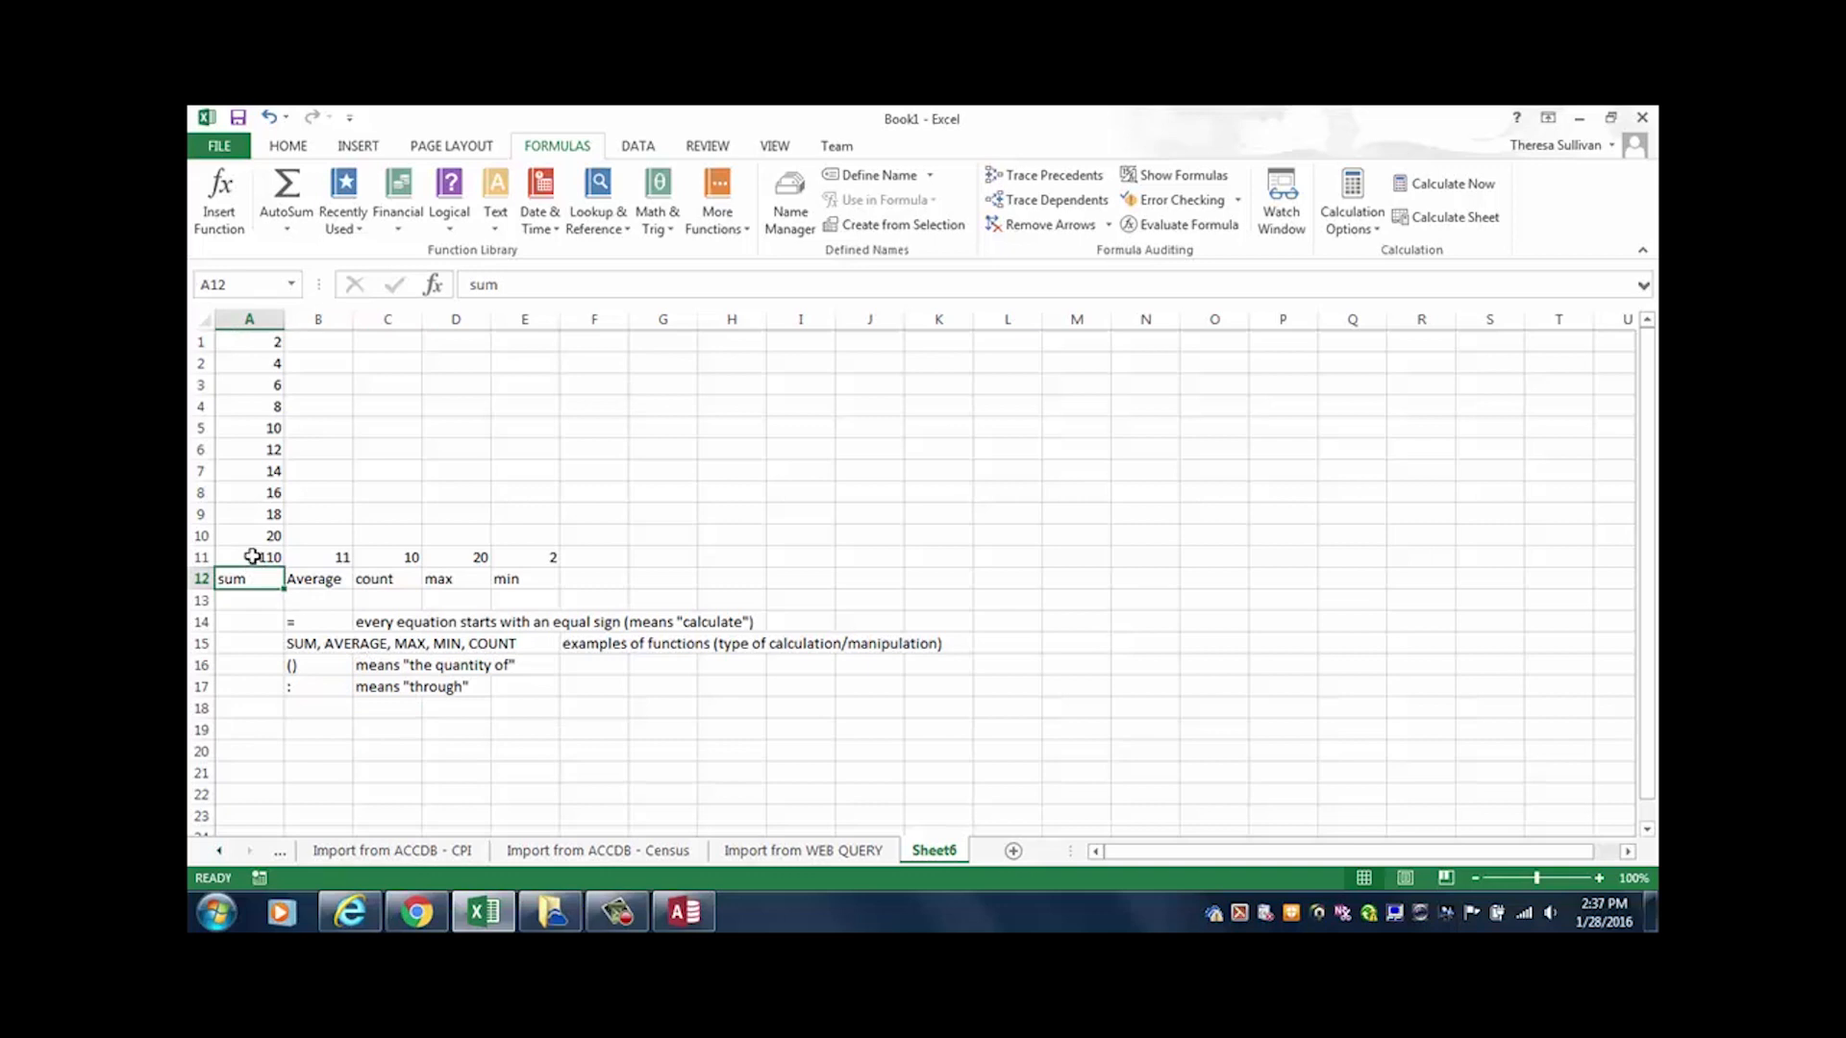
{"action": "left_click", "coordinate": [251, 557]}
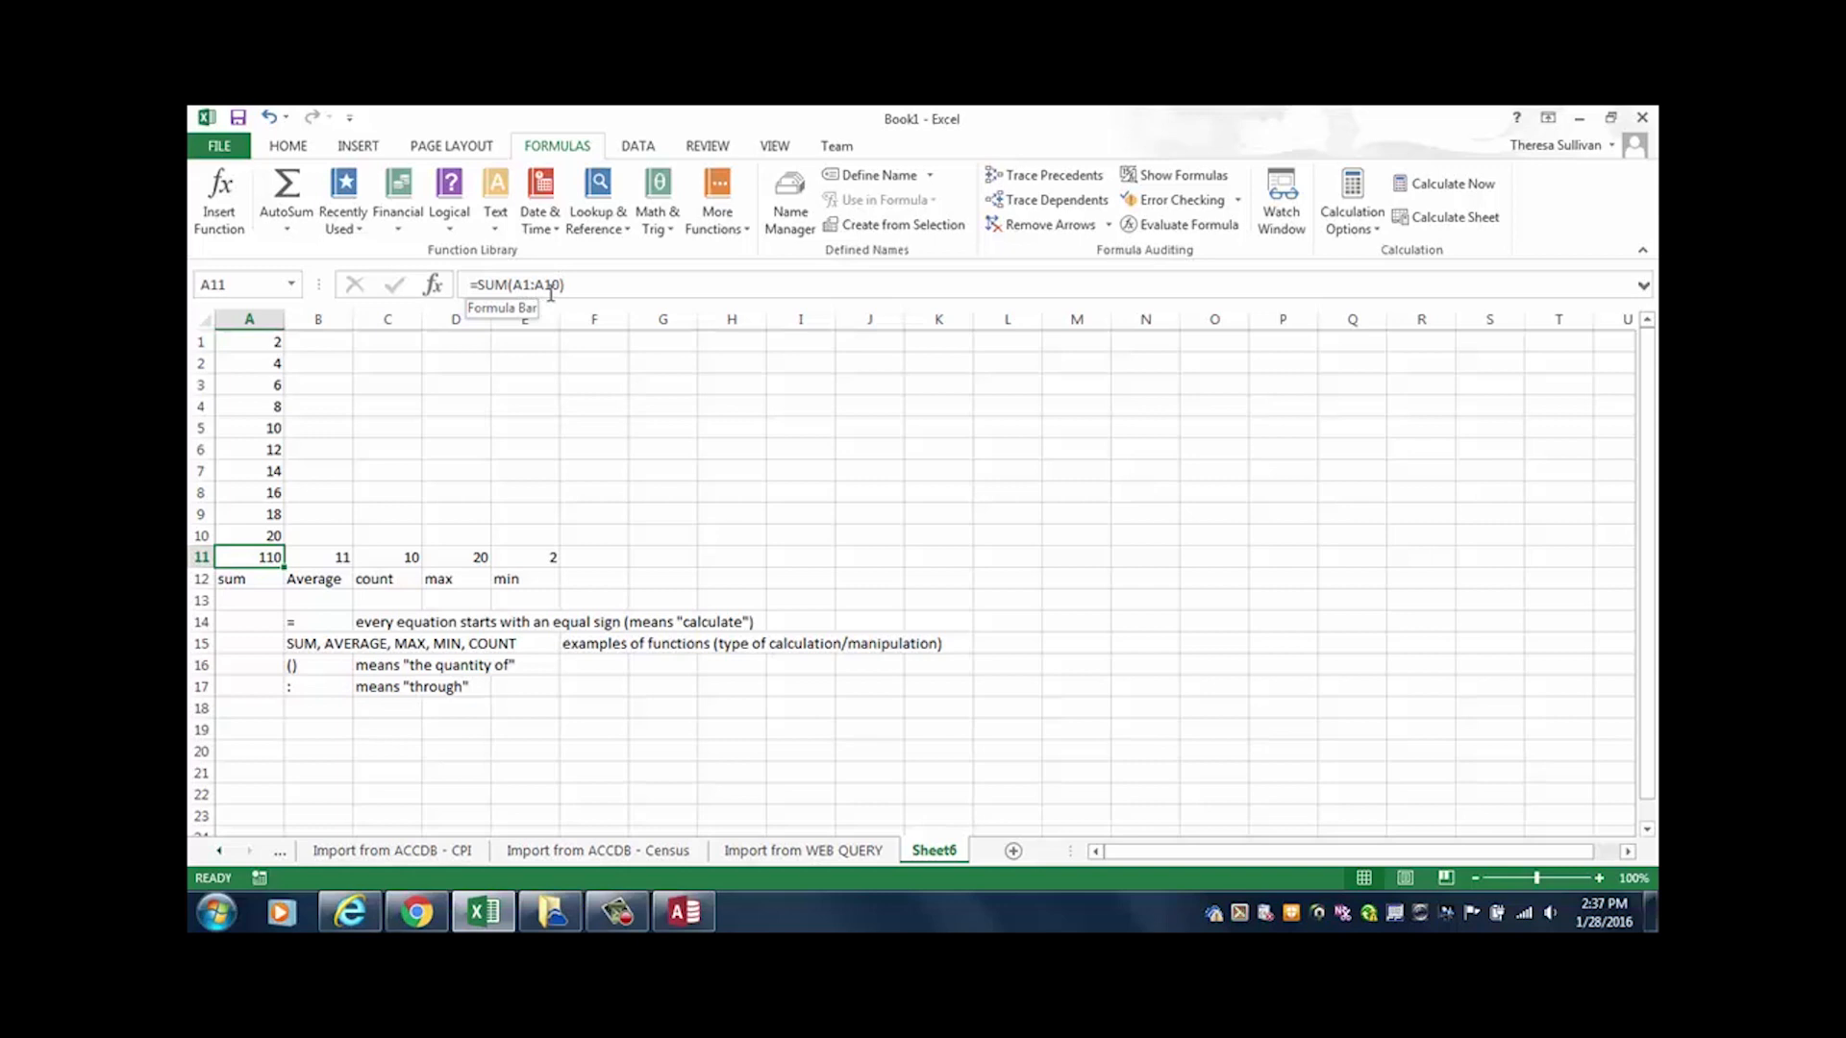
{"action": "left_click", "coordinate": [508, 421]}
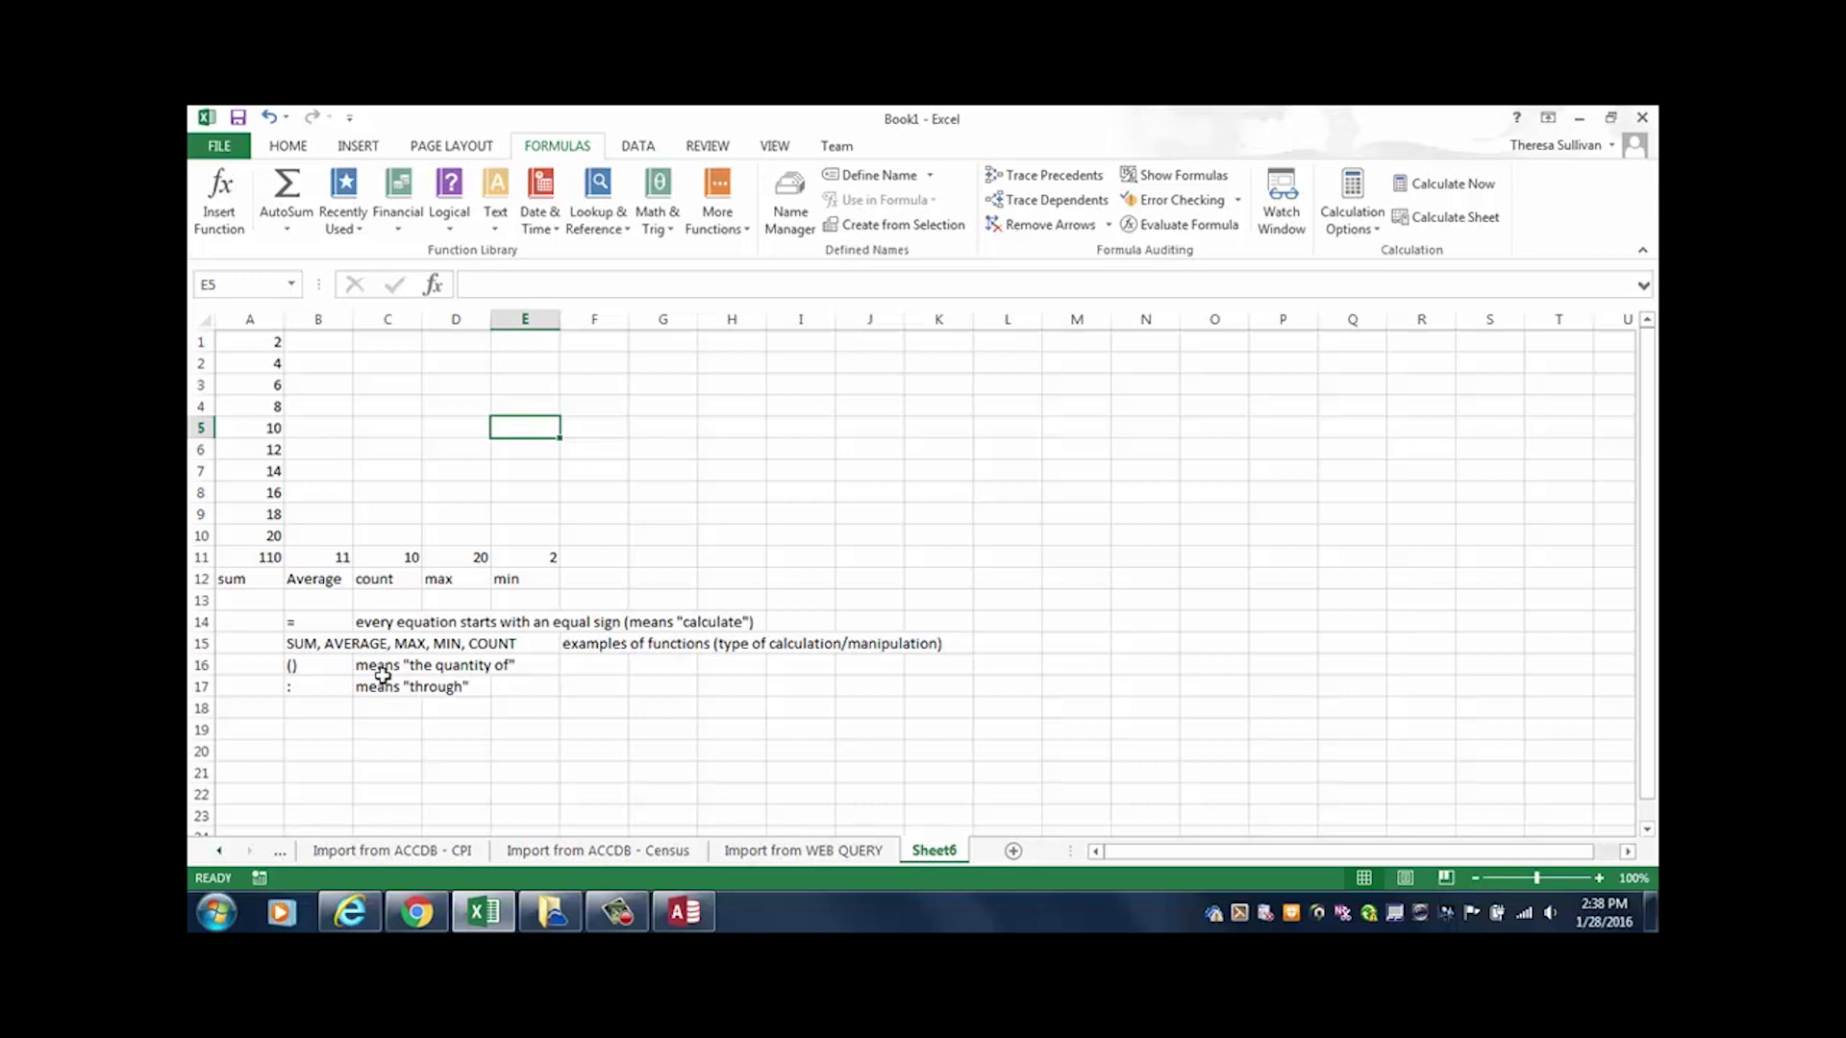
Step: Enter two sample people's first names in F4:F5 and their last names in G4:G5
{"action": "key", "text": "Up"}
{"action": "key", "text": "Right"}
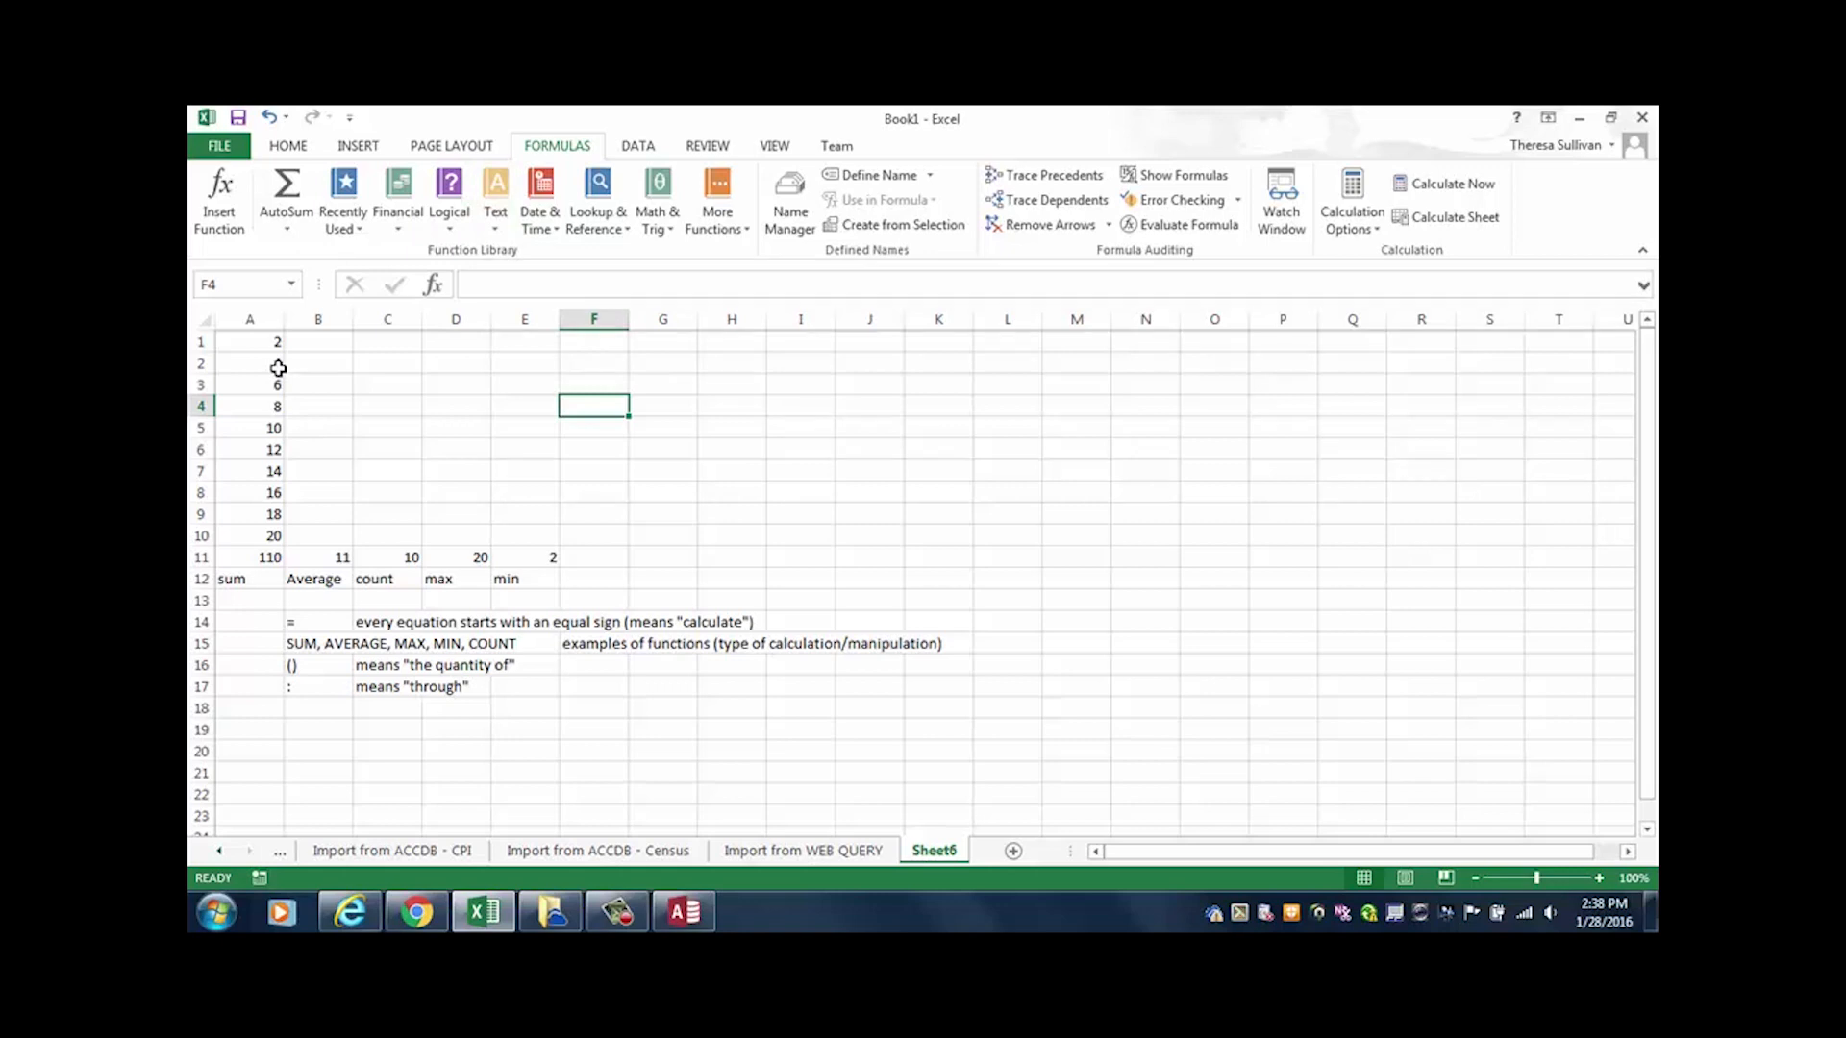
{"action": "type", "text": "mary"}
{"action": "key", "text": "Tab"}
{"action": "type", "text": "jones"}
{"action": "key", "text": "Left"}
{"action": "key", "text": "Down"}
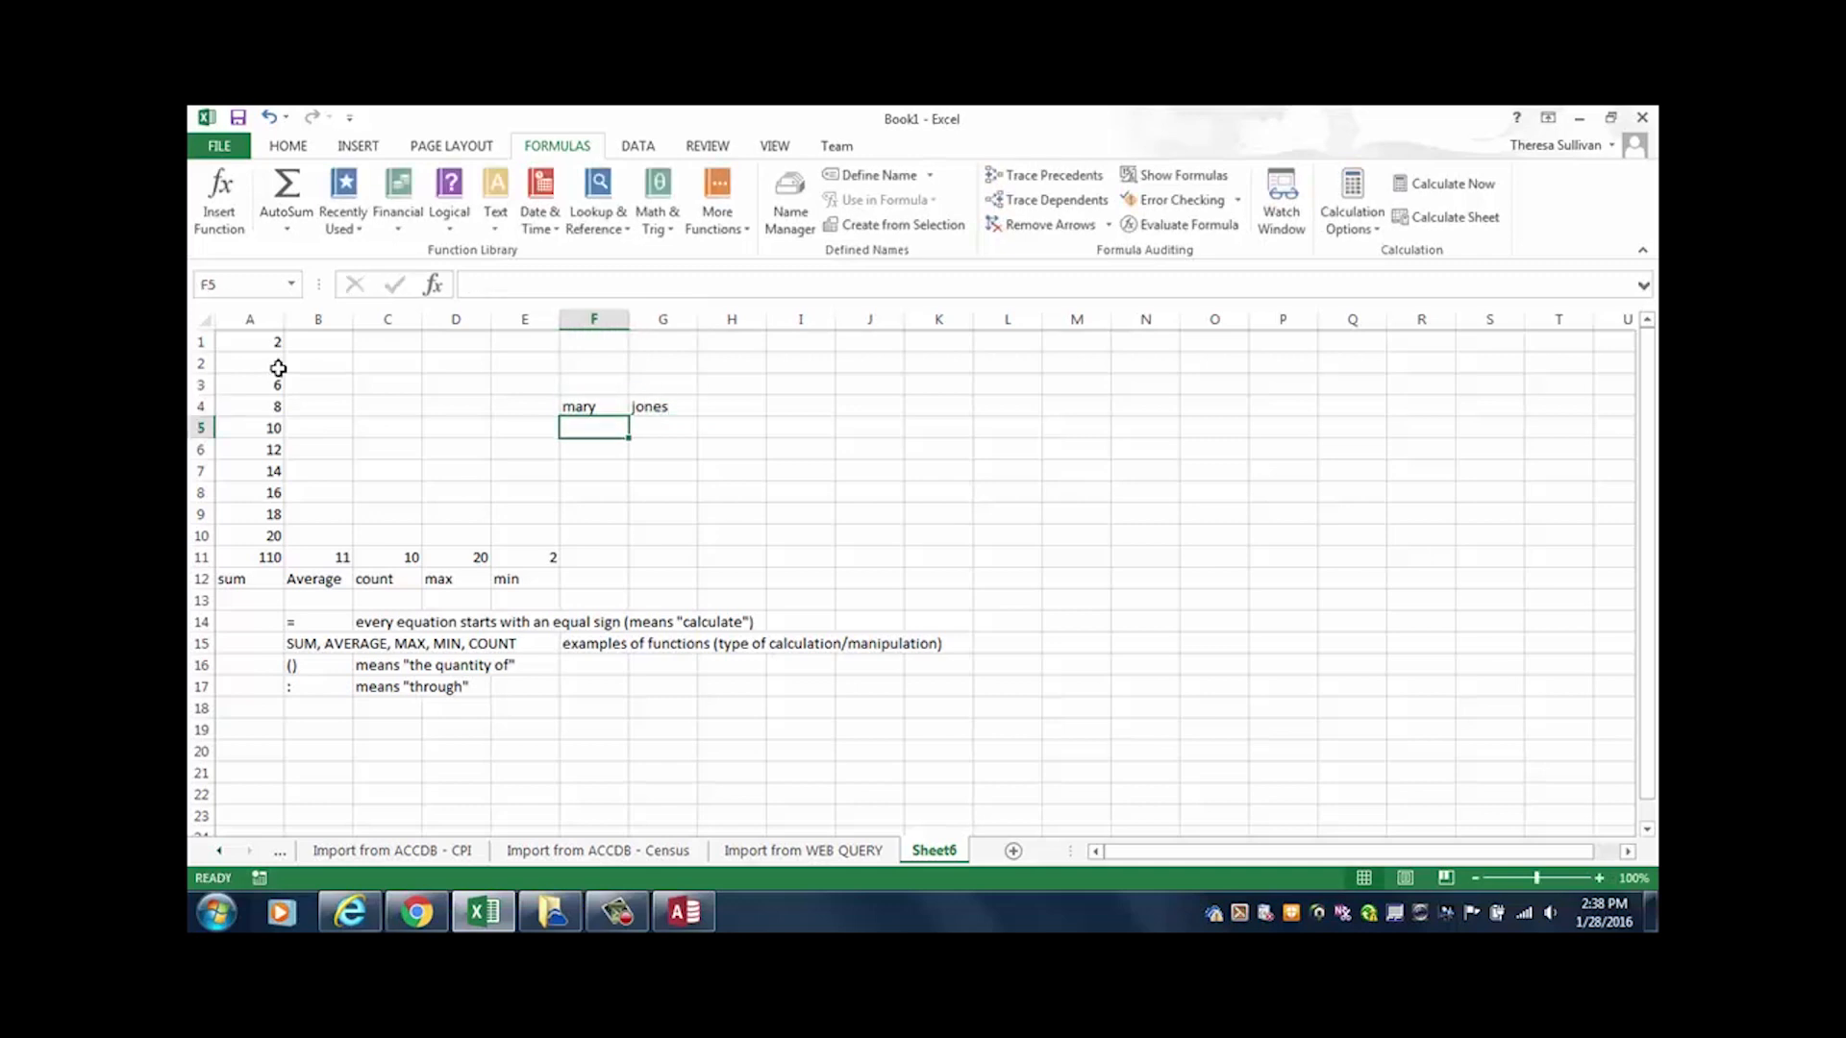
{"action": "type", "text": "kevin"}
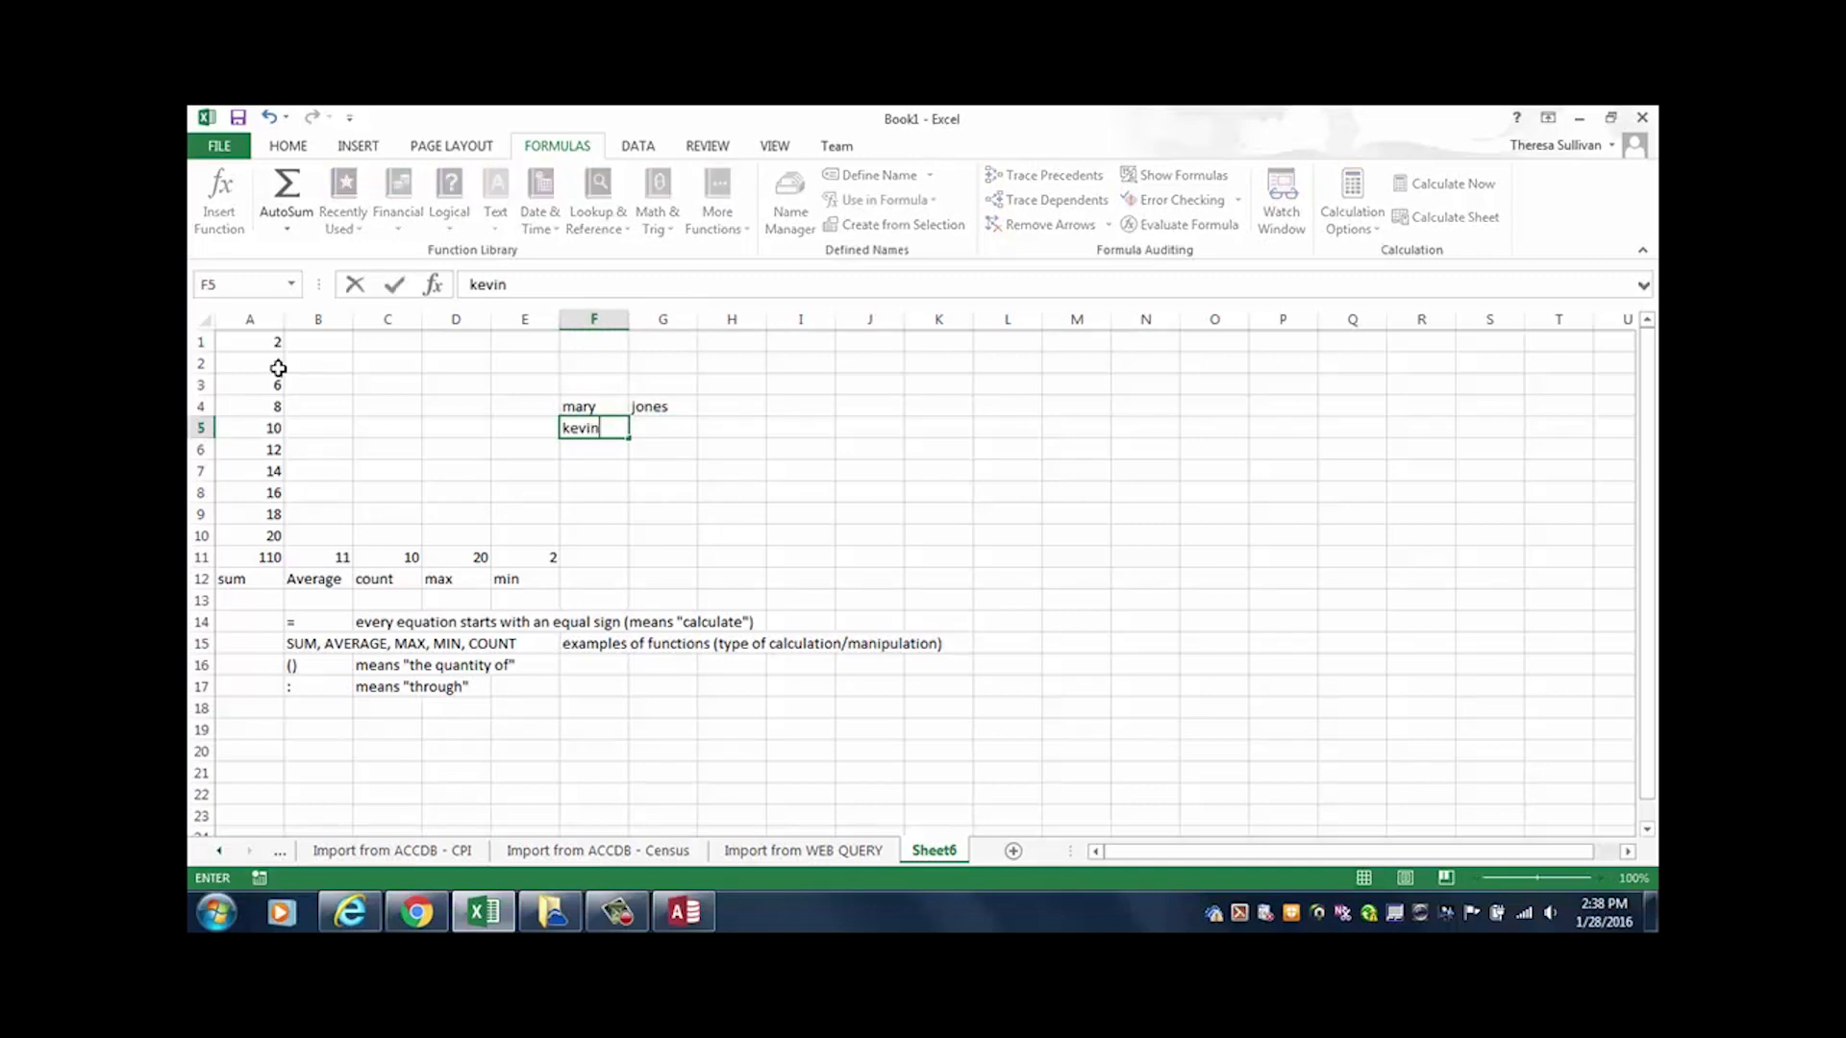
{"action": "key", "text": "Tab"}
{"action": "type", "text": "smith"}
{"action": "key", "text": "Tab"}
{"action": "key", "text": "Up"}
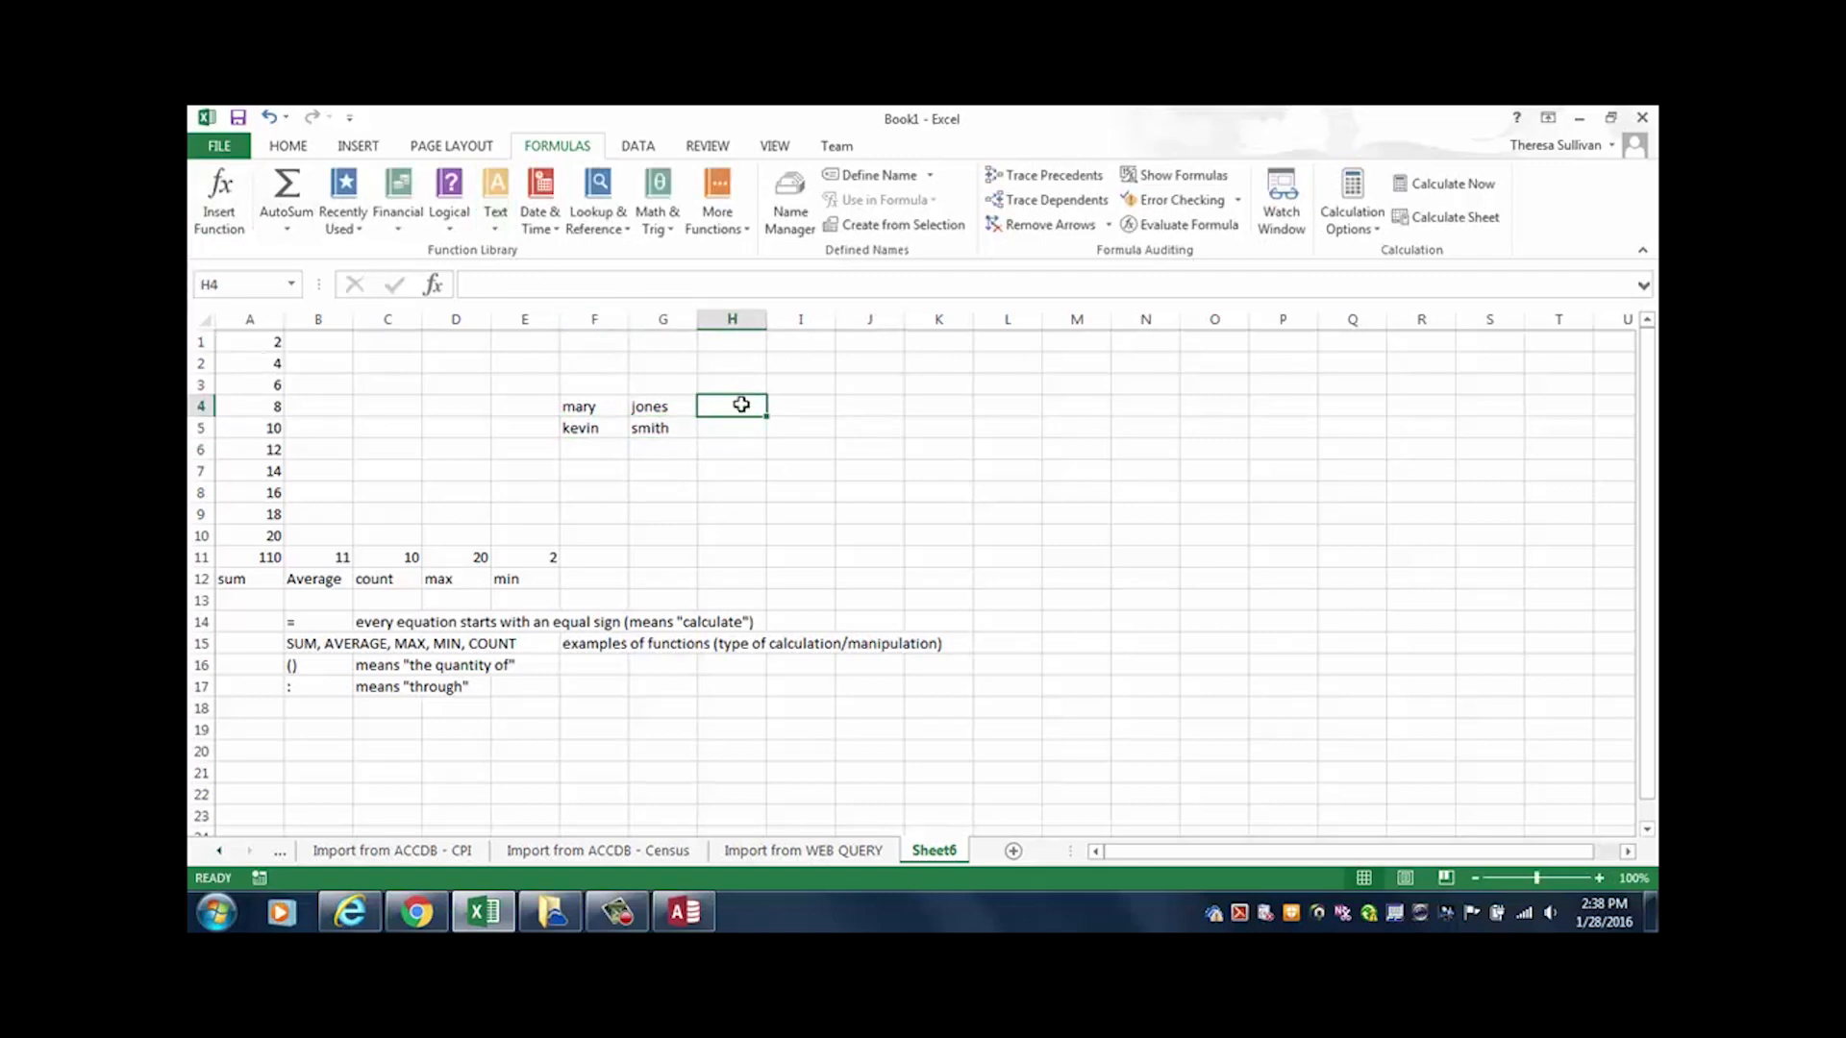
Step: Join F4 and G4 in H4 with CONCATENATE and no separator, and fit column H to its contents
{"action": "left_click", "coordinate": [496, 232]}
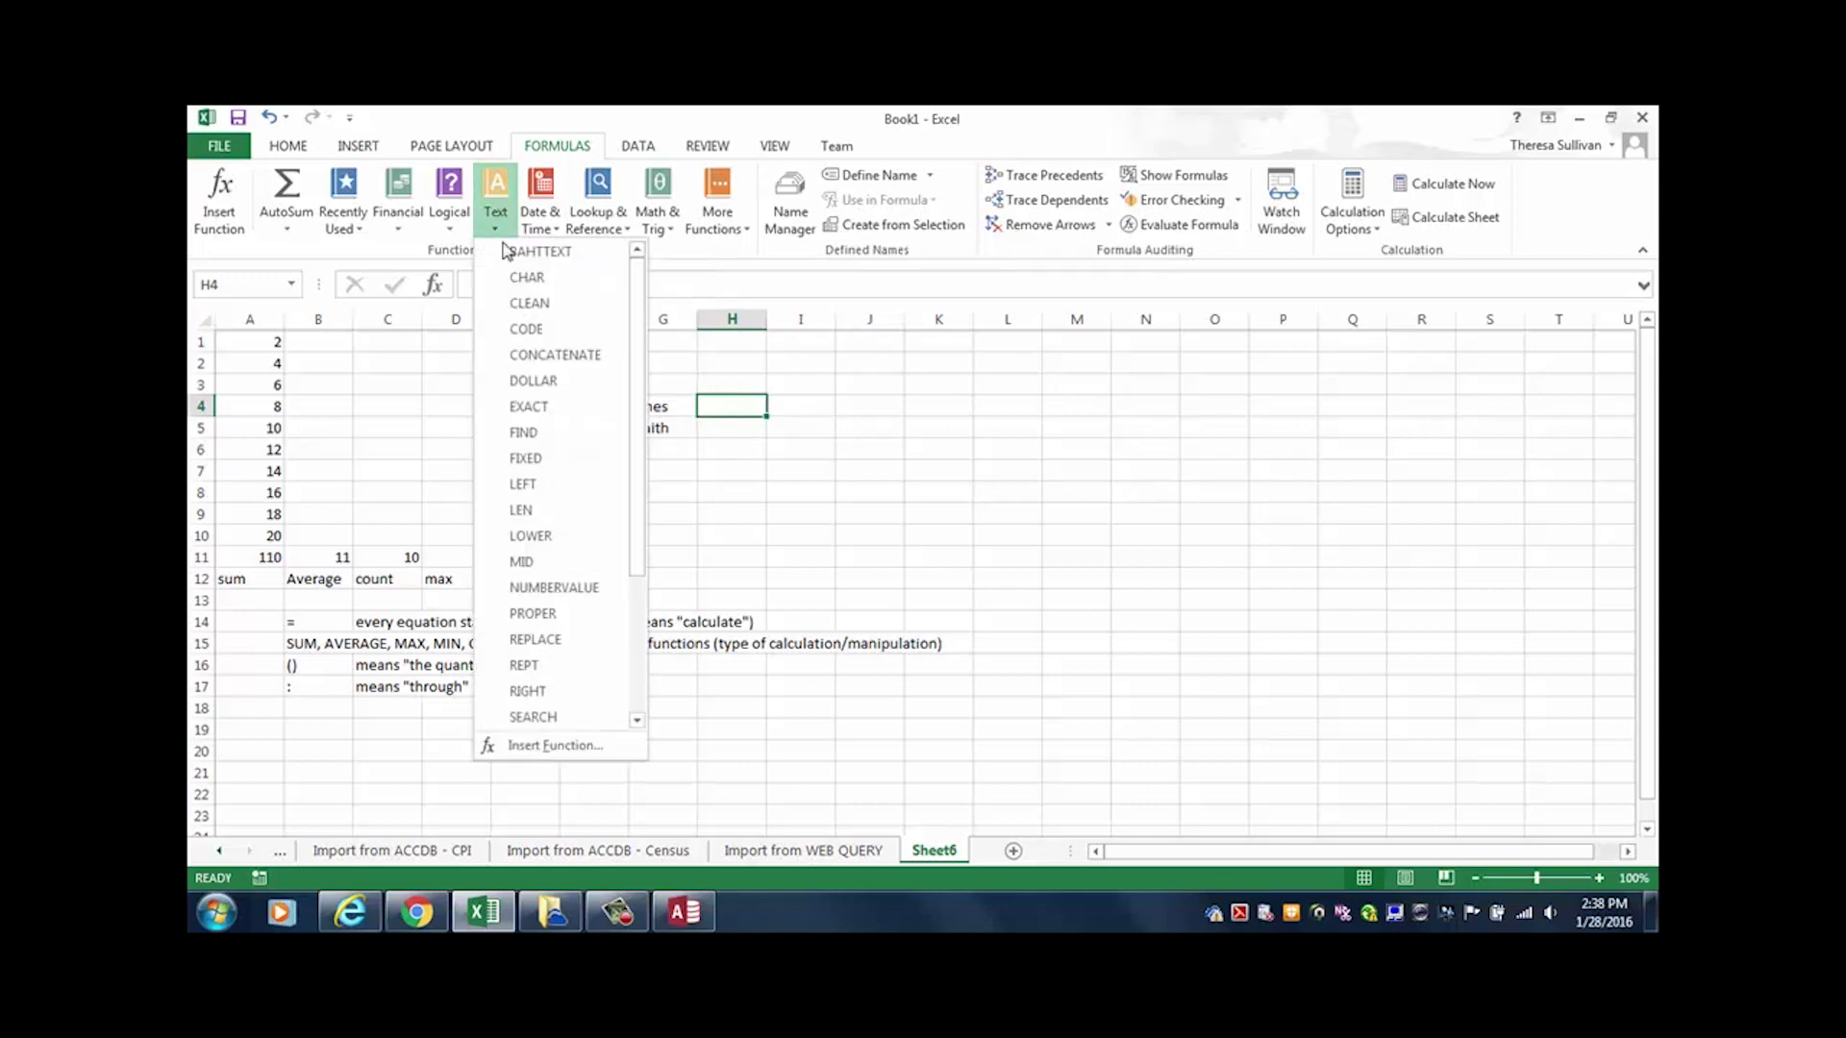
{"action": "left_click", "coordinate": [558, 362]}
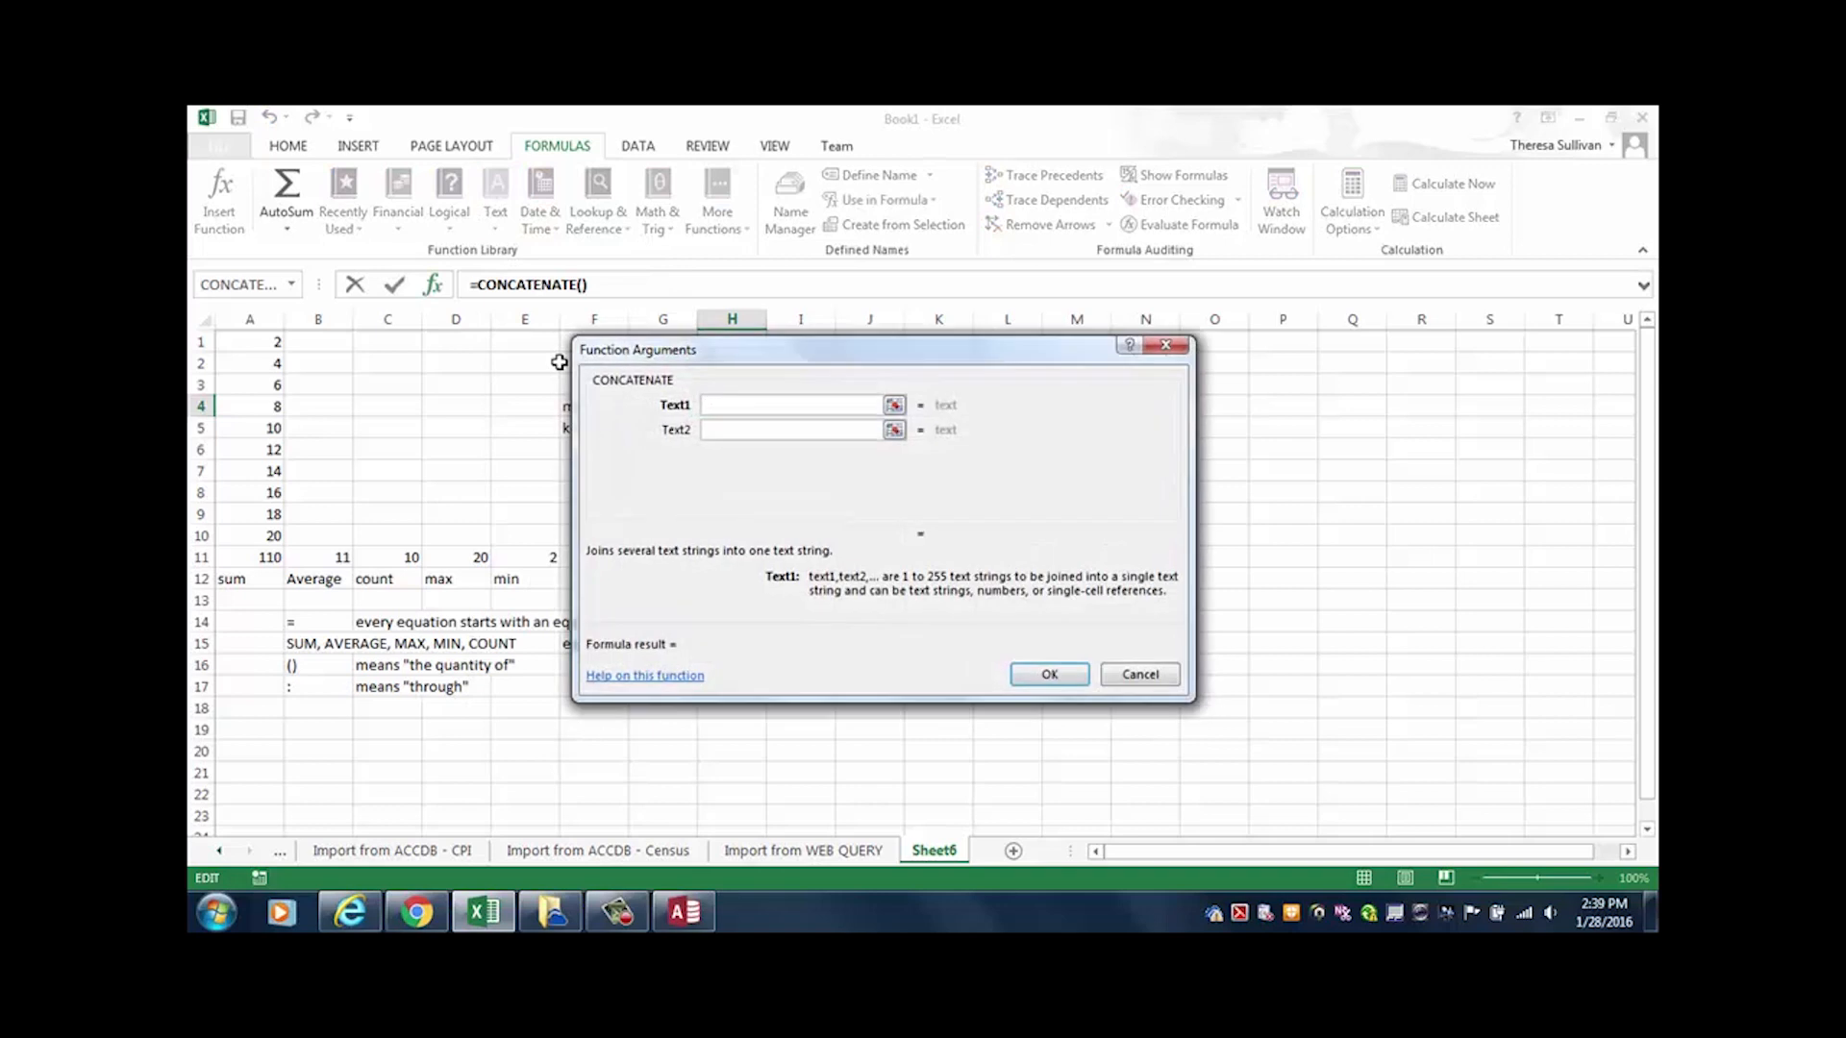
{"action": "left_click_drag", "start_coordinate": [699, 354], "coordinate": [977, 357]}
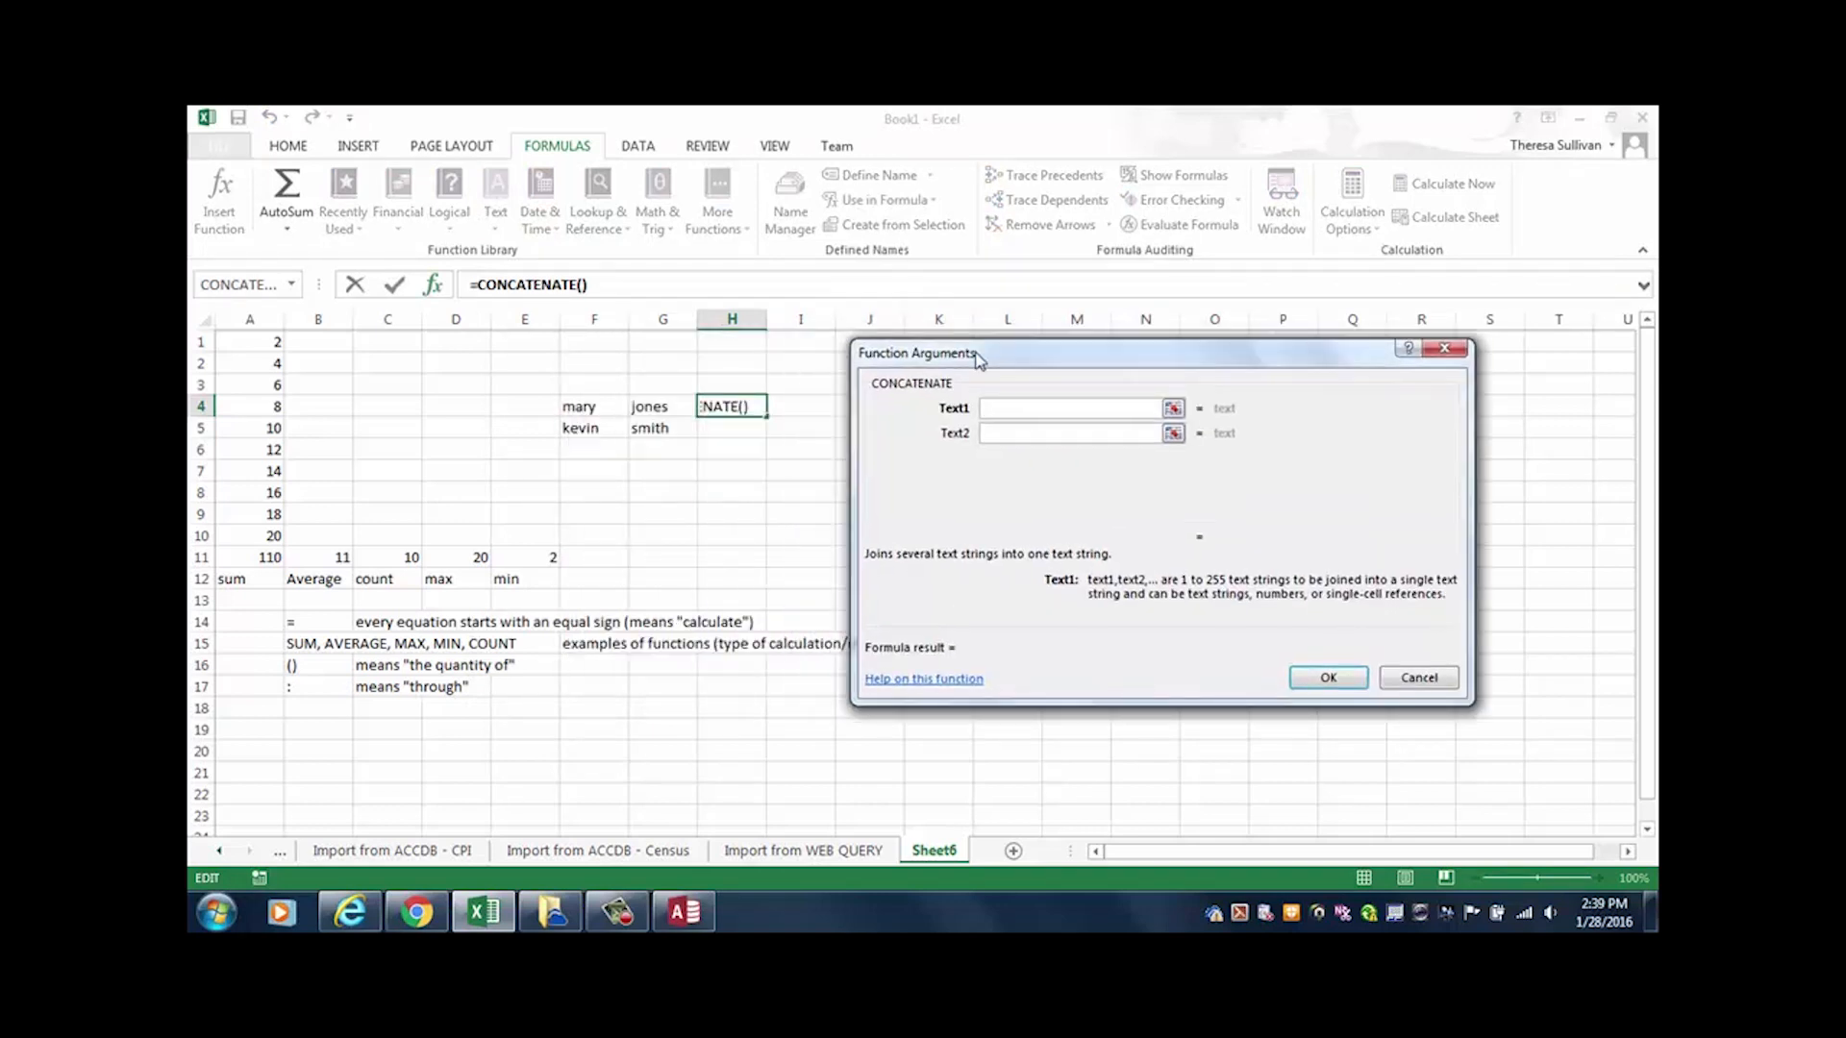
{"action": "left_click", "coordinate": [589, 409]}
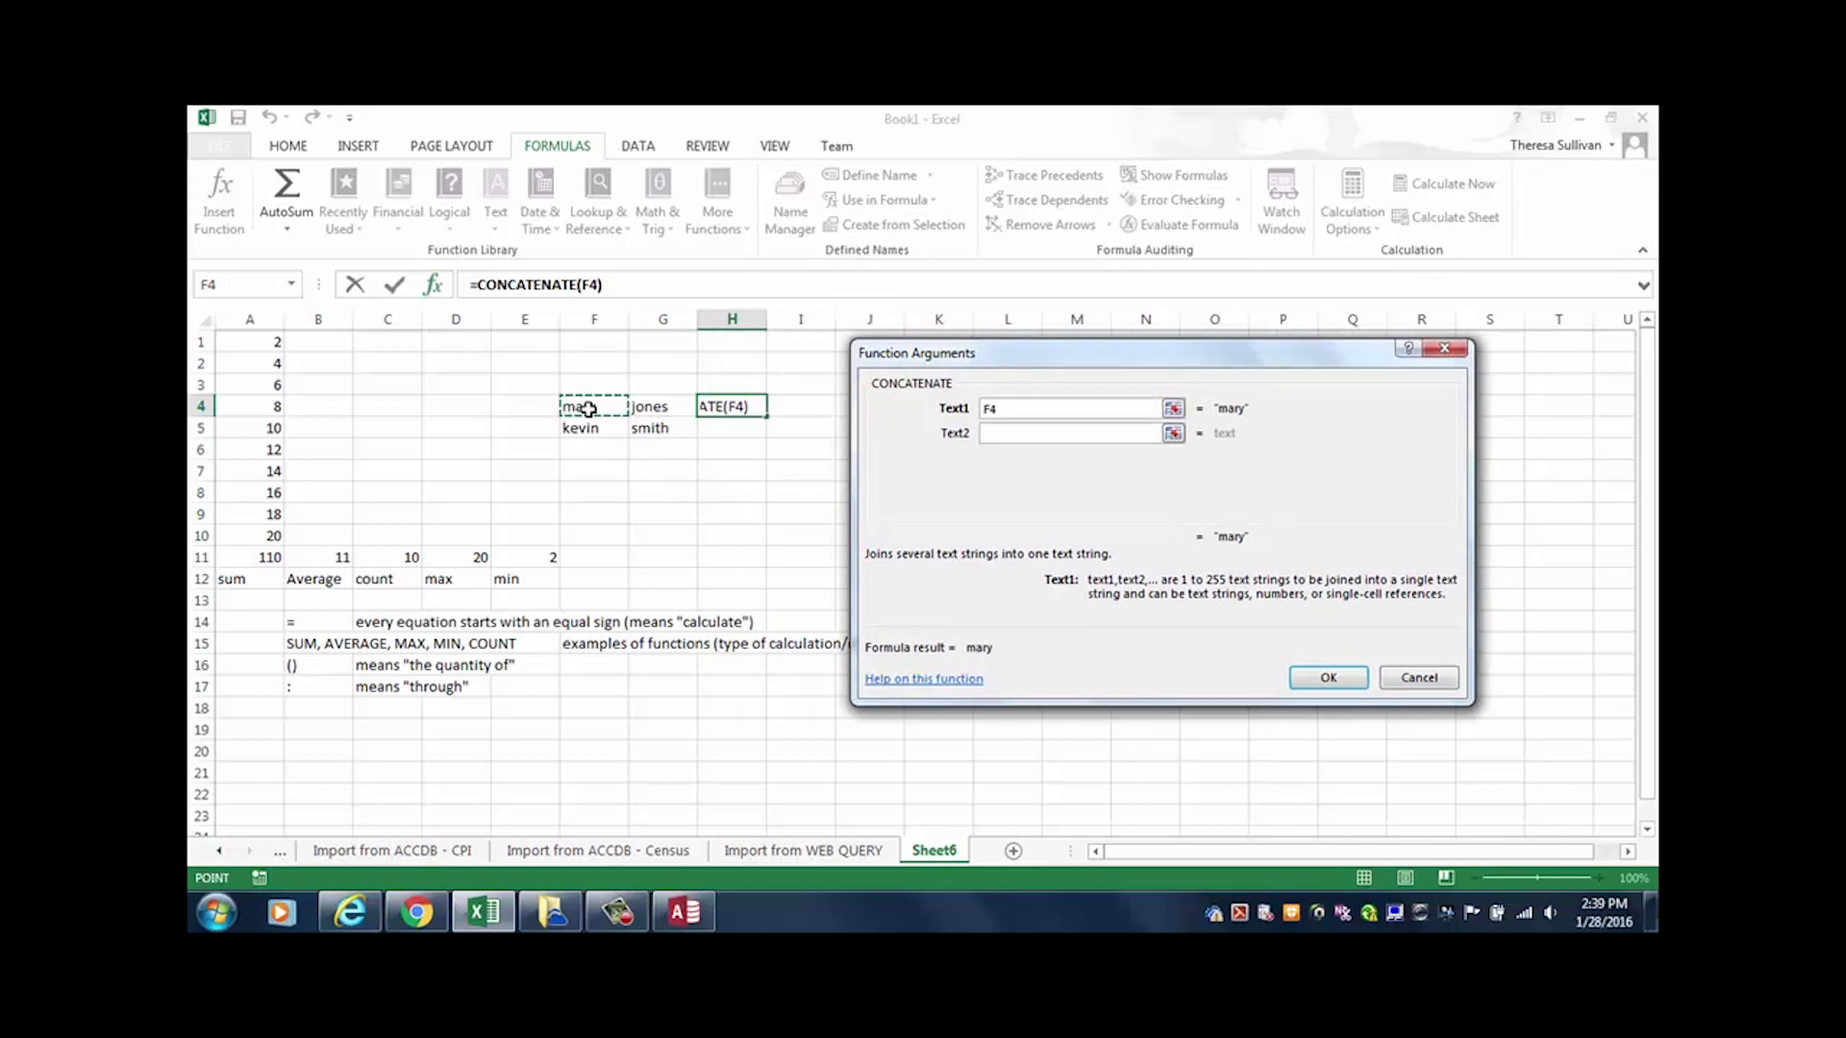
{"action": "left_click", "coordinate": [1012, 432]}
{"action": "left_click", "coordinate": [647, 408]}
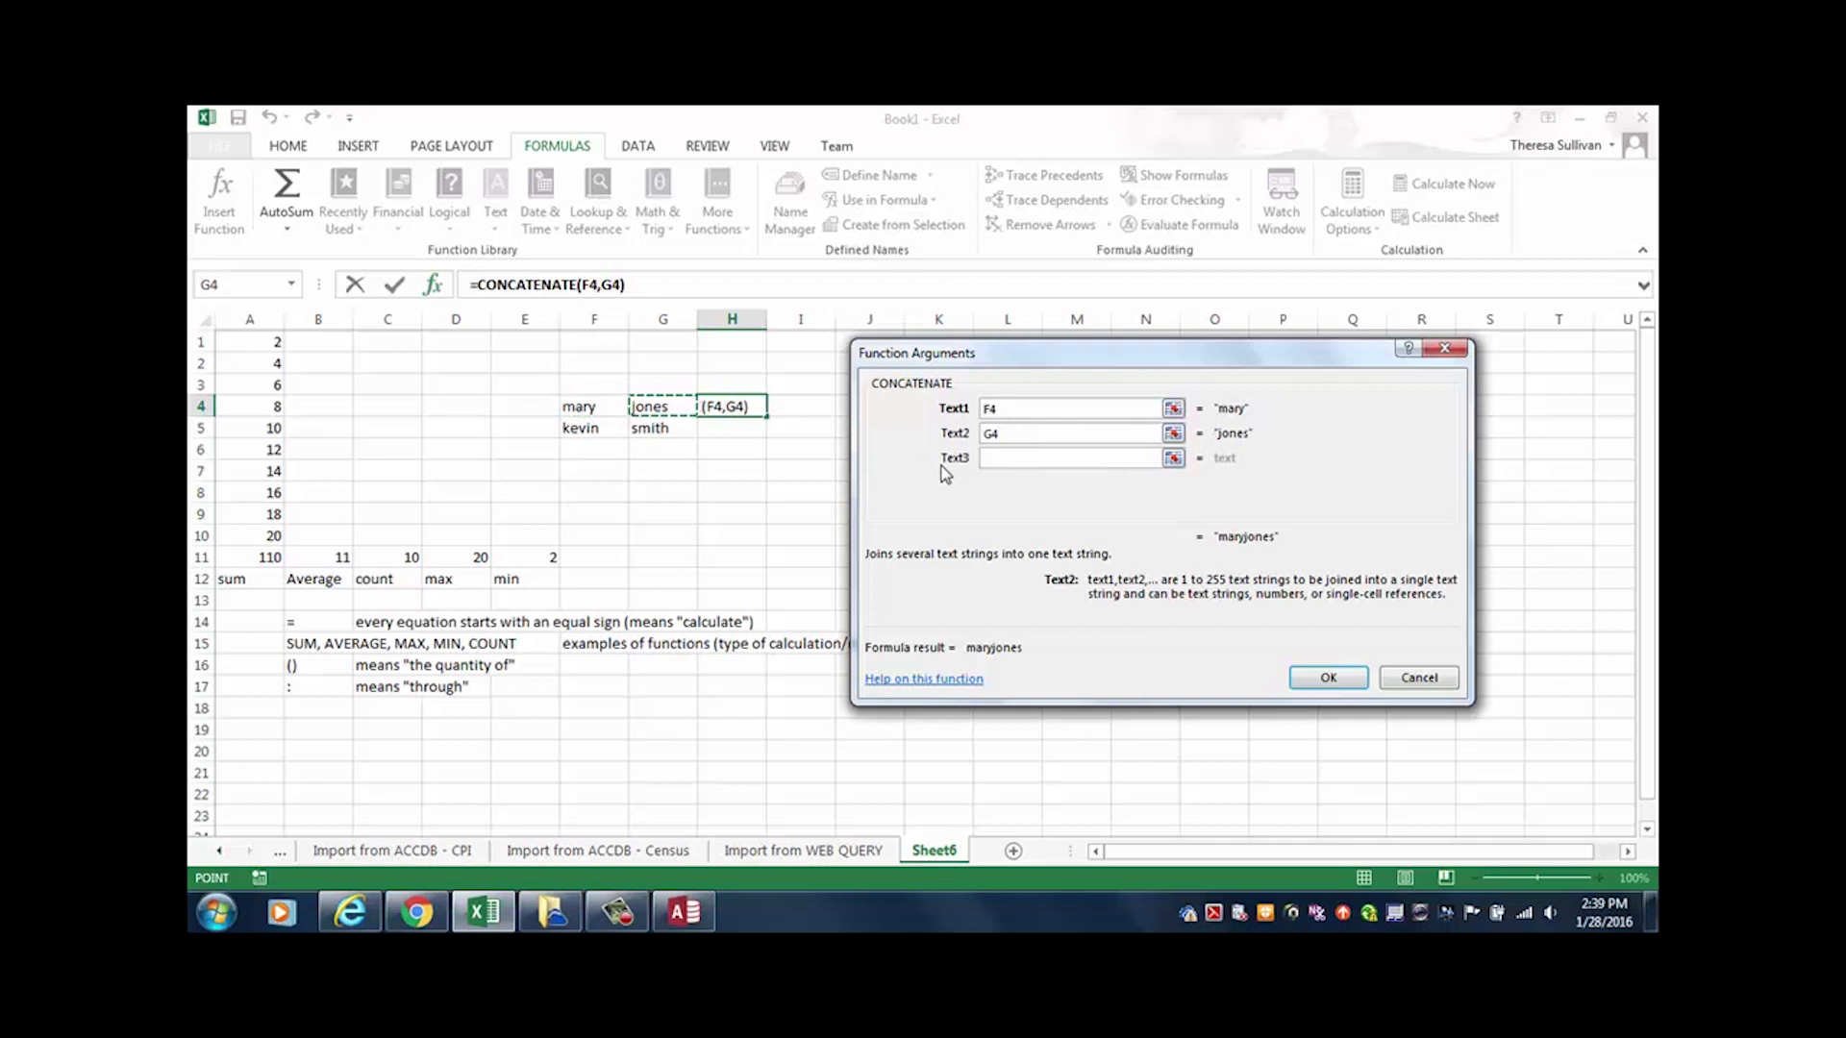
{"action": "left_click", "coordinate": [1330, 679]}
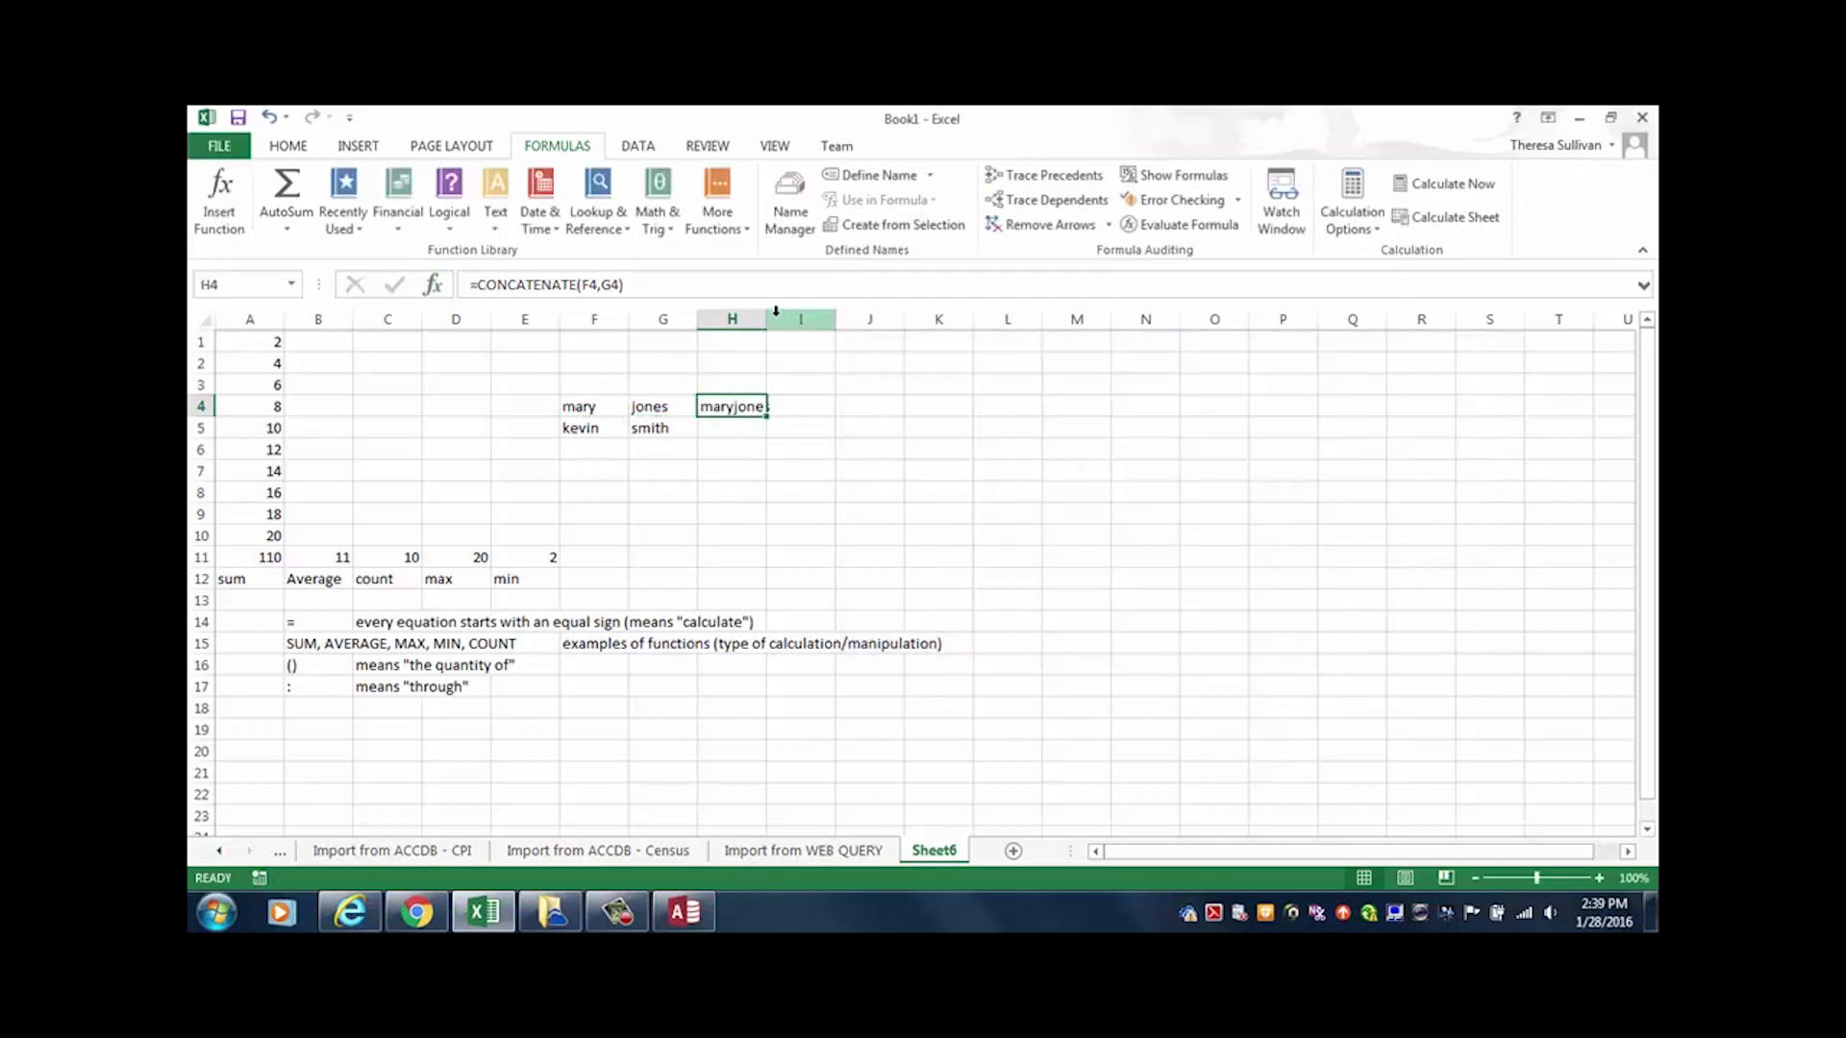
{"action": "double_click", "coordinate": [766, 314]}
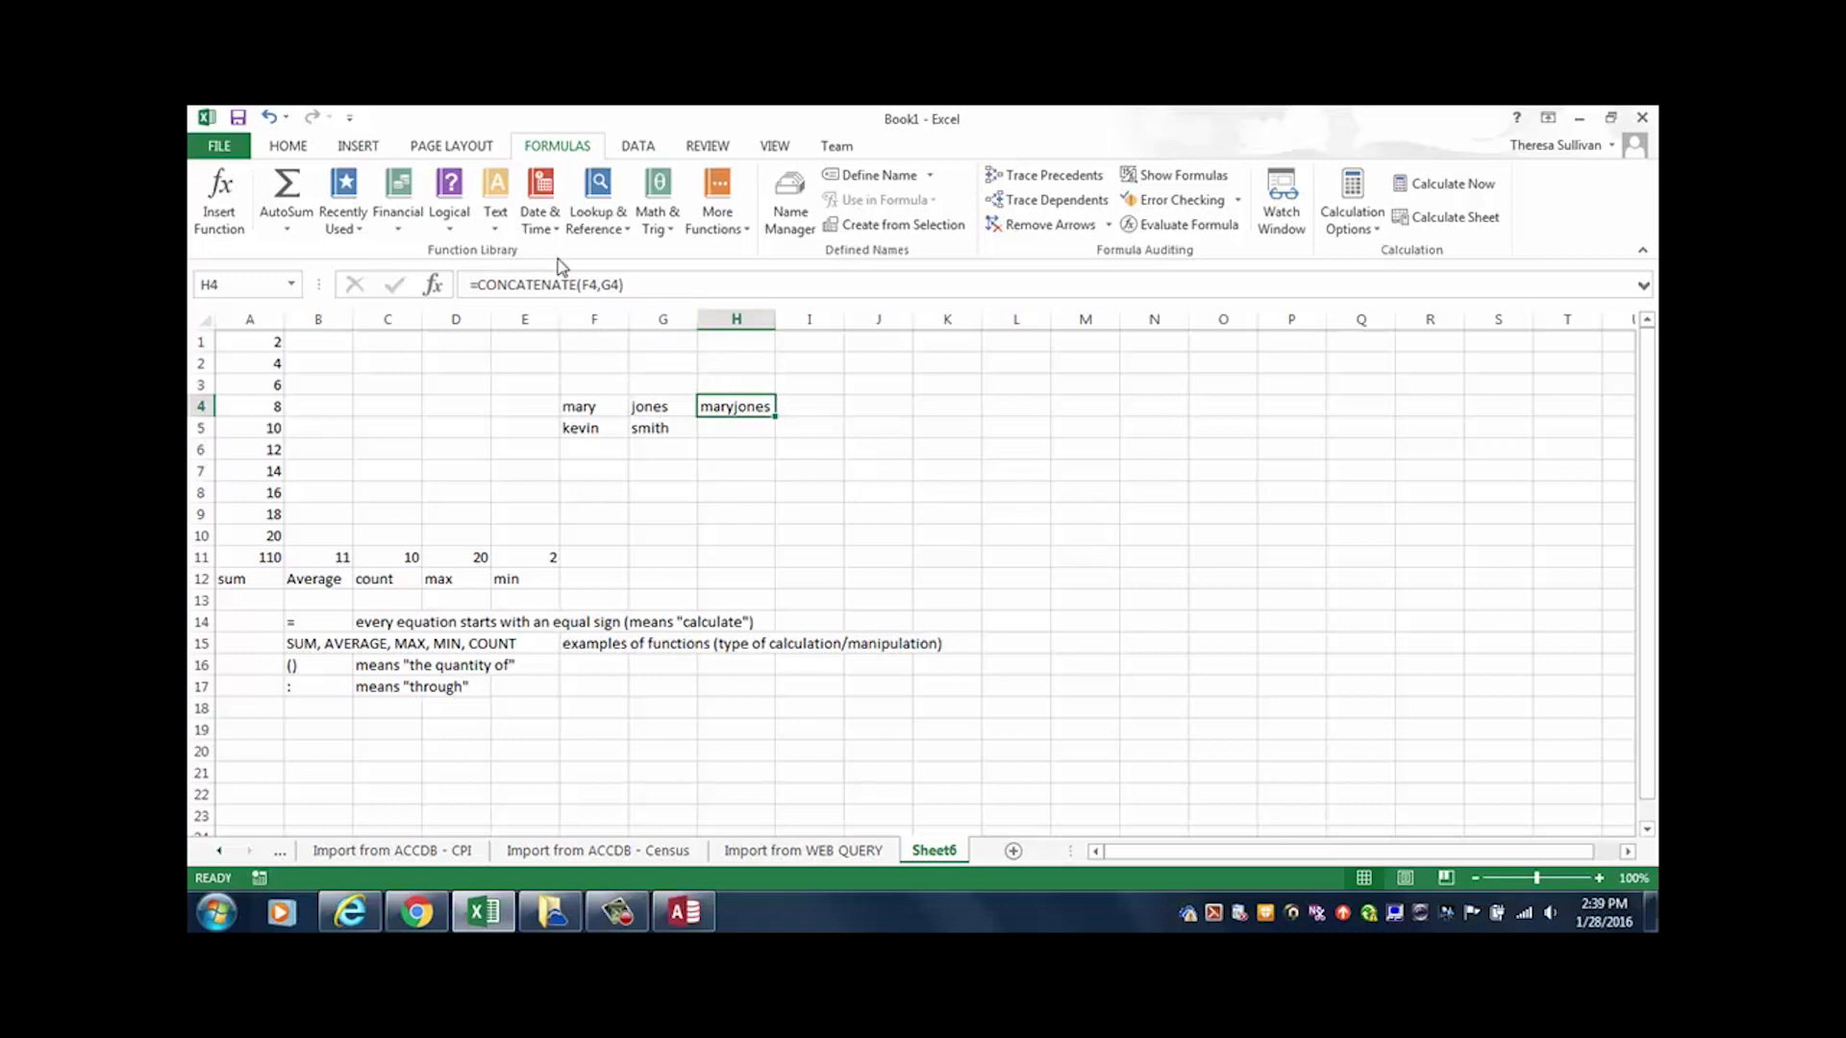
Step: Replace H4's formula with =CONCATENATE(F4," ",G4) extended down through H5, and fit column H to its contents
{"action": "key", "text": "Delete"}
{"action": "left_click", "coordinate": [496, 217]}
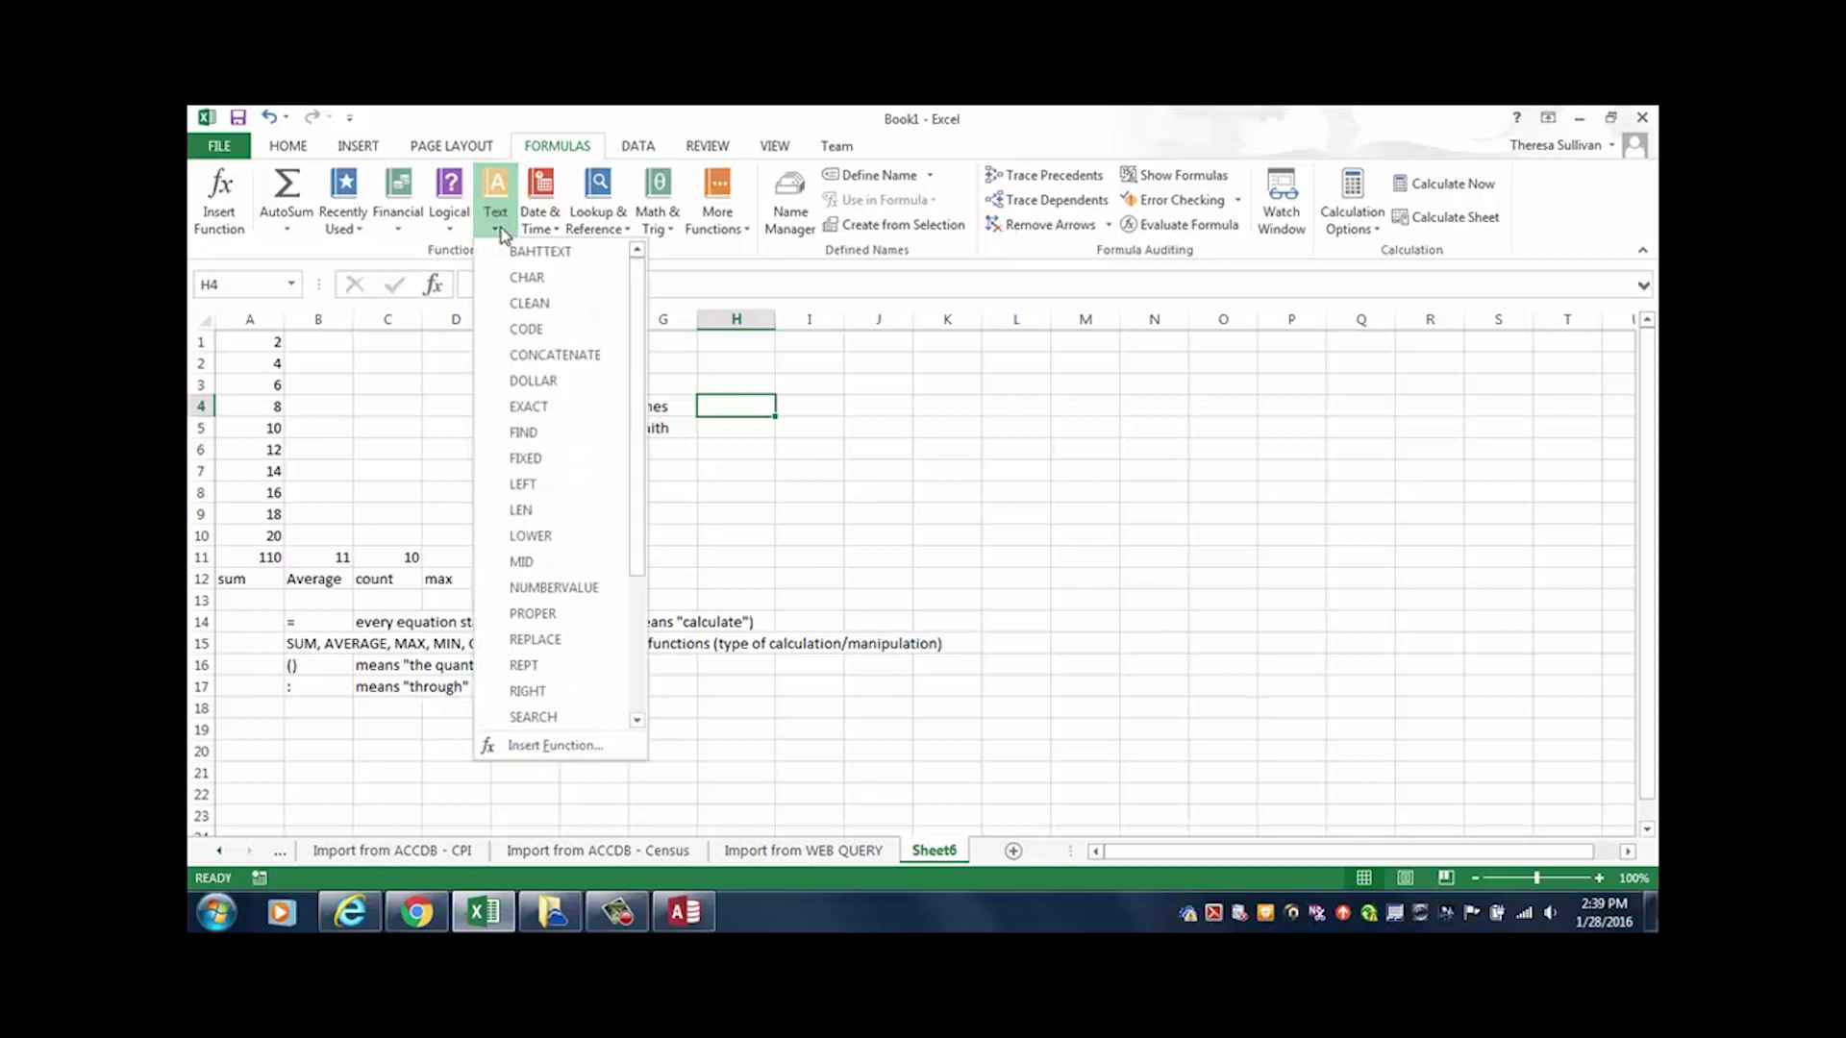
{"action": "left_click", "coordinate": [539, 355]}
{"action": "left_click", "coordinate": [586, 406]}
{"action": "left_click", "coordinate": [1008, 434]}
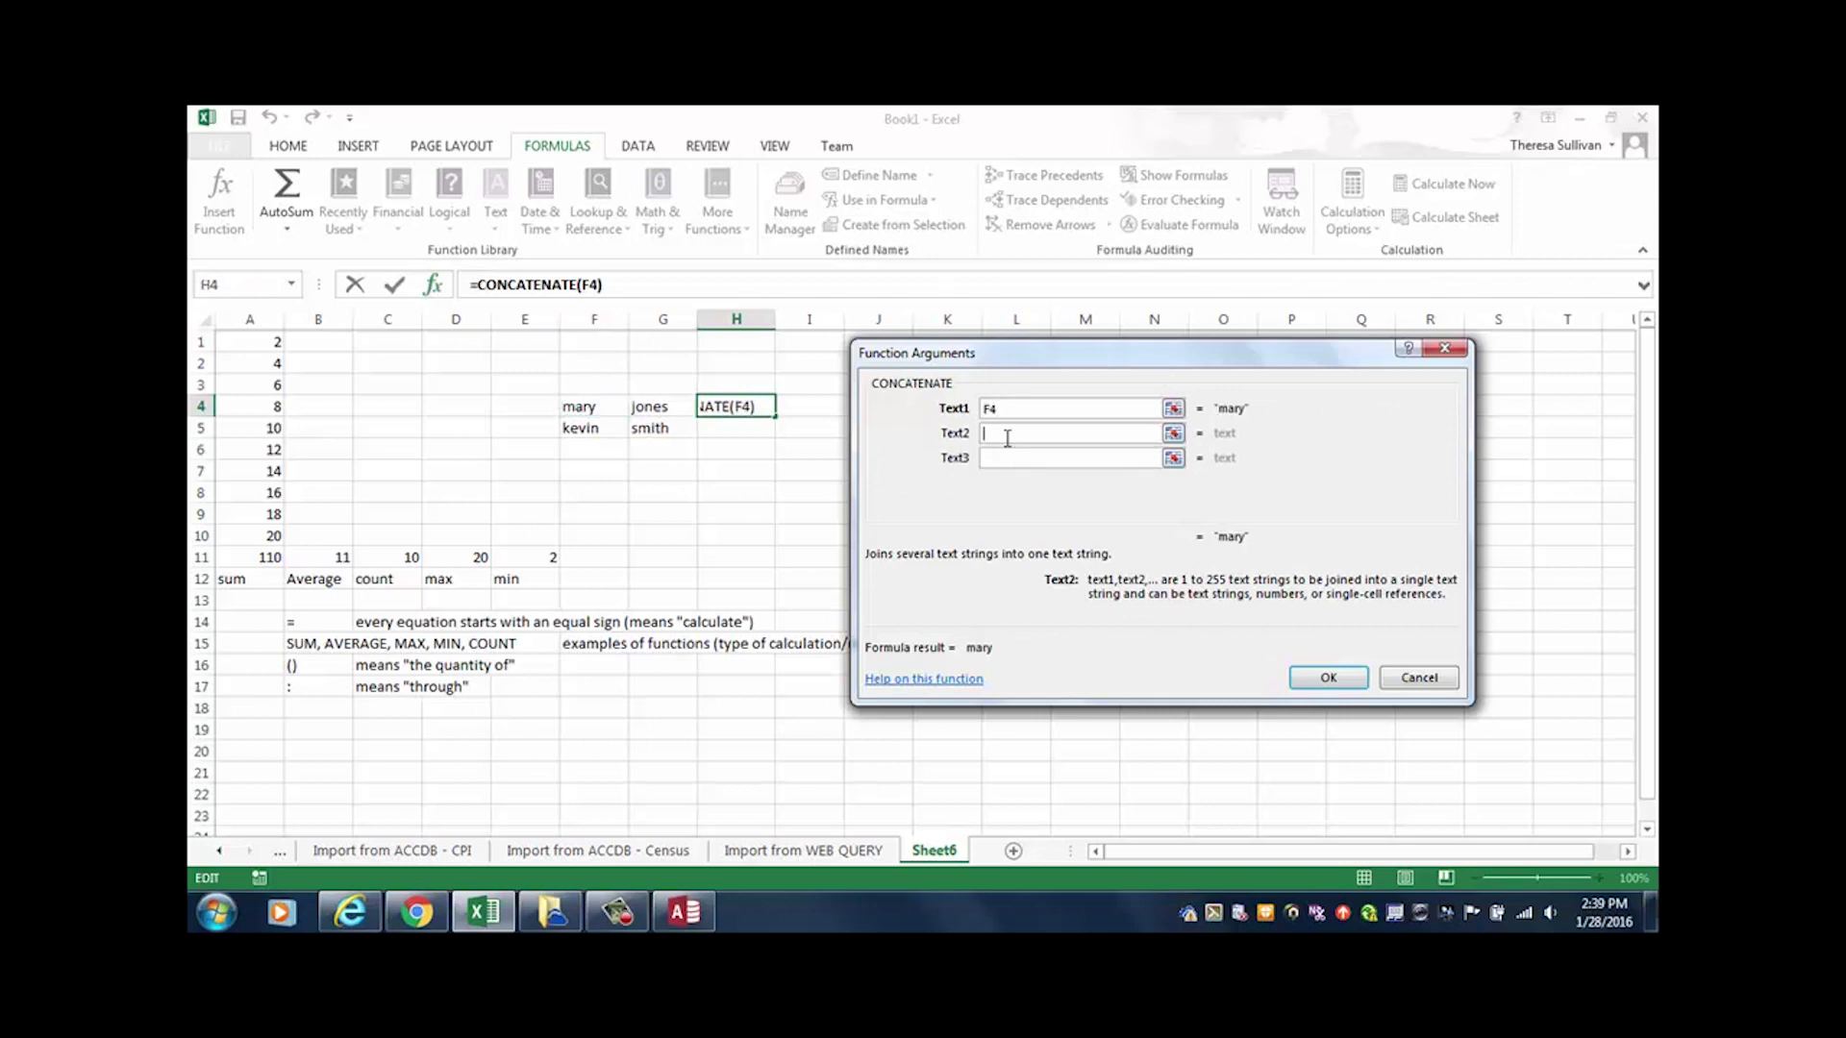
{"action": "type", "text": "\" \""}
{"action": "left_click", "coordinate": [995, 464]}
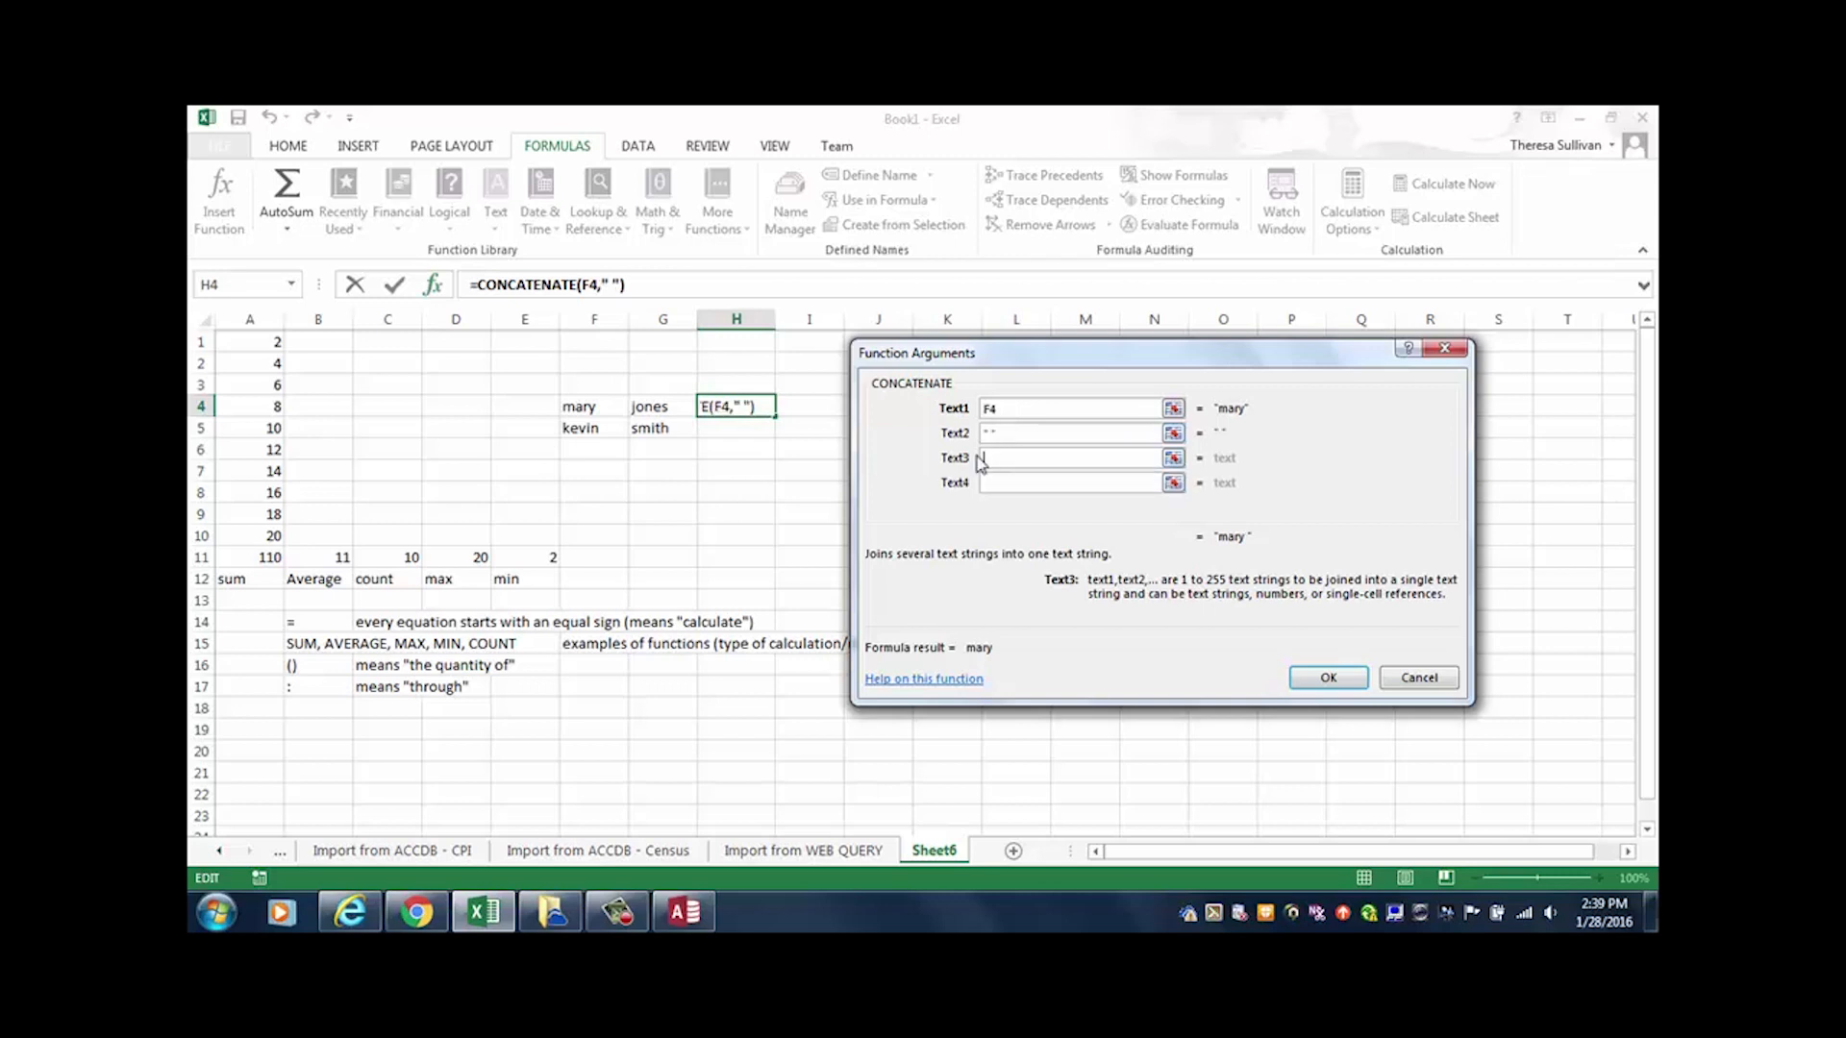
{"action": "left_click", "coordinate": [653, 407]}
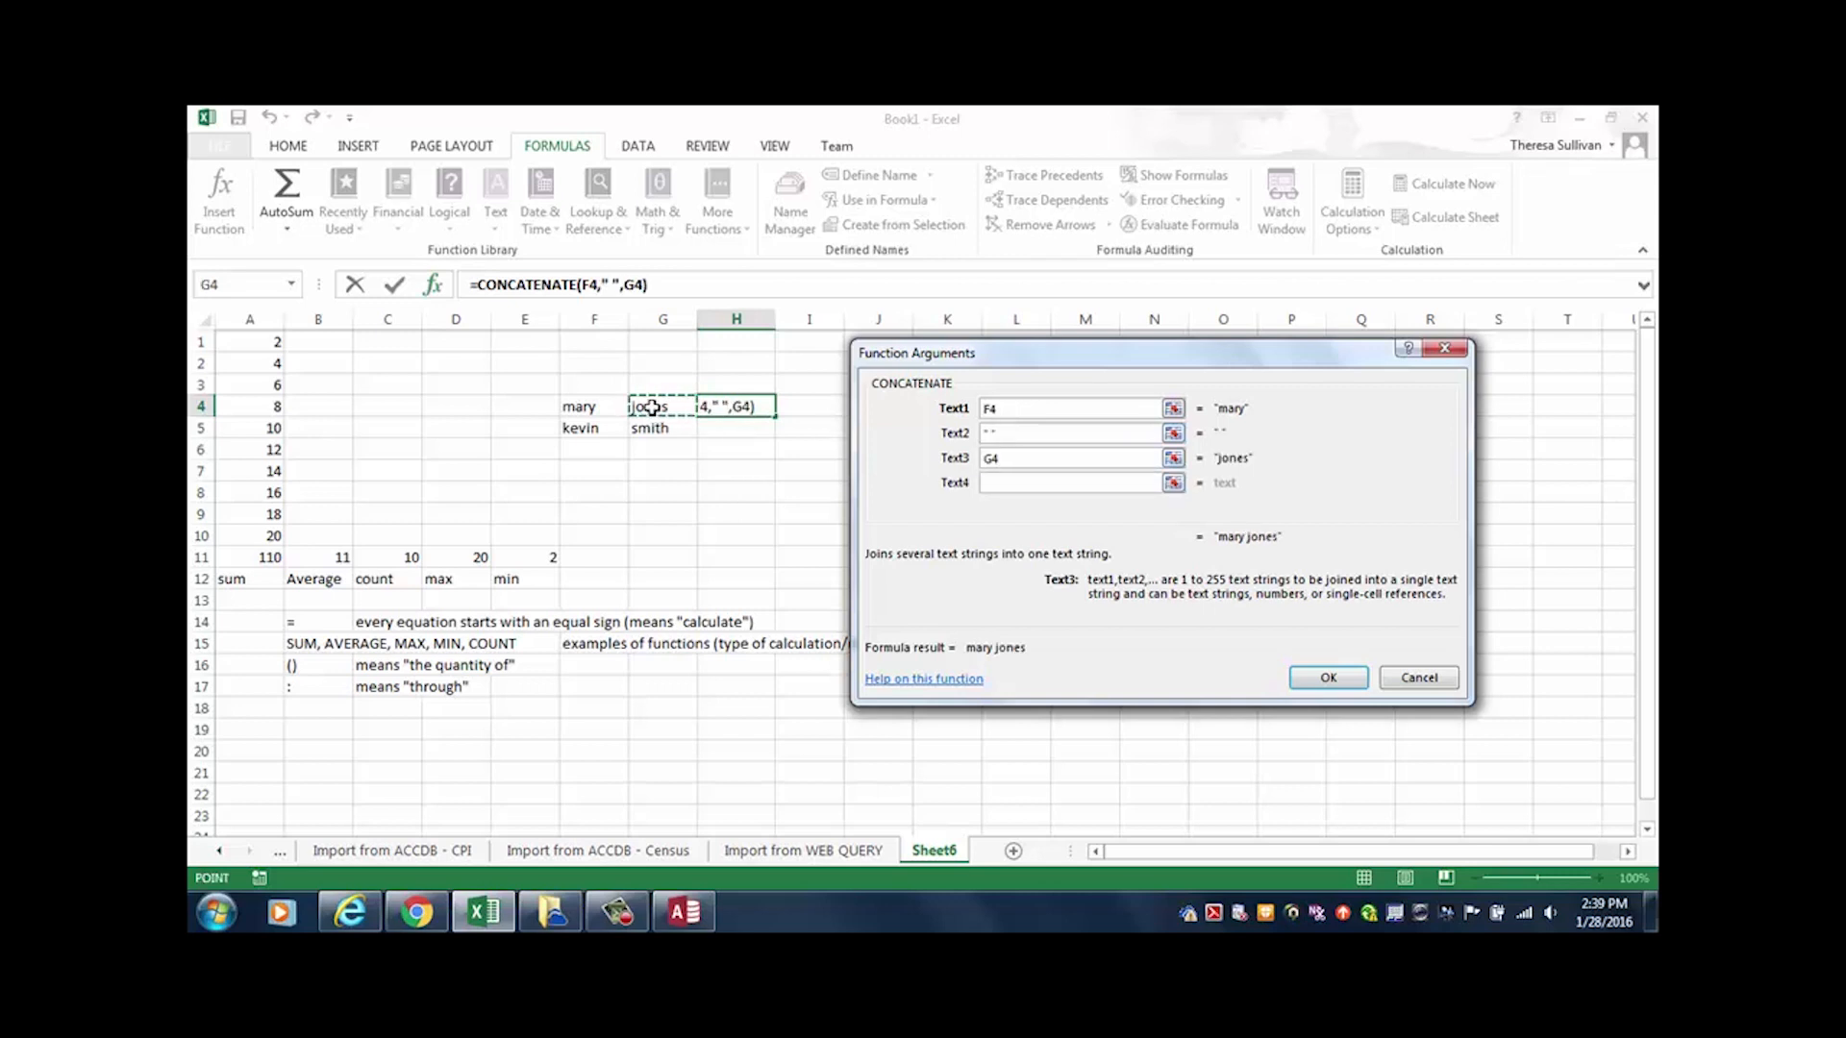
{"action": "key", "text": "Return"}
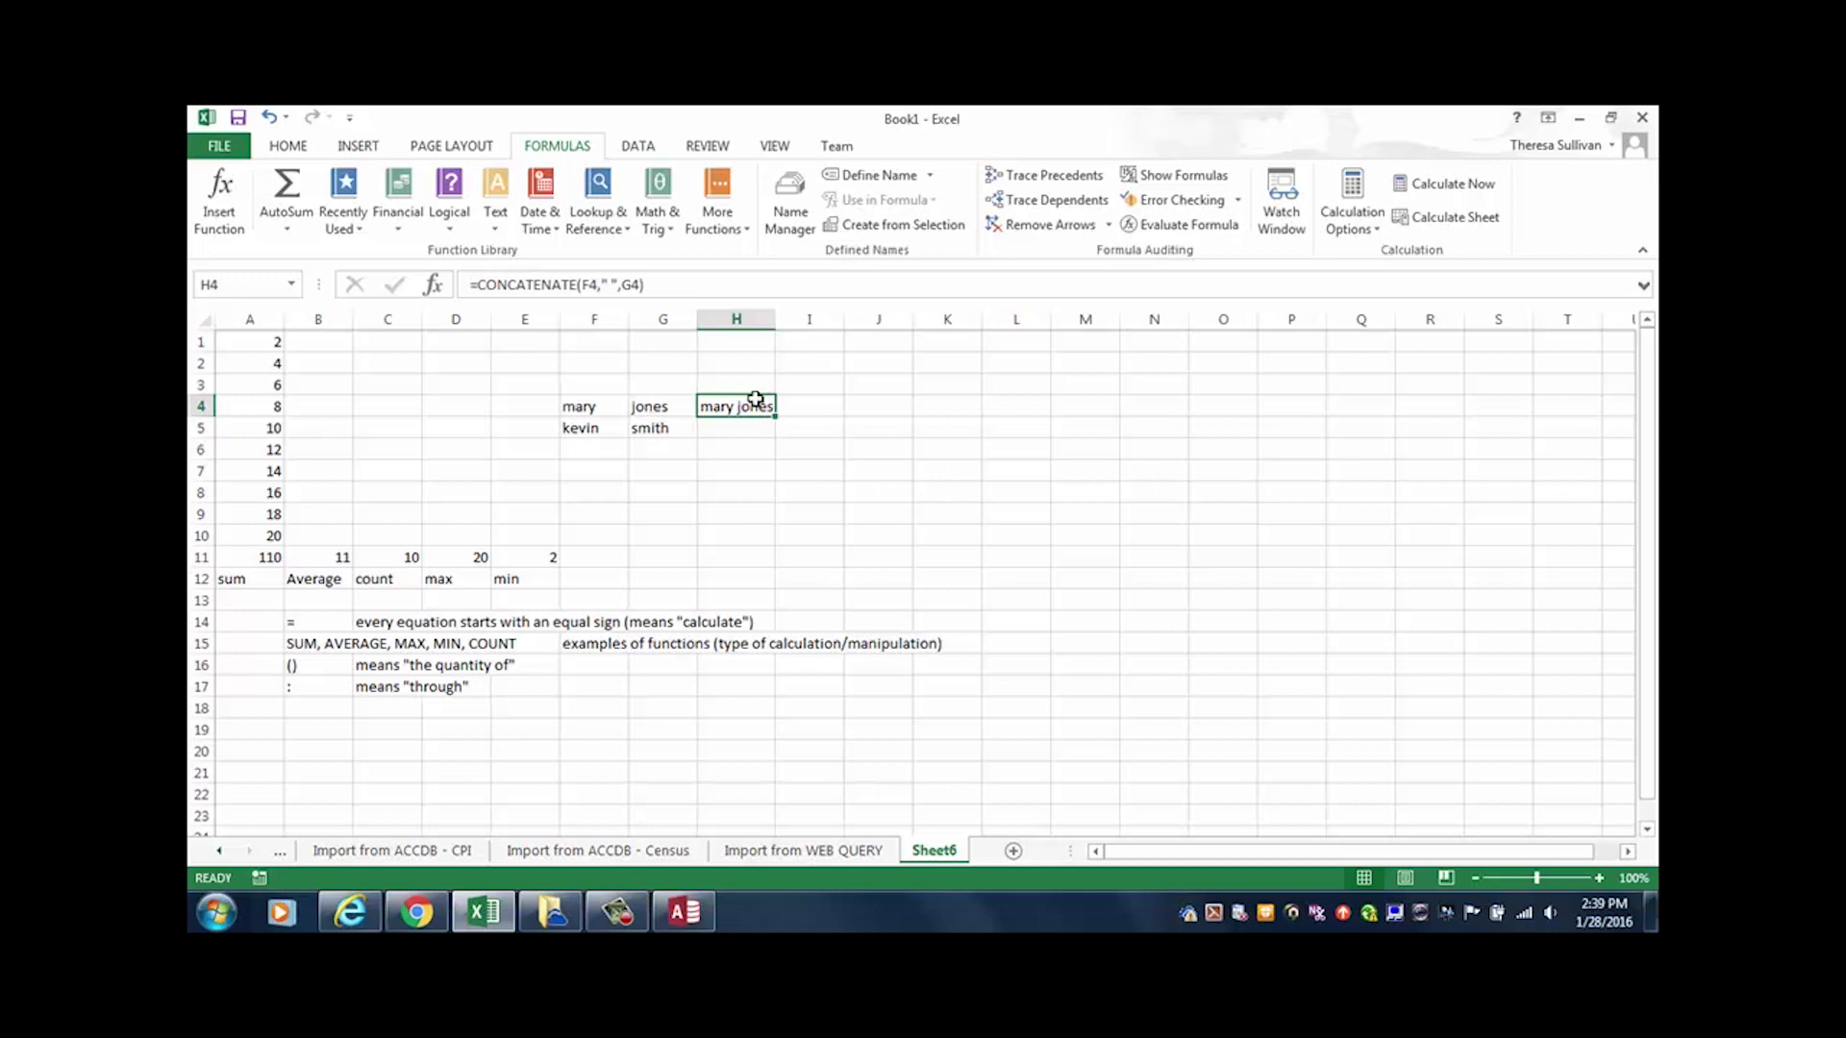
{"action": "left_click_drag", "start_coordinate": [776, 416], "coordinate": [780, 438]}
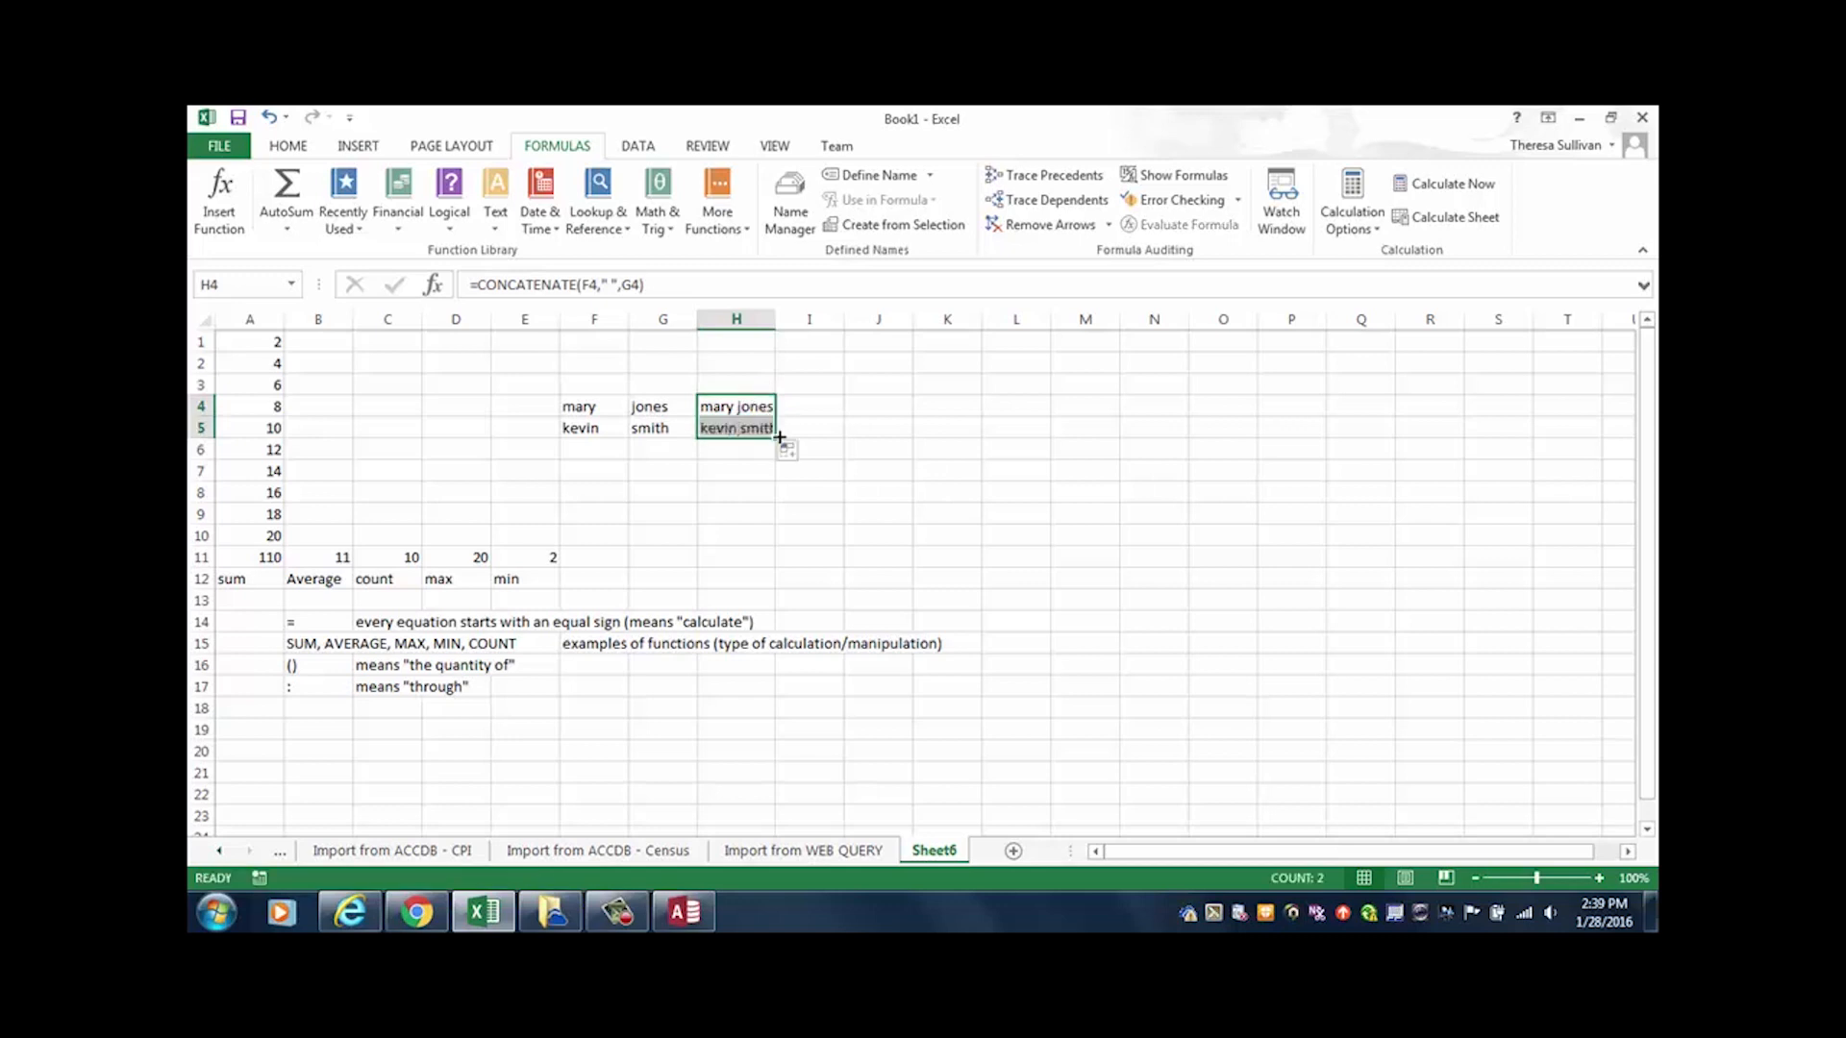
{"action": "double_click", "coordinate": [775, 319]}
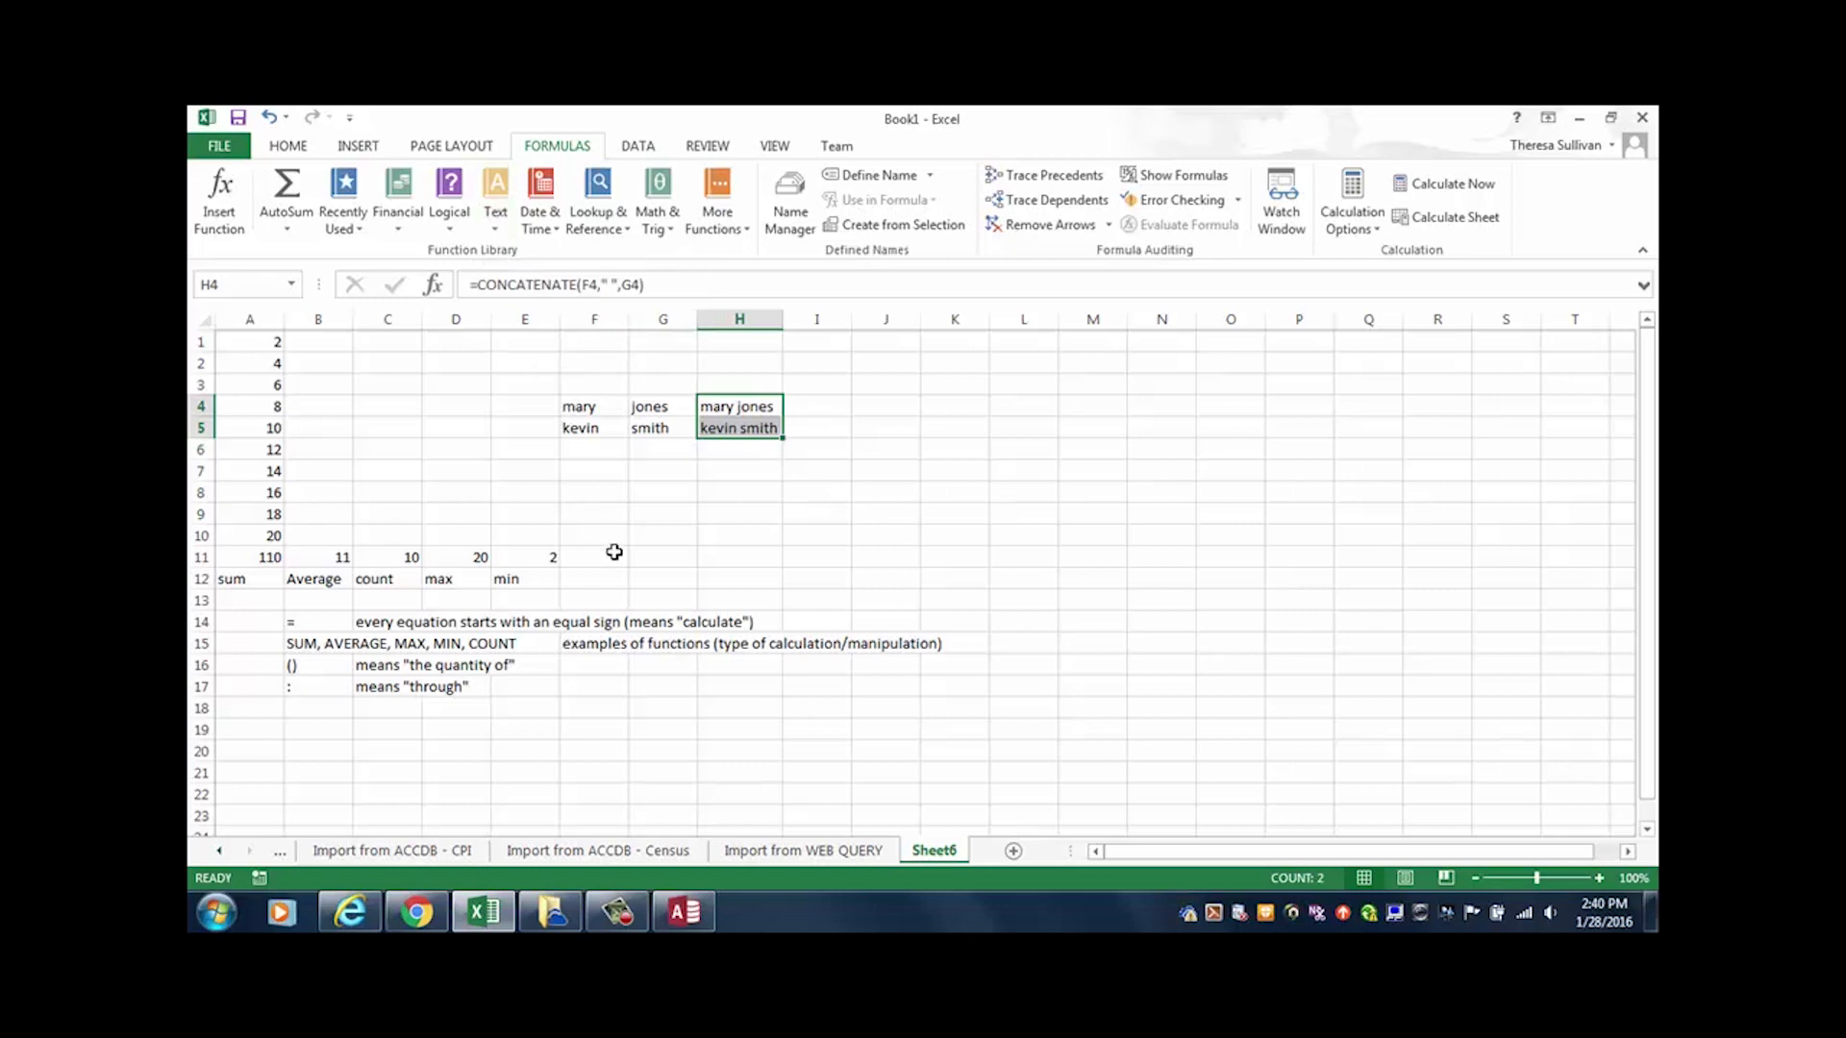
Step: Rename the current sheet Formulas and add a new worksheet after it
{"action": "double_click", "coordinate": [938, 851]}
{"action": "type", "text": "F"}
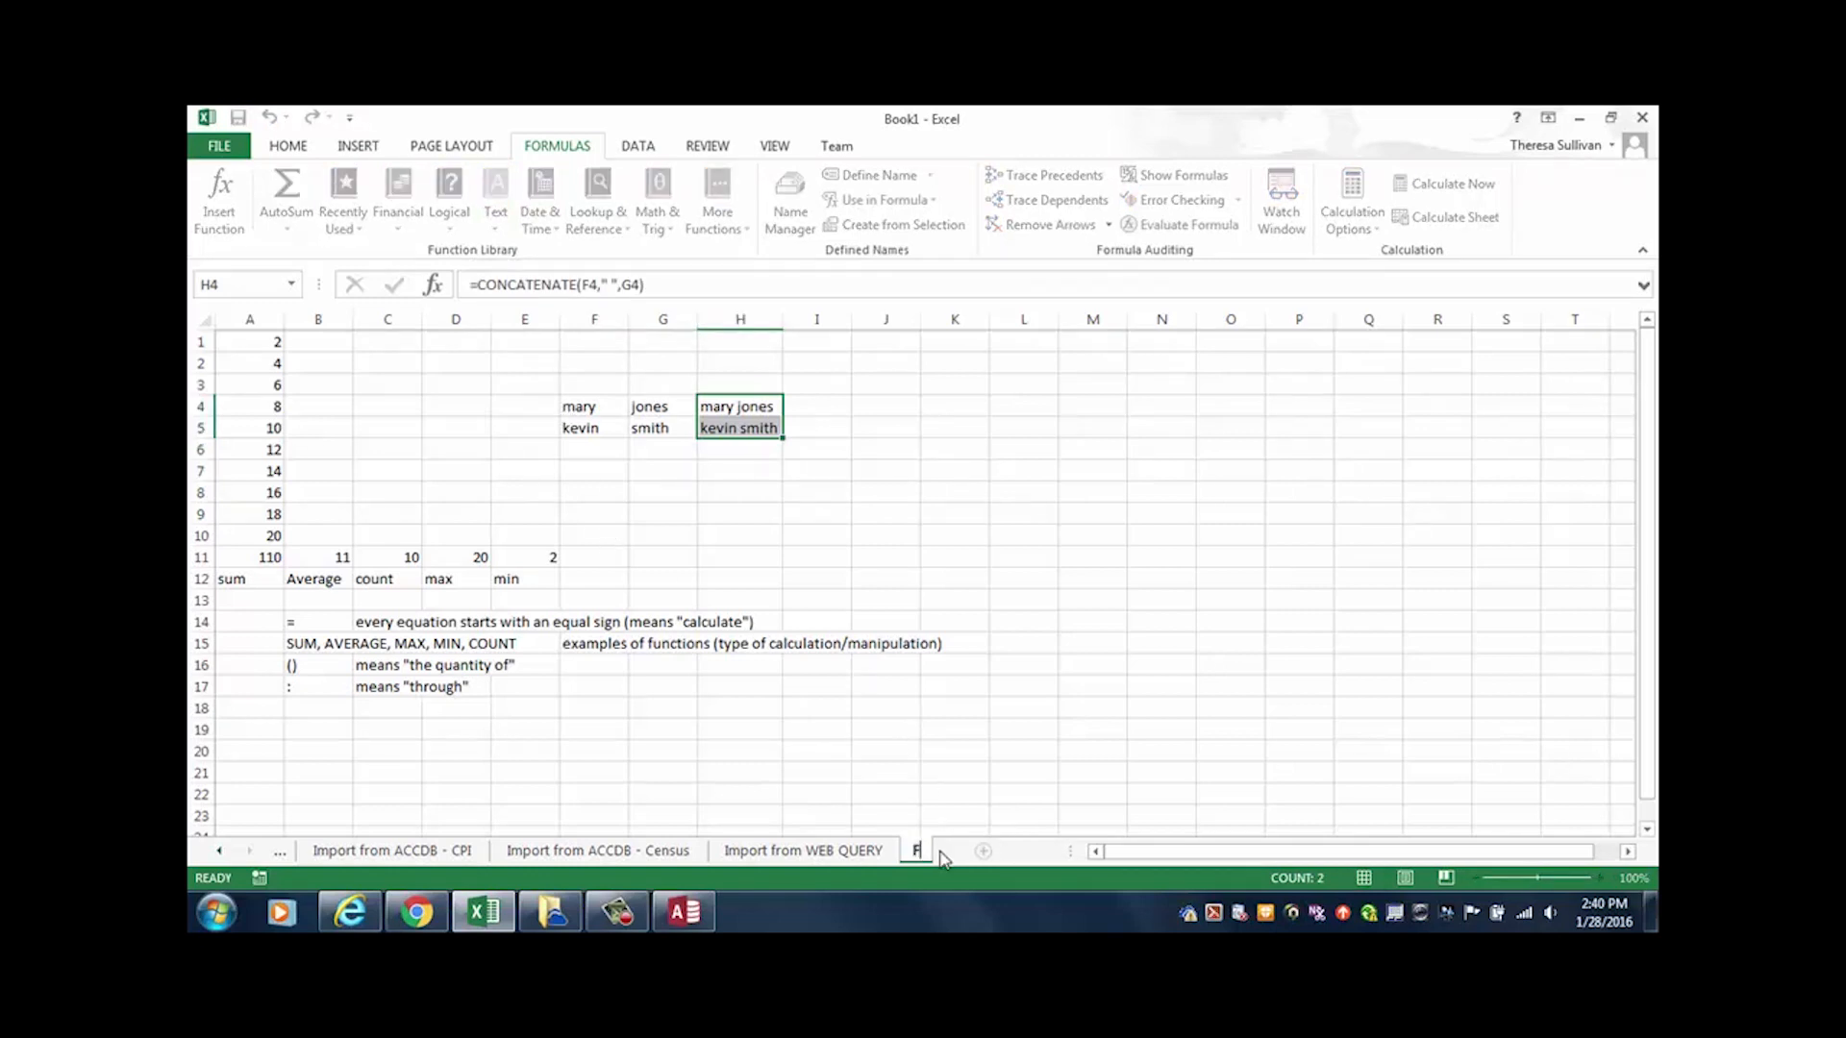
{"action": "type", "text": "ormulas"}
{"action": "key", "text": "Return"}
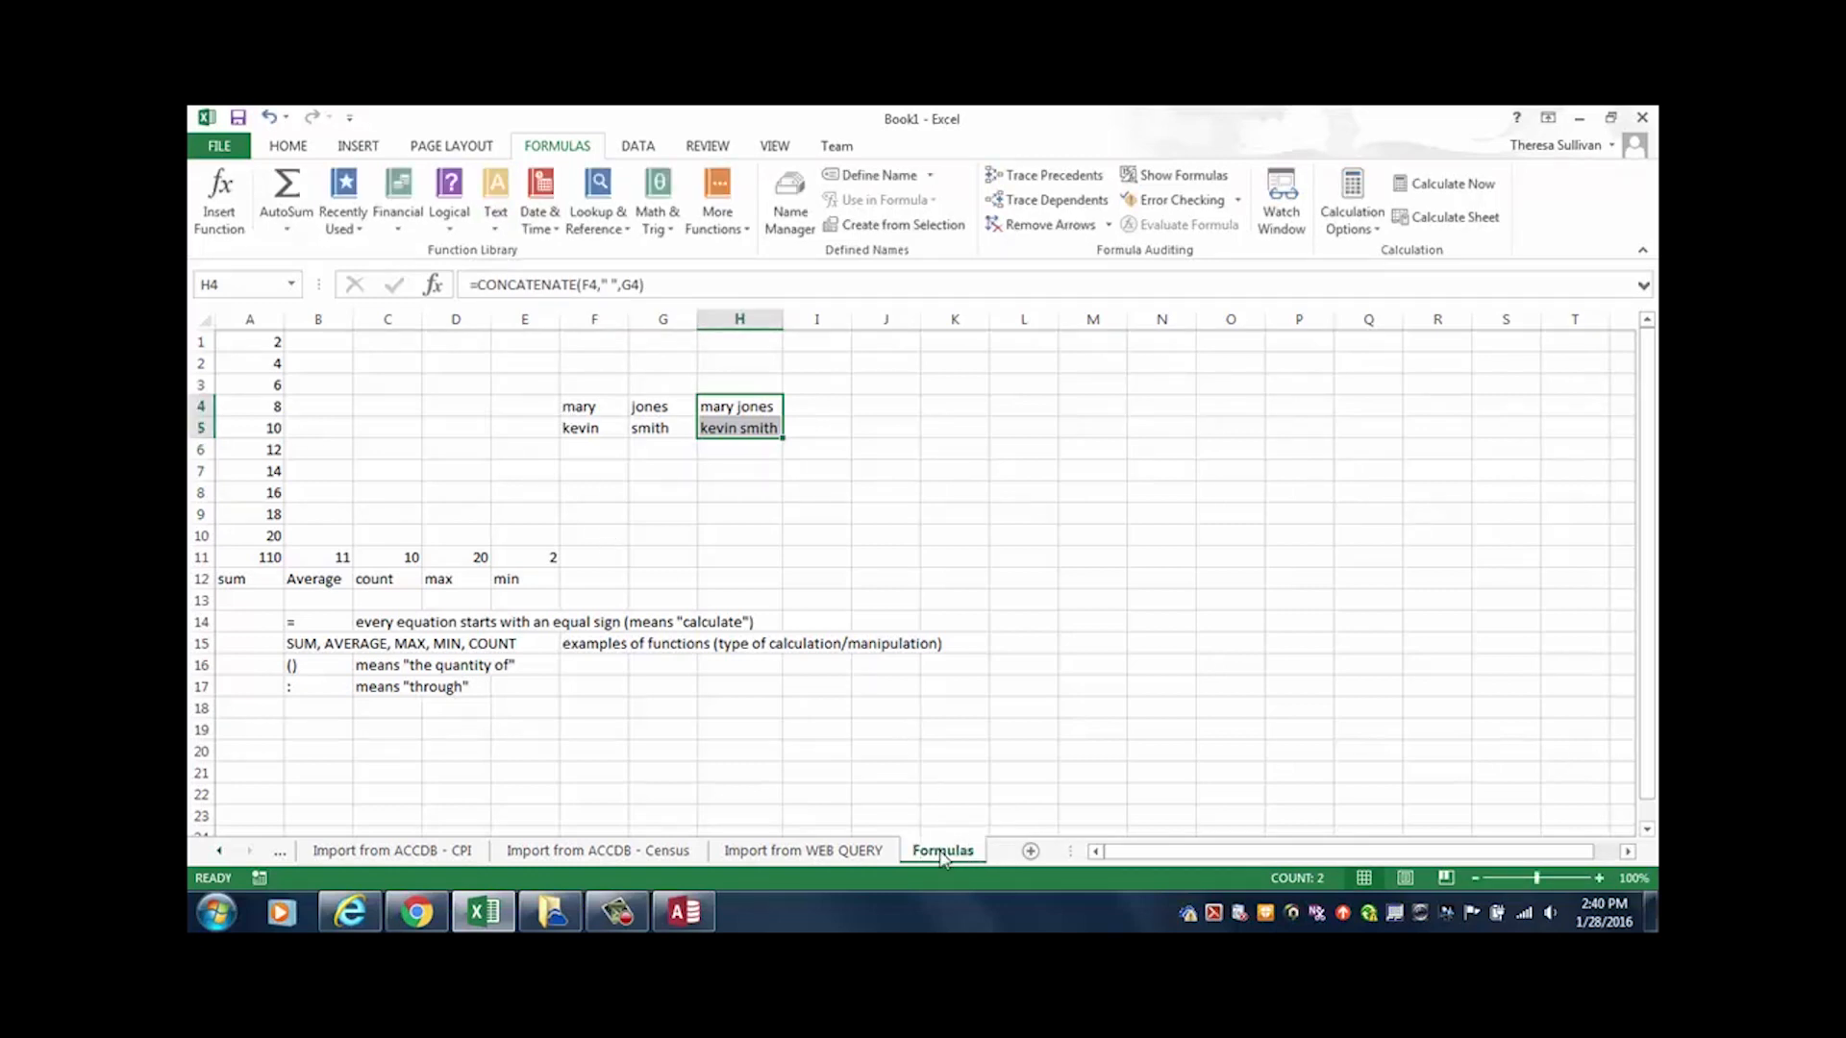
{"action": "left_click", "coordinate": [1029, 851]}
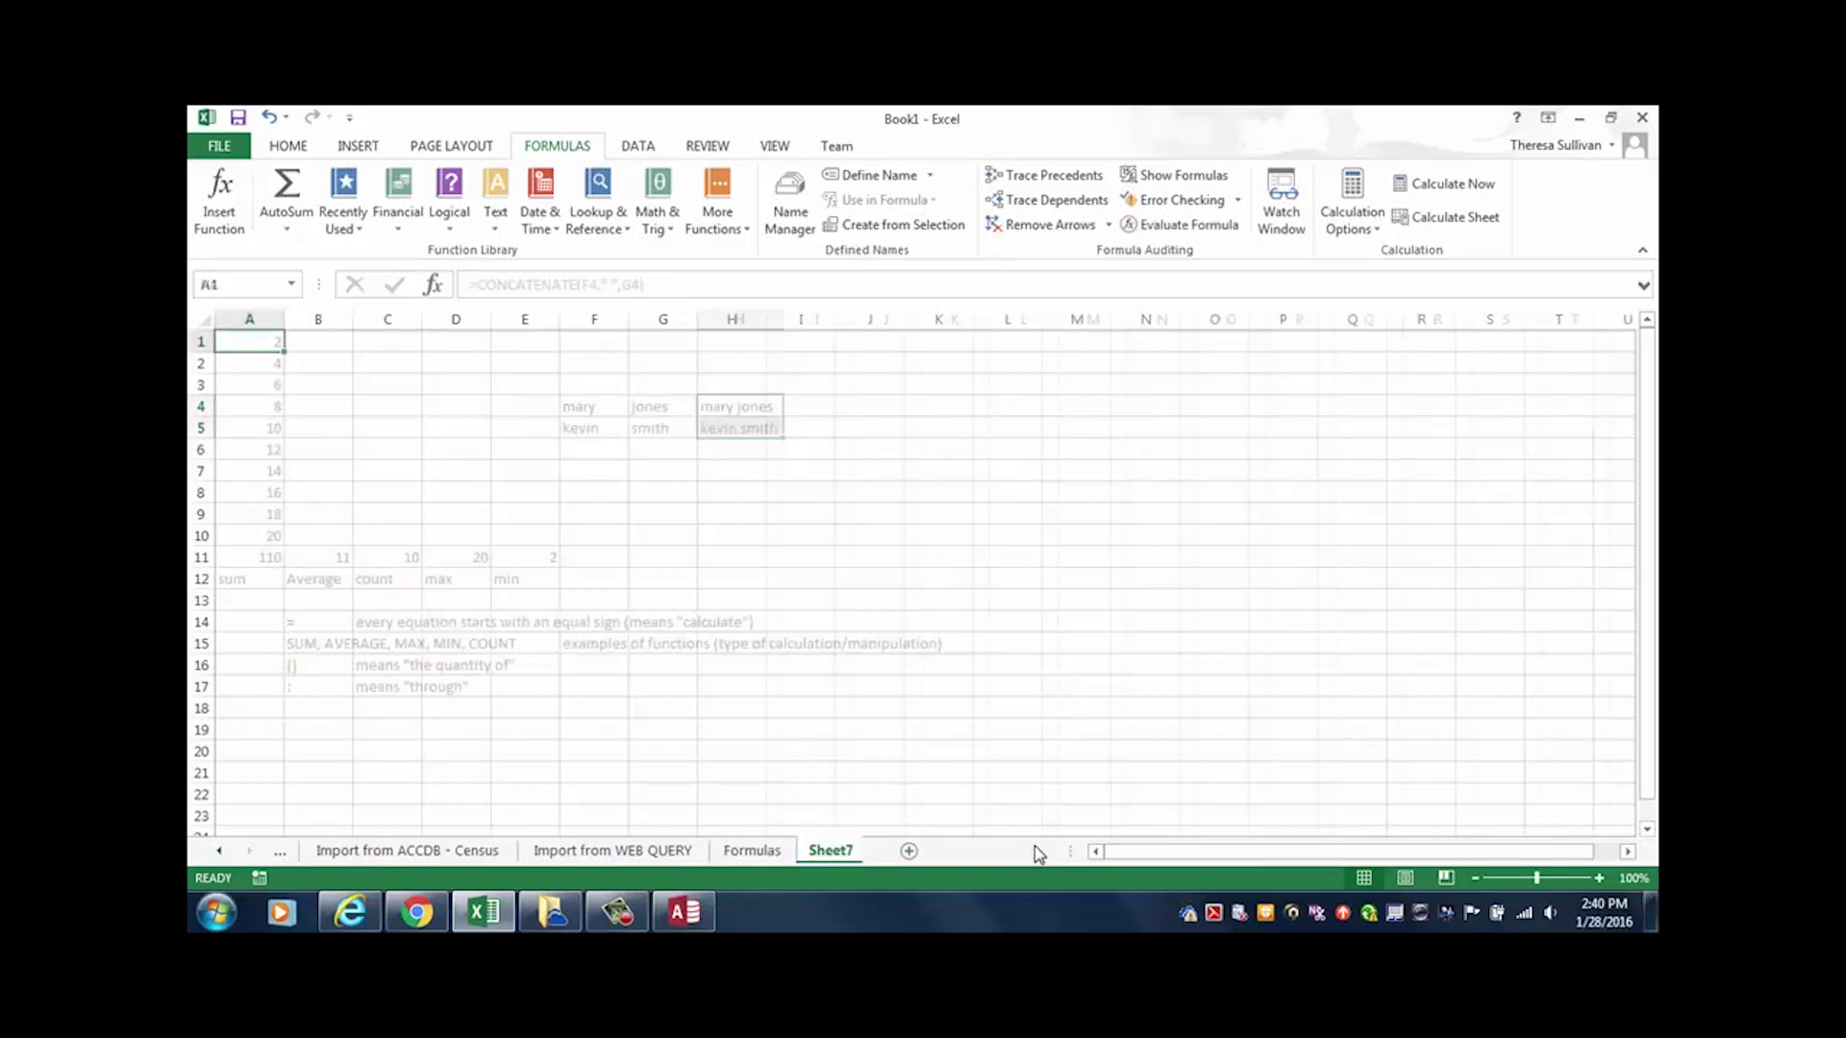
Step: On the Formulas sheet, apply all borders to A1:K18 and fill H4:H5 with yellow
{"action": "left_click", "coordinate": [742, 849]}
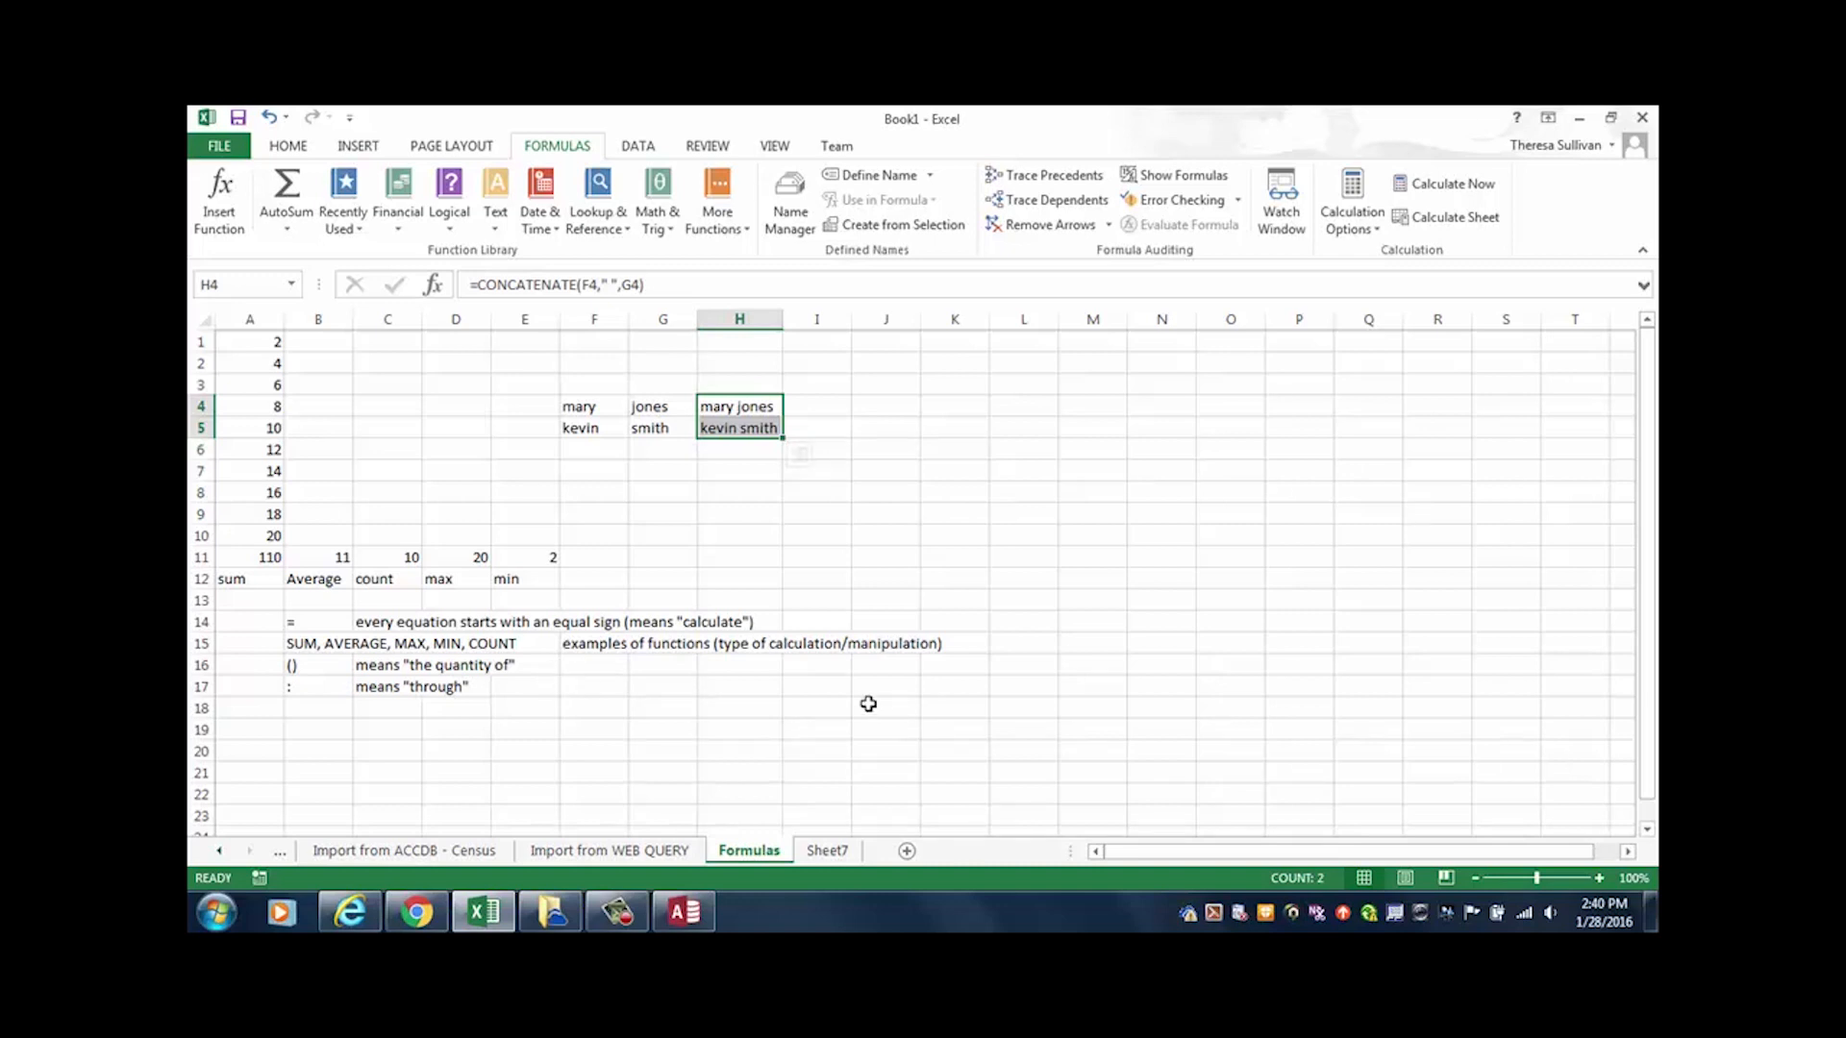
{"action": "left_click_drag", "start_coordinate": [959, 707], "coordinate": [193, 320]}
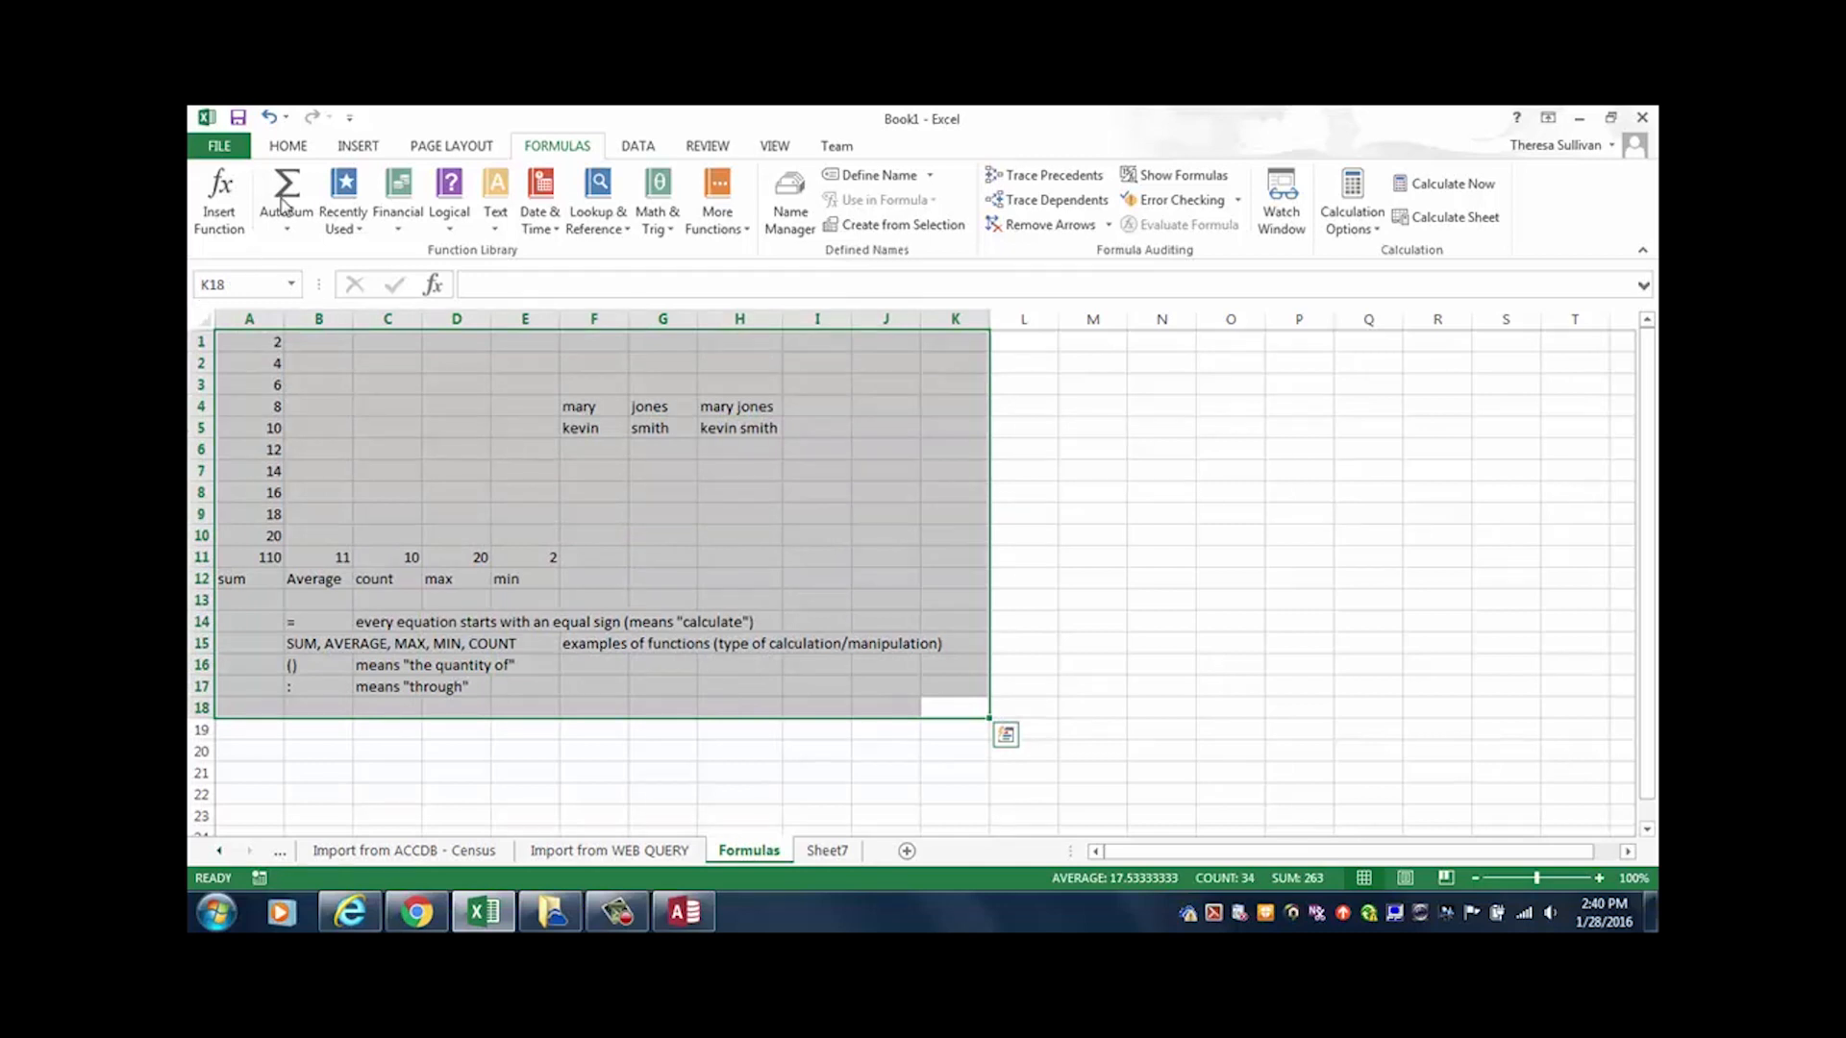
{"action": "left_click", "coordinate": [287, 148]}
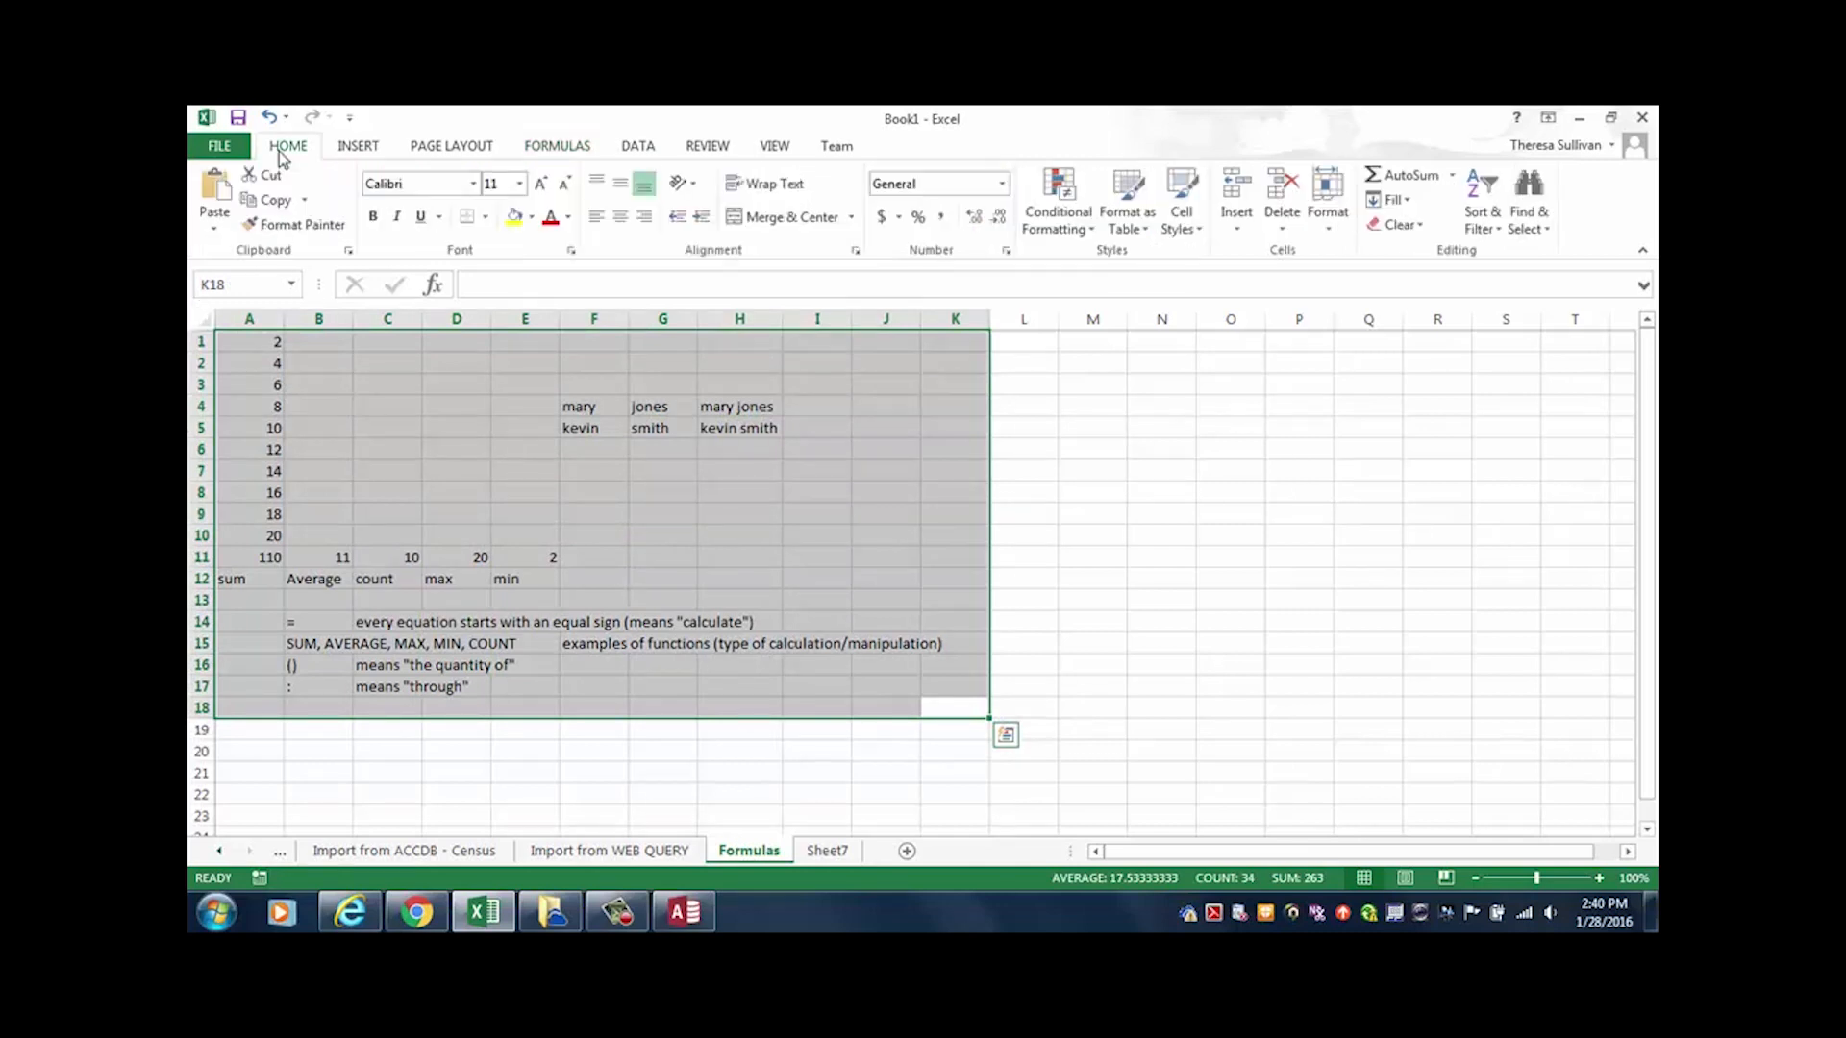
{"action": "left_click", "coordinate": [485, 217]}
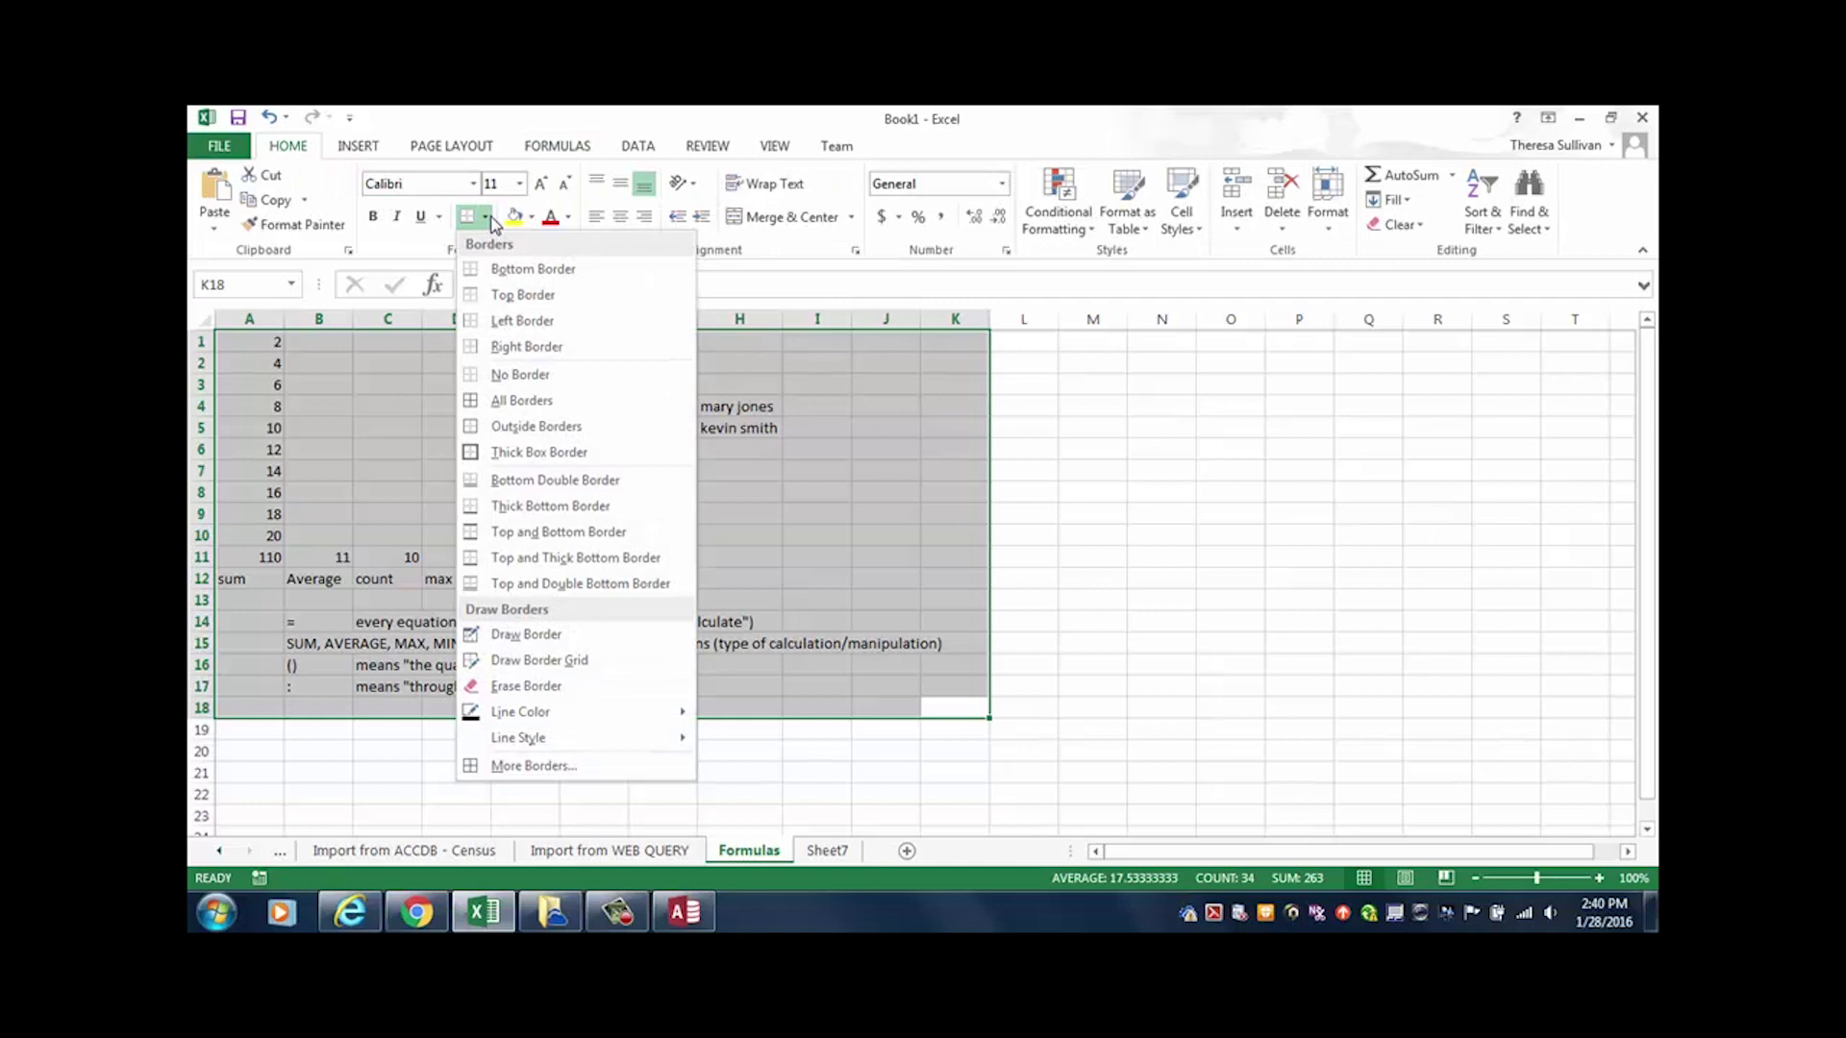
{"action": "left_click", "coordinate": [504, 402]}
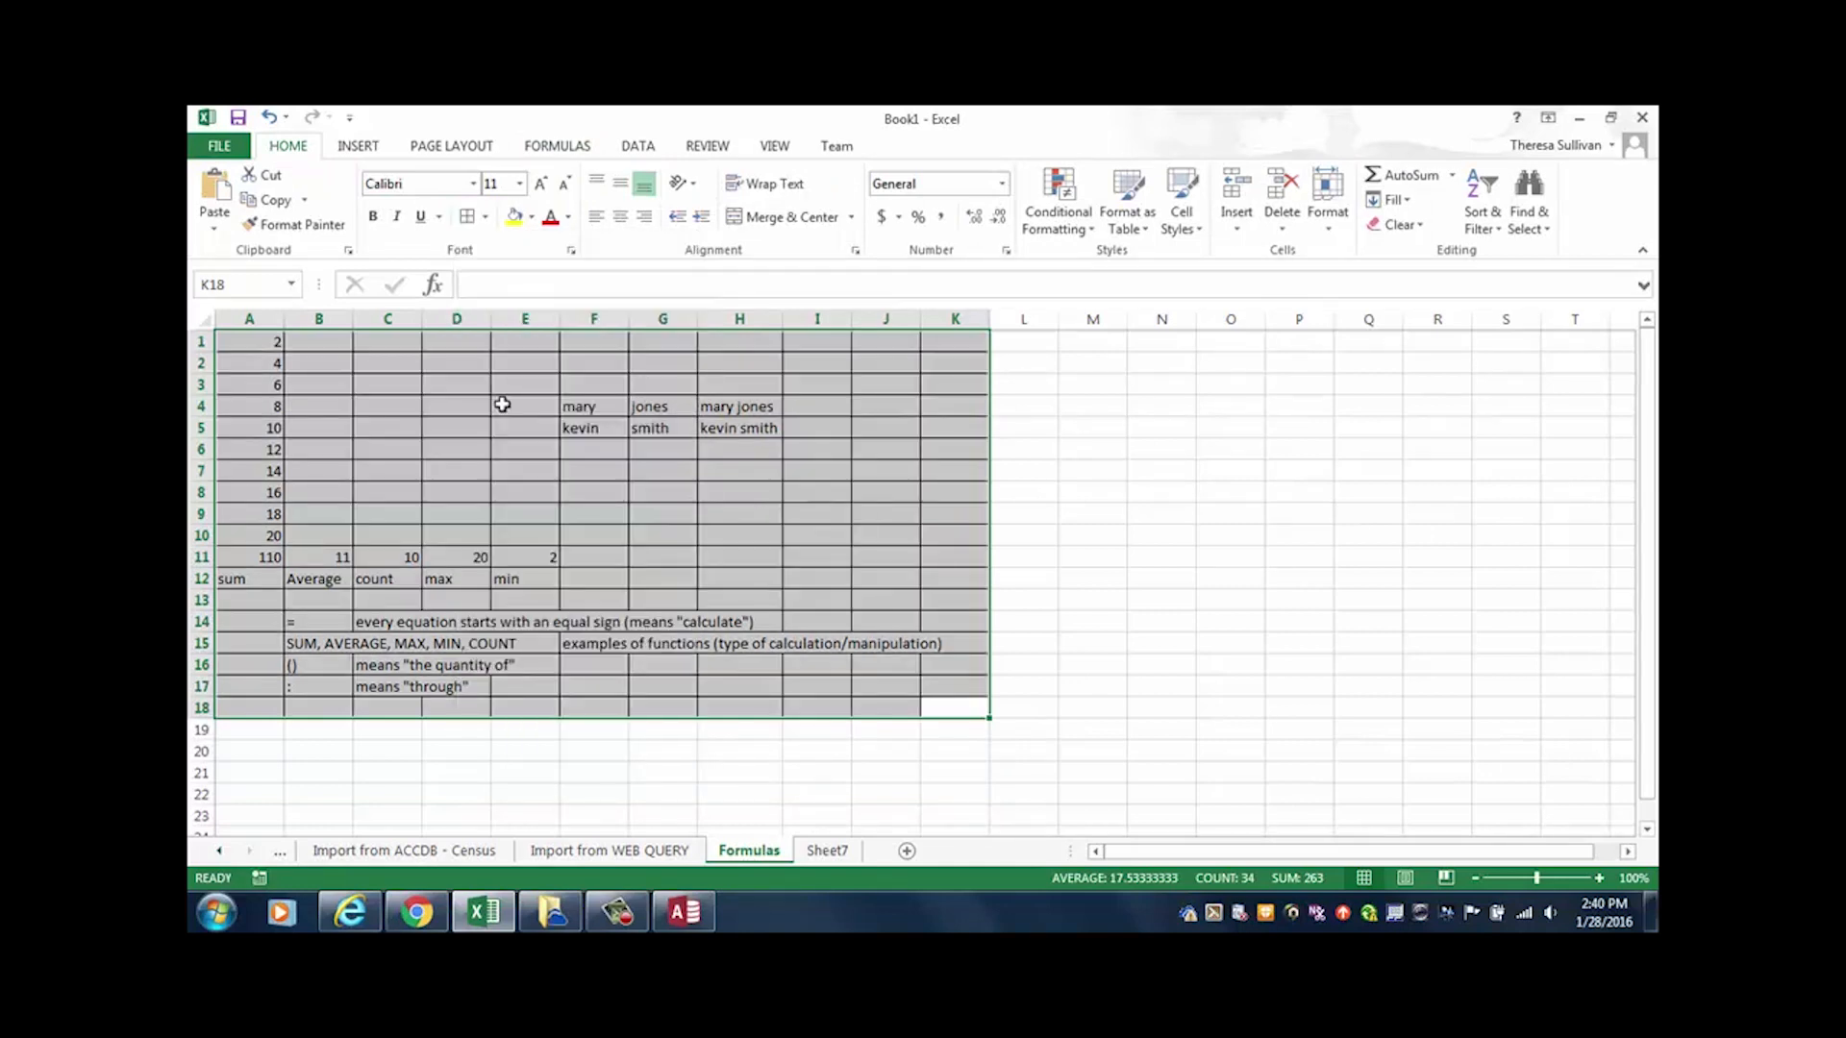
{"action": "left_click_drag", "start_coordinate": [716, 426], "coordinate": [710, 404]}
{"action": "left_click", "coordinate": [513, 217]}
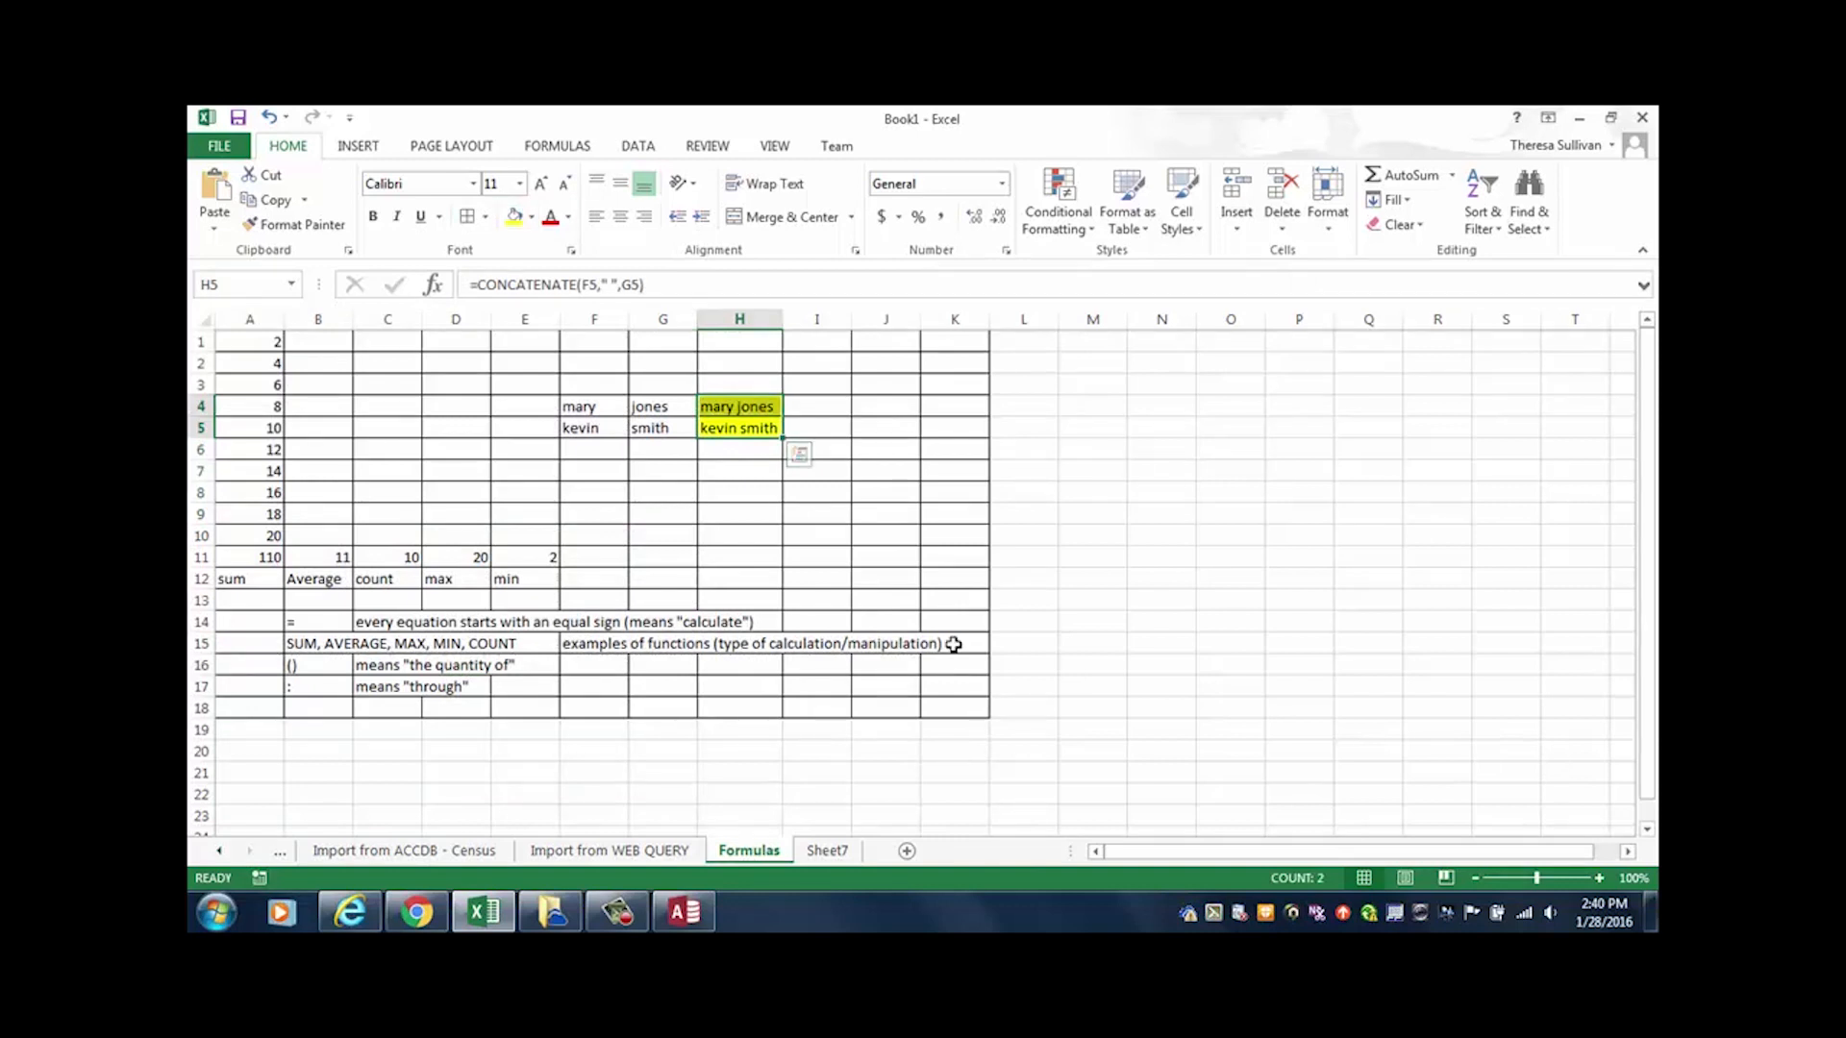
Step: Copy A1:K18 from the Formulas sheet and open a new blank document in Word
{"action": "left_click_drag", "start_coordinate": [954, 708], "coordinate": [231, 303]}
{"action": "key", "text": "ctrl+c"}
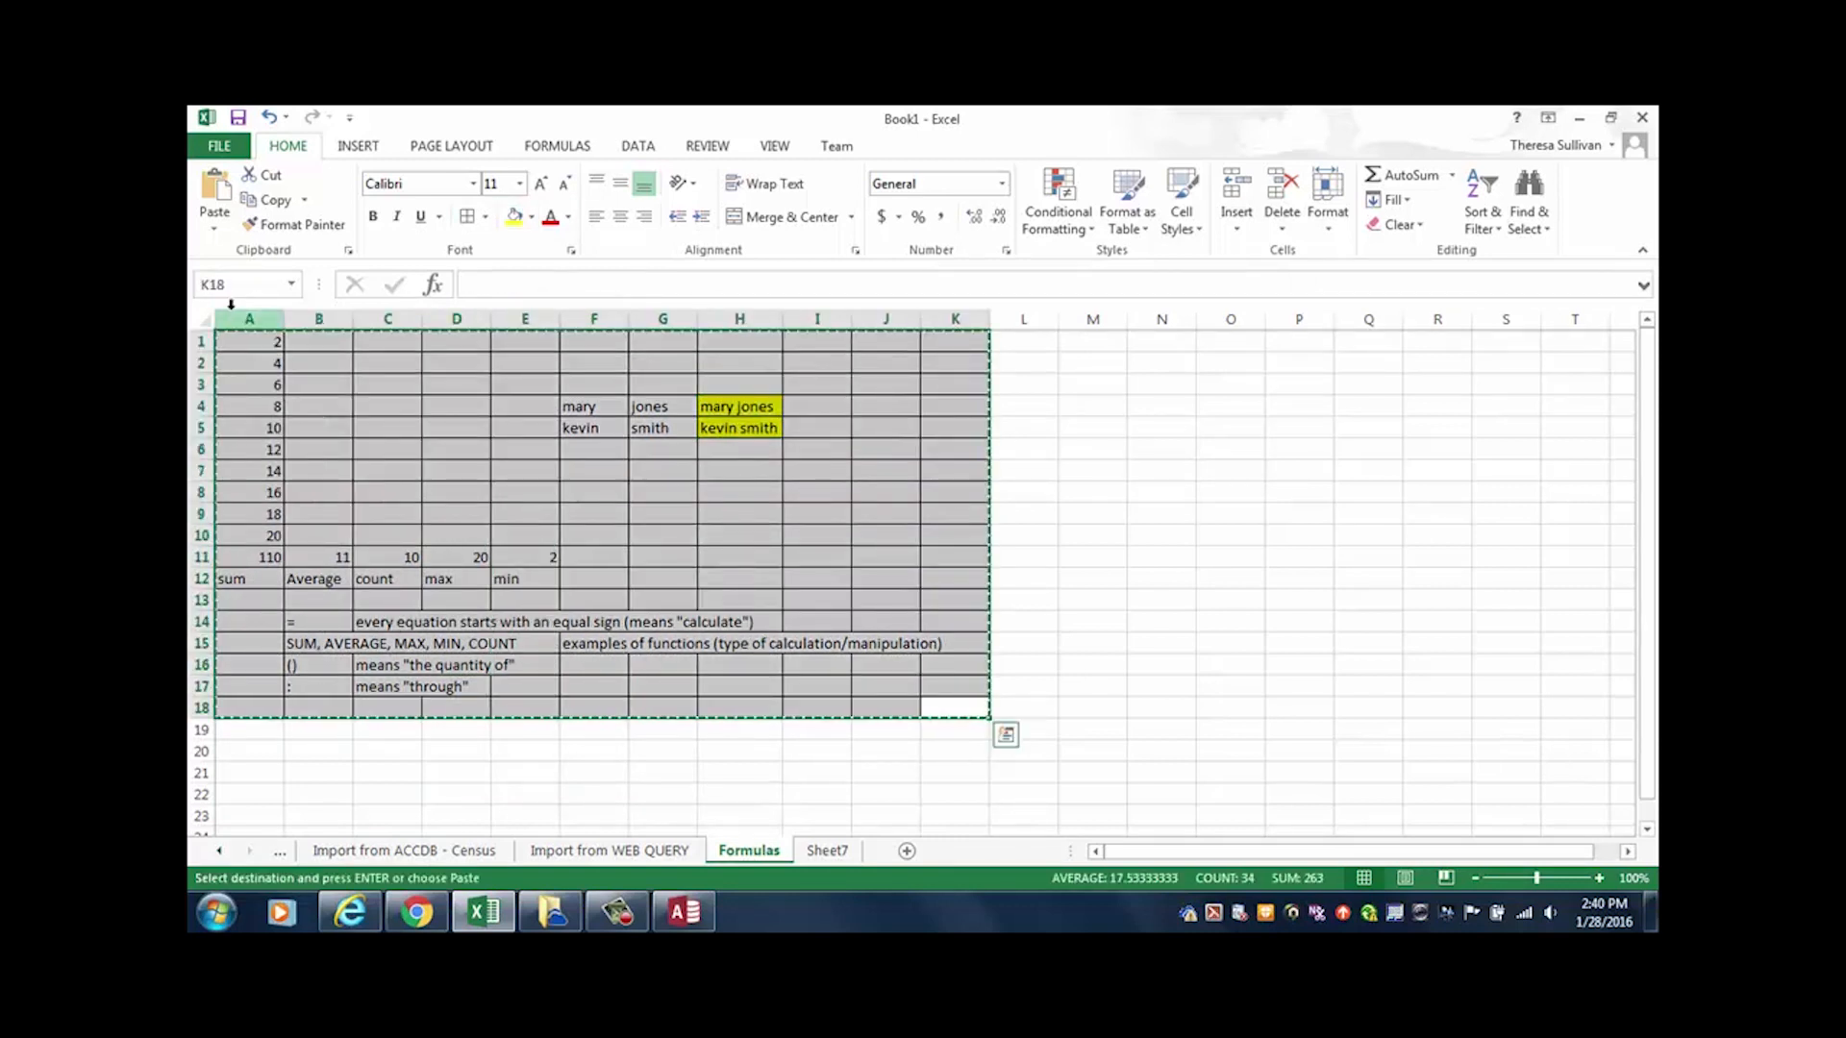
{"action": "left_click", "coordinate": [217, 913]}
{"action": "left_click", "coordinate": [287, 410]}
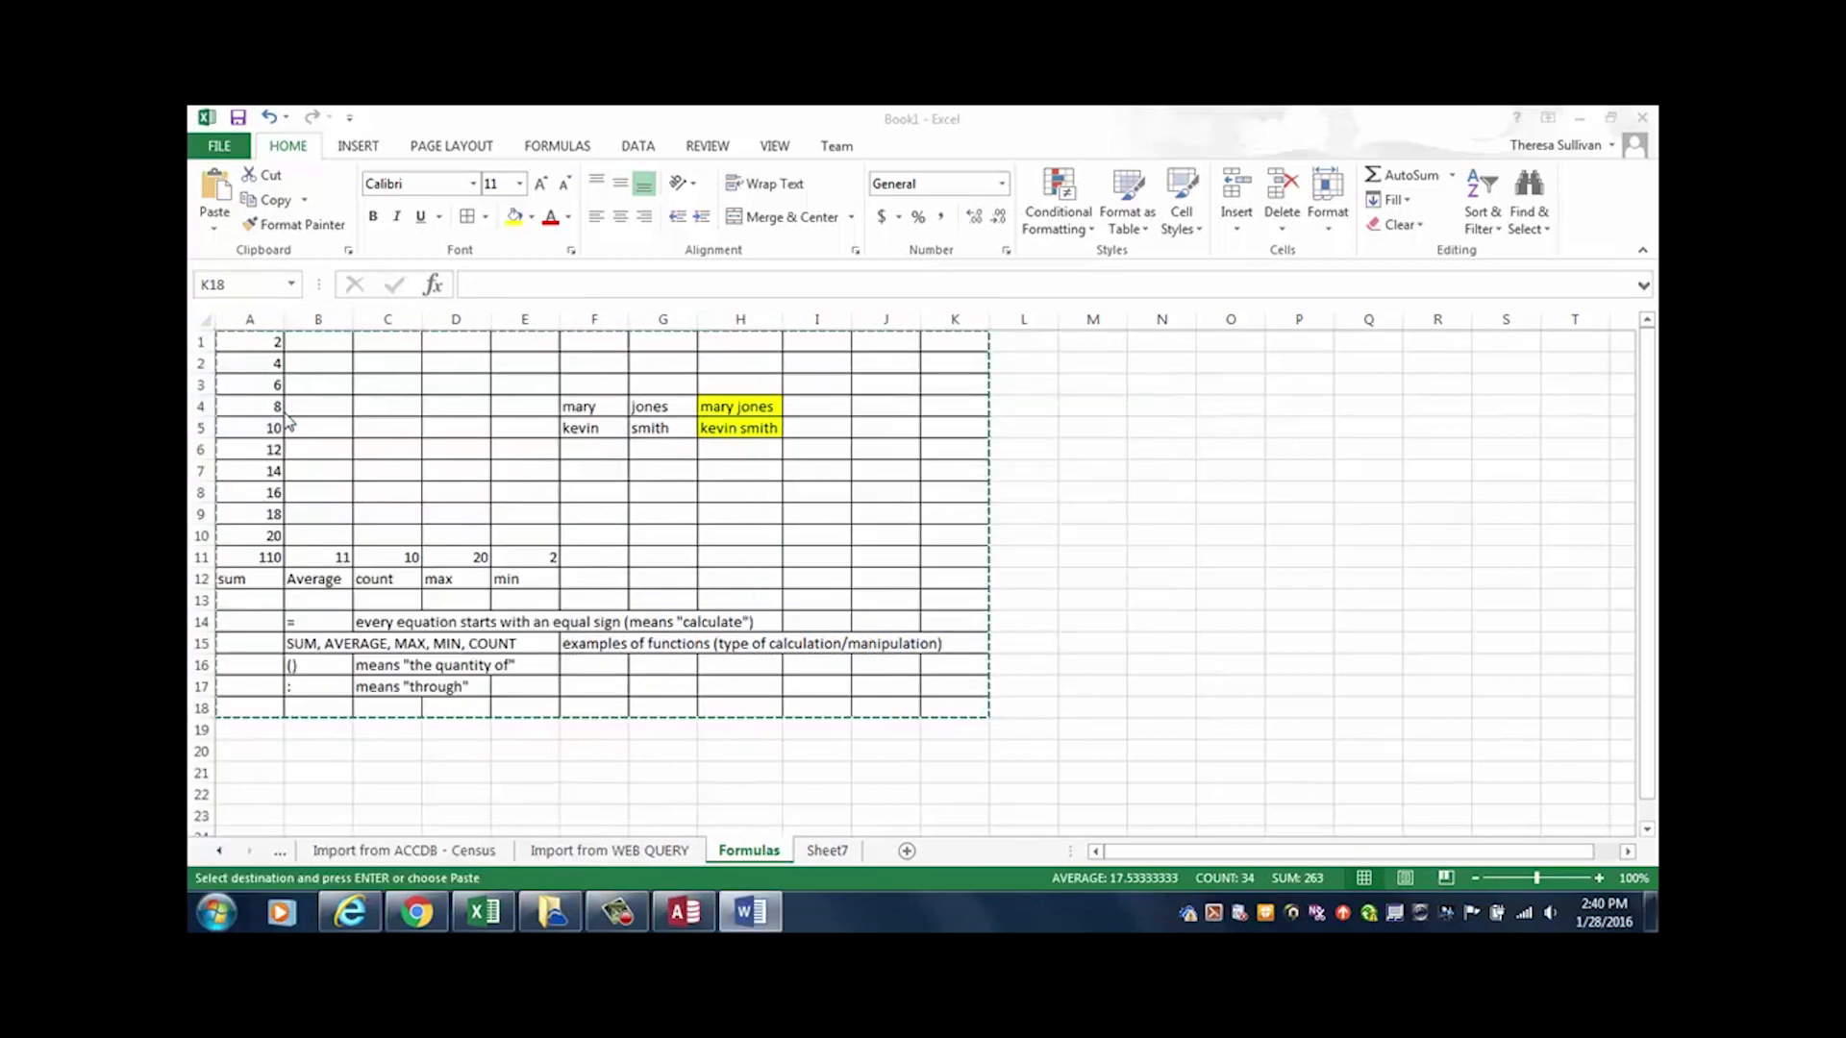
{"action": "left_click", "coordinate": [757, 912]}
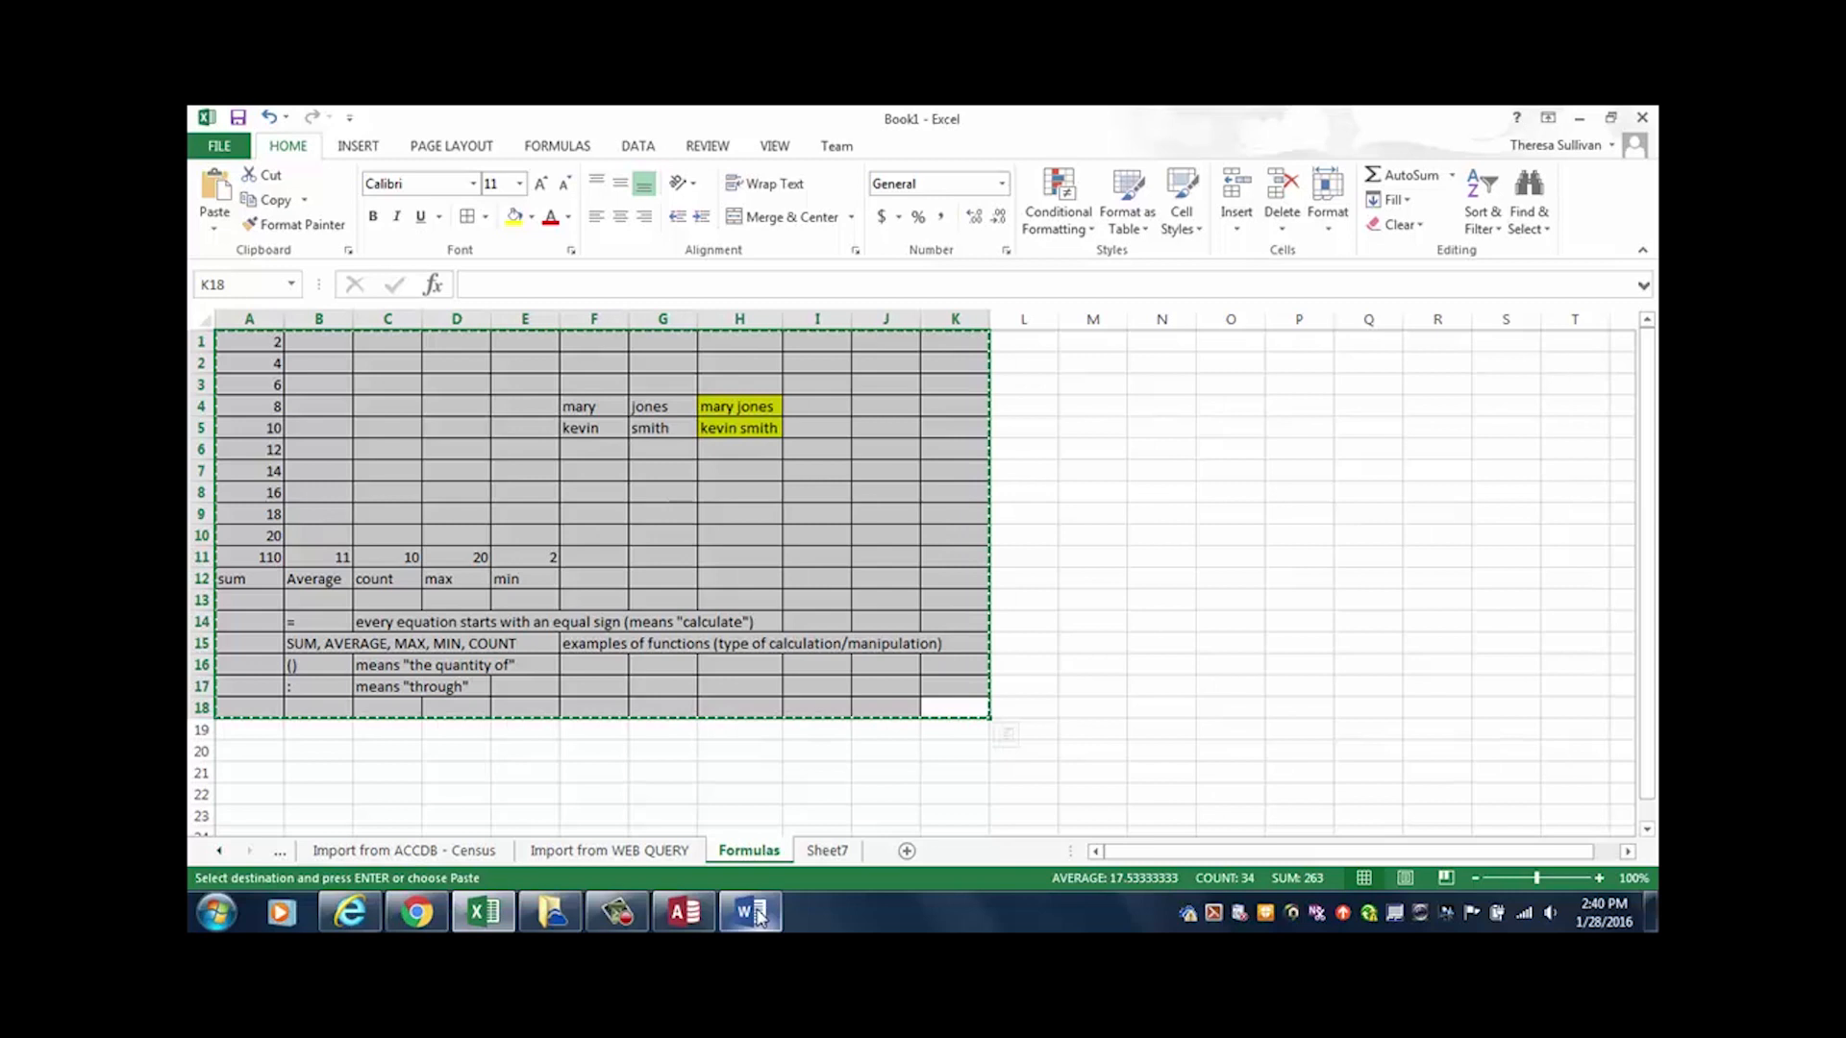
{"action": "left_click", "coordinate": [756, 912]}
{"action": "left_click", "coordinate": [708, 368]}
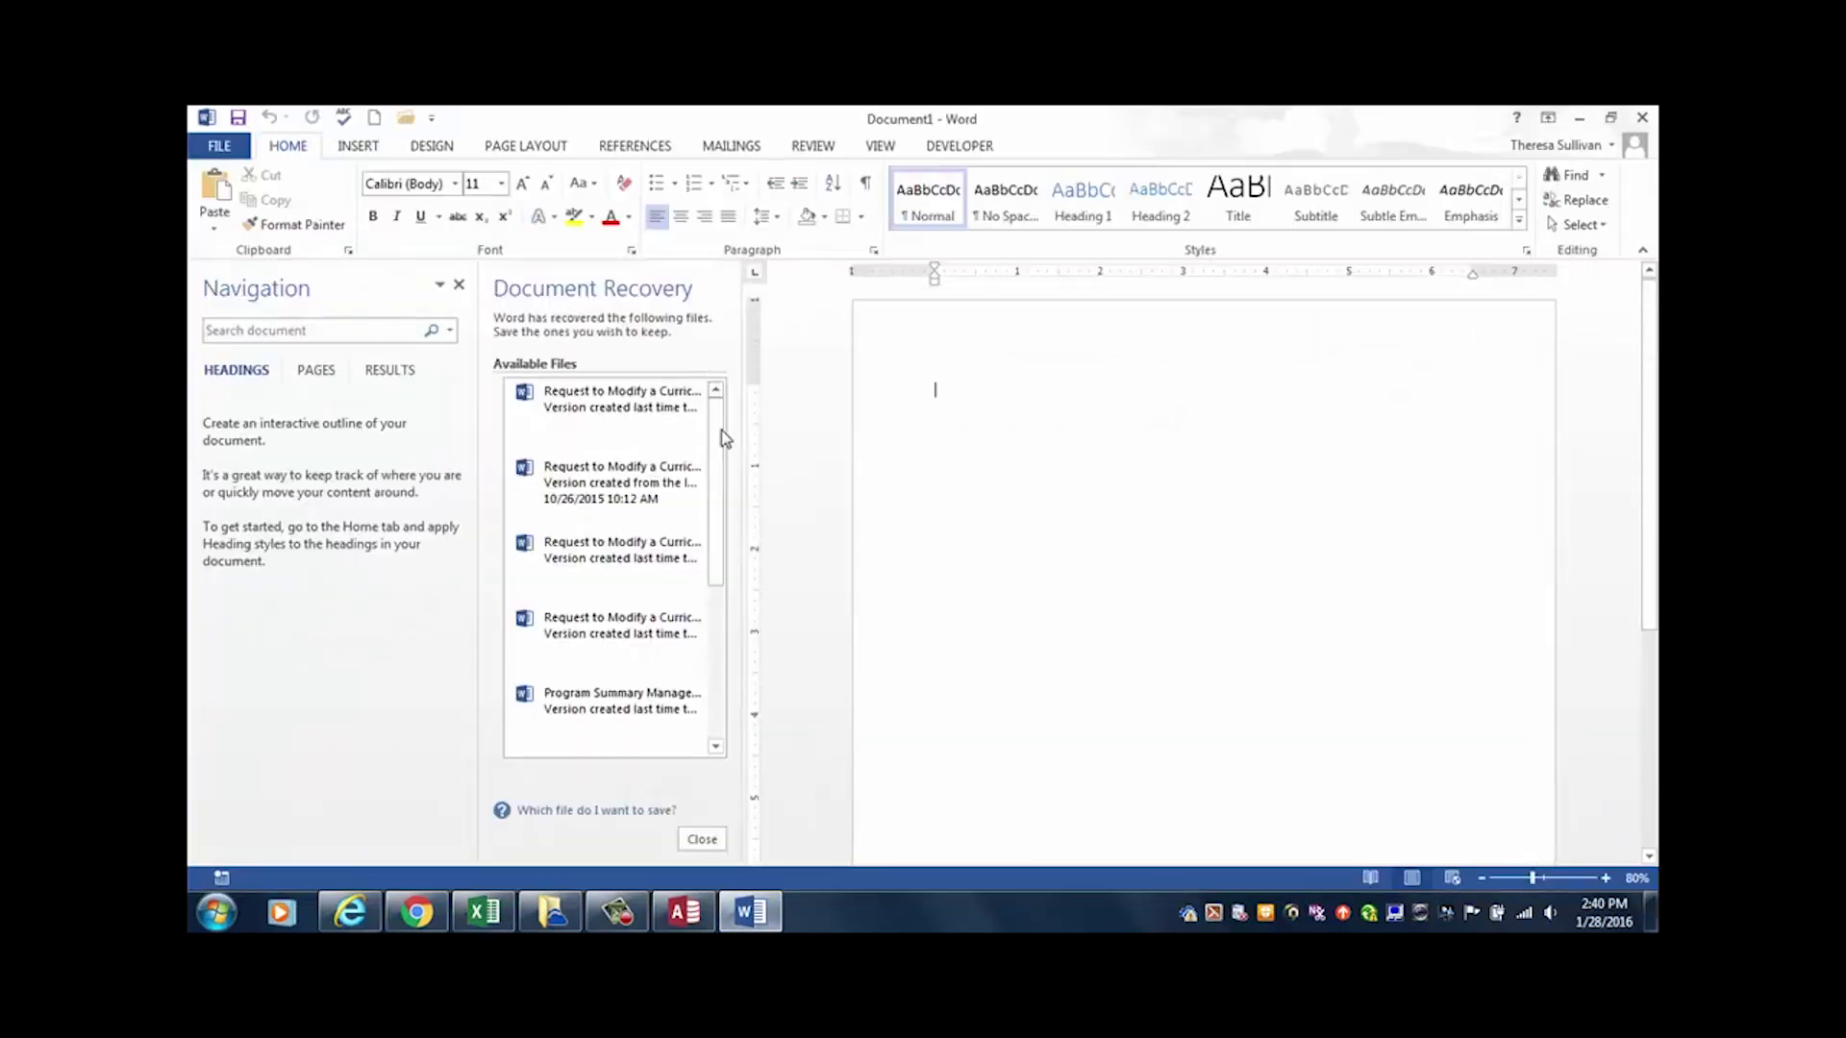
Step: Close the Document Recovery pane, choosing to view the recovered files later, and close the Navigation pane
{"action": "left_click", "coordinate": [701, 839]}
{"action": "key", "text": "Up"}
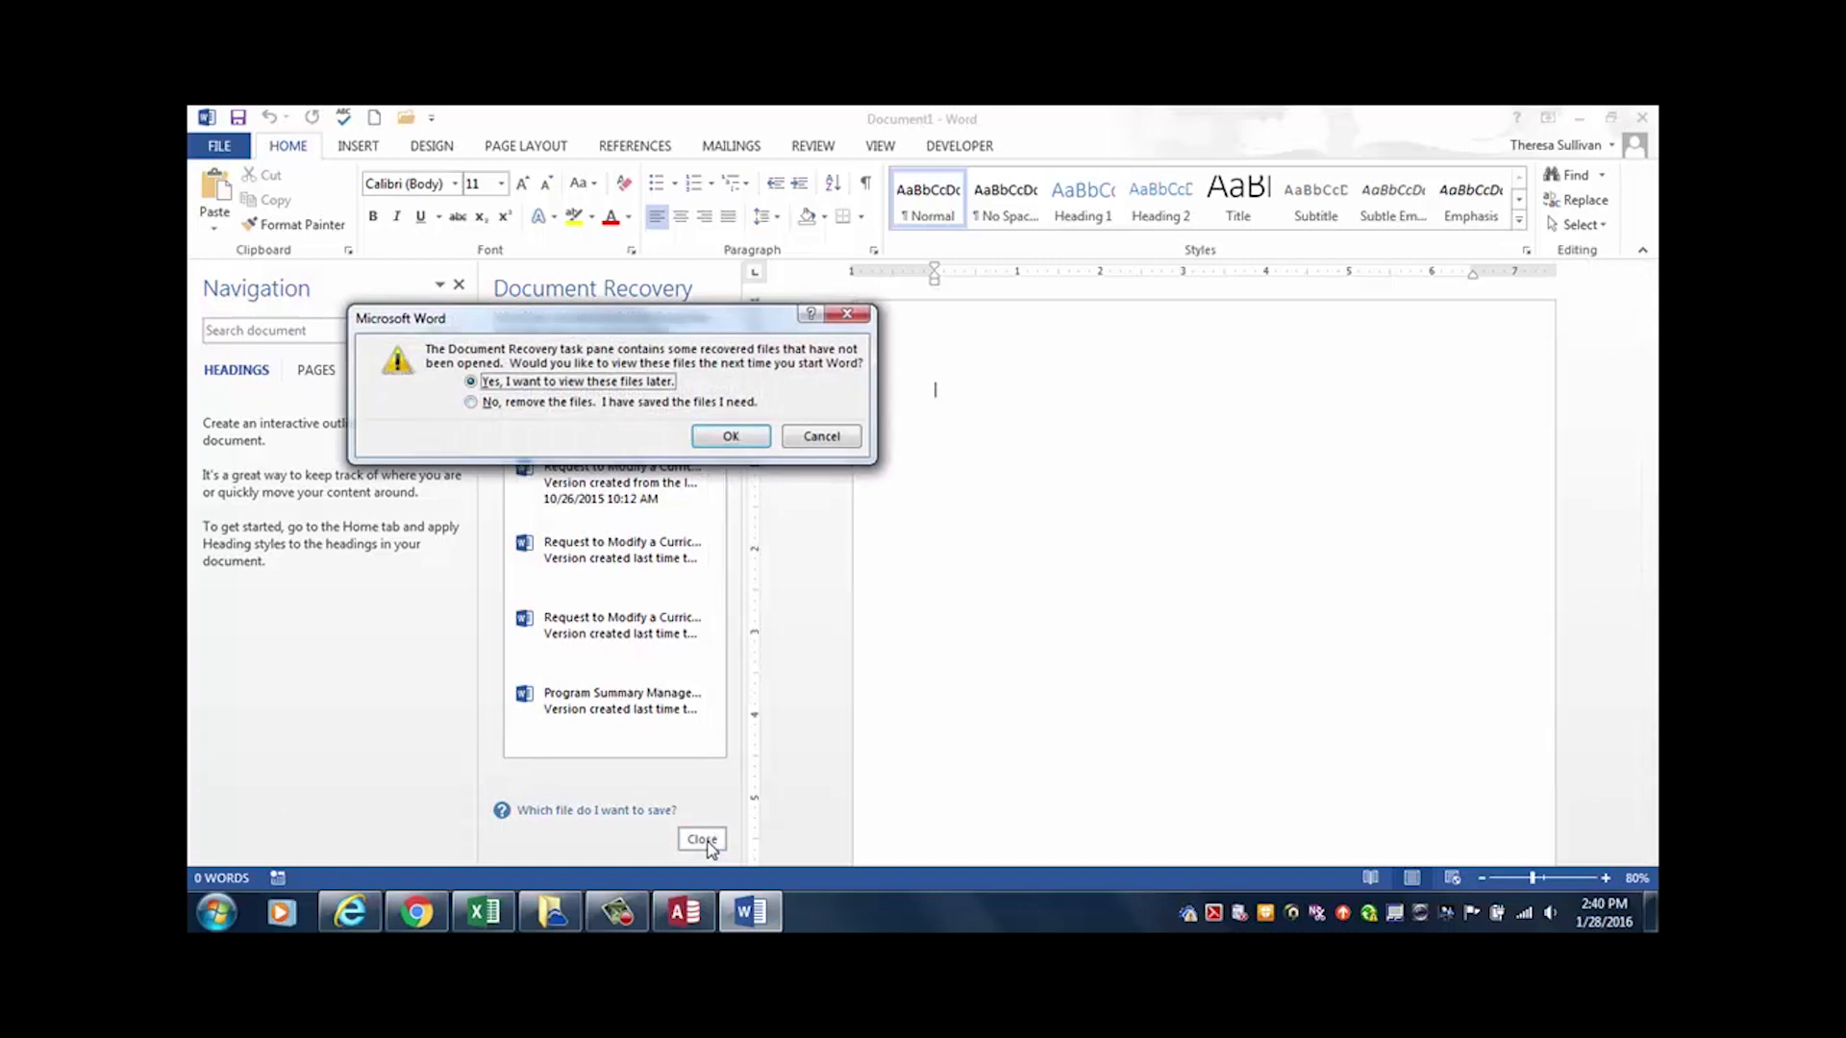
{"action": "key", "text": "Return"}
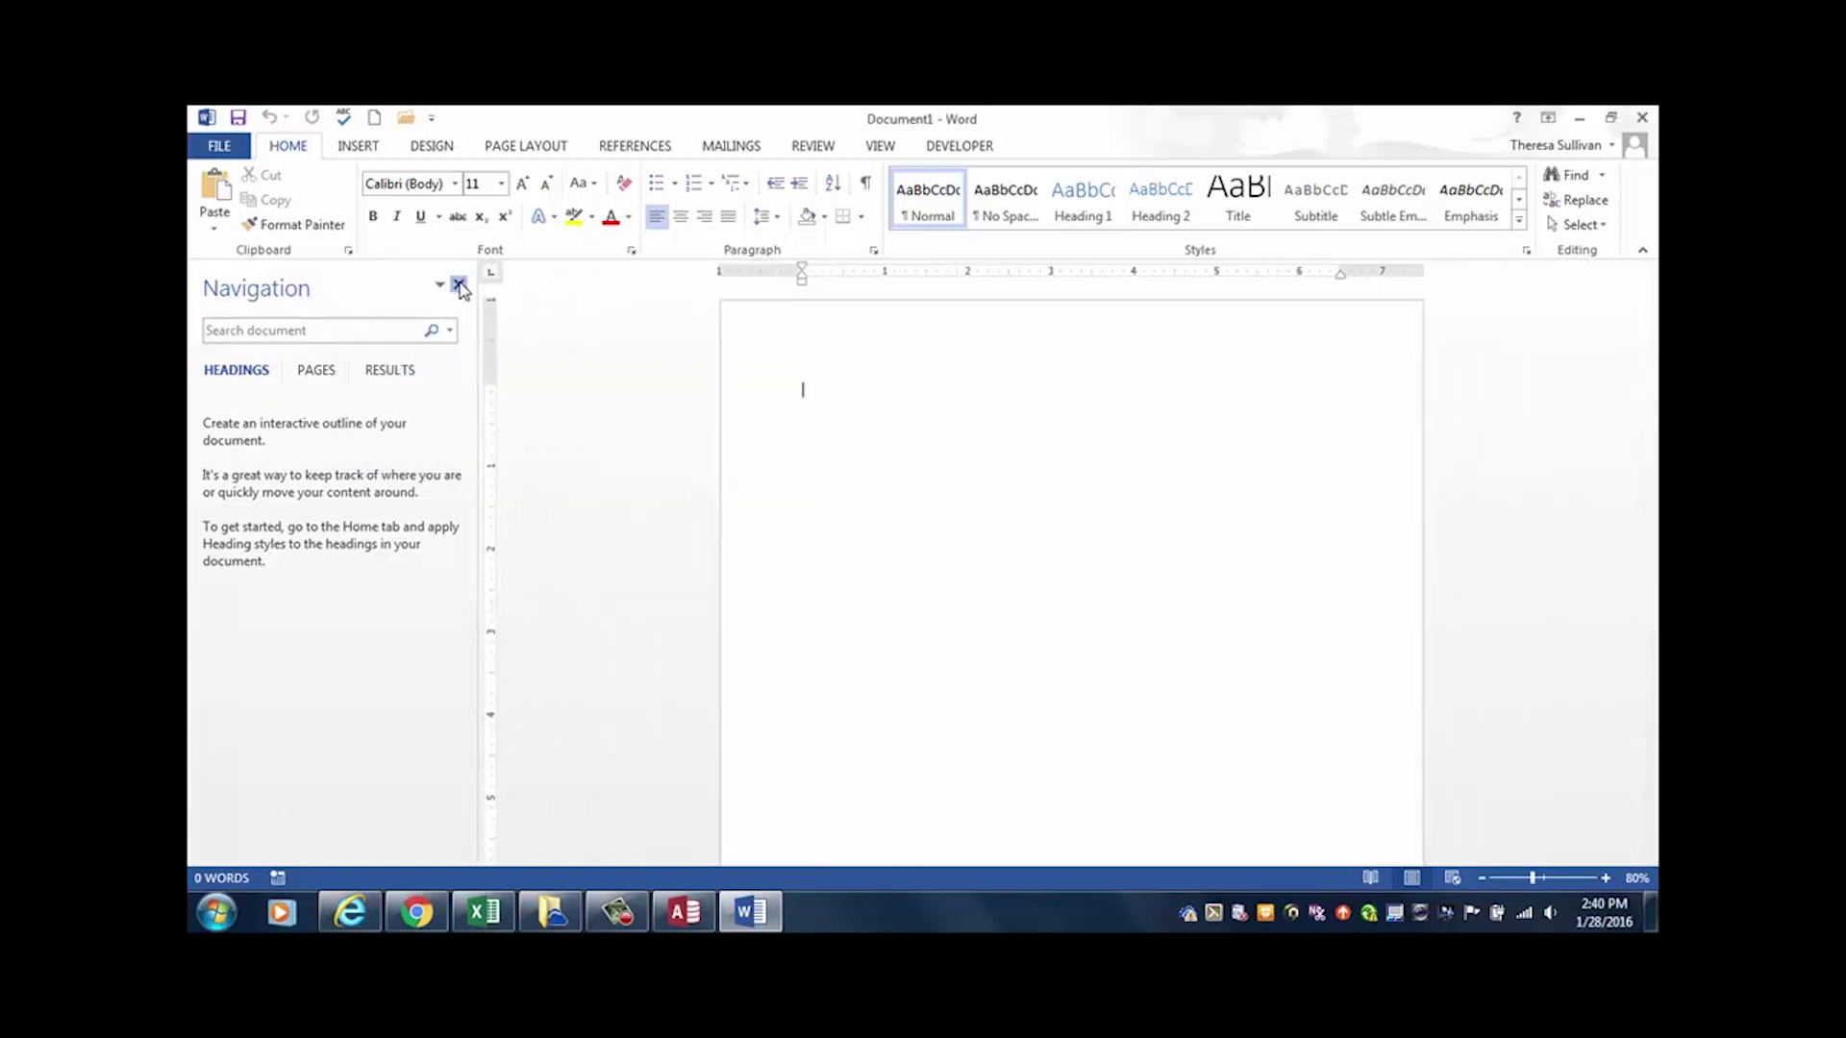
{"action": "left_click", "coordinate": [459, 285]}
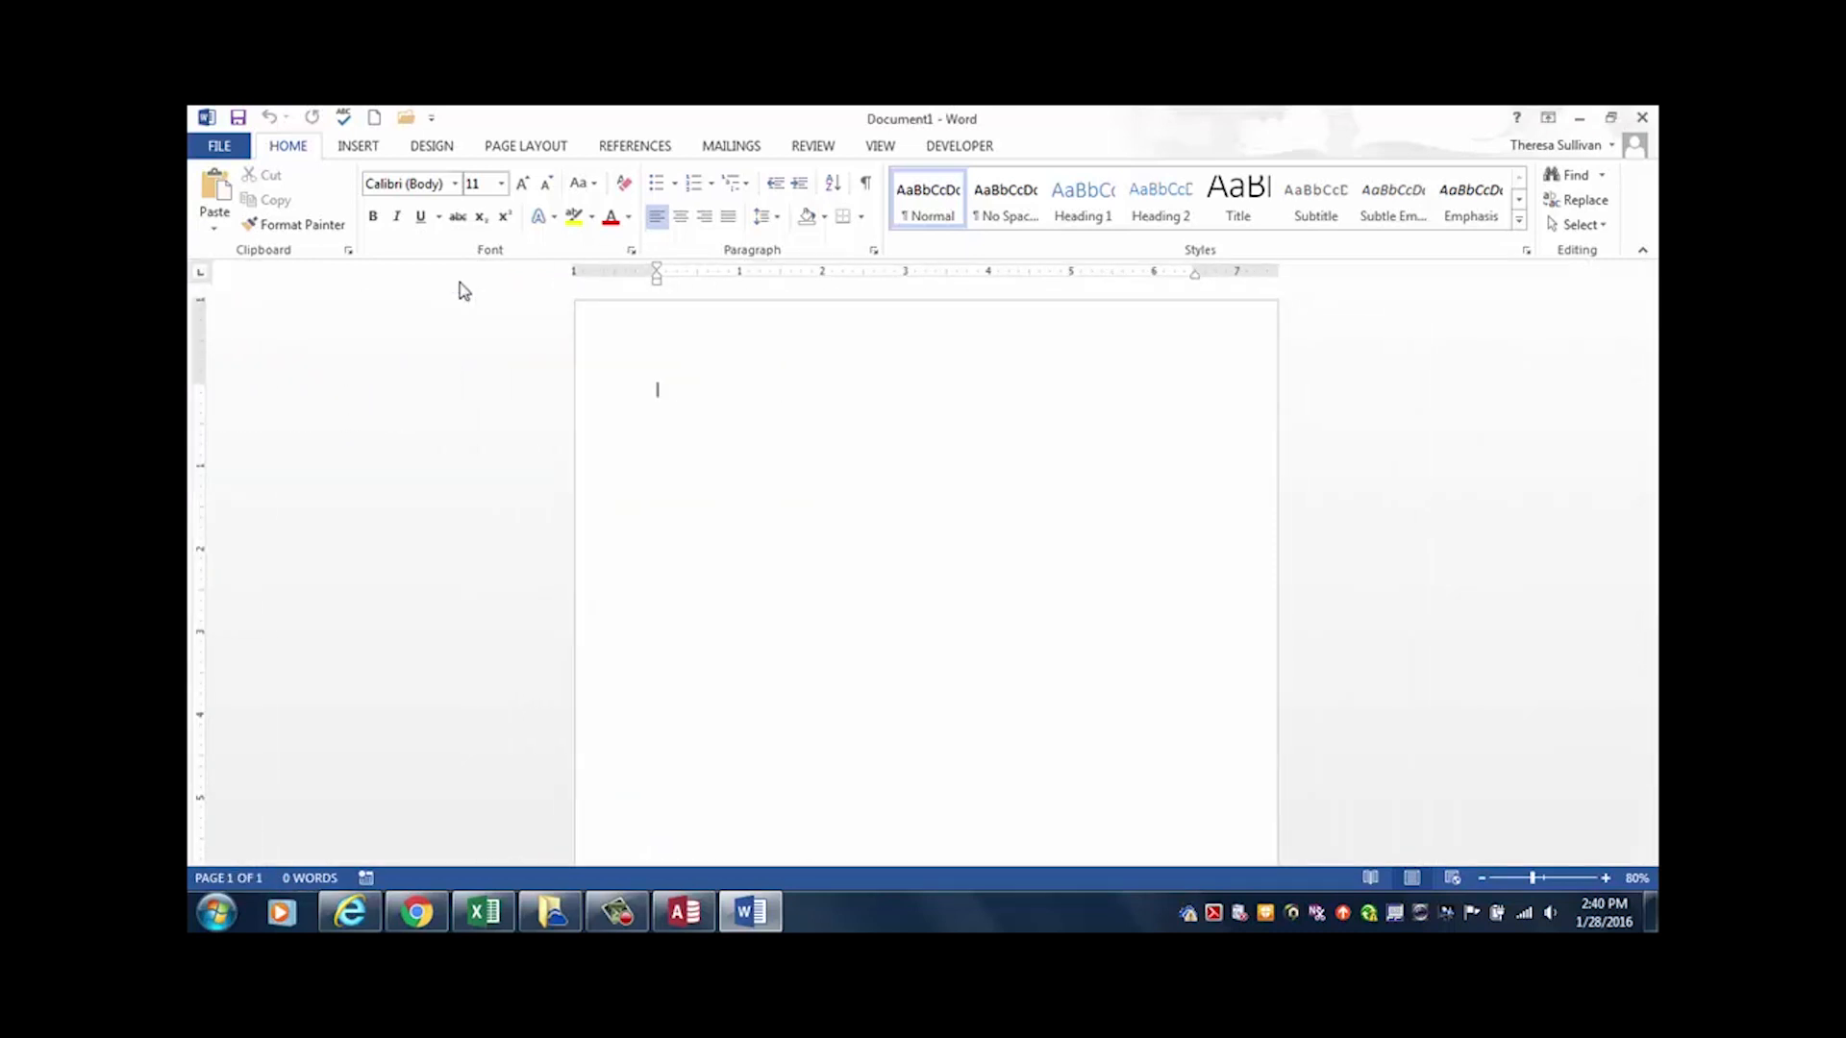
Step: Add three blank lines at the start of the document
{"action": "key", "text": "Return"}
{"action": "key", "text": "Return"}
{"action": "key", "text": "Return"}
Step: Try pasting the copied range with the default formatting and undo the paste
{"action": "key", "text": "ctrl+v"}
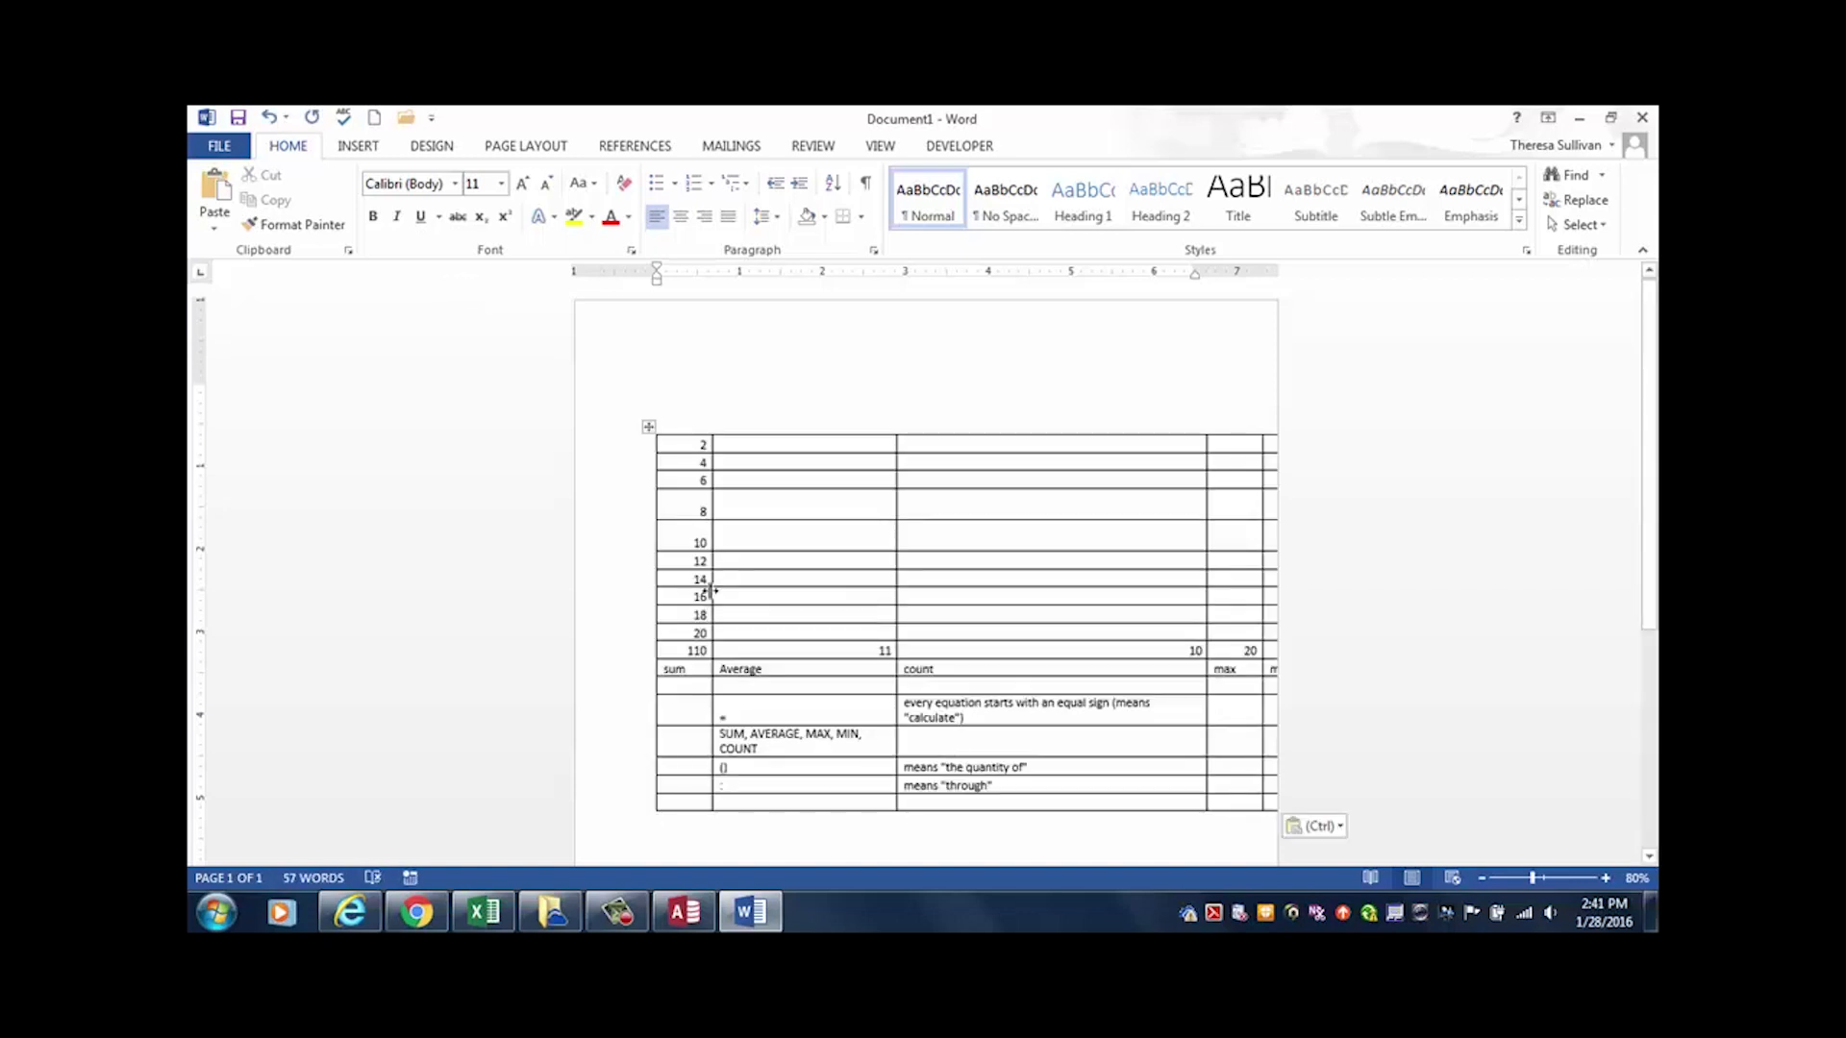
{"action": "left_click", "coordinate": [269, 116]}
{"action": "left_click", "coordinate": [269, 116]}
Step: Paste the copied range as a Microsoft Excel Worksheet Object, enable the data connections in Excel, and return to the Word document
{"action": "left_click", "coordinate": [215, 228]}
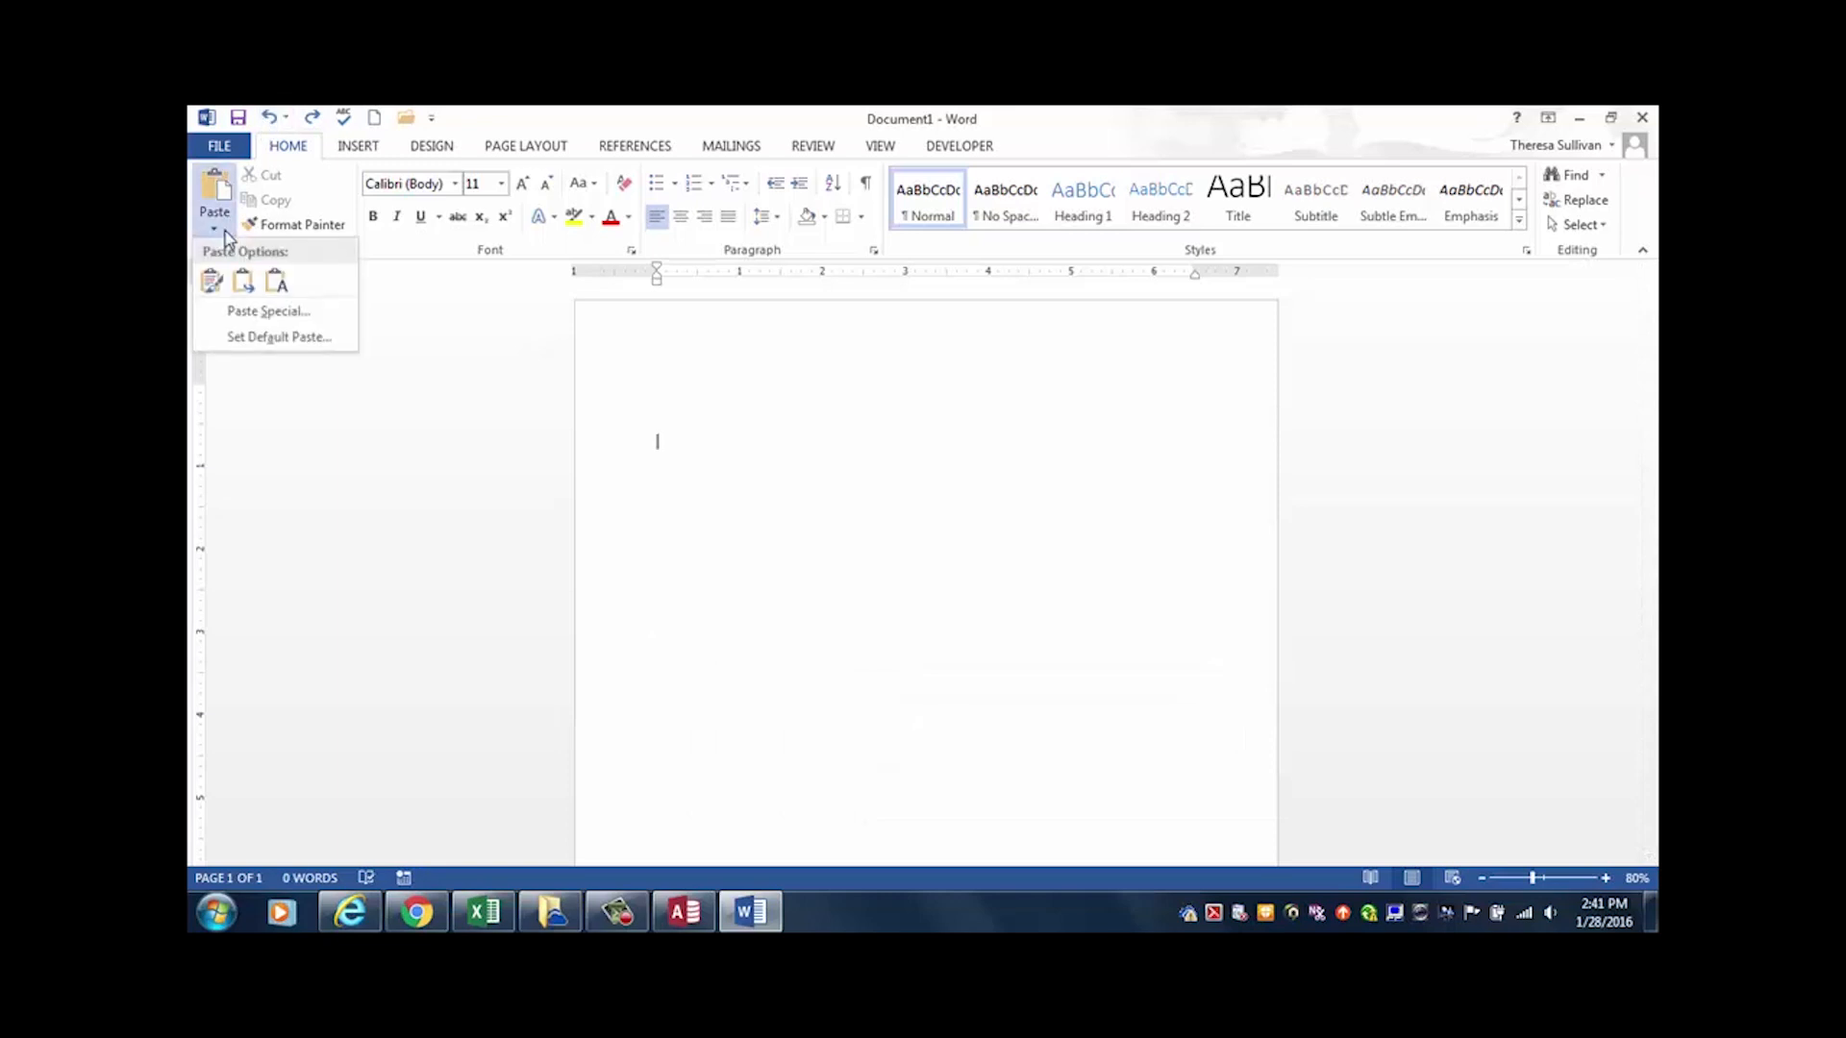
{"action": "left_click", "coordinate": [264, 311]}
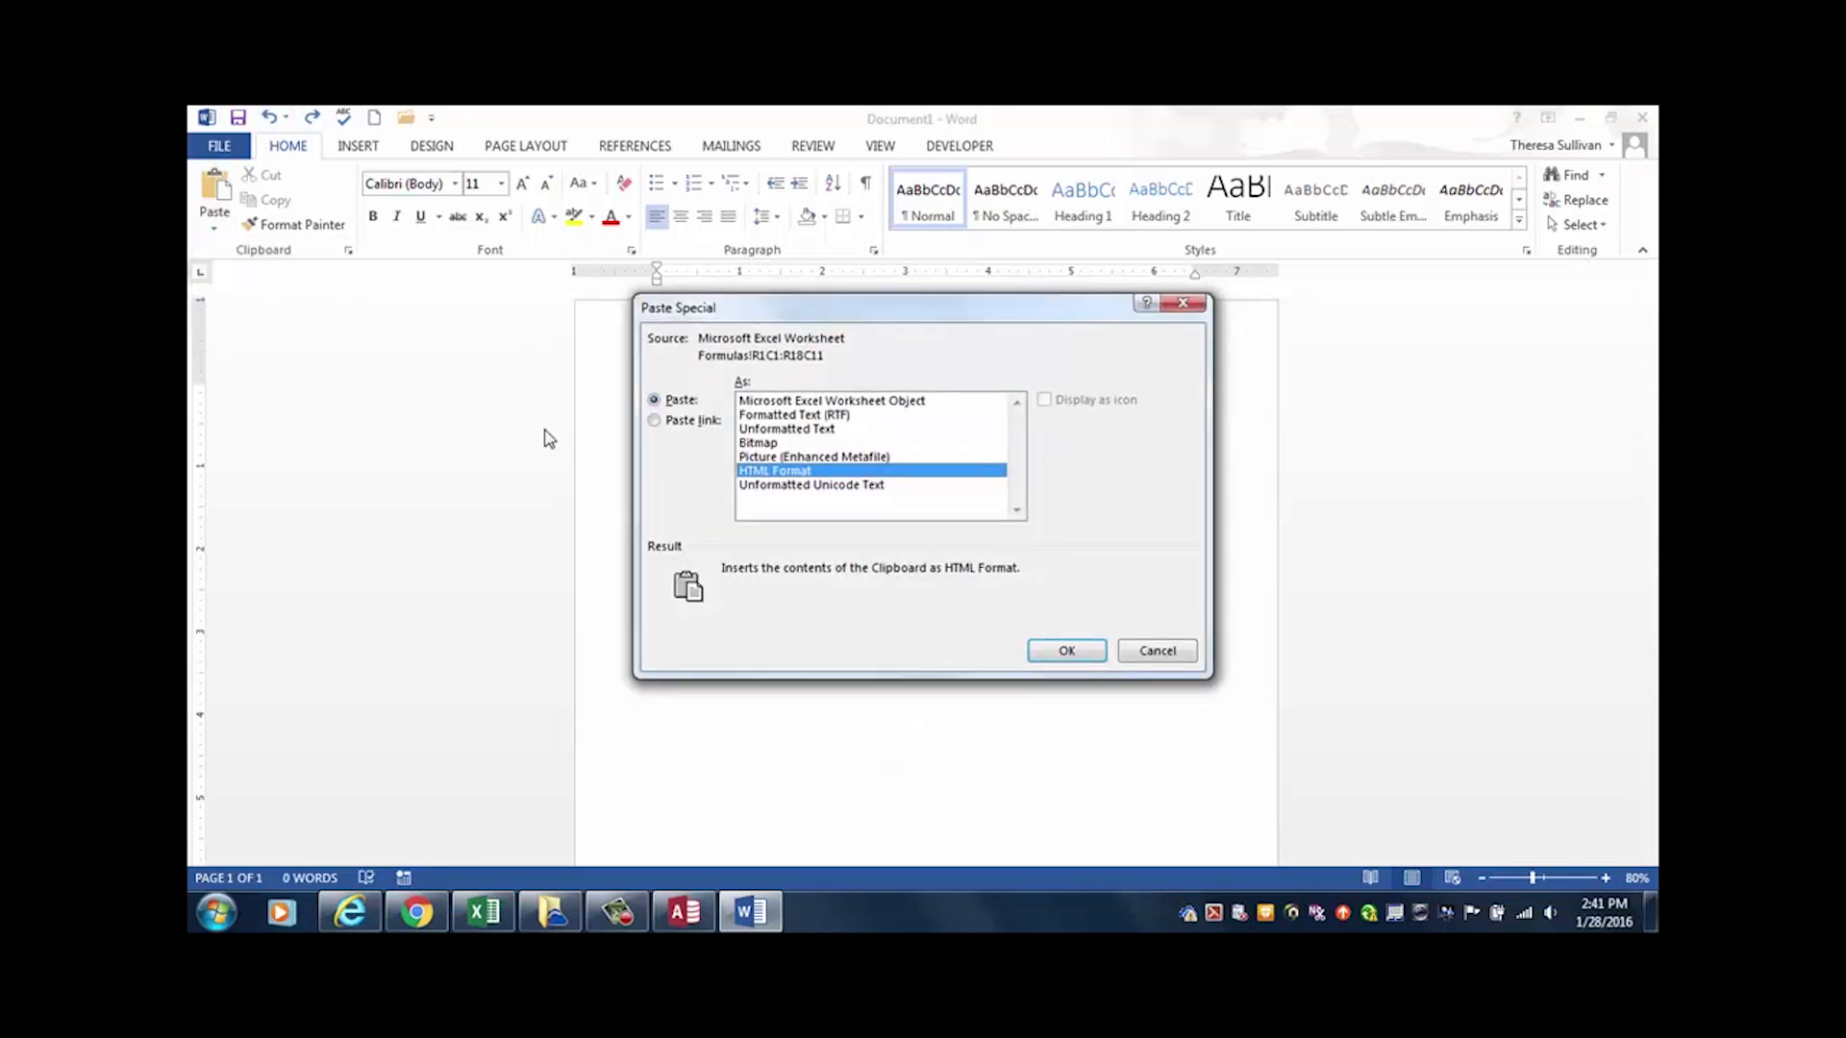
{"action": "left_click", "coordinate": [789, 401]}
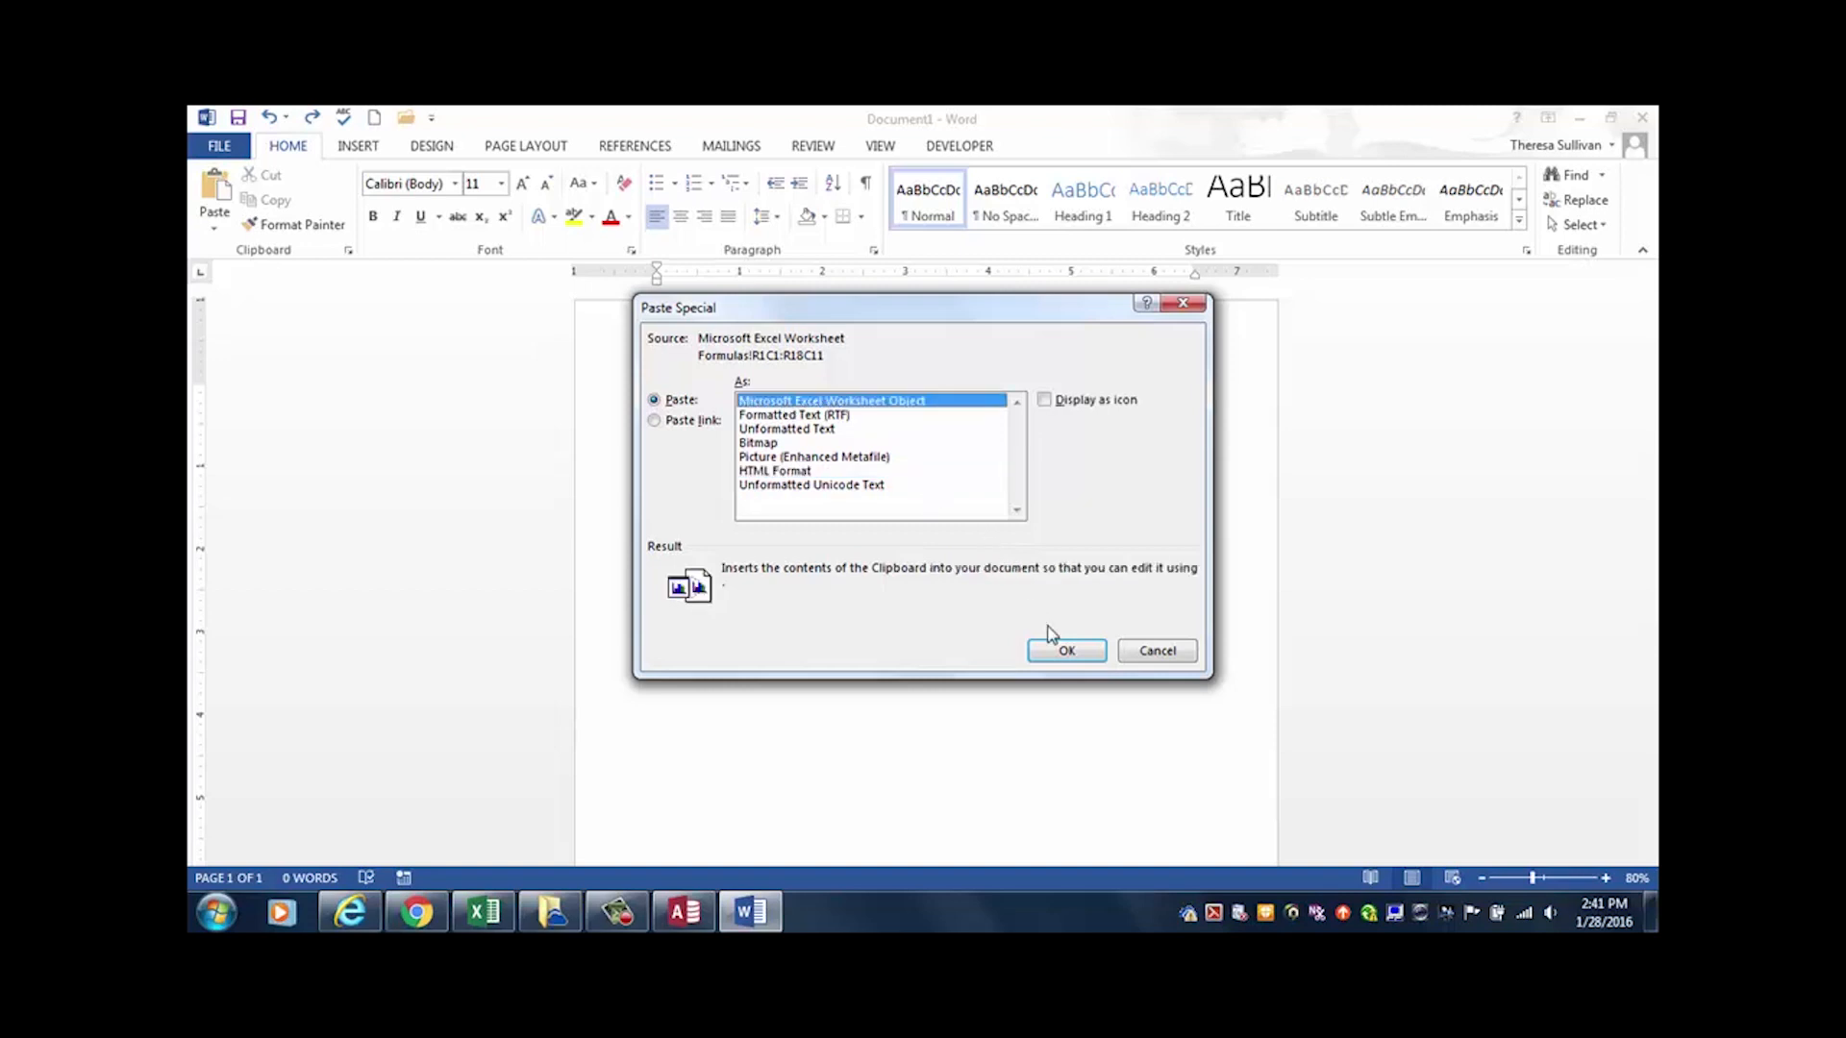
{"action": "left_click", "coordinate": [1063, 650]}
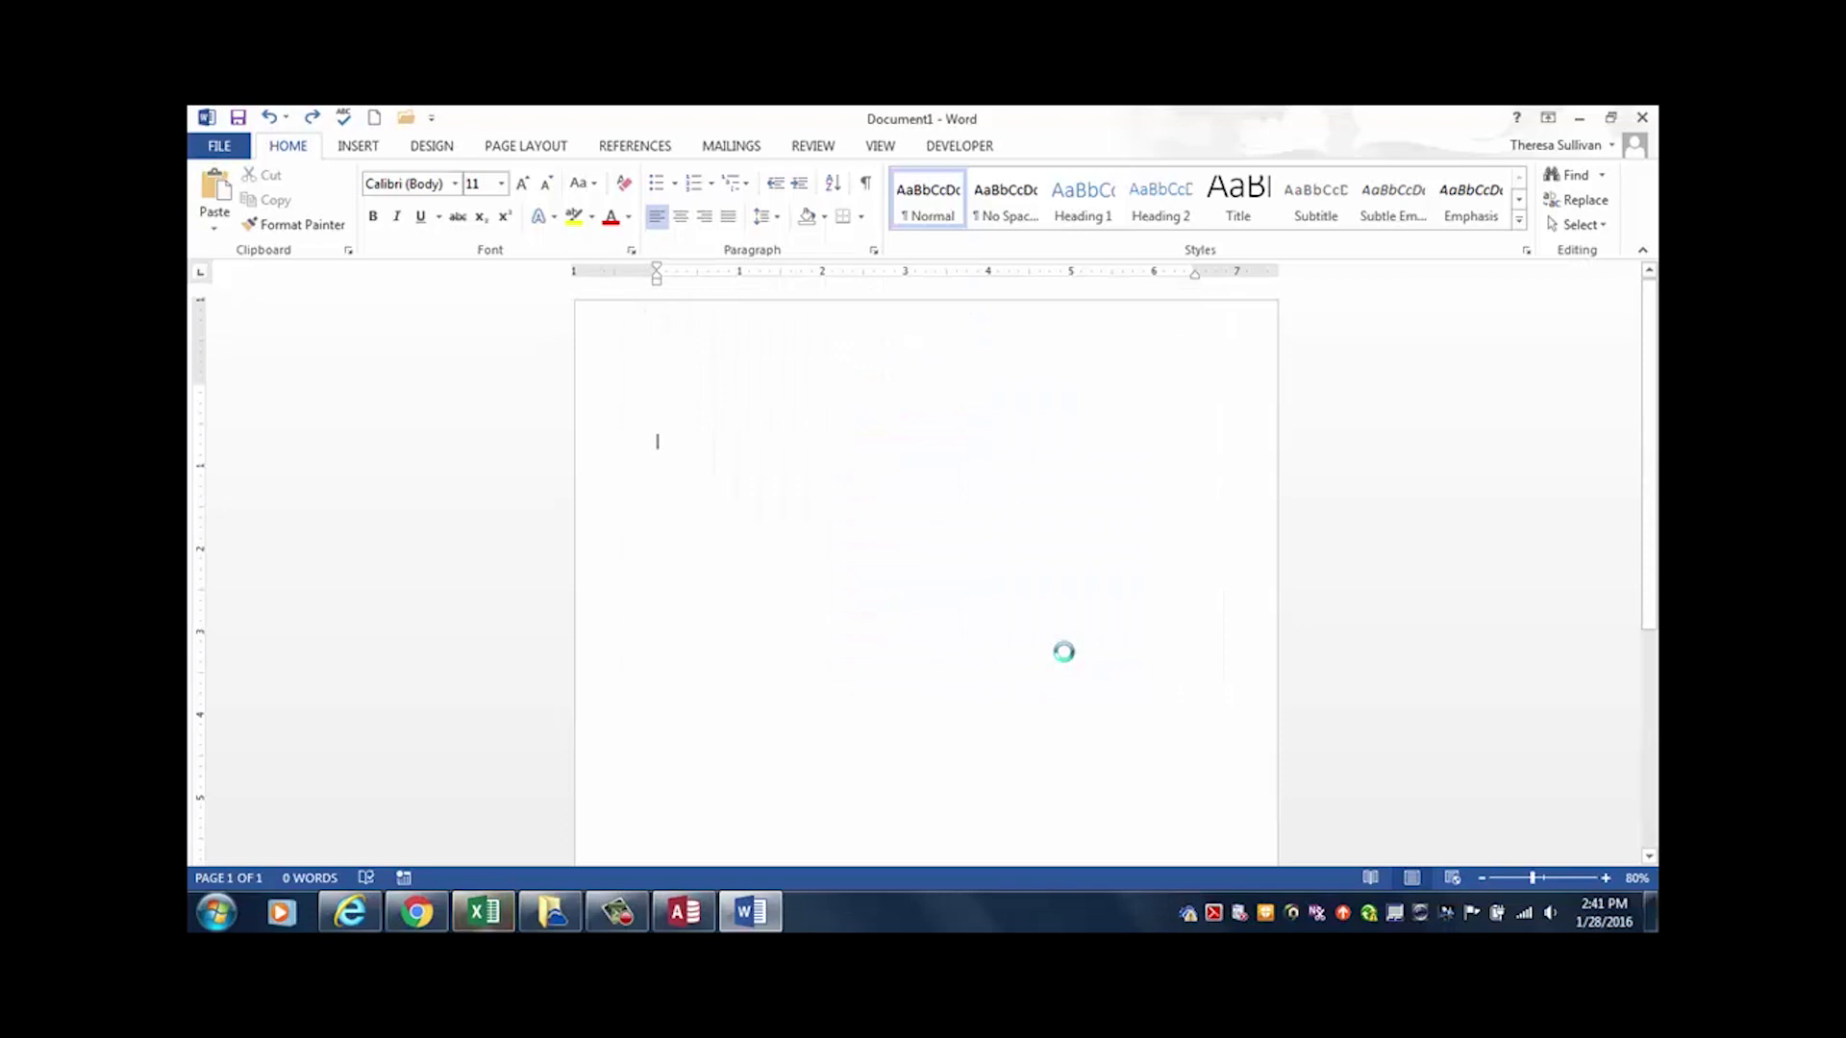
{"action": "left_click", "coordinate": [483, 911]}
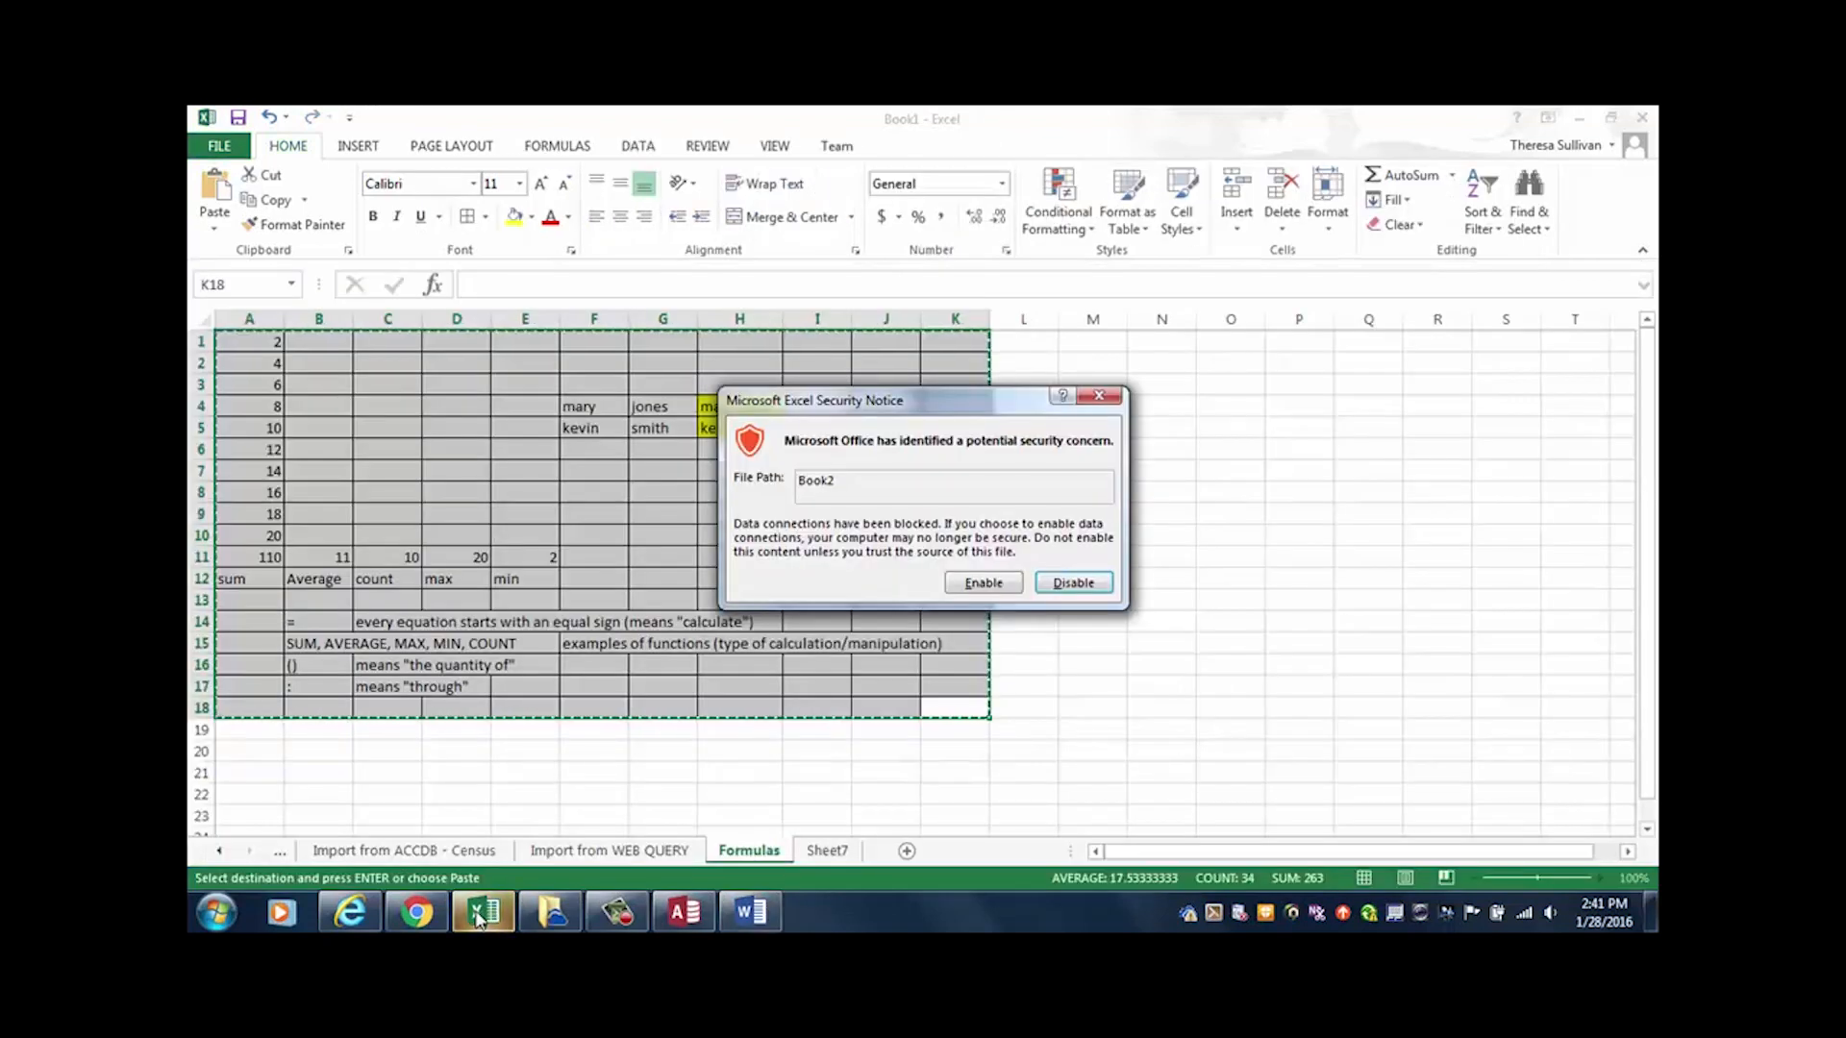
{"action": "left_click", "coordinate": [991, 589]}
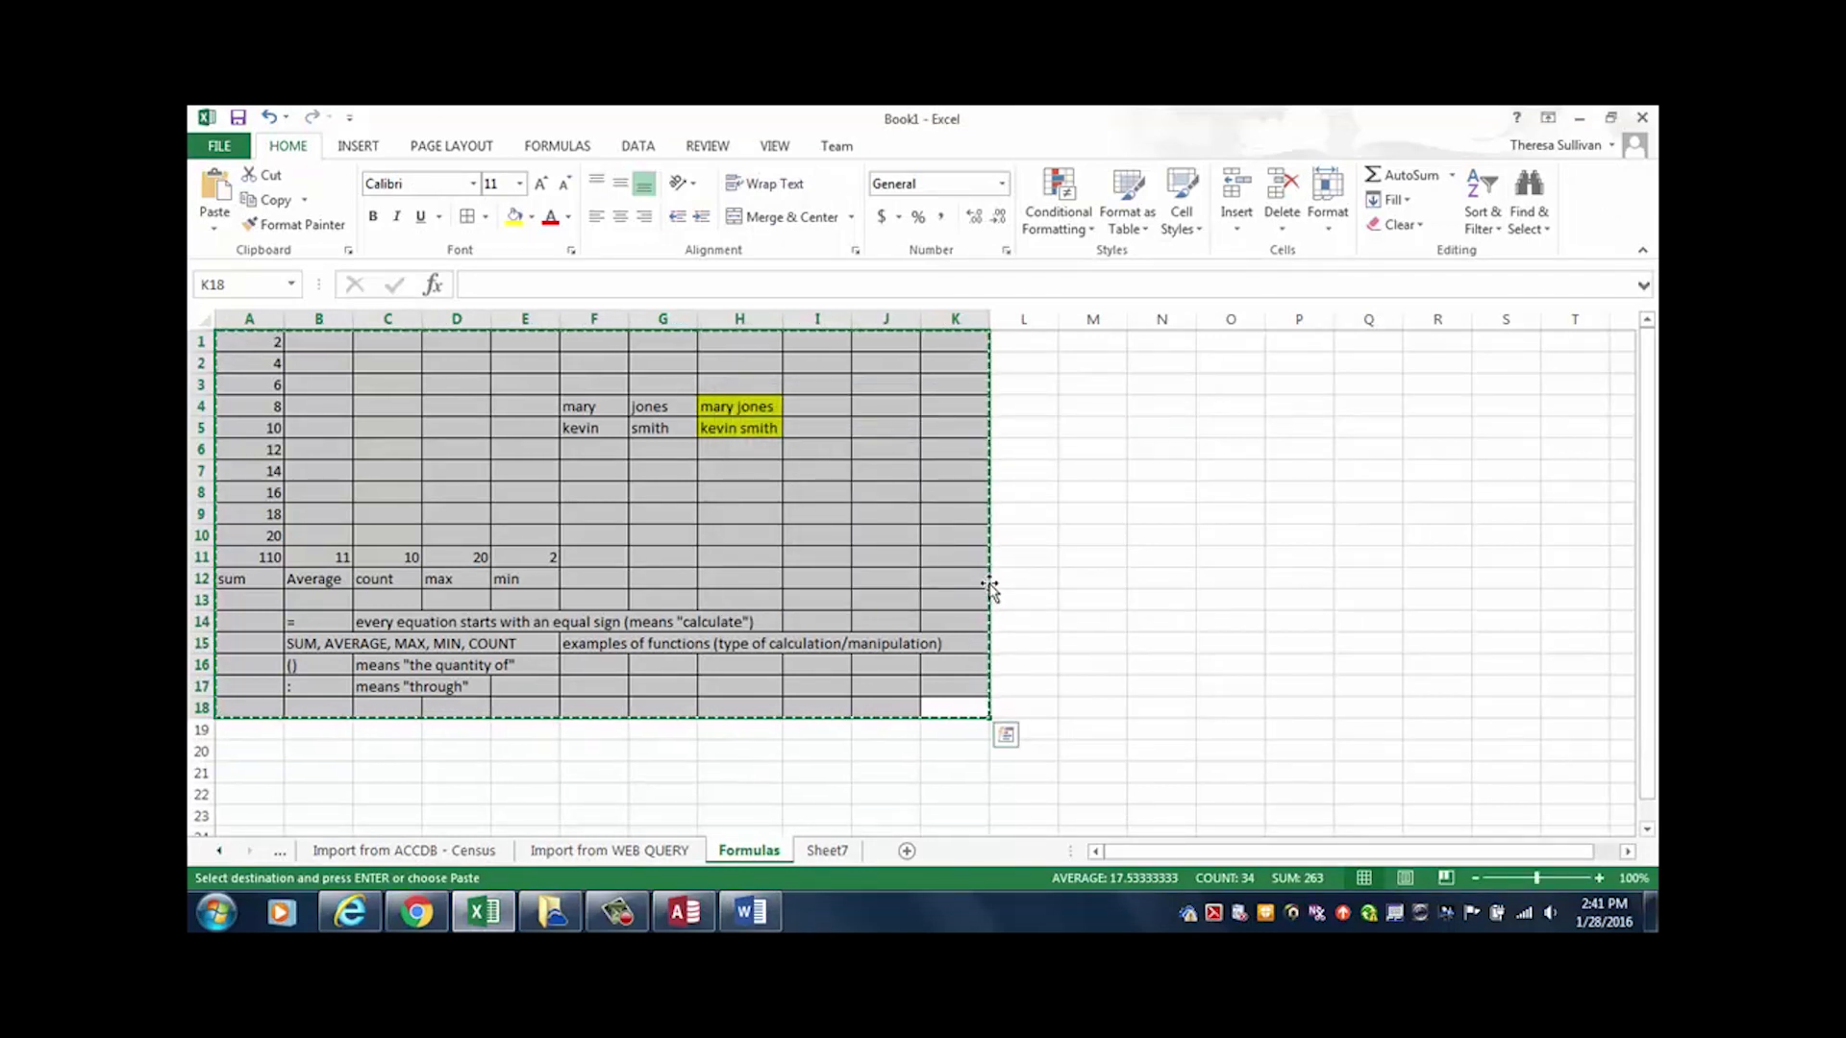
{"action": "left_click", "coordinate": [757, 919]}
Step: Open the embedded worksheet for in-place editing, enabling its data connections, and return to normal document editing
{"action": "left_click", "coordinate": [923, 490]}
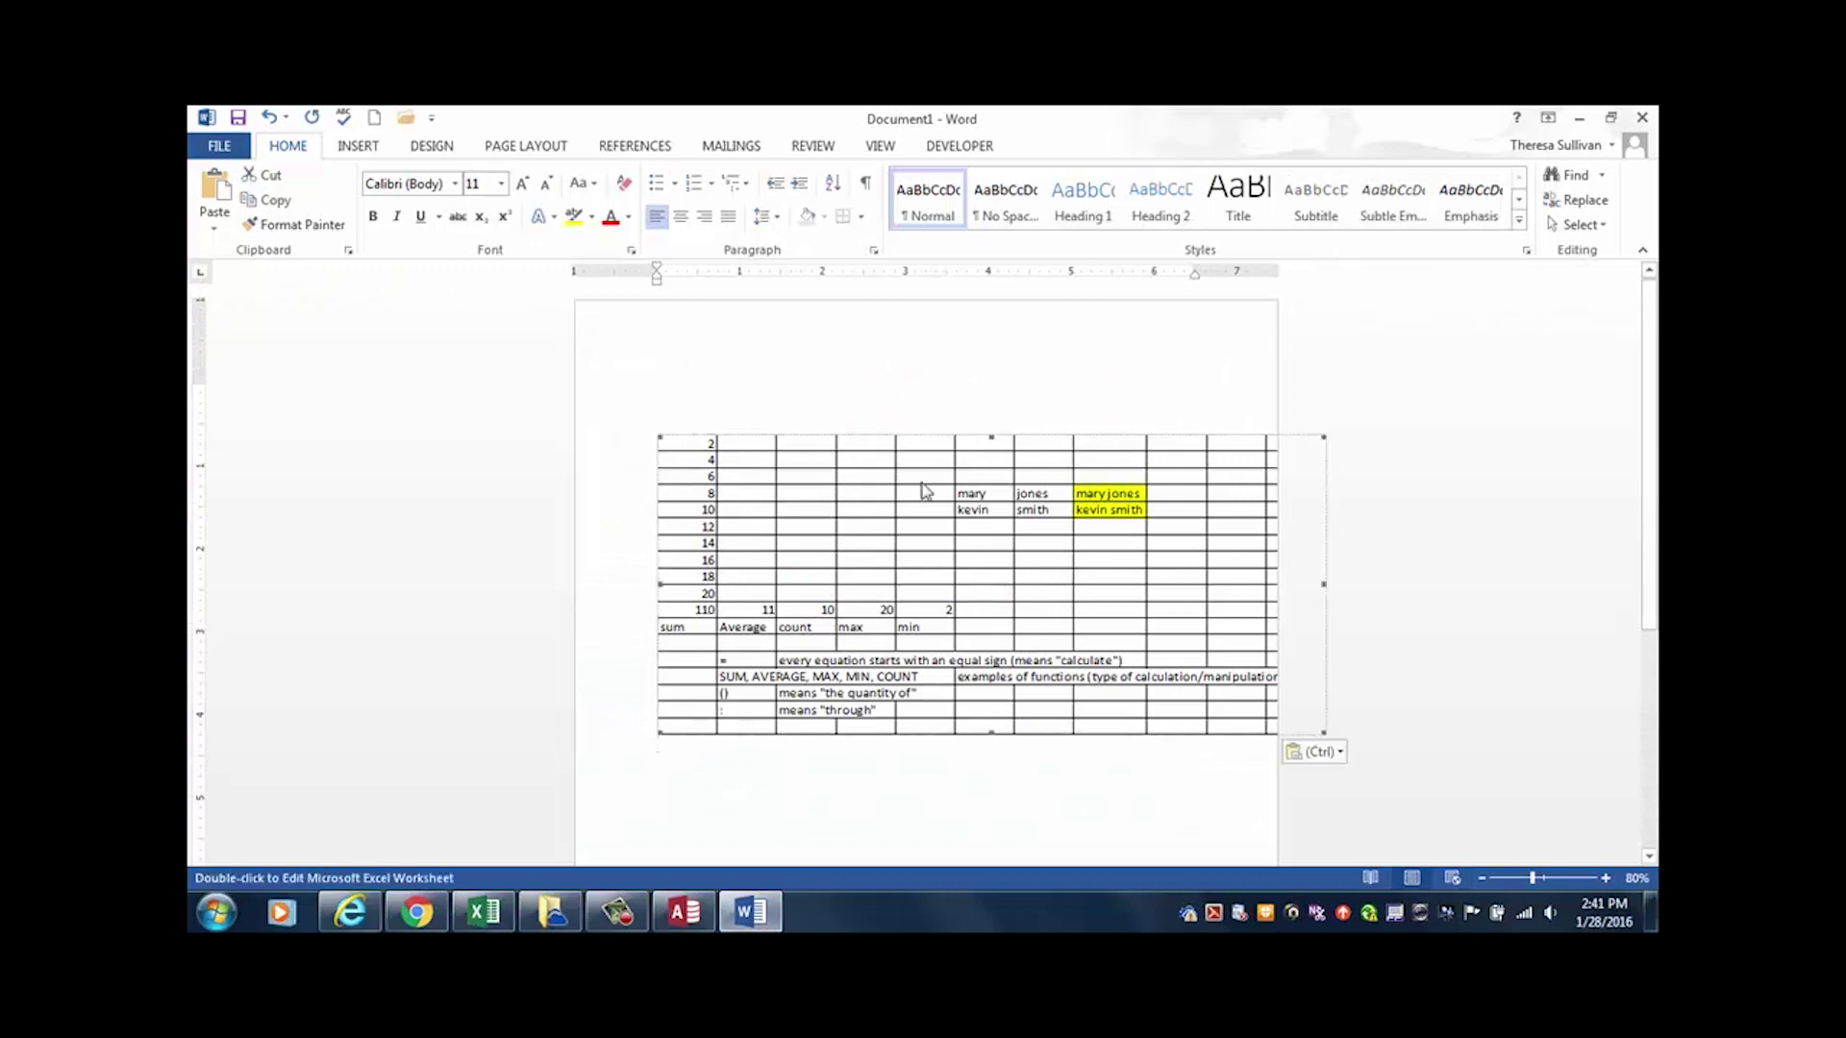
{"action": "double_click", "coordinate": [1026, 511]}
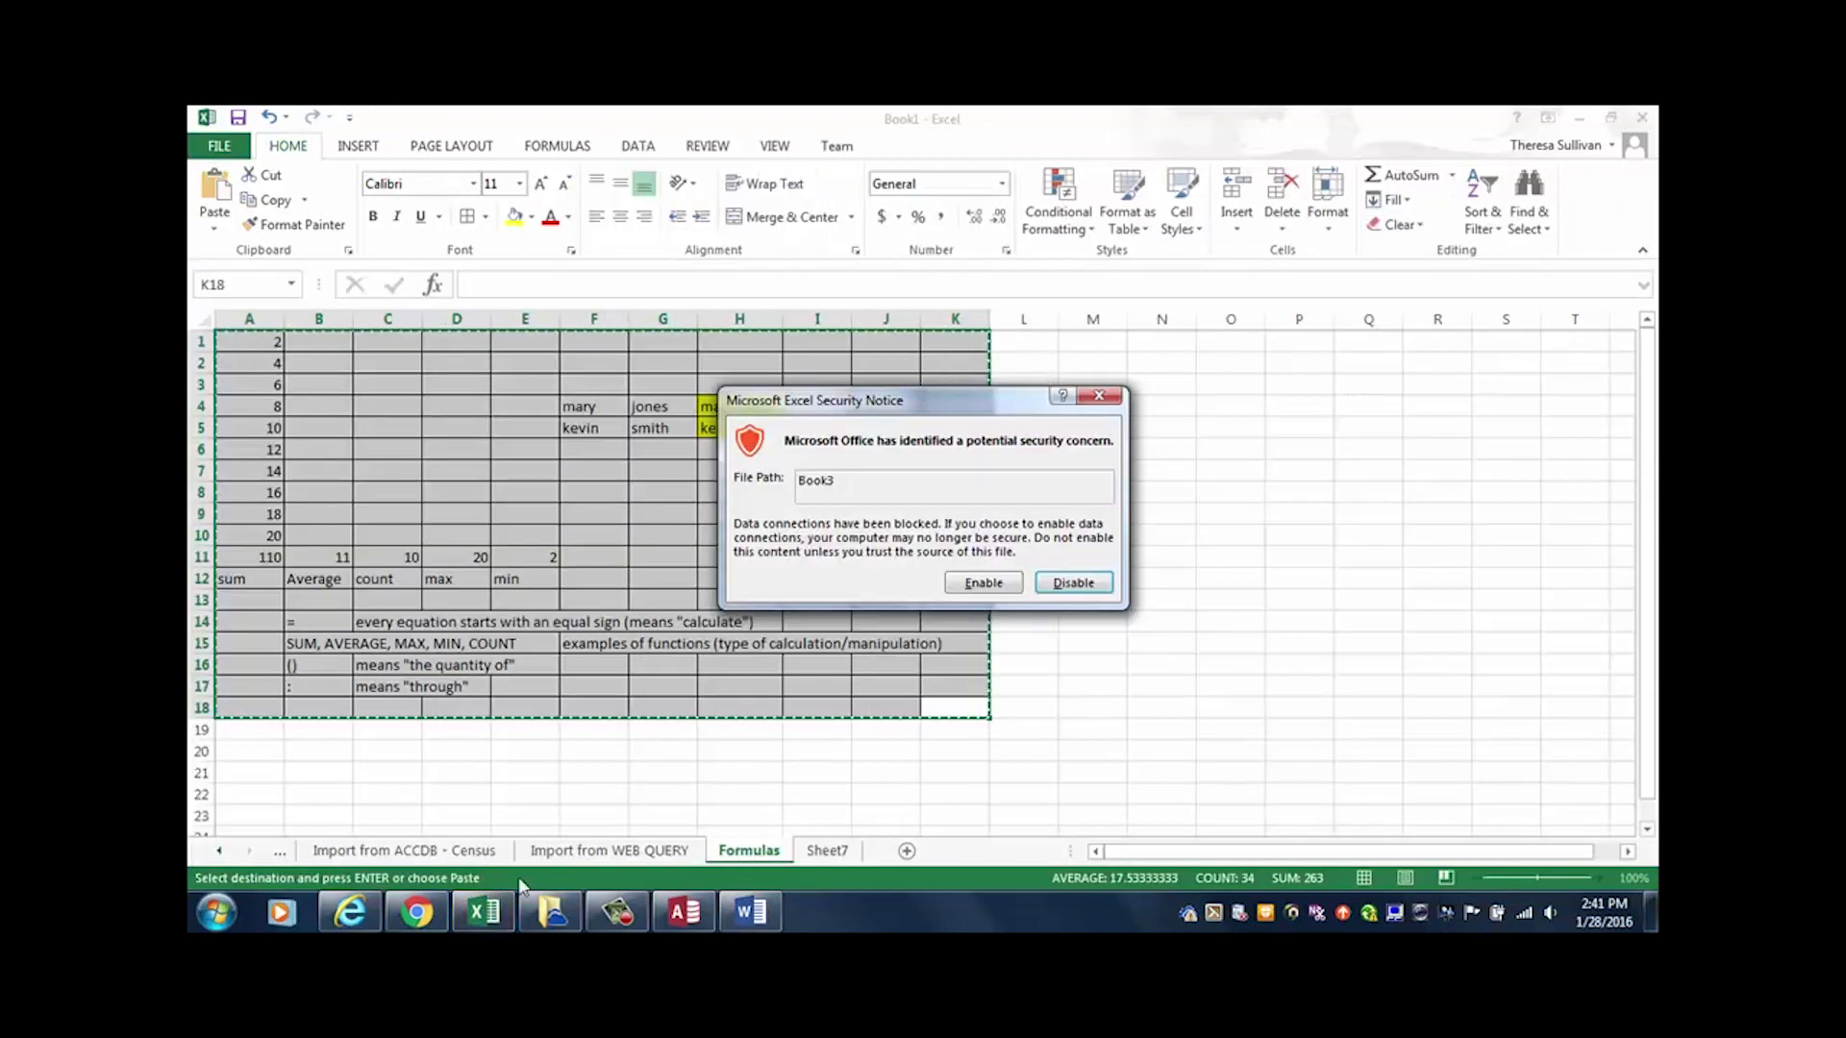
{"action": "left_click", "coordinate": [981, 583]}
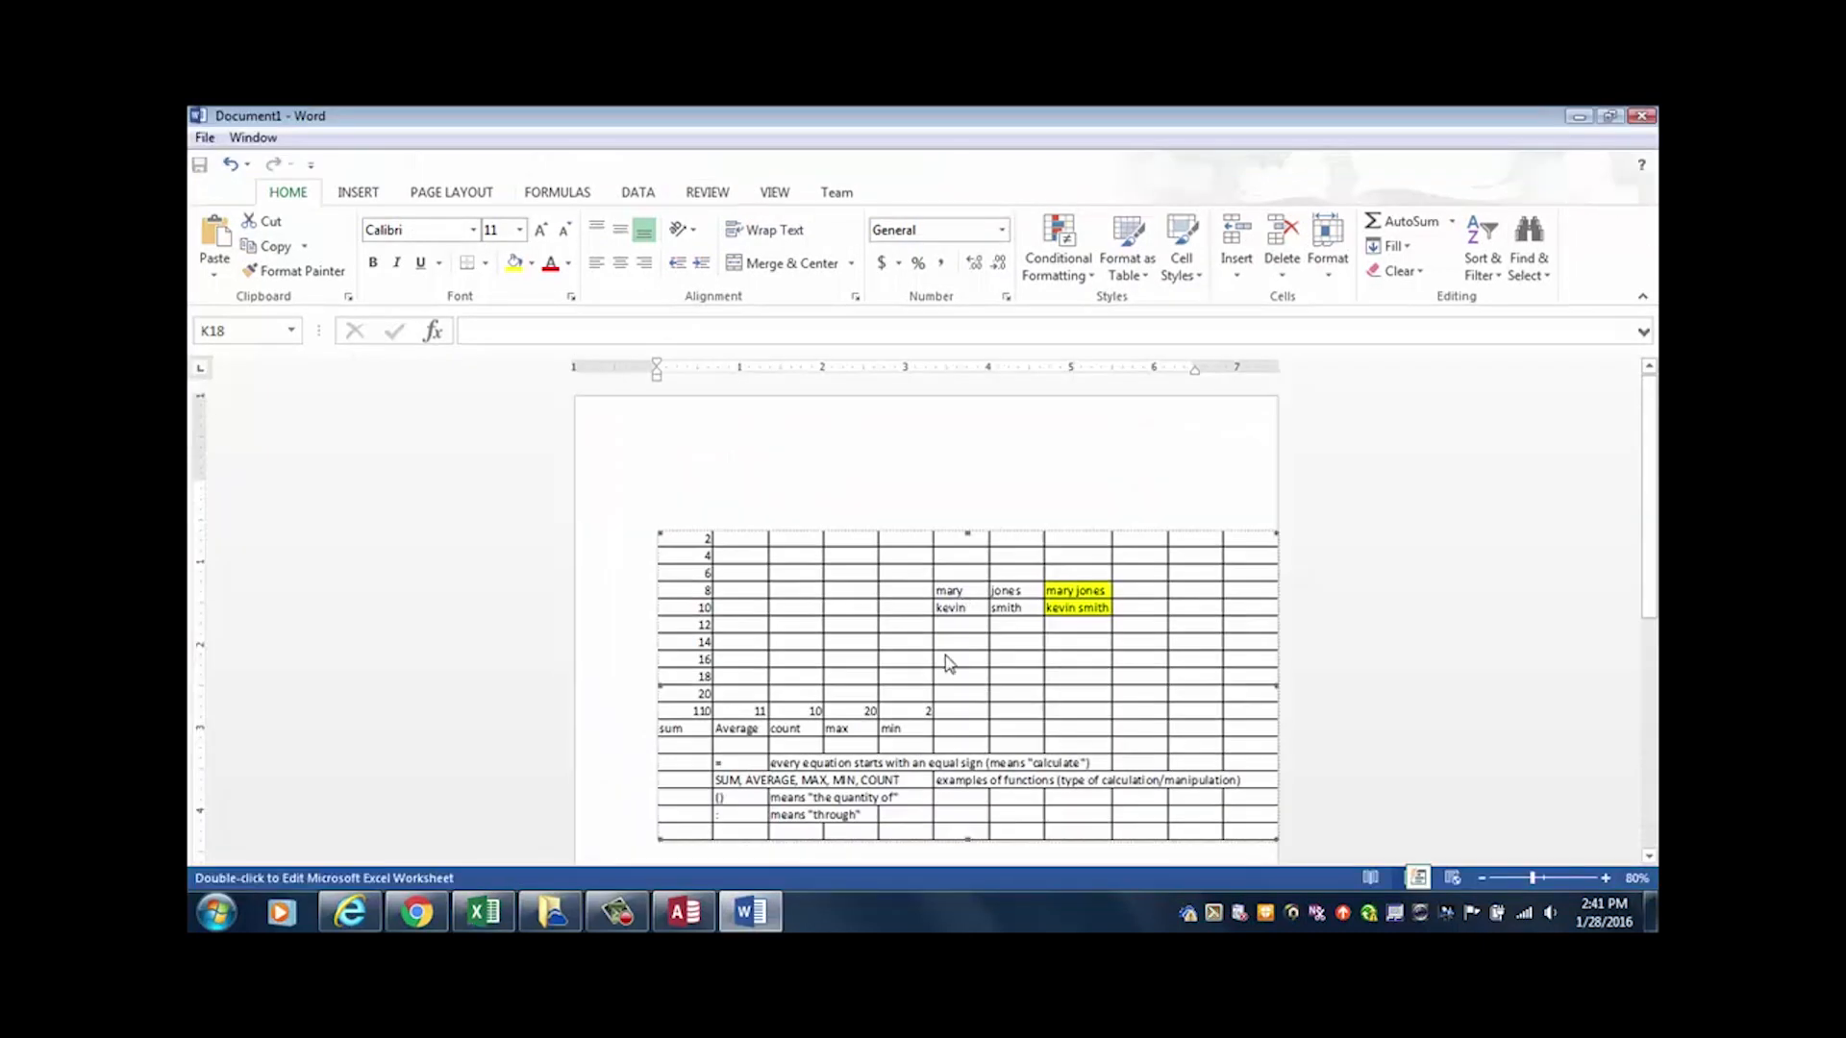
{"action": "double_click", "coordinate": [947, 662]}
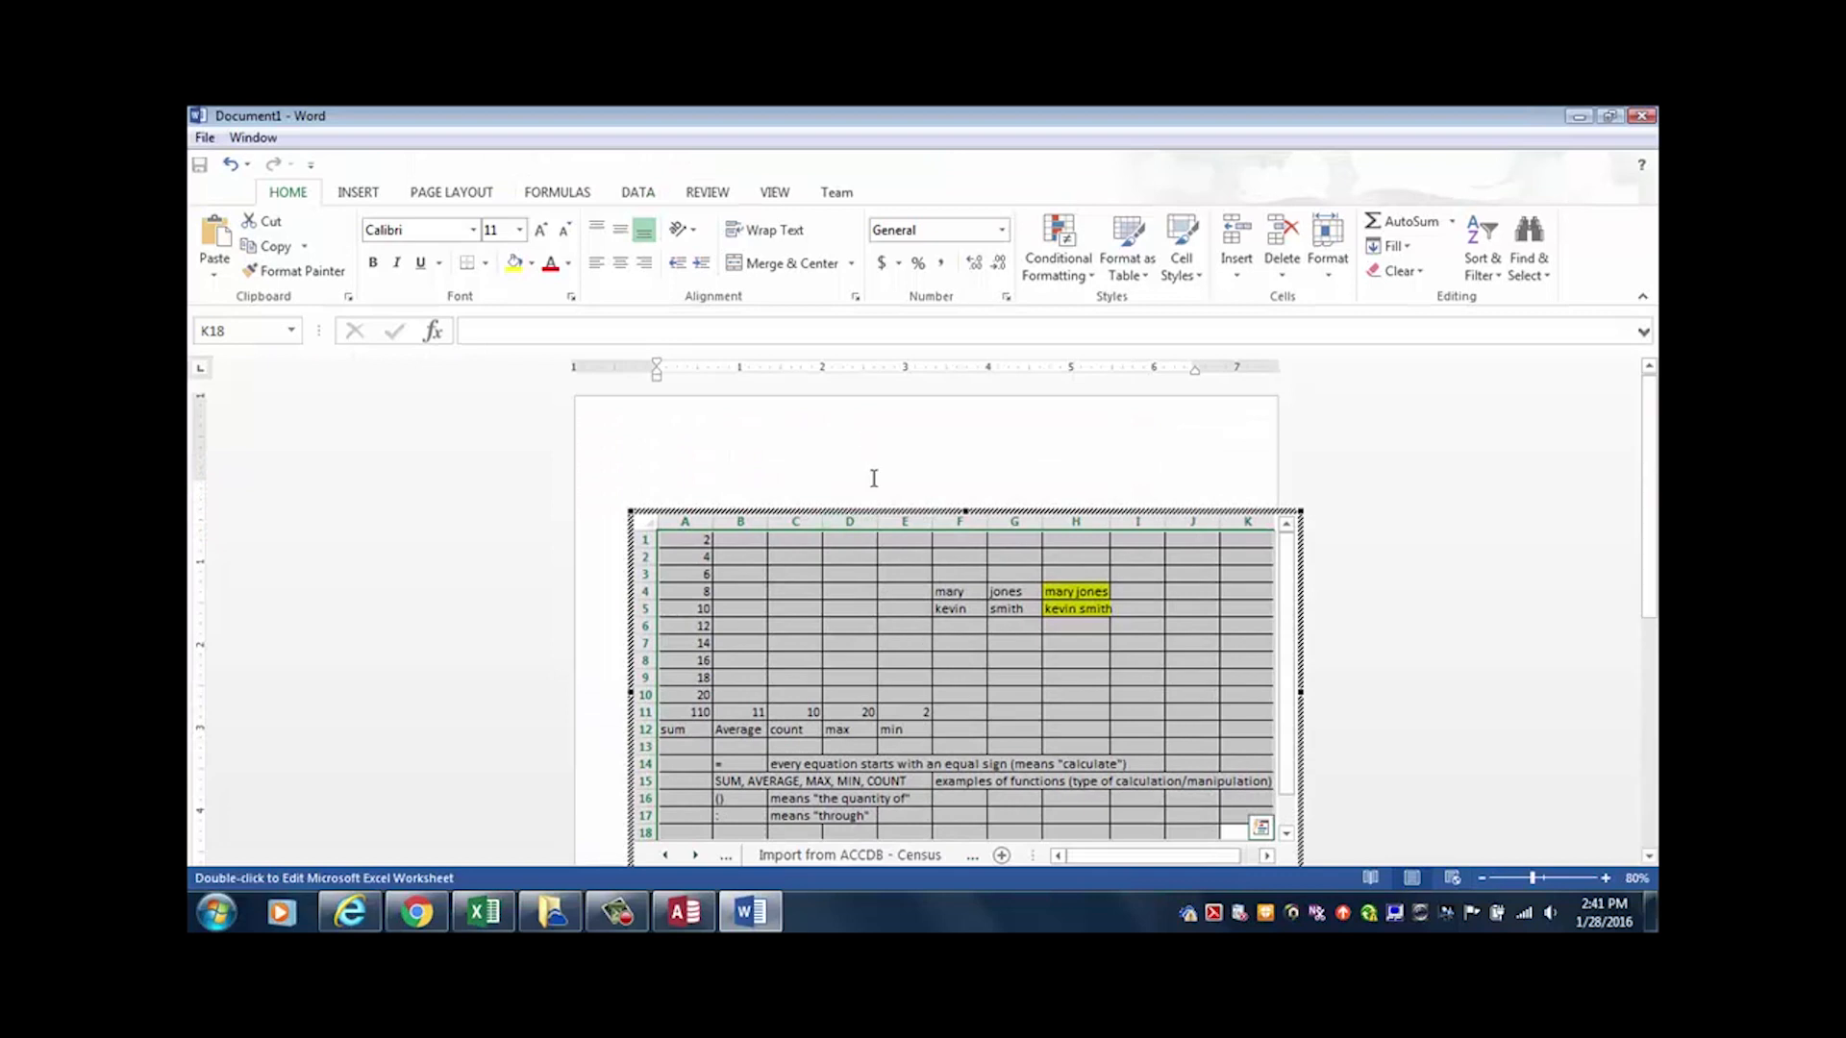
{"action": "left_click", "coordinate": [870, 477]}
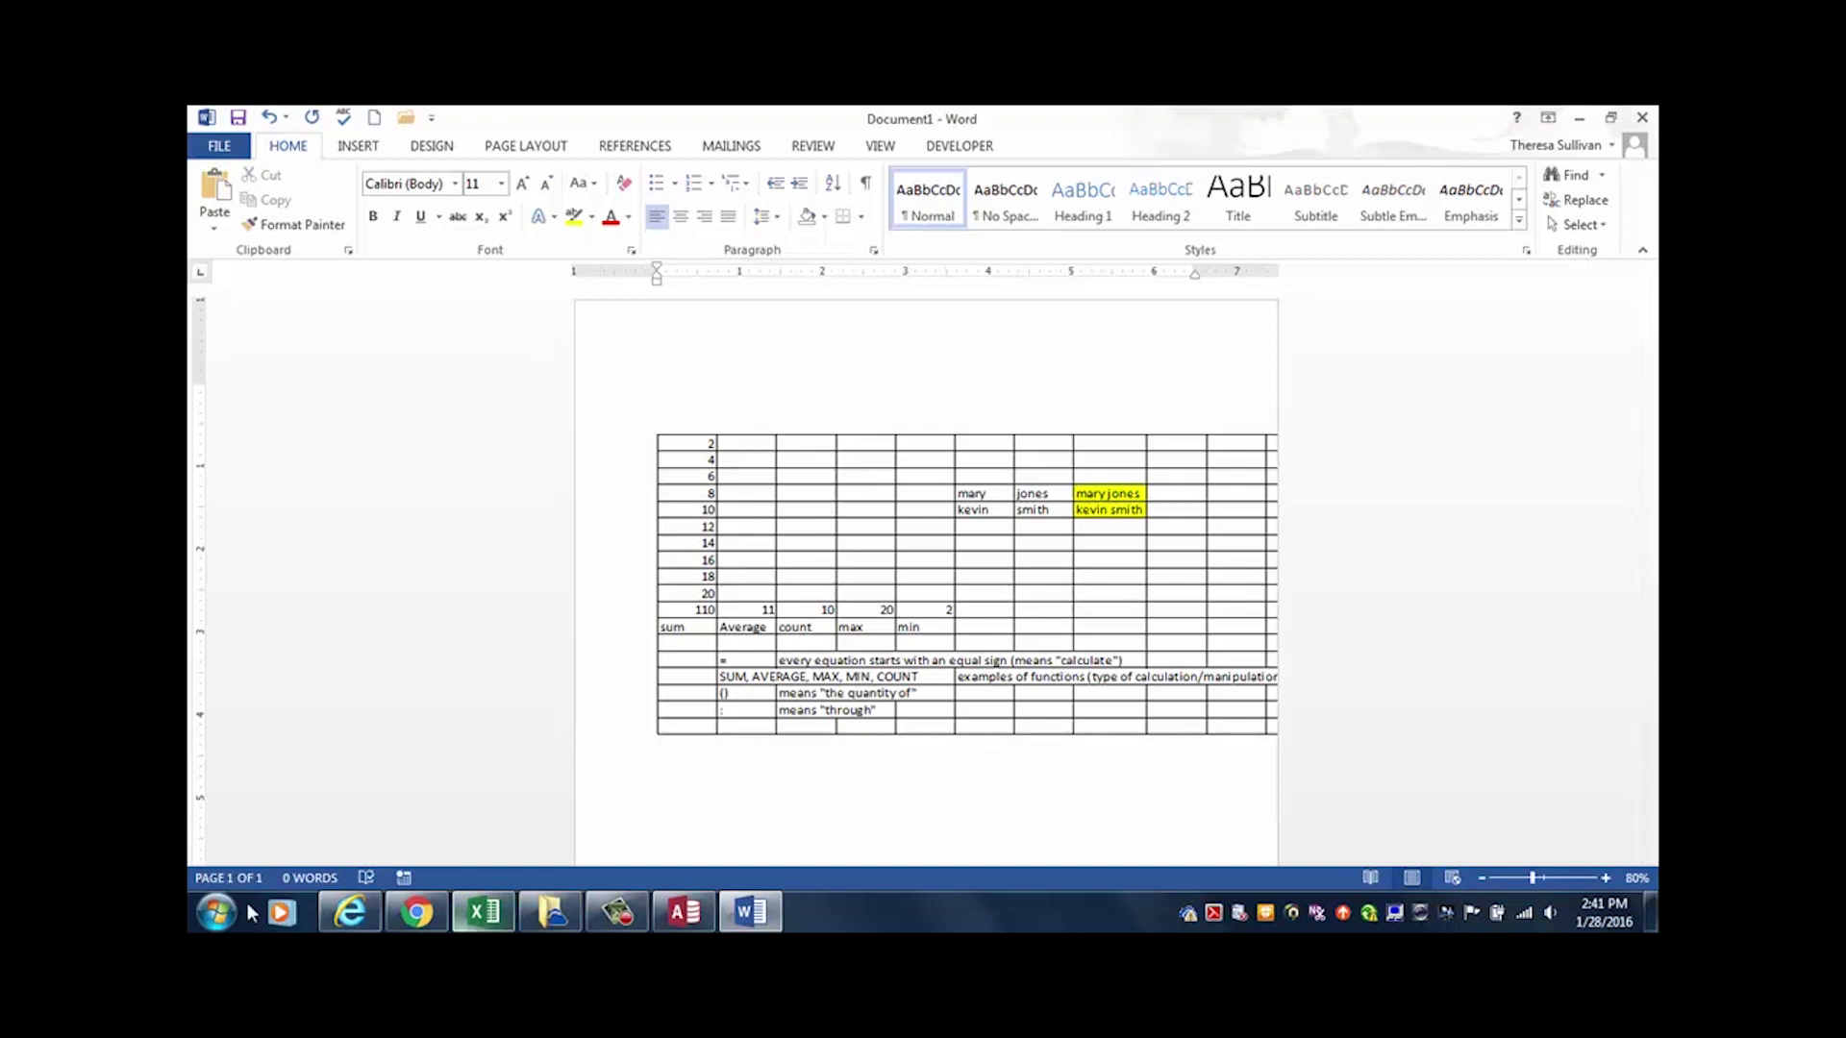
Step: Start PowerPoint with a blank presentation and title the first slide "Sample Text from Excel"
{"action": "left_click", "coordinate": [200, 924]}
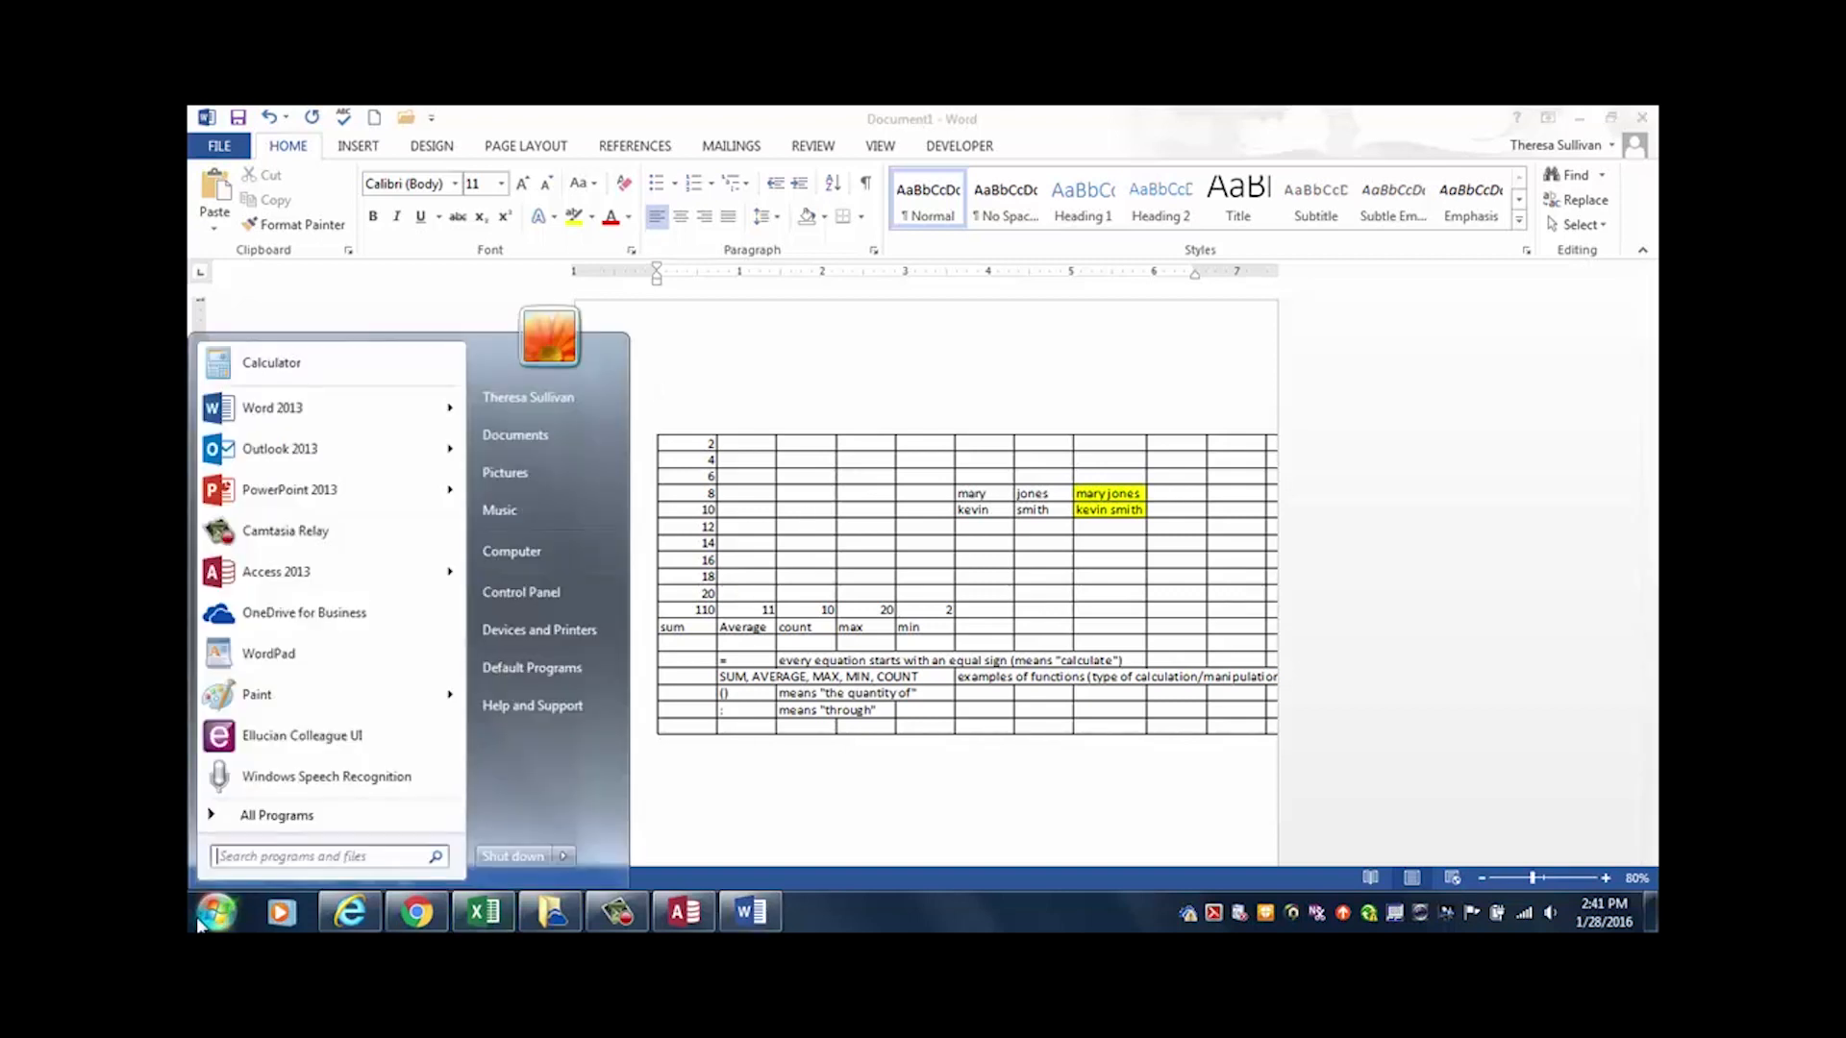
{"action": "left_click", "coordinate": [305, 495]}
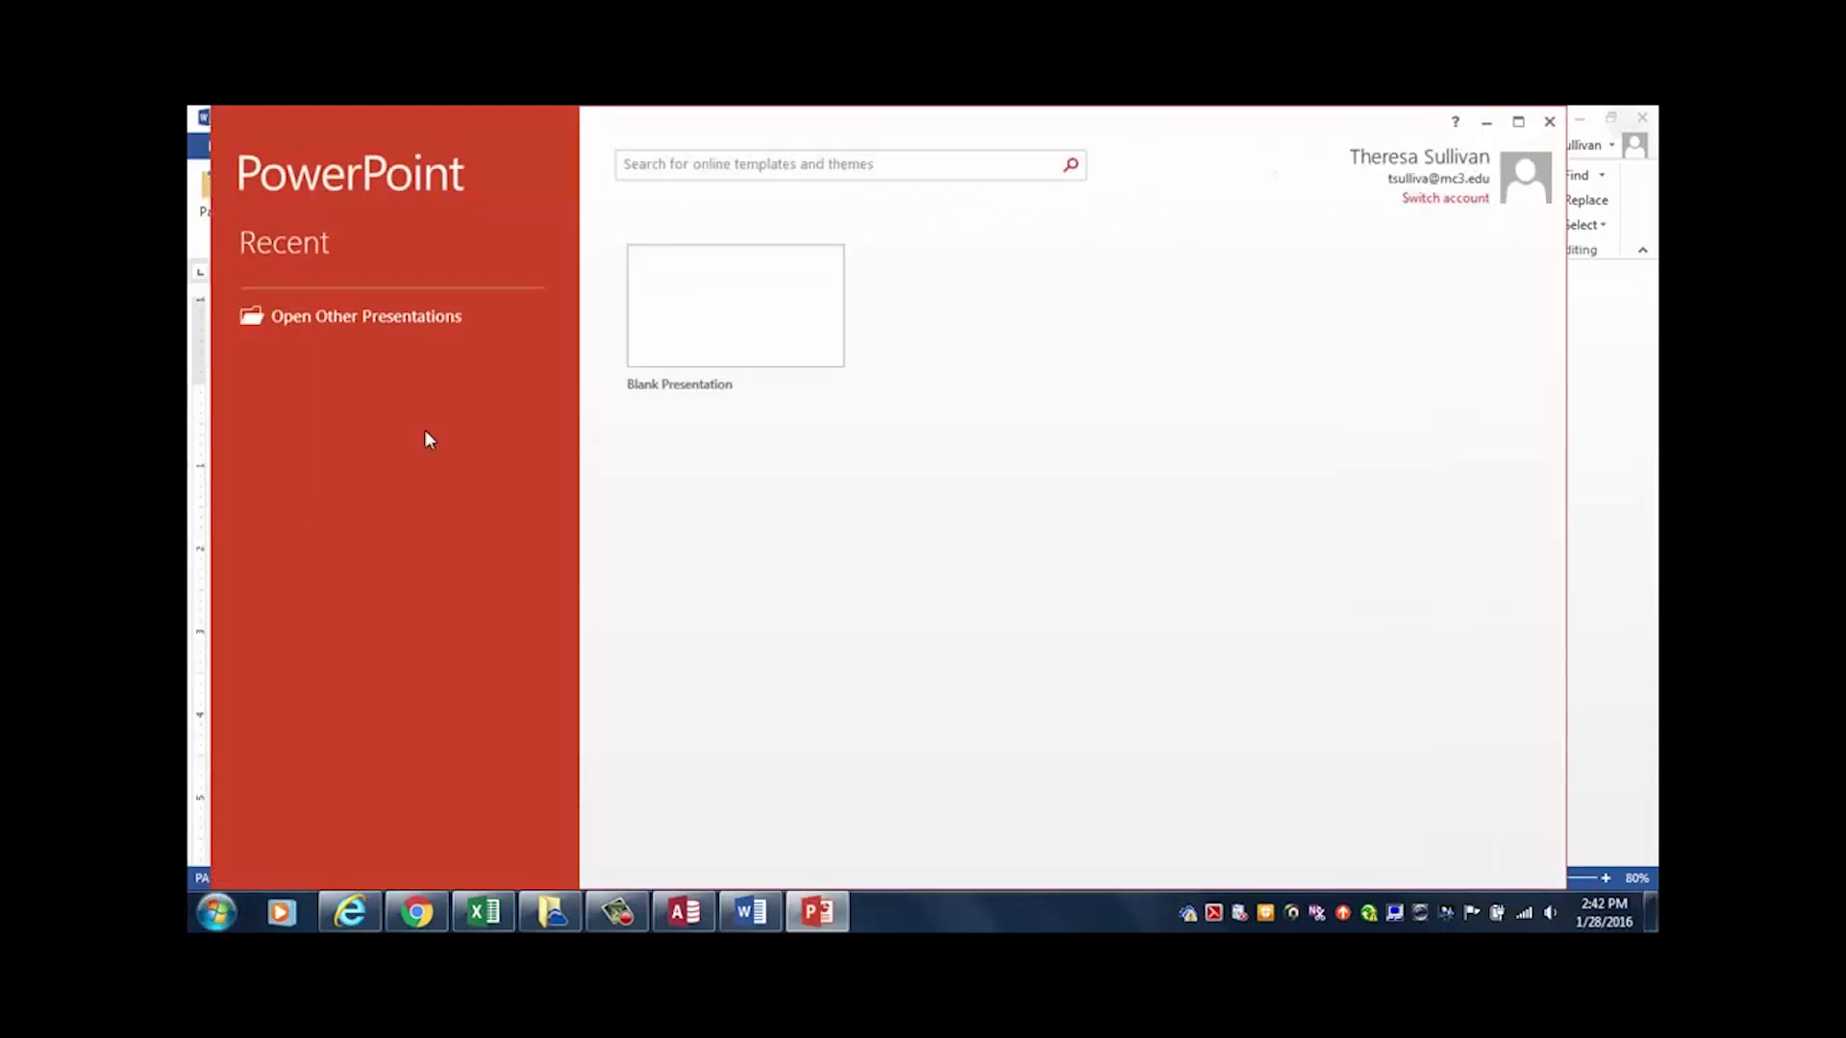
{"action": "left_click", "coordinate": [754, 313]}
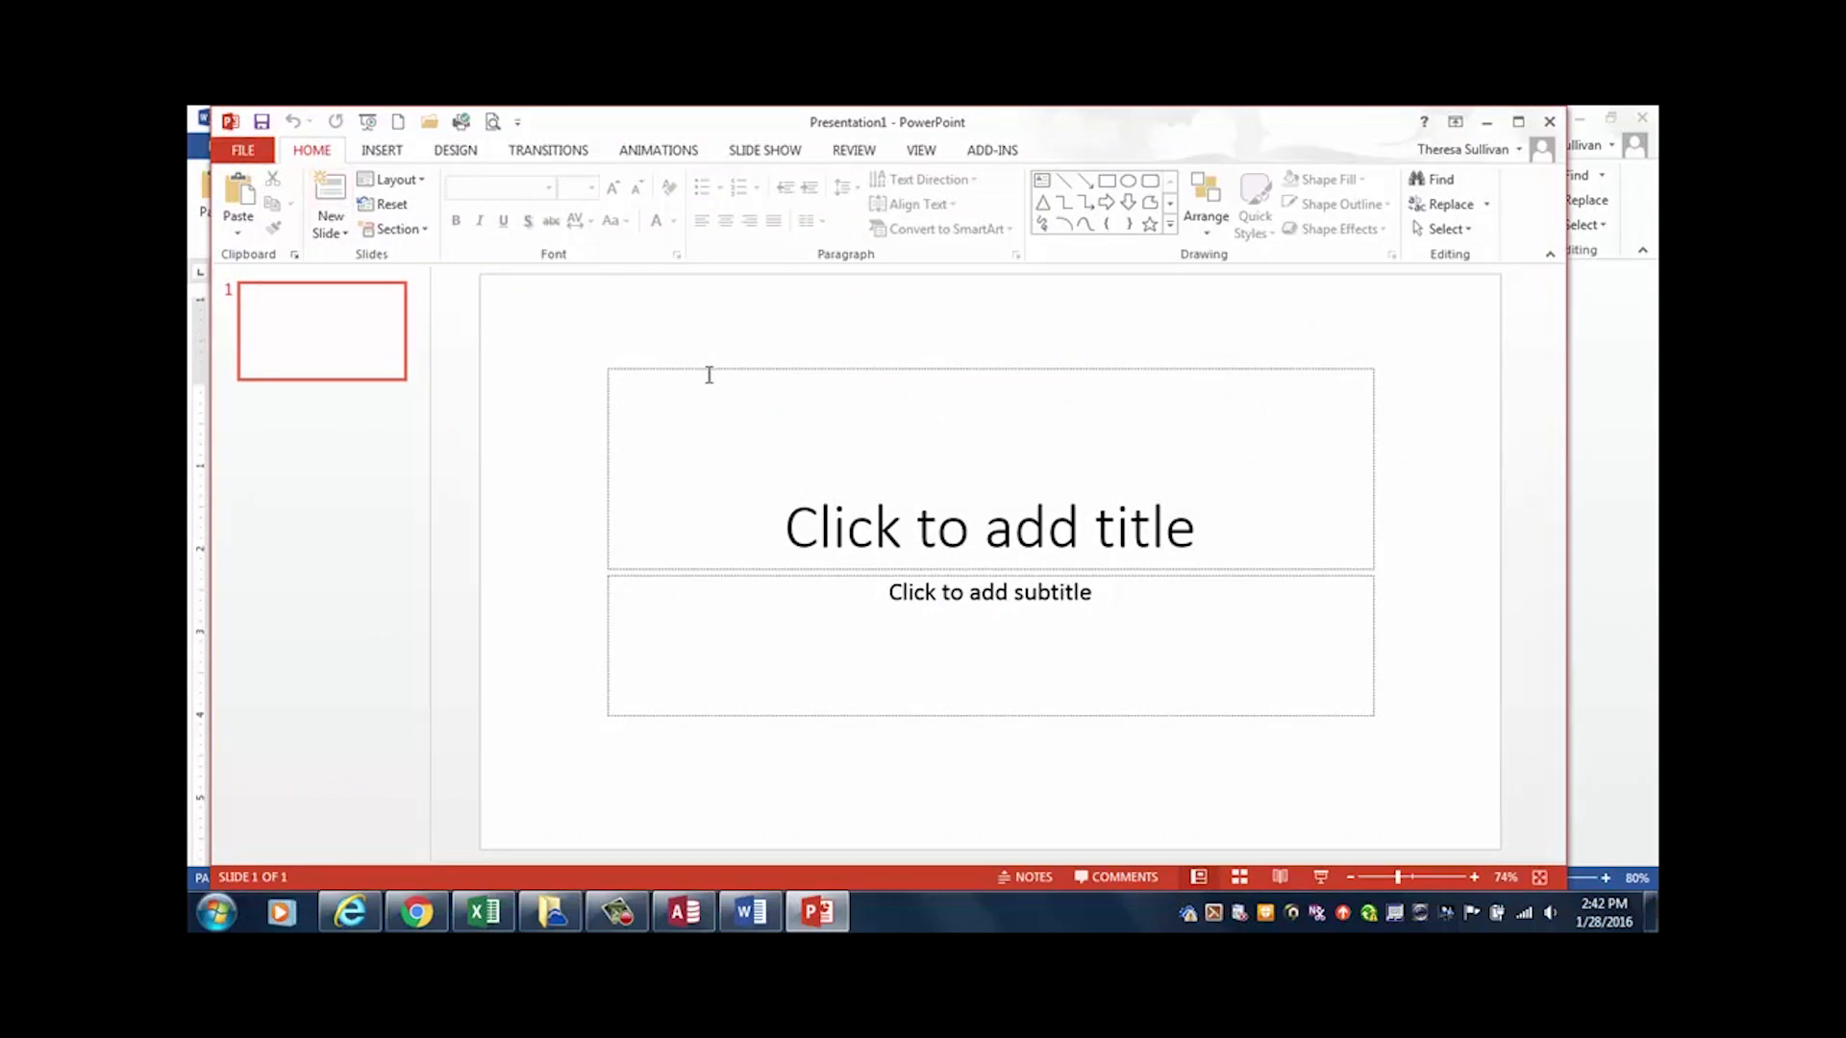
{"action": "left_click", "coordinate": [903, 537]}
{"action": "type", "text": "Sample Text from Excel"}
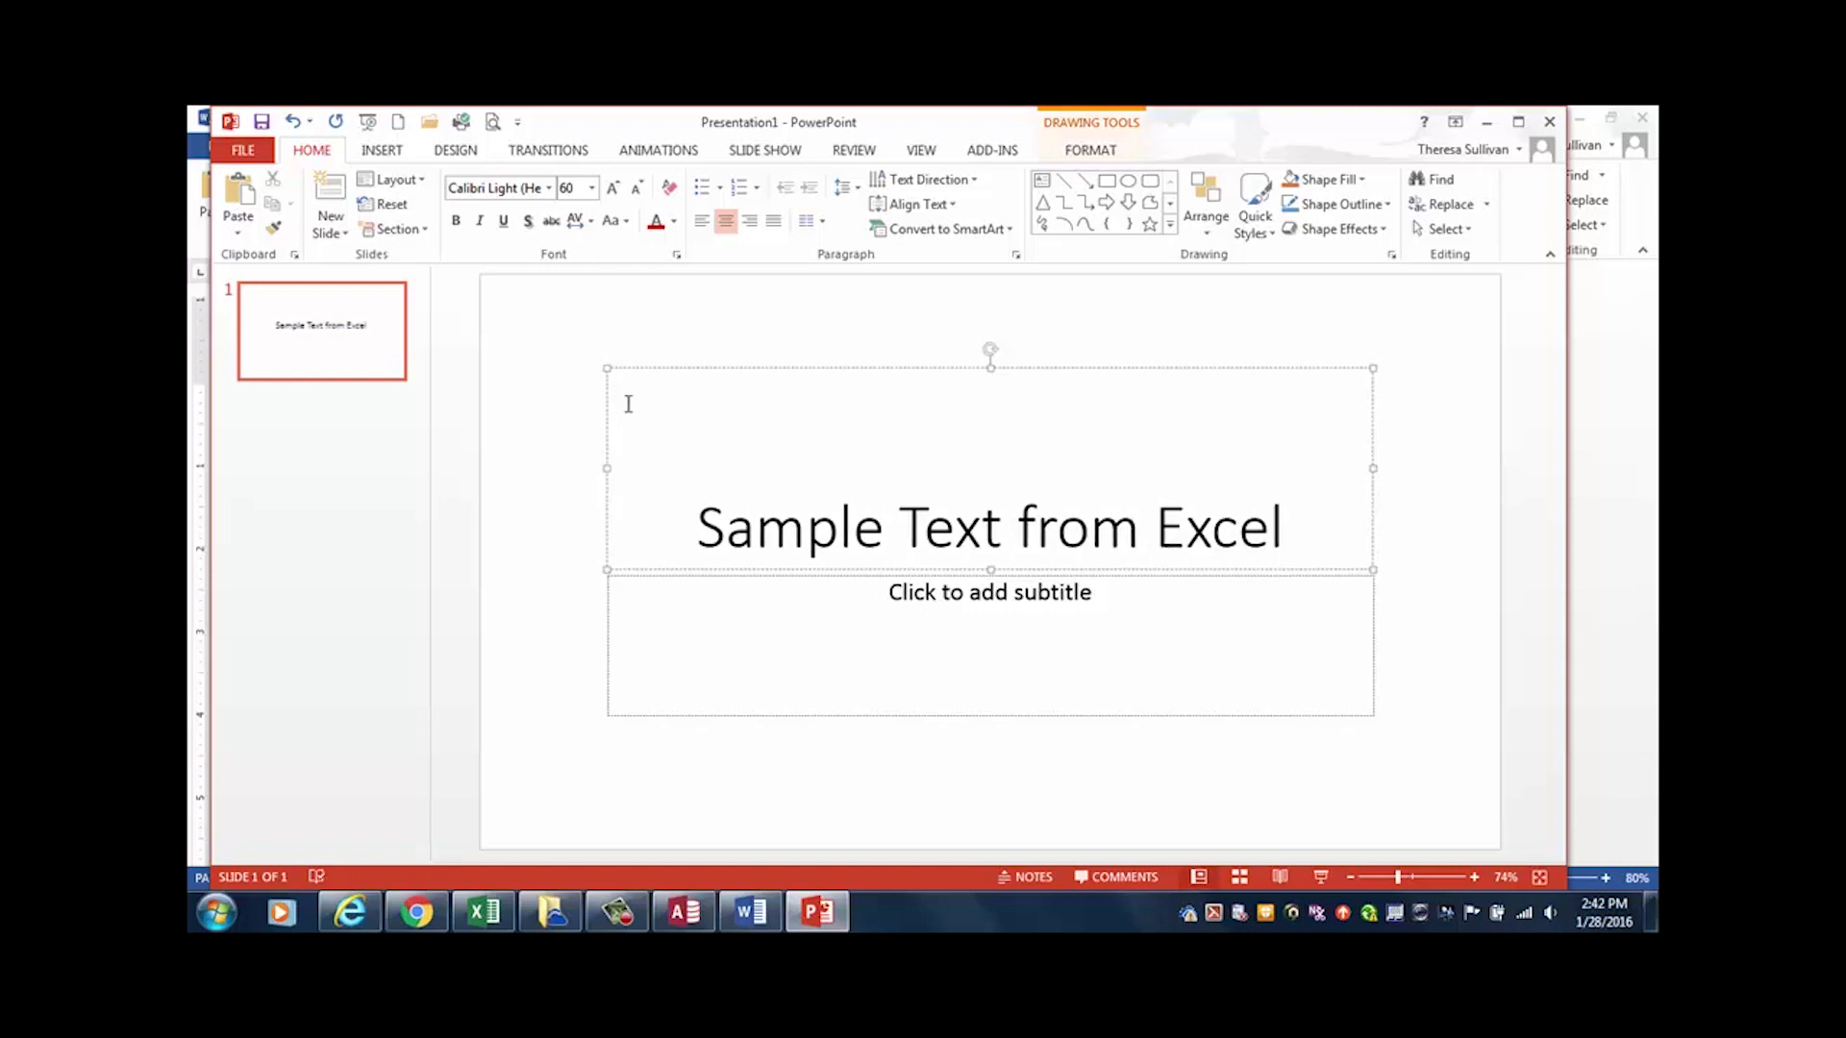
Step: Add a new slide after the title slide
{"action": "left_click", "coordinate": [330, 223]}
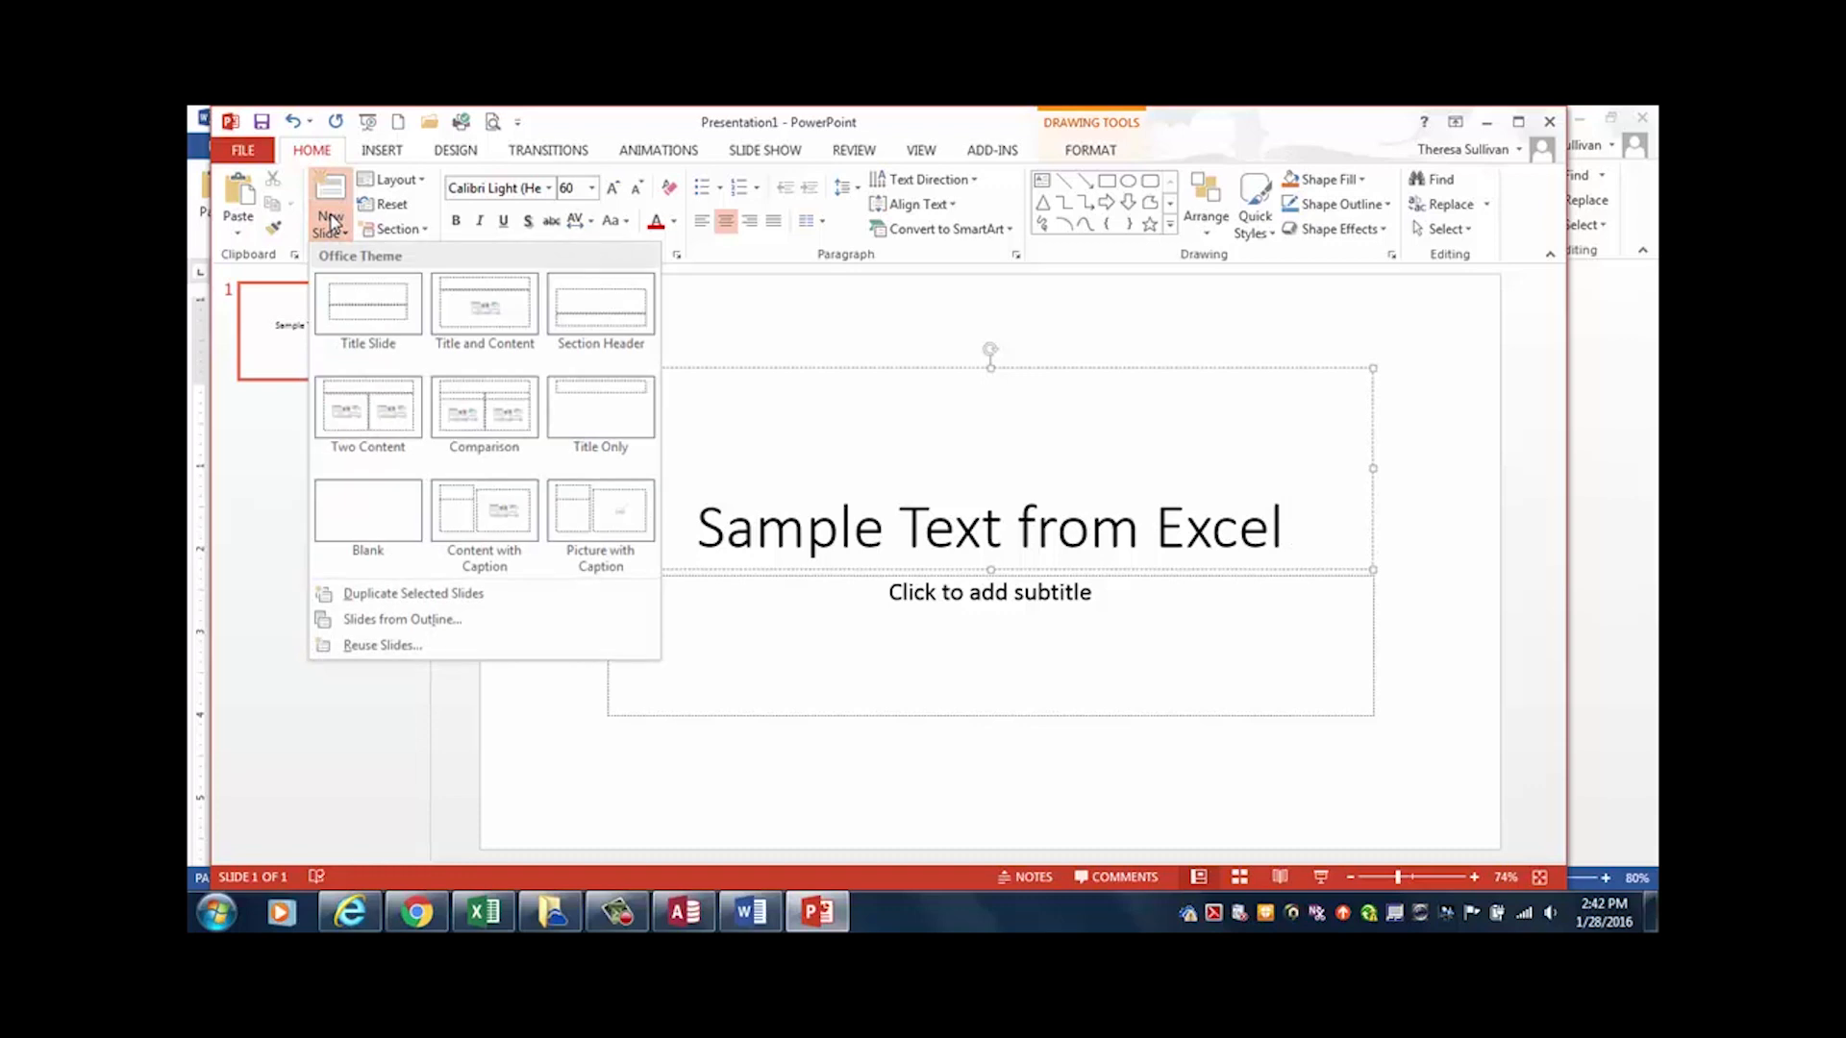